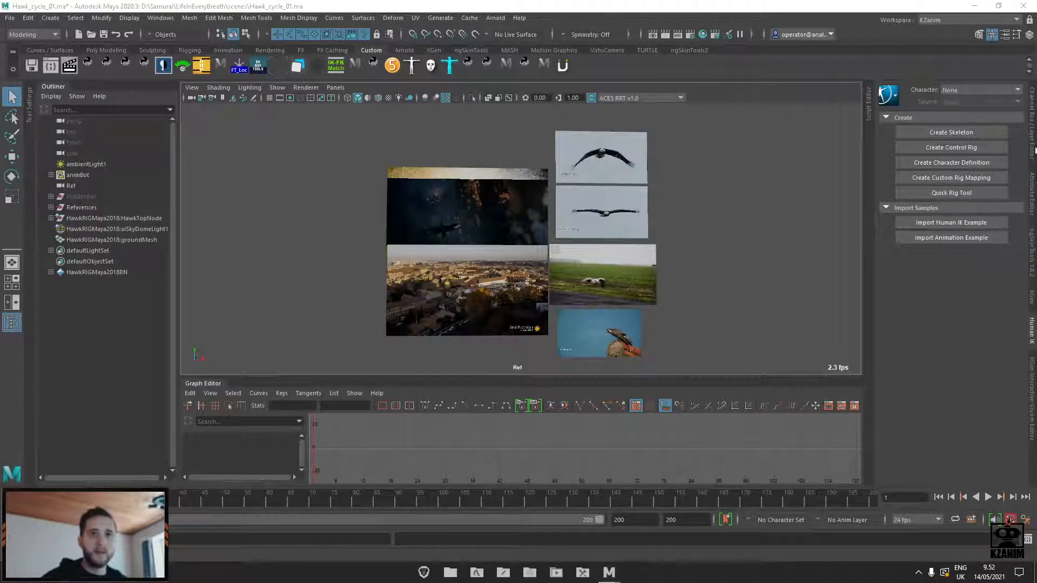
Show the object channels and briefly play the timeline to preview the bird reference footage
{"action": "left_click", "coordinate": [1034, 151]}
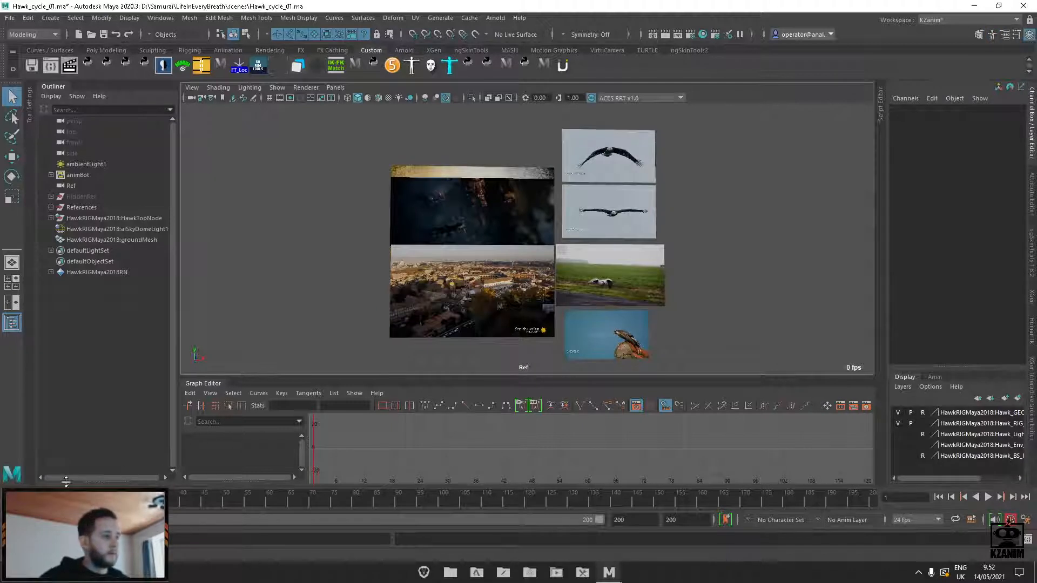
{"action": "key", "text": "alt+v"}
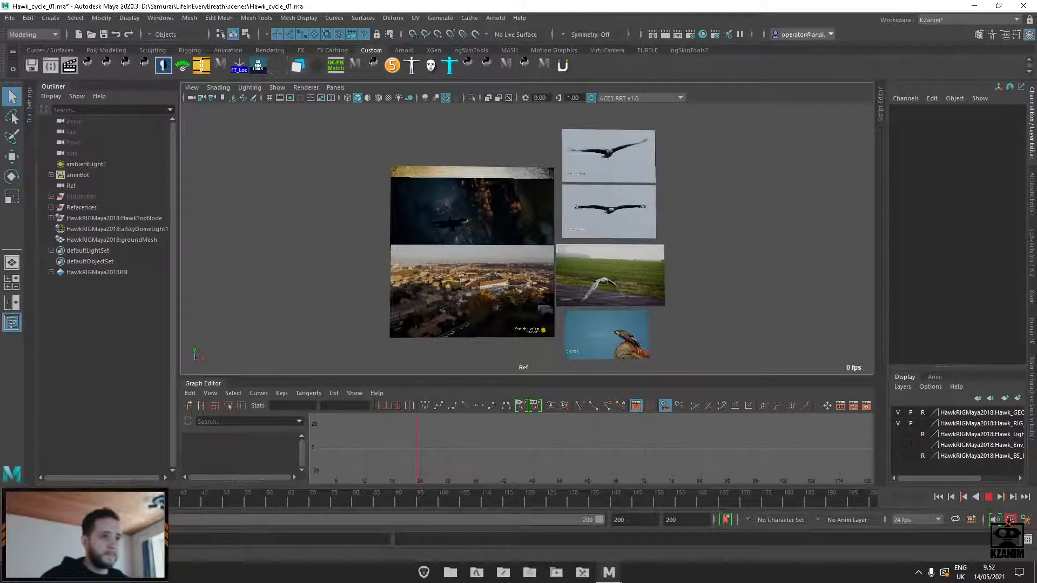
{"action": "key", "text": "alt+v"}
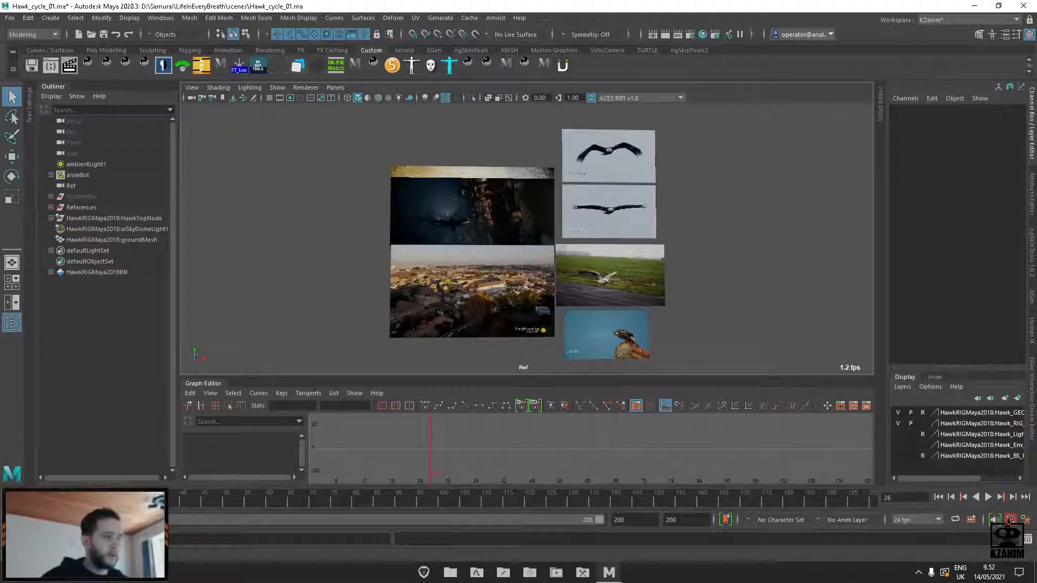
Move the ACtionMainRef image plane out of the References group to the top level of the scene hierarchy
{"action": "left_click", "coordinate": [47, 197]}
{"action": "left_click", "coordinate": [51, 208]}
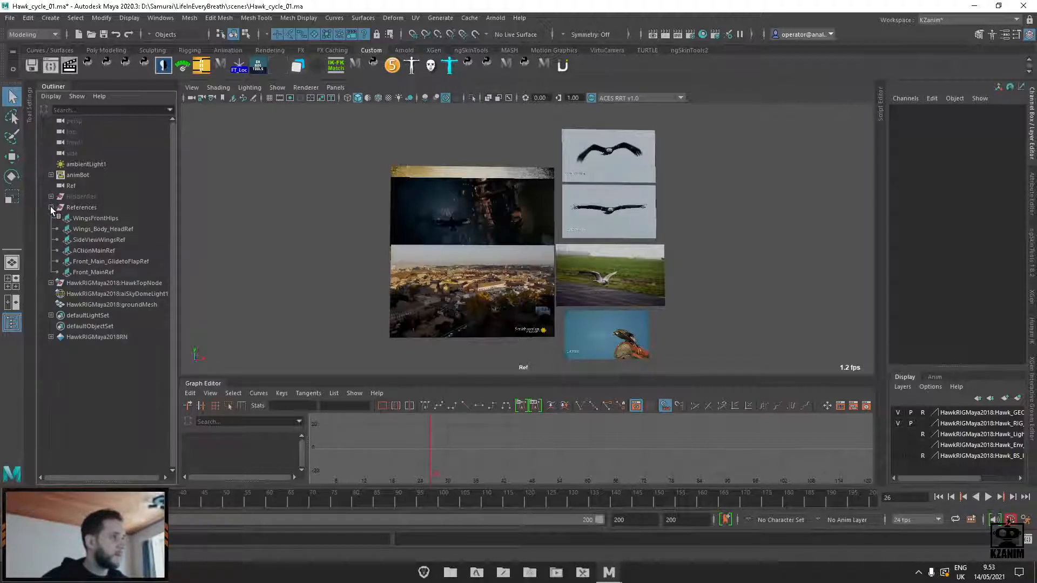
{"action": "left_click", "coordinate": [51, 207]}
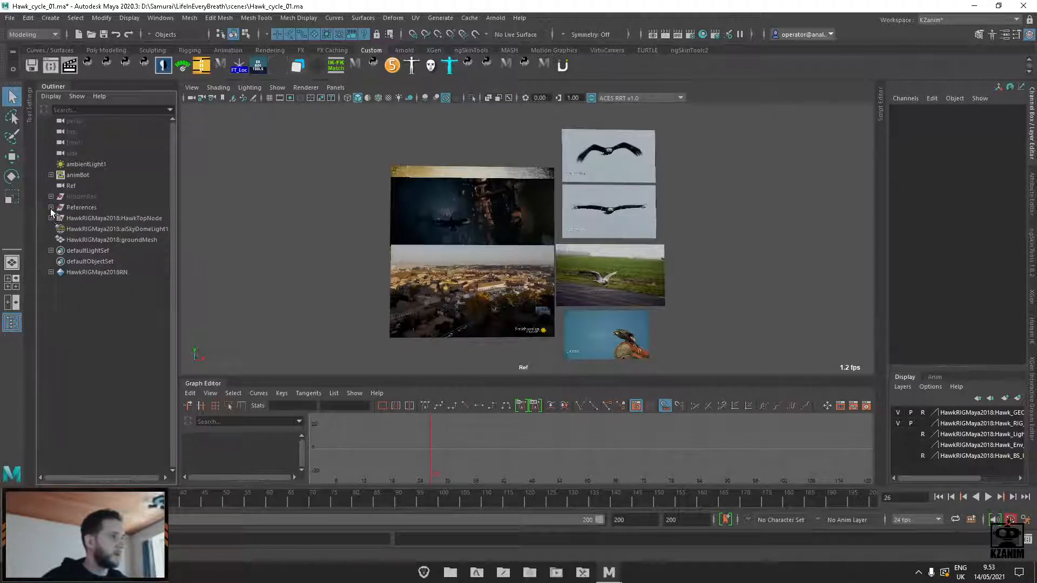
{"action": "left_click", "coordinate": [51, 207]}
{"action": "left_click", "coordinate": [92, 219]}
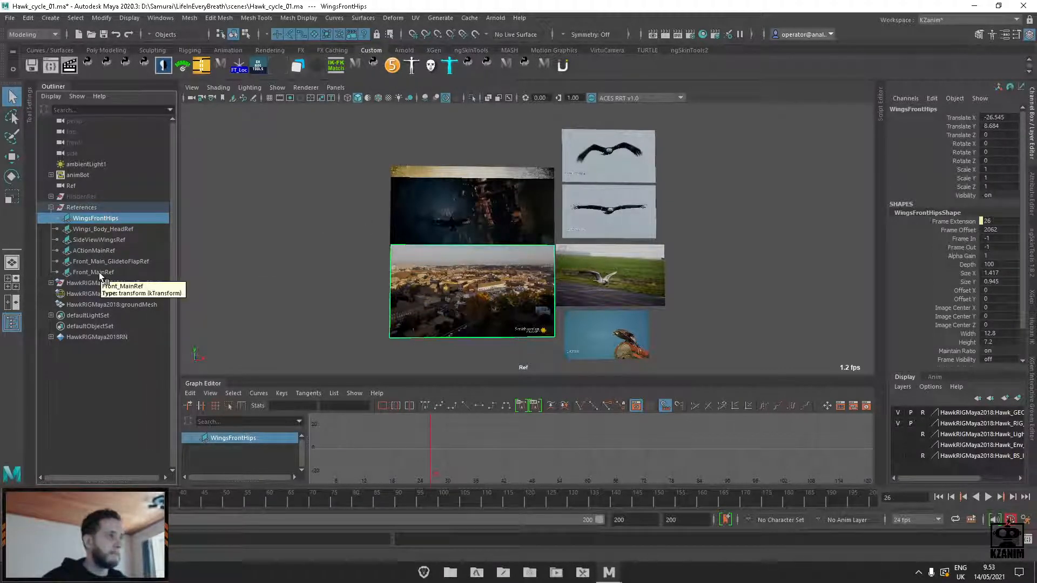
{"action": "left_click", "coordinate": [94, 253]}
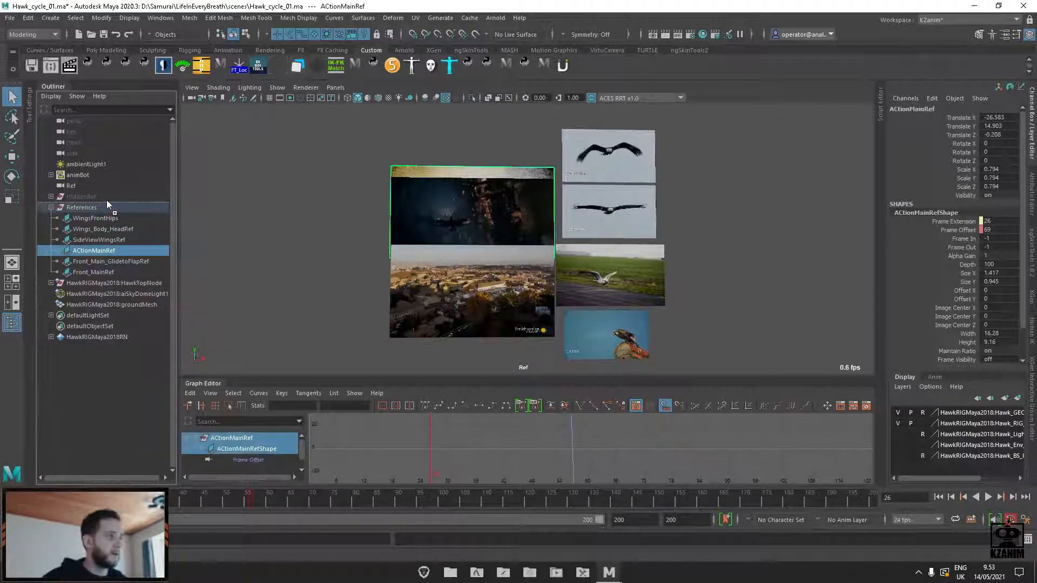
{"action": "key", "text": "shift+p"}
{"action": "left_click", "coordinate": [89, 229]}
{"action": "left_click", "coordinate": [51, 218]}
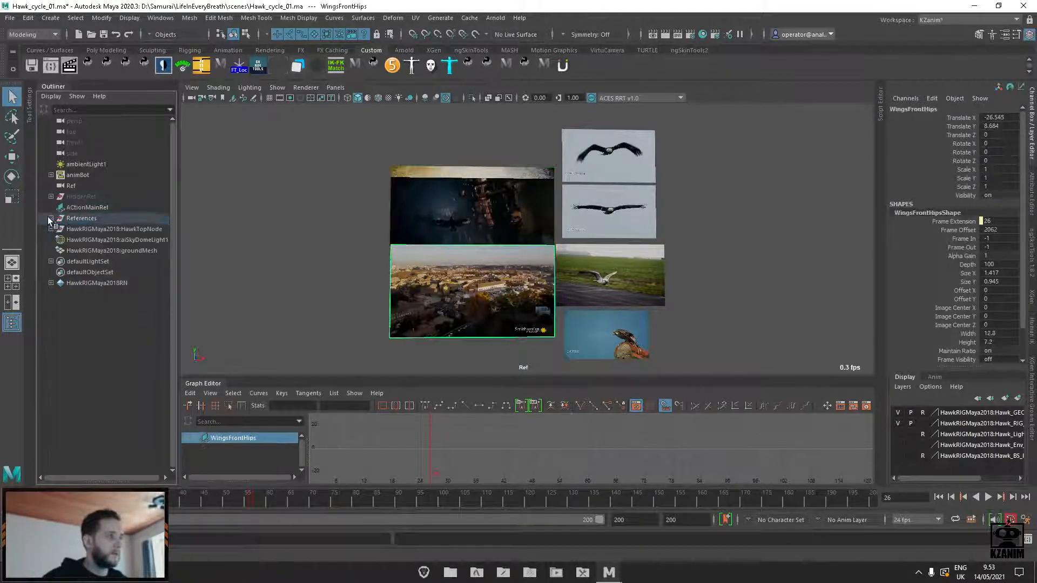
Set the References group's Visibility to off, leaving ACtionMainRef displayed
{"action": "left_click", "coordinate": [70, 218]}
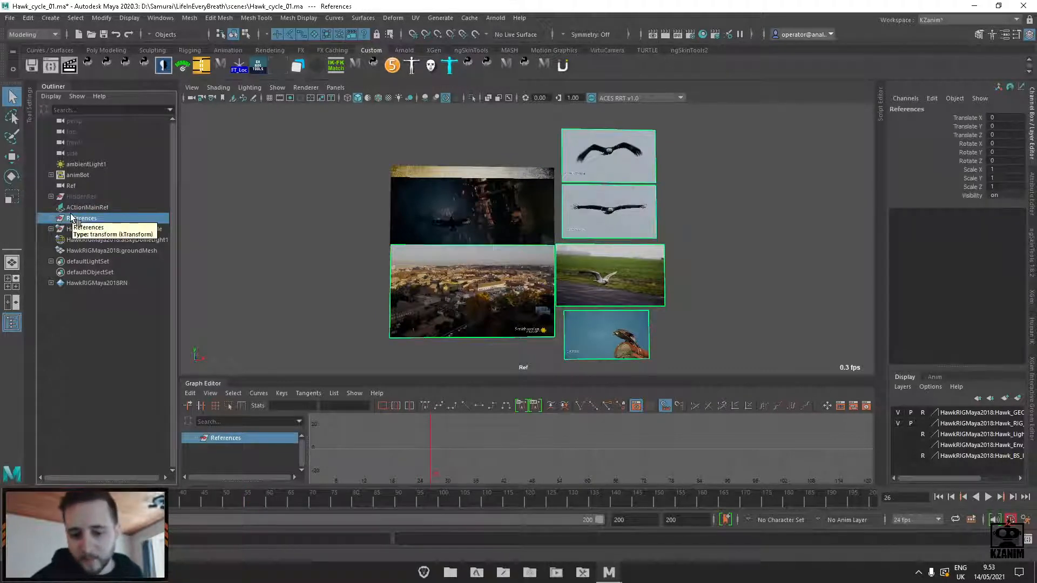
{"action": "left_click", "coordinate": [78, 208]}
{"action": "left_click", "coordinate": [80, 217]}
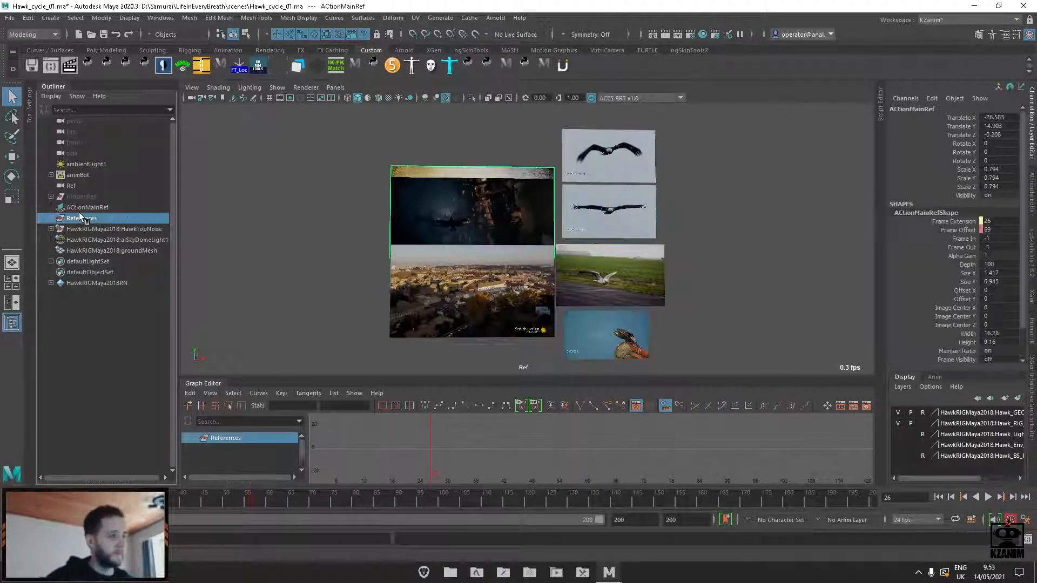
{"action": "left_click", "coordinate": [971, 195]}
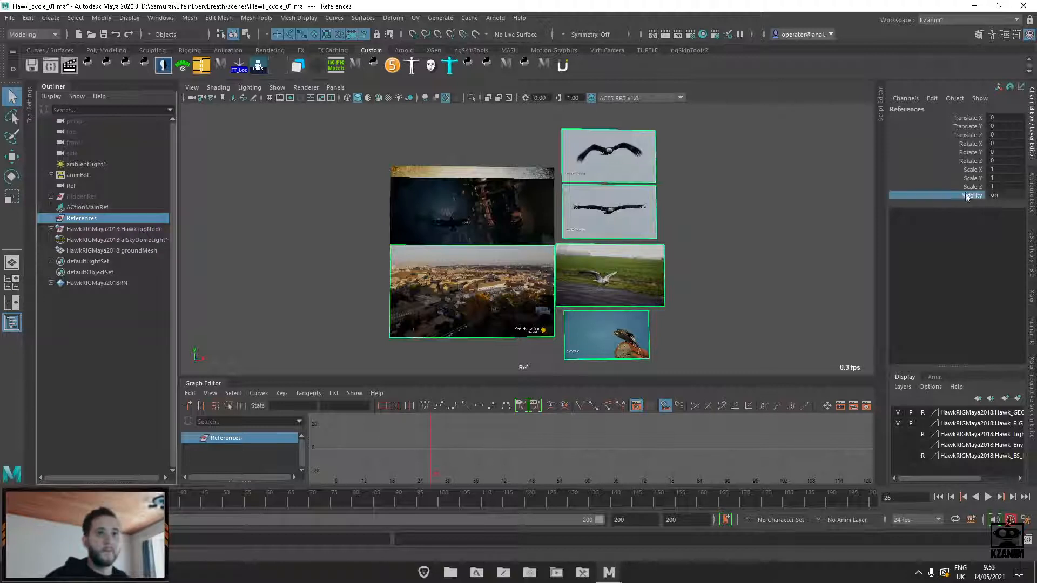
{"action": "middle_click_drag", "start_coordinate": [755, 204], "coordinate": [742, 202]}
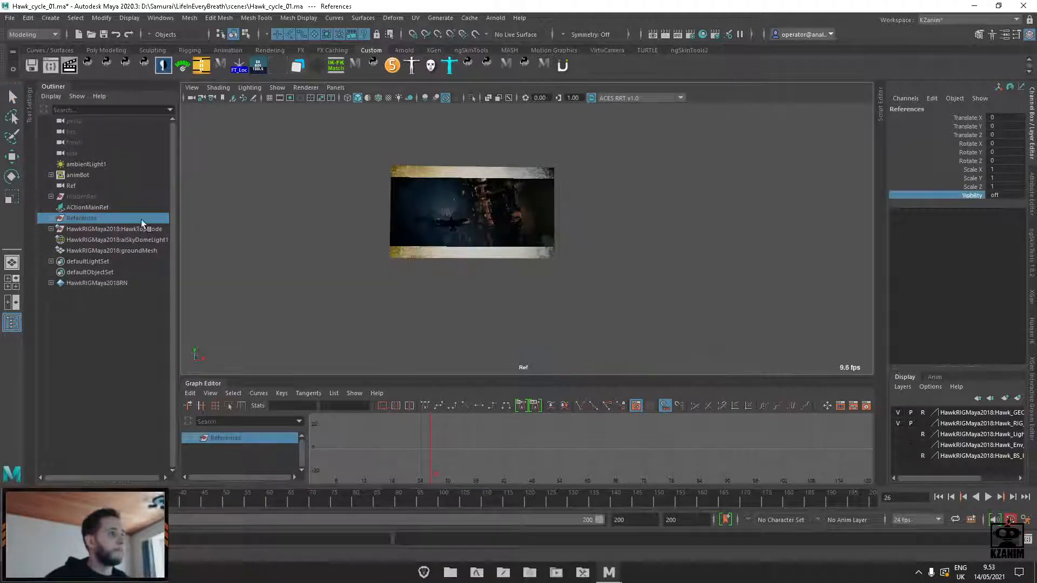
Turn the HiddenRef group's Visibility on to view its image planes, and switch it back off
{"action": "left_click", "coordinate": [79, 197]}
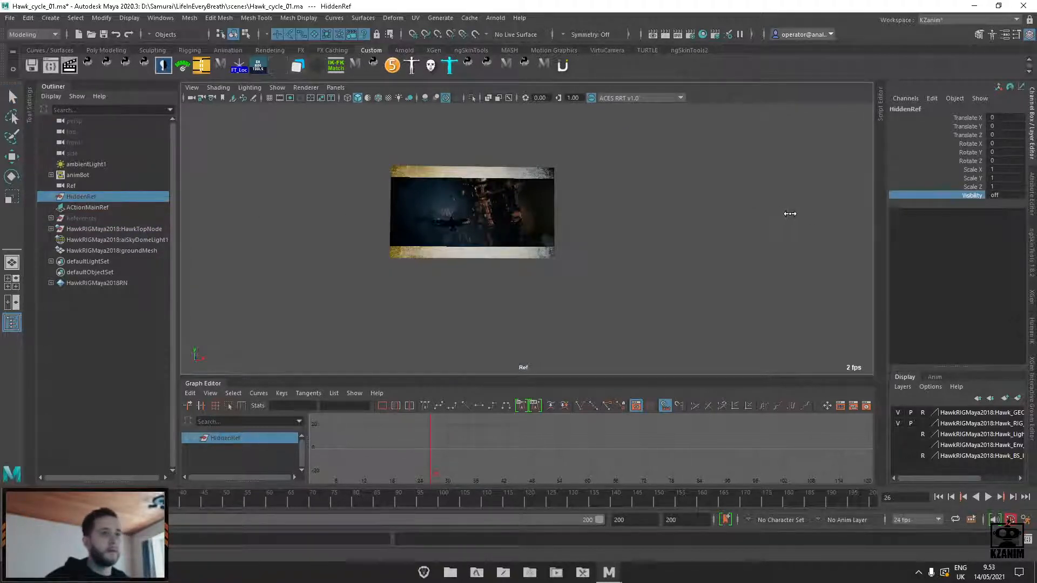
{"action": "middle_click_drag", "start_coordinate": [790, 214], "coordinate": [781, 234]}
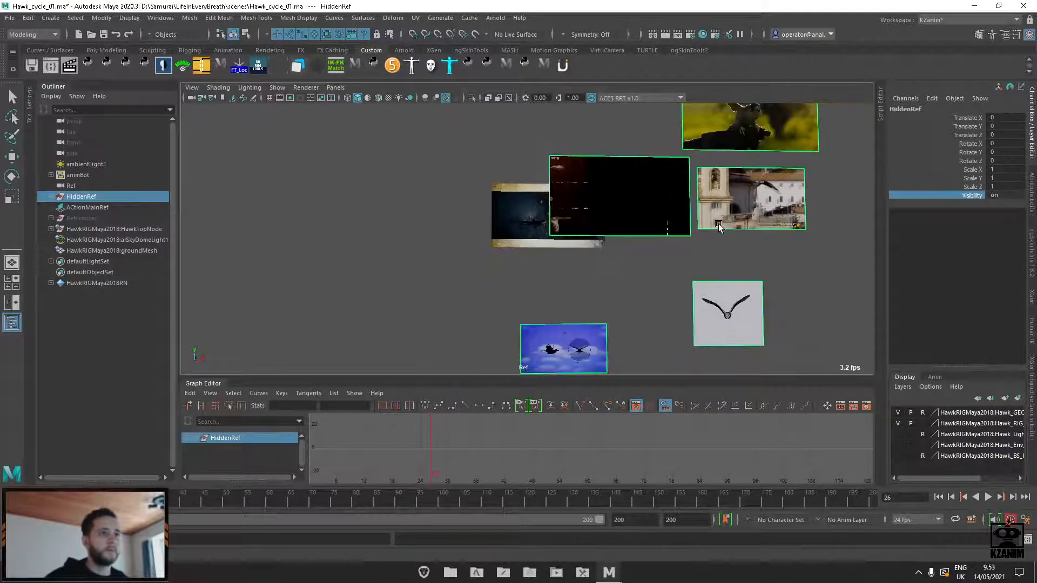
{"action": "middle_click_drag", "start_coordinate": [718, 223], "coordinate": [302, 239]}
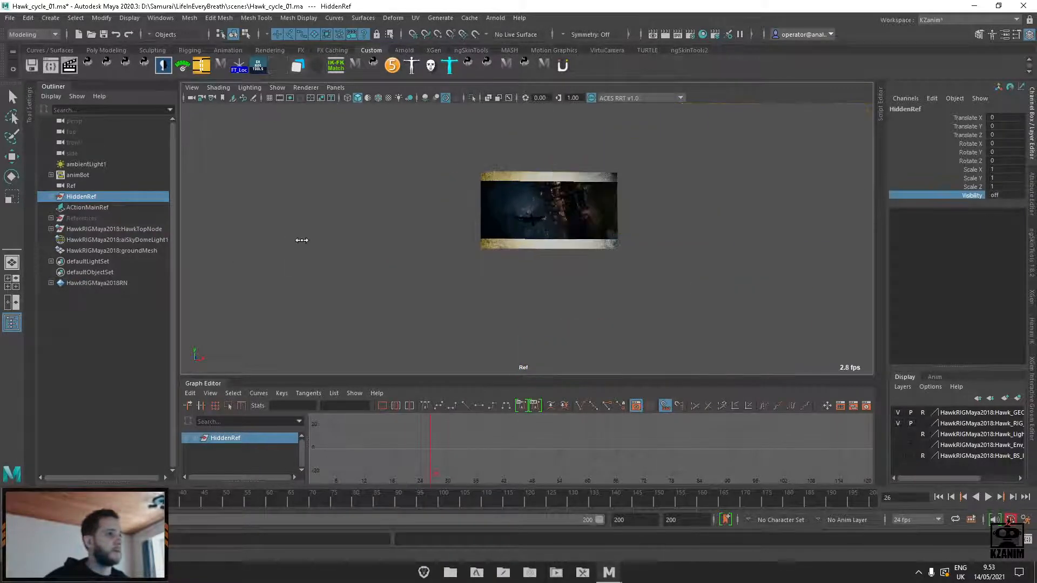
Try moving the MechanicsRef image plane out of the HiddenRef group to the top level, and undo the reparenting
{"action": "left_click", "coordinate": [52, 196]}
{"action": "left_click", "coordinate": [87, 208]}
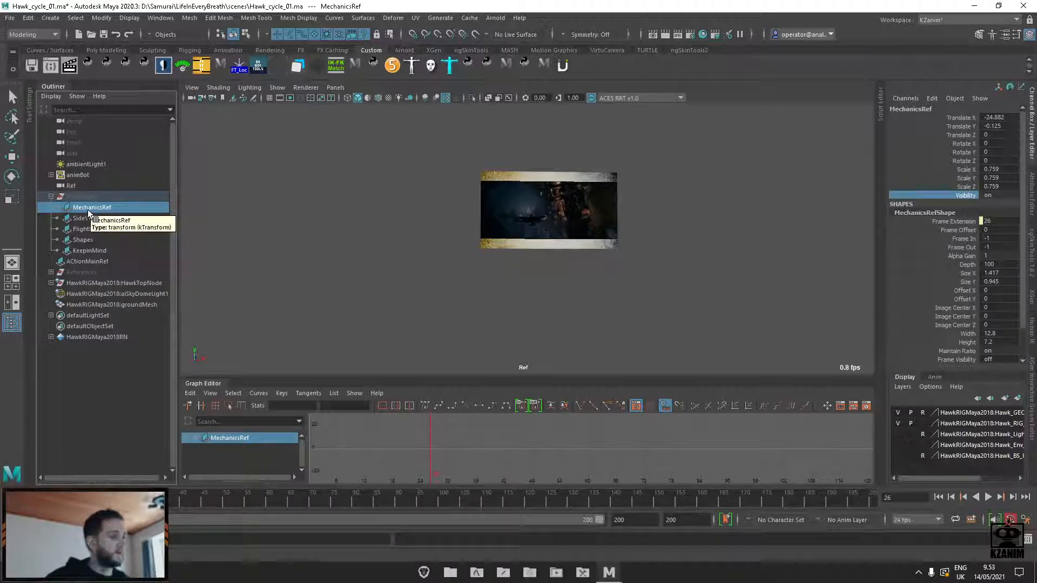
{"action": "middle_click_drag", "start_coordinate": [92, 192], "coordinate": [91, 191]}
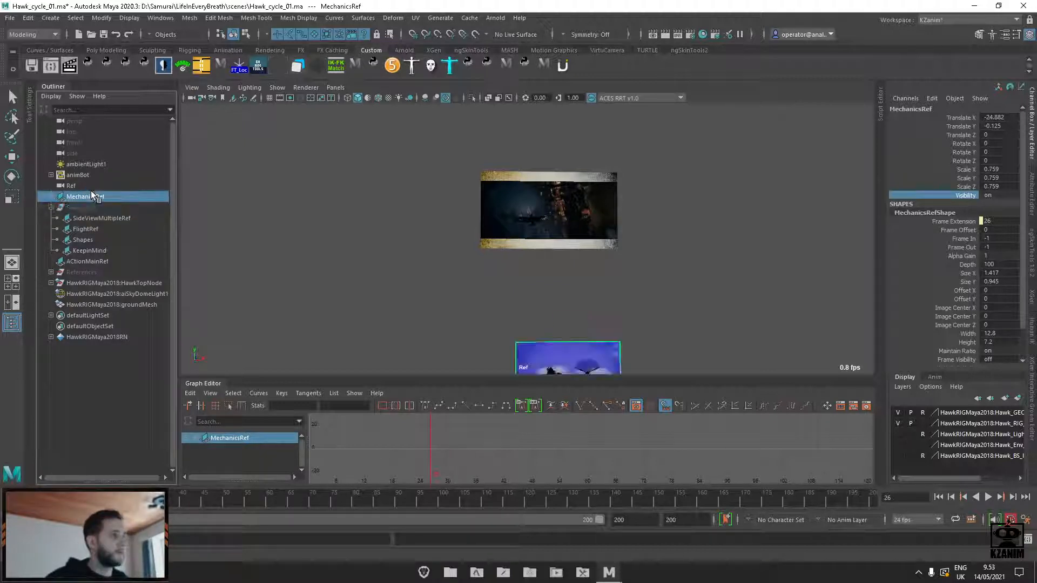
{"action": "key", "text": "w"}
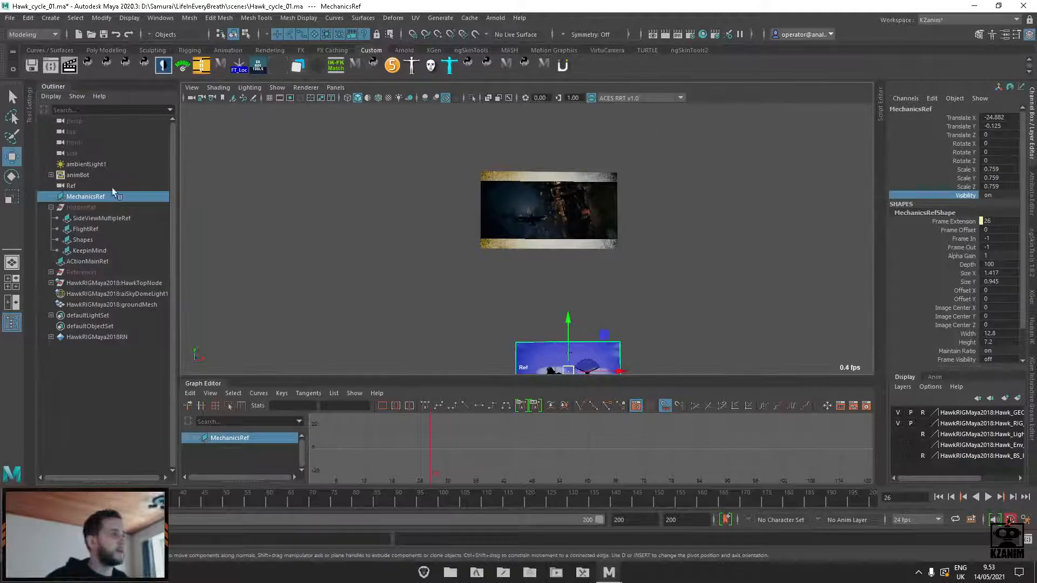
{"action": "middle_click_drag", "start_coordinate": [83, 198], "coordinate": [89, 210]}
{"action": "left_click", "coordinate": [90, 218]}
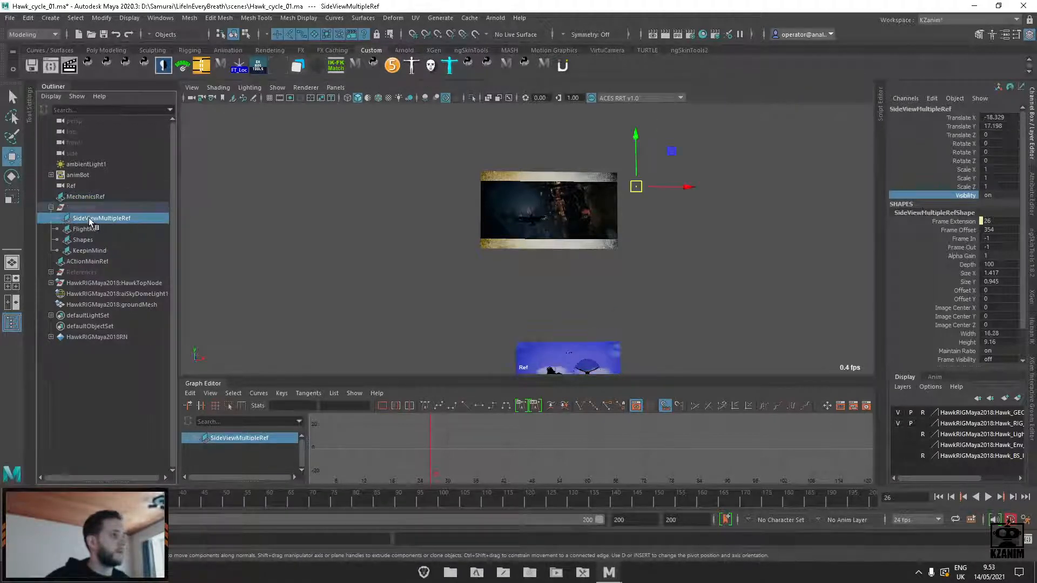
{"action": "key", "text": "ctrl+z"}
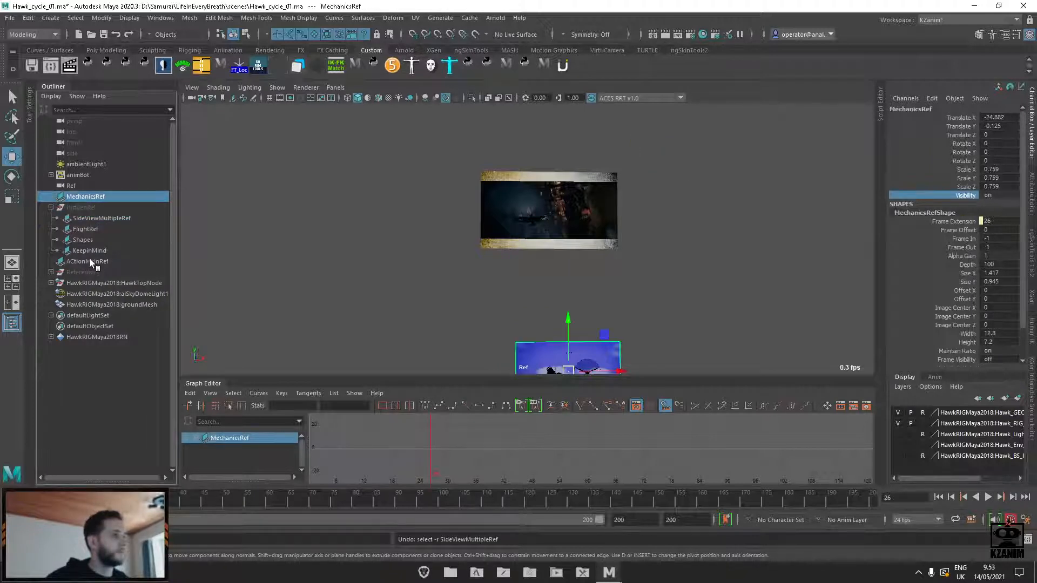
{"action": "key", "text": "ctrl+z"}
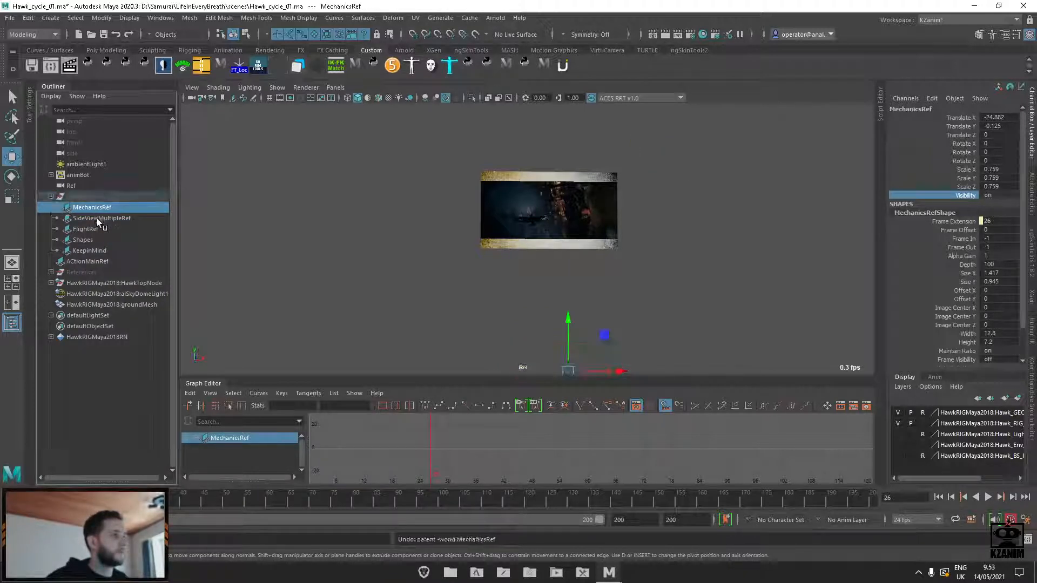
Move the FlightRef image plane out of the HiddenRef group to the top level of the scene hierarchy
{"action": "left_click", "coordinate": [97, 217]}
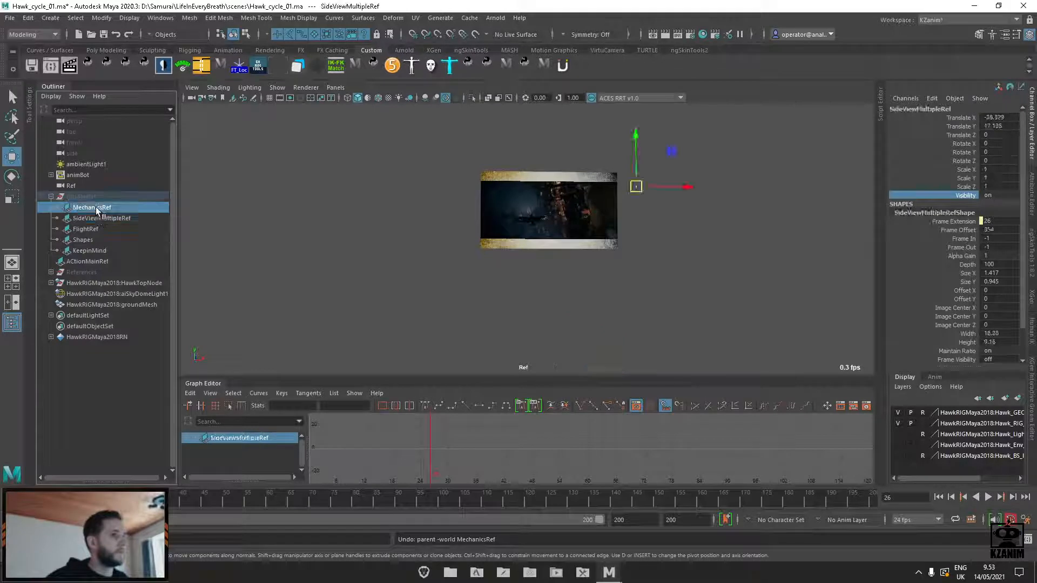
{"action": "left_click", "coordinate": [96, 206]}
{"action": "left_click", "coordinate": [96, 216]}
{"action": "left_click_drag", "start_coordinate": [96, 216], "coordinate": [96, 192]}
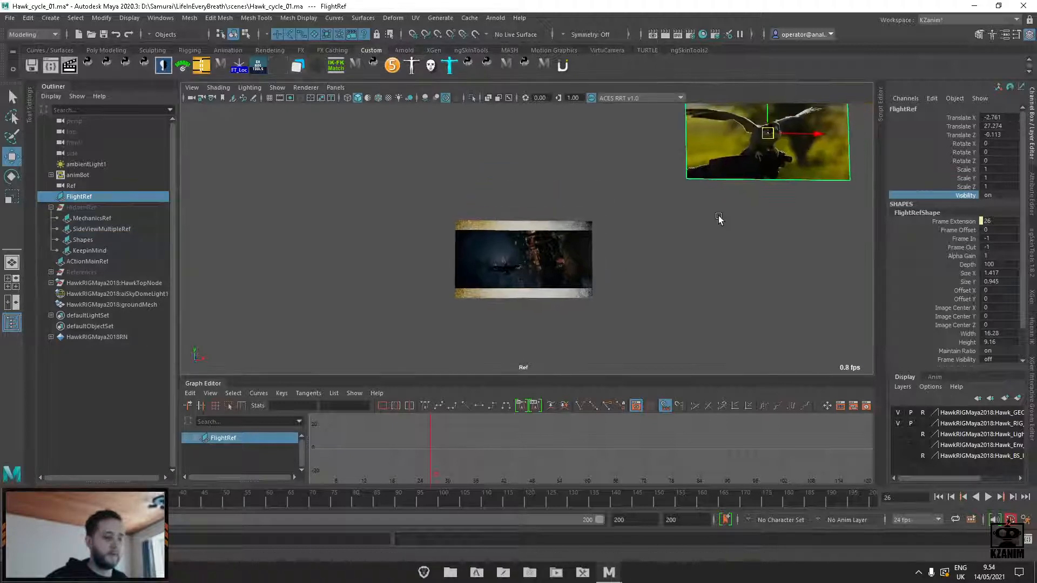
Try lowering the FlightRef image plane along its vertical axis, and undo the move
{"action": "key", "text": "ctrl+z"}
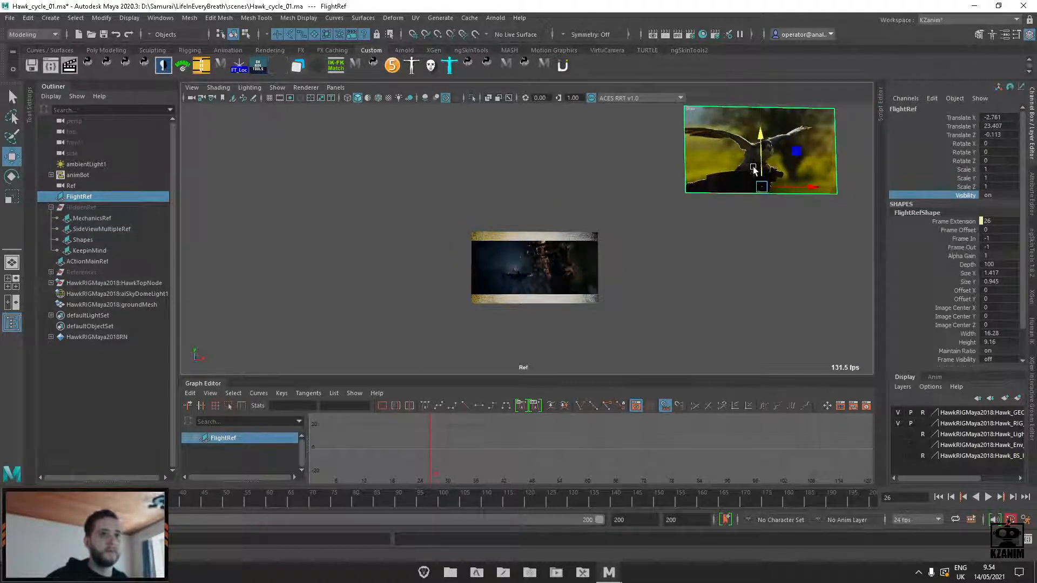
{"action": "left_click", "coordinate": [773, 234]}
{"action": "left_click", "coordinate": [740, 182]}
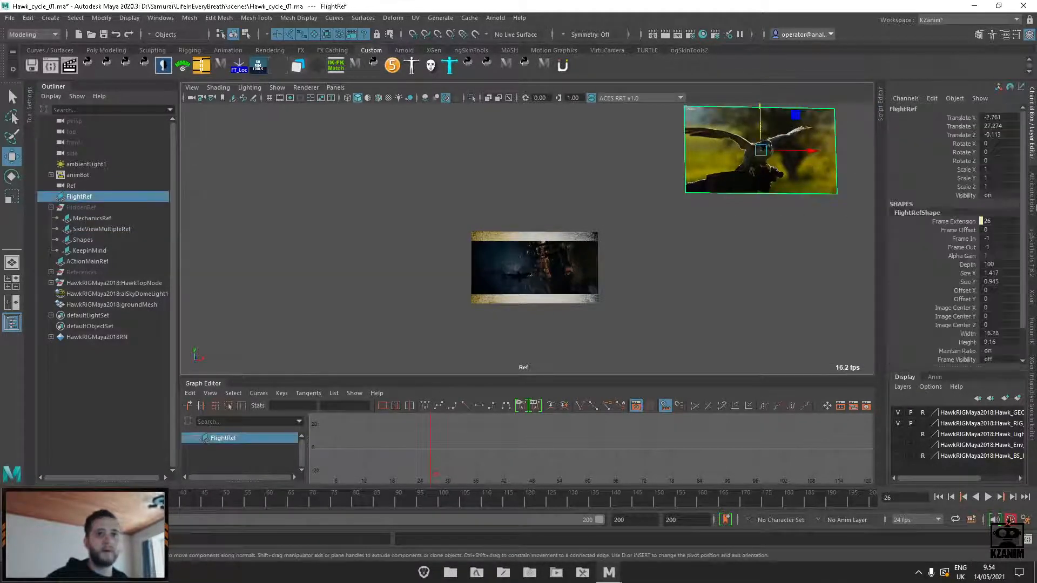
Enable Use Image Sequence for FlightRef and position its image plane directly above the ACtionMainRef plane
{"action": "left_click", "coordinate": [1032, 205]}
{"action": "left_click", "coordinate": [872, 326]}
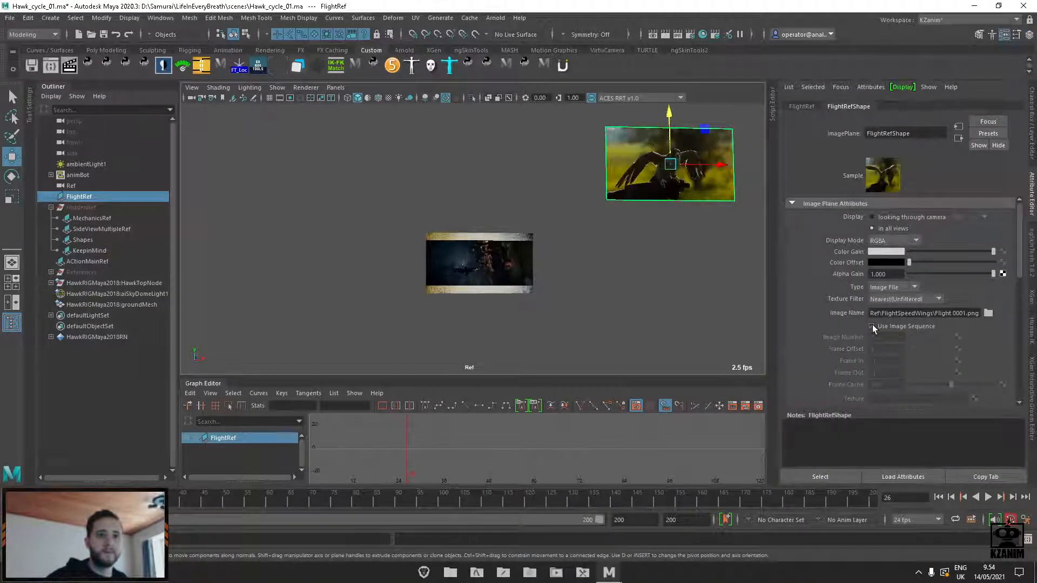
{"action": "left_click_drag", "start_coordinate": [709, 163], "coordinate": [522, 190]}
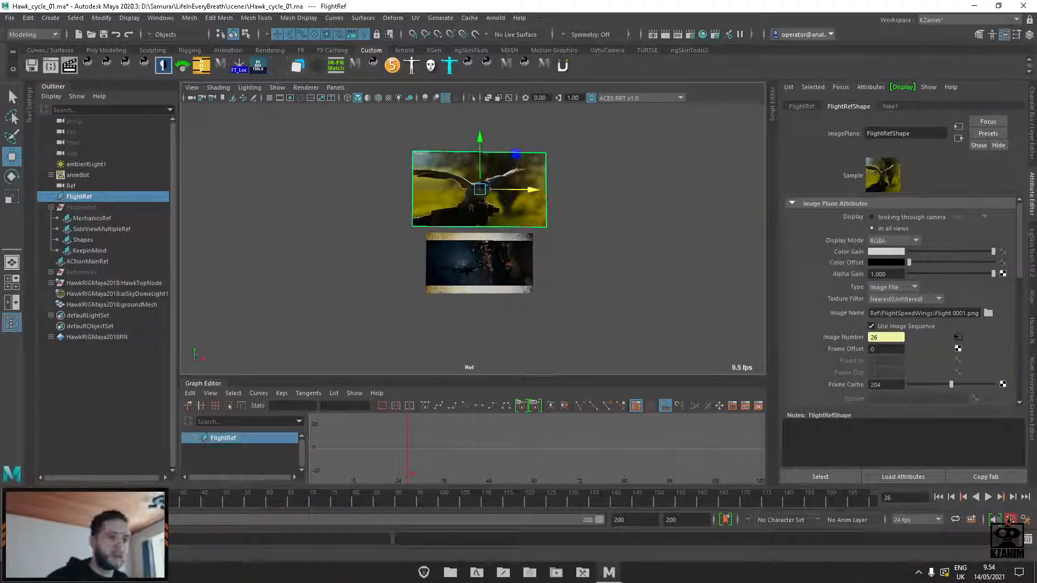
Play the sequence up to frame 78 and set FlightRef's Frame Offset to 198
{"action": "key", "text": "alt+v"}
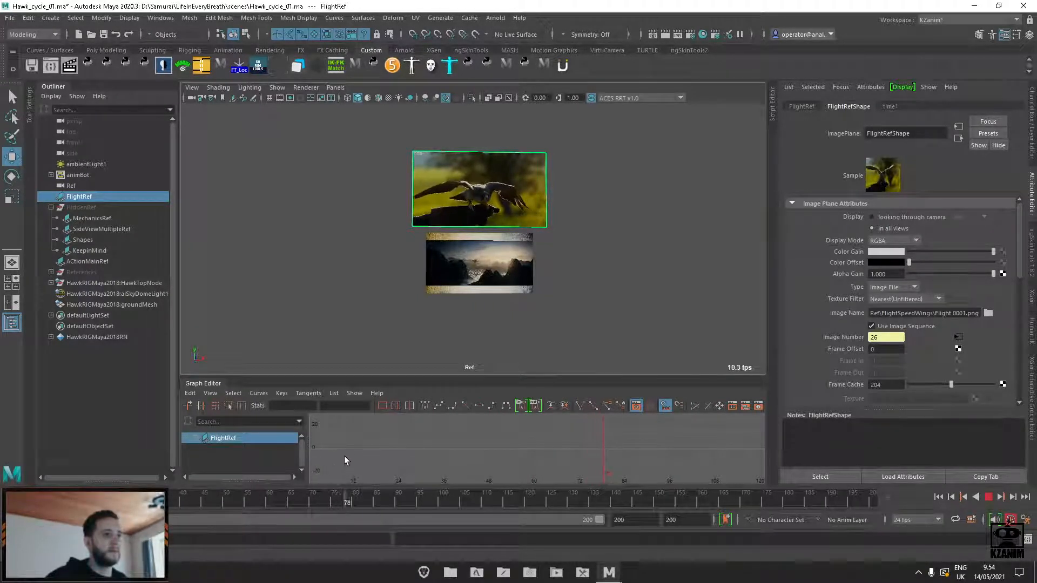
{"action": "key", "text": "Escape"}
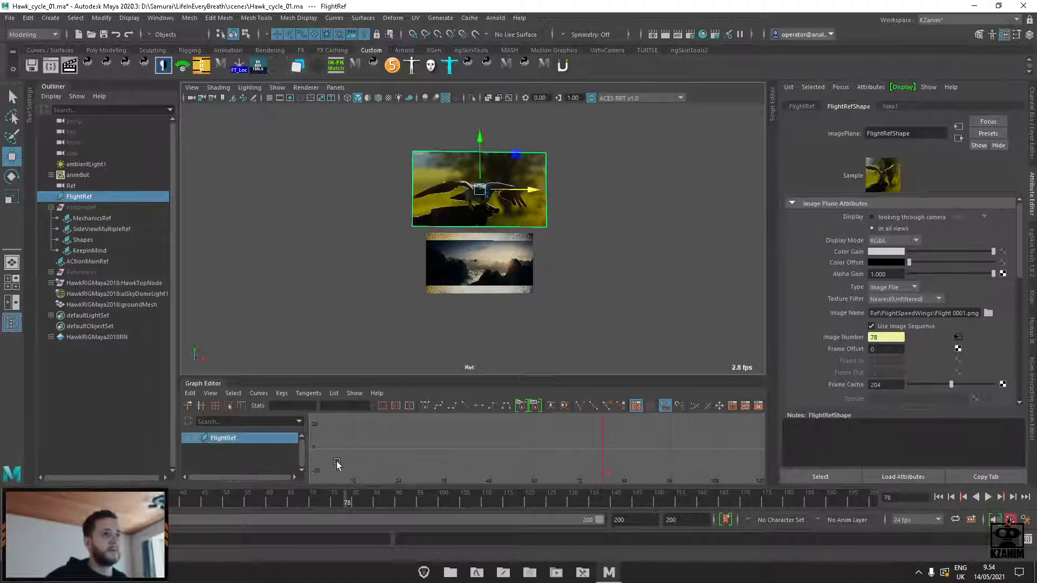
{"action": "left_click", "coordinate": [1033, 150]}
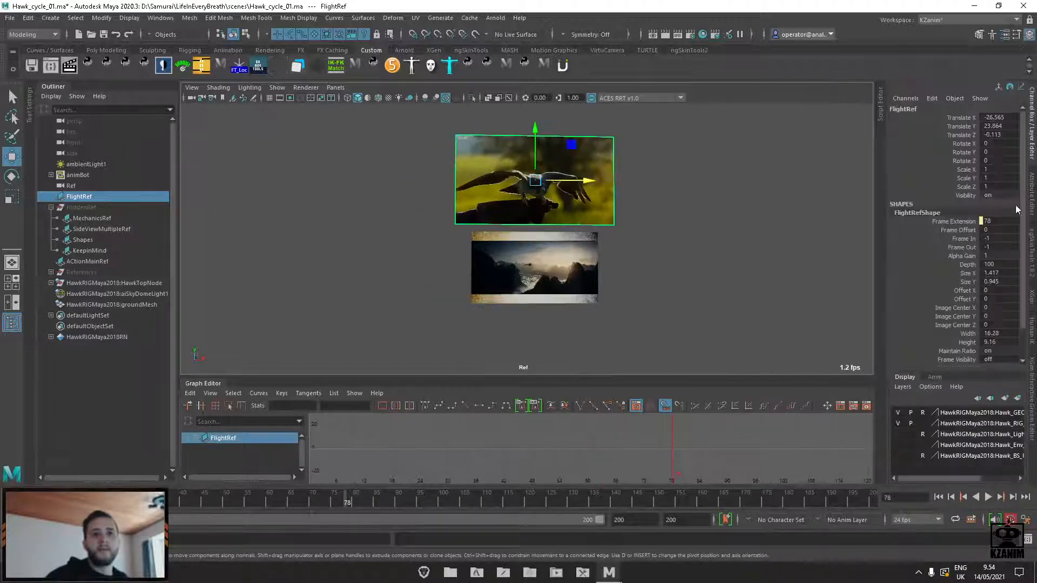
{"action": "left_click", "coordinate": [959, 231]}
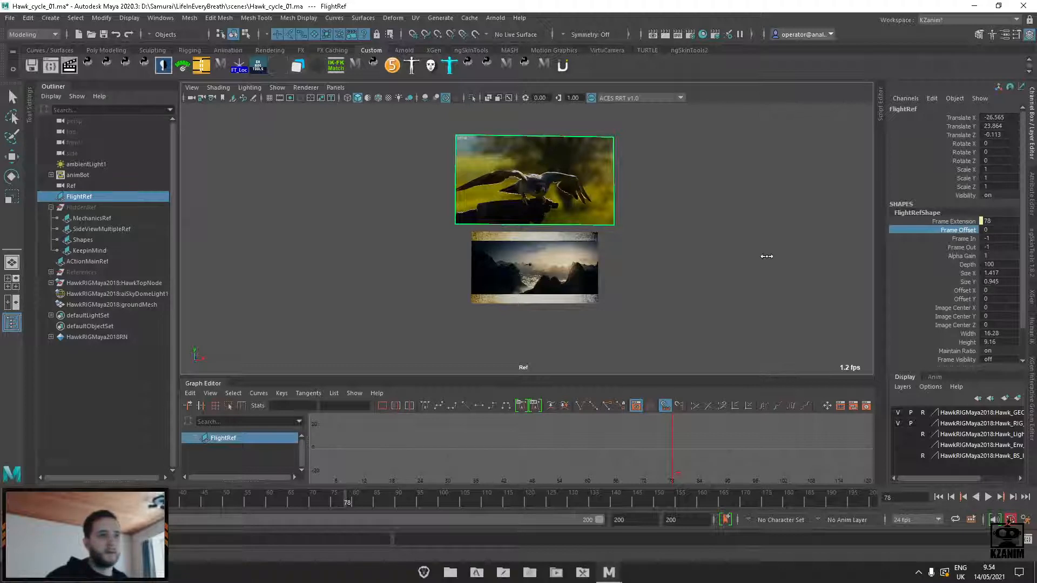
{"action": "middle_click_drag", "start_coordinate": [766, 258], "coordinate": [733, 246]}
{"action": "middle_click_drag", "start_coordinate": [838, 258], "coordinate": [734, 260]}
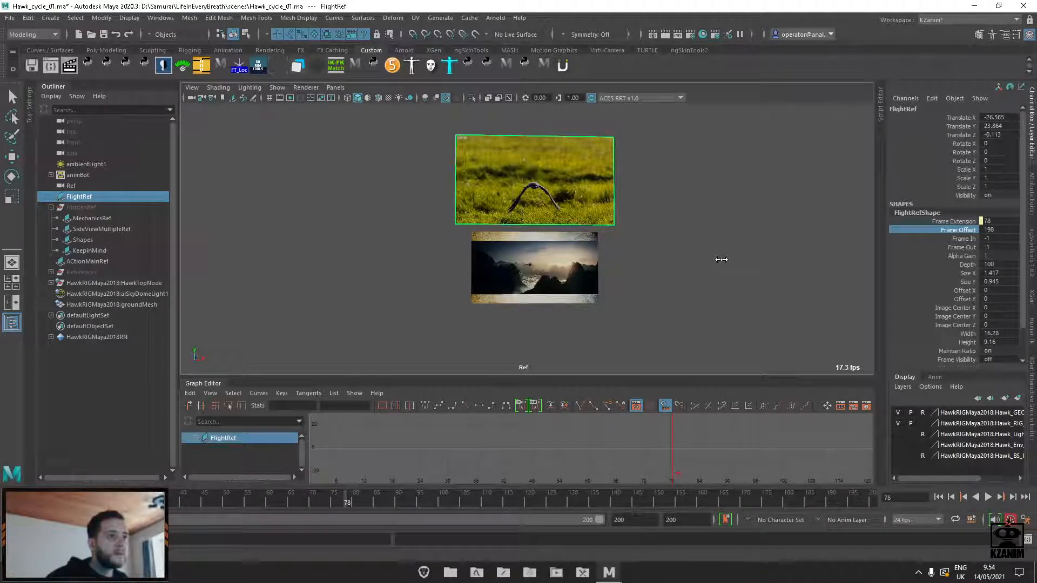
Set a key on FlightRef's Frame Offset channel at frame 78
{"action": "right_click", "coordinate": [962, 232]}
{"action": "left_click", "coordinate": [961, 231]}
{"action": "right_click", "coordinate": [962, 229]}
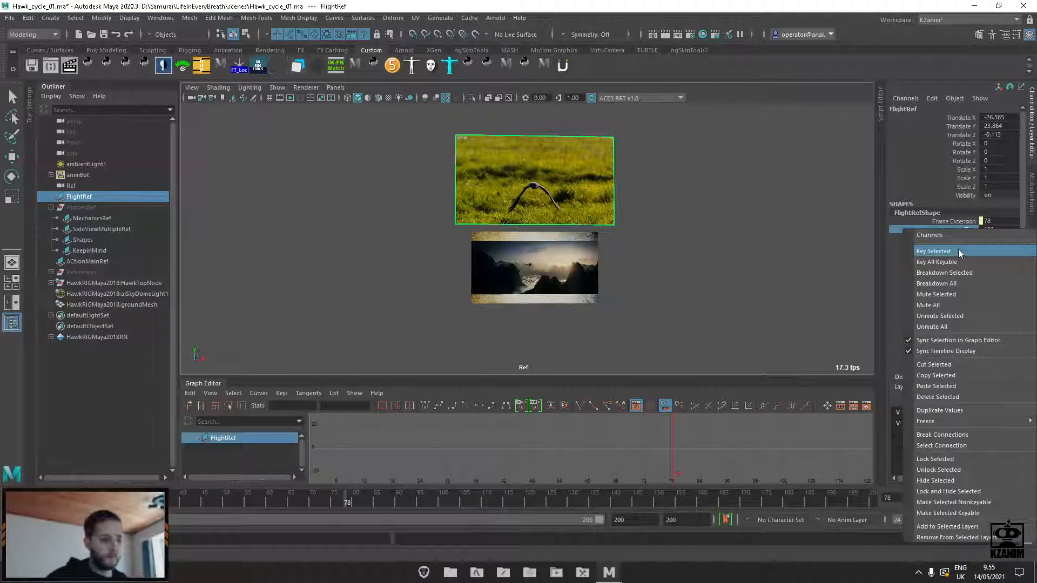
{"action": "left_click", "coordinate": [959, 251]}
Set FlightRef's Frame Offset to 168 at frame 71 and to 244 at frame 90
{"action": "left_click", "coordinate": [342, 501]}
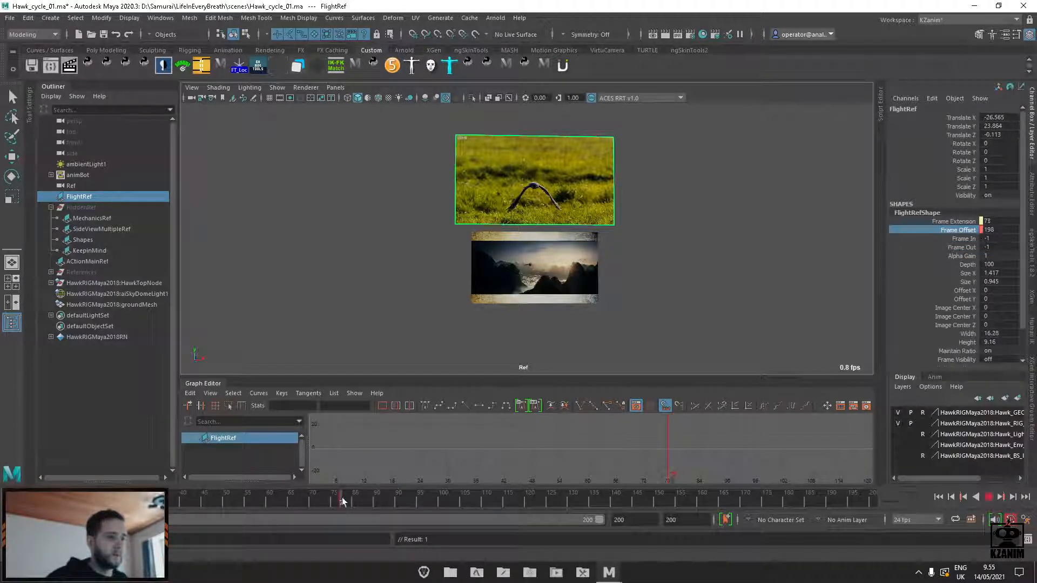
{"action": "mouse_move", "coordinate": [342, 502]}
{"action": "left_mouse_down"}
{"action": "mouse_move", "coordinate": [251, 496]}
{"action": "mouse_move", "coordinate": [325, 480]}
{"action": "mouse_move", "coordinate": [317, 478]}
{"action": "left_mouse_up"}
{"action": "middle_click_drag", "start_coordinate": [699, 278], "coordinate": [632, 294]}
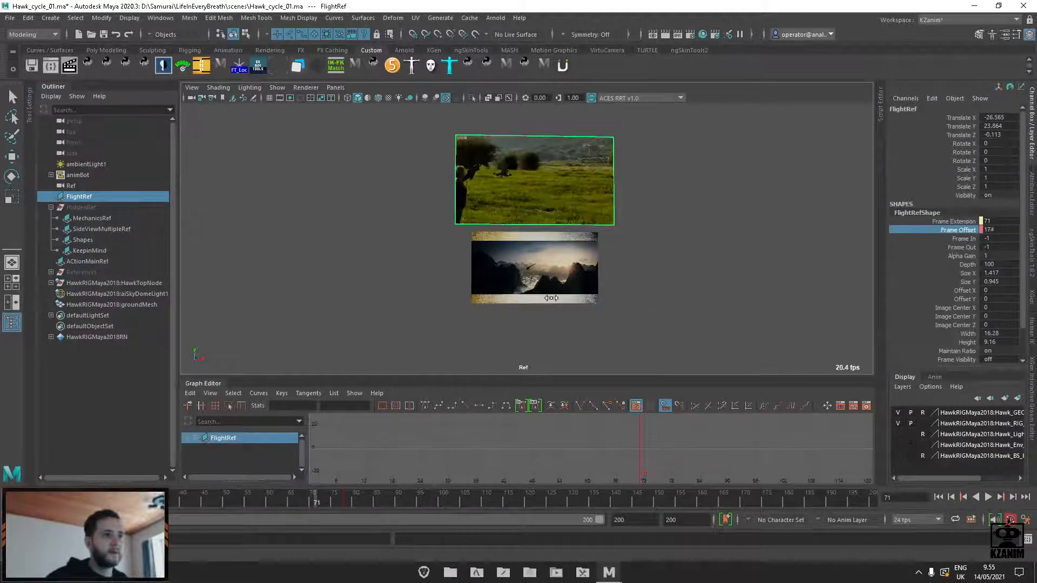
{"action": "middle_click_drag", "start_coordinate": [551, 297], "coordinate": [580, 297]}
{"action": "key", "text": "alt+v"}
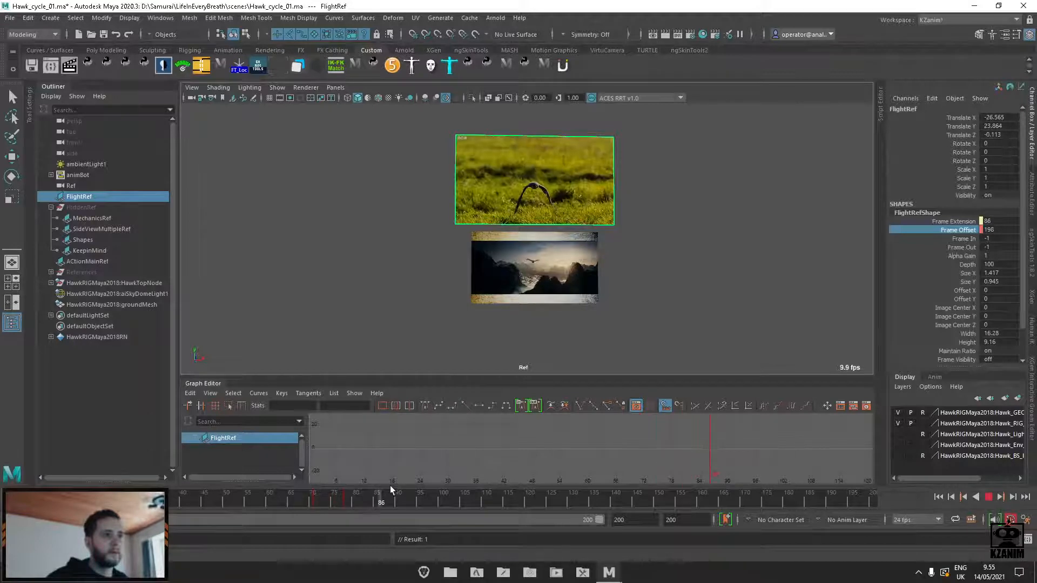
{"action": "left_click_drag", "start_coordinate": [382, 484], "coordinate": [396, 458]}
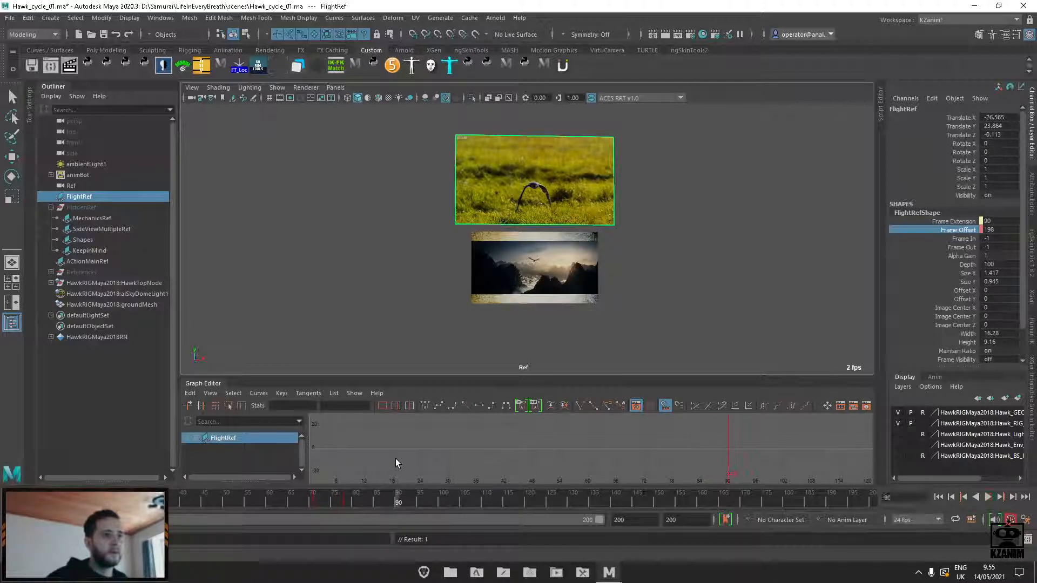
{"action": "middle_click_drag", "start_coordinate": [704, 294], "coordinate": [829, 261]}
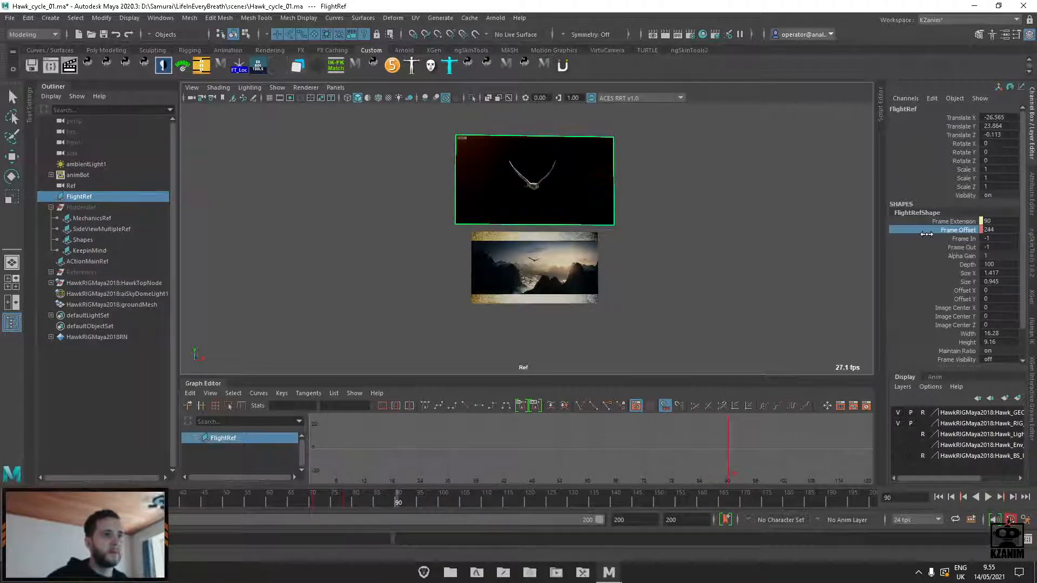
Lower FlightRef's Frame Offset at frame 65 and set it to 254 at frame 100
{"action": "left_click_drag", "start_coordinate": [300, 505], "coordinate": [291, 466]}
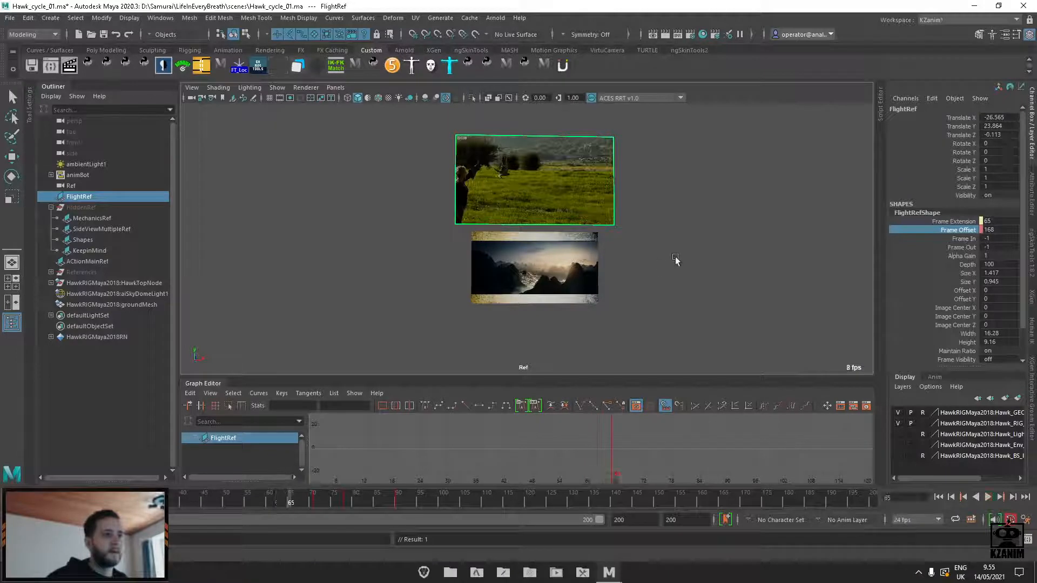
{"action": "middle_click_drag", "start_coordinate": [618, 271], "coordinate": [389, 330]}
{"action": "key", "text": "alt+v"}
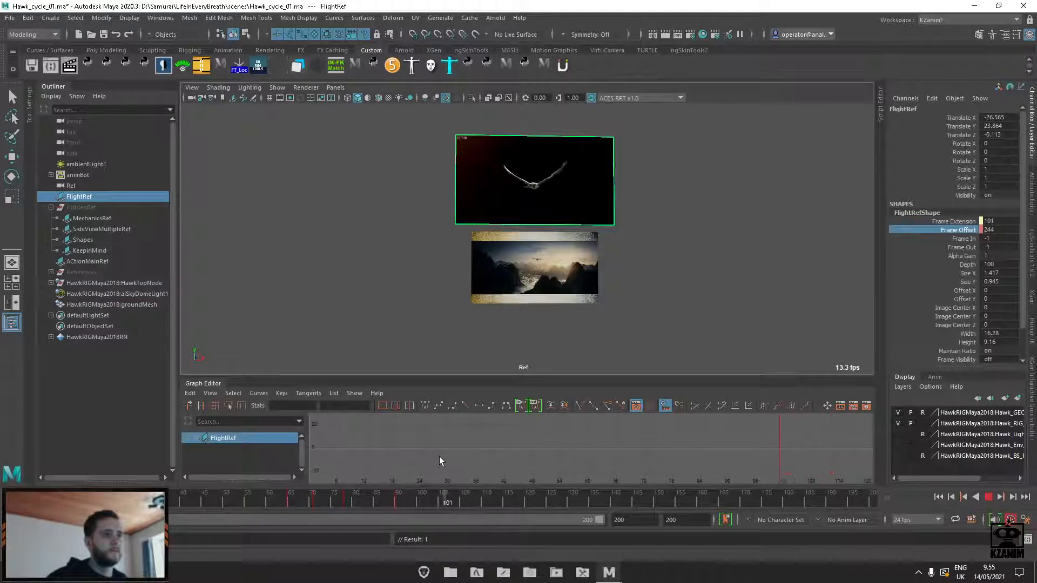
{"action": "key", "text": "Escape"}
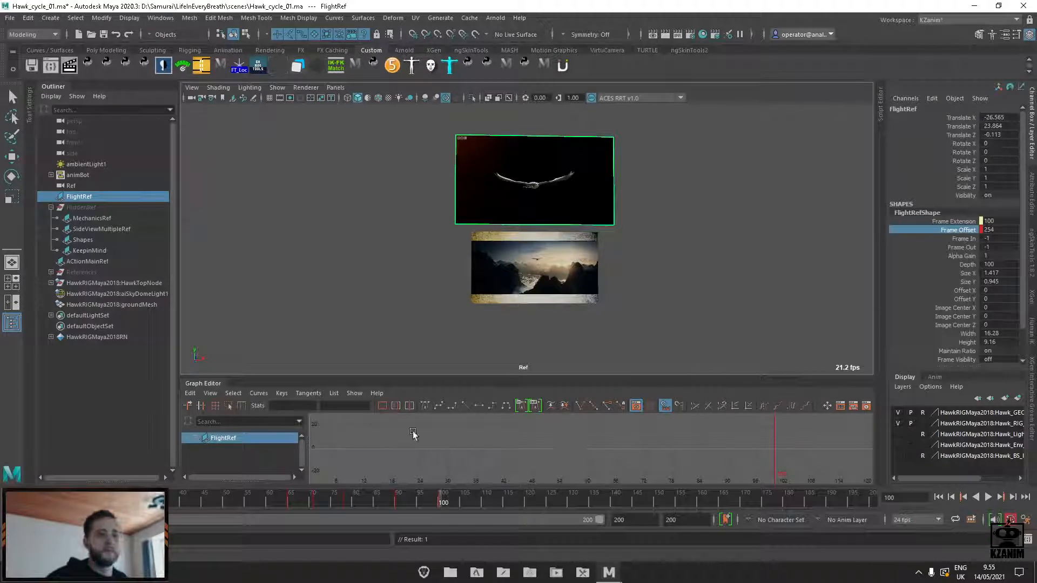
Change all keys on FlightRef's Frame Offset curve to spline tangents and play back the retimed sequence
{"action": "left_click", "coordinate": [511, 335]}
{"action": "left_click", "coordinate": [601, 201]}
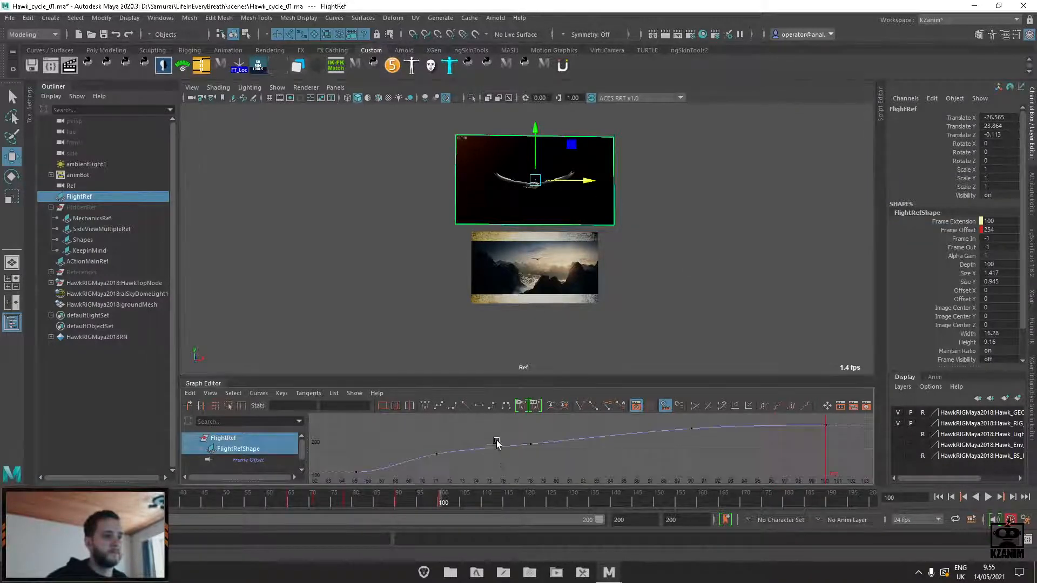
{"action": "left_click_drag", "start_coordinate": [547, 468], "coordinate": [479, 480]}
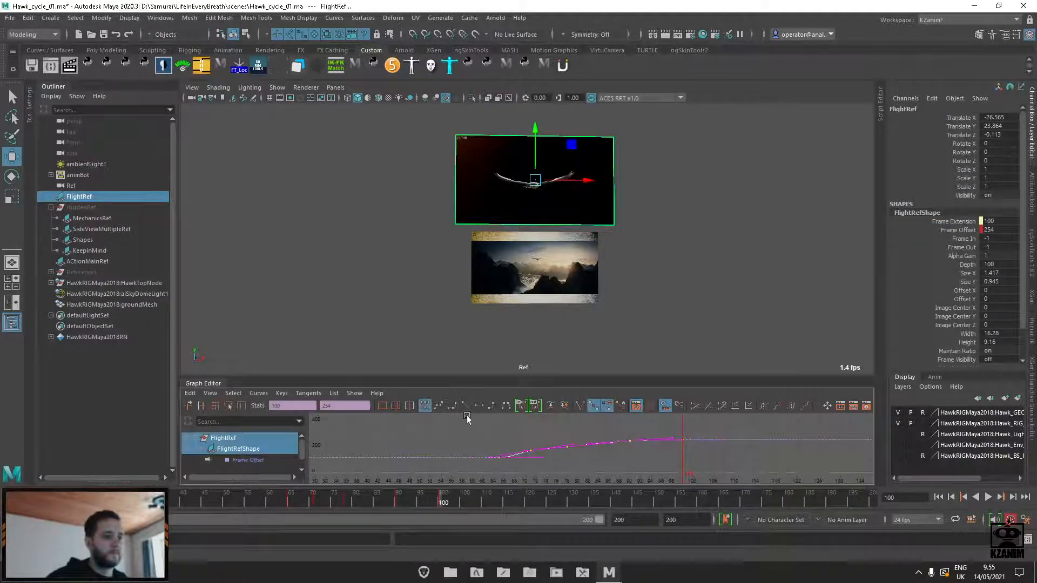
{"action": "left_click", "coordinate": [439, 405]}
{"action": "mouse_move", "coordinate": [290, 504]}
{"action": "left_mouse_down"}
{"action": "mouse_move", "coordinate": [448, 472]}
{"action": "mouse_move", "coordinate": [291, 466]}
{"action": "mouse_move", "coordinate": [470, 460]}
{"action": "left_mouse_up"}
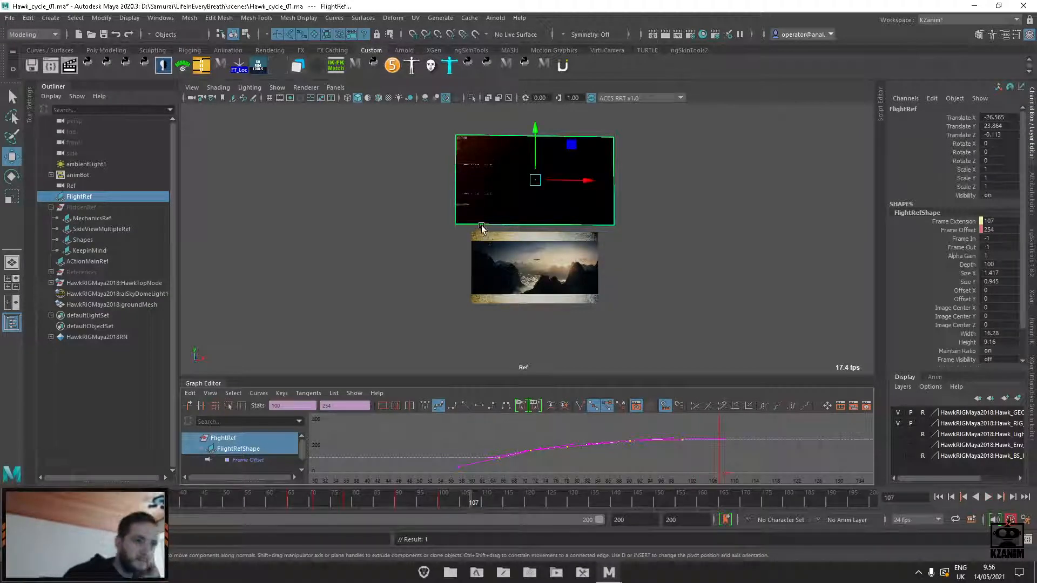
{"action": "key", "text": "alt+v"}
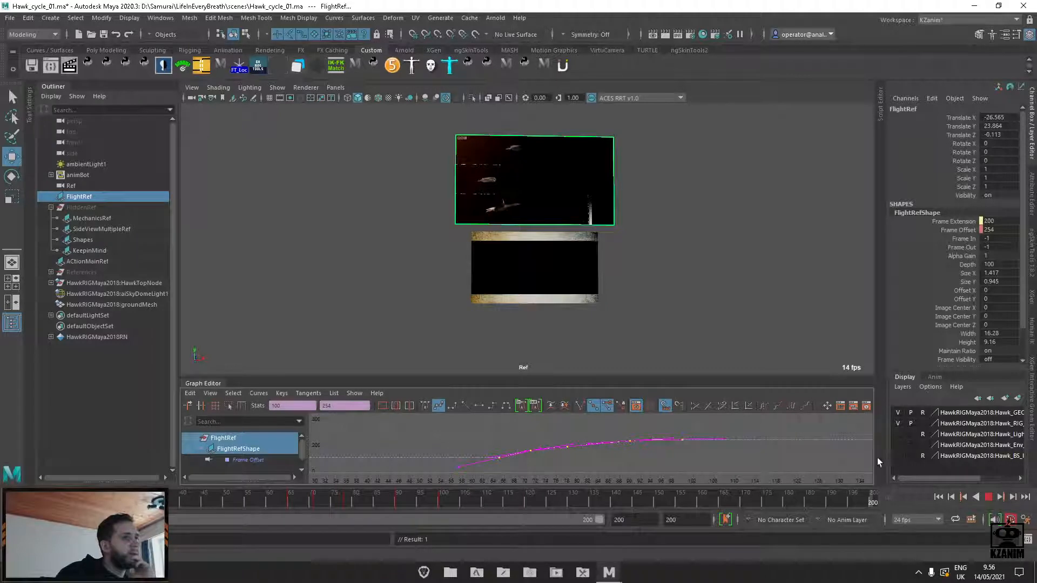
{"action": "left_click", "coordinate": [586, 497]}
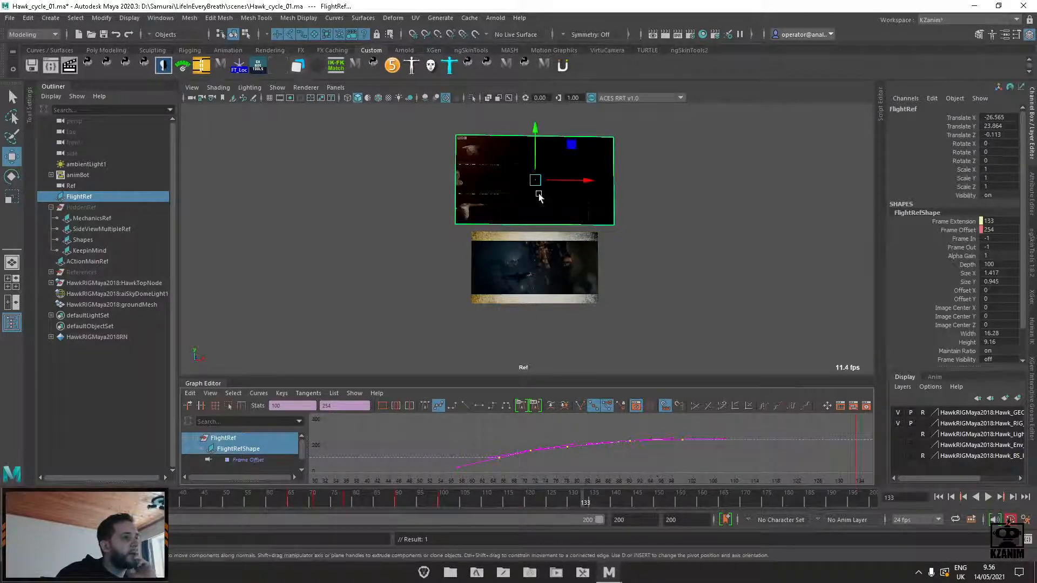
{"action": "left_click_drag", "start_coordinate": [577, 504], "coordinate": [442, 500]}
Take SideViewMultipleRef out of the hidden references group and place it below FlightRef in the scene hierarchy
{"action": "left_click", "coordinate": [99, 229]}
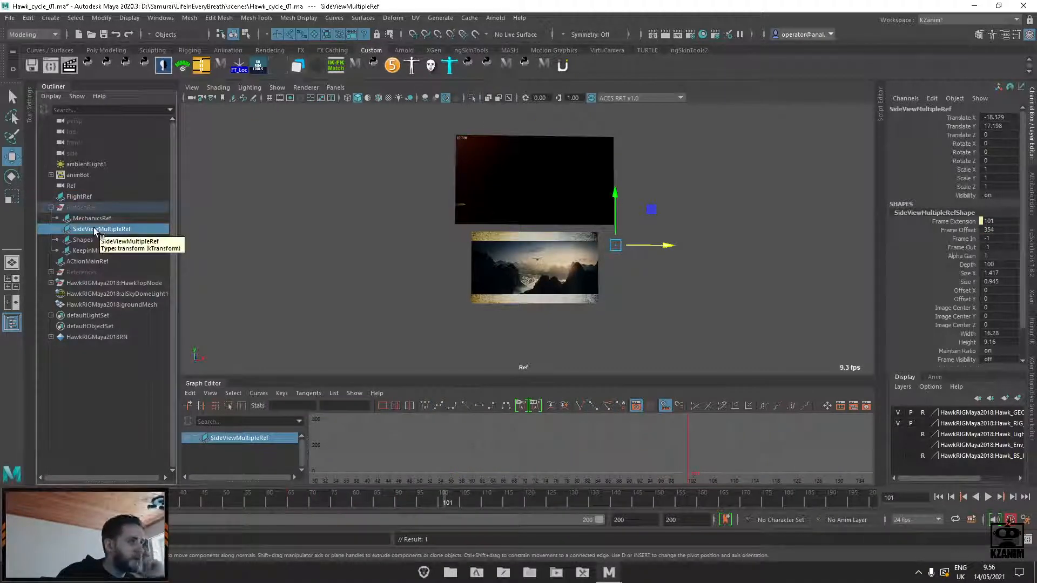
{"action": "middle_click_drag", "start_coordinate": [94, 228], "coordinate": [101, 202]}
{"action": "left_click_drag", "start_coordinate": [614, 233], "coordinate": [617, 228]}
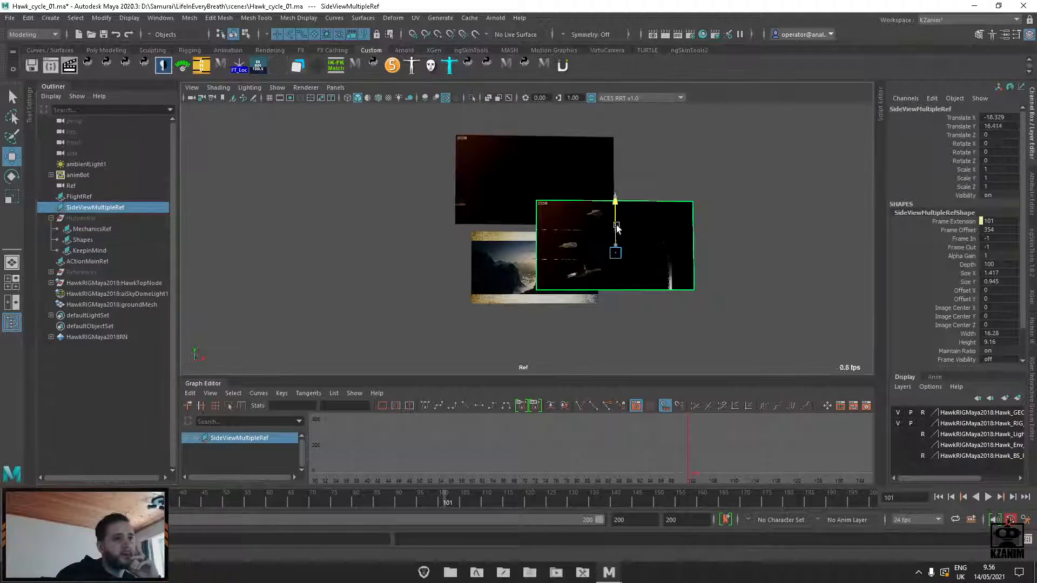
{"action": "left_click", "coordinate": [755, 281]}
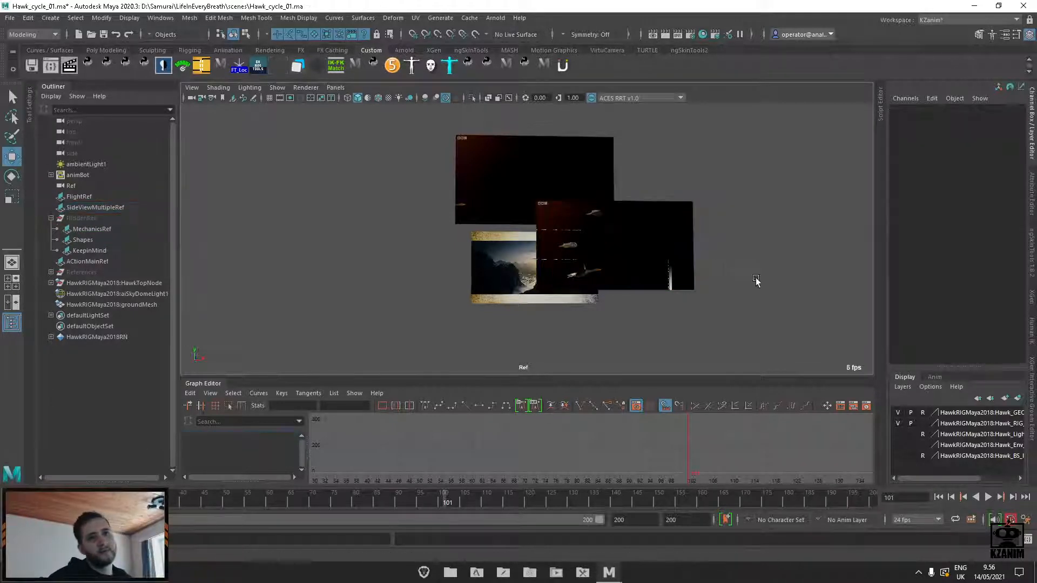
{"action": "left_click", "coordinate": [1033, 210]}
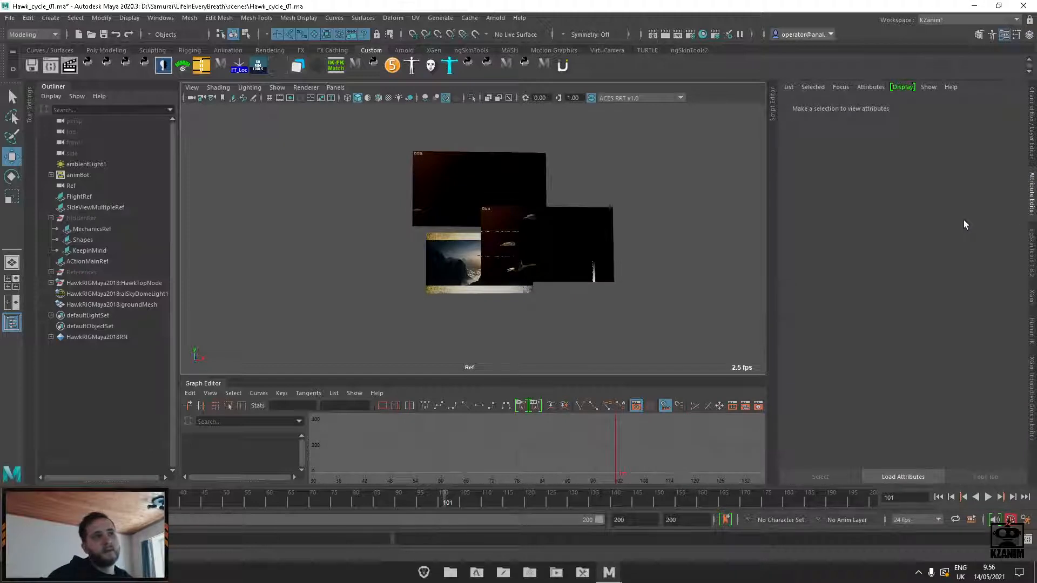
{"action": "left_click", "coordinate": [1032, 156]}
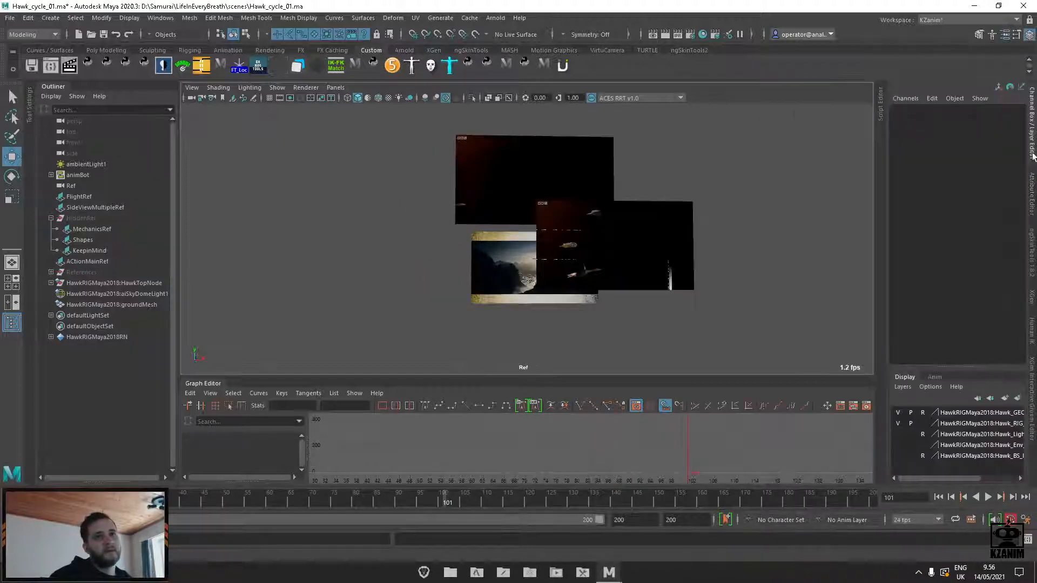
Switch SideViewMultipleRef's Use Image Sequence off and on again at frame 87, and play back its image sequence
{"action": "left_click", "coordinate": [654, 231]}
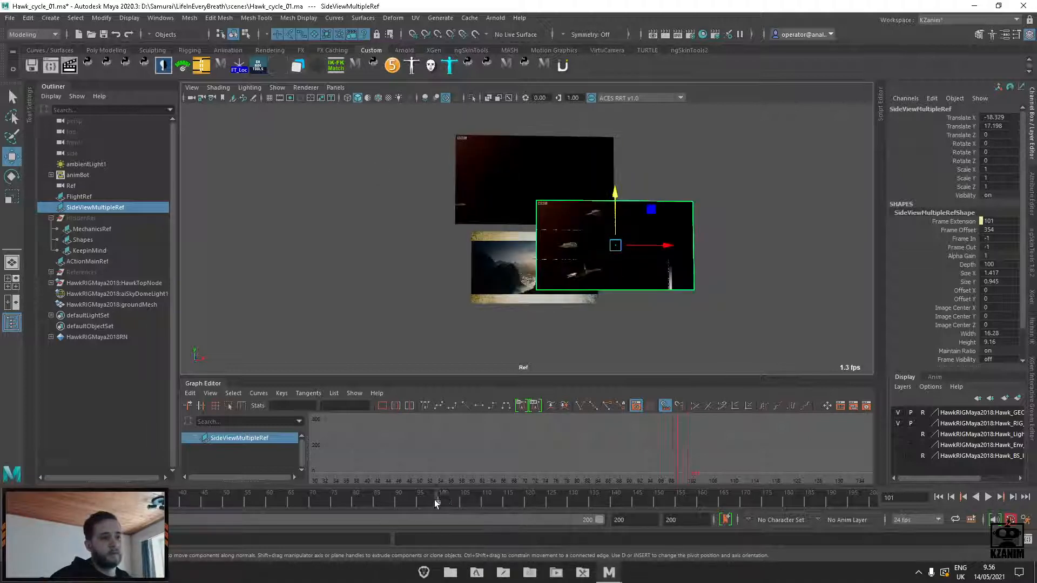
{"action": "left_click_drag", "start_coordinate": [436, 504], "coordinate": [386, 503]}
{"action": "left_click", "coordinate": [1033, 208]}
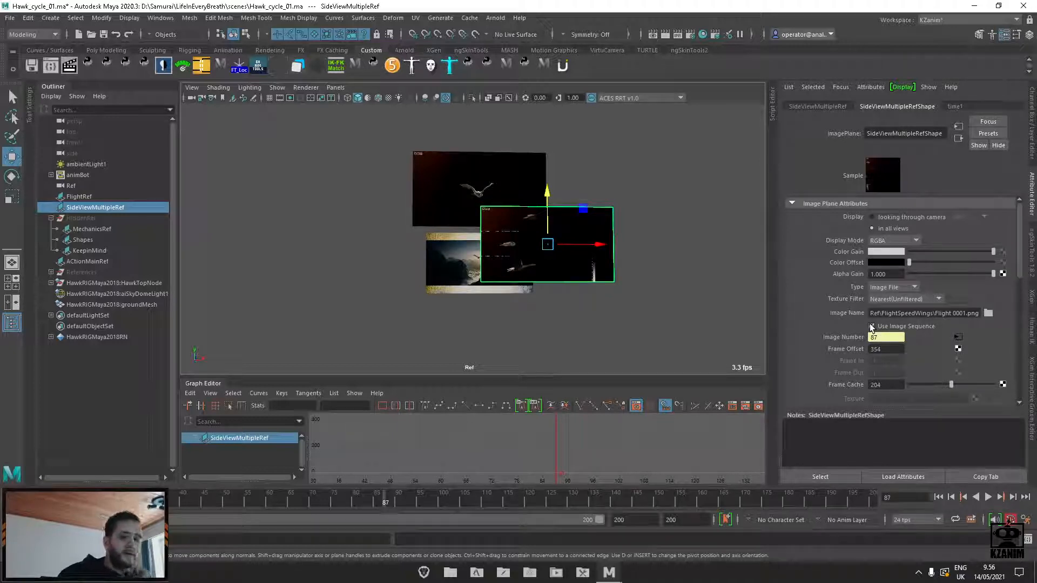
{"action": "left_click", "coordinate": [872, 327]}
{"action": "left_click", "coordinate": [872, 327]}
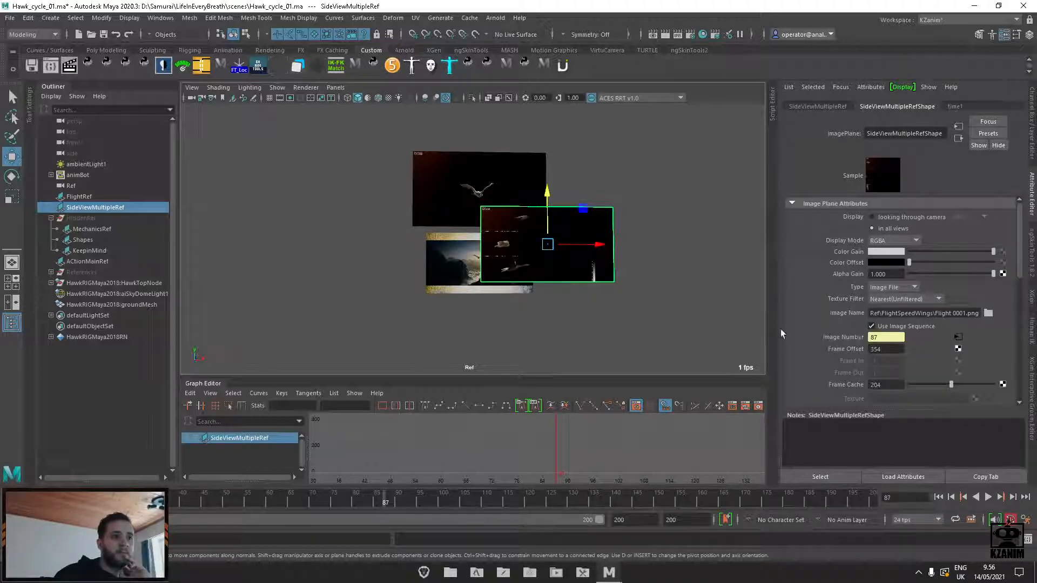
{"action": "key", "text": "alt+v"}
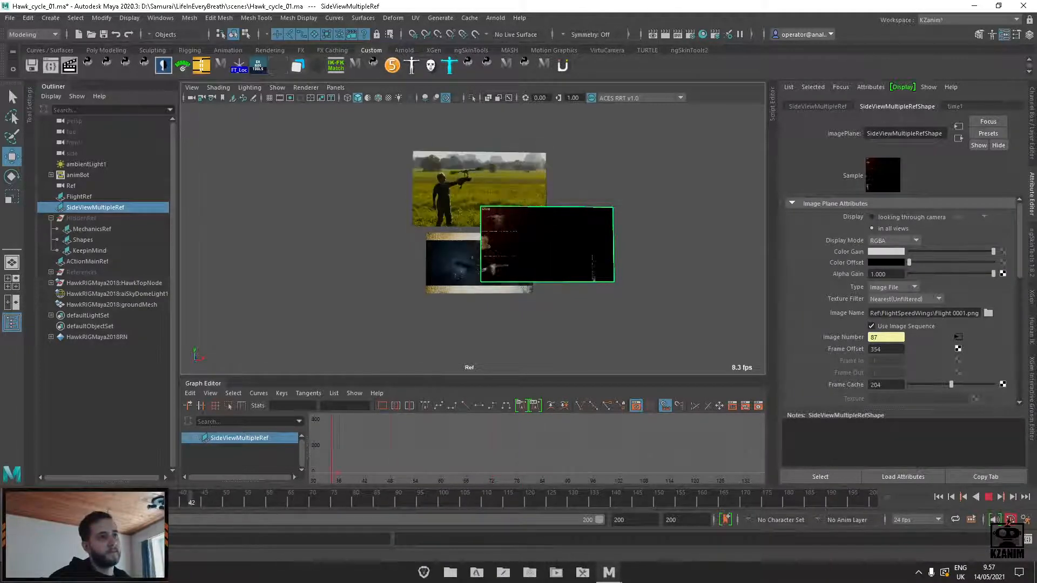
{"action": "key", "text": "alt+v"}
Position the SideViewMultipleRef image plane beside the right edge of the FlightRef plane and review its sequence
{"action": "right_click_drag", "start_coordinate": [560, 196], "coordinate": [580, 319], "text": "alt"}
{"action": "left_click_drag", "start_coordinate": [566, 304], "coordinate": [604, 168]}
{"action": "middle_click_drag", "start_coordinate": [563, 247], "coordinate": [468, 252], "text": "alt"}
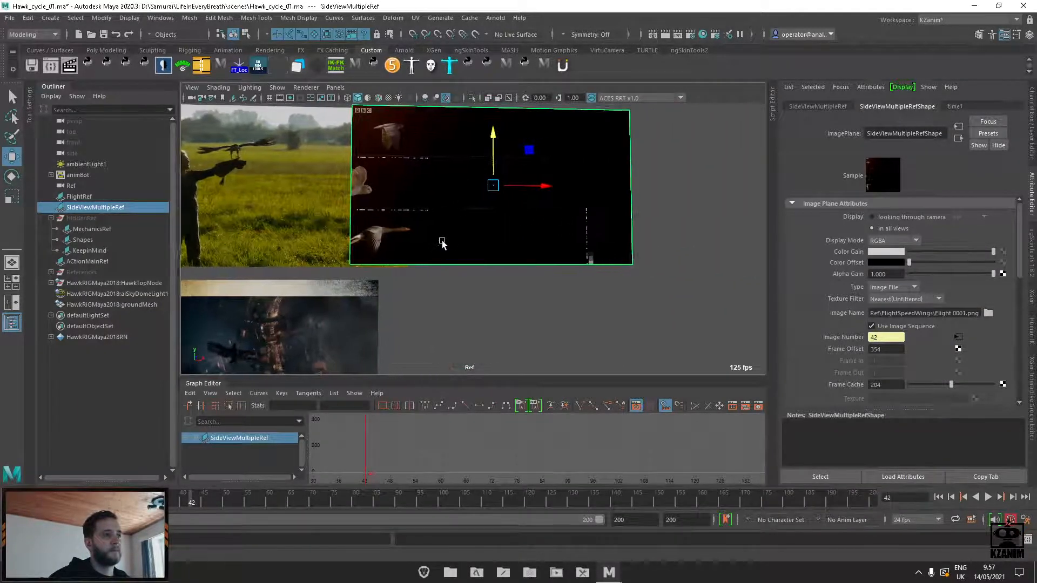
{"action": "left_click_drag", "start_coordinate": [548, 204], "coordinate": [558, 198]}
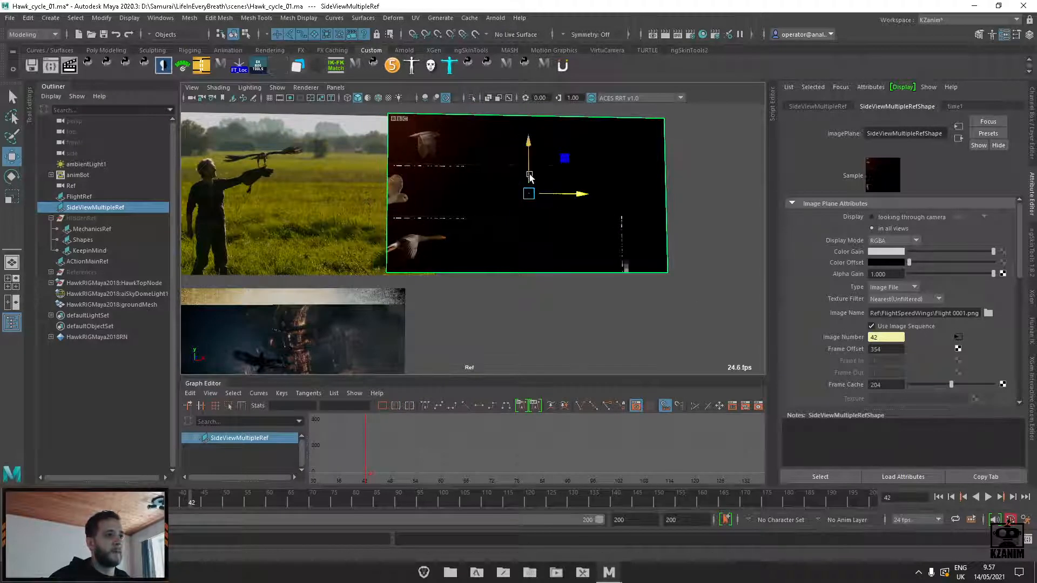
{"action": "key", "text": "alt+v"}
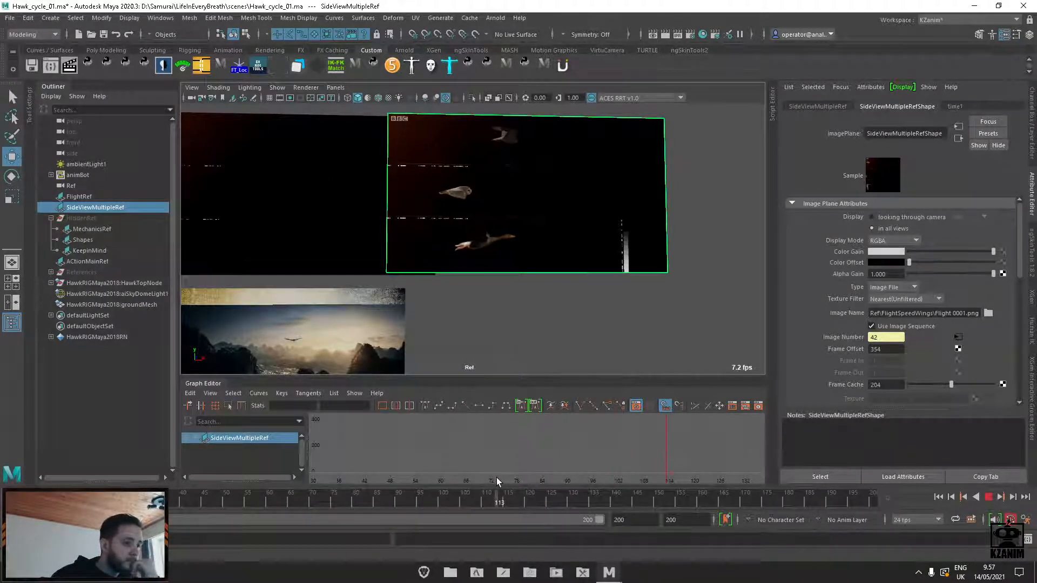
{"action": "left_click_drag", "start_coordinate": [489, 500], "coordinate": [741, 496]}
{"action": "left_click_drag", "start_coordinate": [774, 456], "coordinate": [556, 484]}
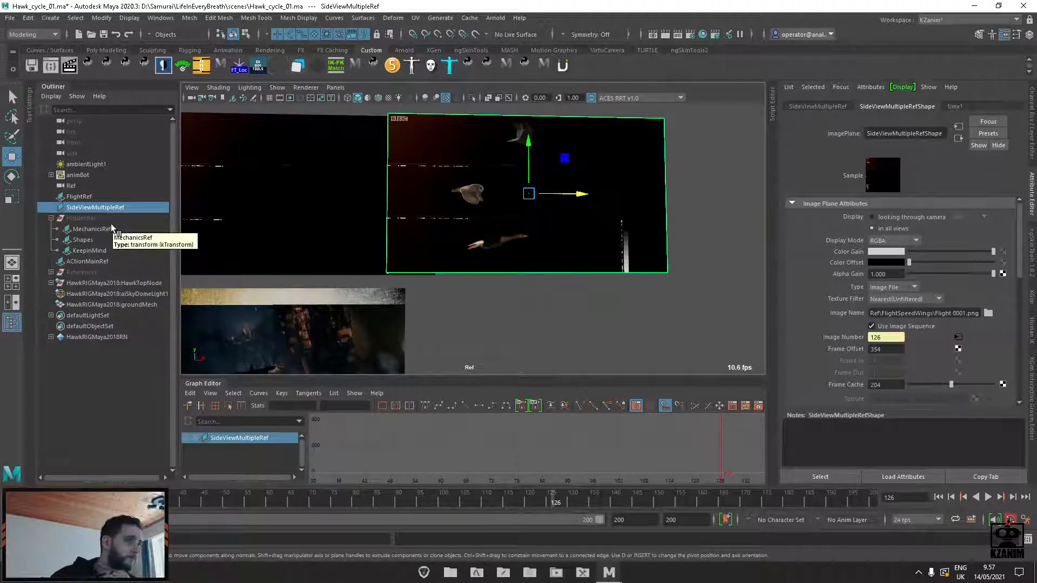
Play the sequence to frame 55 and shift the ACtionMainRef image plane slightly left beneath FlightRef
{"action": "scroll", "coordinate": [482, 267], "scroll_direction": "down", "scroll_amount": 3}
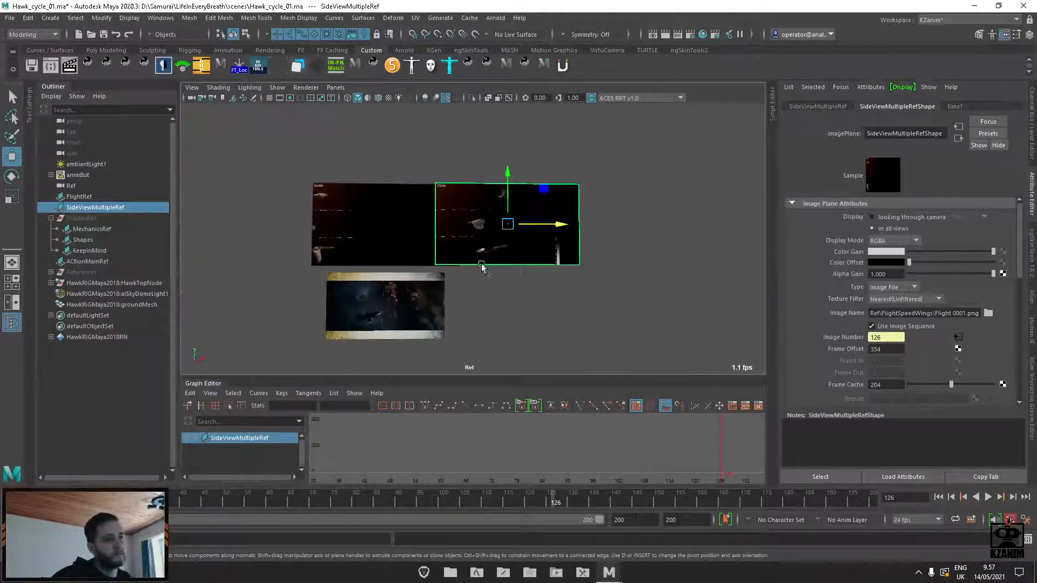
{"action": "scroll", "coordinate": [471, 309], "scroll_direction": "up", "scroll_amount": 4}
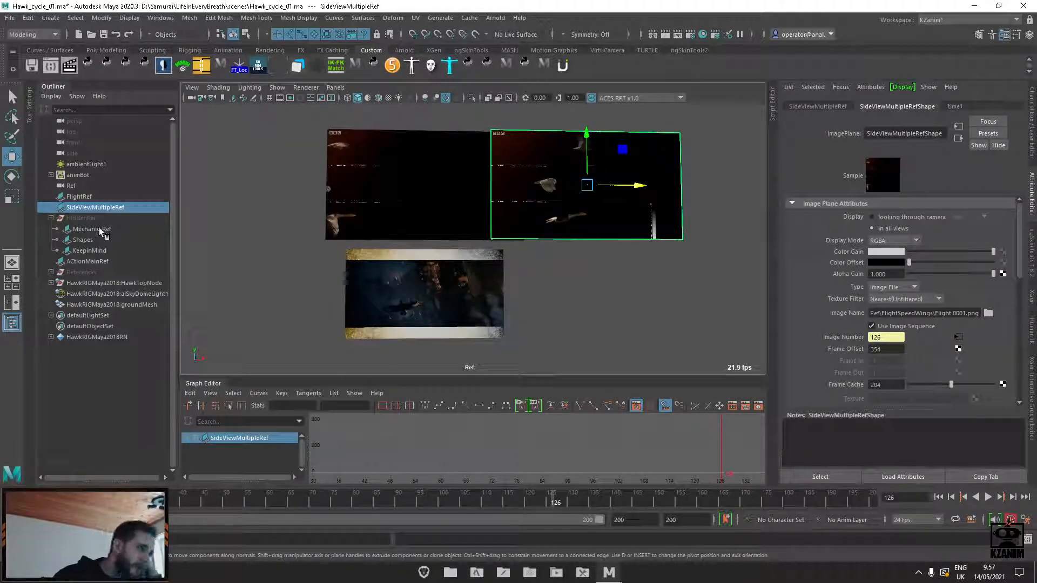
{"action": "left_click", "coordinate": [102, 264]}
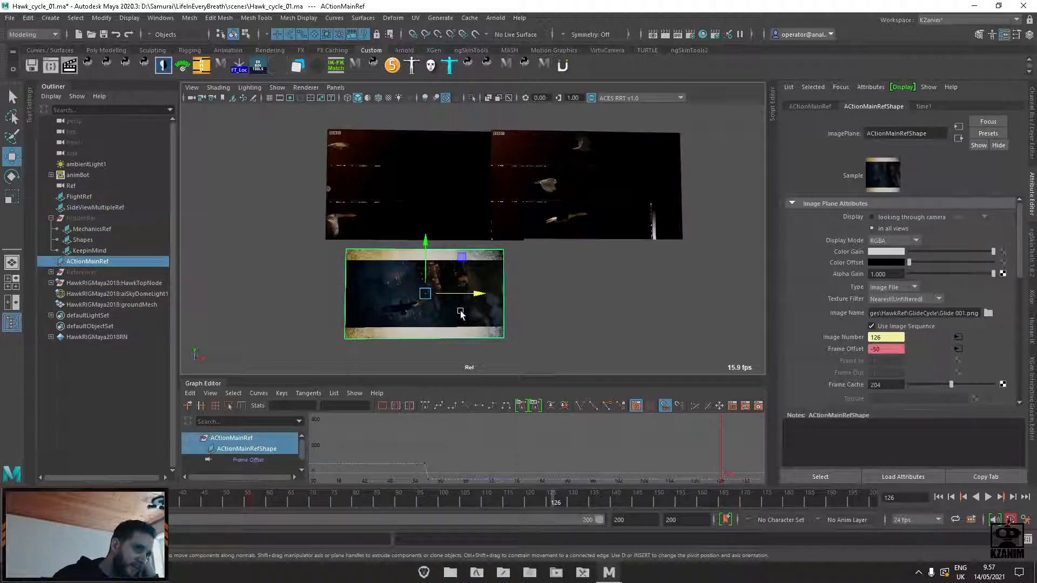
{"action": "key", "text": "alt+v"}
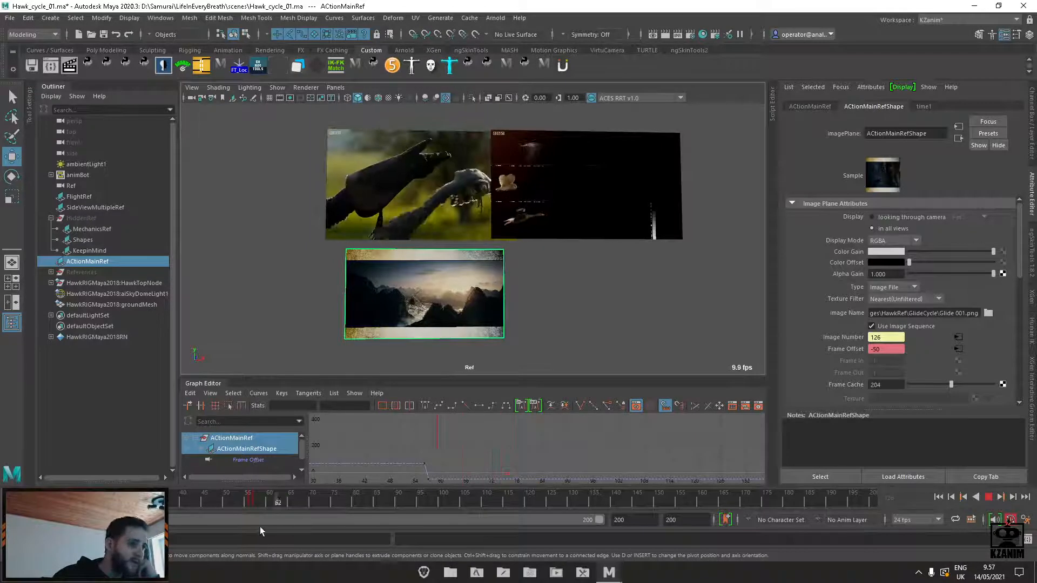
{"action": "key", "text": "alt+v"}
{"action": "left_click_drag", "start_coordinate": [464, 302], "coordinate": [298, 292]}
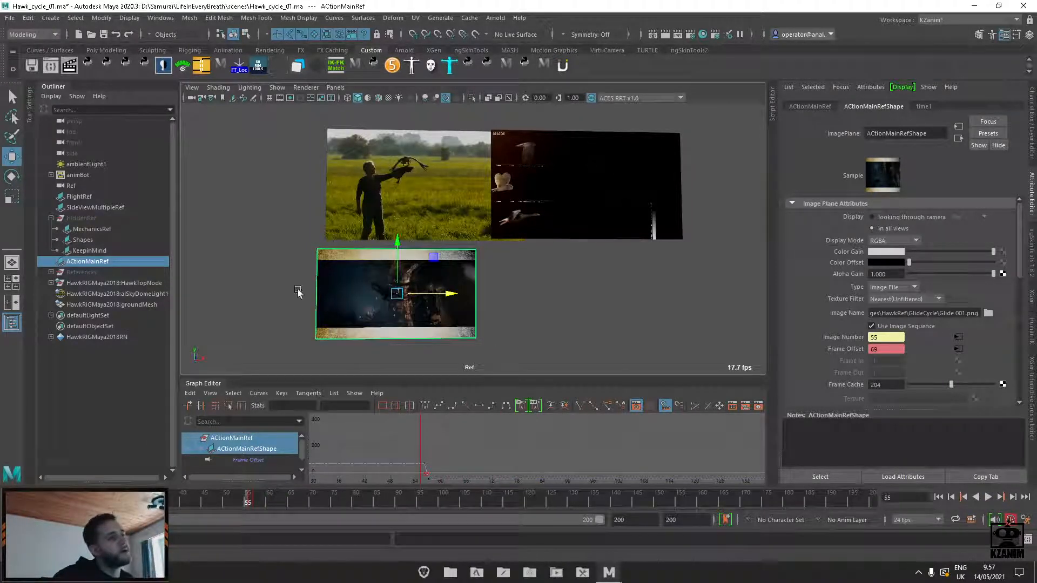
Inspect the attributes of the Shapes and MechanicsRef image planes, and play the sequence with SideViewMultipleRef selected
{"action": "left_click", "coordinate": [87, 241]}
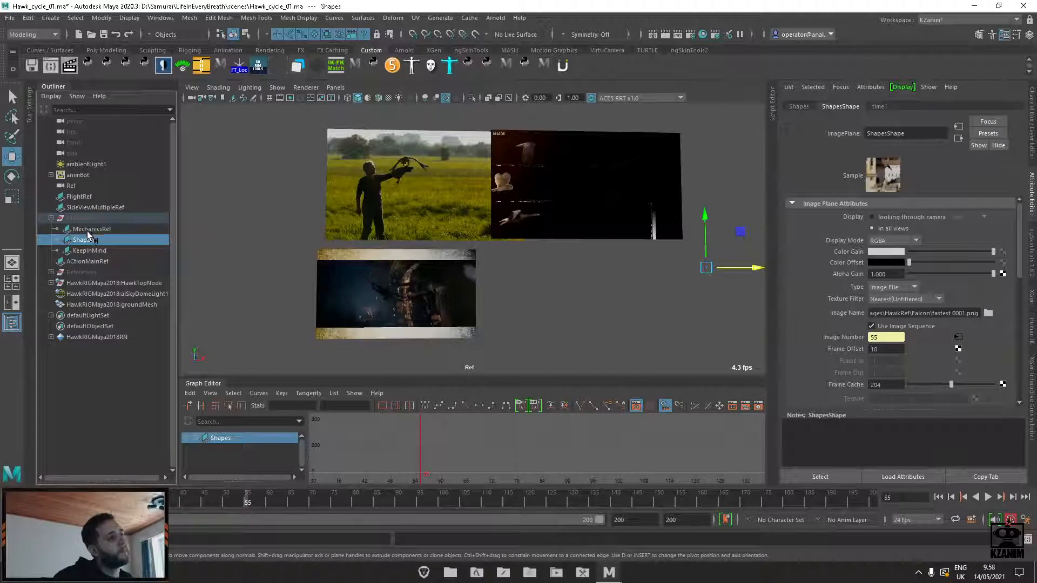
{"action": "left_click", "coordinate": [88, 230]}
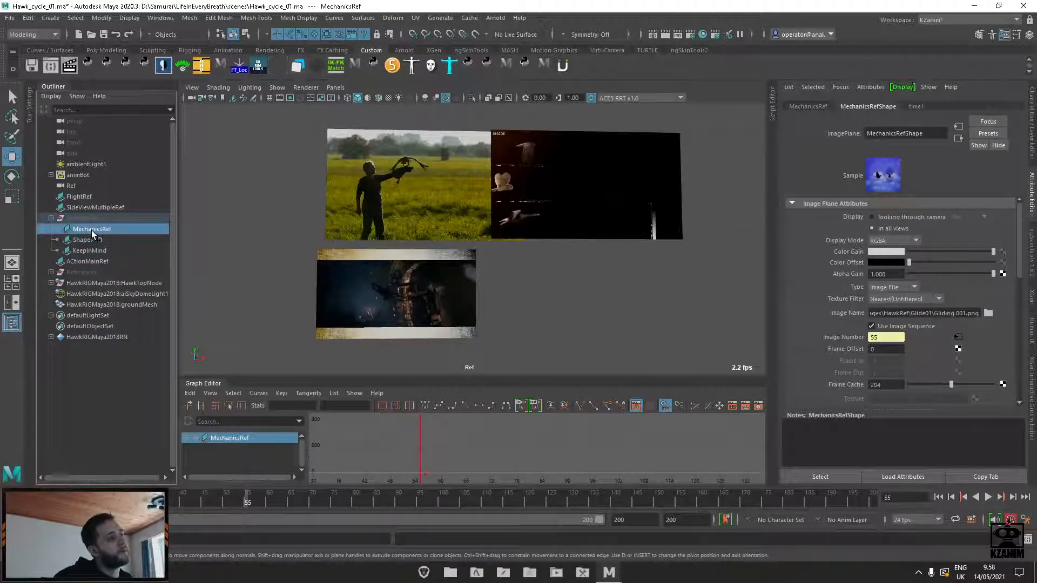
{"action": "left_click", "coordinate": [87, 209]}
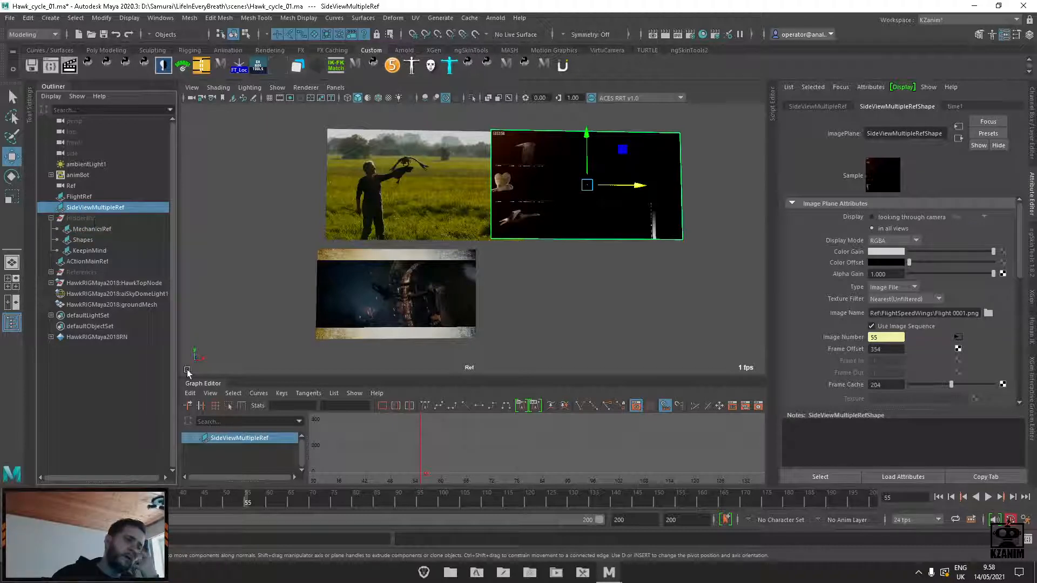
{"action": "key", "text": "alt+v"}
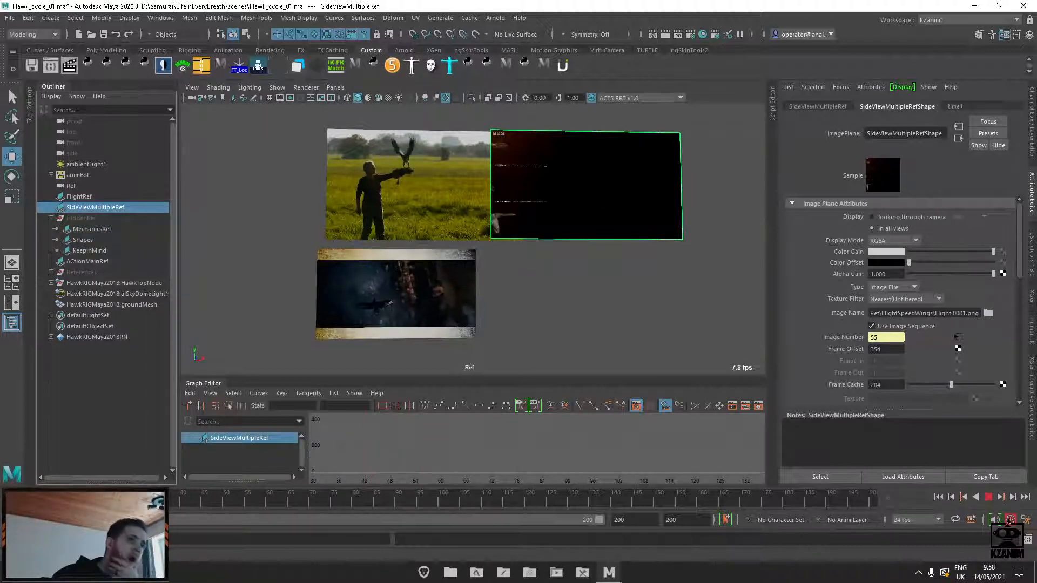
Take the Front_MainRef image plane out of the hidden References group and play back its image sequence
{"action": "key", "text": "alt+v"}
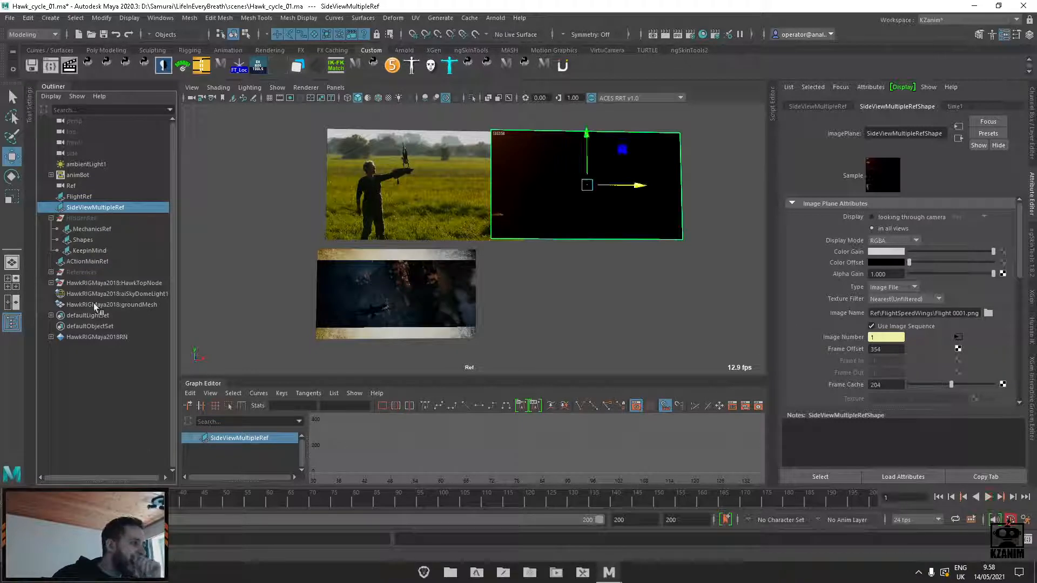
{"action": "left_click", "coordinate": [51, 272]}
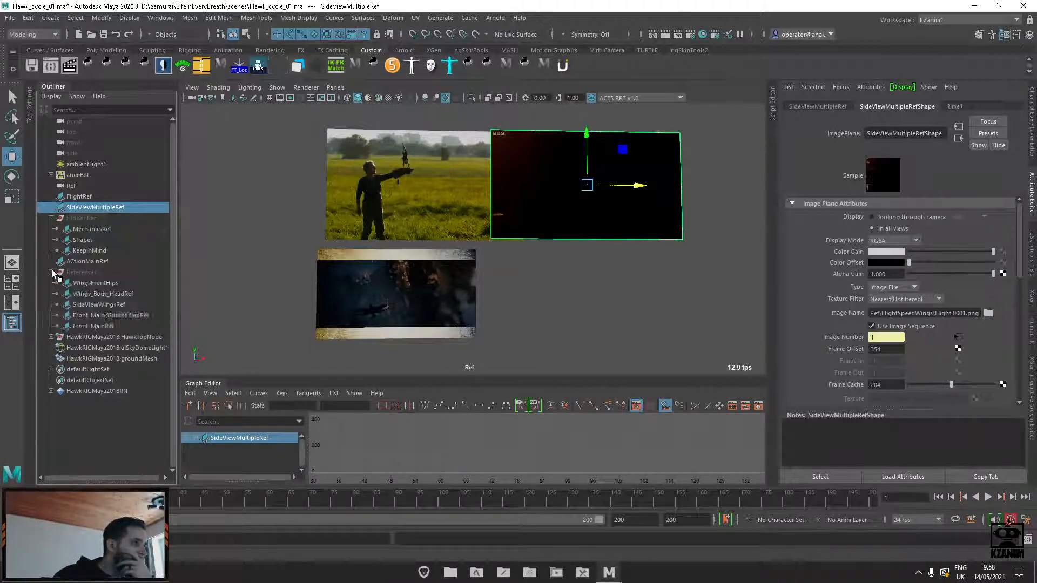
{"action": "left_click", "coordinate": [107, 325]}
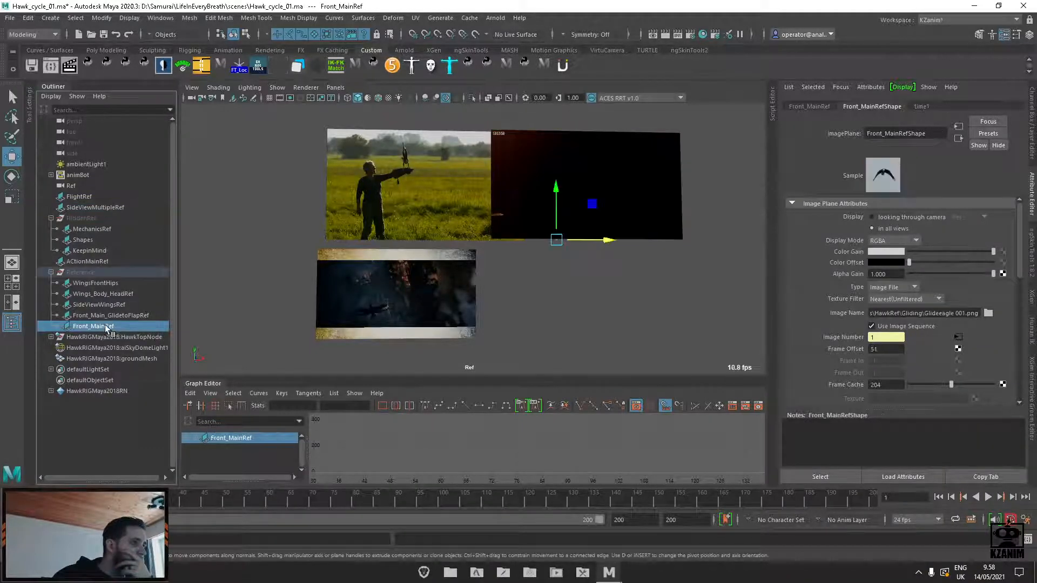
{"action": "left_click_drag", "start_coordinate": [105, 265], "coordinate": [106, 265]}
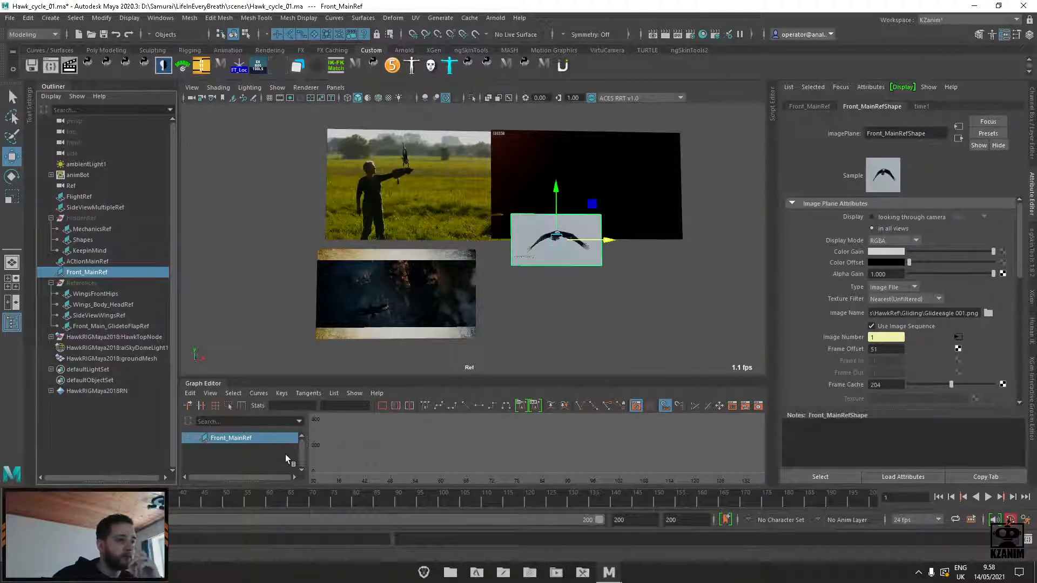
{"action": "left_click", "coordinate": [223, 511]}
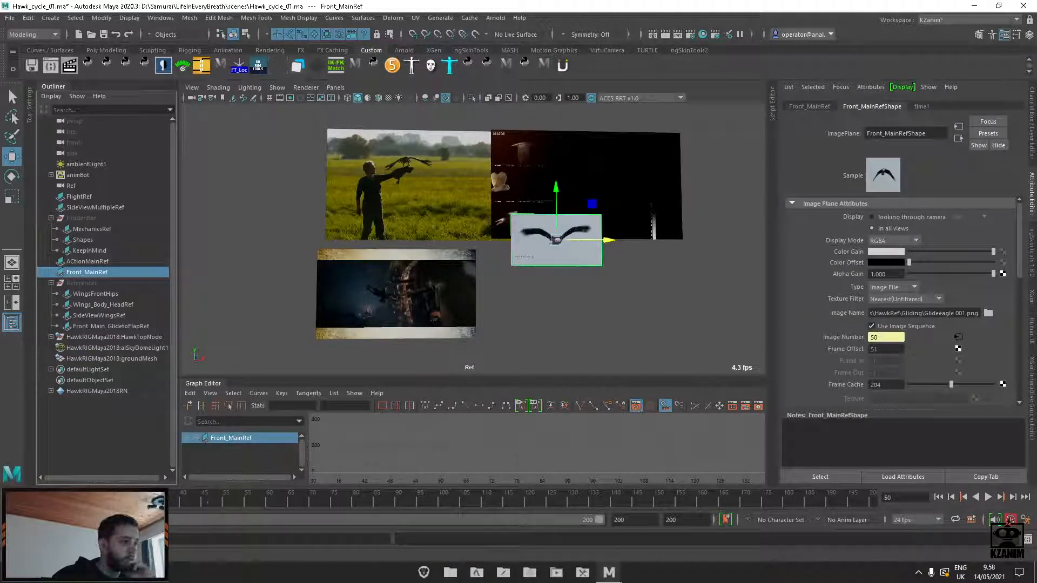
{"action": "key", "text": "alt+v"}
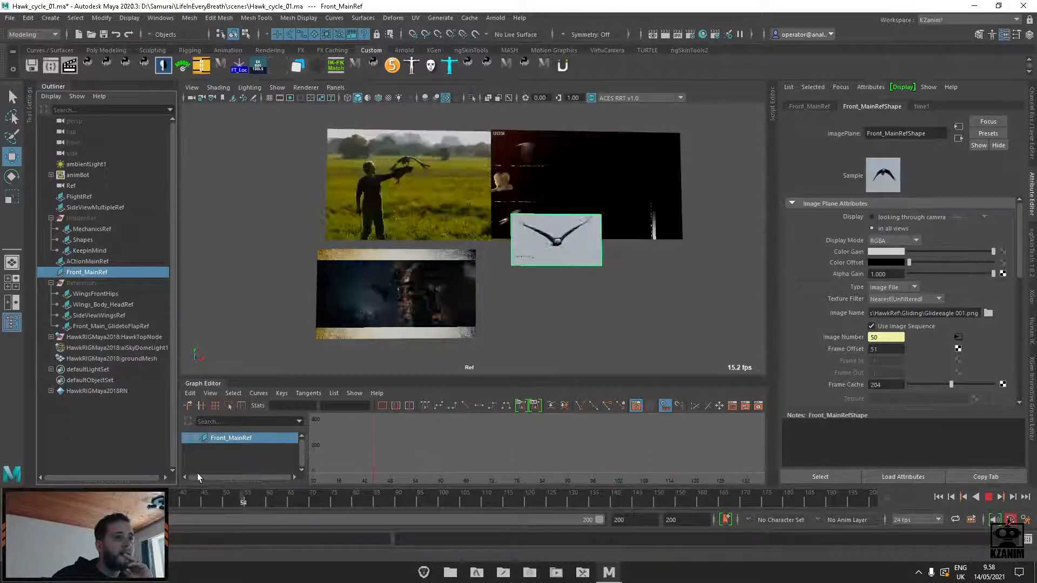
{"action": "key", "text": "Escape"}
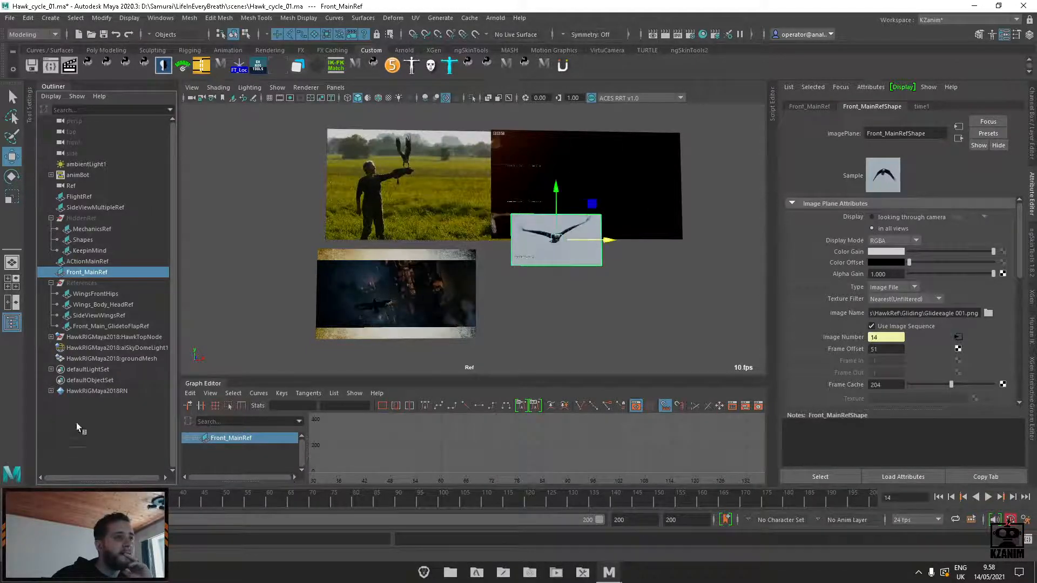
Take Front_Main_GlidetoFlapRef out of the References group and switch its Use Image Sequence off and on again at frame 50
{"action": "left_click", "coordinate": [98, 325]}
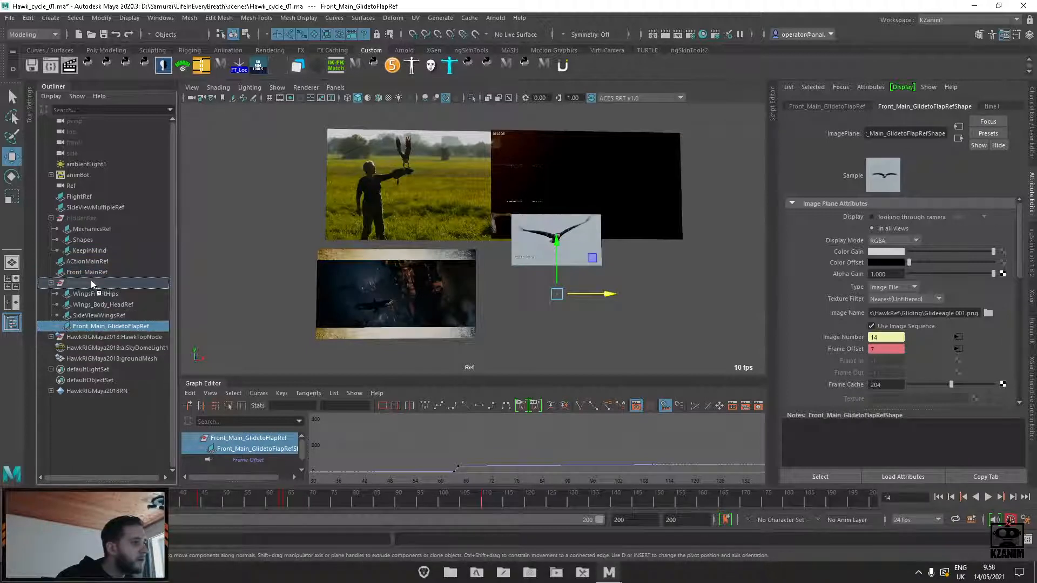
{"action": "middle_click_drag", "start_coordinate": [91, 280], "coordinate": [91, 277]}
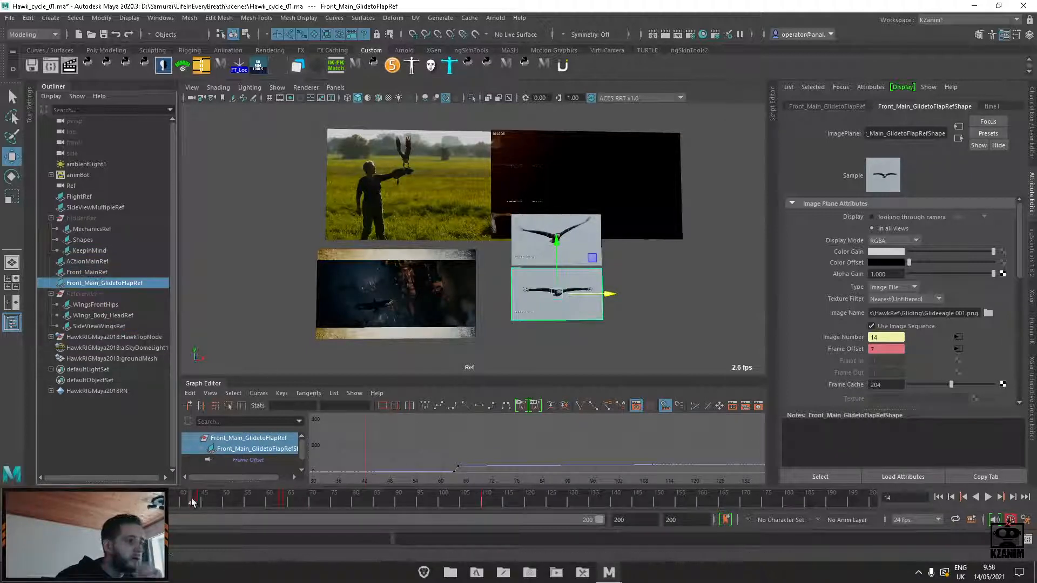
{"action": "left_click_drag", "start_coordinate": [192, 503], "coordinate": [227, 502]}
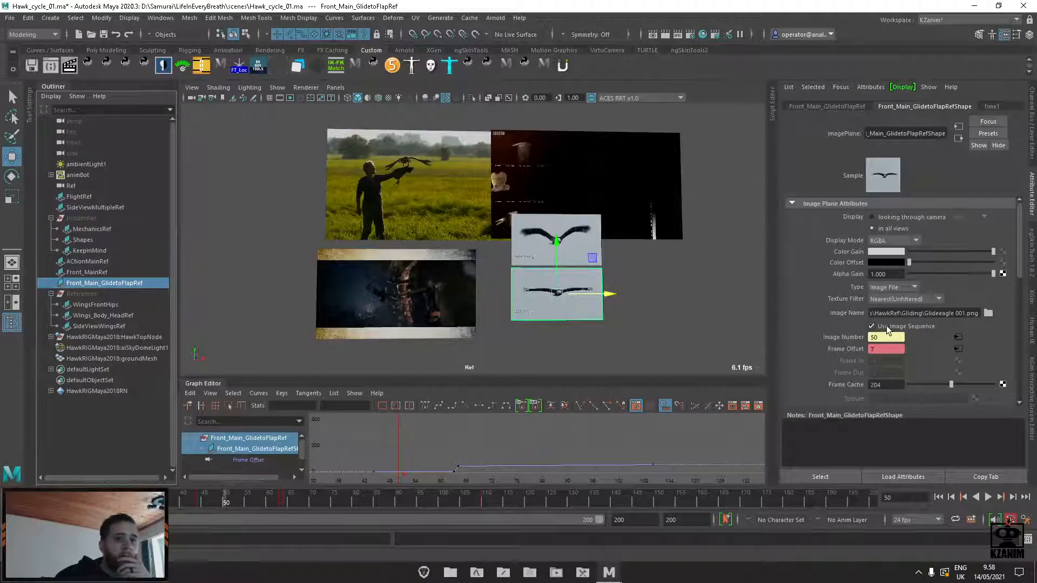
{"action": "left_click", "coordinate": [884, 327]}
{"action": "left_click", "coordinate": [885, 326]}
Compare the Front_MainRef and Front_Main_GlidetoFlapRef sequences in playback, ending at frame 124
{"action": "left_click", "coordinate": [183, 506]}
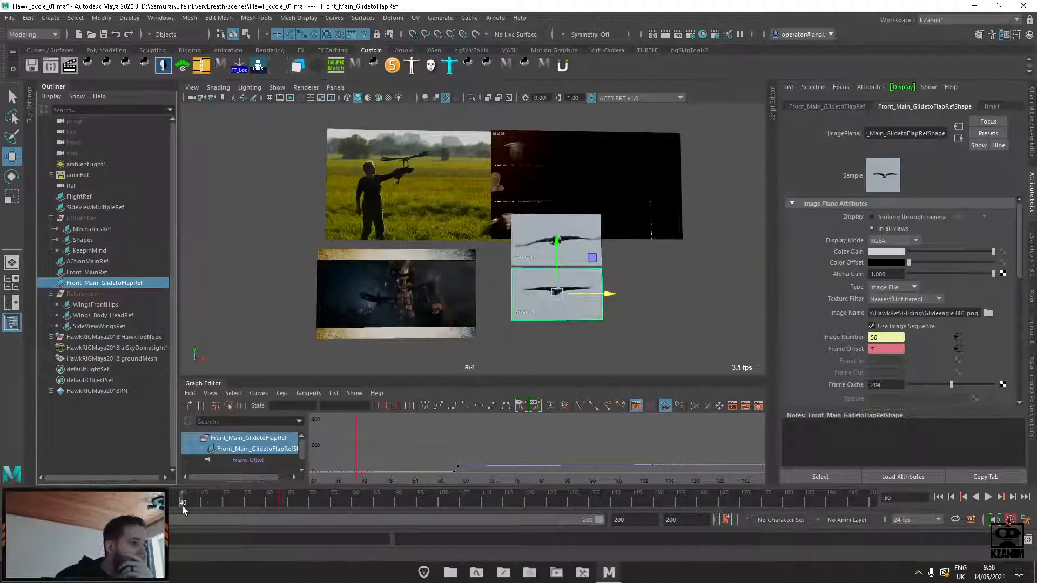
{"action": "key", "text": "alt+v"}
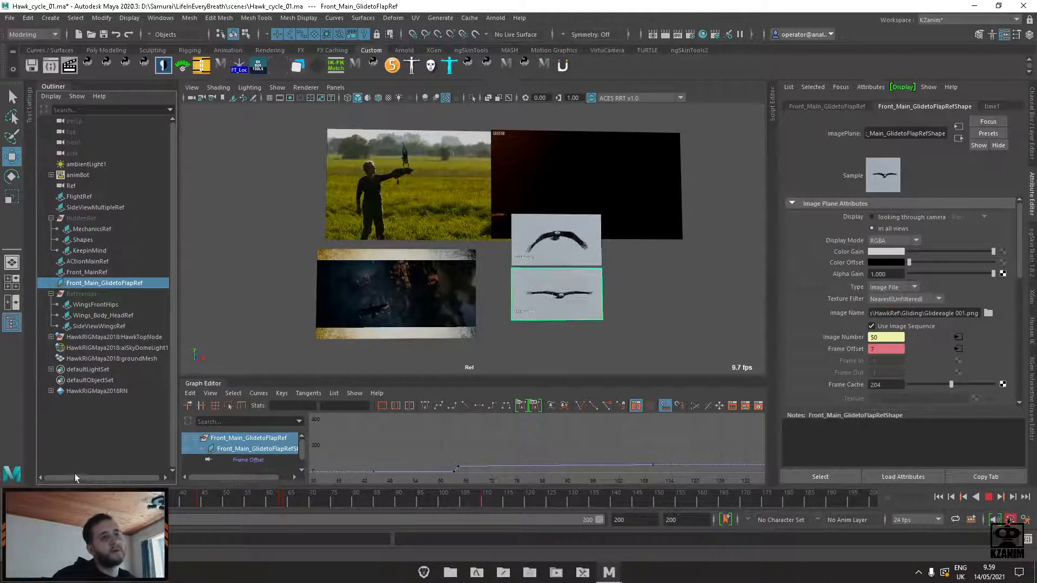
{"action": "key", "text": "Escape"}
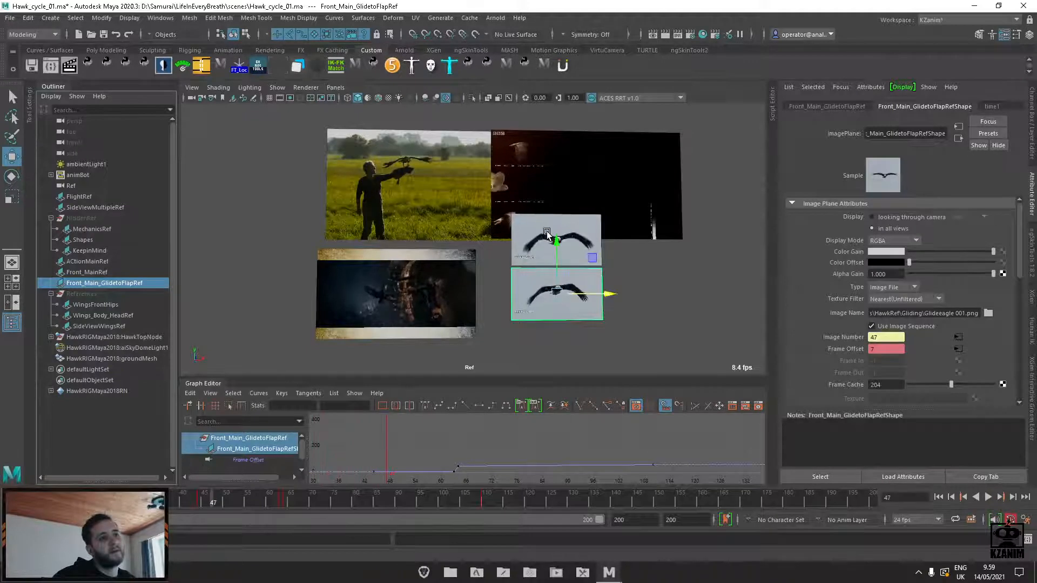
{"action": "left_click", "coordinate": [516, 264]}
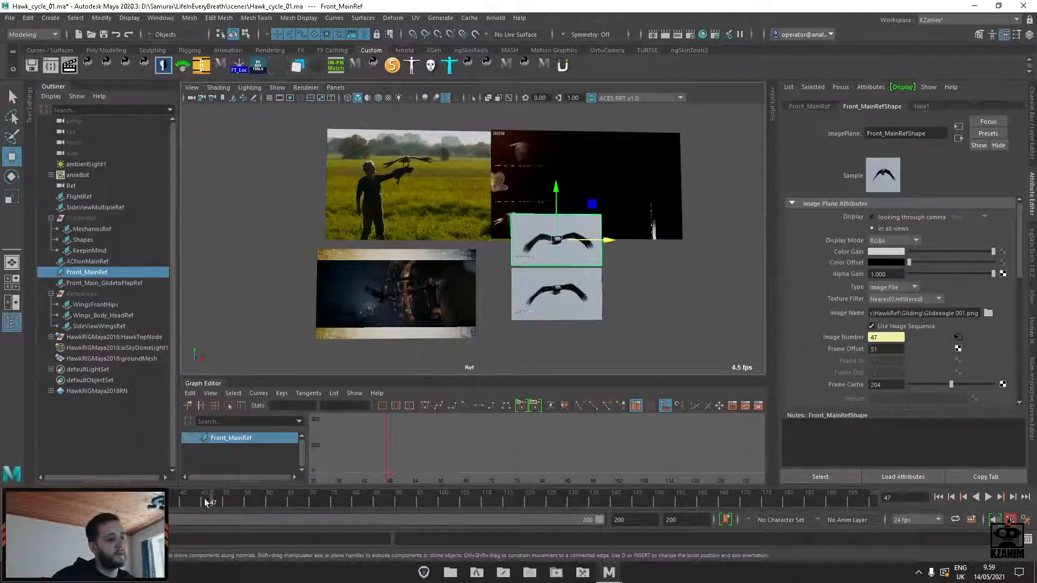
{"action": "key", "text": "alt+v"}
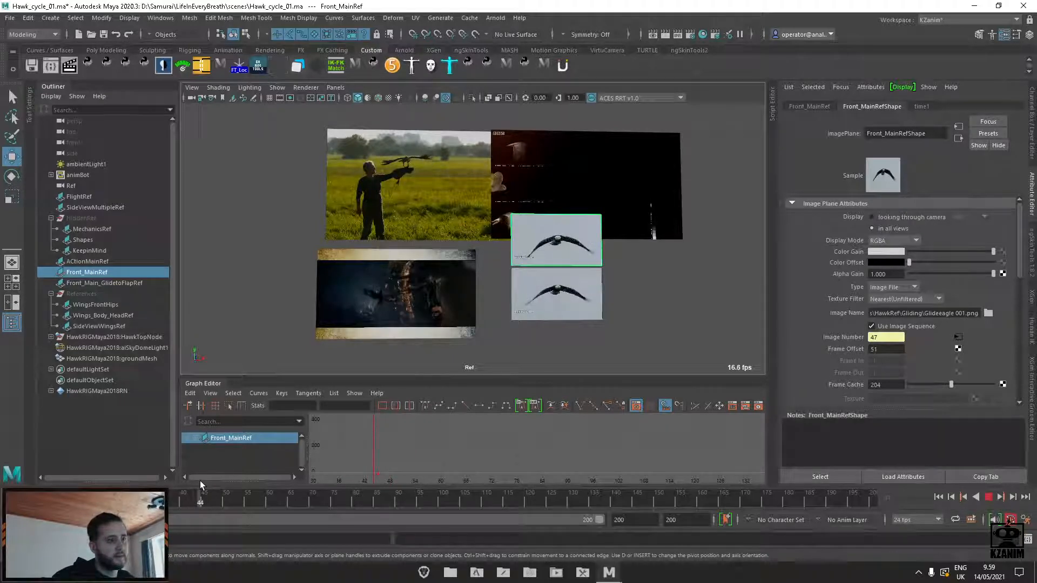
{"action": "key", "text": "alt+v"}
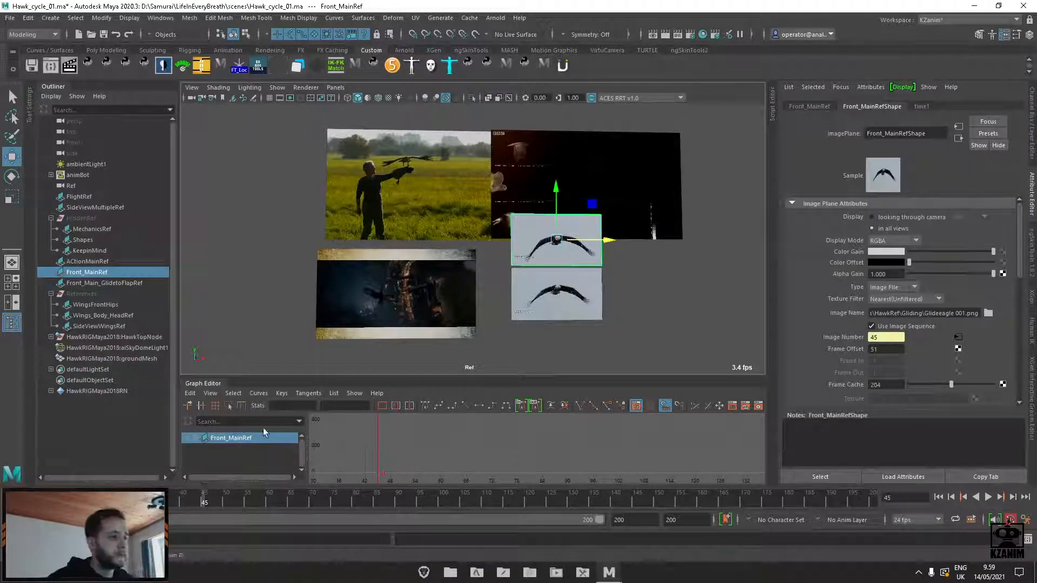
{"action": "key", "text": "alt+v"}
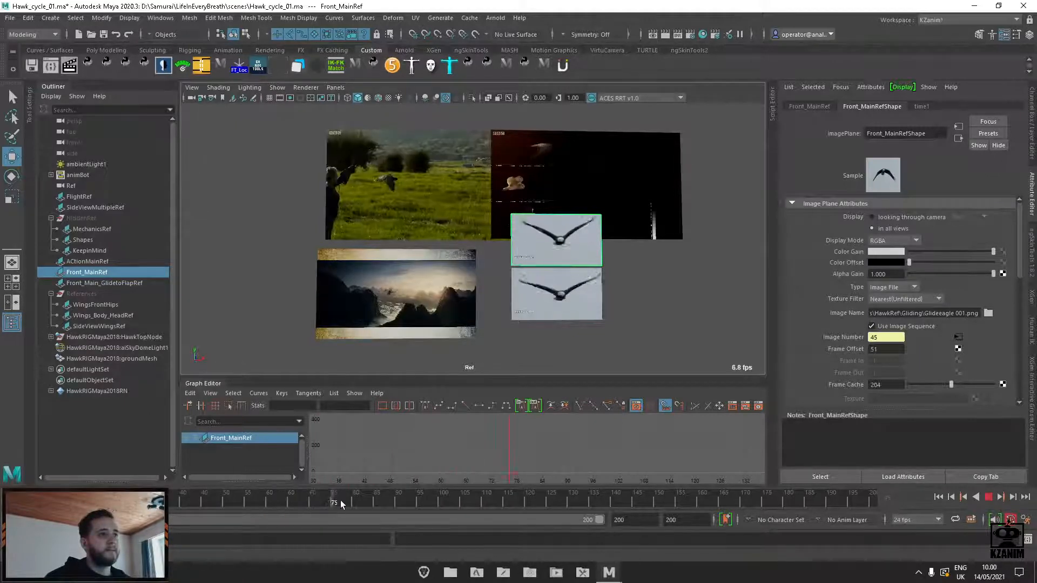
{"action": "left_click_drag", "start_coordinate": [417, 491], "coordinate": [547, 492]}
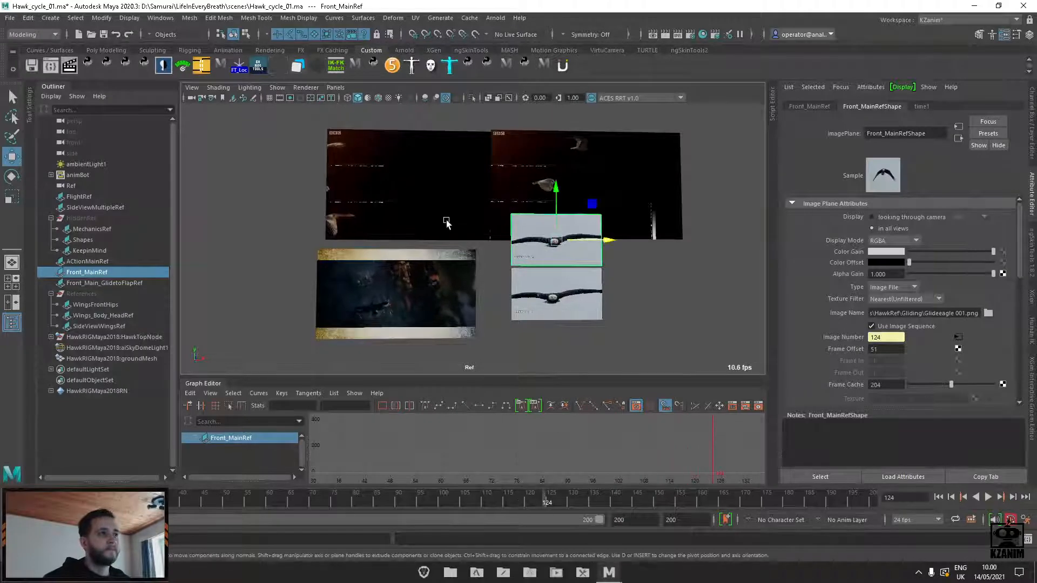
Review the FlightRef sequence and delete its Frame Offset key at frame 71
{"action": "left_click", "coordinate": [472, 213]}
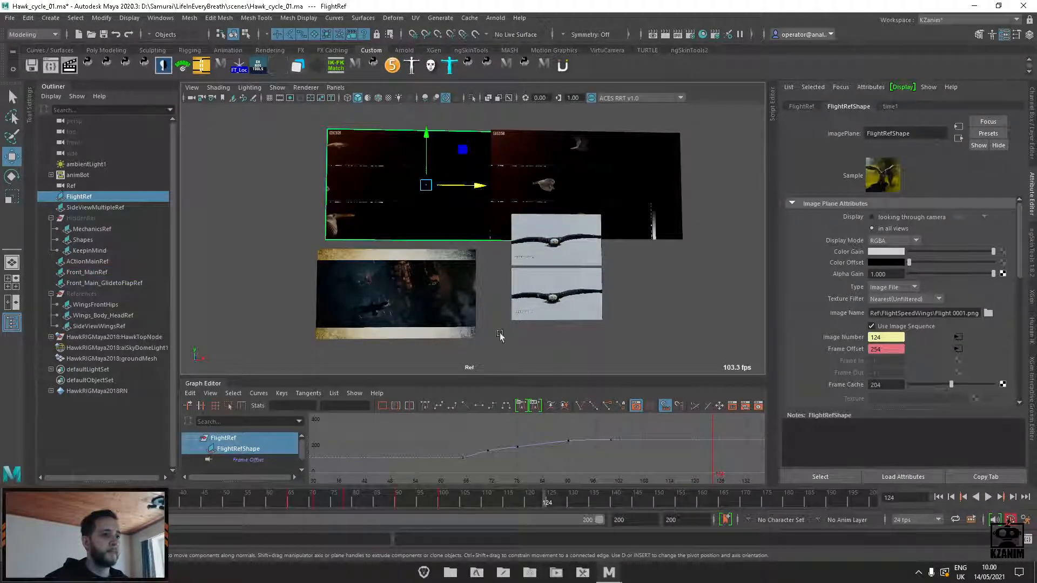
{"action": "left_click_drag", "start_coordinate": [309, 495], "coordinate": [224, 490]}
{"action": "key", "text": "alt+v"}
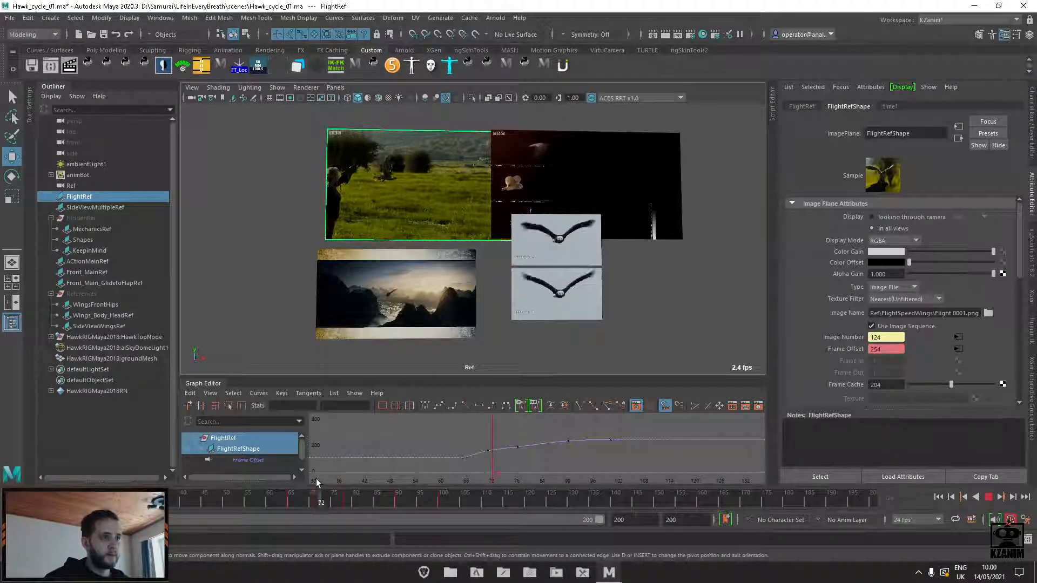
{"action": "left_click", "coordinate": [317, 494]}
{"action": "left_click_drag", "start_coordinate": [479, 443], "coordinate": [501, 464]}
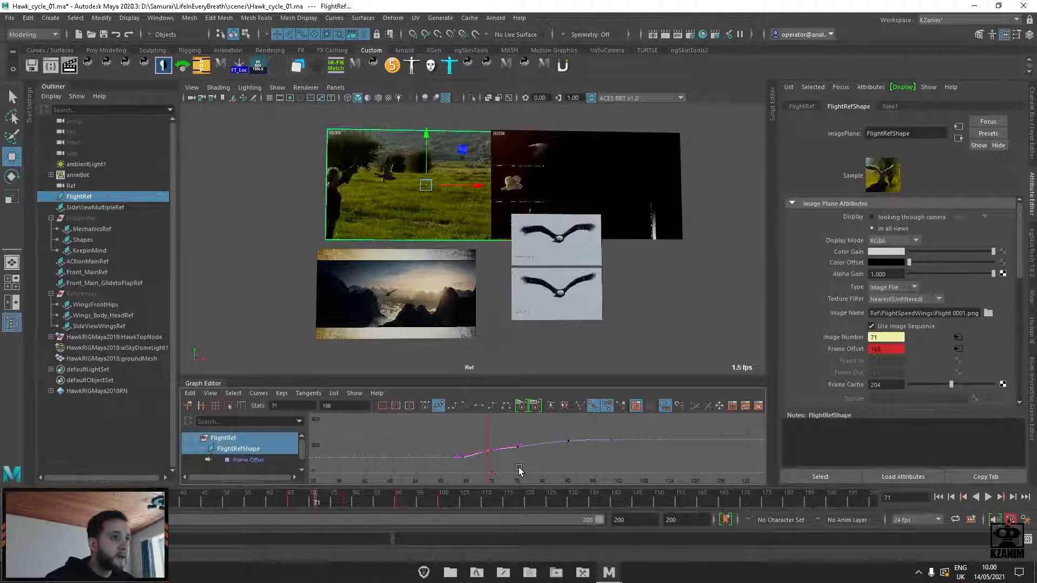
{"action": "key", "text": "Delete"}
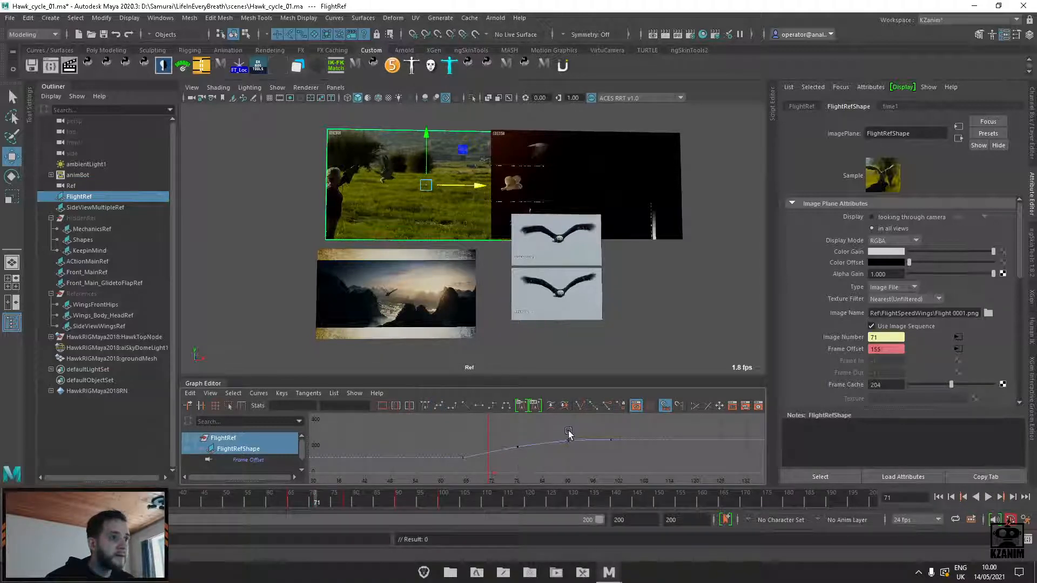
At frame 120, shift the FlightRef image plane left, then move FlightRef and ACtionMainRef slightly further left together
{"action": "left_click_drag", "start_coordinate": [319, 501], "coordinate": [529, 502]}
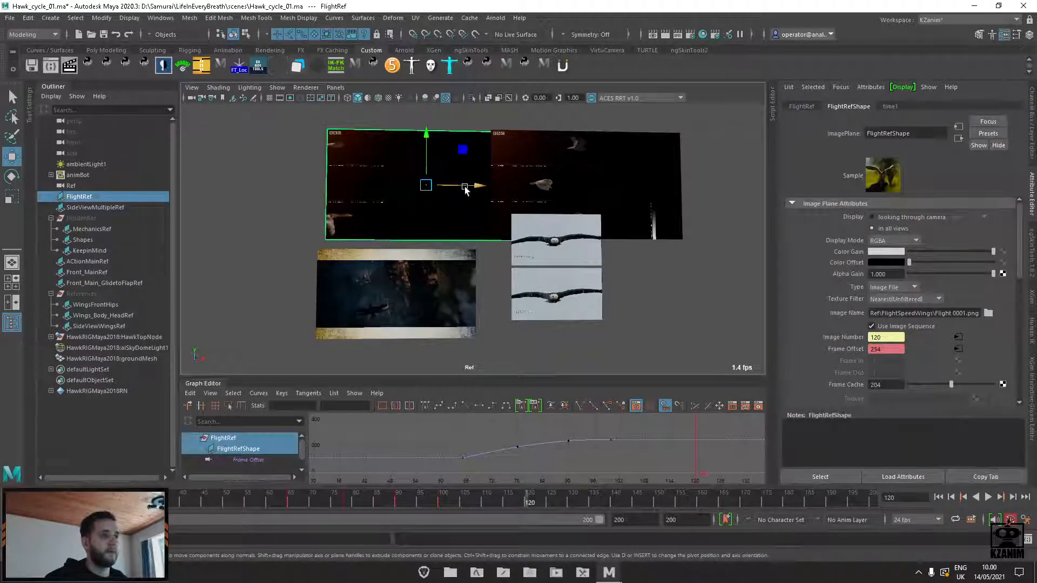
{"action": "left_click_drag", "start_coordinate": [465, 189], "coordinate": [421, 187]}
{"action": "left_click_drag", "start_coordinate": [284, 293], "coordinate": [353, 191]}
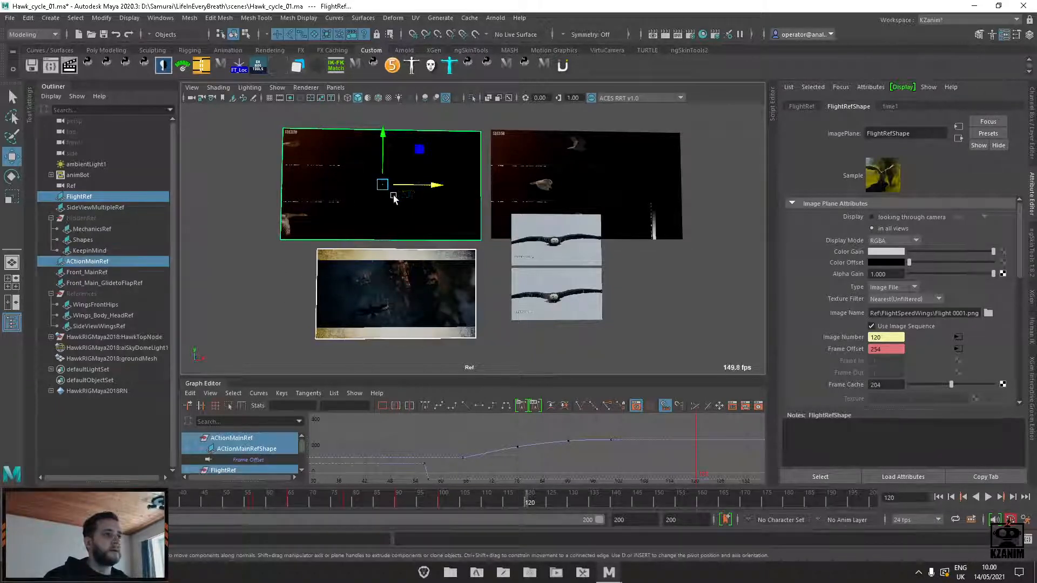
{"action": "left_click_drag", "start_coordinate": [431, 186], "coordinate": [419, 186]}
{"action": "left_click", "coordinate": [266, 262]}
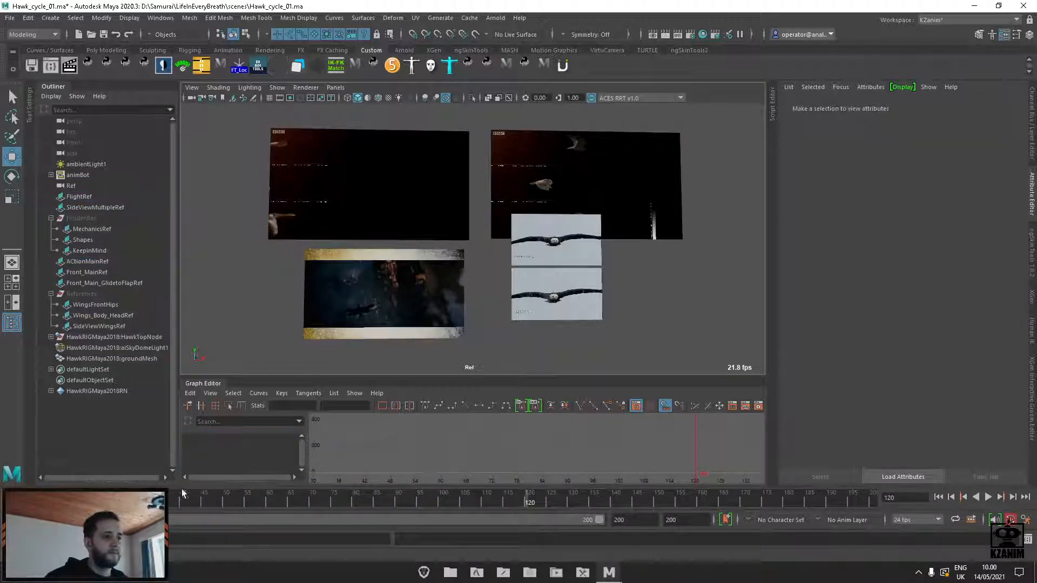
Move the FlightRef, Front_Main_GlidetoFlapRef and ACtionMainRef image planes into the hidden References group and collapse the group
{"action": "left_click_drag", "start_coordinate": [703, 306], "coordinate": [485, 306]}
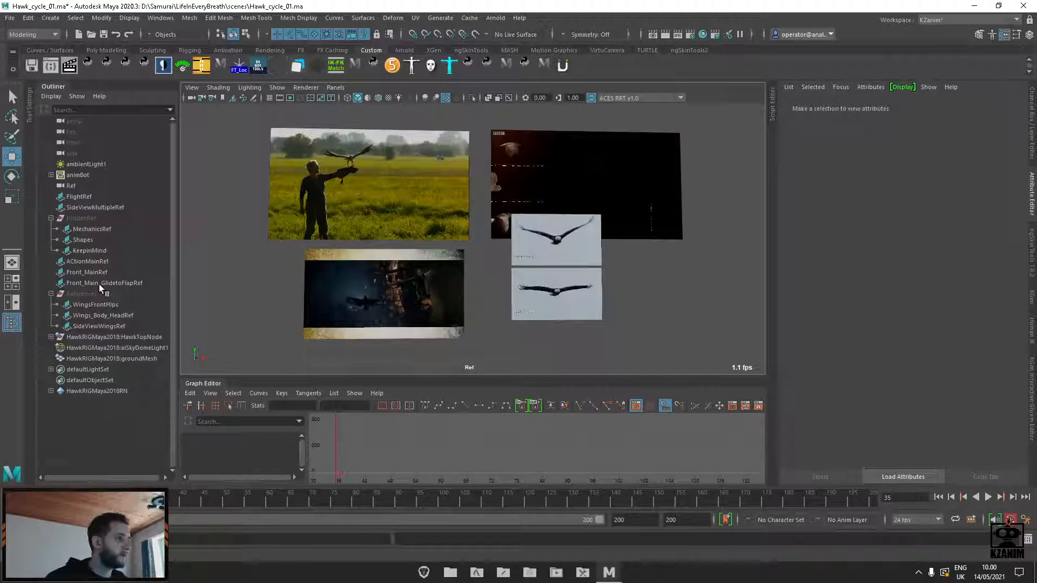
{"action": "left_click", "coordinate": [331, 210]}
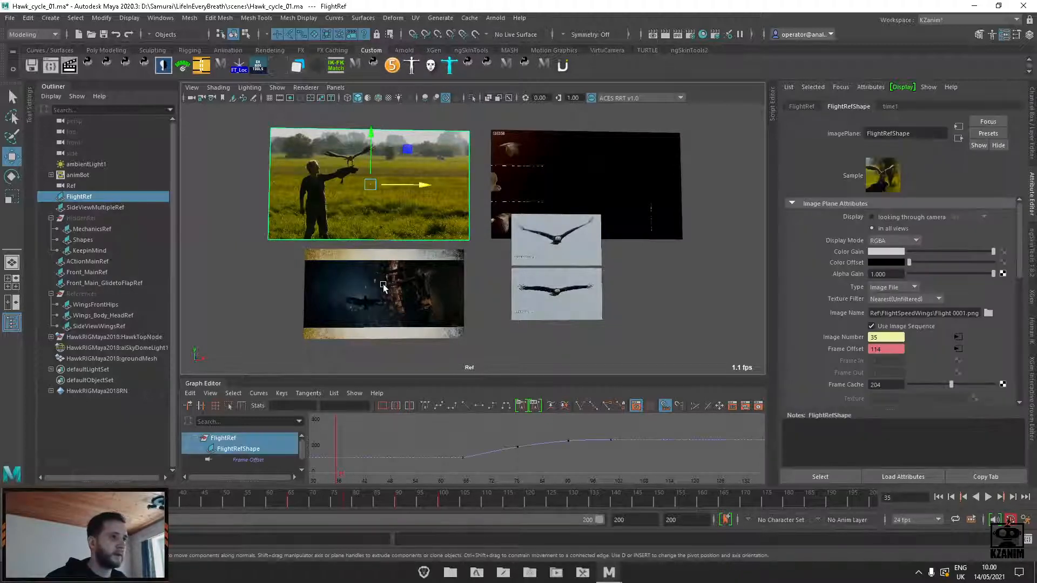
{"action": "left_click", "coordinate": [547, 309], "text": "shift"}
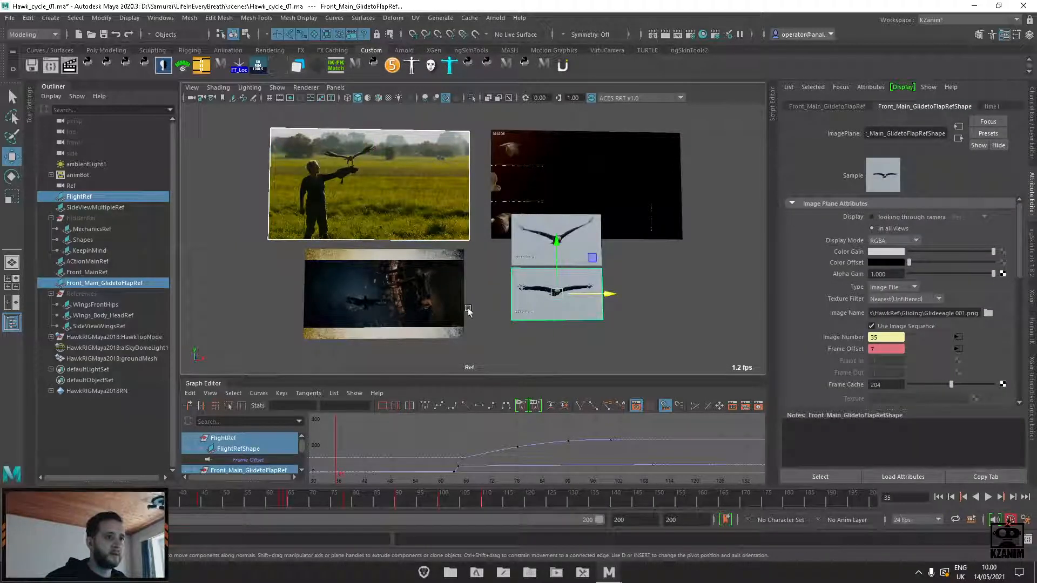
{"action": "left_click", "coordinate": [430, 312], "text": "shift"}
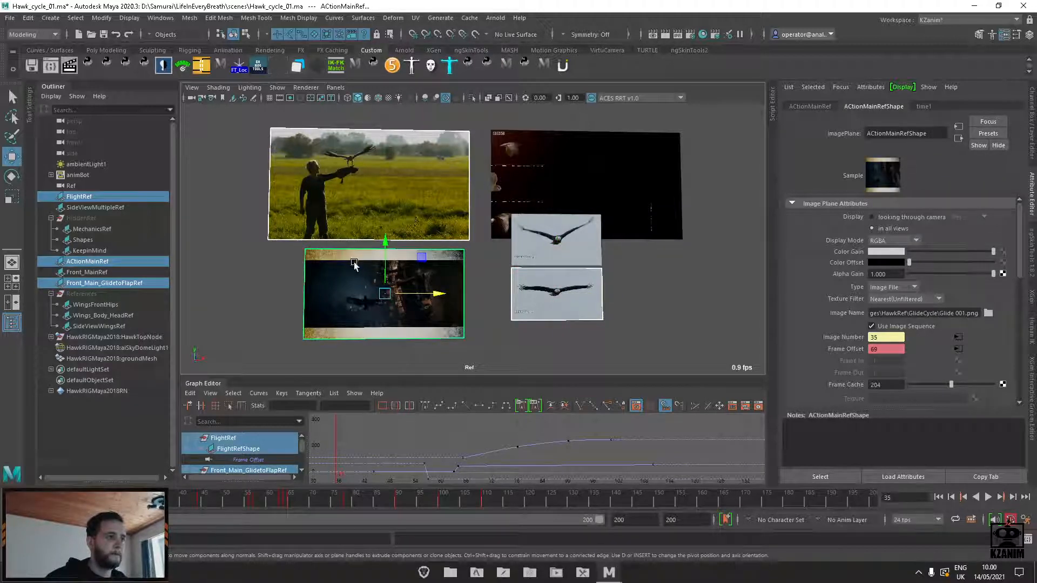
{"action": "middle_click_drag", "start_coordinate": [82, 196], "coordinate": [98, 299]}
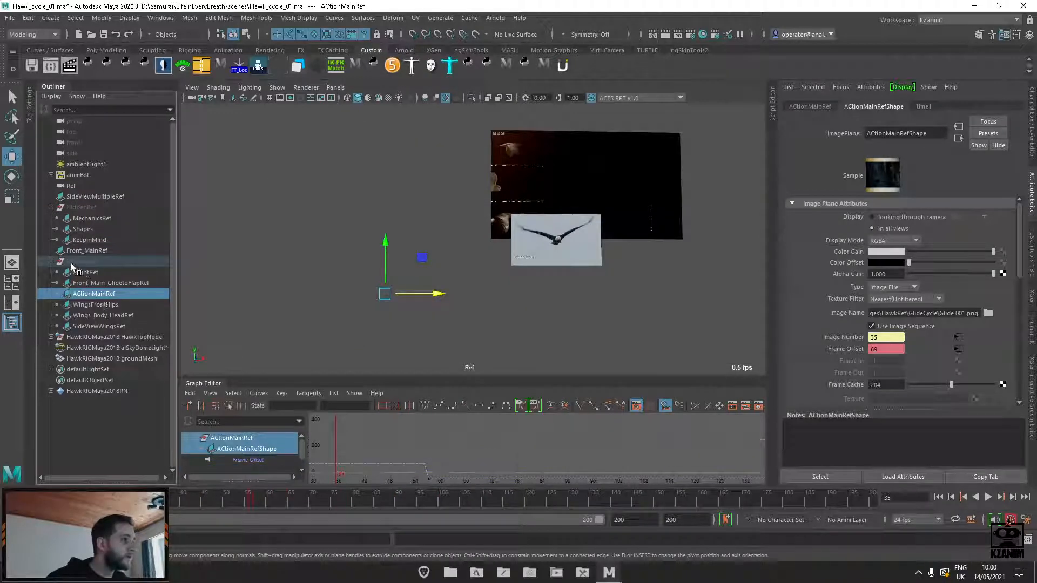
{"action": "left_click", "coordinate": [51, 262]}
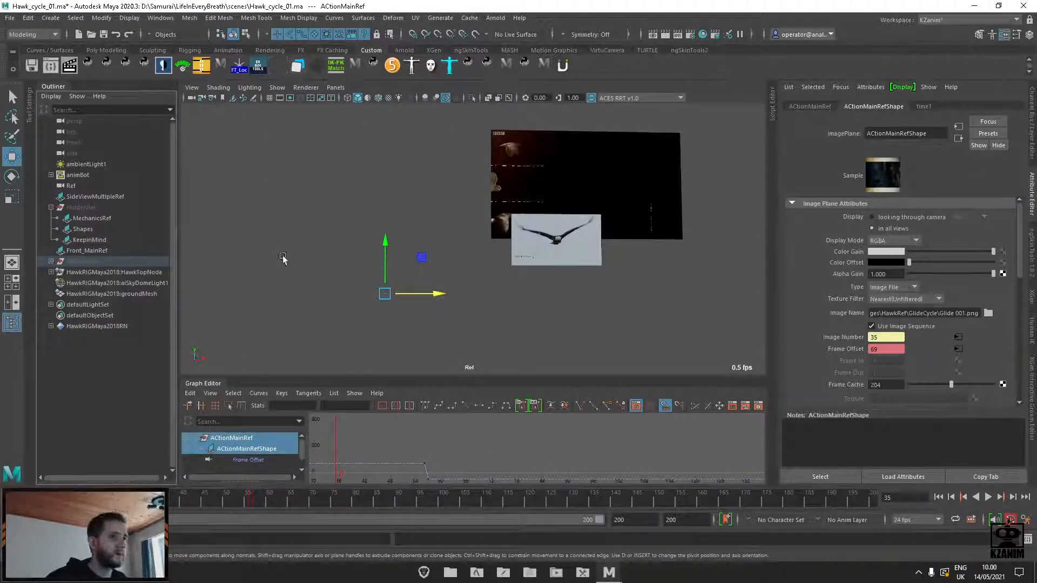
Lower the Front_MainRef image plane to just beneath the SideViewMultipleRef plane
{"action": "left_click", "coordinate": [420, 274]}
{"action": "left_click", "coordinate": [510, 220]}
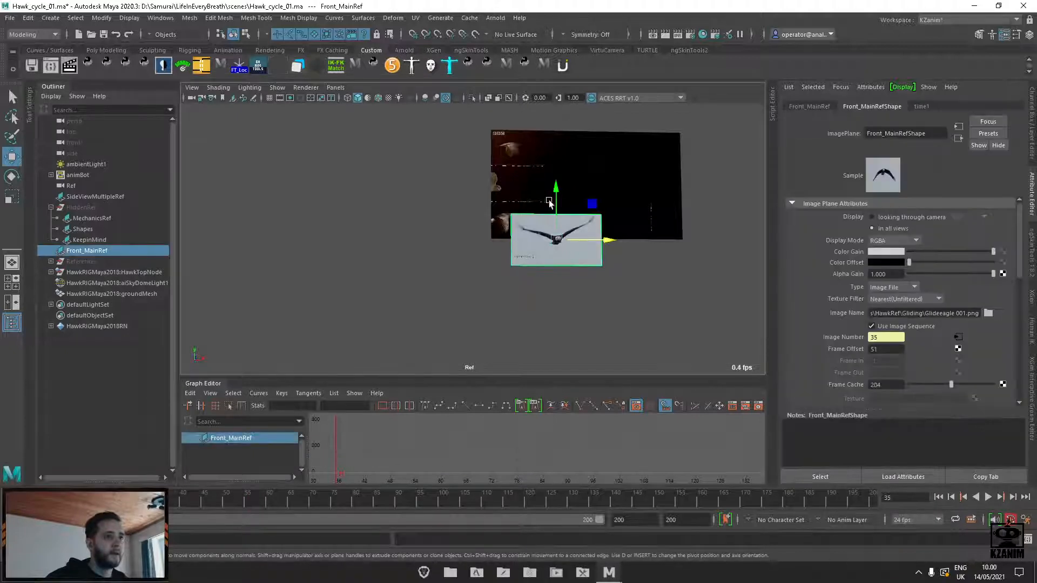
{"action": "left_click_drag", "start_coordinate": [549, 202], "coordinate": [551, 229]}
Play back the image sequence with SideViewMultipleRef selected and examine it at frame 70
{"action": "left_click", "coordinate": [95, 197]}
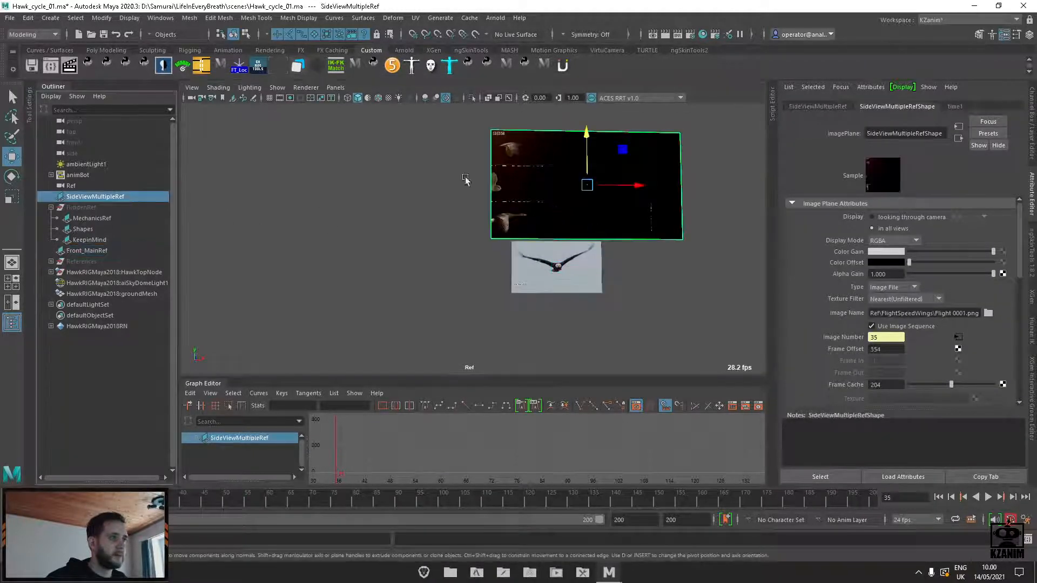
{"action": "key", "text": "alt+v"}
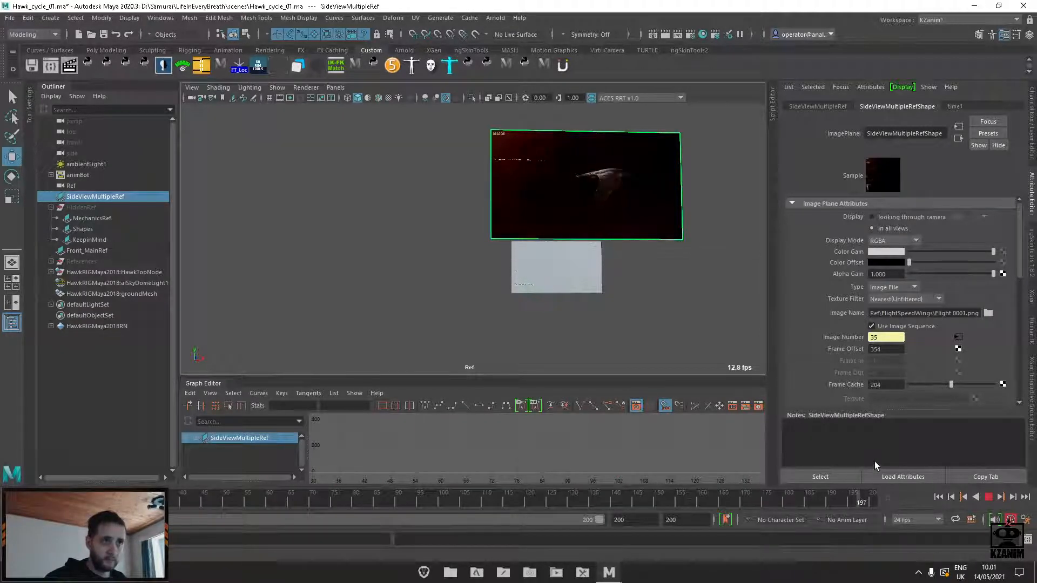
{"action": "left_click_drag", "start_coordinate": [458, 497], "coordinate": [311, 498]}
{"action": "key", "text": "alt+v"}
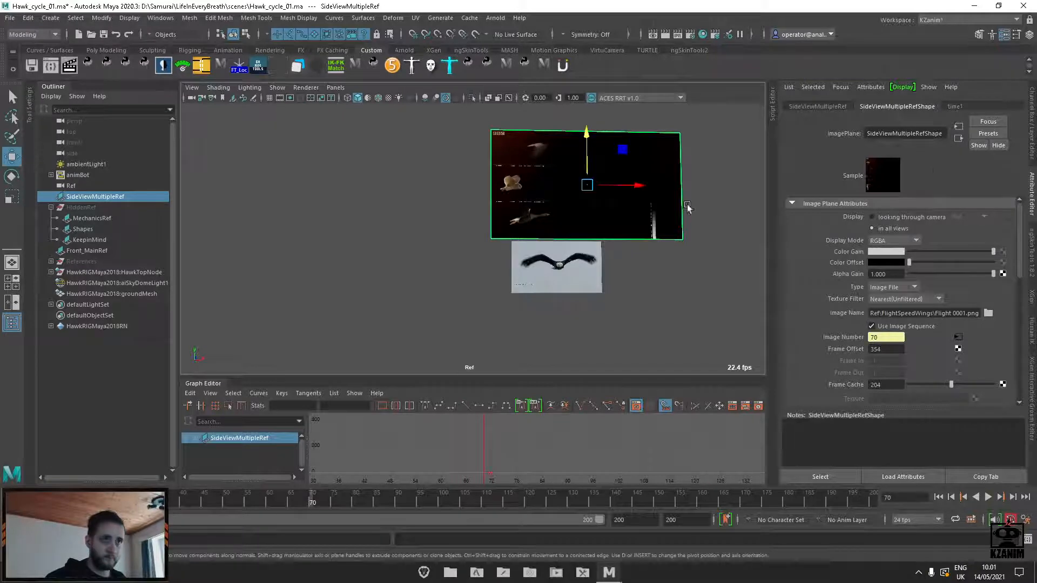
Scrub the Frame Offset of SideViewMultipleRef at frame 70 until it reaches 458
{"action": "key", "text": "ctrl+a"}
{"action": "left_click", "coordinate": [959, 230]}
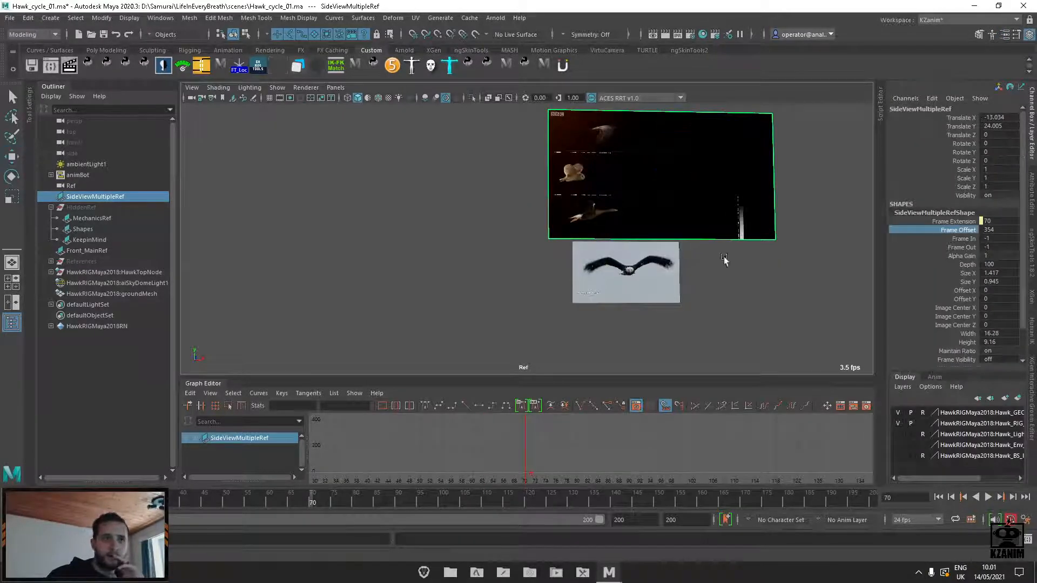
{"action": "middle_click_drag", "start_coordinate": [725, 261], "coordinate": [813, 307]}
{"action": "middle_click_drag", "start_coordinate": [562, 320], "coordinate": [797, 309]}
{"action": "middle_click_drag", "start_coordinate": [498, 296], "coordinate": [1033, 248]}
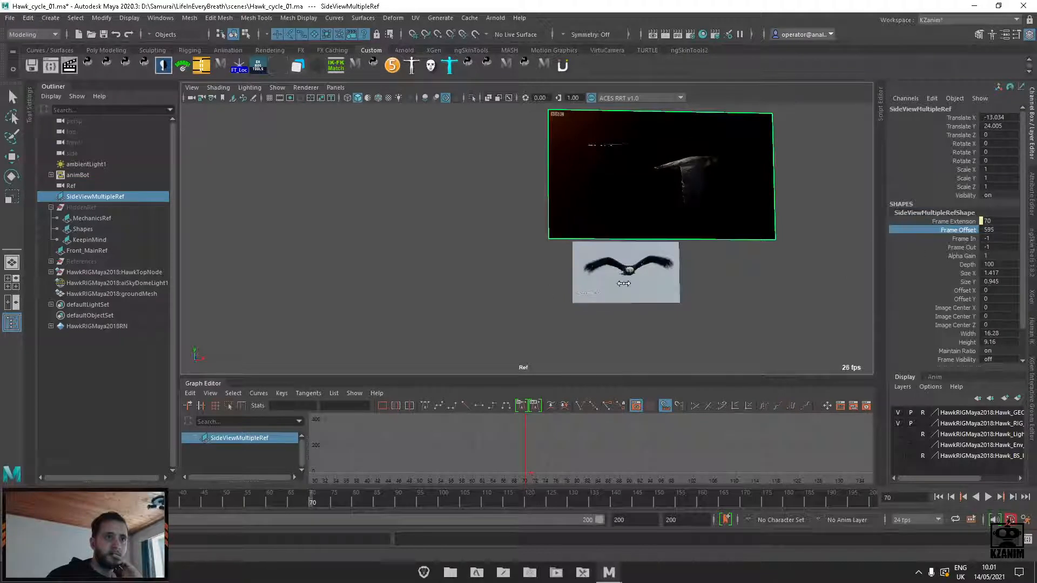
{"action": "middle_click_drag", "start_coordinate": [624, 283], "coordinate": [831, 283]}
{"action": "middle_click_drag", "start_coordinate": [547, 316], "coordinate": [535, 294]}
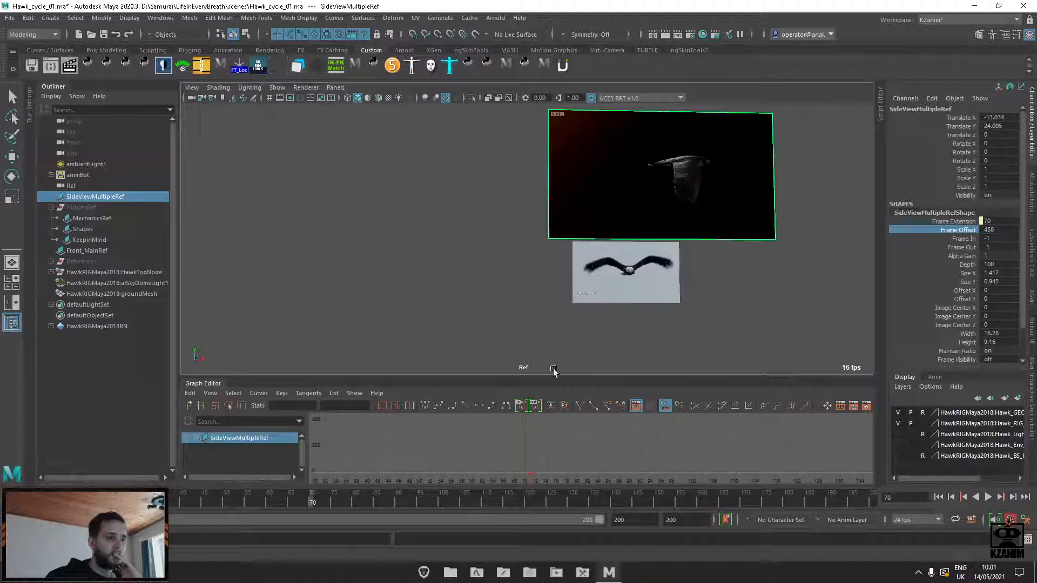
At frame 45, set SideViewMultipleRef's Frame Offset to 483 and key that attribute
{"action": "left_click_drag", "start_coordinate": [310, 501], "coordinate": [204, 500]}
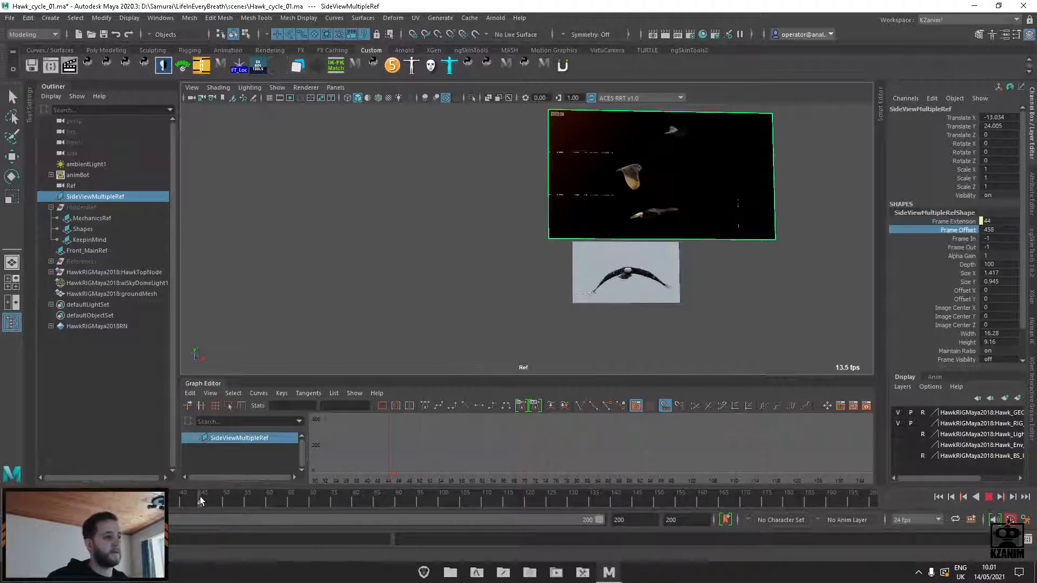
{"action": "middle_click_drag", "start_coordinate": [544, 305], "coordinate": [664, 306]}
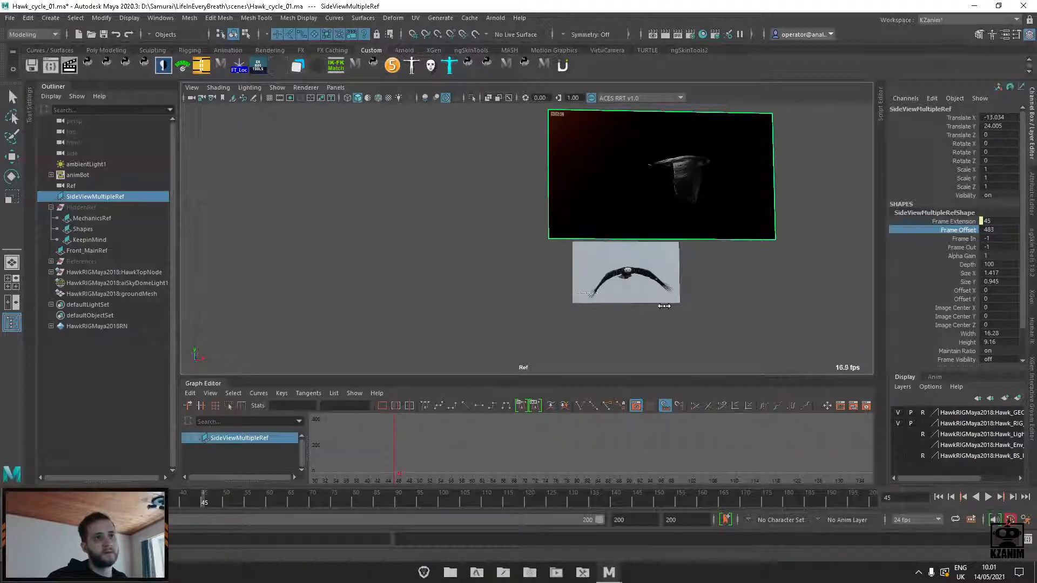
{"action": "right_click", "coordinate": [988, 225]}
{"action": "left_click", "coordinate": [927, 247]}
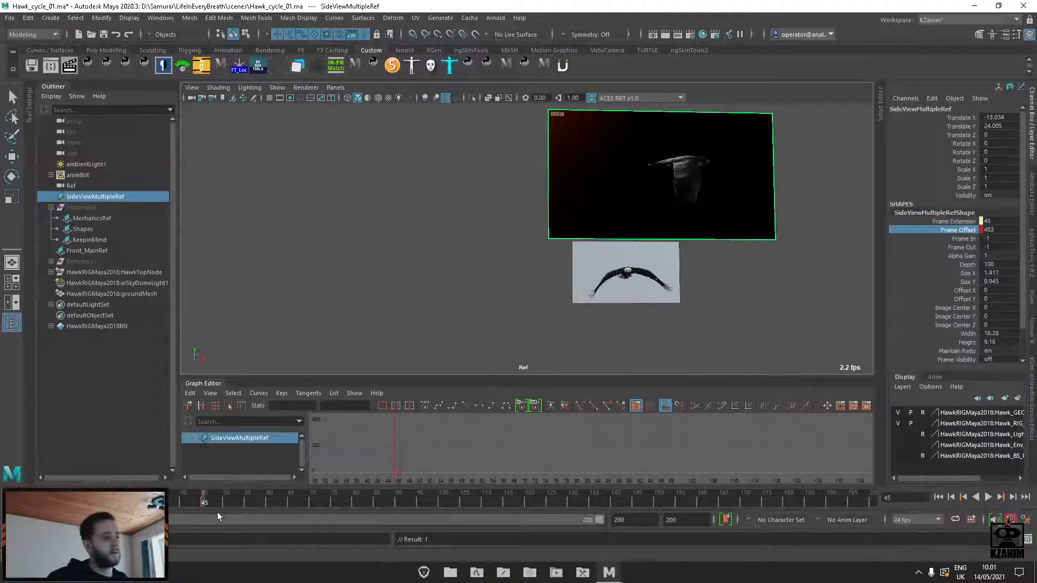
Play back the sequence, stop at frame 29 and key SideViewMultipleRef's Frame Offset at 477
{"action": "key", "text": "alt+v"}
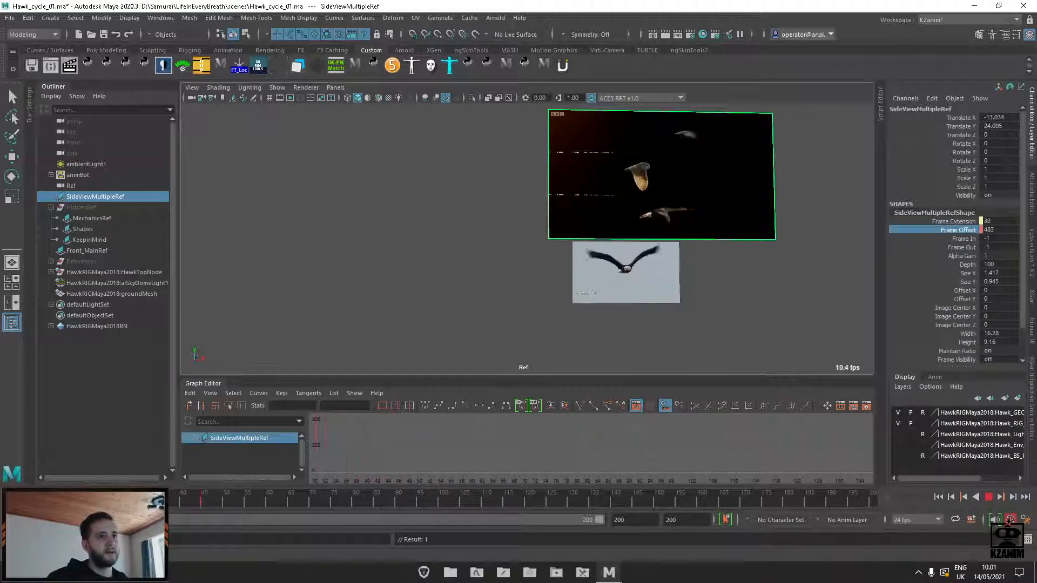
{"action": "key", "text": "alt+v"}
{"action": "middle_click_drag", "start_coordinate": [613, 356], "coordinate": [583, 360]}
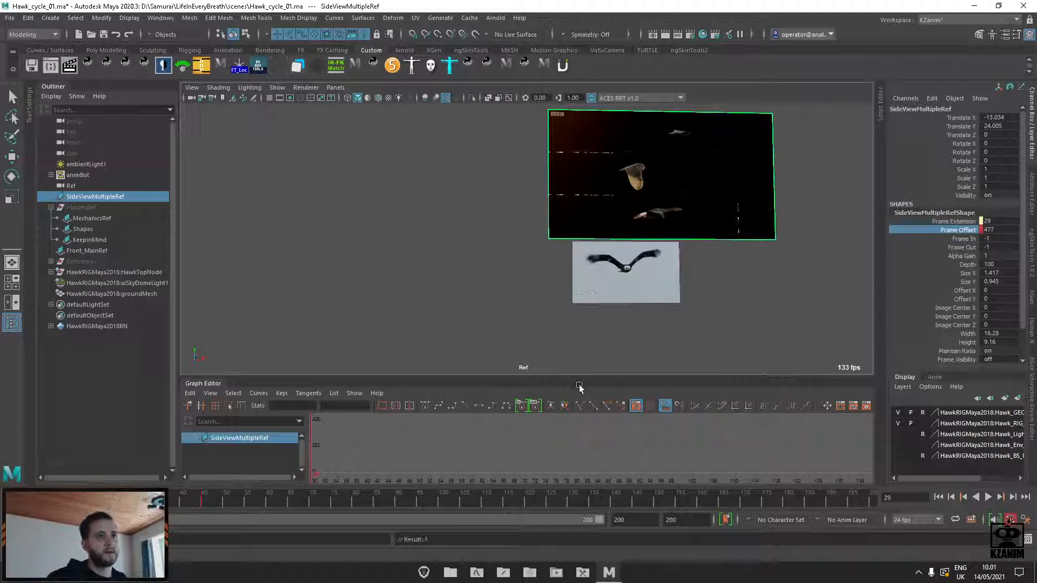
At frame 54, raise SideViewMultipleRef's Frame Offset to 559 as a new key
{"action": "key", "text": "alt+v"}
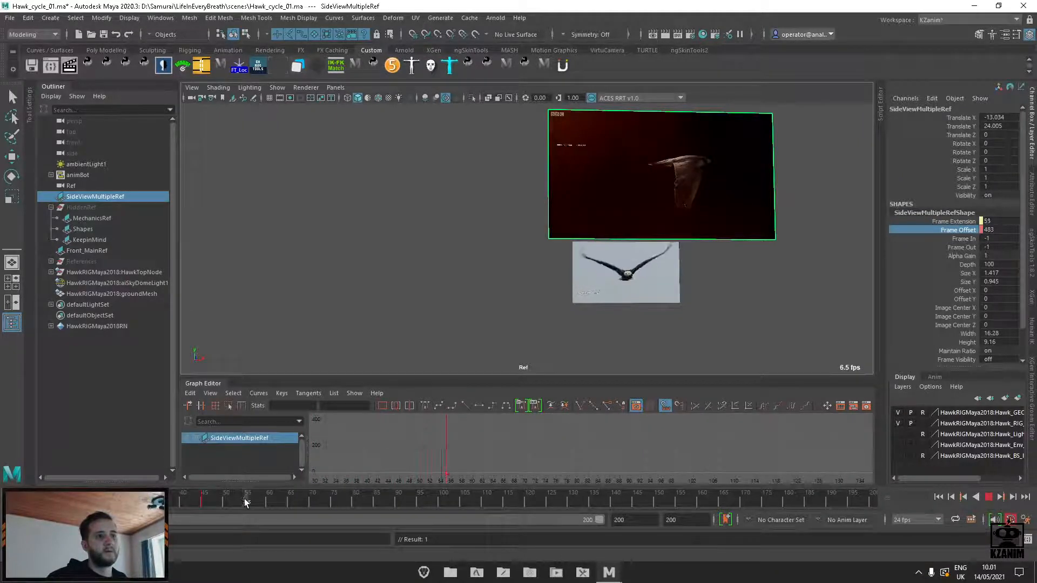
{"action": "key", "text": "alt+v"}
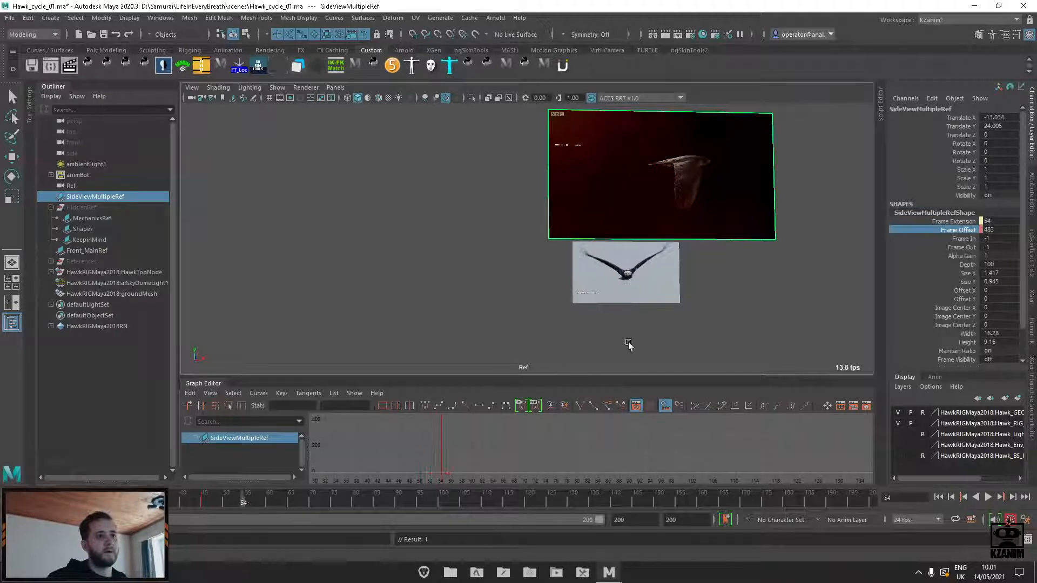
{"action": "middle_click_drag", "start_coordinate": [960, 285], "coordinate": [1032, 263]}
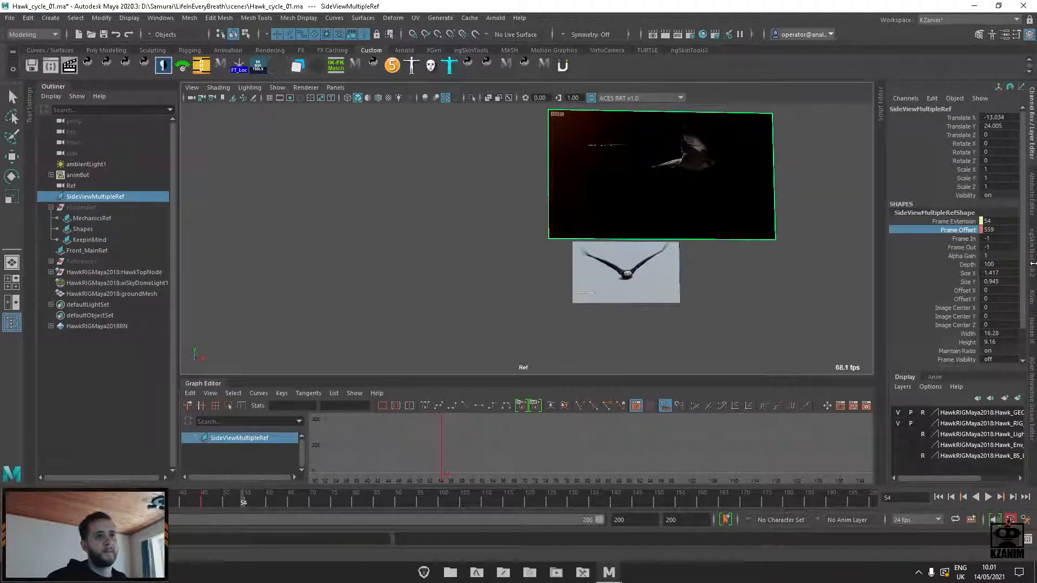
{"action": "middle_click_drag", "start_coordinate": [757, 303], "coordinate": [733, 301]}
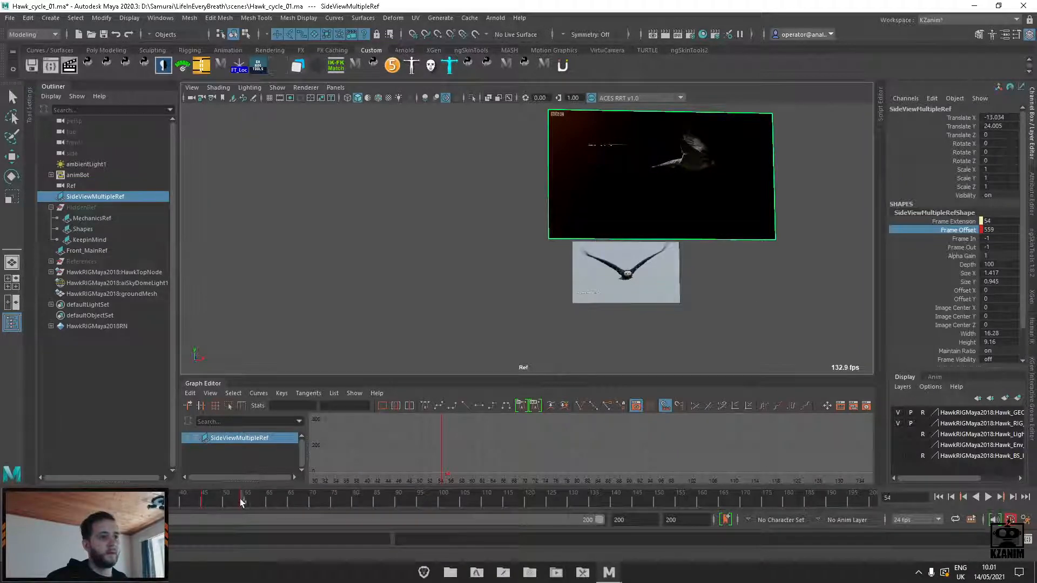
At frame 65, key SideViewMultipleRef's Frame Offset at 603 and check the playback
{"action": "key", "text": "alt+v"}
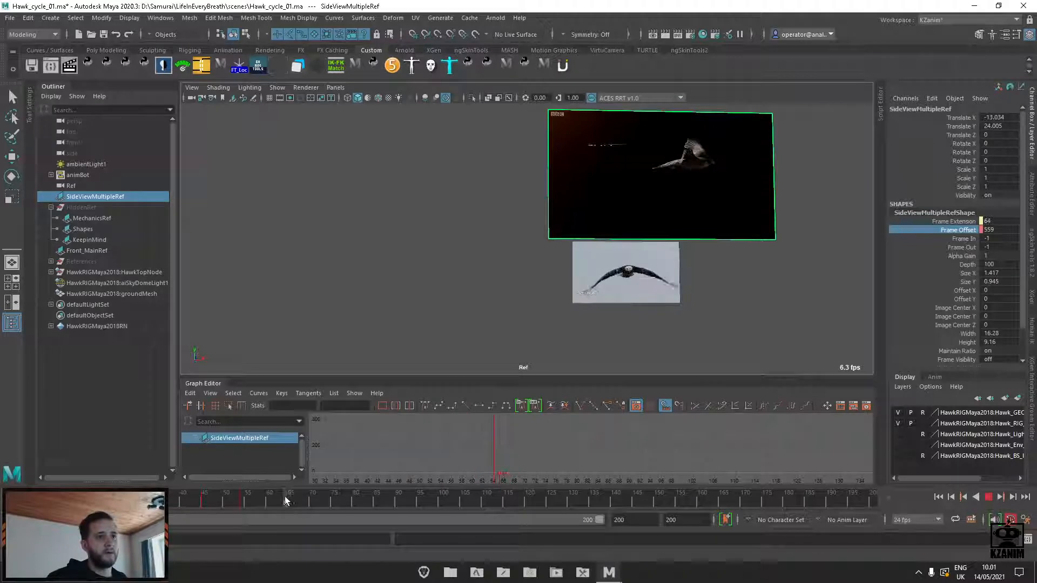
{"action": "key", "text": "alt+v"}
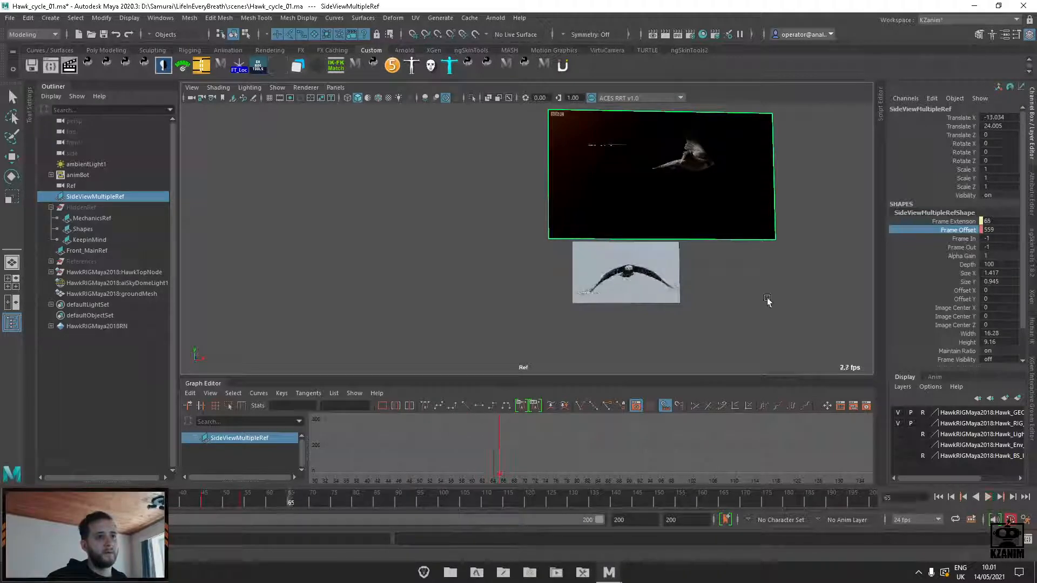
{"action": "middle_click_drag", "start_coordinate": [769, 300], "coordinate": [1019, 270]}
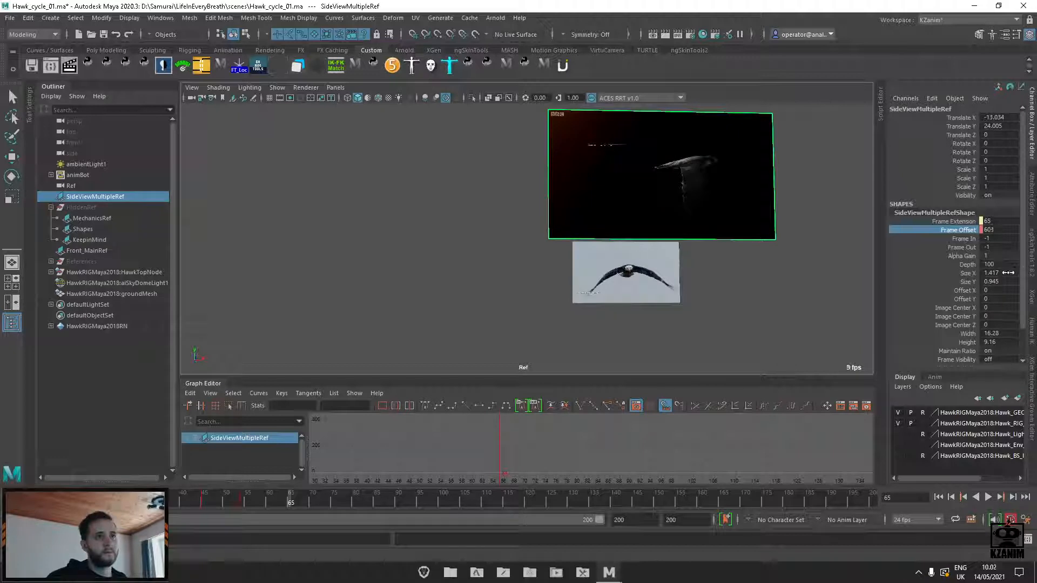
{"action": "key", "text": "alt+v"}
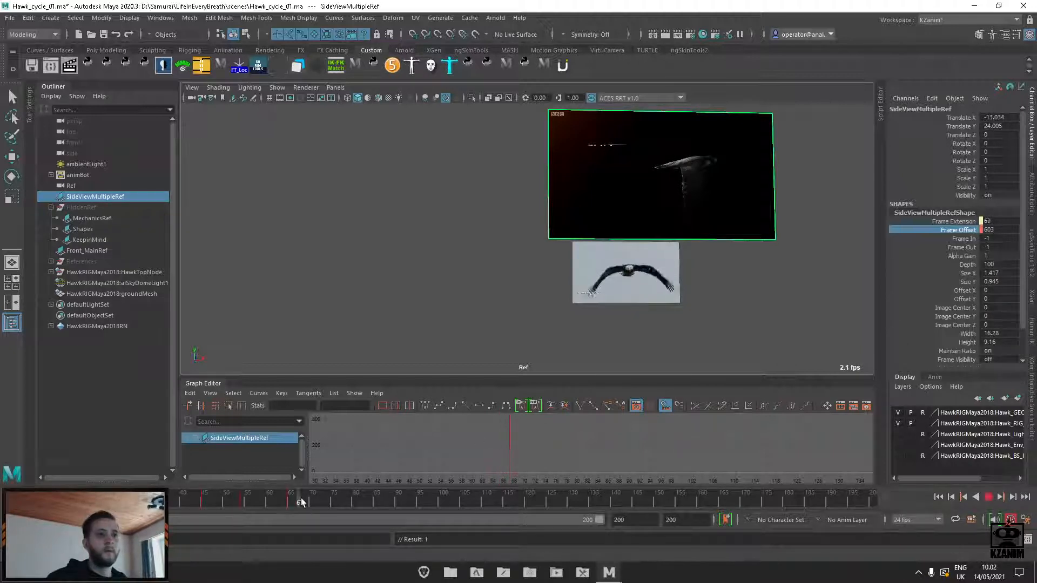
Key SideViewMultipleRef's Frame Offset at 716 on frame 75 and at 746 on frame 85
{"action": "left_click_drag", "start_coordinate": [338, 494], "coordinate": [334, 497]}
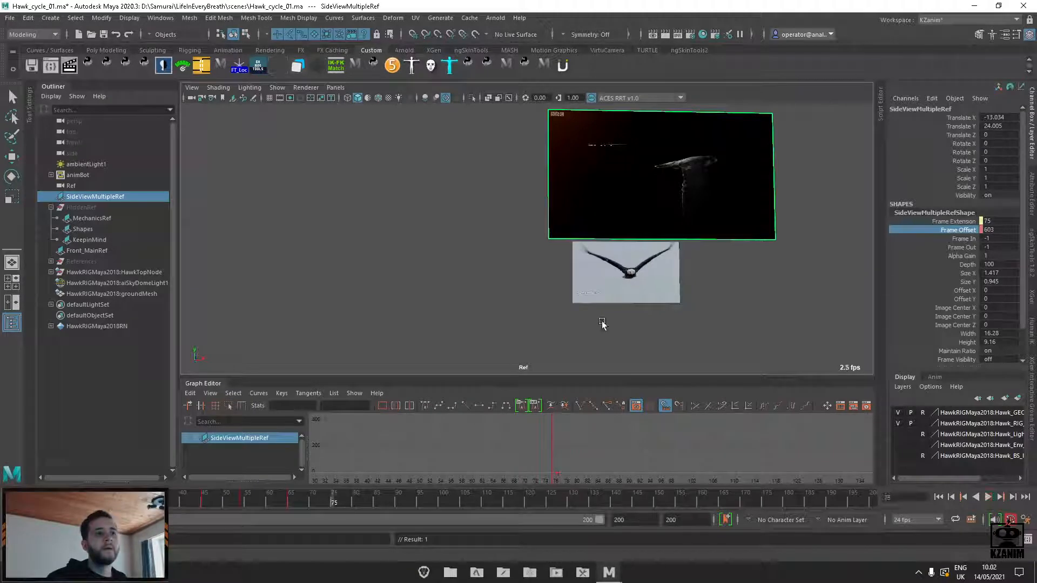
{"action": "middle_click_drag", "start_coordinate": [602, 321], "coordinate": [1033, 255]}
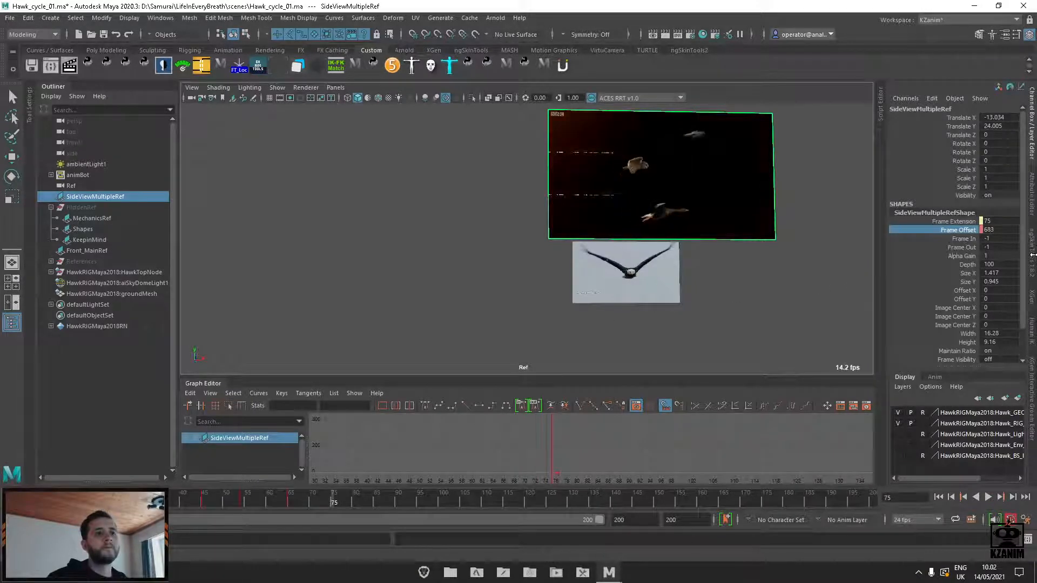
{"action": "middle_click_drag", "start_coordinate": [686, 327], "coordinate": [813, 304]}
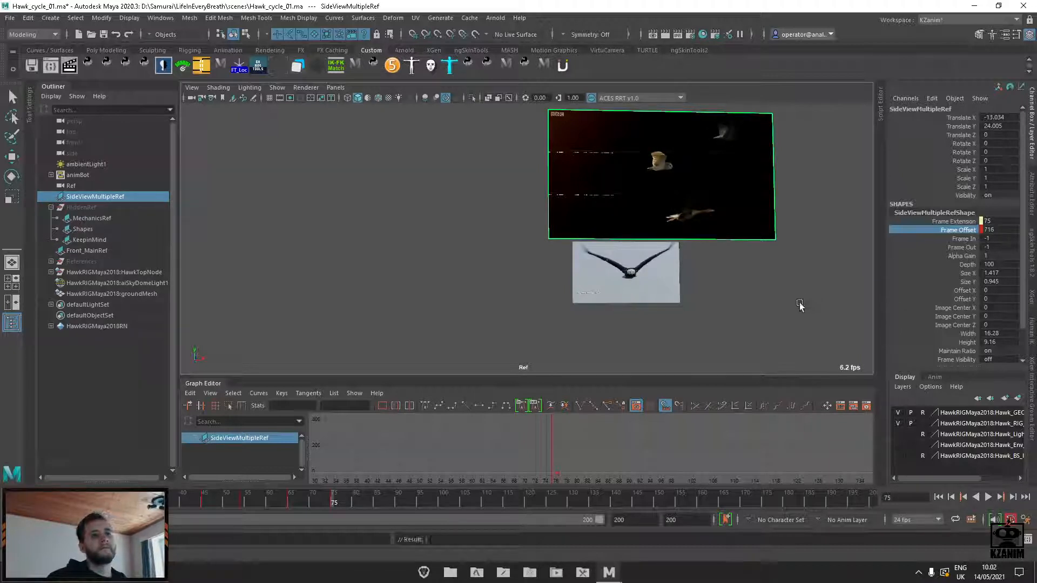
{"action": "left_click_drag", "start_coordinate": [253, 500], "coordinate": [377, 485]}
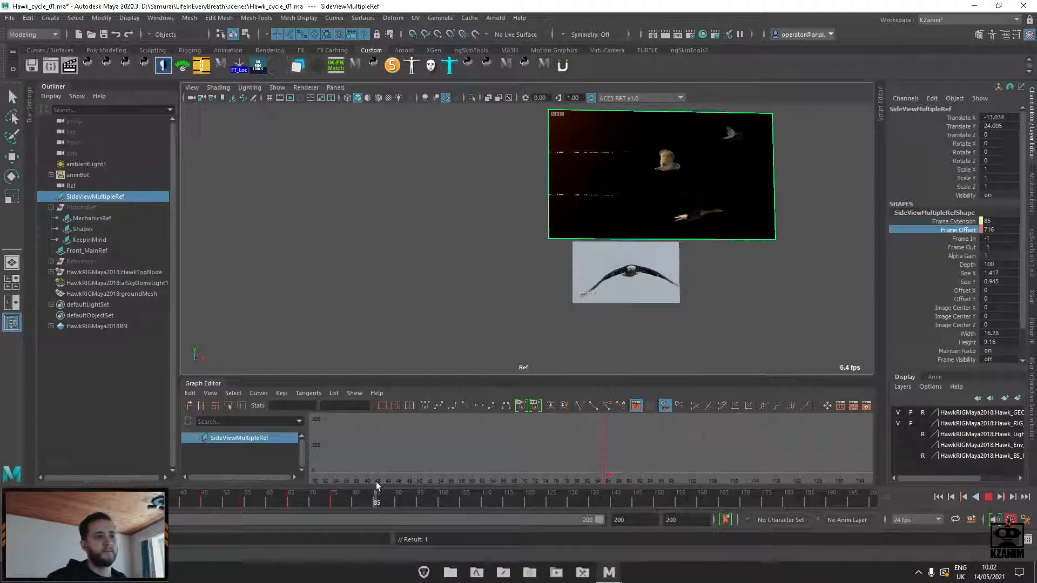
{"action": "middle_click_drag", "start_coordinate": [685, 303], "coordinate": [847, 288]}
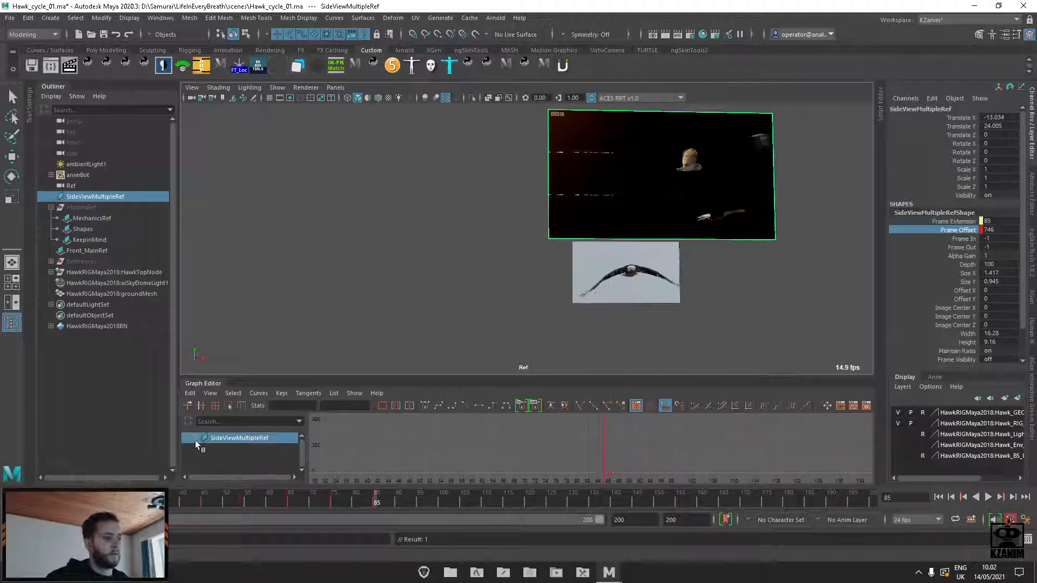
Frame SideViewMultipleRef's Frame Offset curve in the Graph Editor and give all its keys linear tangents
{"action": "left_click", "coordinate": [731, 304]}
{"action": "left_click", "coordinate": [751, 217]}
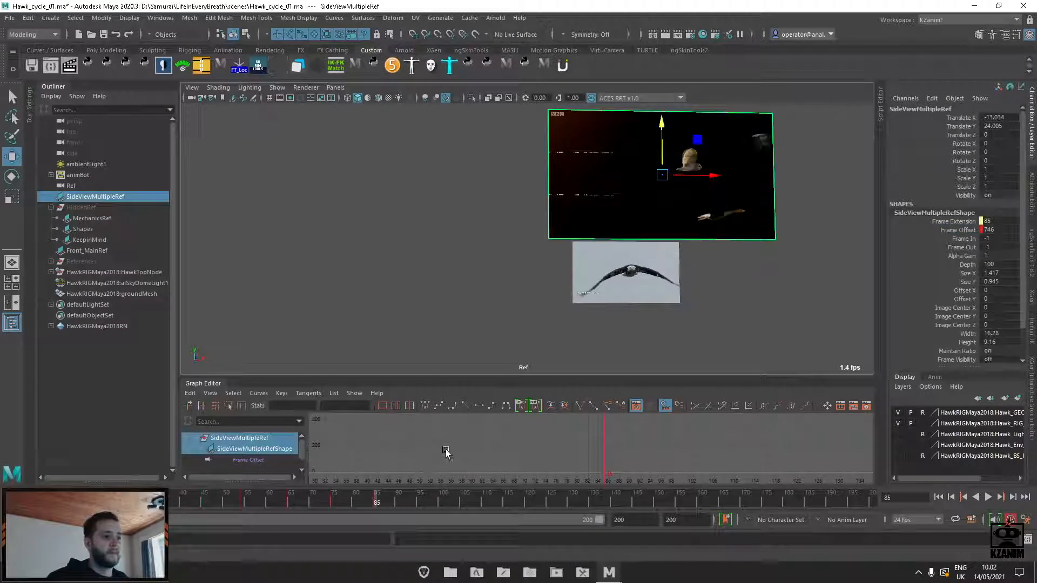
{"action": "key", "text": "f"}
{"action": "left_click", "coordinate": [681, 430]}
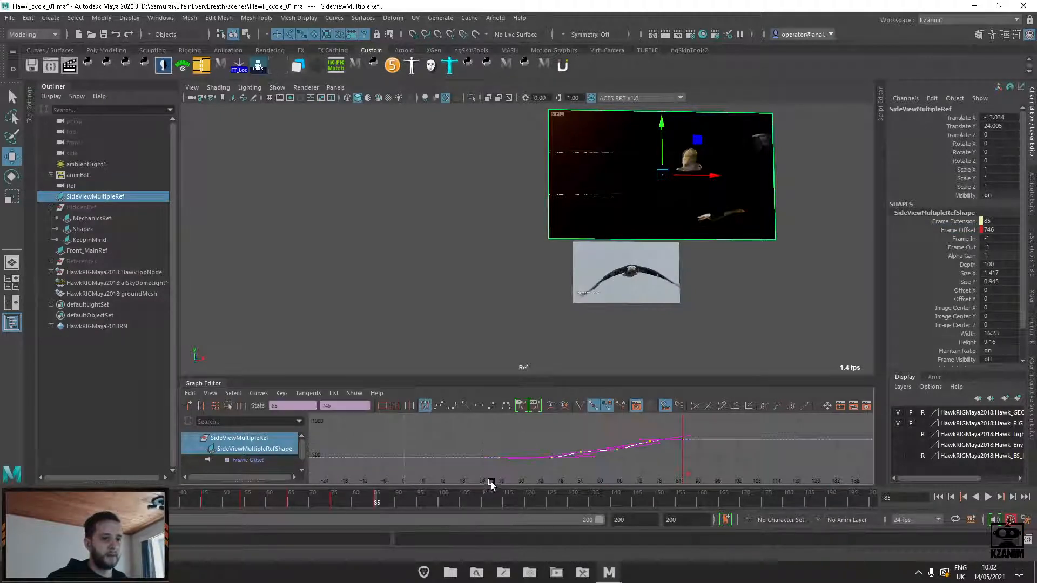
{"action": "left_click", "coordinate": [552, 432]}
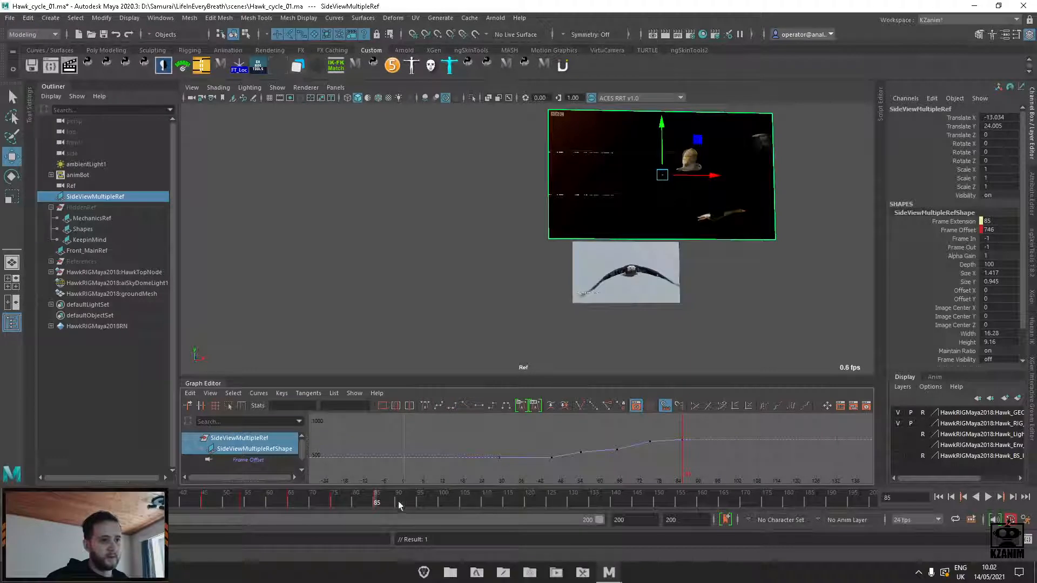
Review the retimed sequence and delete the Frame Offset key at frame 65
{"action": "left_click", "coordinate": [331, 505]}
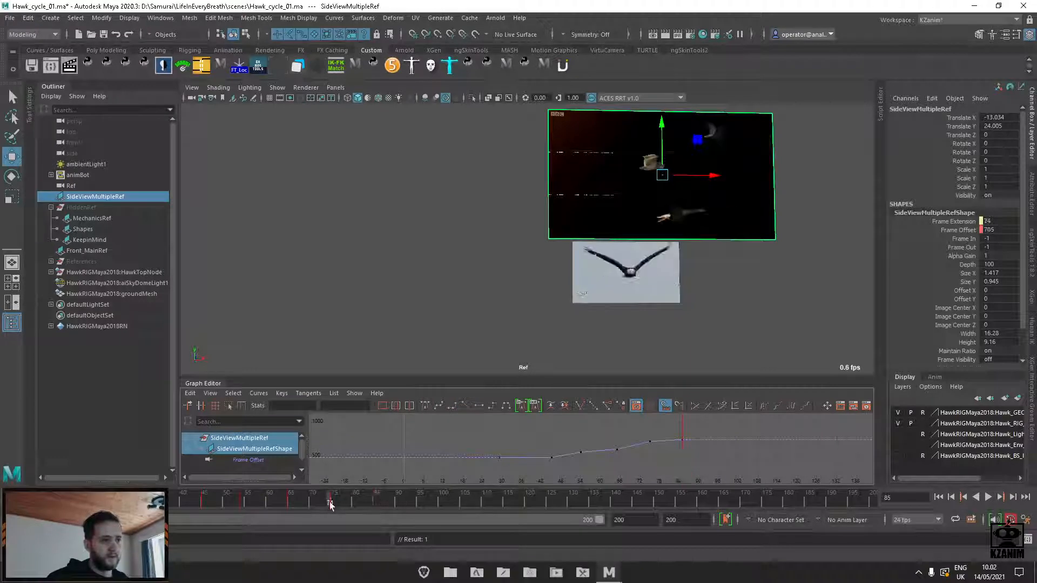
{"action": "key", "text": "alt+v"}
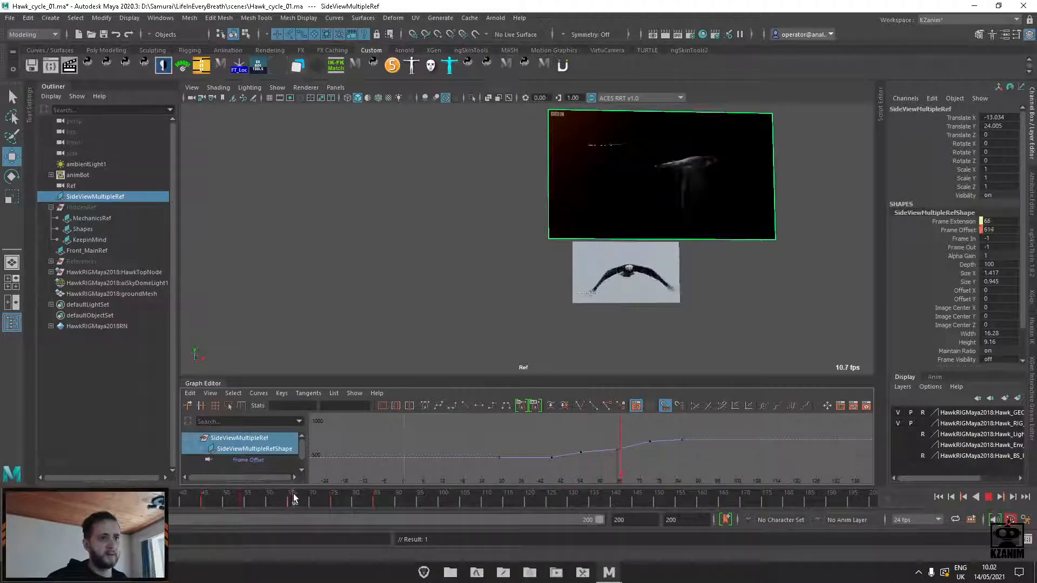
{"action": "key", "text": "alt+v"}
{"action": "left_click_drag", "start_coordinate": [612, 443], "coordinate": [627, 465]}
{"action": "key", "text": "Delete"}
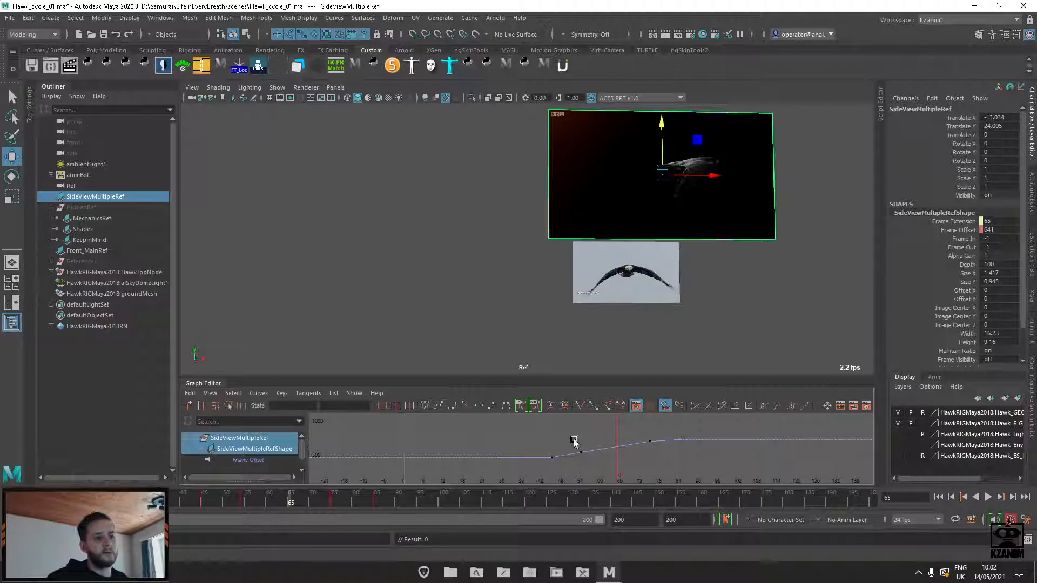
Lower the Frame Offset key at frame 75 to about 692 and play back the sequence from around frame 27
{"action": "left_click", "coordinate": [651, 442]}
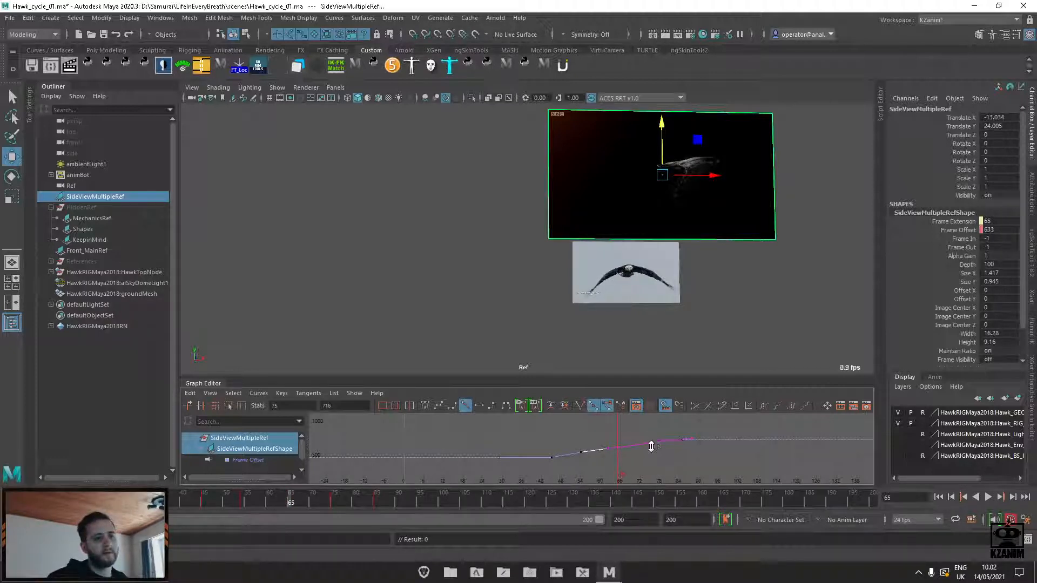
{"action": "middle_click_drag", "start_coordinate": [652, 446], "coordinate": [651, 447]}
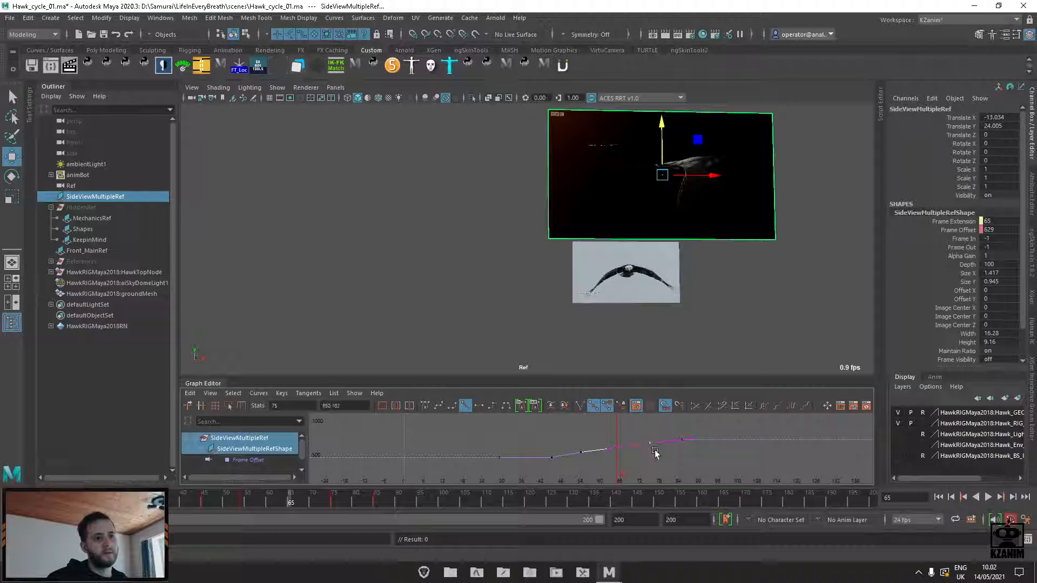
{"action": "left_click", "coordinate": [138, 503]}
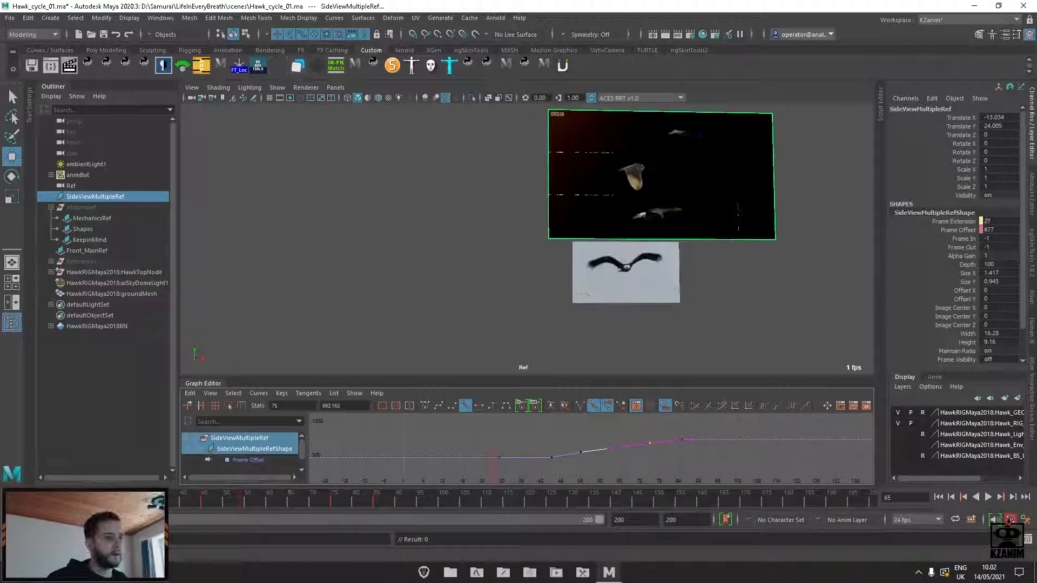
{"action": "key", "text": "alt+v"}
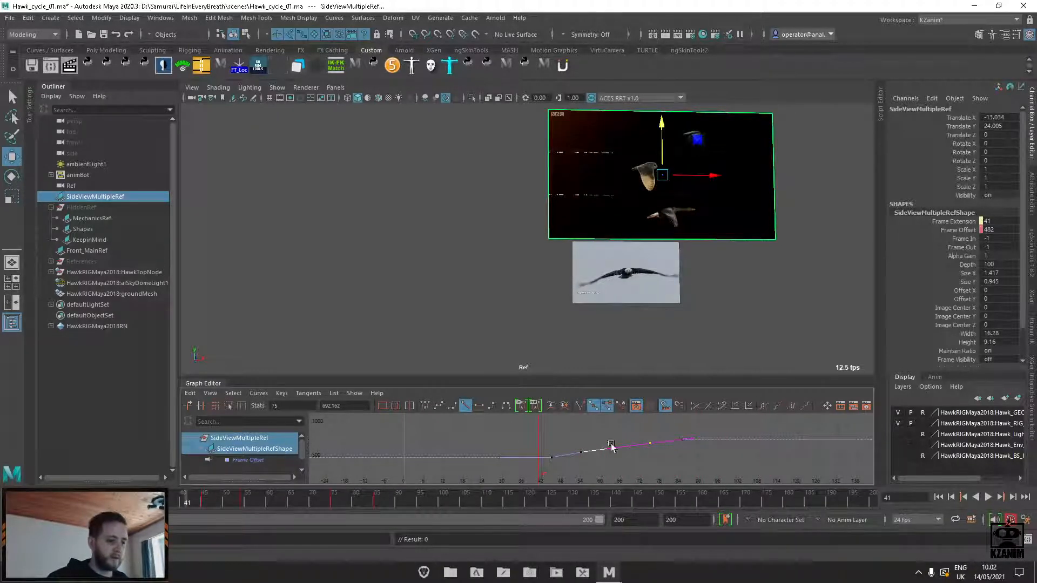
Move the Shapes image plane out of the hidden reference group so it sits below SideViewMultipleRef in the Outliner
{"action": "left_click", "coordinate": [333, 262]}
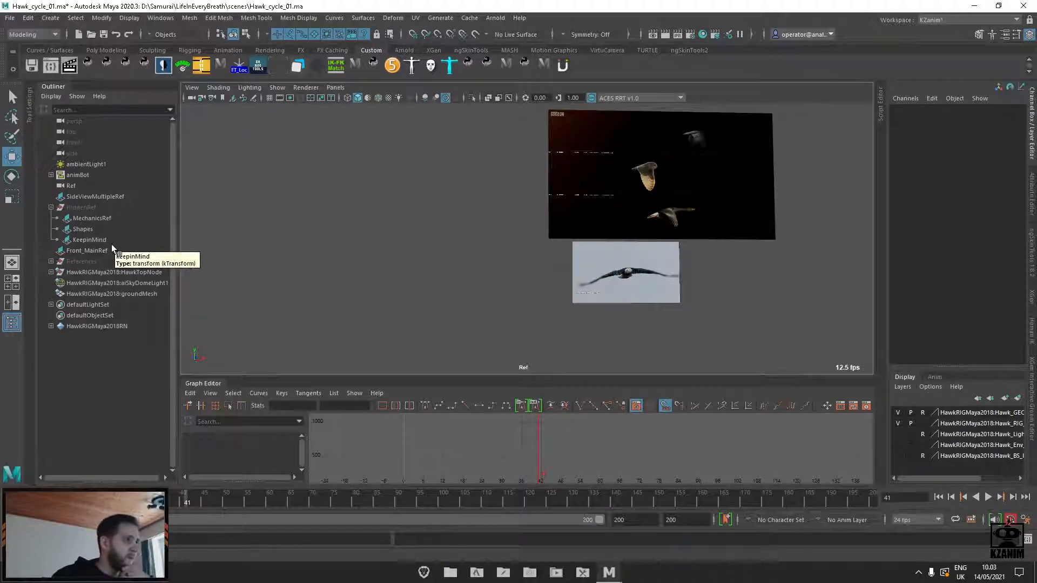
{"action": "left_click", "coordinate": [50, 261]}
{"action": "left_click", "coordinate": [51, 262]}
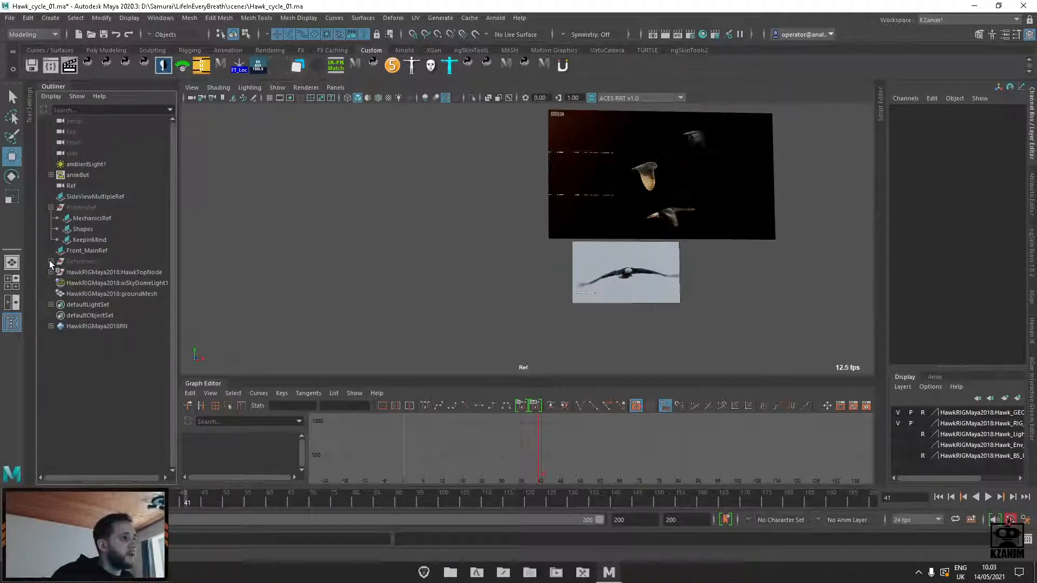
{"action": "left_click", "coordinate": [86, 252]}
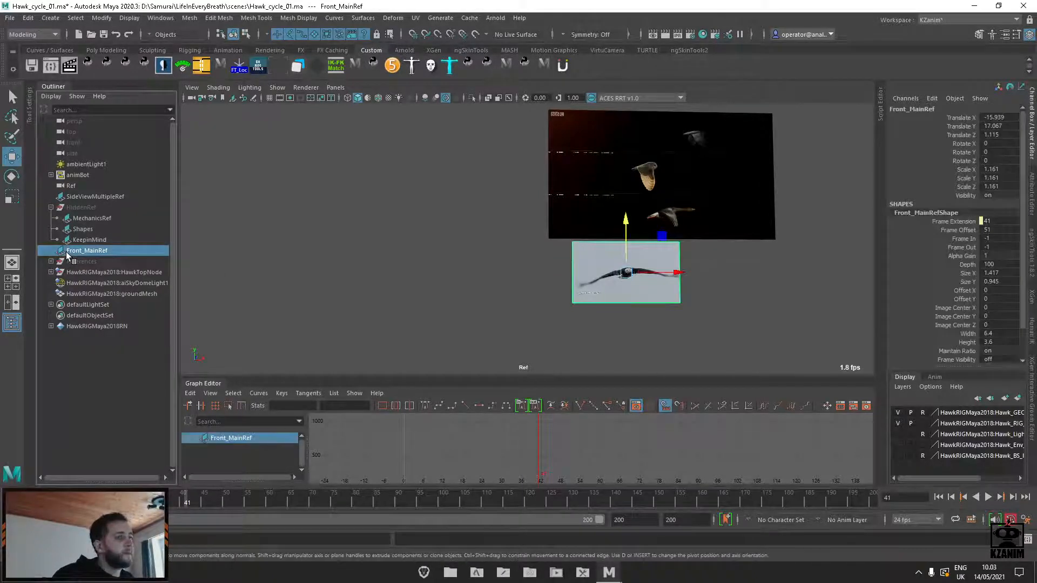
{"action": "left_click", "coordinate": [92, 219]}
{"action": "left_click", "coordinate": [87, 229]}
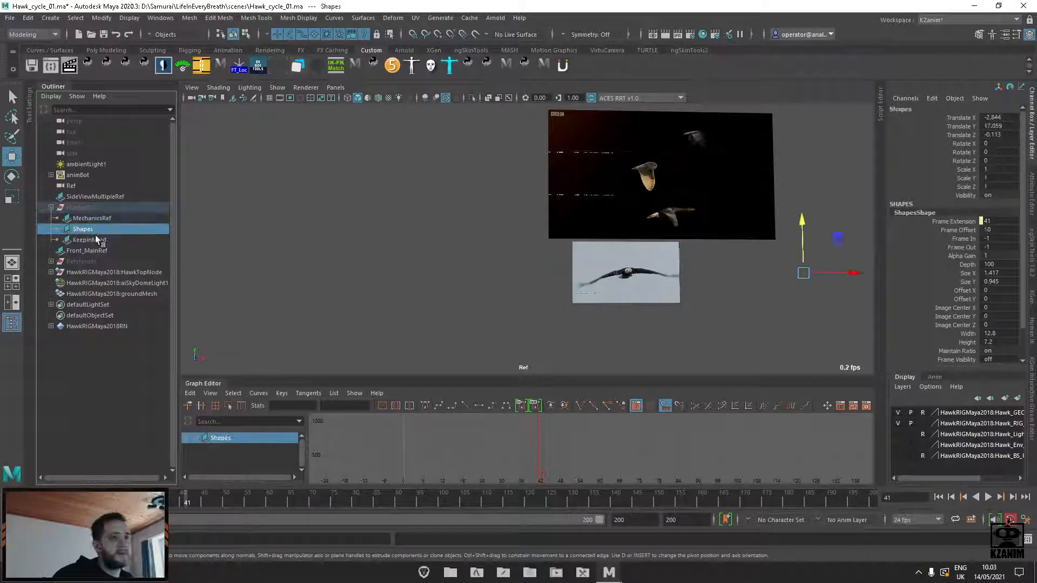
{"action": "left_click_drag", "start_coordinate": [94, 229], "coordinate": [102, 205]}
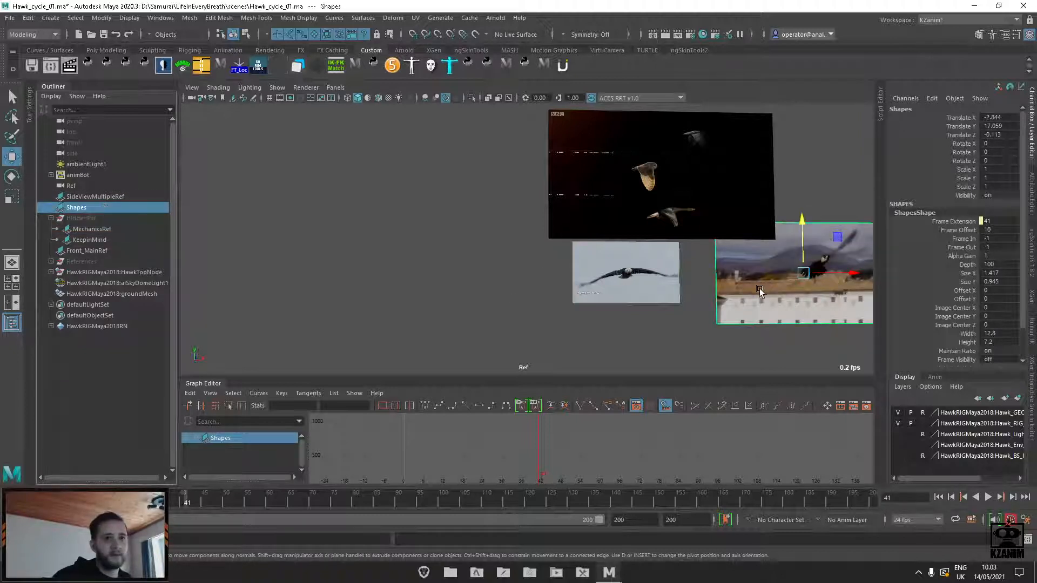
Open the Shapes plane's image attributes and play back its falcon sequence up close to about frame 157
{"action": "key", "text": "ctrl+a"}
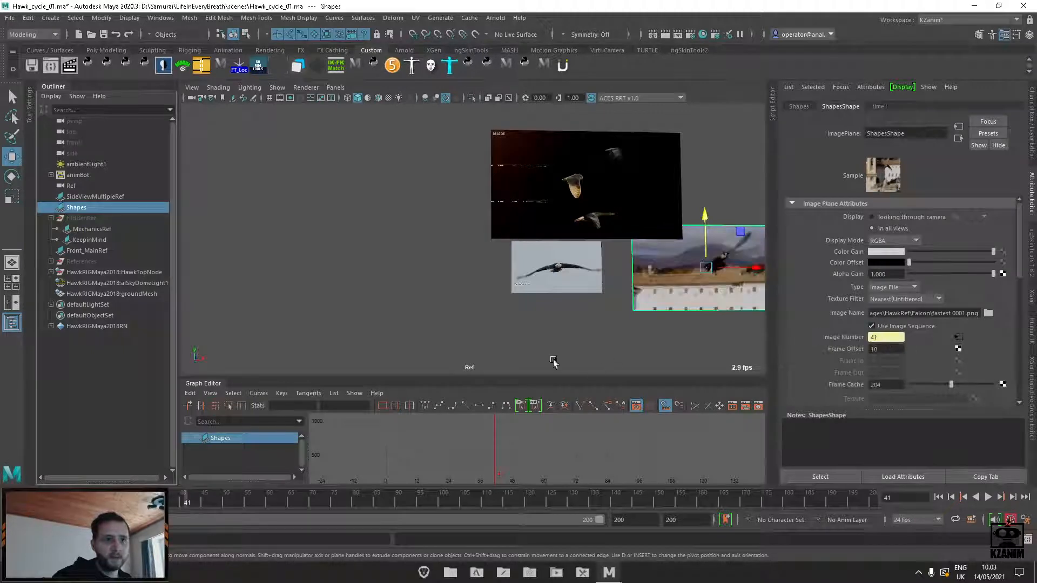
{"action": "key", "text": "alt+v"}
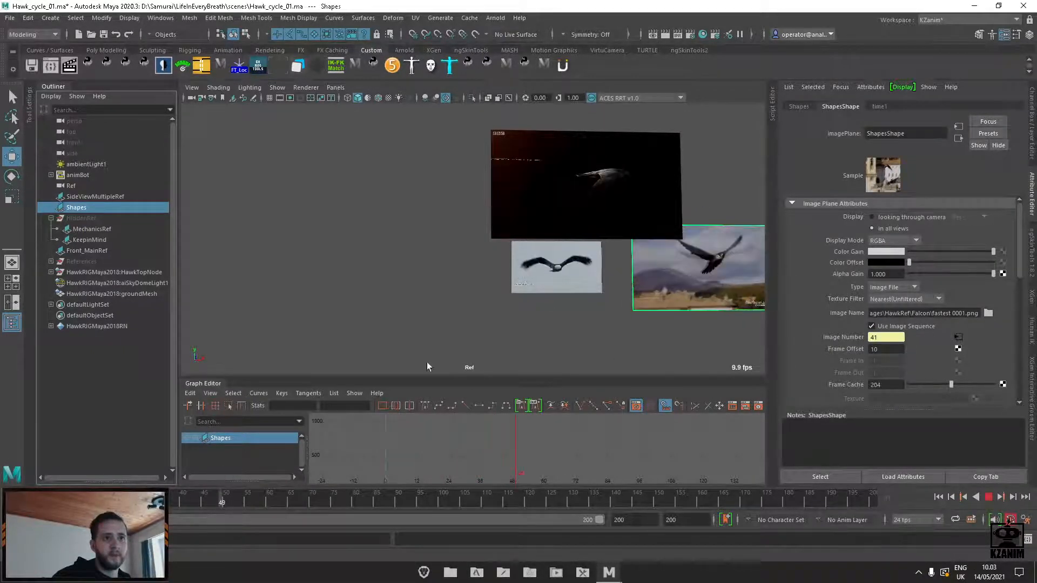
{"action": "key", "text": "alt+v"}
{"action": "right_click_drag", "start_coordinate": [428, 363], "coordinate": [611, 349], "text": "alt"}
{"action": "middle_click_drag", "start_coordinate": [613, 348], "coordinate": [353, 367], "text": "alt"}
{"action": "right_click_drag", "start_coordinate": [475, 263], "coordinate": [486, 312], "text": "alt"}
{"action": "middle_click_drag", "start_coordinate": [486, 311], "coordinate": [449, 289], "text": "alt"}
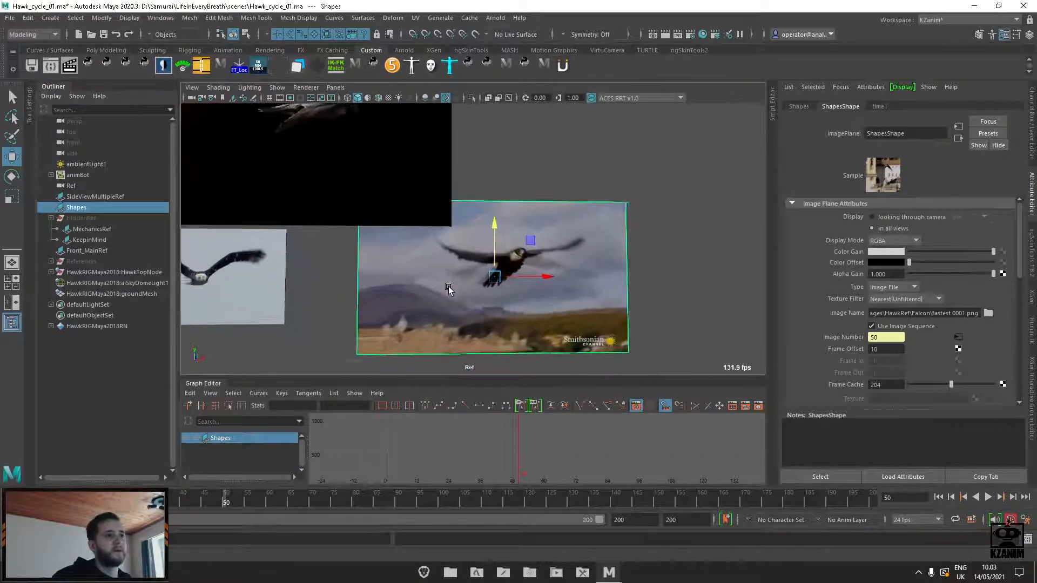
{"action": "right_click_drag", "start_coordinate": [449, 290], "coordinate": [402, 374], "text": "alt"}
{"action": "key", "text": "alt+v"}
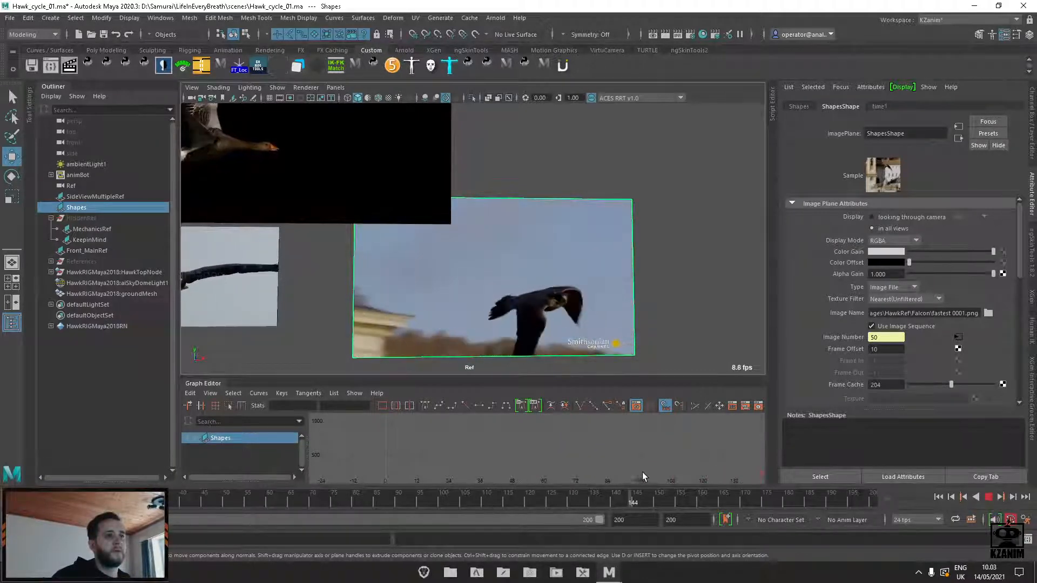
{"action": "key", "text": "alt+v"}
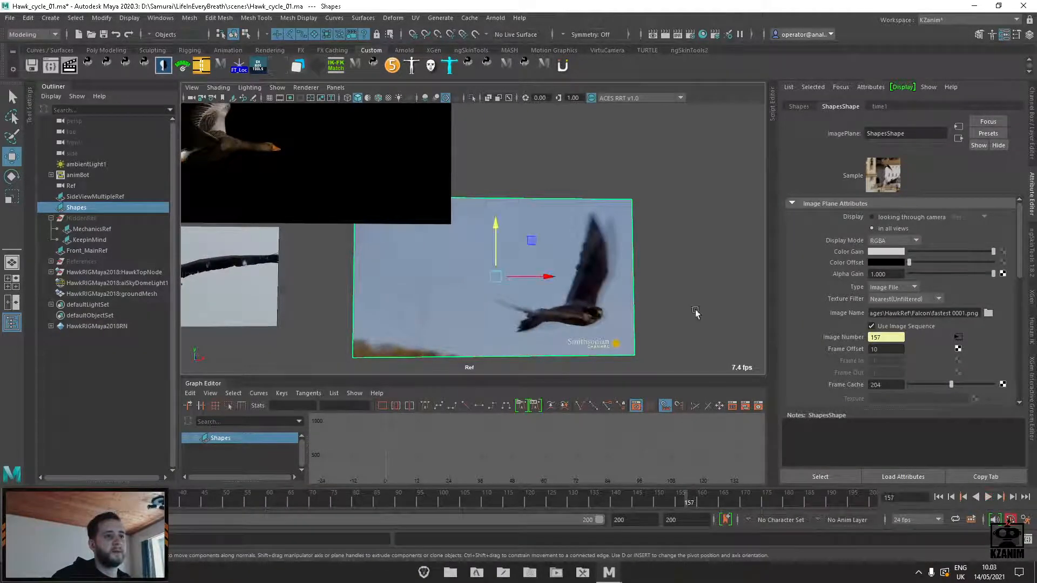
Review all reference planes in playback and move the Shapes plane beside the front view, to about X -5.7, Y 15.5
{"action": "key", "text": "a"}
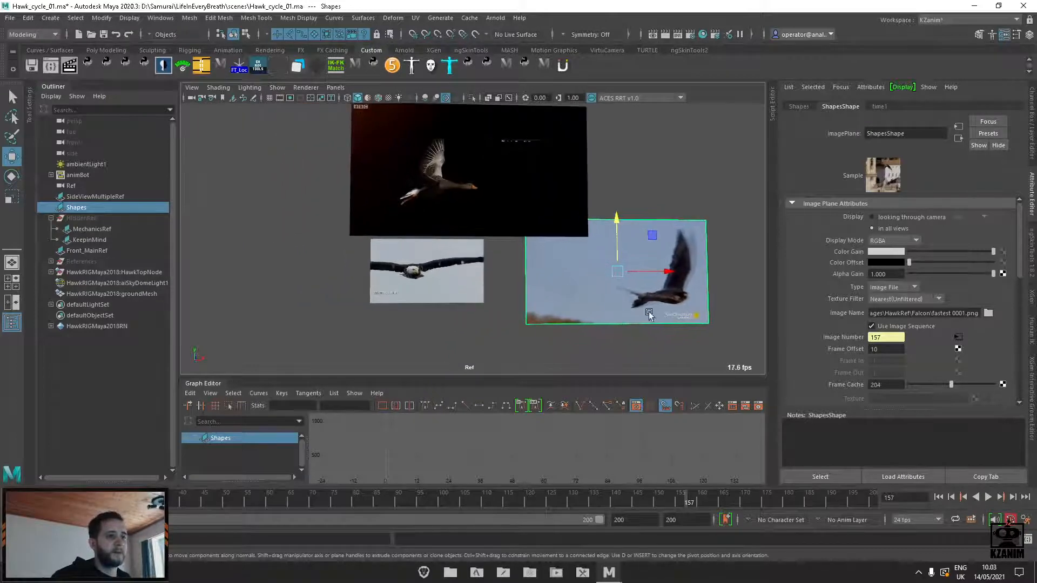
{"action": "key", "text": "alt+v"}
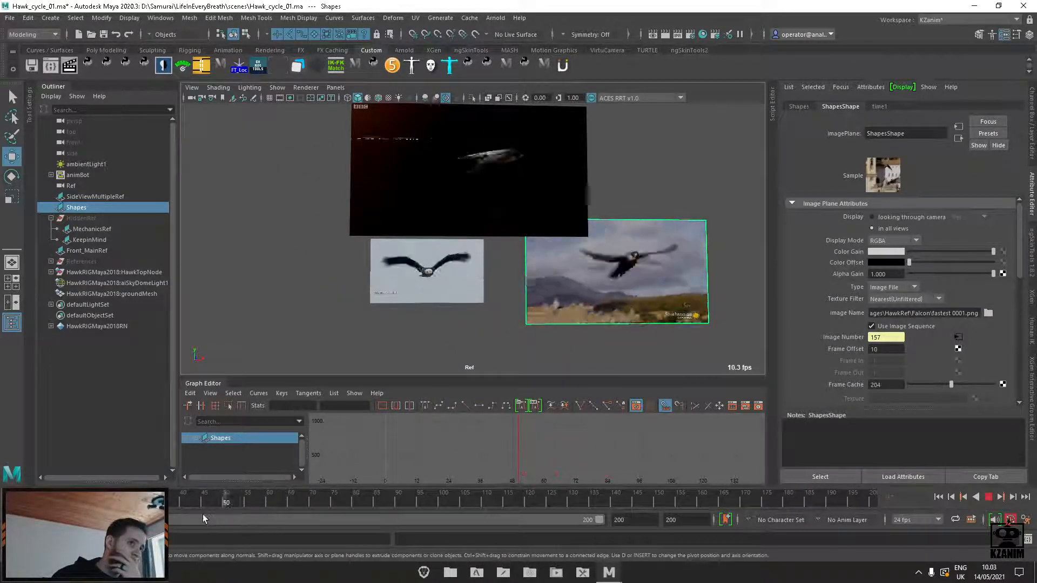
{"action": "key", "text": "alt+v"}
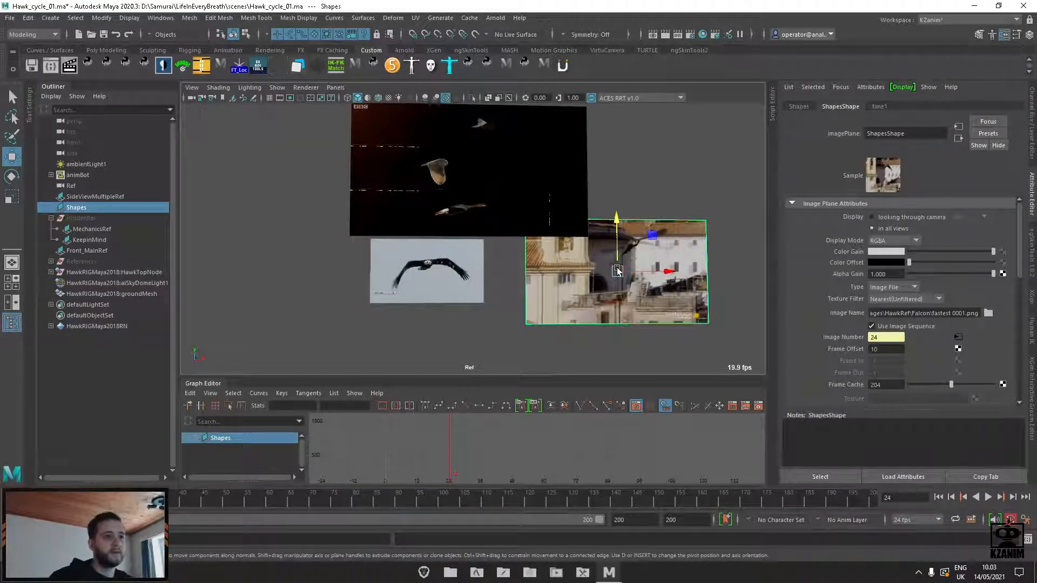
{"action": "left_click_drag", "start_coordinate": [618, 271], "coordinate": [578, 271]}
{"action": "scroll", "coordinate": [584, 275], "scroll_direction": "up", "scroll_amount": 4}
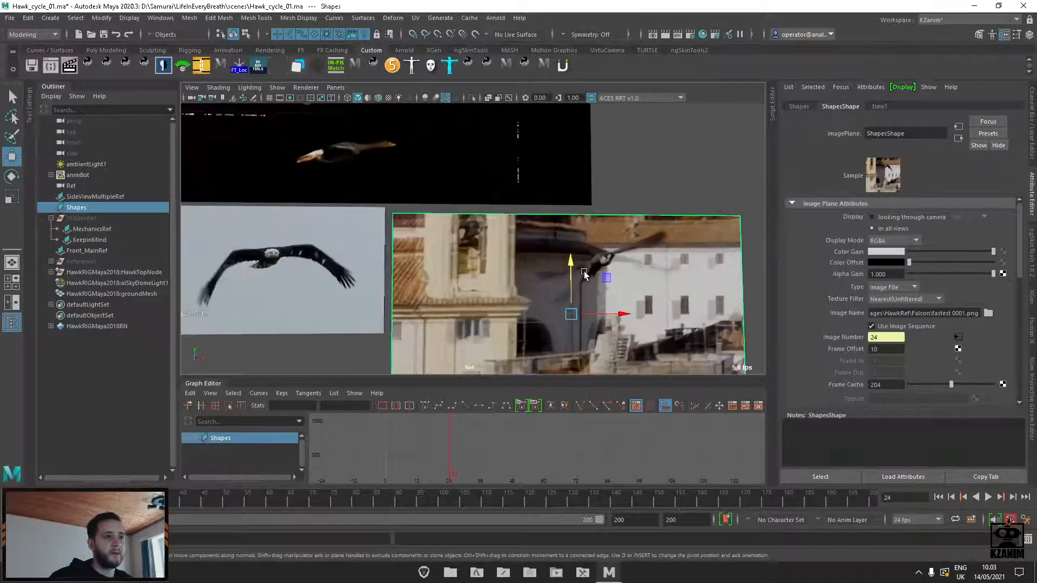
Key the Shapes plane's Frame Offset at 9 on frame 45 to match the front view's wing pose
{"action": "left_click_drag", "start_coordinate": [199, 497], "coordinate": [203, 504]}
{"action": "left_click", "coordinate": [1032, 161]}
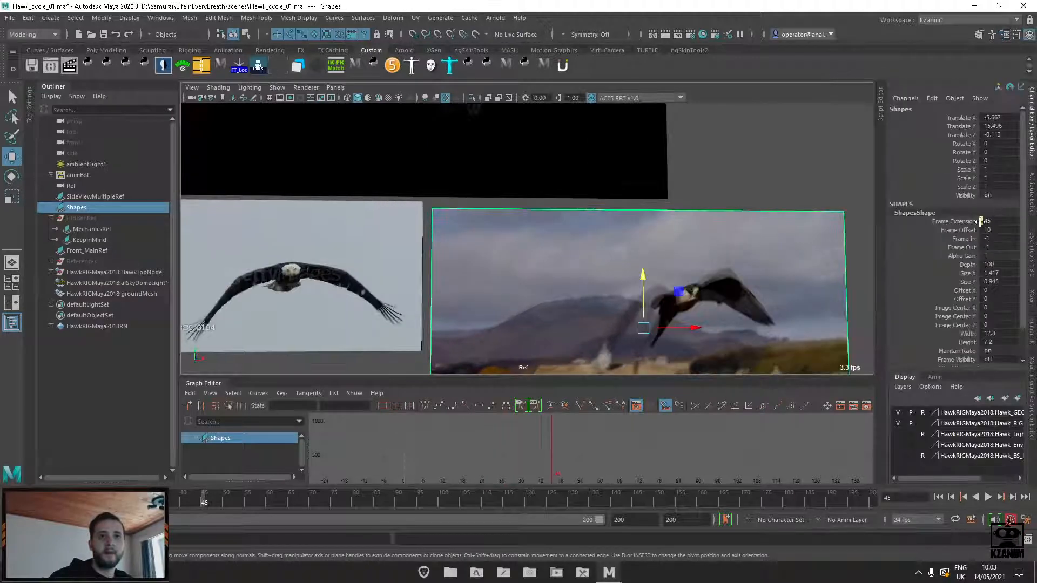
{"action": "left_click", "coordinate": [959, 230]}
{"action": "mouse_move", "coordinate": [649, 299]}
{"action": "middle_mouse_down"}
{"action": "mouse_move", "coordinate": [624, 298]}
{"action": "mouse_move", "coordinate": [638, 298]}
{"action": "middle_mouse_up"}
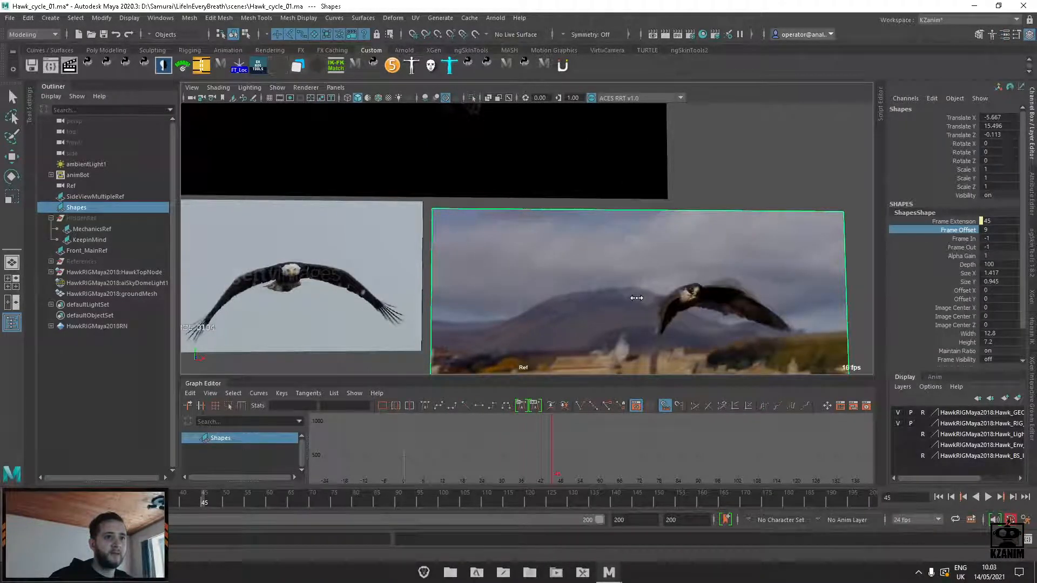
{"action": "right_click", "coordinate": [965, 227]}
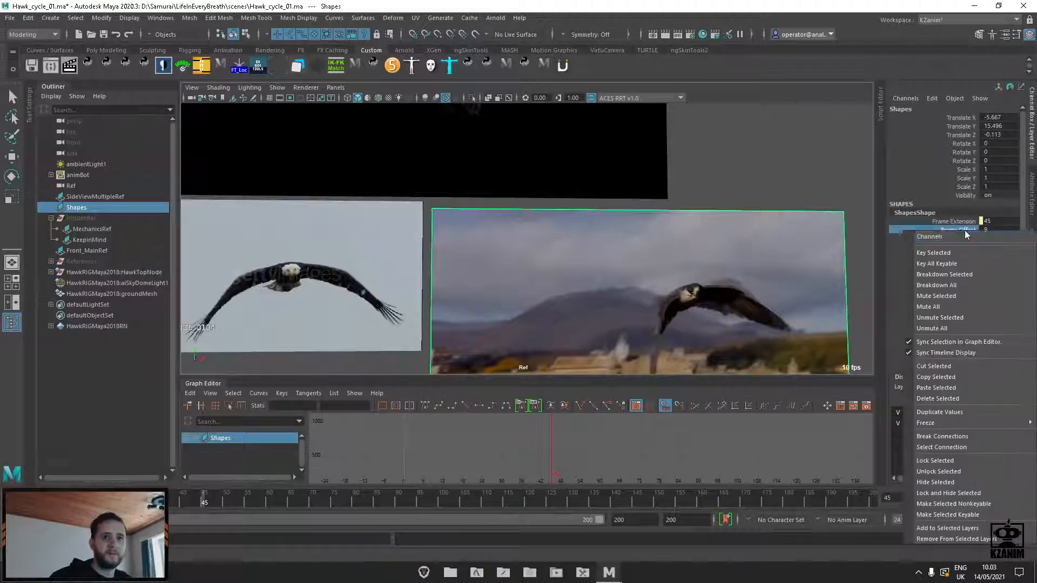
{"action": "left_click", "coordinate": [967, 242]}
Key the Shapes plane's Frame Offset at -4 on frame 66 and at -16 on frame 86
{"action": "key", "text": "alt+v"}
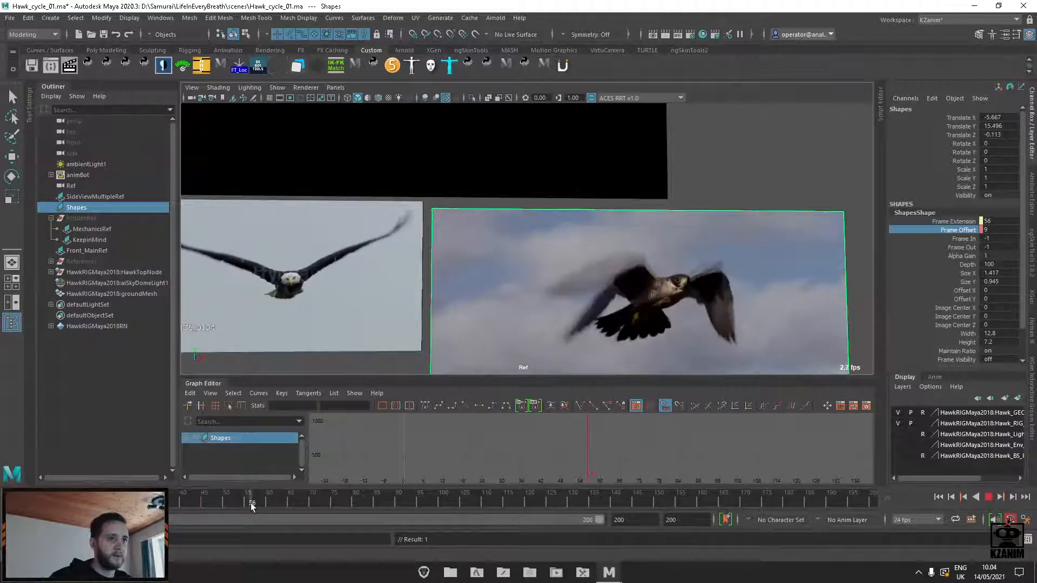
{"action": "left_click_drag", "start_coordinate": [251, 505], "coordinate": [296, 505]}
{"action": "middle_click_drag", "start_coordinate": [636, 297], "coordinate": [565, 292]}
{"action": "key", "text": "alt+v"}
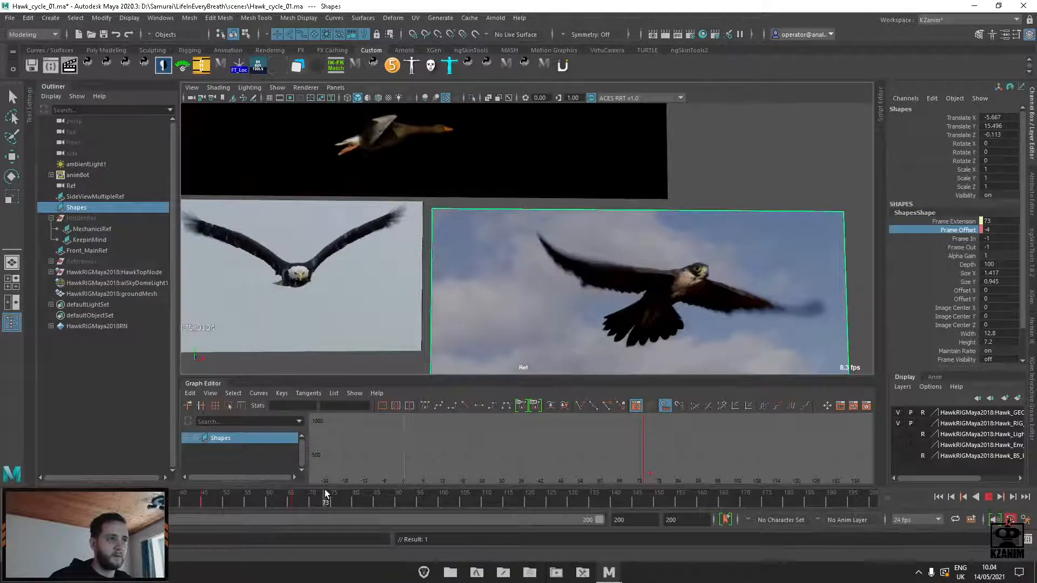
{"action": "key", "text": "alt+v"}
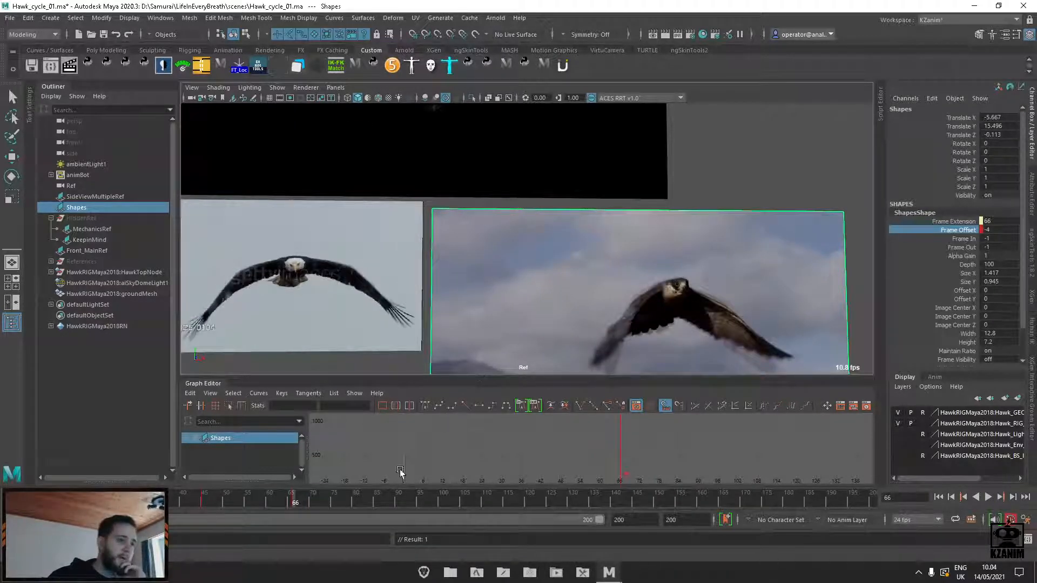
{"action": "left_click_drag", "start_coordinate": [295, 502], "coordinate": [380, 501]}
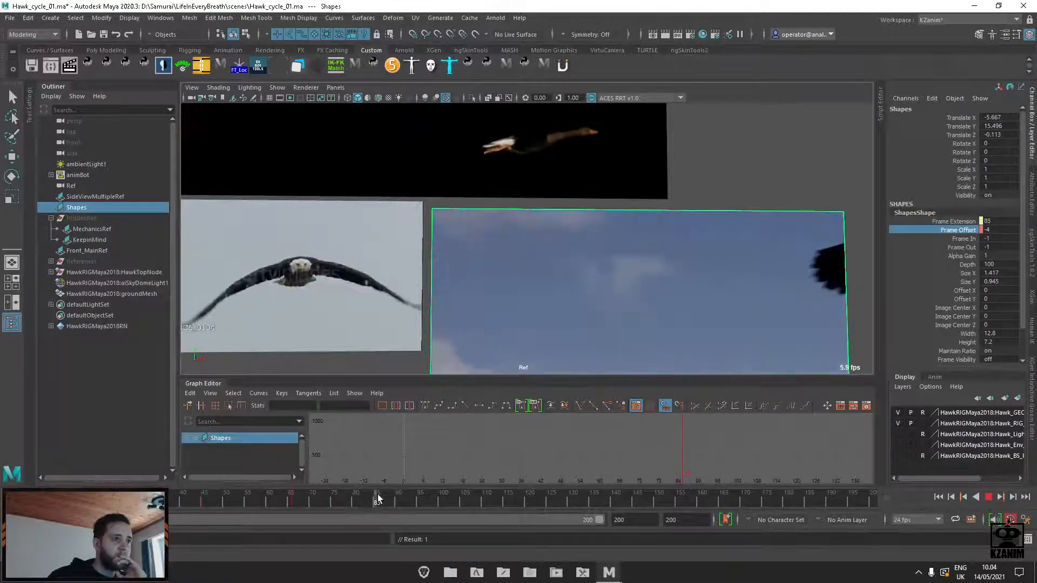
{"action": "middle_click_drag", "start_coordinate": [641, 300], "coordinate": [575, 296]}
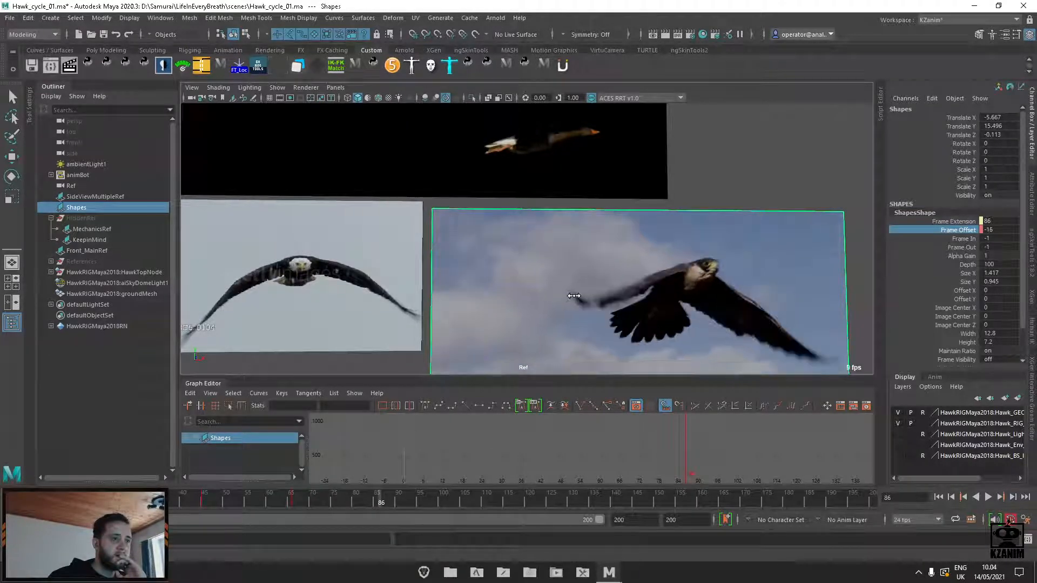
Play back the retimed Shapes sequence from around frame 48 and compare its wing beats with the front view
{"action": "left_click", "coordinate": [216, 501]}
{"action": "key", "text": "alt+v"}
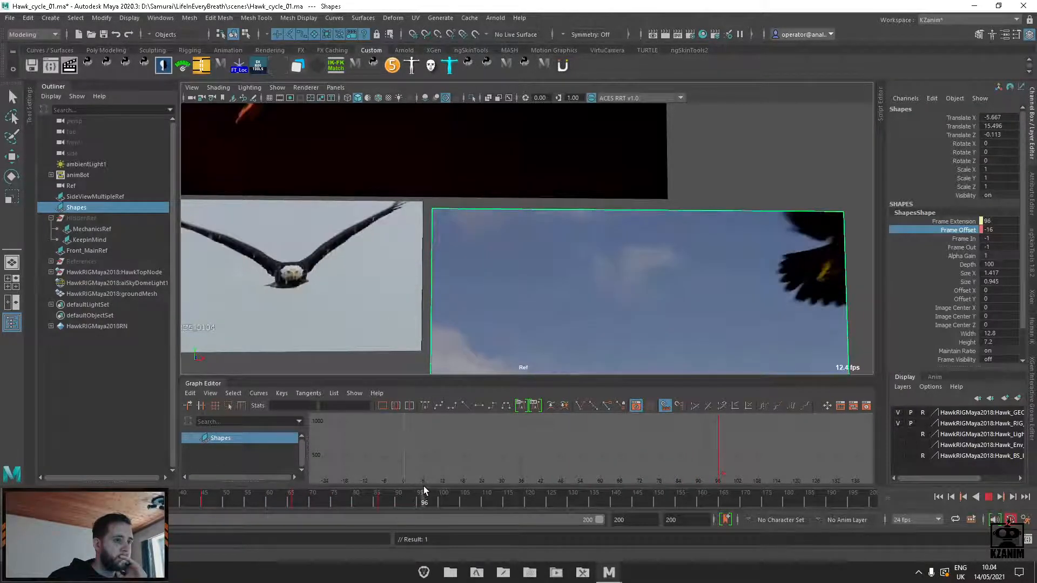
{"action": "left_click", "coordinate": [363, 498]}
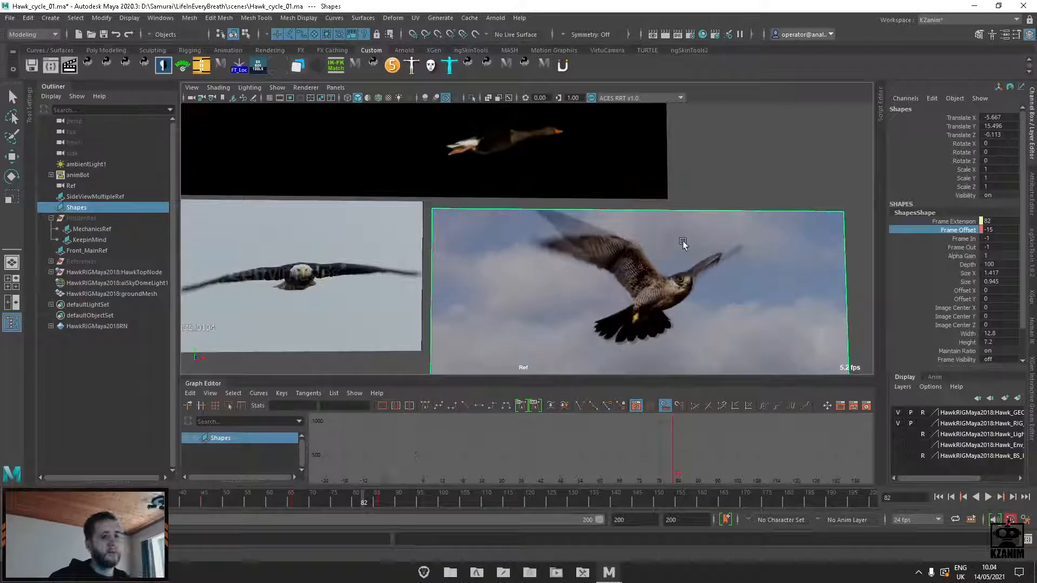
Frame the Shapes plane's Frame Offset curve in the Graph Editor and give all its keys linear tangents
{"action": "key", "text": "w"}
{"action": "left_click", "coordinate": [821, 186]}
{"action": "left_click", "coordinate": [817, 230]}
{"action": "key", "text": "f"}
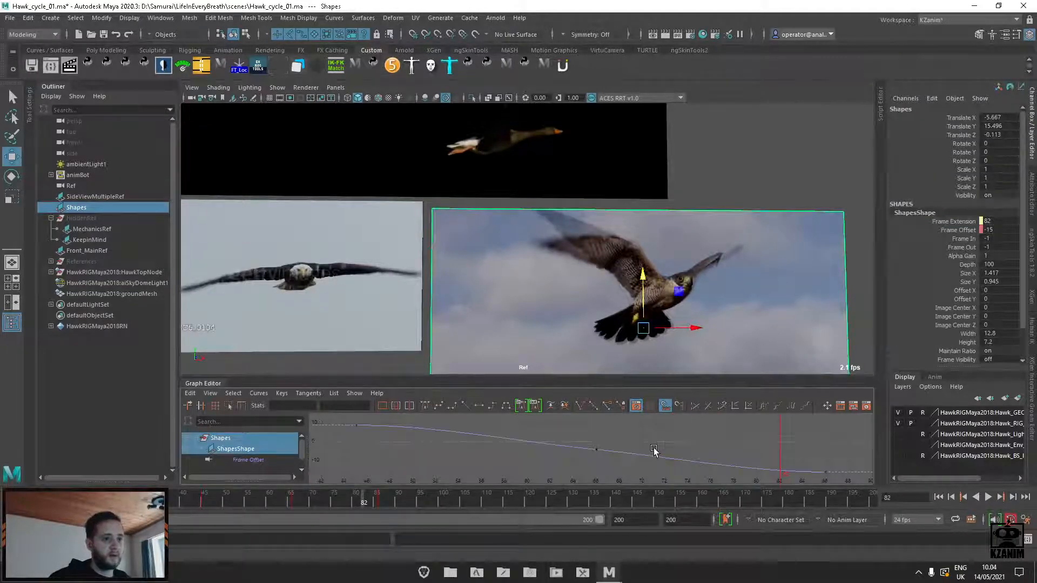
{"action": "left_click_drag", "start_coordinate": [508, 436], "coordinate": [711, 473]}
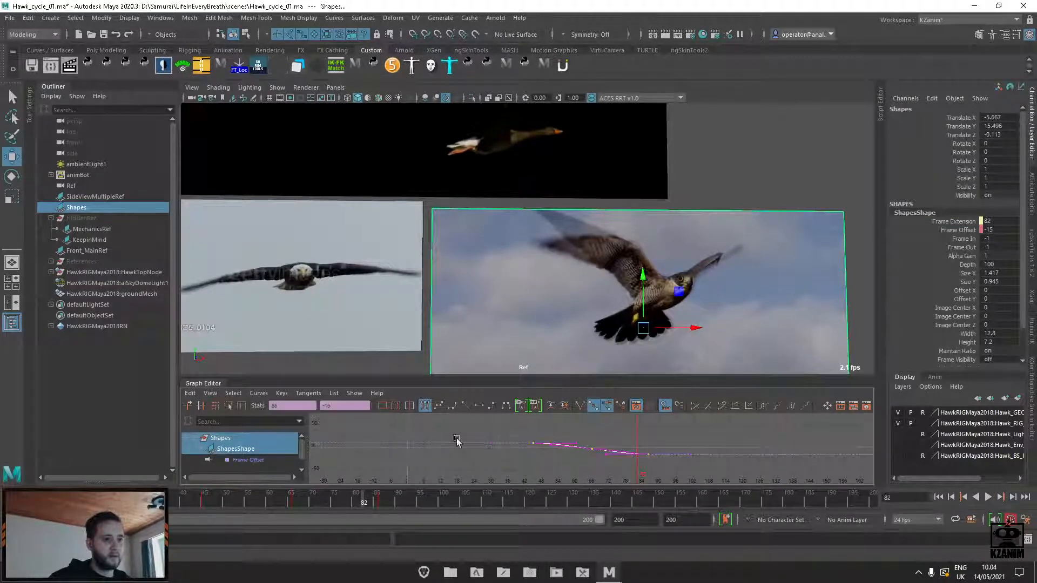
{"action": "left_click", "coordinate": [465, 406]}
Review the frames before the first key and set the Frame Offset curve's Pre Infinity to Cycle with Offset
{"action": "key", "text": "alt+v"}
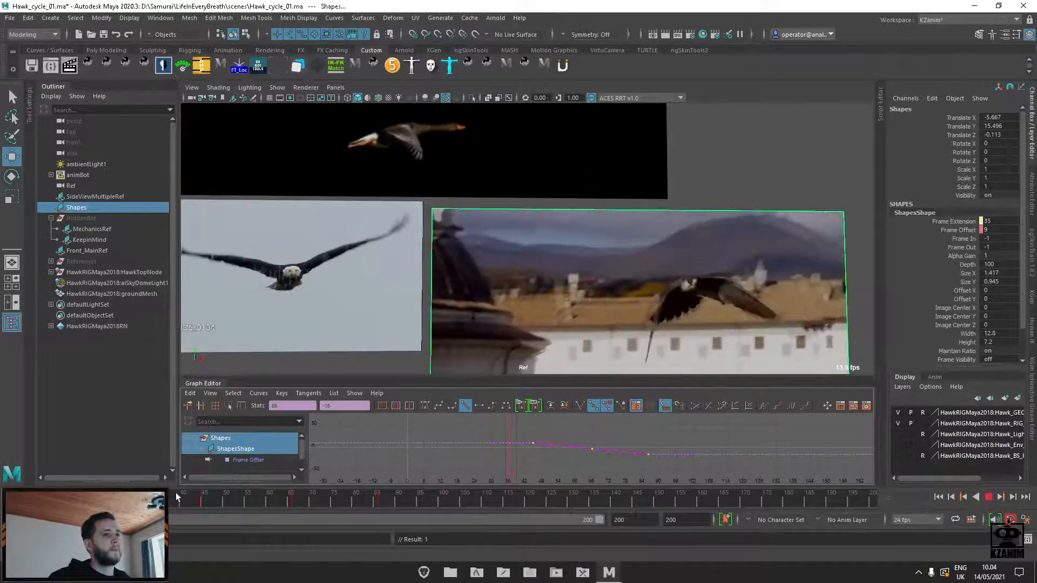
{"action": "left_click_drag", "start_coordinate": [243, 490], "coordinate": [221, 489]}
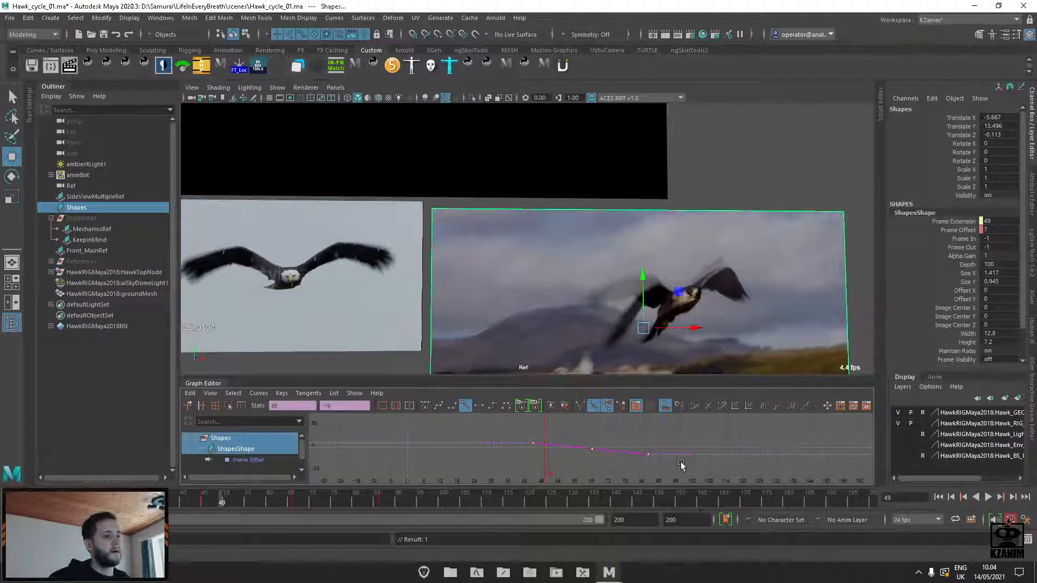
{"action": "left_click", "coordinate": [258, 394]}
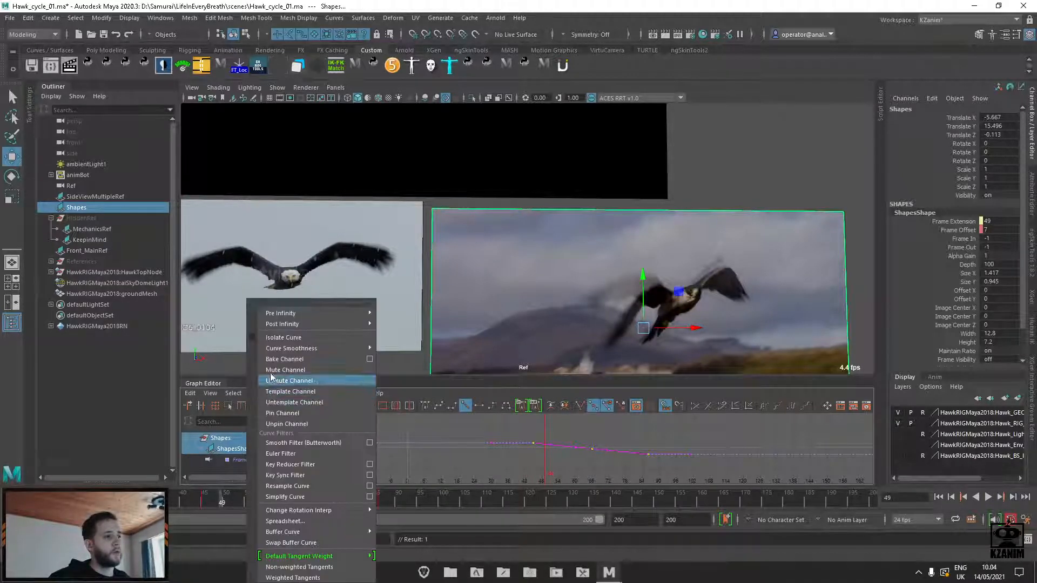
{"action": "mouse_move", "coordinate": [345, 314]}
{"action": "left_click", "coordinate": [413, 325]}
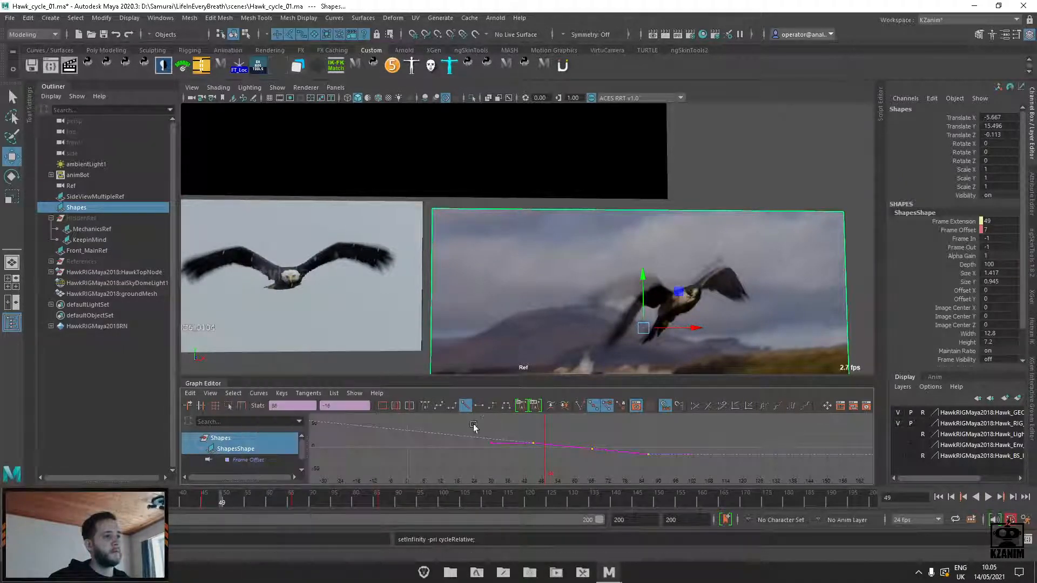
Review the frames past the last key and set the Frame Offset curve's Post Infinity to Cycle with Offset
{"action": "key", "text": "alt+v"}
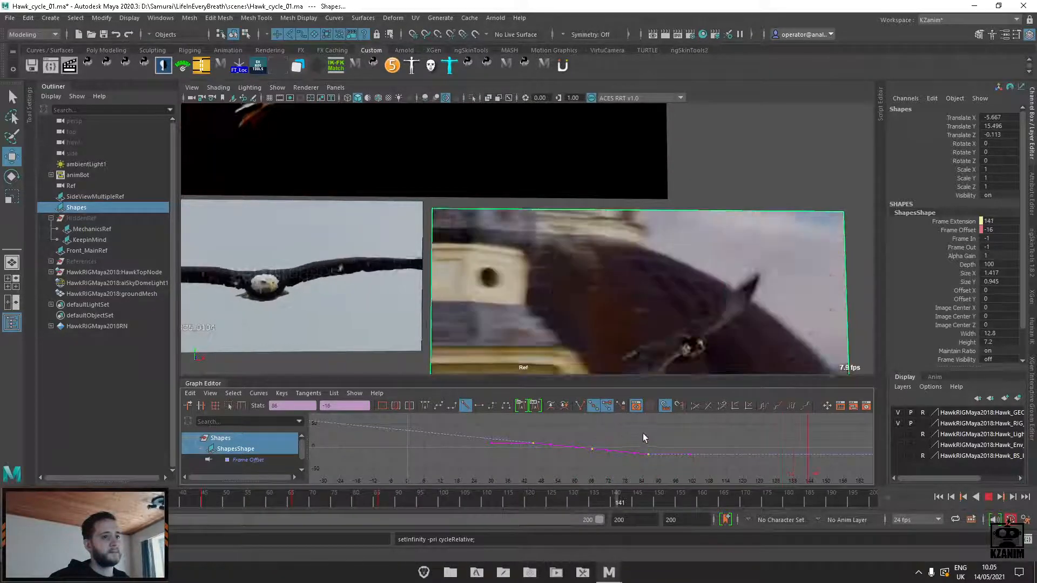
{"action": "left_click_drag", "start_coordinate": [646, 433], "coordinate": [385, 466]}
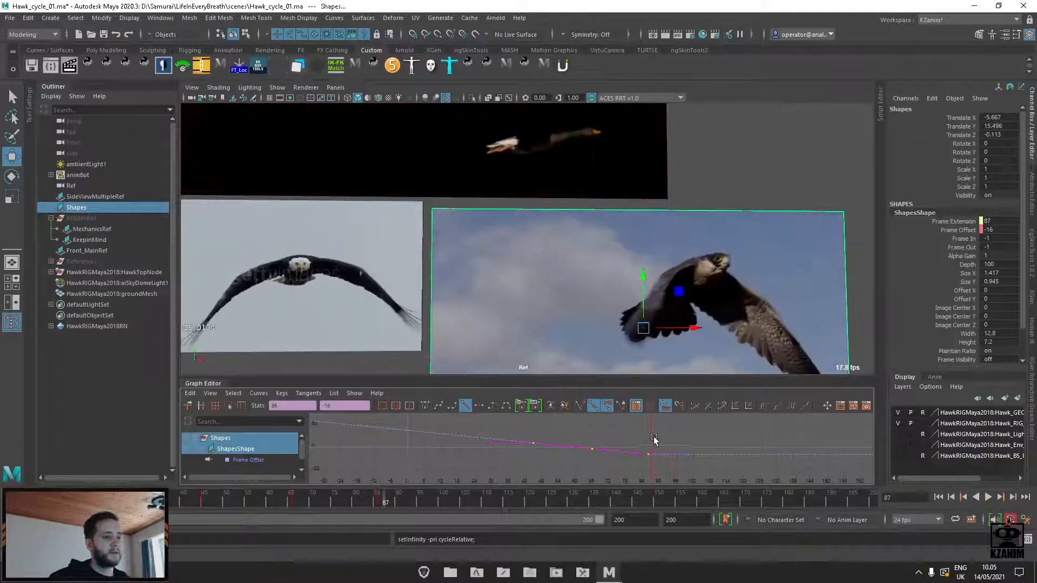
{"action": "left_click", "coordinate": [255, 393]}
{"action": "mouse_move", "coordinate": [373, 132]}
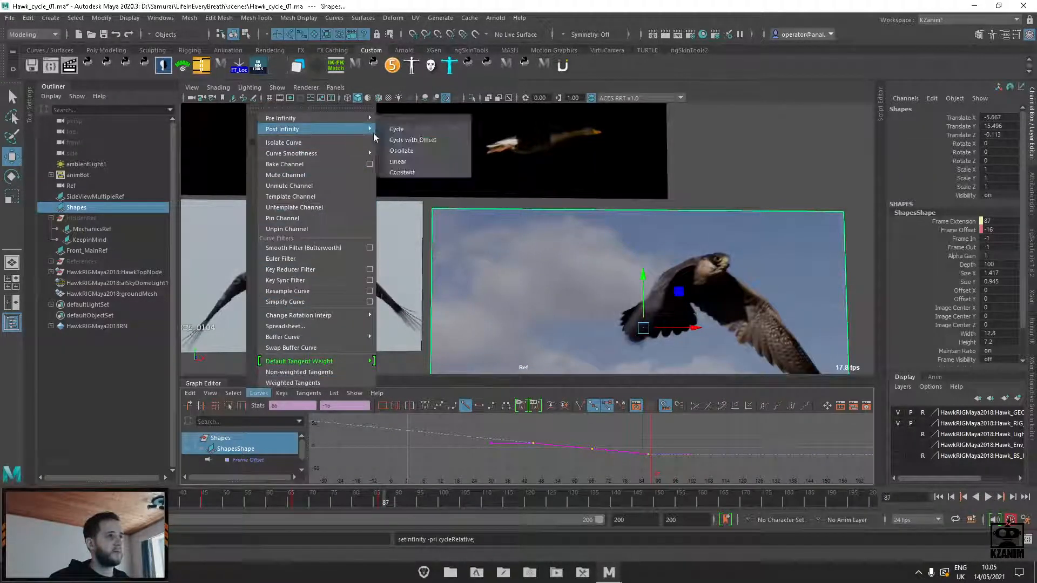
{"action": "left_click", "coordinate": [416, 139]}
Play back the cycled Shapes sequence through to frame 200 and deselect the plane
{"action": "key", "text": "alt+v"}
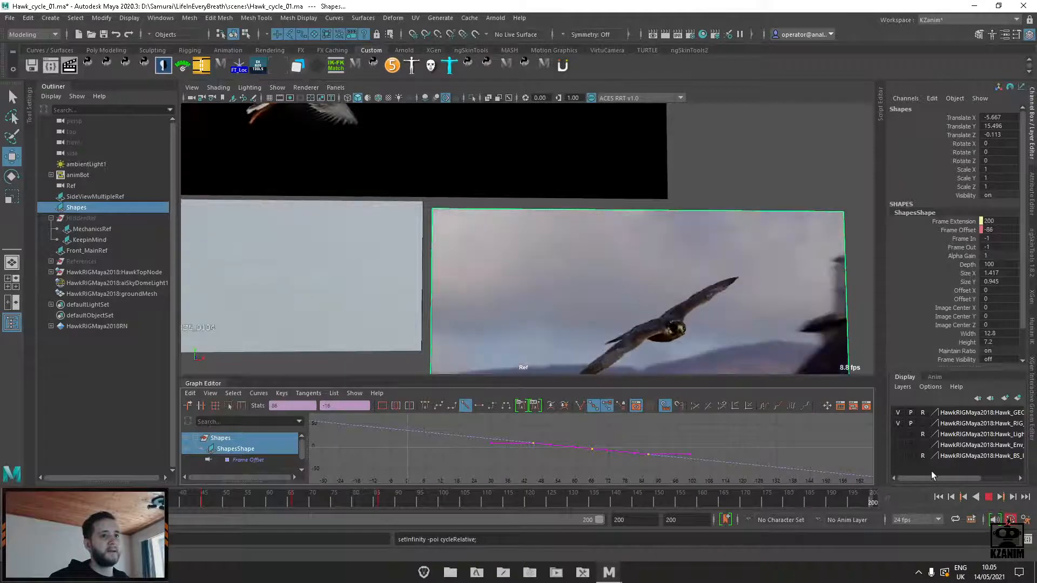
{"action": "left_click", "coordinate": [989, 497]}
{"action": "left_click", "coordinate": [765, 189]}
{"action": "scroll", "coordinate": [765, 189], "scroll_direction": "down", "scroll_amount": 4}
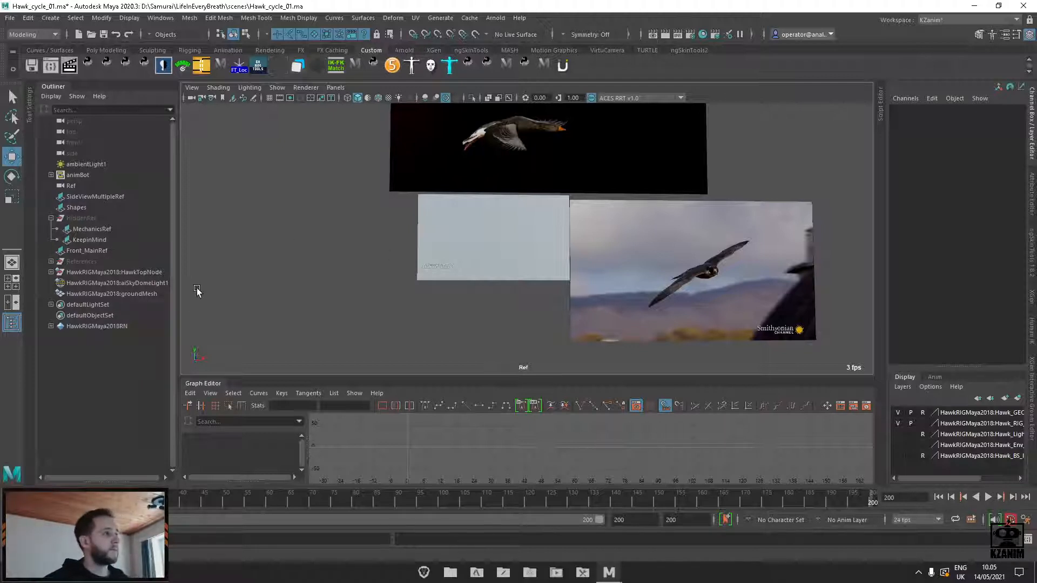
Take the MechanicsRef image plane out of the hidden reference group in the Outliner, placing it at the top level below Shapes
{"action": "left_click", "coordinate": [104, 232]}
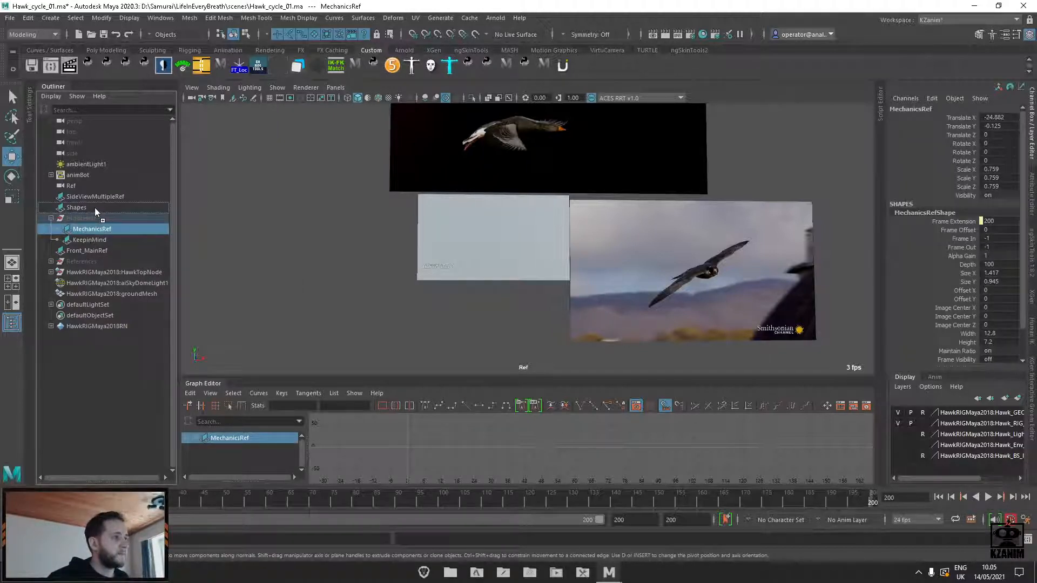
{"action": "left_click_drag", "start_coordinate": [96, 210], "coordinate": [95, 213]}
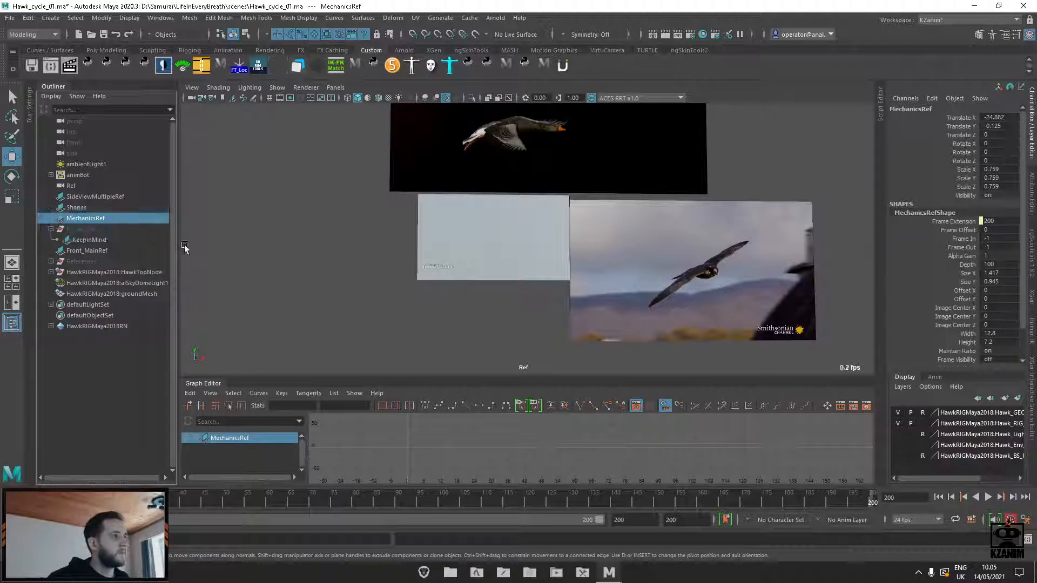
{"action": "scroll", "coordinate": [657, 248], "scroll_direction": "down", "scroll_amount": 3}
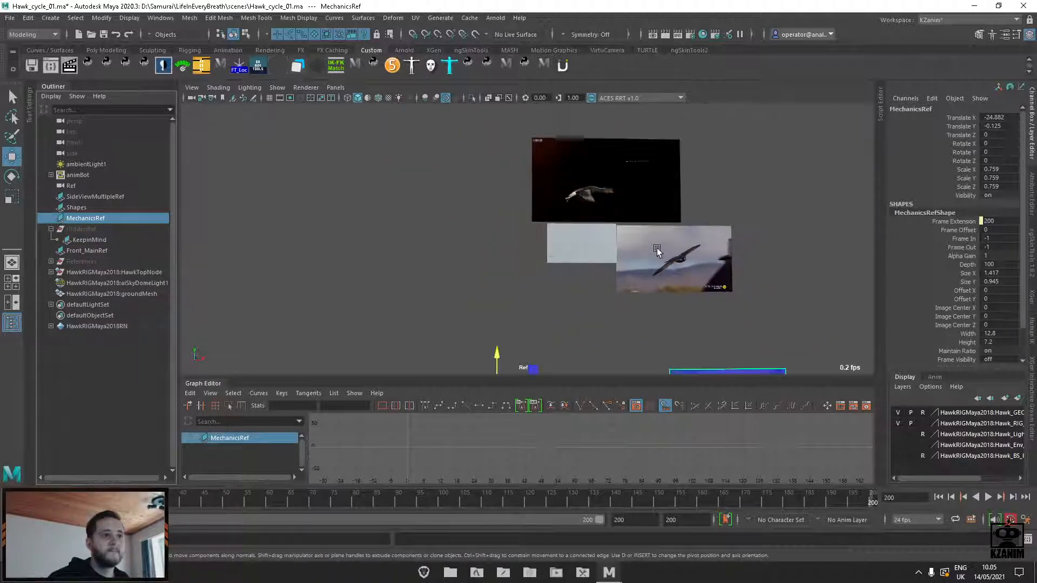
{"action": "scroll", "coordinate": [657, 248], "scroll_direction": "down", "scroll_amount": 1}
Switch MechanicsRef's Use Image Sequence off and on again, and raise the plane until it sits beside the Shapes reference
{"action": "left_click", "coordinate": [1033, 206]}
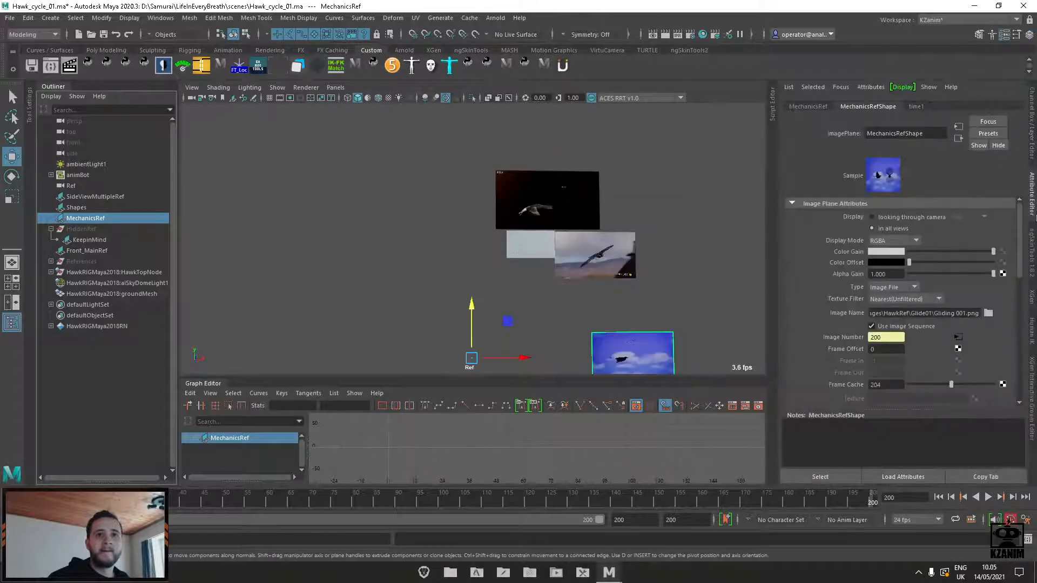
{"action": "left_click", "coordinate": [904, 324]}
{"action": "left_click", "coordinate": [904, 324]}
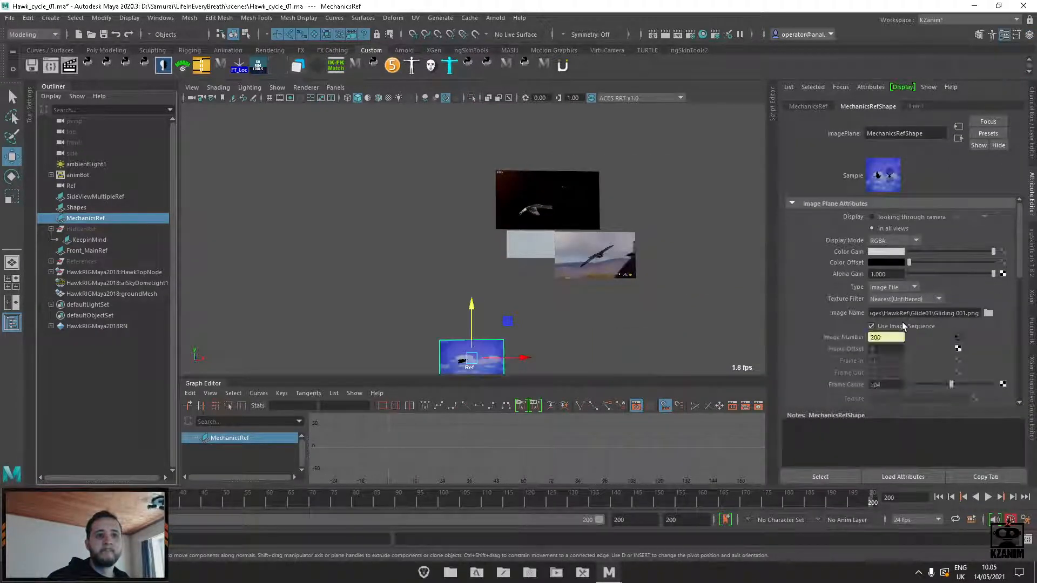
{"action": "left_click_drag", "start_coordinate": [473, 323], "coordinate": [471, 220]}
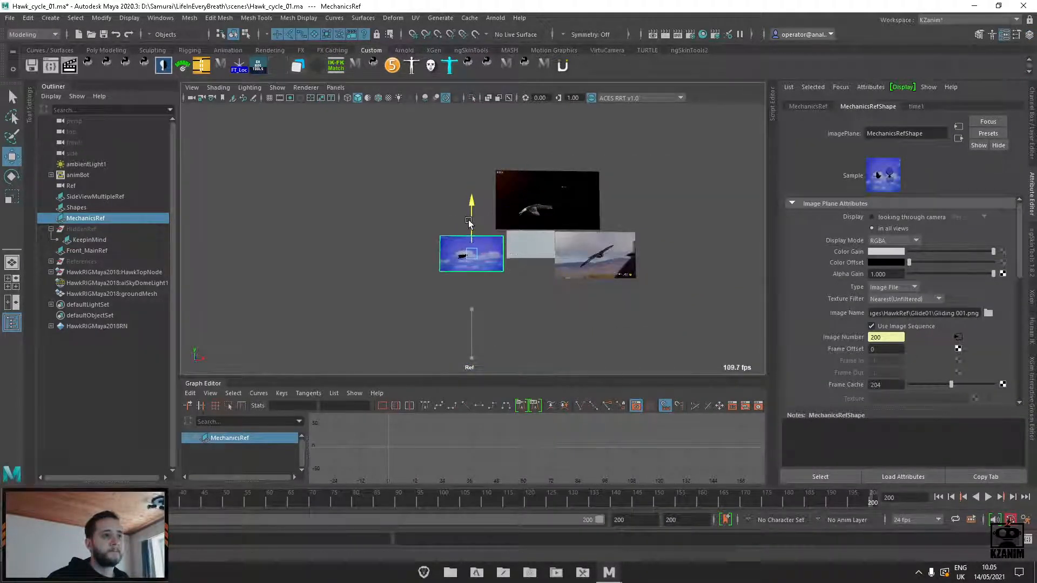
{"action": "scroll", "coordinate": [471, 219], "scroll_direction": "up", "scroll_amount": 5}
{"action": "scroll", "coordinate": [492, 252], "scroll_direction": "down", "scroll_amount": 1}
{"action": "middle_click_drag", "start_coordinate": [492, 252], "coordinate": [375, 184], "text": "alt"}
{"action": "scroll", "coordinate": [470, 177], "scroll_direction": "up", "scroll_amount": 2}
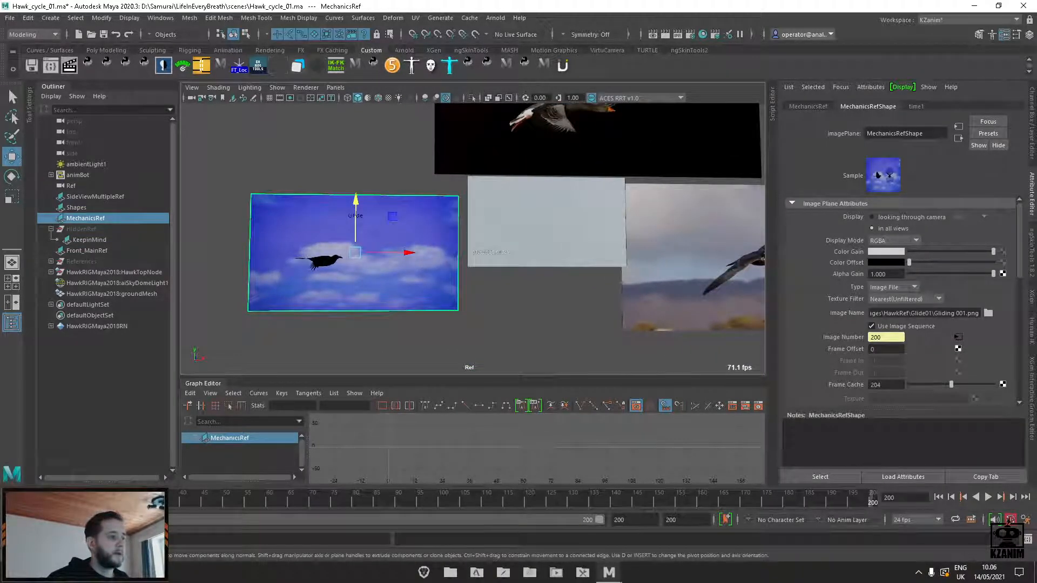
Play and scrub through the MechanicsRef glide sequence against the other references, stopping at frame 45
{"action": "key", "text": "alt+v"}
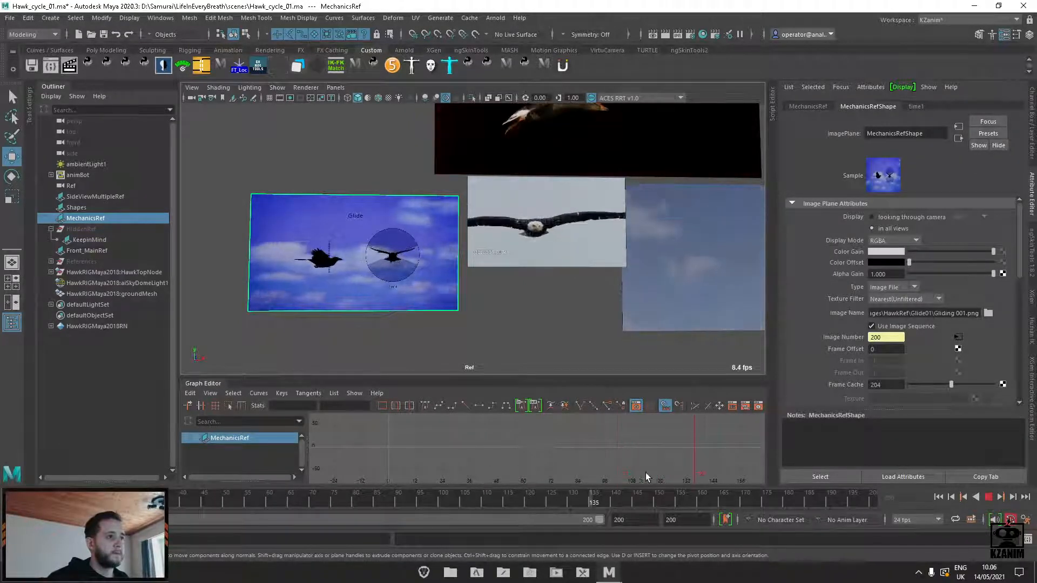
{"action": "left_click_drag", "start_coordinate": [795, 463], "coordinate": [450, 485]}
{"action": "left_click_drag", "start_coordinate": [335, 491], "coordinate": [281, 499]}
{"action": "key", "text": "alt+v"}
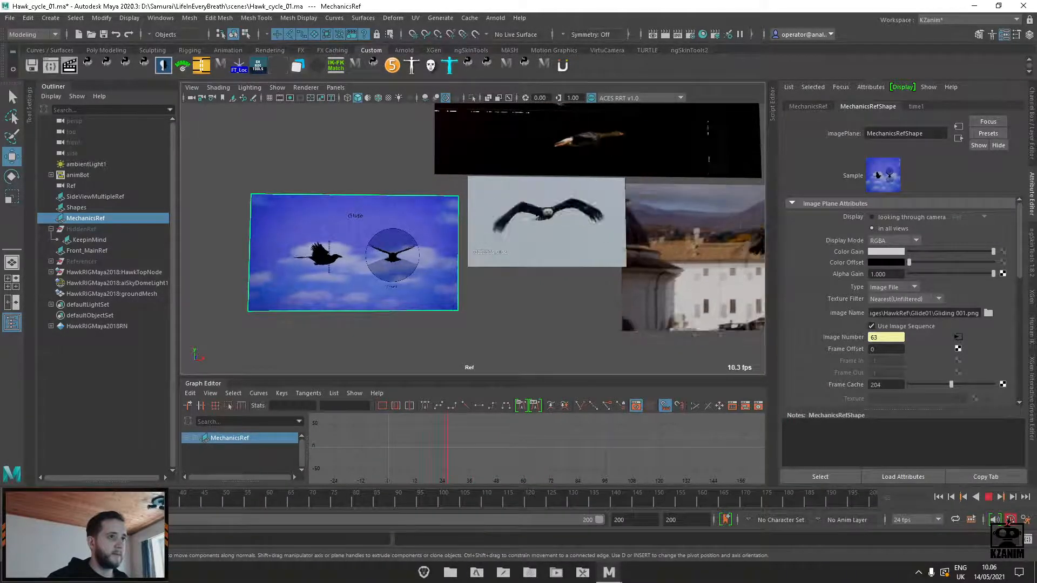
{"action": "left_click", "coordinate": [204, 499]}
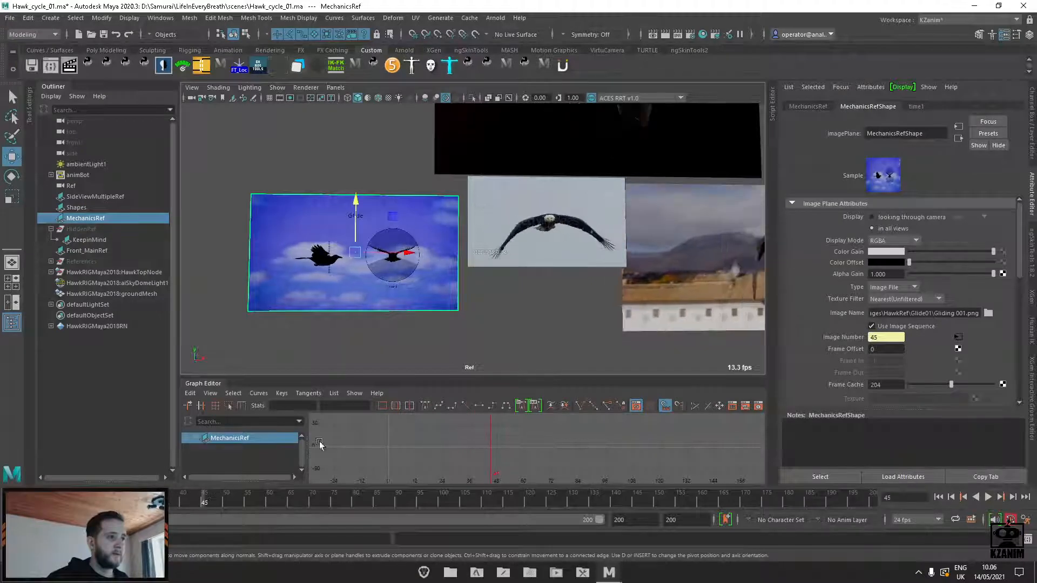
Set MechanicsRef's Frame Offset to 23 at frame 45 to match the wing pose of the Shapes reference
{"action": "left_click", "coordinate": [1032, 162]}
{"action": "left_click", "coordinate": [967, 231]}
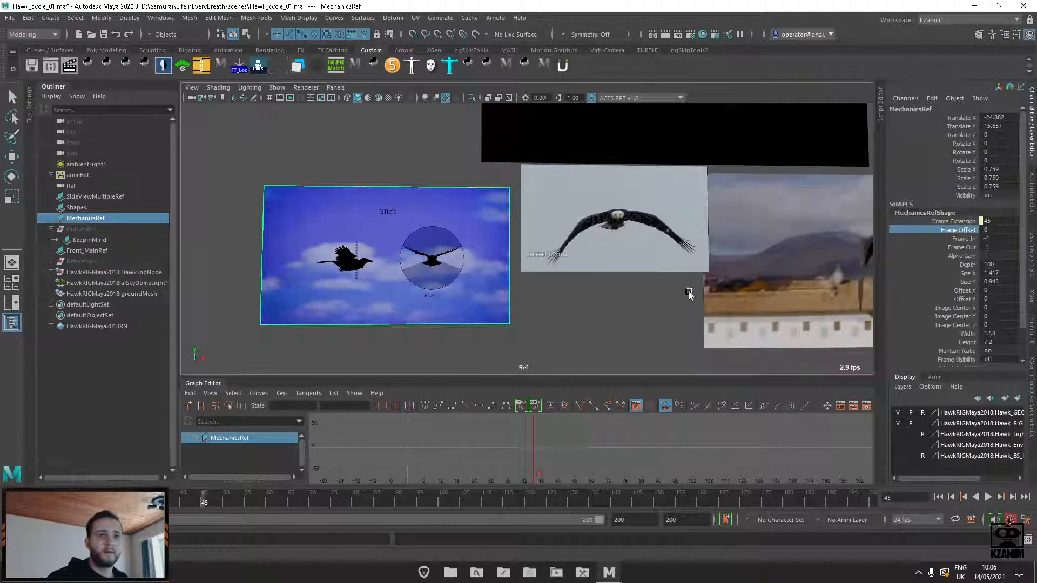
{"action": "mouse_move", "coordinate": [689, 294]}
{"action": "middle_mouse_down"}
{"action": "mouse_move", "coordinate": [609, 297]}
{"action": "mouse_move", "coordinate": [721, 292]}
{"action": "mouse_move", "coordinate": [707, 294]}
{"action": "middle_mouse_up"}
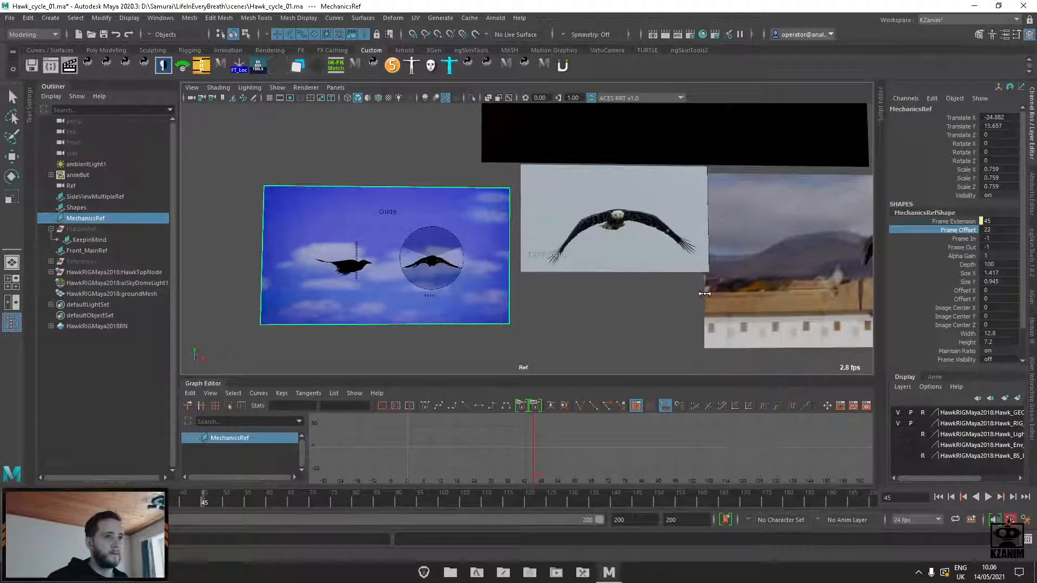
{"action": "middle_click_drag", "start_coordinate": [705, 294], "coordinate": [703, 293]}
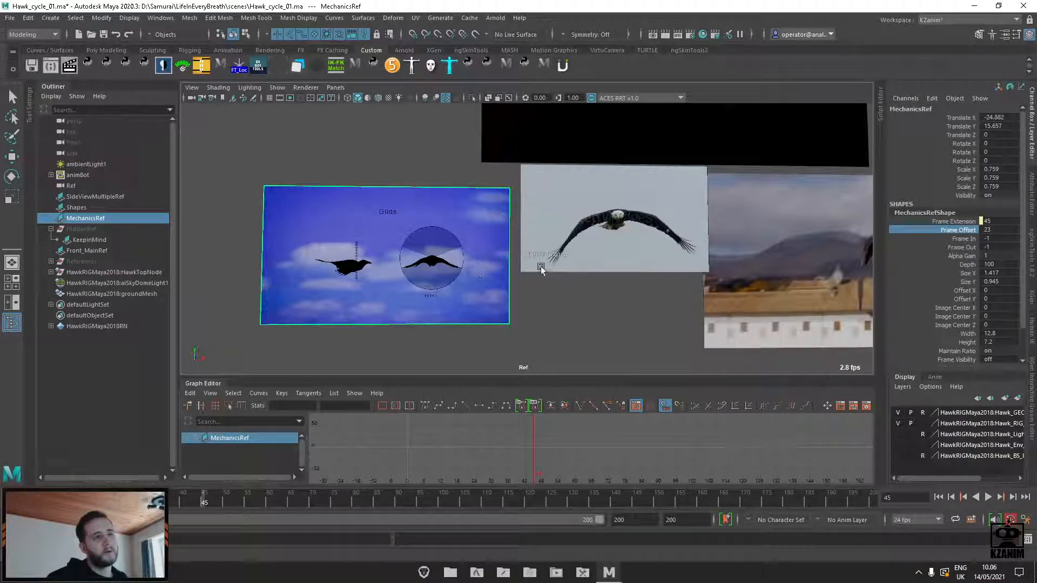
Compare the downstroke frames, set MechanicsRef's Frame Offset to 26 at frame 43 and key that channel
{"action": "left_click_drag", "start_coordinate": [210, 495], "coordinate": [189, 489]}
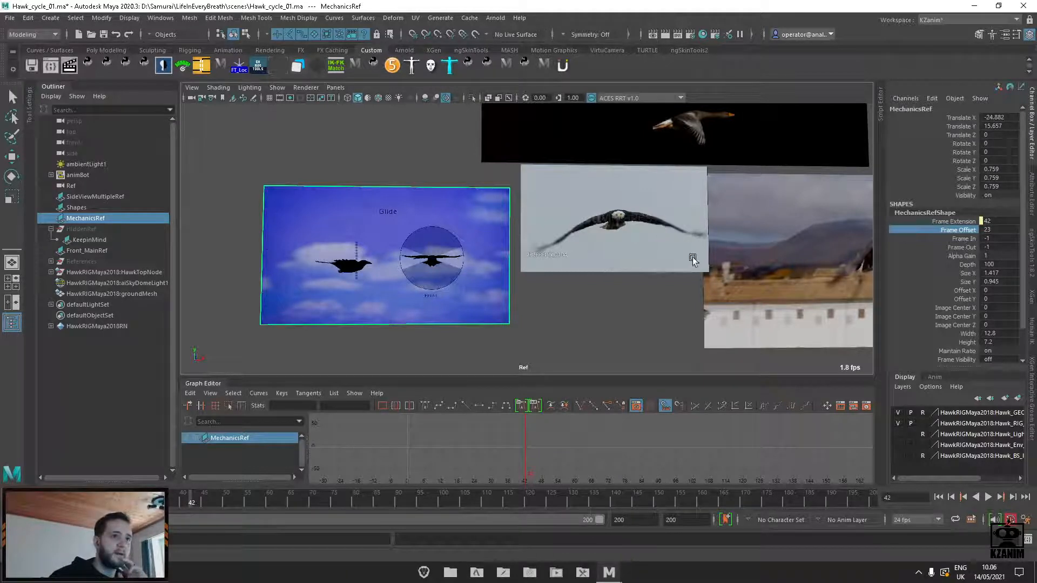
{"action": "key", "text": "alt+v"}
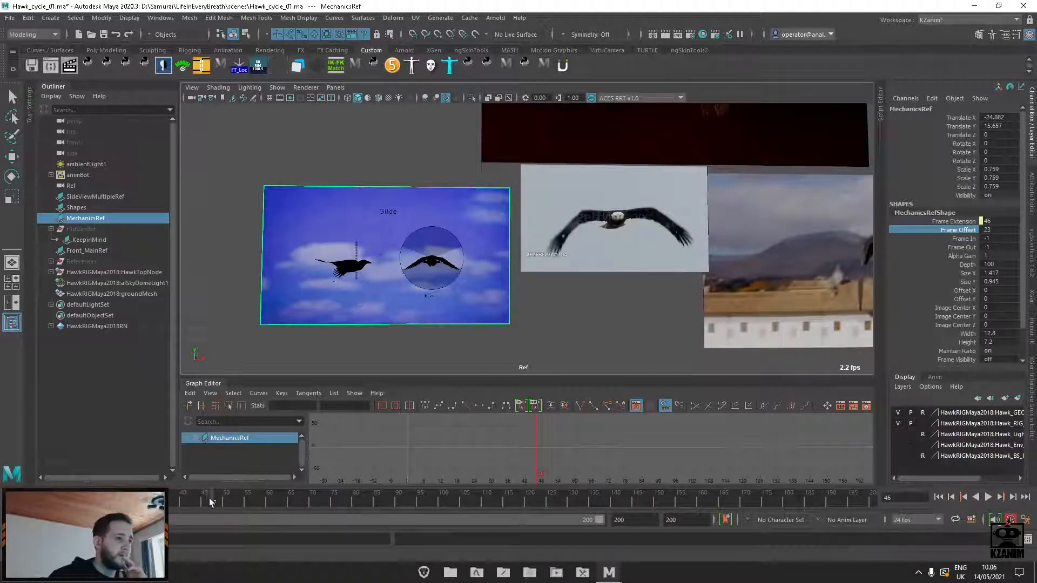
{"action": "left_click_drag", "start_coordinate": [209, 502], "coordinate": [196, 500]}
{"action": "middle_click_drag", "start_coordinate": [563, 346], "coordinate": [573, 346]}
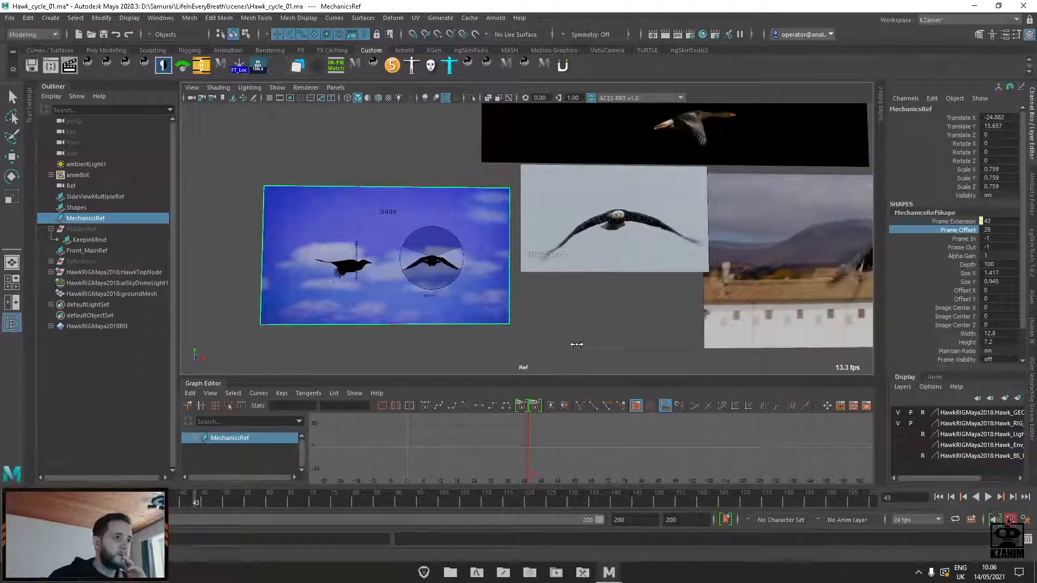
{"action": "key", "text": "alt+v"}
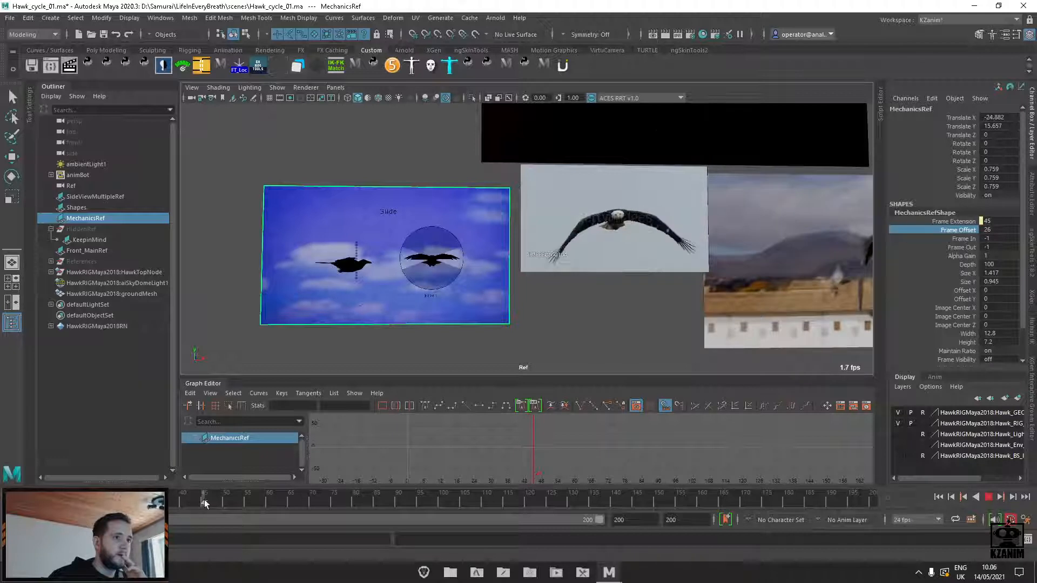
{"action": "left_click_drag", "start_coordinate": [214, 499], "coordinate": [194, 500]}
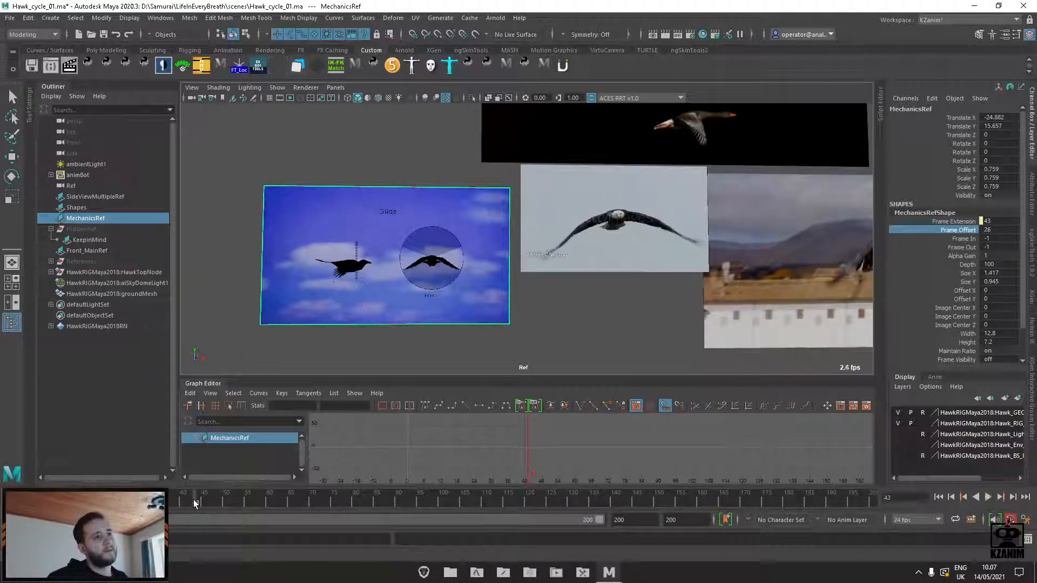
{"action": "right_click", "coordinate": [960, 229]}
{"action": "left_click", "coordinate": [958, 250]}
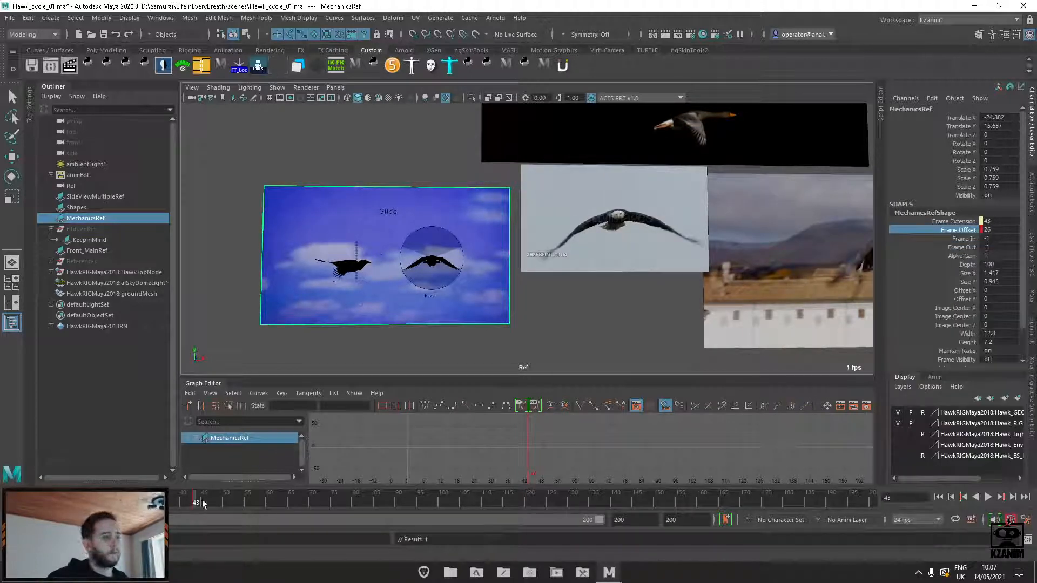
Key MechanicsRef's Frame Offset at 20 on frame 53 and at 15 on frame 64 to follow the Shapes wingbeat
{"action": "key", "text": "alt+v"}
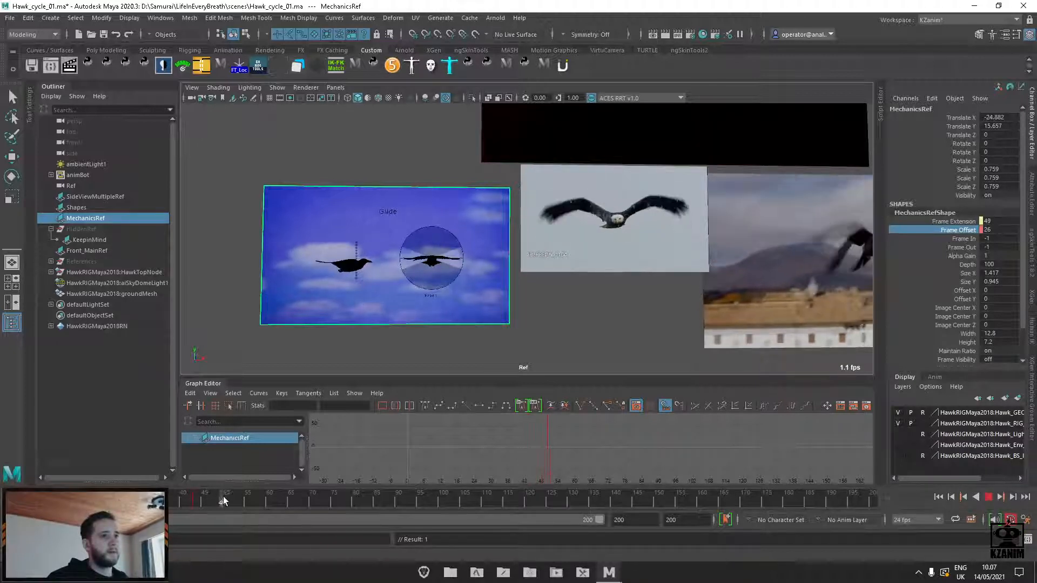
{"action": "key", "text": "alt+v"}
{"action": "middle_click_drag", "start_coordinate": [479, 369], "coordinate": [558, 319]}
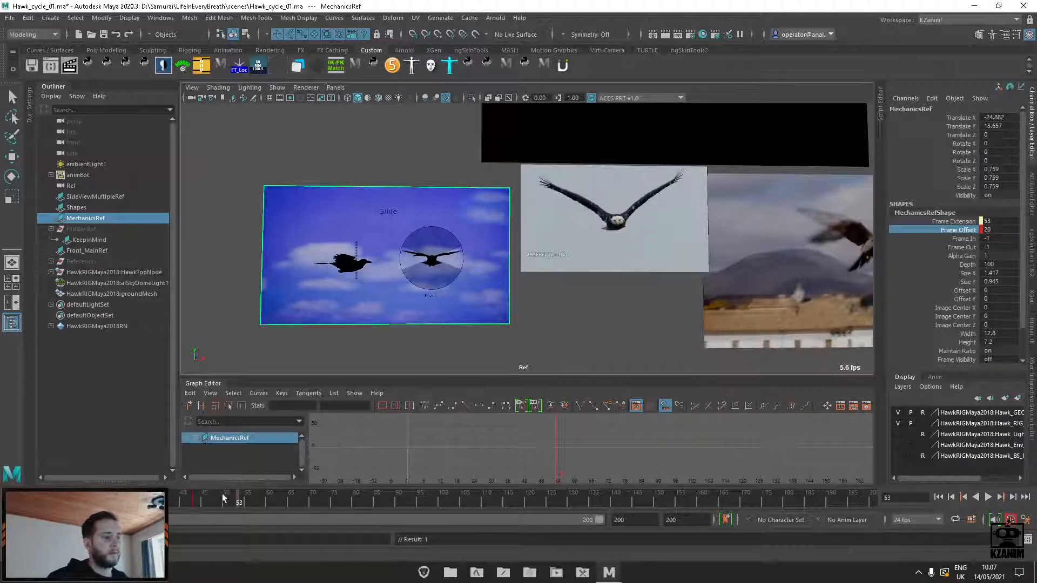
{"action": "left_click_drag", "start_coordinate": [199, 494], "coordinate": [268, 497]}
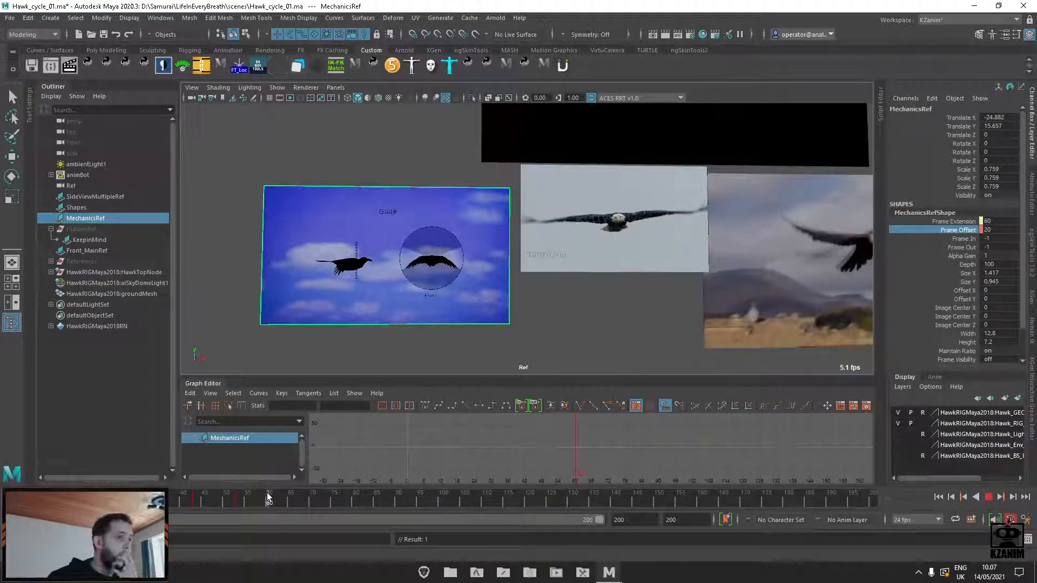
{"action": "left_click_drag", "start_coordinate": [267, 493], "coordinate": [285, 499]}
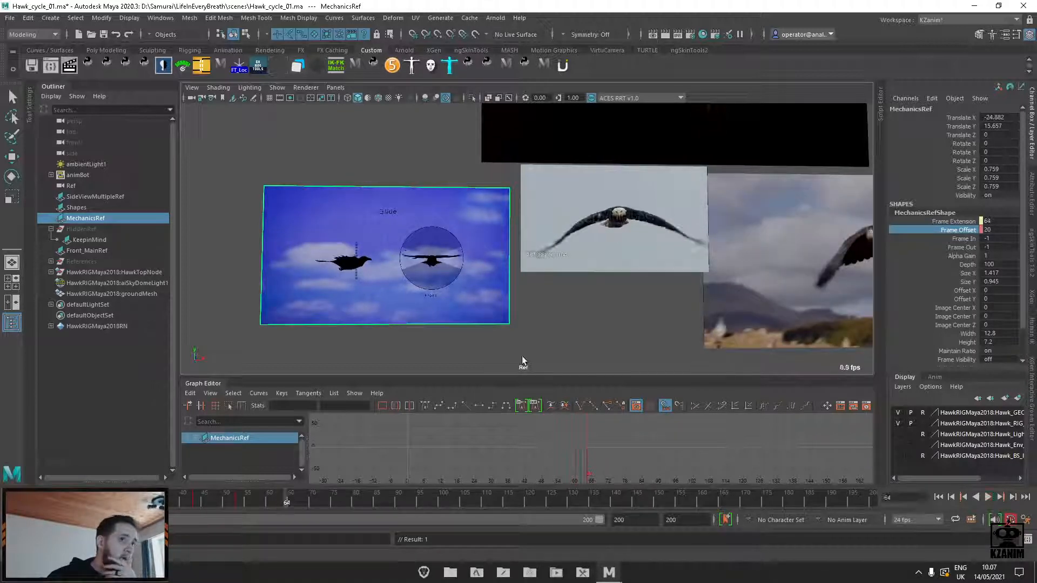
{"action": "middle_click_drag", "start_coordinate": [615, 282], "coordinate": [588, 288]}
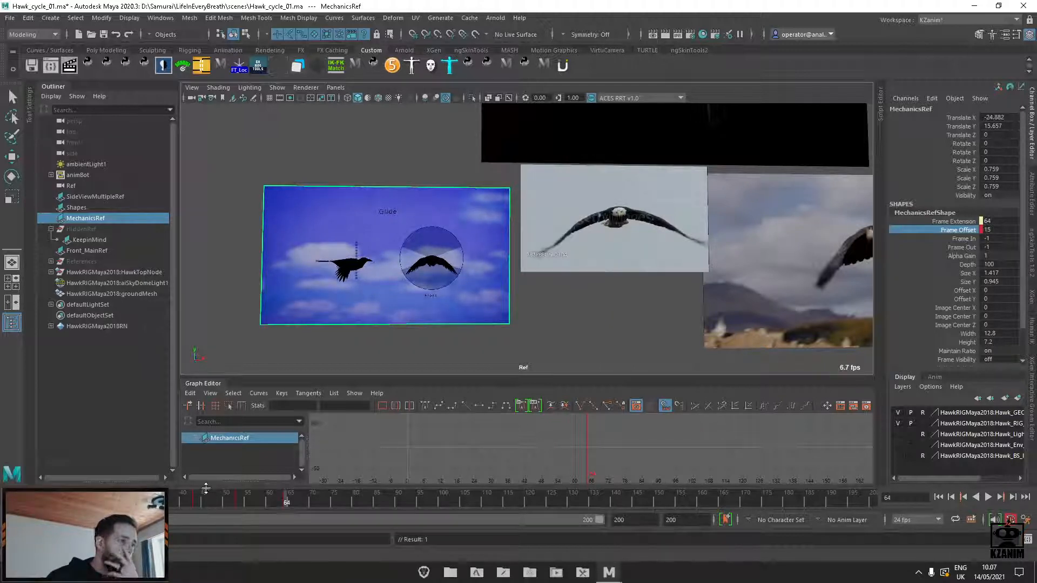
Key MechanicsRef's Frame Offset at 10 on frame 73 and at 1 on frame 87
{"action": "left_click_drag", "start_coordinate": [193, 500], "coordinate": [324, 498]}
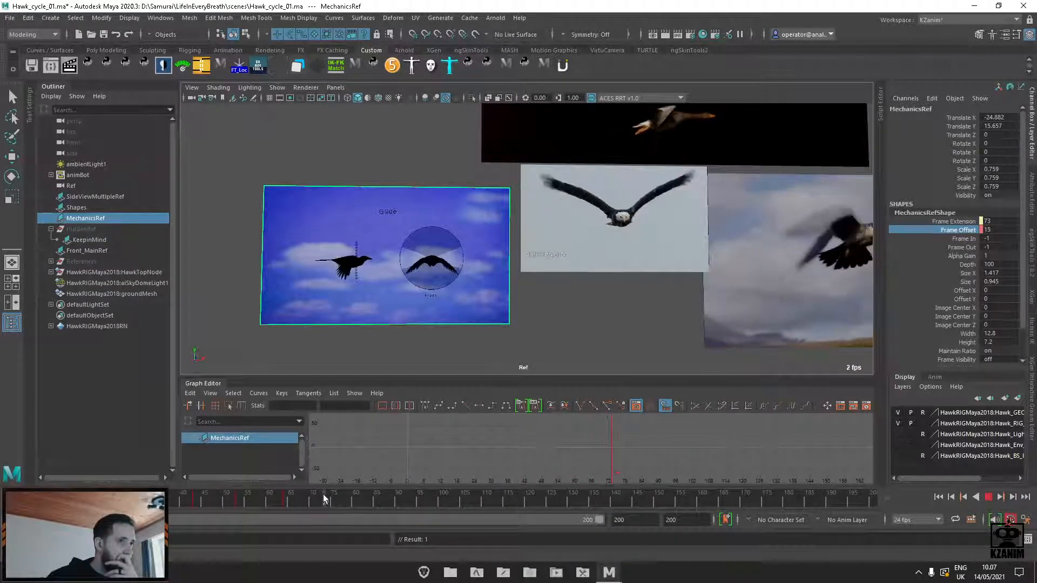
{"action": "middle_click_drag", "start_coordinate": [606, 296], "coordinate": [578, 300]}
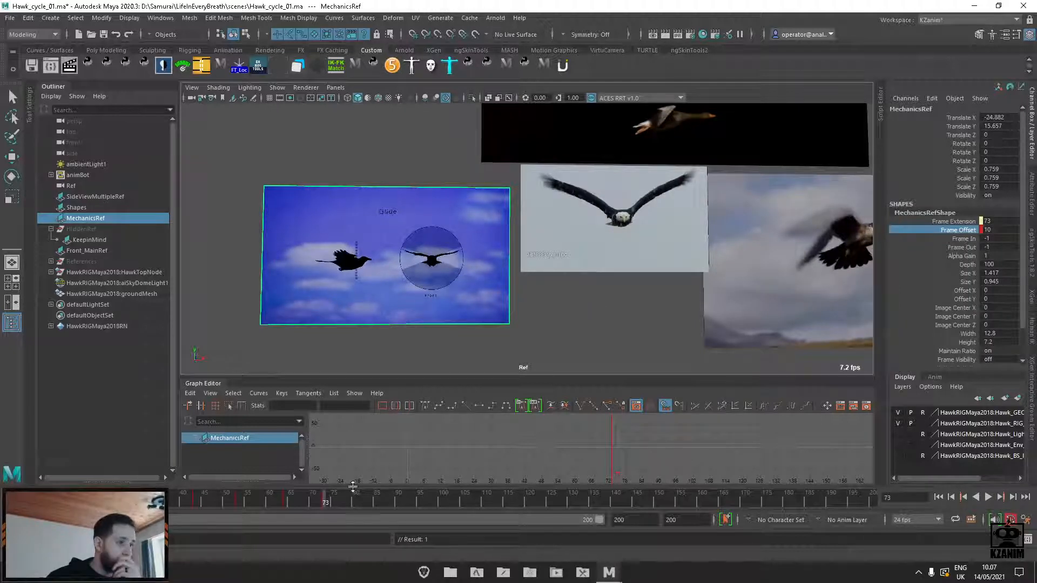
{"action": "left_click_drag", "start_coordinate": [325, 502], "coordinate": [388, 495]}
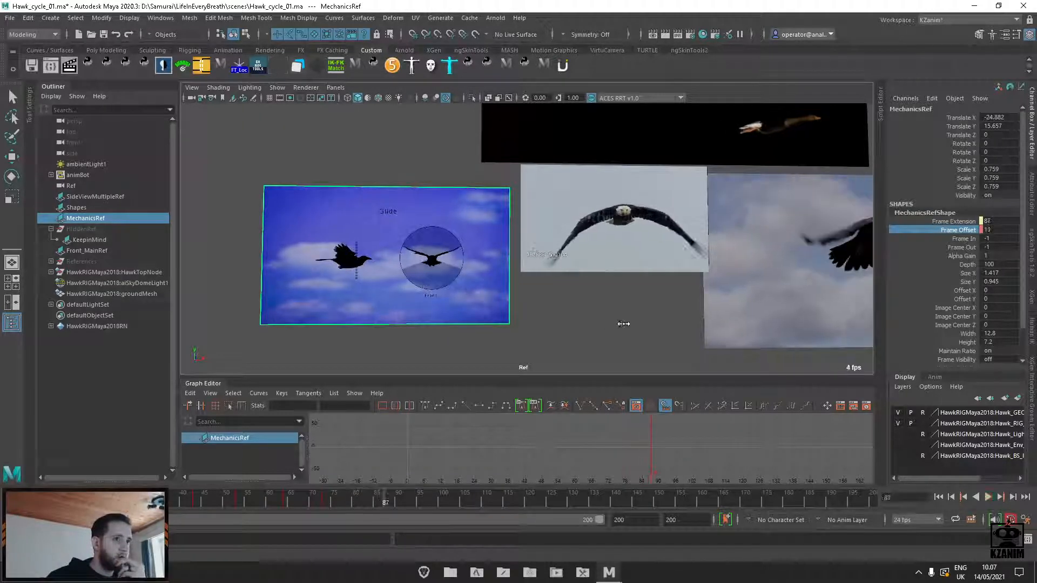
{"action": "middle_click_drag", "start_coordinate": [623, 323], "coordinate": [559, 323]}
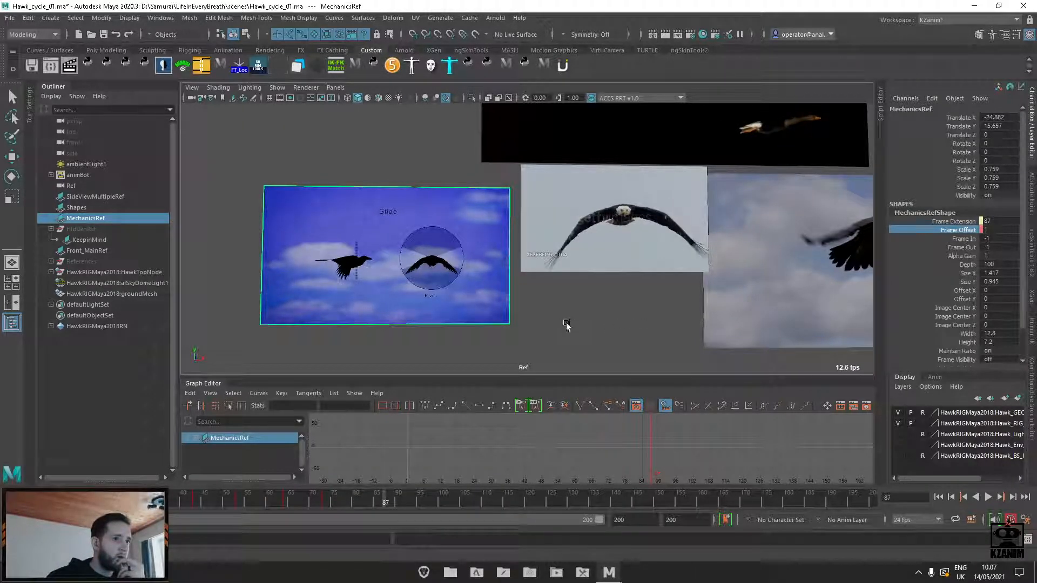
Play on to frame 98 and key MechanicsRef's Frame Offset at -3 there
{"action": "key", "text": "alt+v"}
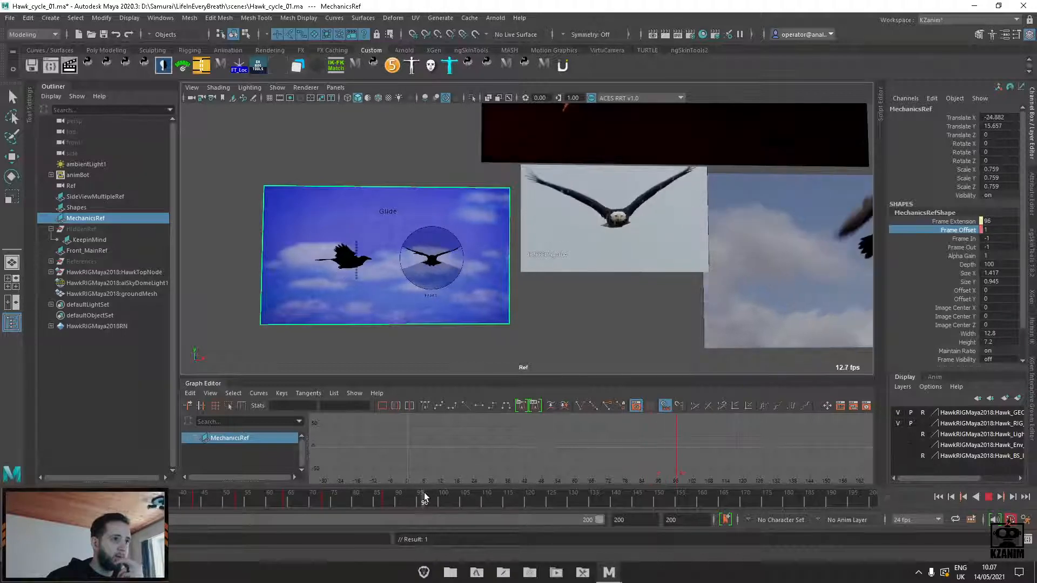
{"action": "left_click", "coordinate": [433, 497]}
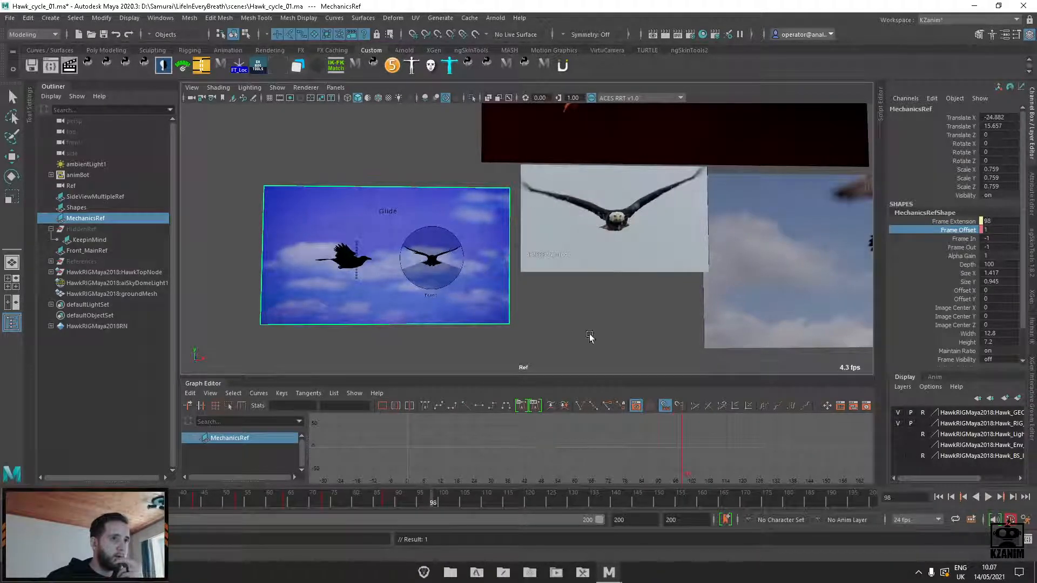
{"action": "middle_click_drag", "start_coordinate": [572, 327], "coordinate": [565, 321]}
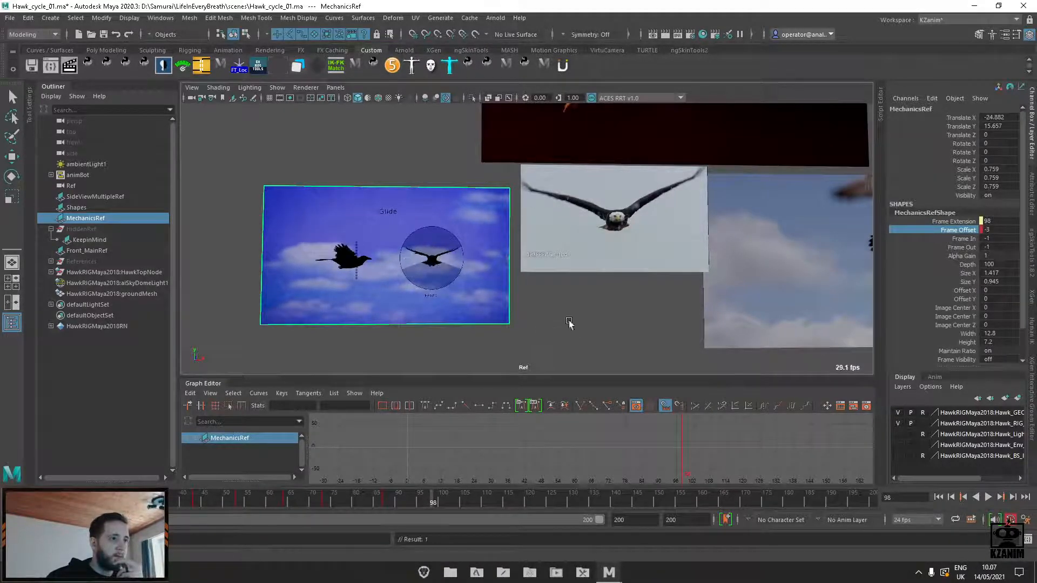
Frame MechanicsRef's Frame Offset curve in the Graph Editor and give all its keys linear tangents
{"action": "key", "text": "a"}
{"action": "key", "text": "w"}
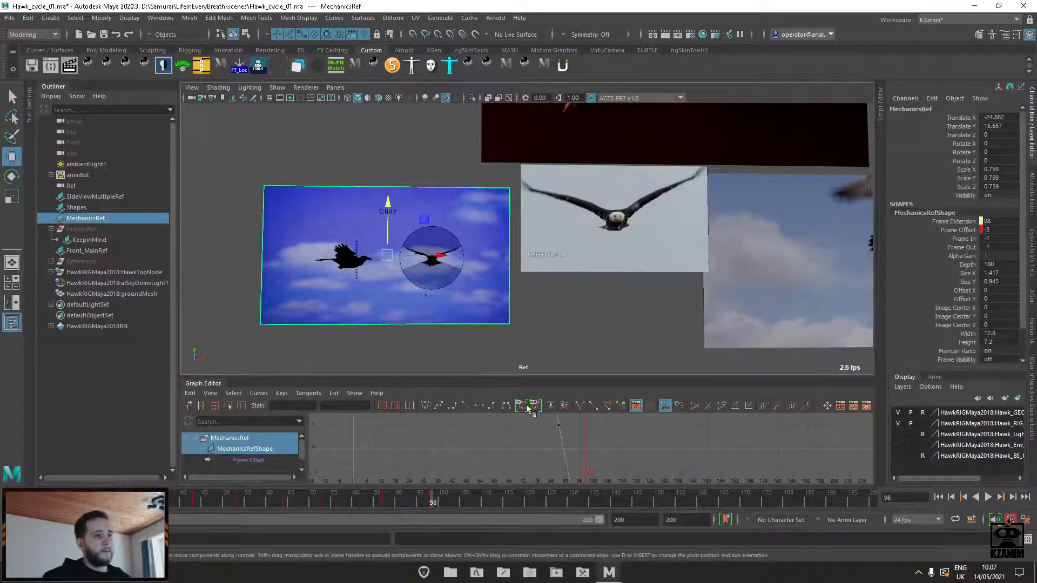
{"action": "key", "text": "f"}
{"action": "key", "text": "f"}
{"action": "scroll", "coordinate": [588, 447], "scroll_direction": "down", "scroll_amount": 5}
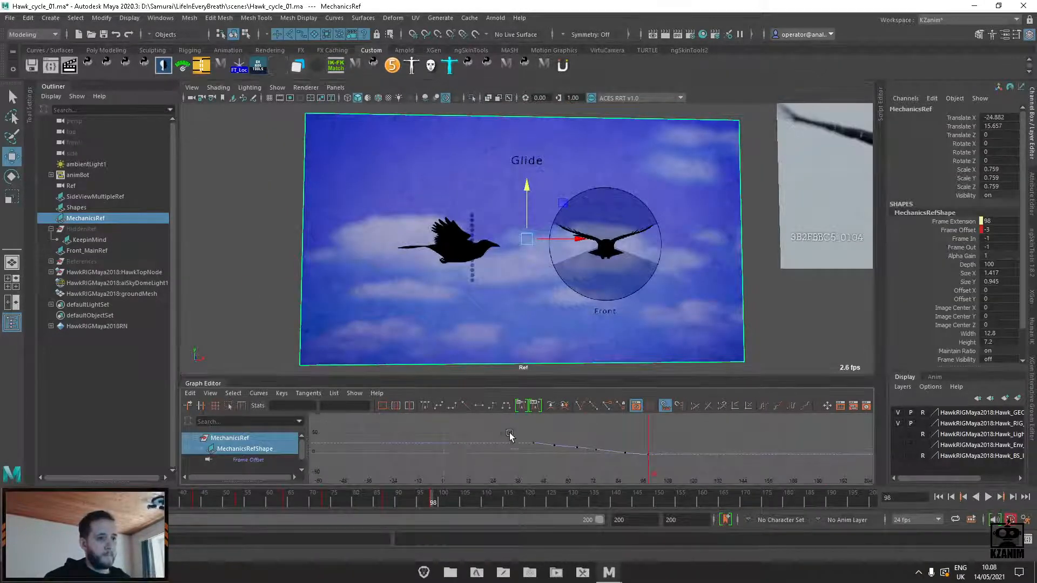
{"action": "left_click_drag", "start_coordinate": [509, 432], "coordinate": [488, 418]}
{"action": "left_click", "coordinate": [463, 406]}
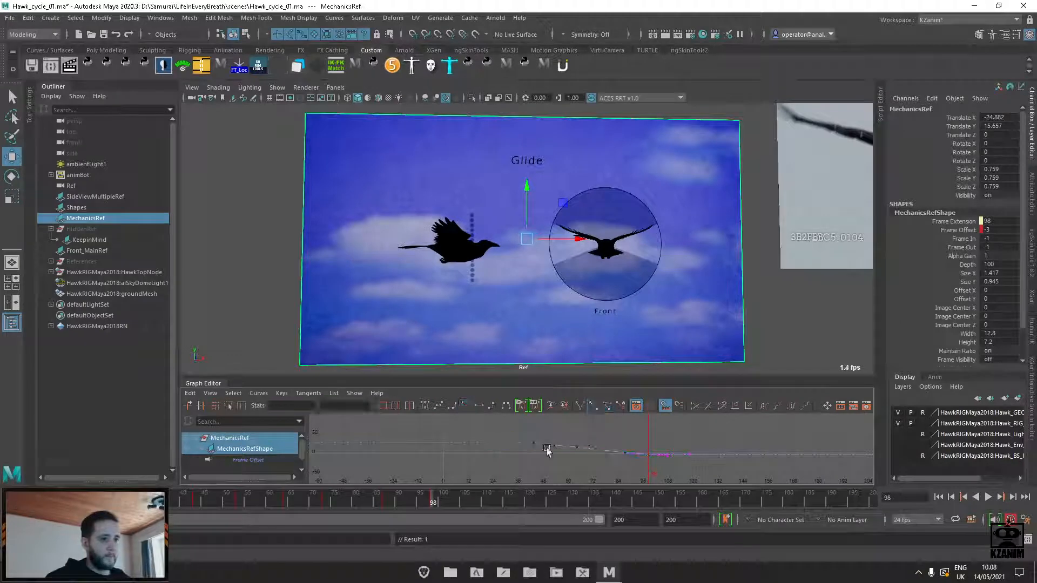
{"action": "scroll", "coordinate": [589, 460], "scroll_direction": "up", "scroll_amount": 5}
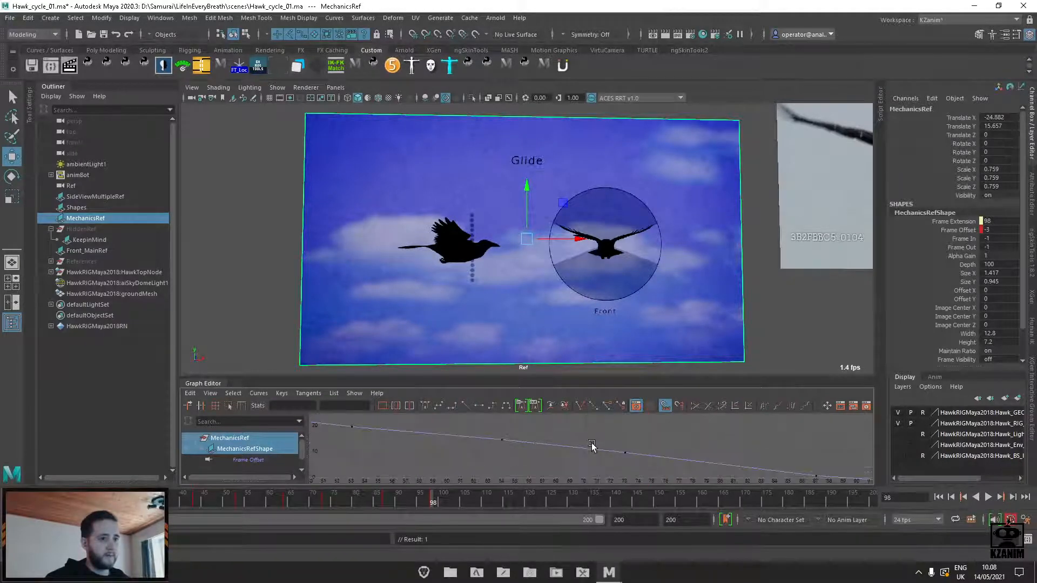
Delete MechanicsRef's Frame Offset keys at frames 53 and 73 from the curve in the Graph Editor
{"action": "scroll", "coordinate": [587, 452], "scroll_direction": "down", "scroll_amount": 2}
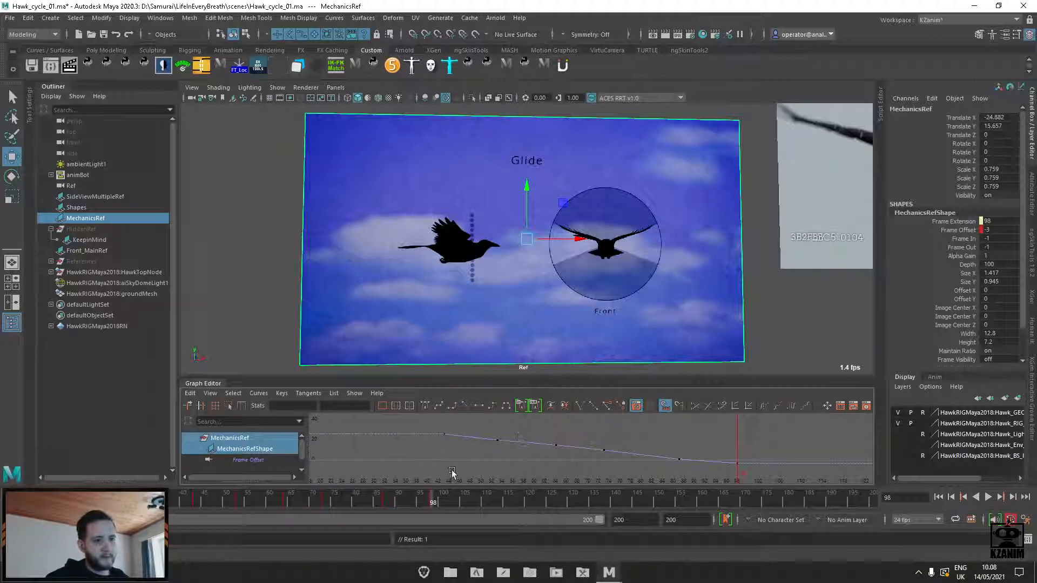
{"action": "left_click_drag", "start_coordinate": [452, 471], "coordinate": [460, 472]}
{"action": "left_click_drag", "start_coordinate": [226, 501], "coordinate": [242, 500]}
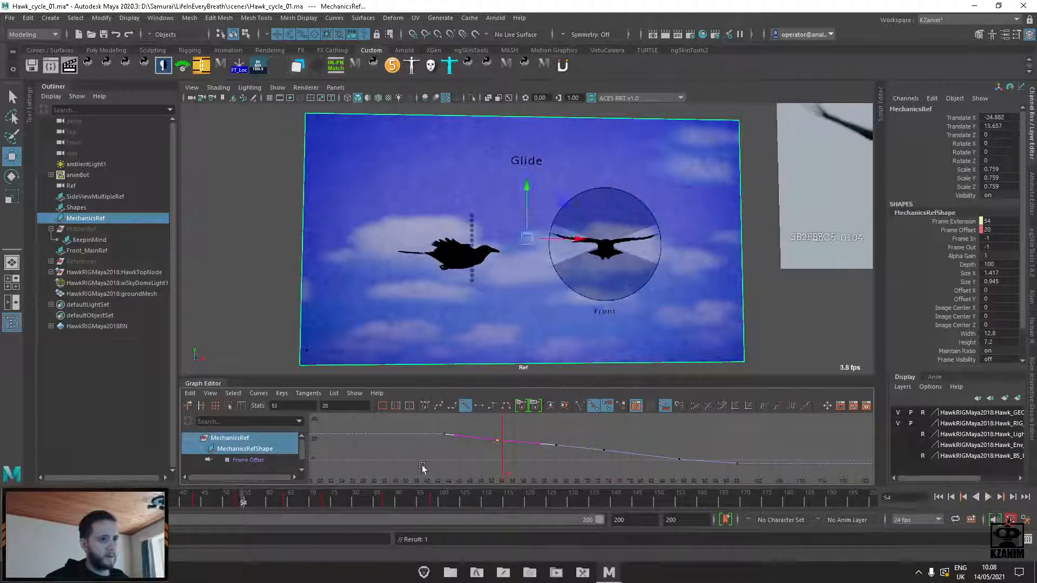
{"action": "left_click", "coordinate": [532, 460]}
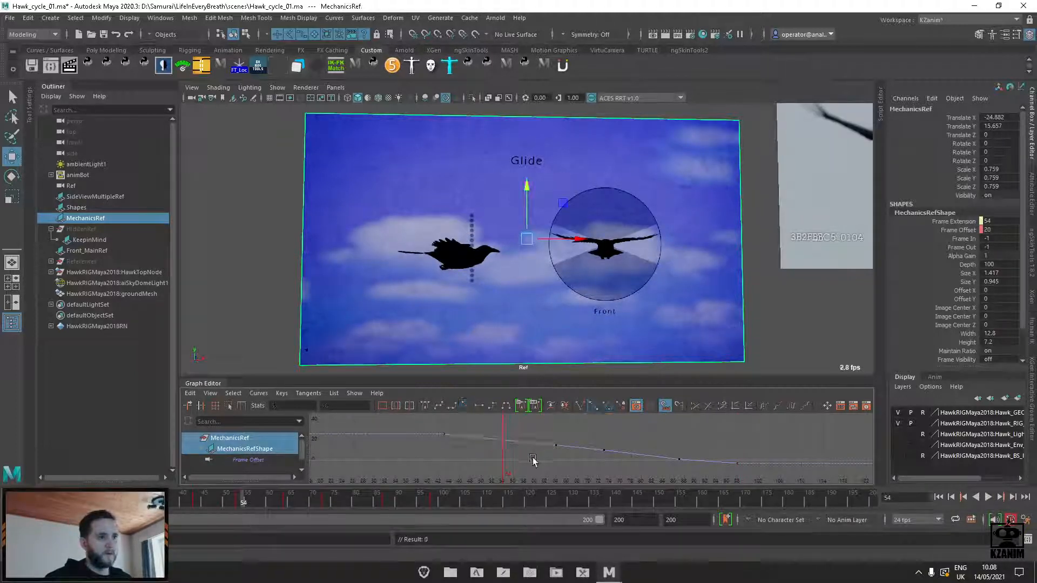
{"action": "left_click_drag", "start_coordinate": [573, 444], "coordinate": [634, 474]}
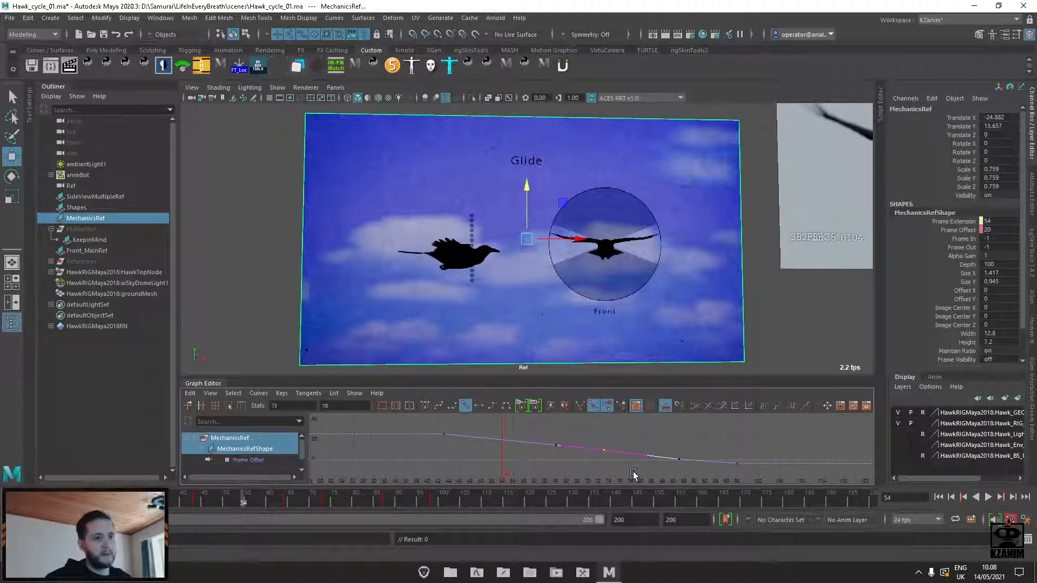
{"action": "left_click", "coordinate": [633, 472]}
Scrub through the timeline and play from frame 43 to compare MechanicsRef's wingbeat with the other bird references
{"action": "left_click_drag", "start_coordinate": [198, 499], "coordinate": [802, 508]}
{"action": "scroll", "coordinate": [749, 297], "scroll_direction": "down", "scroll_amount": 6}
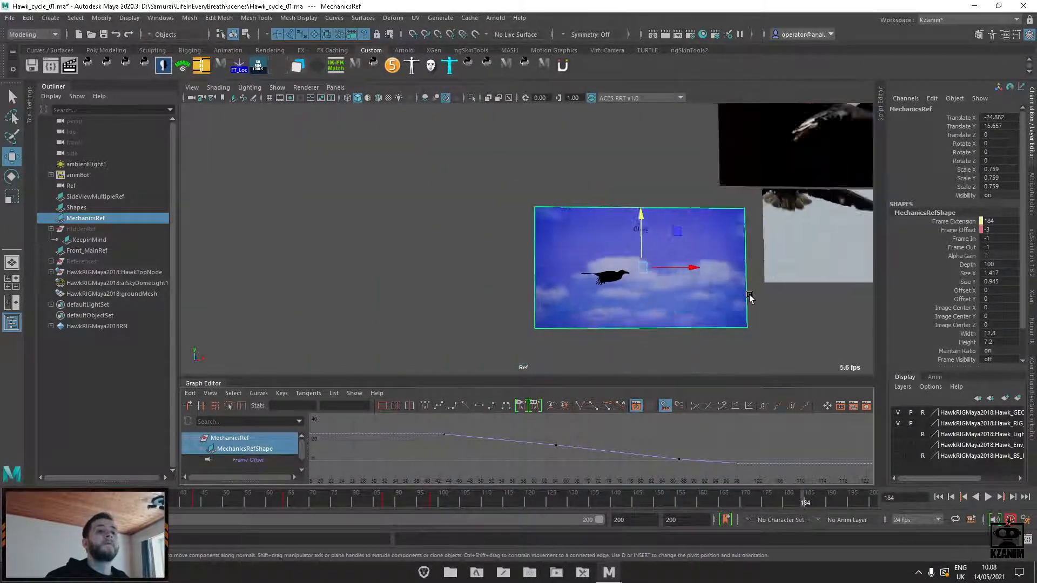
{"action": "left_click", "coordinate": [195, 498]}
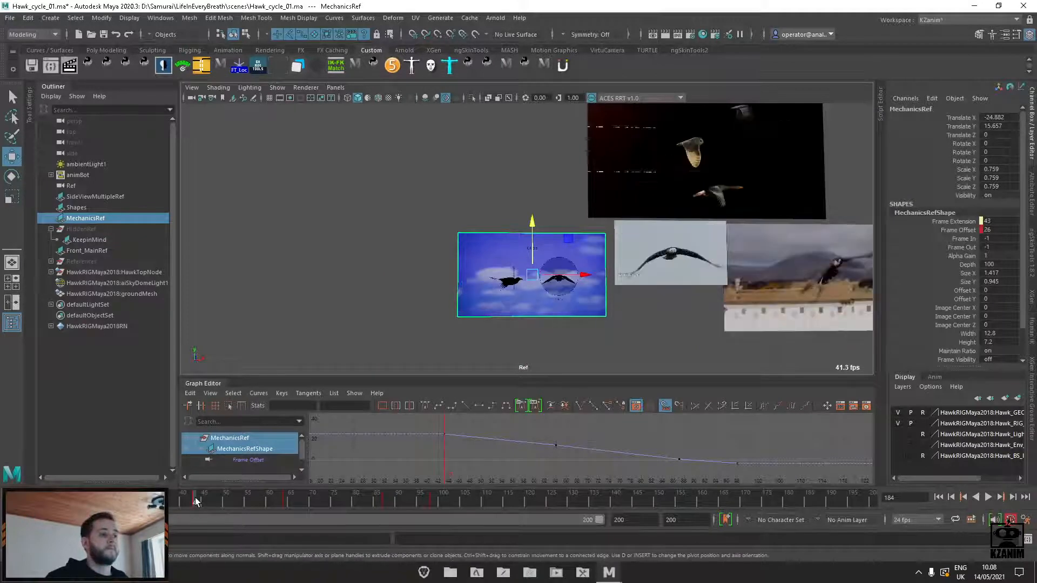
{"action": "key", "text": "alt+v"}
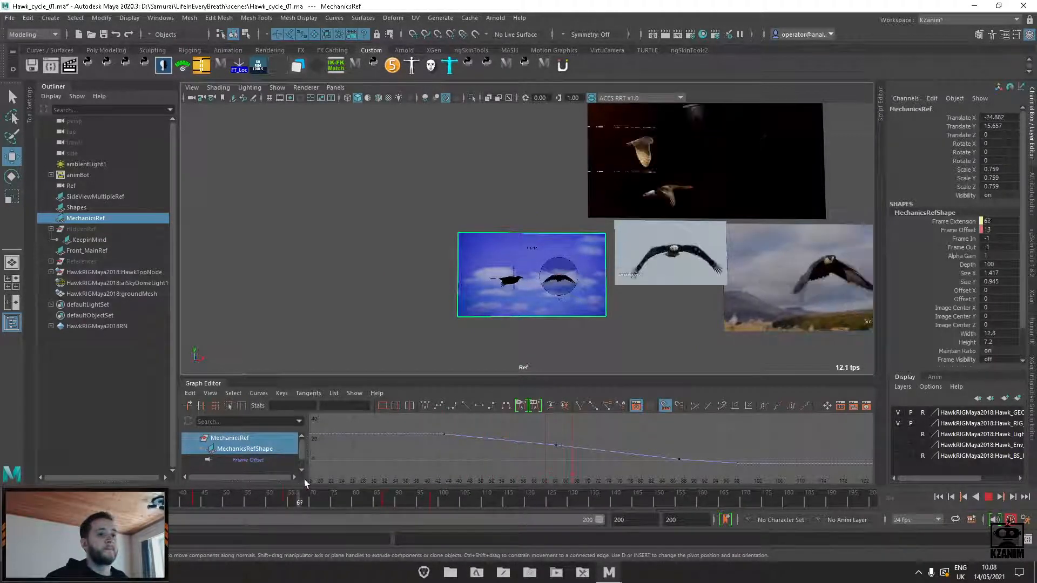
{"action": "key", "text": "alt+v"}
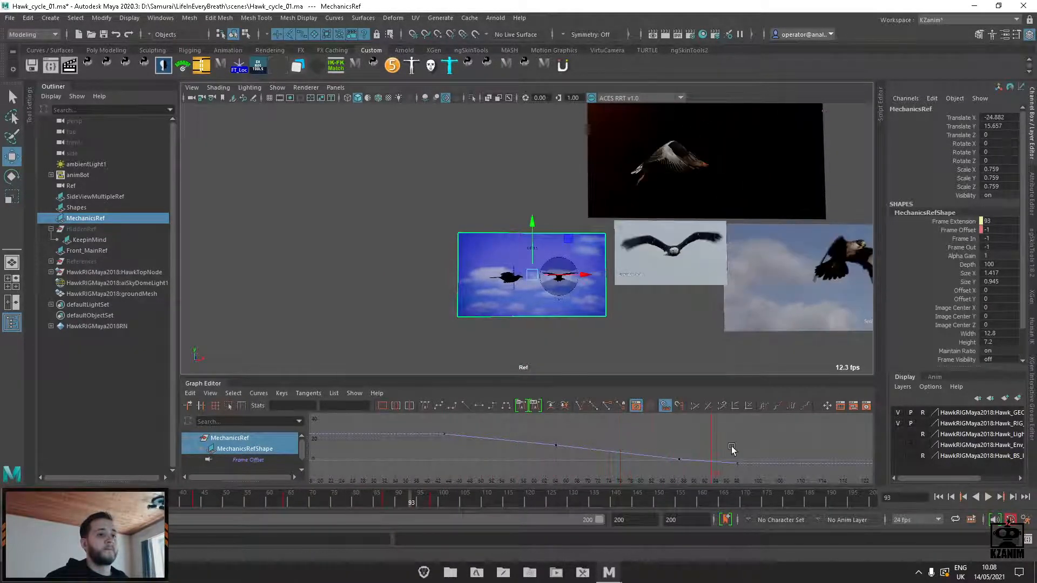
Lower MechanicsRef's Frame Offset key at frame 98 to about -5, checking the pose at frame 99
{"action": "left_click_drag", "start_coordinate": [732, 449], "coordinate": [749, 472]}
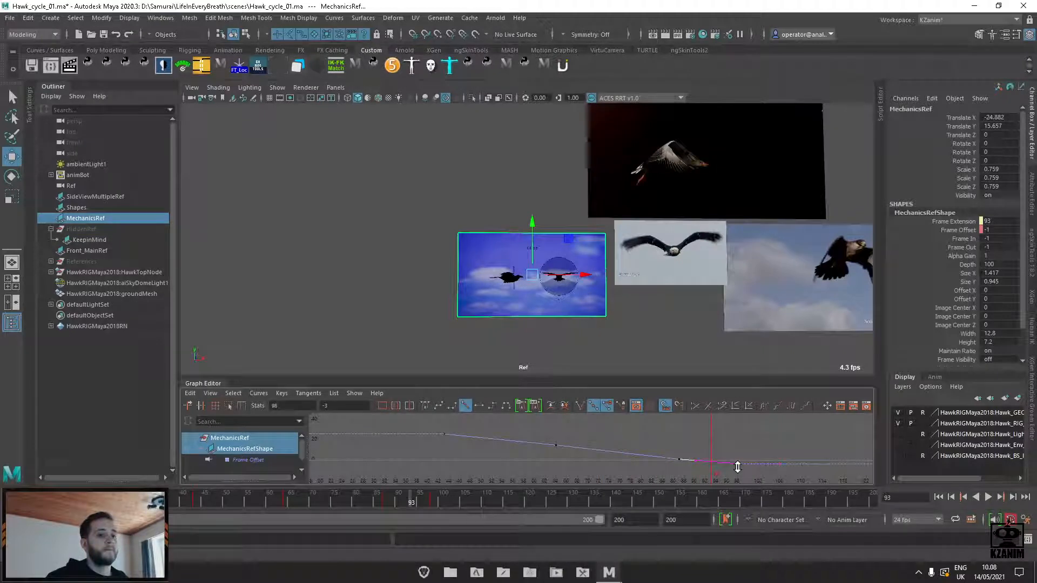
{"action": "left_click", "coordinate": [437, 502]}
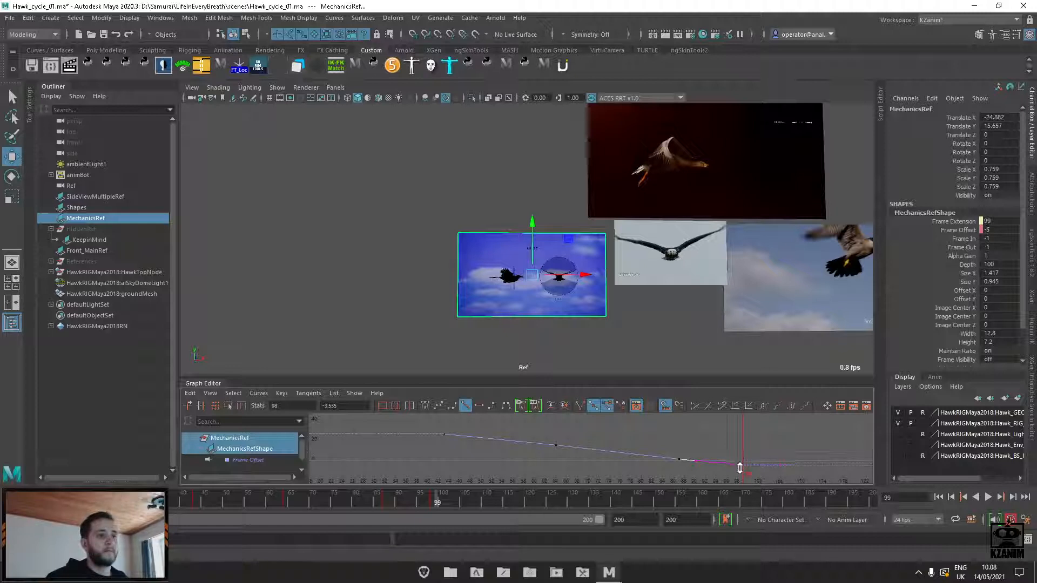
{"action": "left_click", "coordinate": [774, 449]}
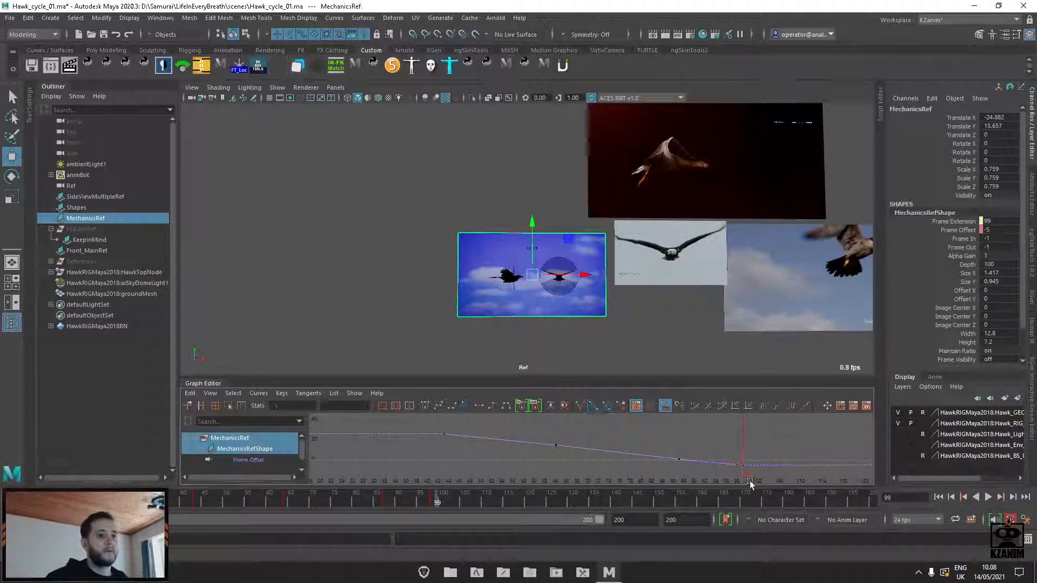
Set both the post infinity and pre infinity of MechanicsRef's Frame Offset curve to Cycle with Offset
{"action": "left_click_drag", "start_coordinate": [521, 458], "coordinate": [368, 419]}
{"action": "left_click", "coordinate": [263, 394]}
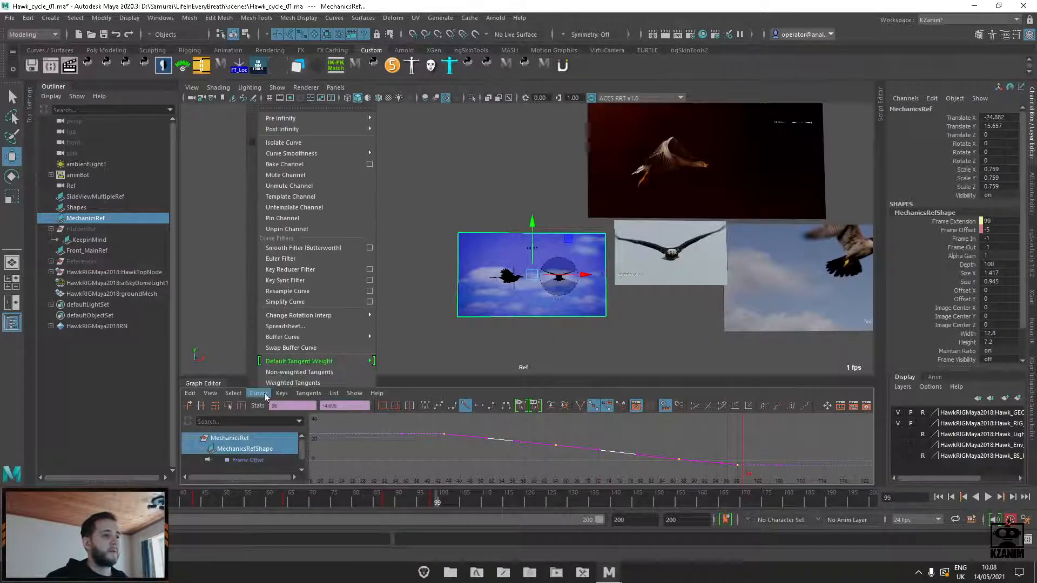
{"action": "left_click", "coordinate": [419, 138]}
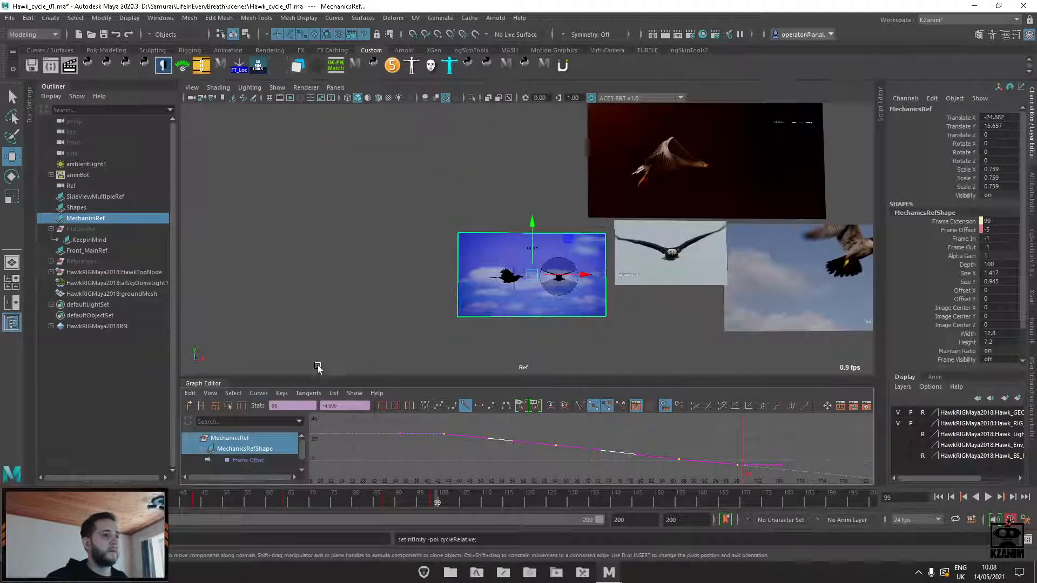
{"action": "left_click", "coordinate": [268, 394]}
{"action": "mouse_move", "coordinate": [325, 122]}
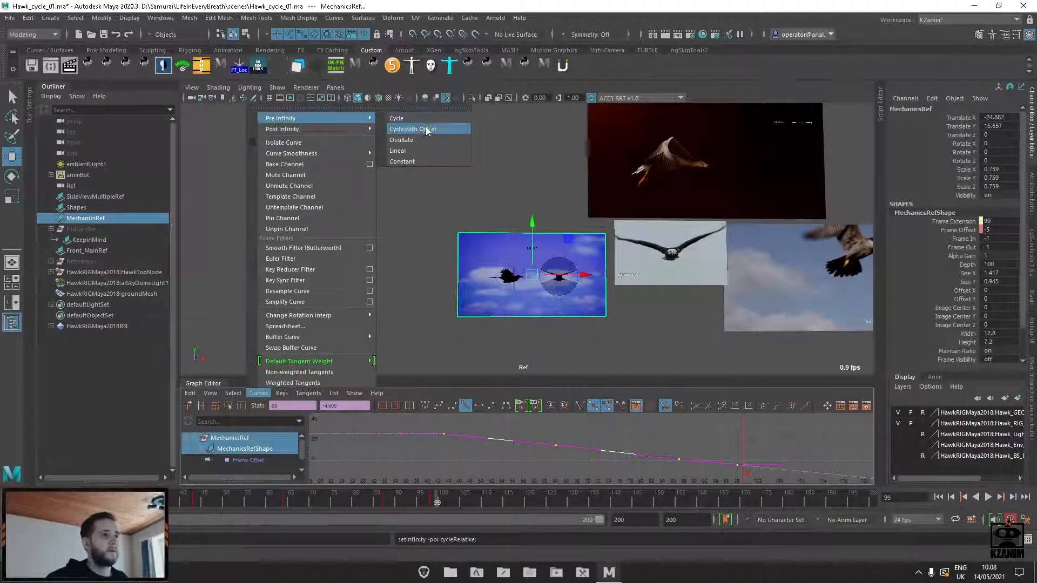
{"action": "left_click", "coordinate": [419, 127]}
Give all of MechanicsRef's Frame Offset keys spline tangents so the curve flows into its cycles
{"action": "left_click", "coordinate": [675, 436]}
{"action": "scroll", "coordinate": [406, 459], "scroll_direction": "down", "scroll_amount": 3}
{"action": "left_click_drag", "start_coordinate": [425, 431], "coordinate": [754, 490]}
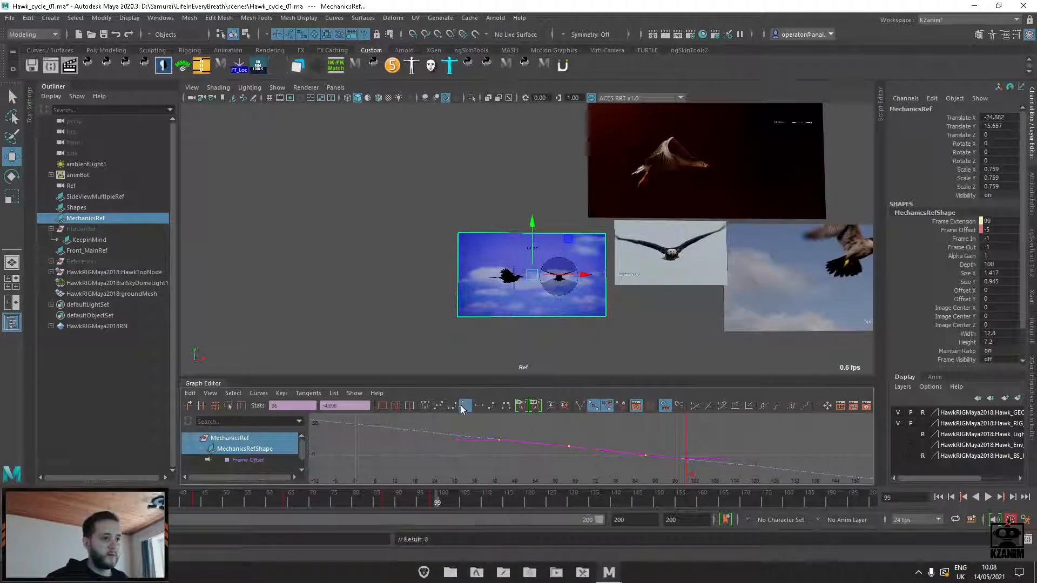
{"action": "left_click", "coordinate": [487, 438]}
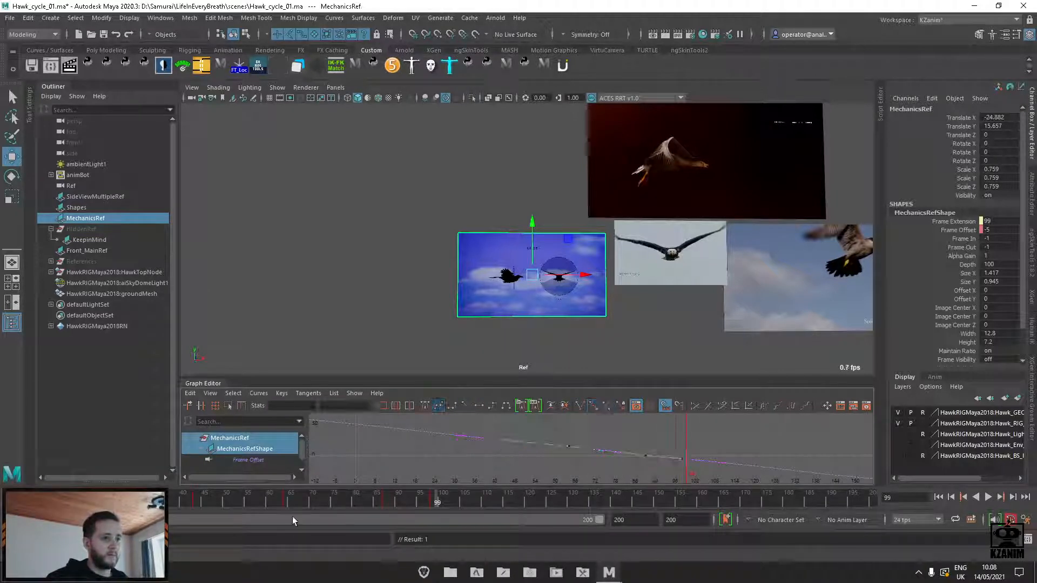
Play back and scrub the whole timeline to check that all visible bird references stay in sync
{"action": "left_click_drag", "start_coordinate": [186, 498], "coordinate": [43, 498]}
{"action": "key", "text": "alt+v"}
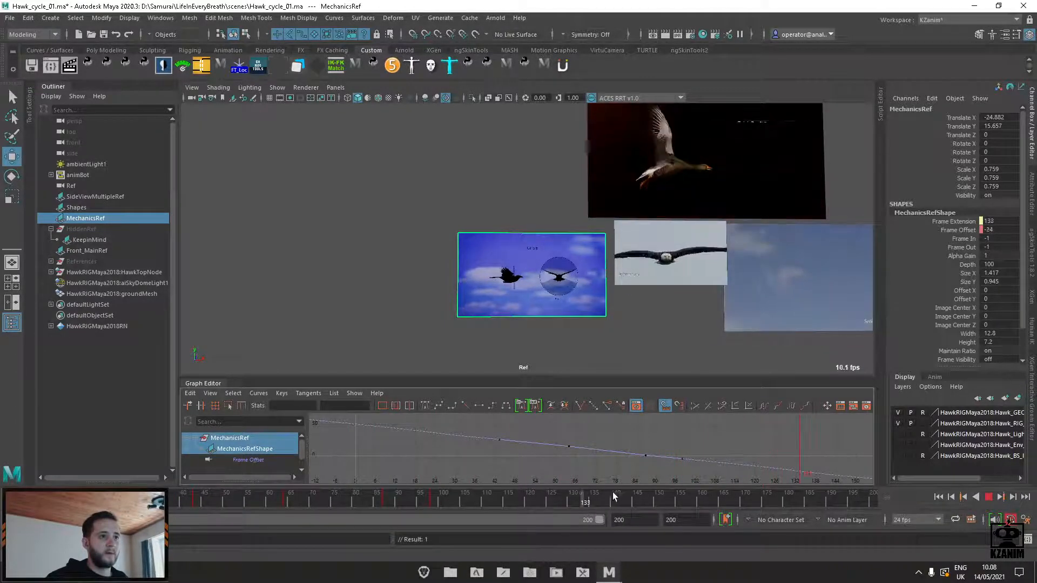
{"action": "key", "text": "alt+v"}
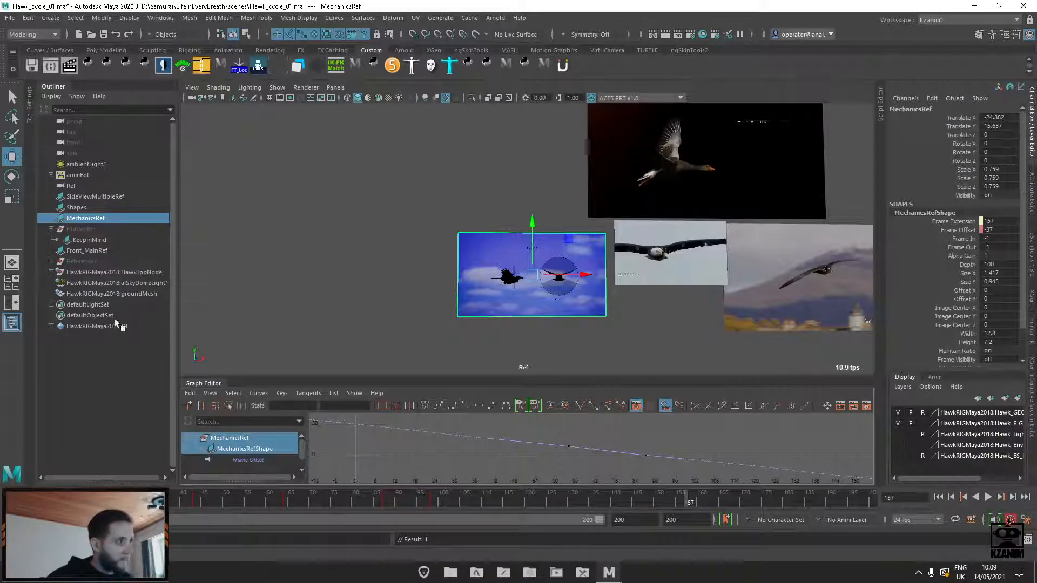
{"action": "left_click", "coordinate": [702, 328]}
{"action": "key", "text": "alt+v"}
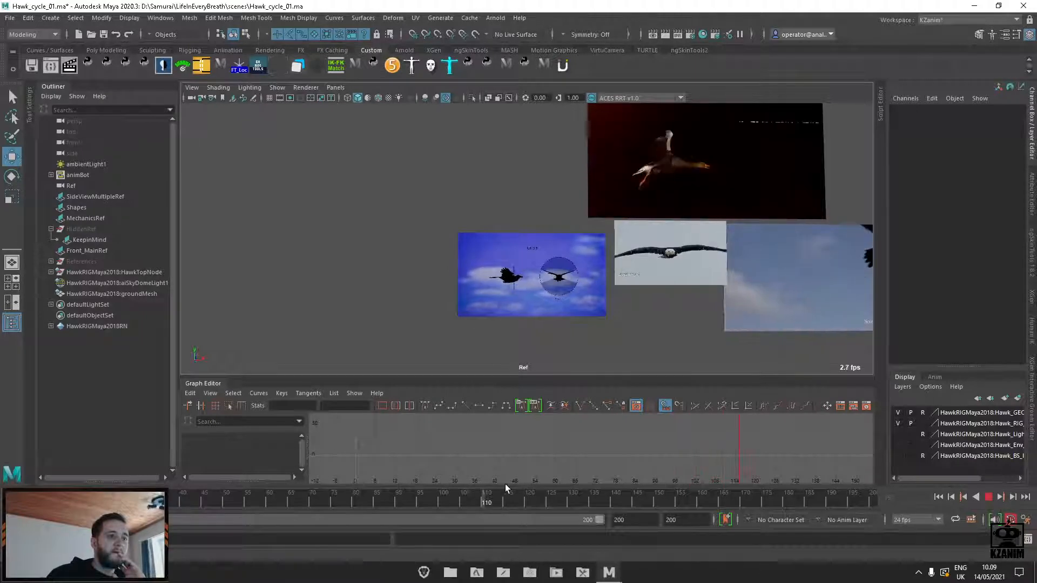
{"action": "left_click_drag", "start_coordinate": [83, 499], "coordinate": [27, 500]}
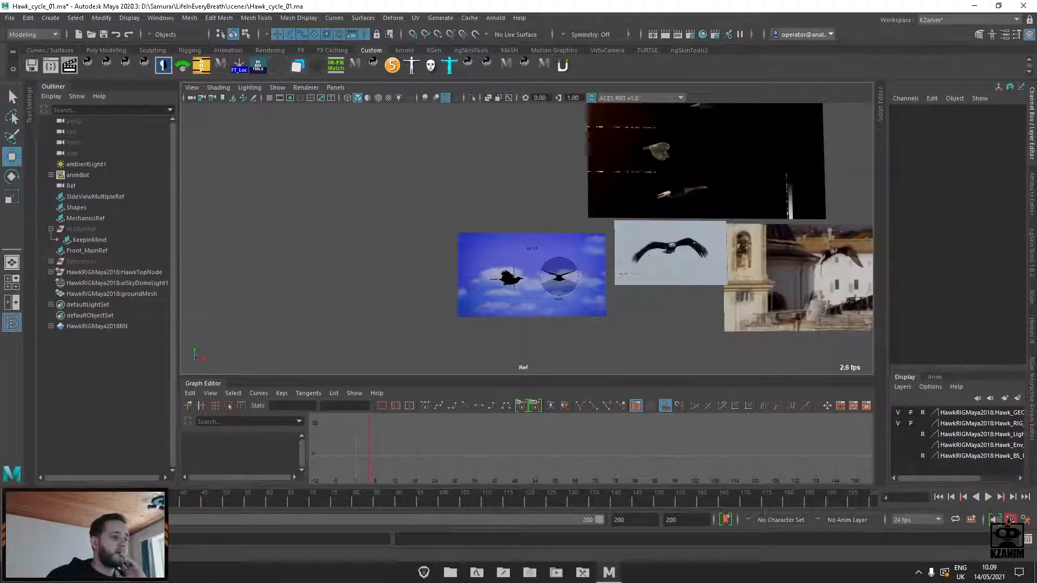
{"action": "key", "text": "alt+v"}
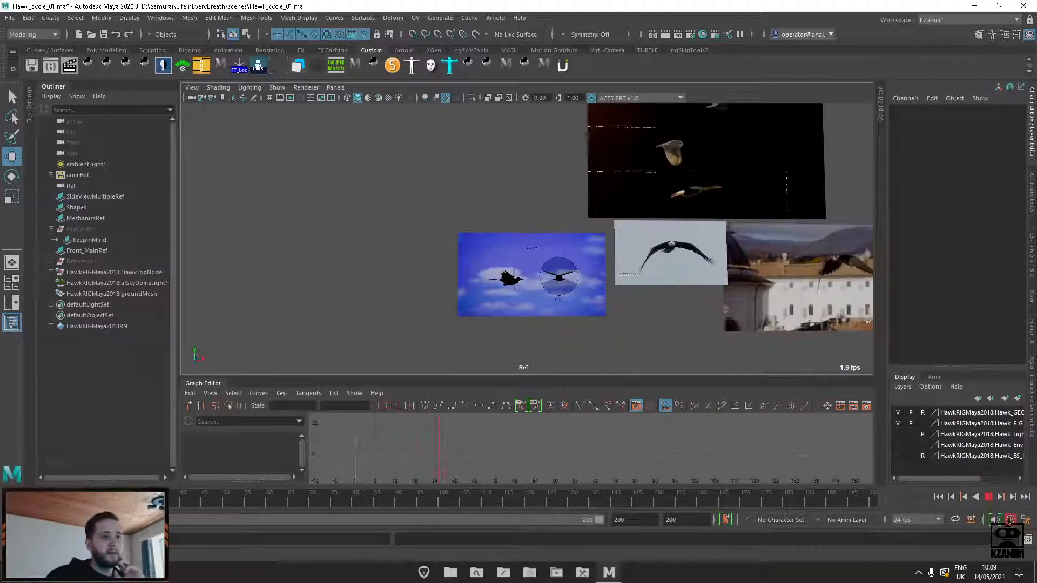
{"action": "left_click_drag", "start_coordinate": [139, 507], "coordinate": [491, 509]}
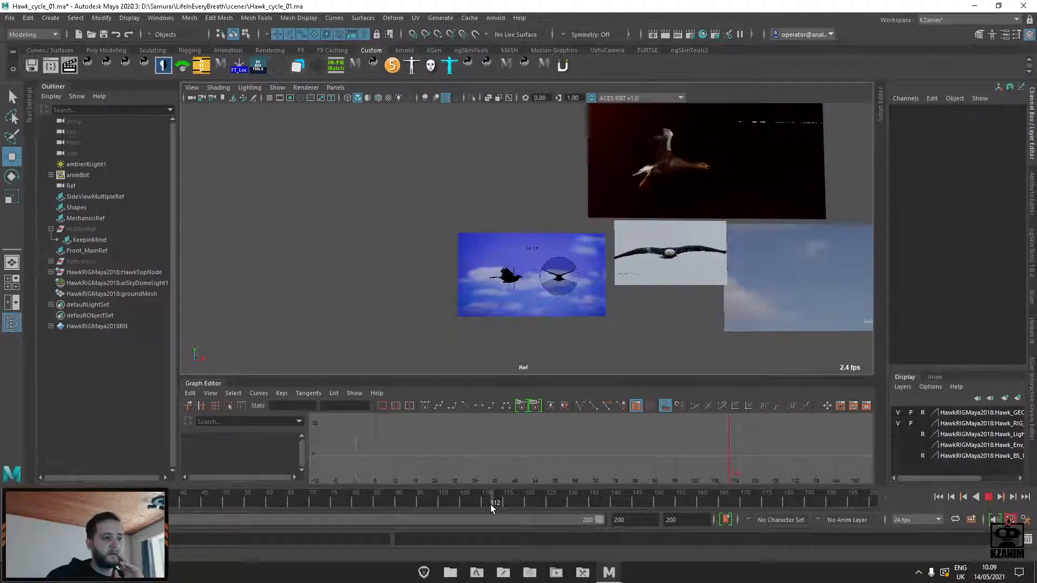
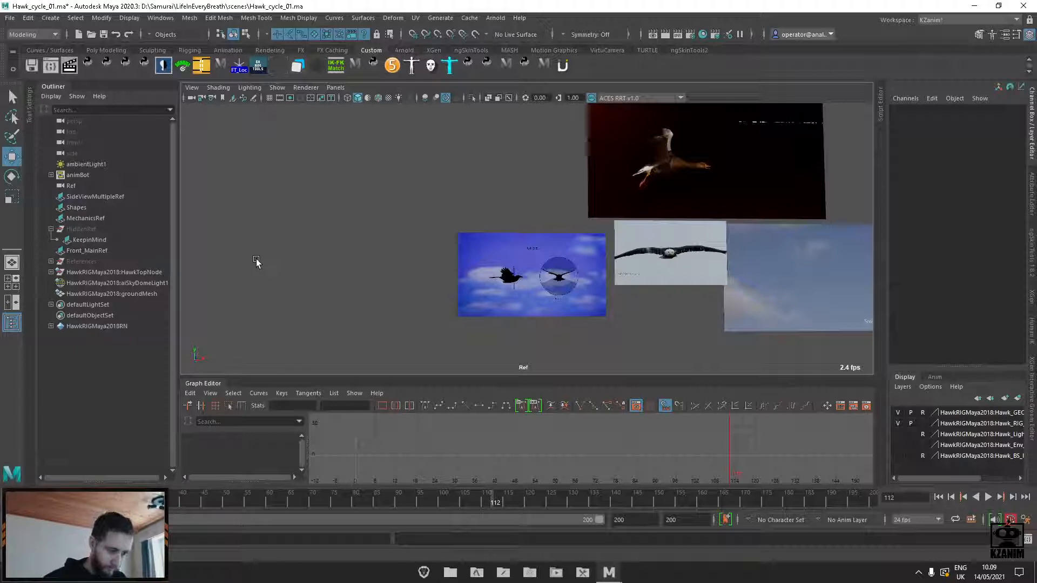
Move the KeepinMind image plane out of the HiddenRef group in the Outliner
{"action": "left_click", "coordinate": [95, 239]}
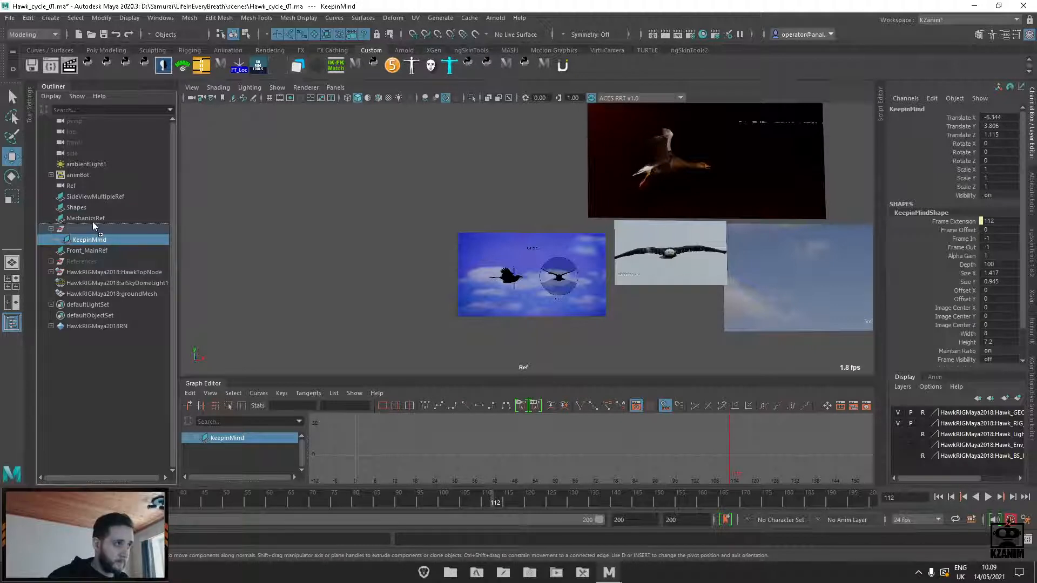
{"action": "left_click_drag", "start_coordinate": [93, 222], "coordinate": [93, 224]}
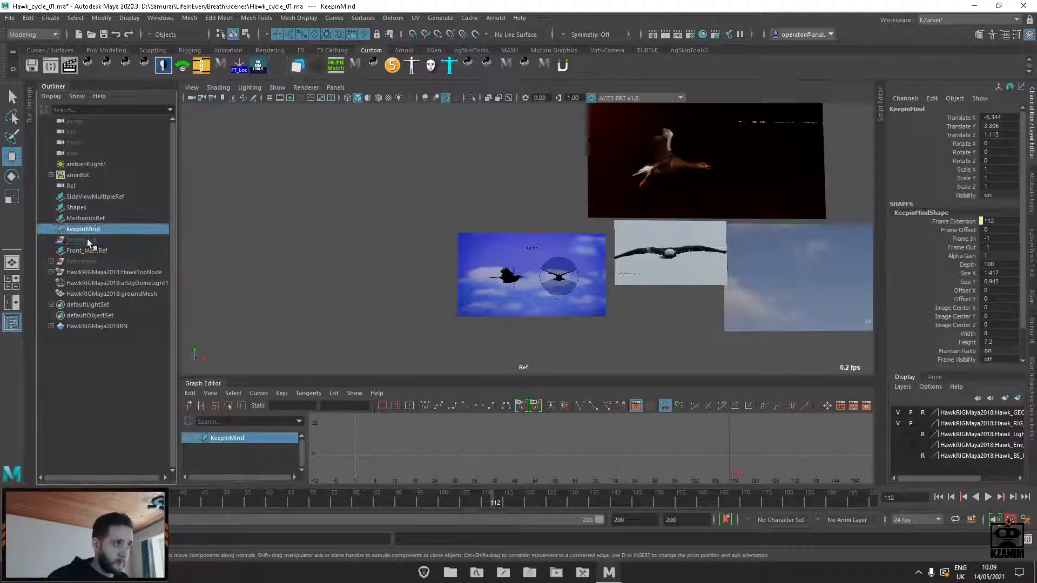
{"action": "left_click", "coordinate": [88, 241]}
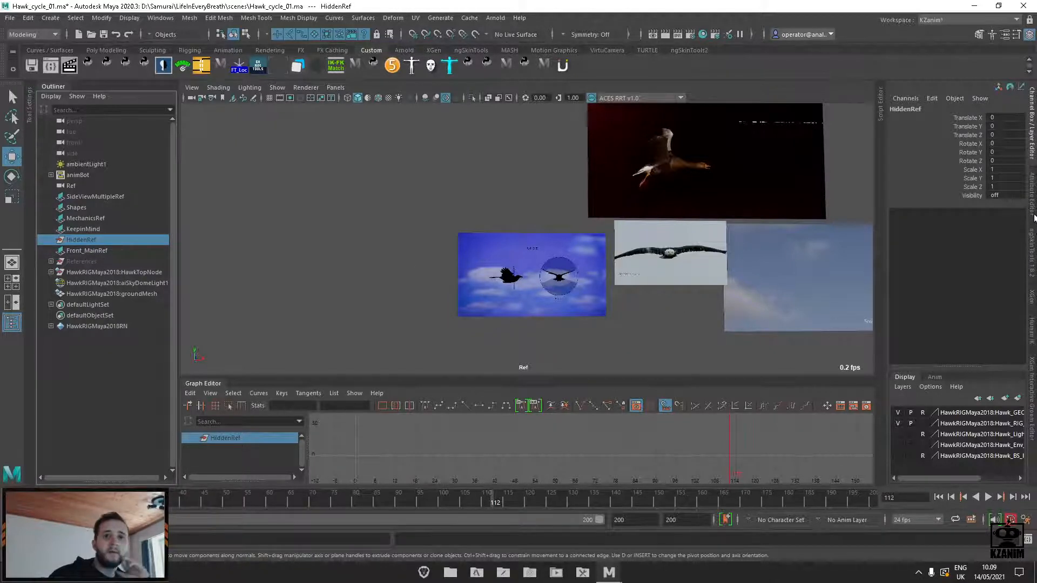
{"action": "left_click", "coordinate": [1032, 216]}
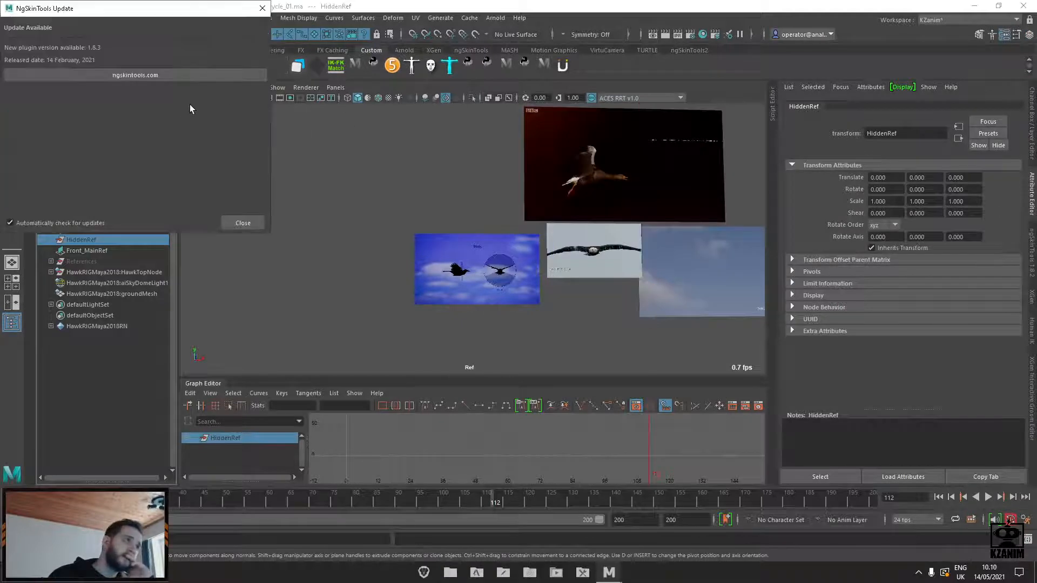
{"action": "left_click", "coordinate": [261, 9]}
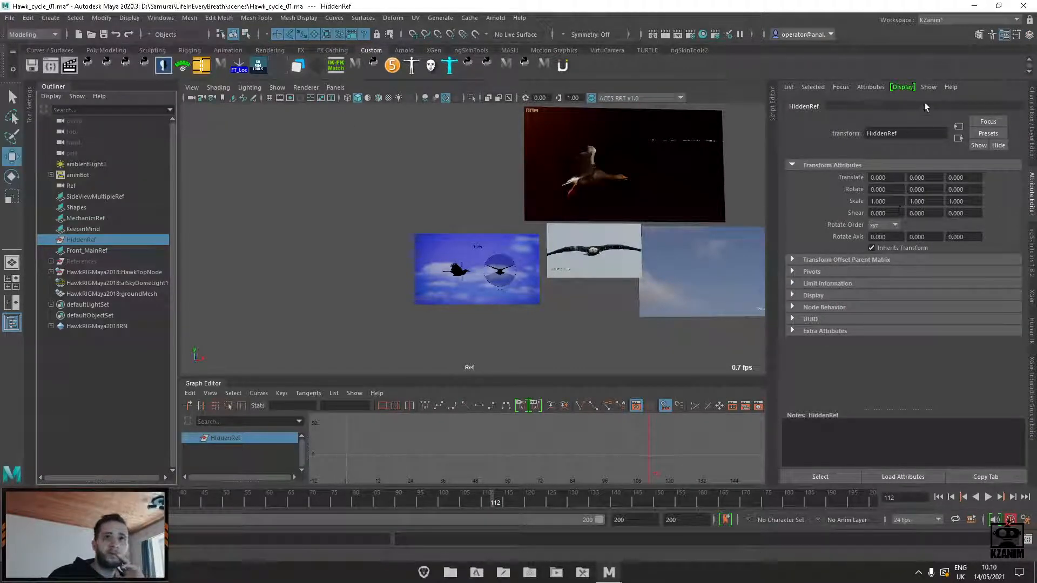
{"action": "left_click", "coordinate": [1032, 153]}
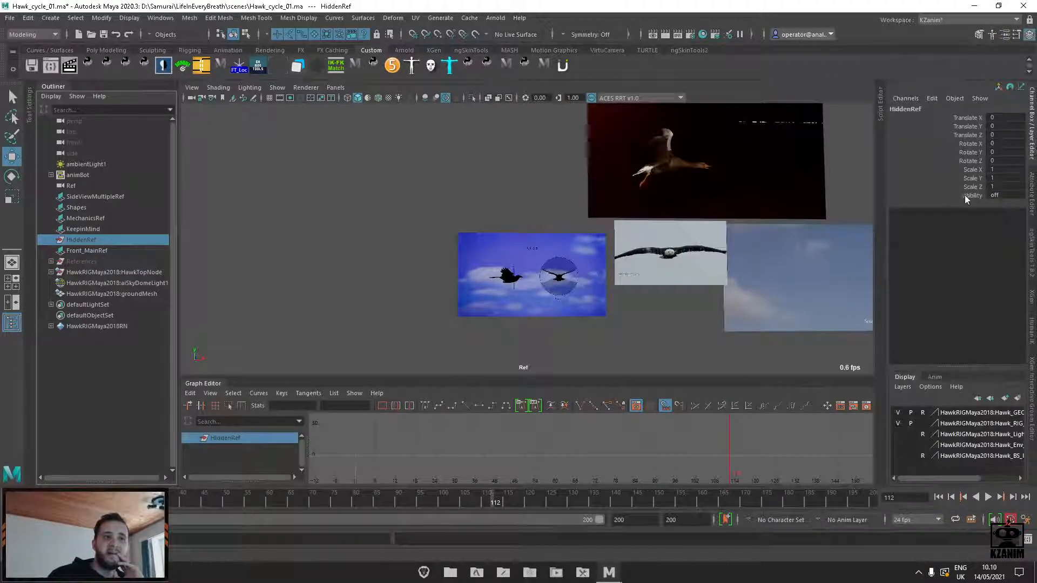
{"action": "left_click", "coordinate": [1032, 213]}
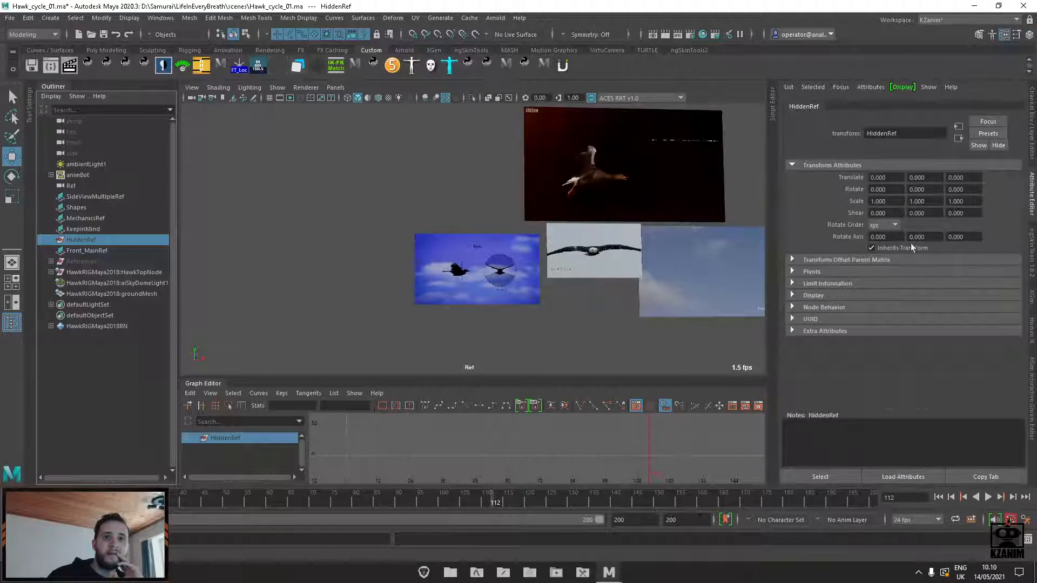
{"action": "left_click", "coordinate": [875, 247]}
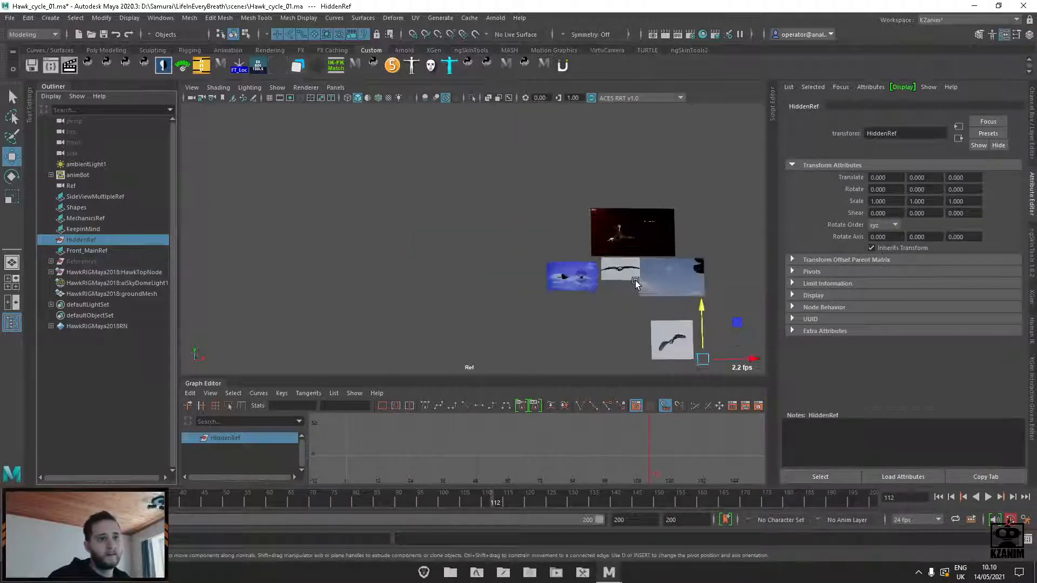
{"action": "key", "text": "ctrl+z"}
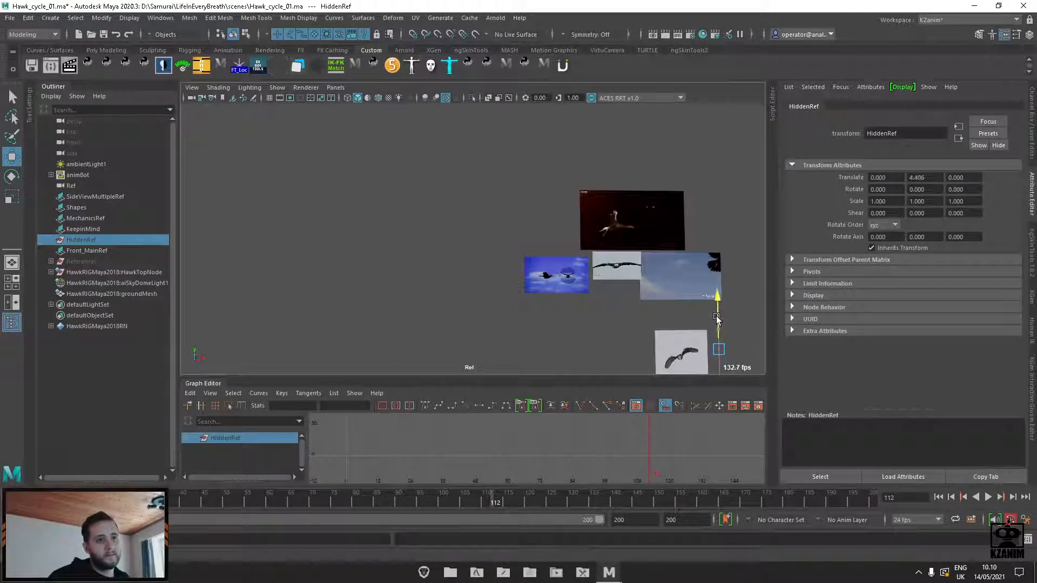
Slide the KeepinMind image plane sideways so it sits below the small white front-view bird reference
{"action": "left_click", "coordinate": [680, 350]}
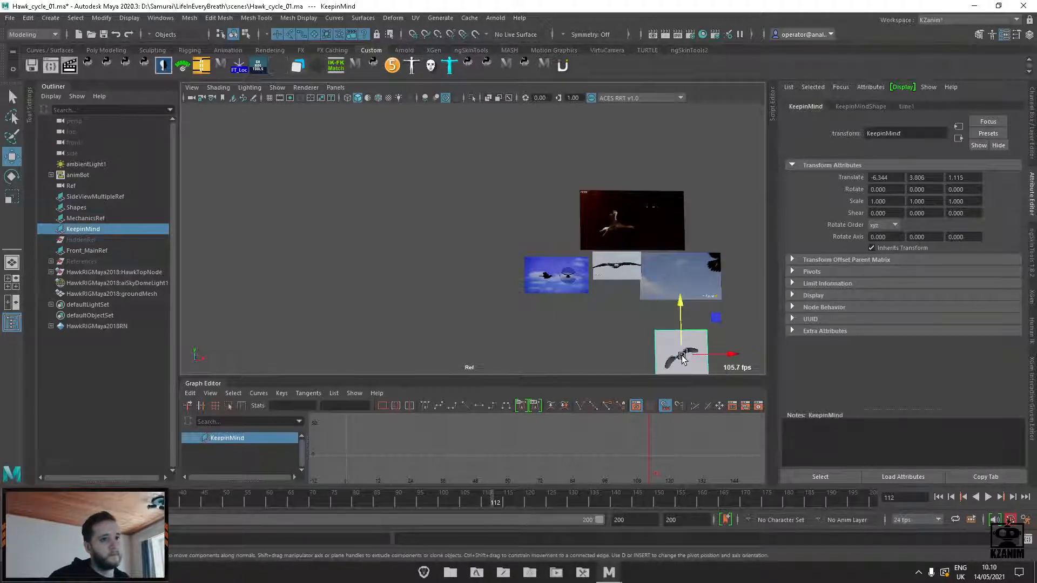
{"action": "left_click_drag", "start_coordinate": [682, 356], "coordinate": [623, 335]}
{"action": "key", "text": "ctrl+z"}
{"action": "left_click_drag", "start_coordinate": [779, 260], "coordinate": [1034, 156]}
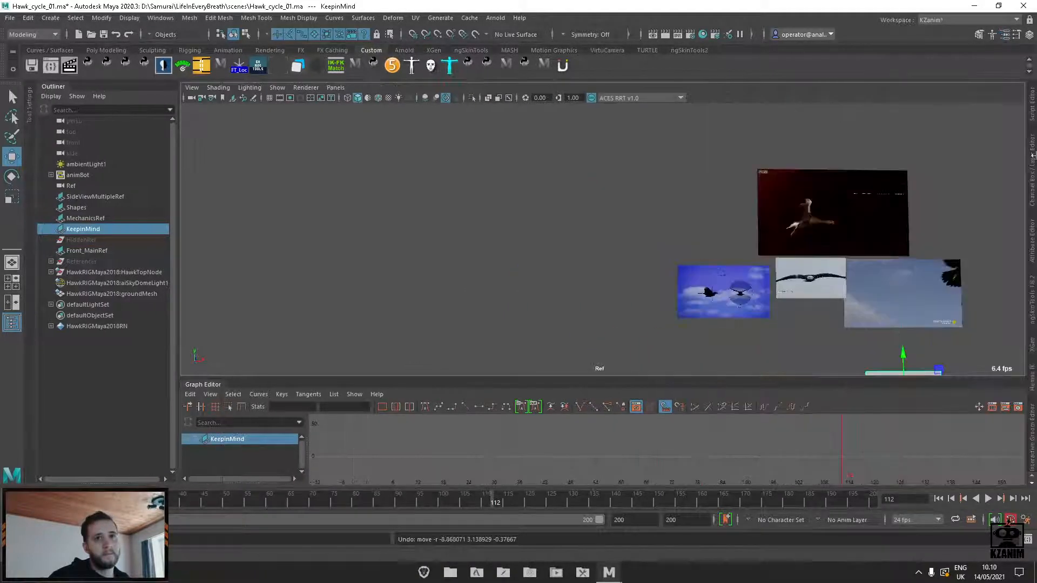
{"action": "left_click", "coordinate": [1034, 238]}
{"action": "left_click", "coordinate": [875, 106]}
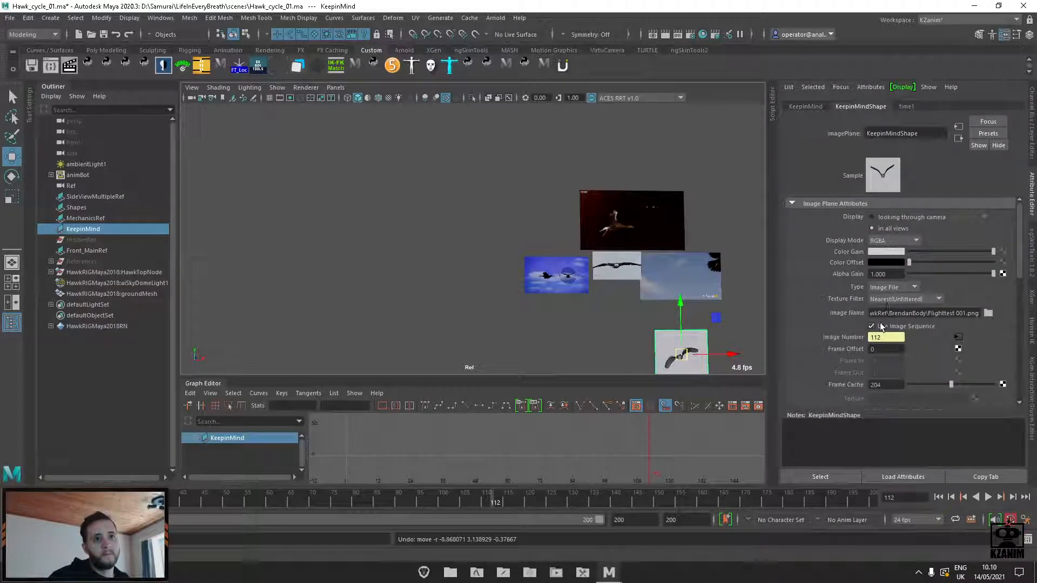
{"action": "left_click_drag", "start_coordinate": [726, 355], "coordinate": [649, 357]}
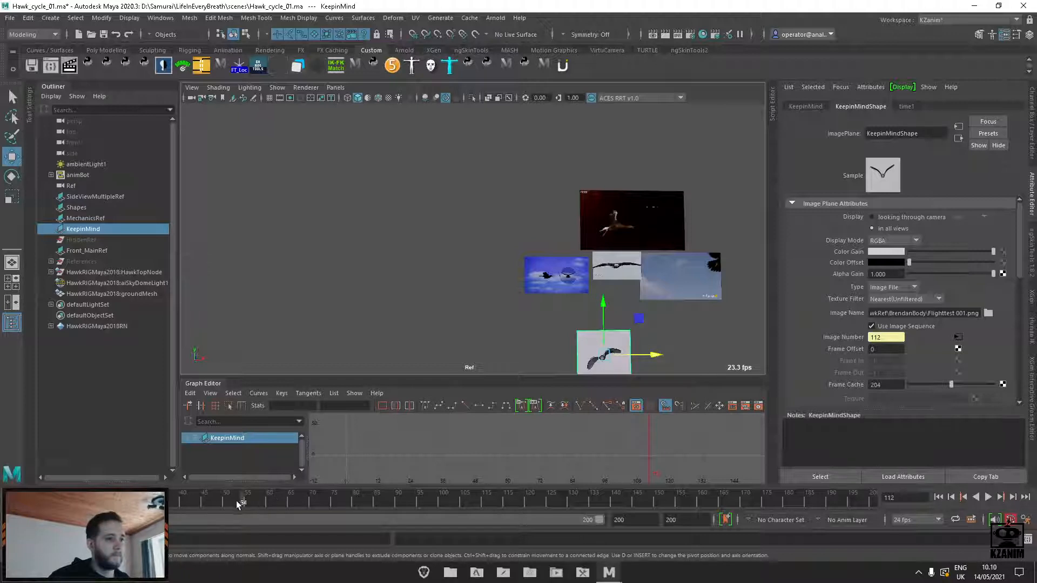
Go to frame 33 and raise the KeepinMind plane until it sits just beneath the white front-view reference
{"action": "key", "text": "alt+v"}
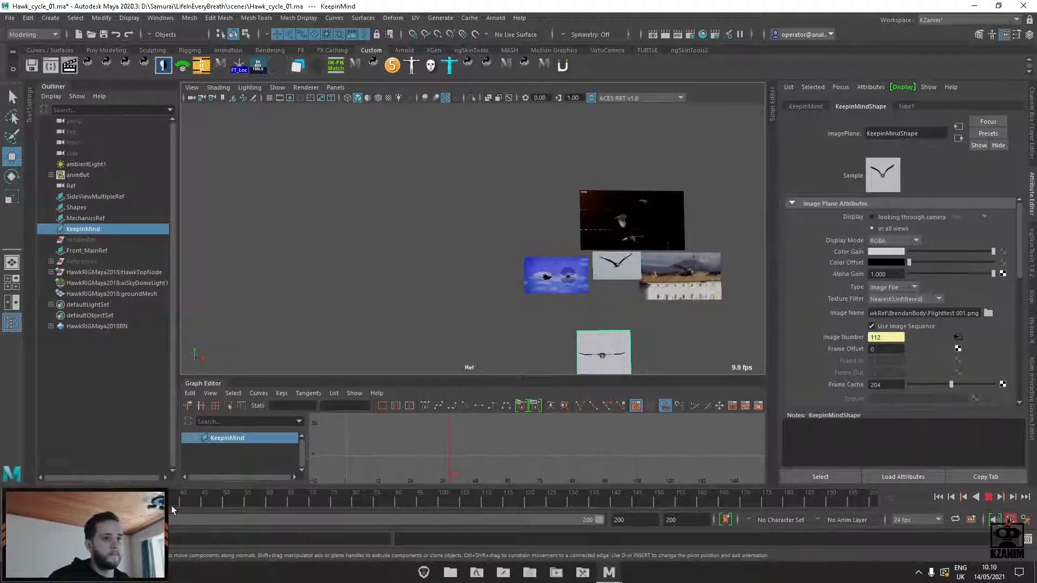
{"action": "mouse_move", "coordinate": [189, 505]}
{"action": "left_mouse_down"}
{"action": "mouse_move", "coordinate": [309, 500]}
{"action": "mouse_move", "coordinate": [131, 500]}
{"action": "mouse_move", "coordinate": [151, 500]}
{"action": "left_mouse_up"}
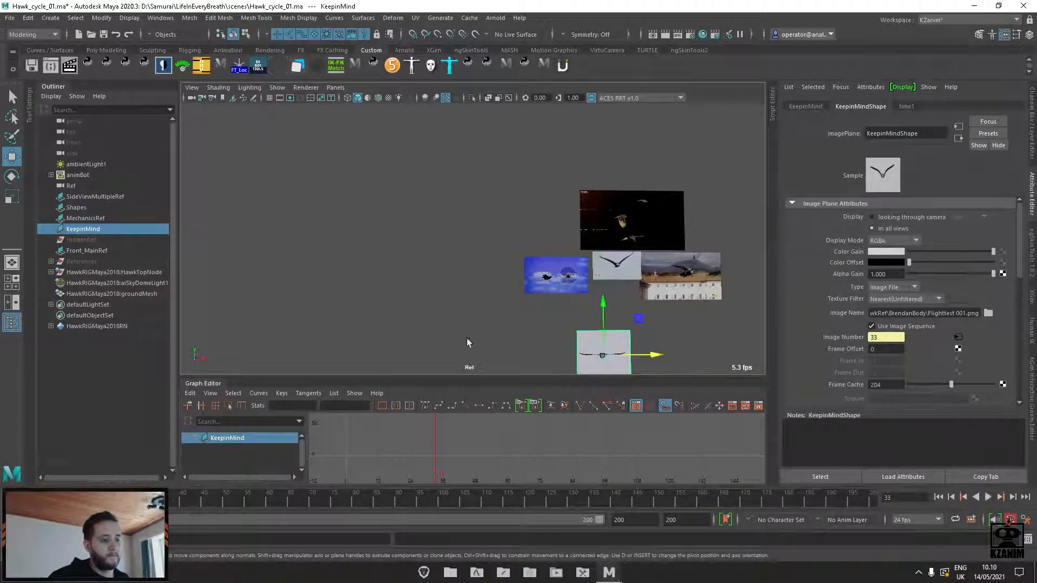
{"action": "left_click", "coordinate": [591, 317]}
{"action": "left_click", "coordinate": [604, 340]}
{"action": "left_click_drag", "start_coordinate": [603, 341], "coordinate": [633, 317]}
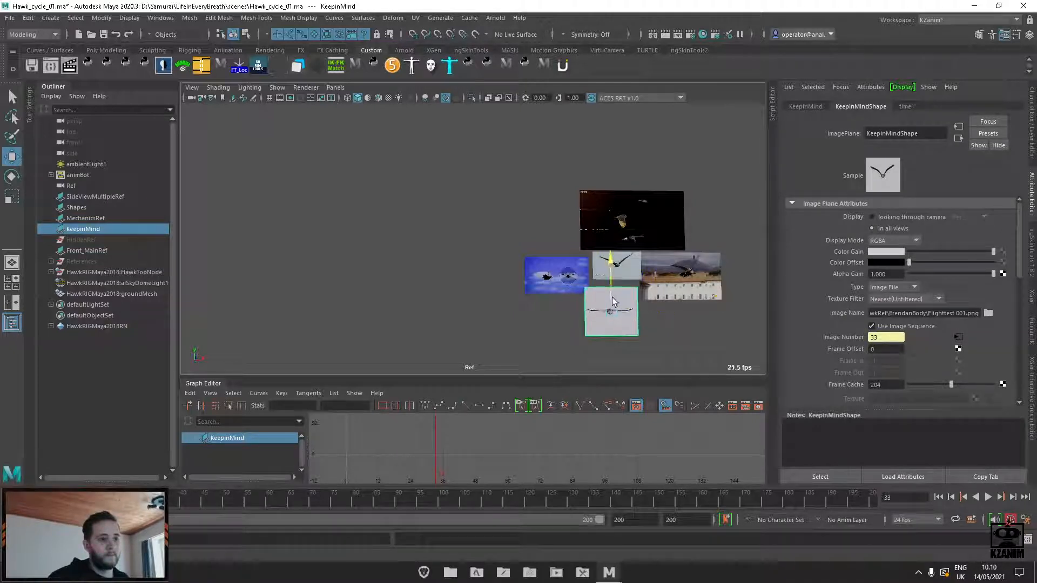
Play back the close-up references to compare KeepinMind's wingbeat with the front-view bird above it
{"action": "scroll", "coordinate": [612, 292], "scroll_direction": "up", "scroll_amount": 5}
{"action": "scroll", "coordinate": [565, 261], "scroll_direction": "down", "scroll_amount": 3}
{"action": "scroll", "coordinate": [617, 299], "scroll_direction": "up", "scroll_amount": 1}
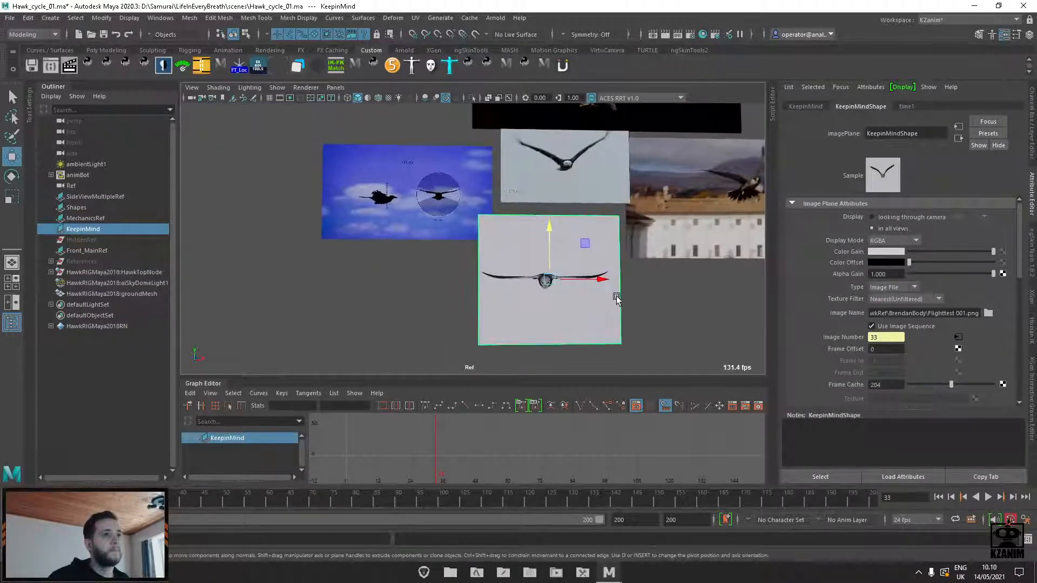
{"action": "scroll", "coordinate": [617, 299], "scroll_direction": "down", "scroll_amount": 1}
{"action": "key", "text": "alt+v"}
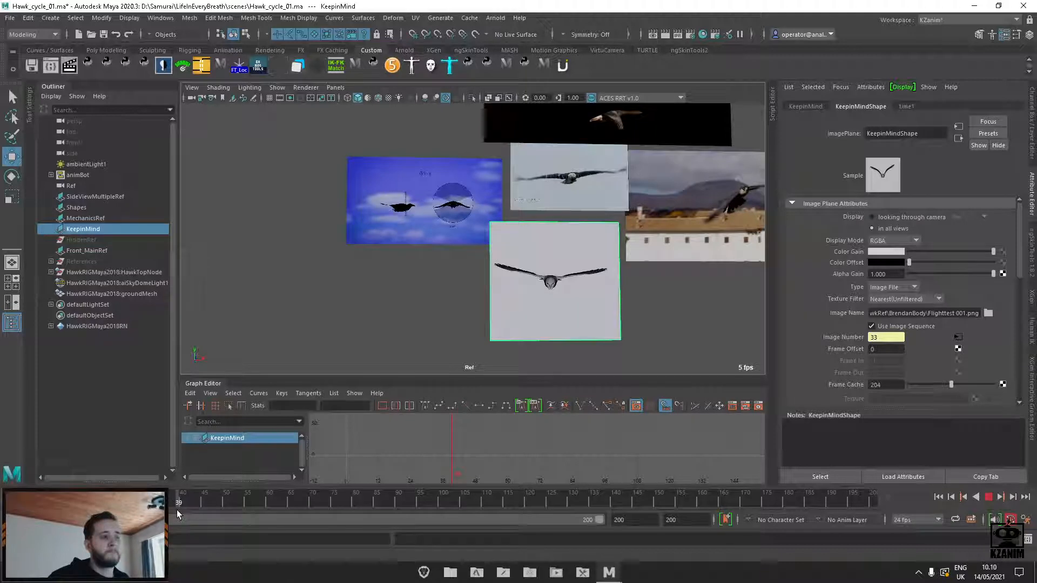
Set KeepinMind's Frame Offset to 10 at frame 45 and play back the new timing
{"action": "left_click", "coordinate": [1031, 138]}
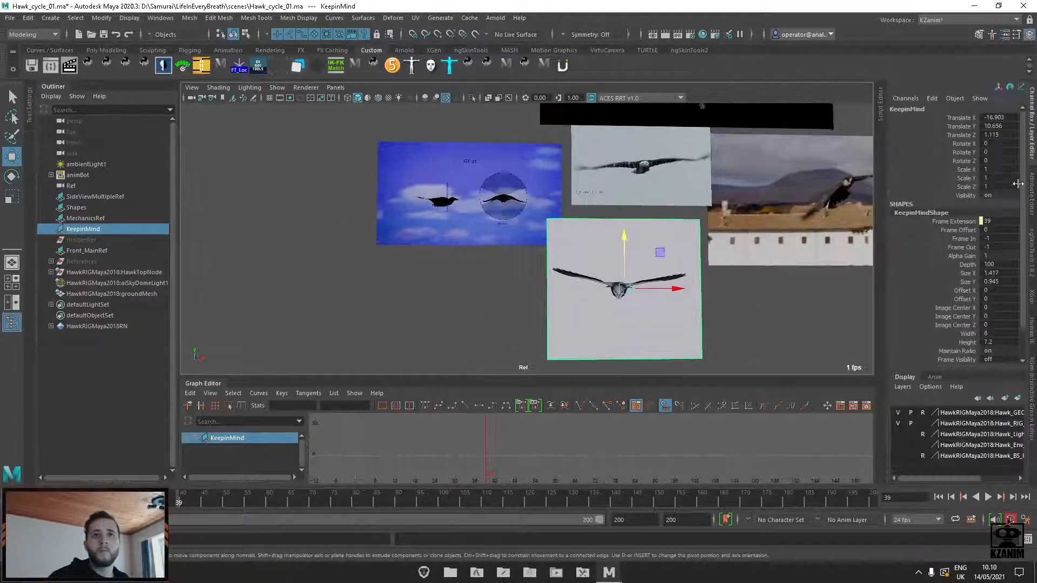
{"action": "left_click_drag", "start_coordinate": [190, 503], "coordinate": [201, 501]}
{"action": "left_click", "coordinate": [953, 230]}
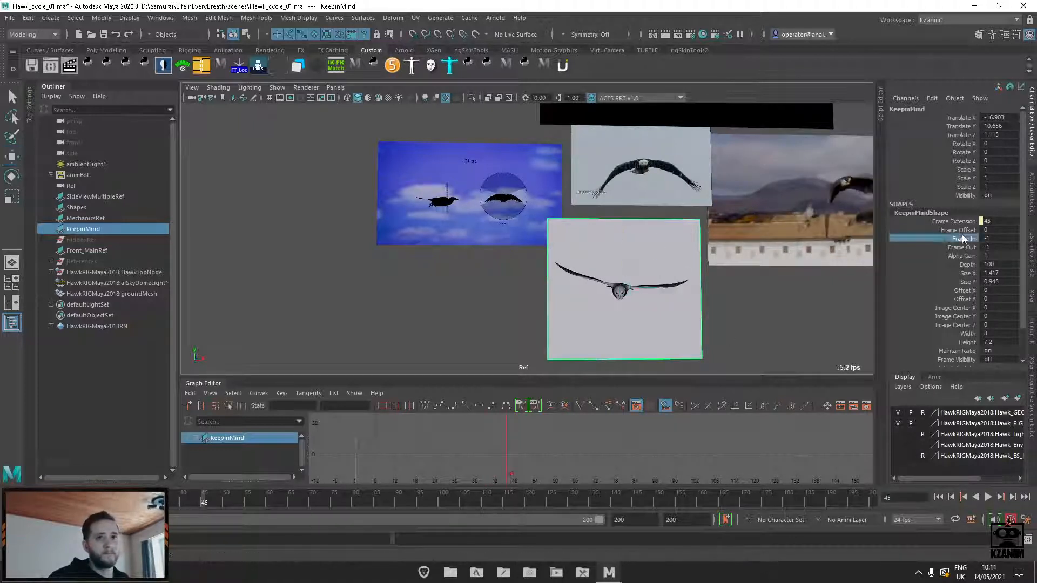
{"action": "middle_click_drag", "start_coordinate": [806, 277], "coordinate": [835, 308]}
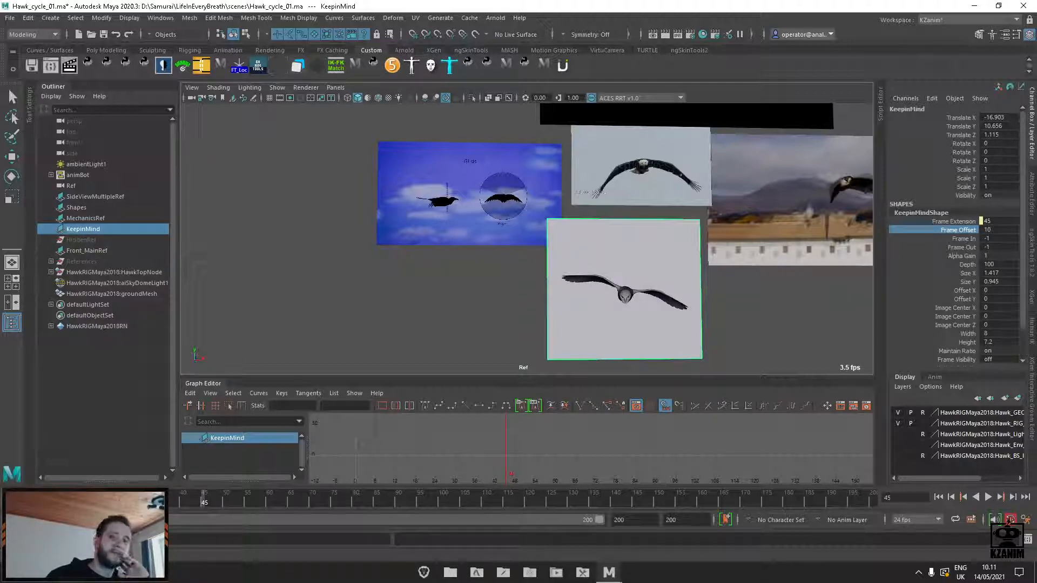
{"action": "key", "text": "alt+v"}
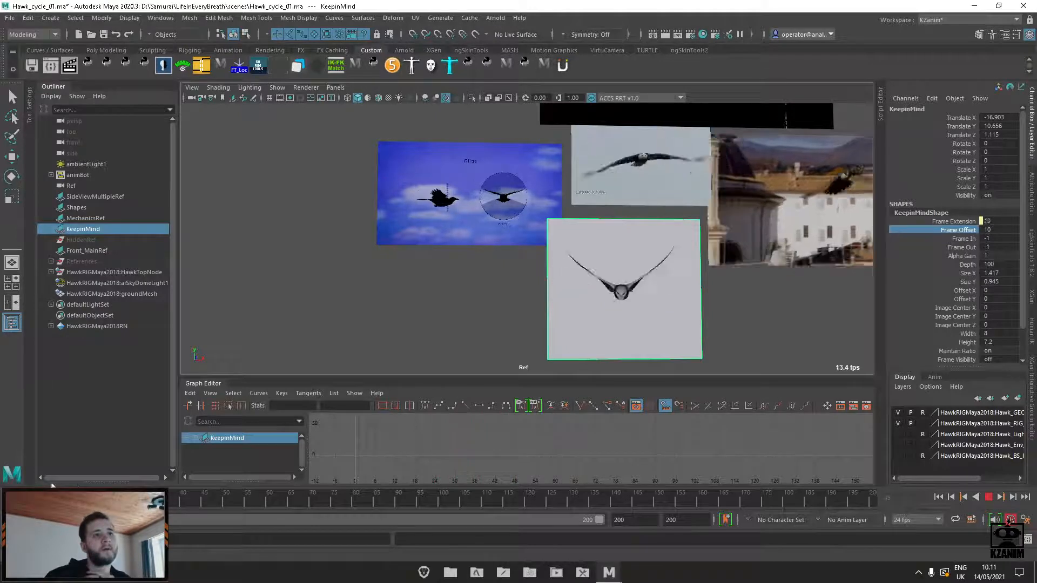
{"action": "key", "text": "alt+v"}
Move the Front_Main_GlidetoFlapRef image plane out of the References group in the Outliner
{"action": "scroll", "coordinate": [735, 204], "scroll_direction": "down", "scroll_amount": 3}
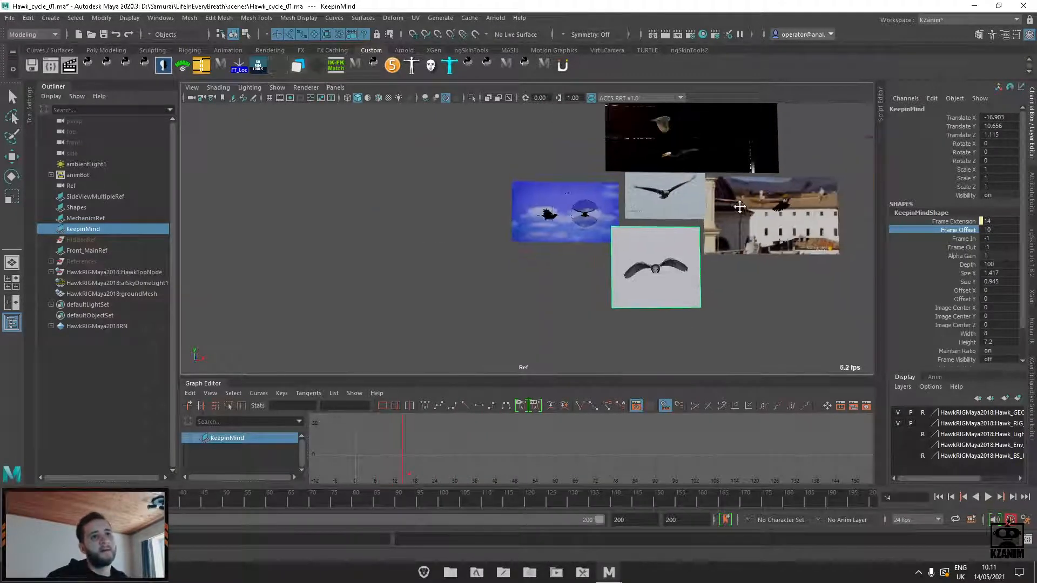
{"action": "middle_click_drag", "start_coordinate": [733, 207], "coordinate": [669, 264], "text": "alt"}
{"action": "right_click_drag", "start_coordinate": [682, 233], "coordinate": [674, 286], "text": "alt"}
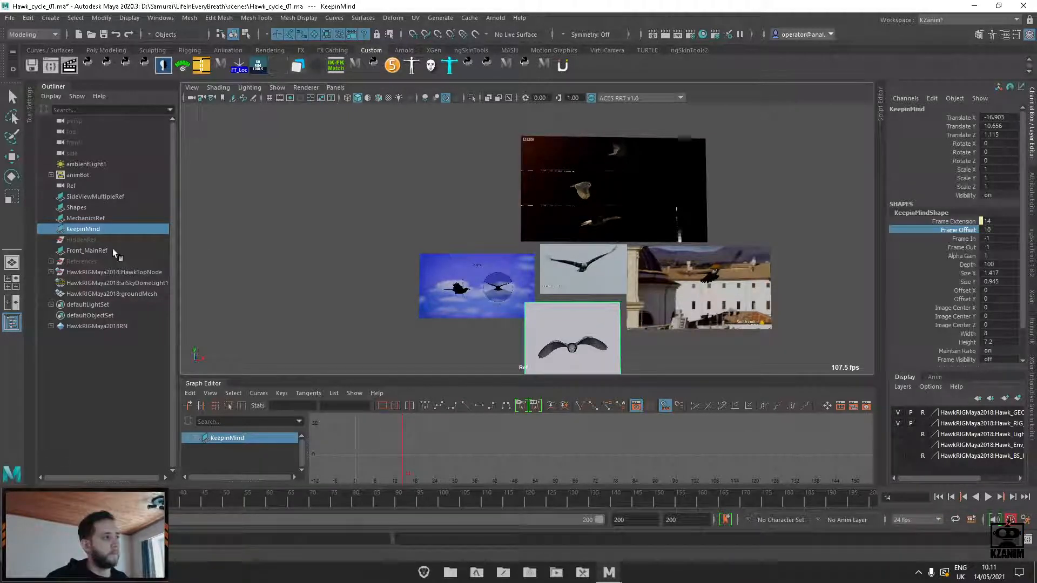
{"action": "left_click", "coordinate": [50, 261]}
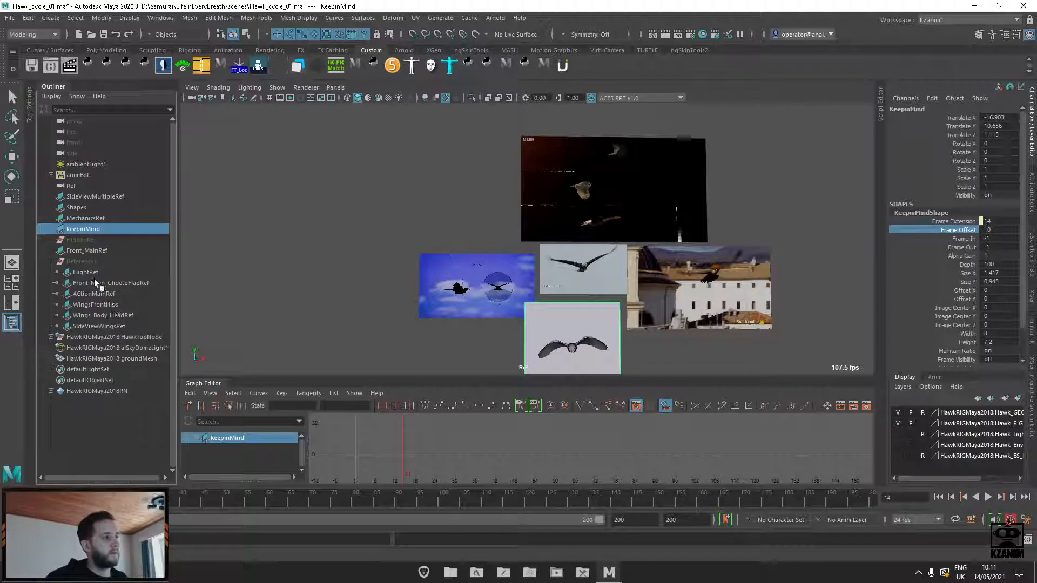
{"action": "left_click_drag", "start_coordinate": [99, 285], "coordinate": [107, 254]}
Play back the timeline to examine the timing of Front_Main_GlidetoFlapRef alongside the other references
{"action": "left_click", "coordinate": [198, 500]}
{"action": "key", "text": "alt+v"}
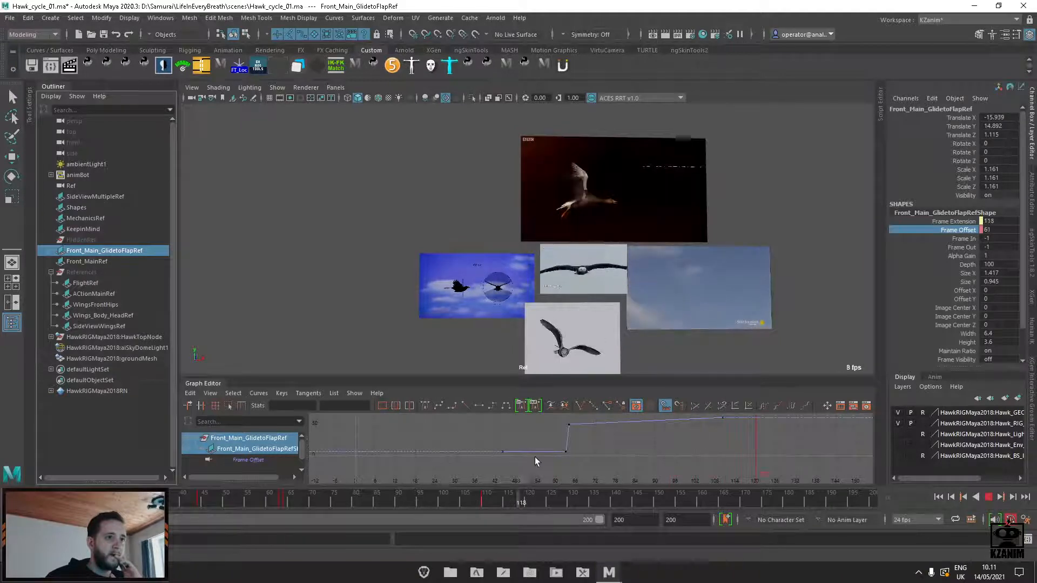
{"action": "left_click_drag", "start_coordinate": [813, 458], "coordinate": [702, 447]}
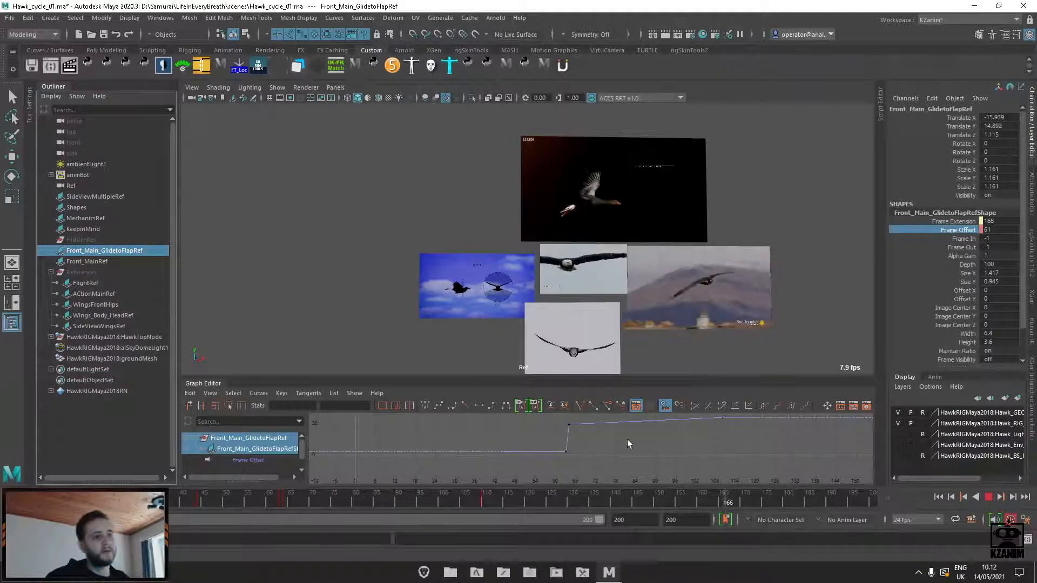
Key KeepinMind's Frame Offset at 10 on frame 45
{"action": "left_click", "coordinate": [592, 332]}
{"action": "left_click_drag", "start_coordinate": [303, 501], "coordinate": [203, 501]}
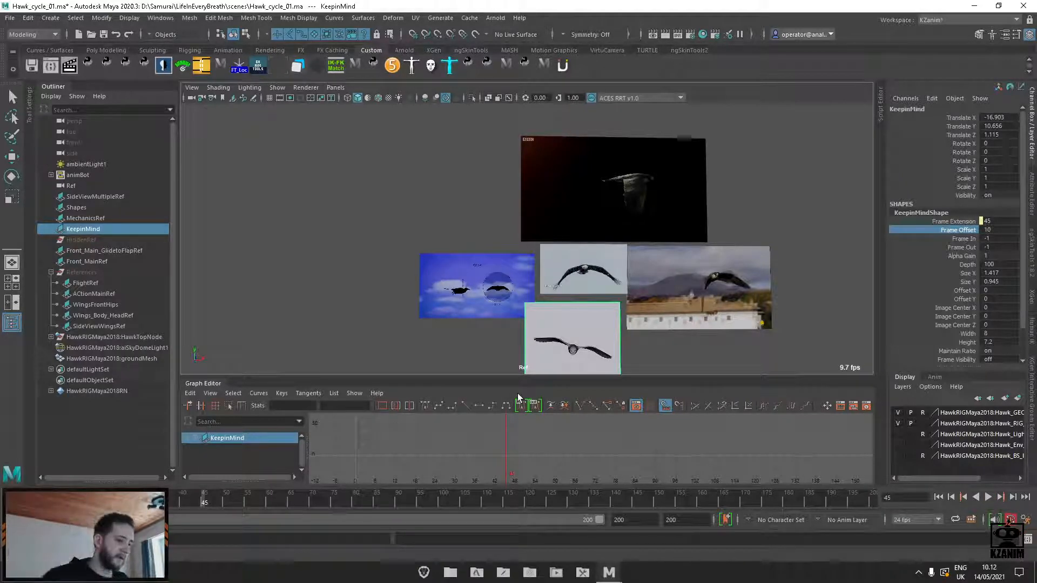
{"action": "scroll", "coordinate": [680, 313], "scroll_direction": "up", "scroll_amount": 3}
{"action": "middle_click_drag", "start_coordinate": [637, 342], "coordinate": [748, 299], "text": "alt"}
{"action": "scroll", "coordinate": [724, 270], "scroll_direction": "up", "scroll_amount": 1}
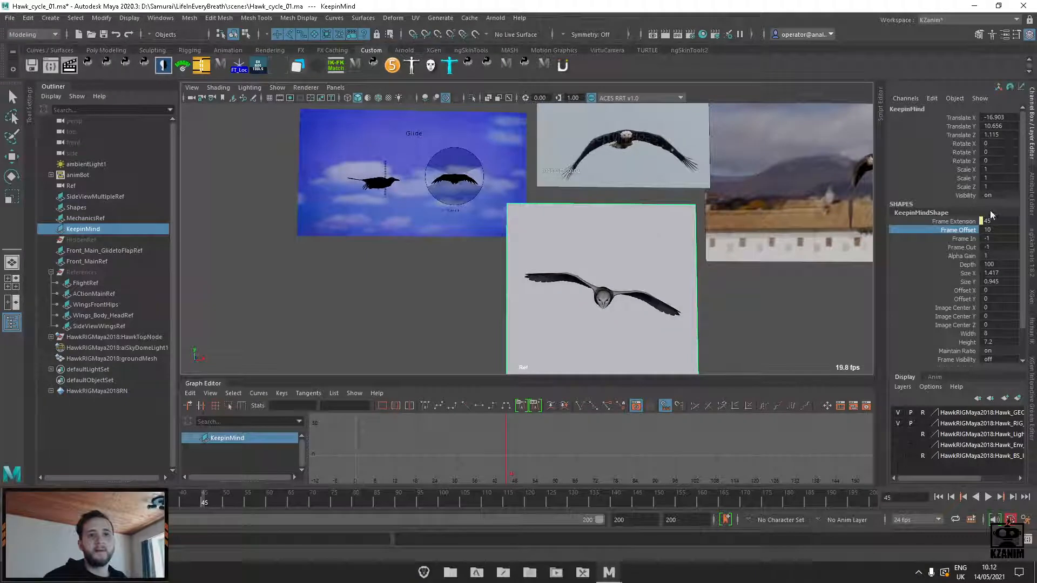
{"action": "right_click", "coordinate": [965, 232]}
{"action": "left_click", "coordinate": [943, 259]}
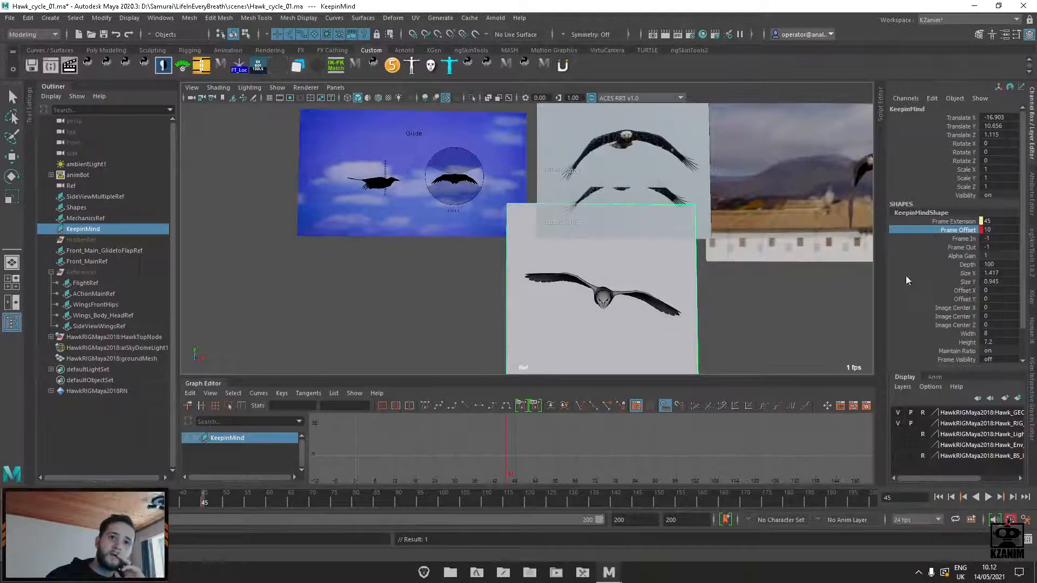
Try different Frame Offset values on KeepinMind at the start of the timeline, settling on 34 at frame 1
{"action": "key", "text": "alt+v"}
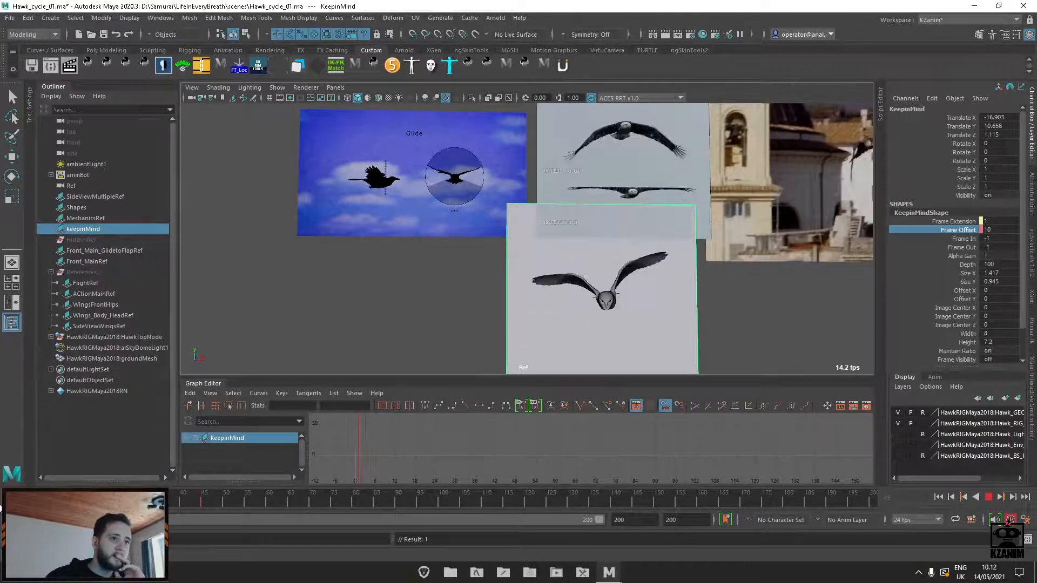
{"action": "middle_click_drag", "start_coordinate": [762, 262], "coordinate": [777, 279]}
{"action": "key", "text": "alt+v"}
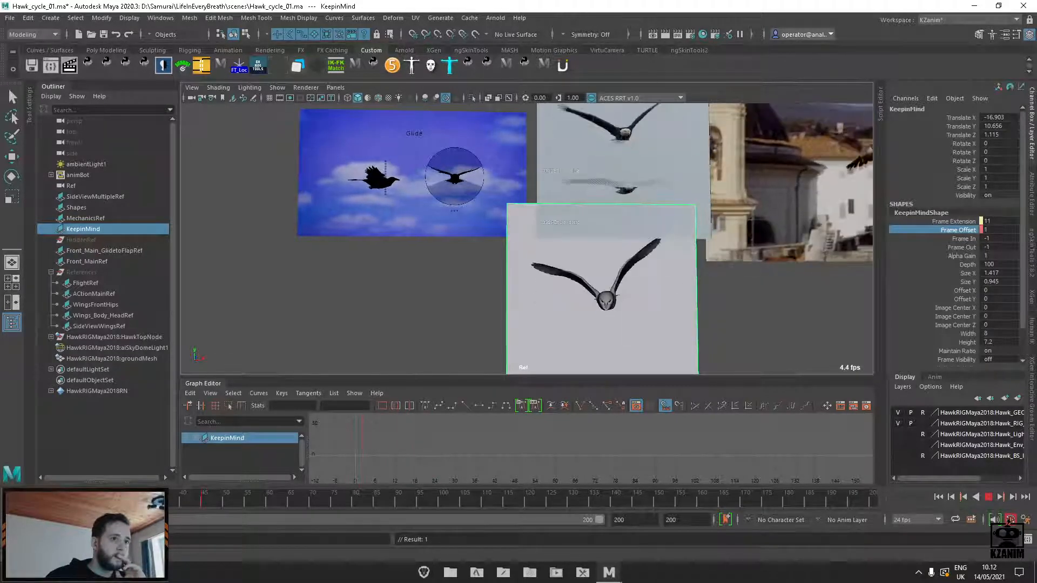
{"action": "key", "text": "alt+v"}
{"action": "middle_click_drag", "start_coordinate": [613, 312], "coordinate": [790, 315]}
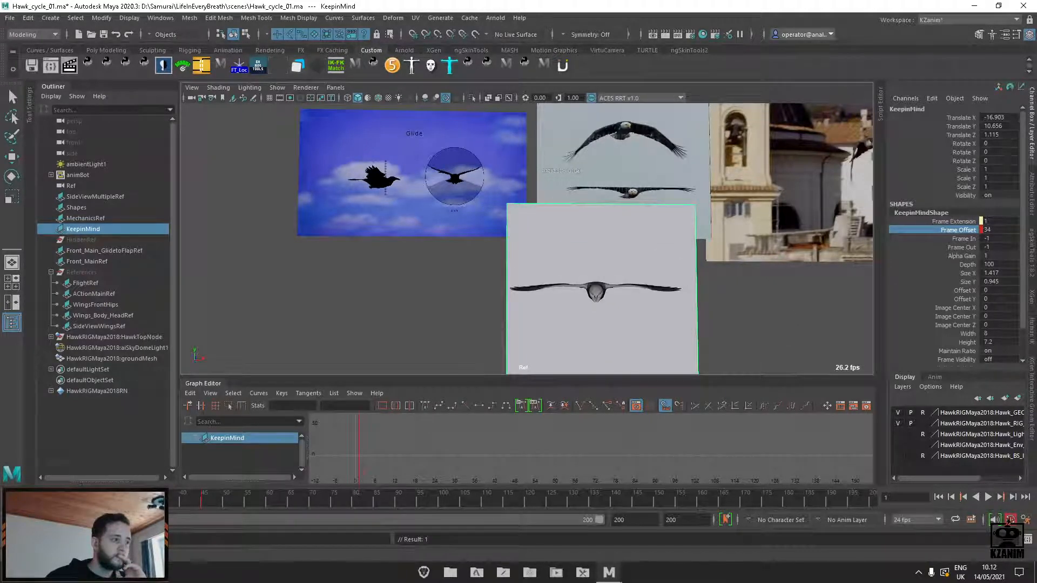
Play and scrub the frames from about 45 onward to compare KeepinMind's wing pose with the other references
{"action": "key", "text": "alt+v"}
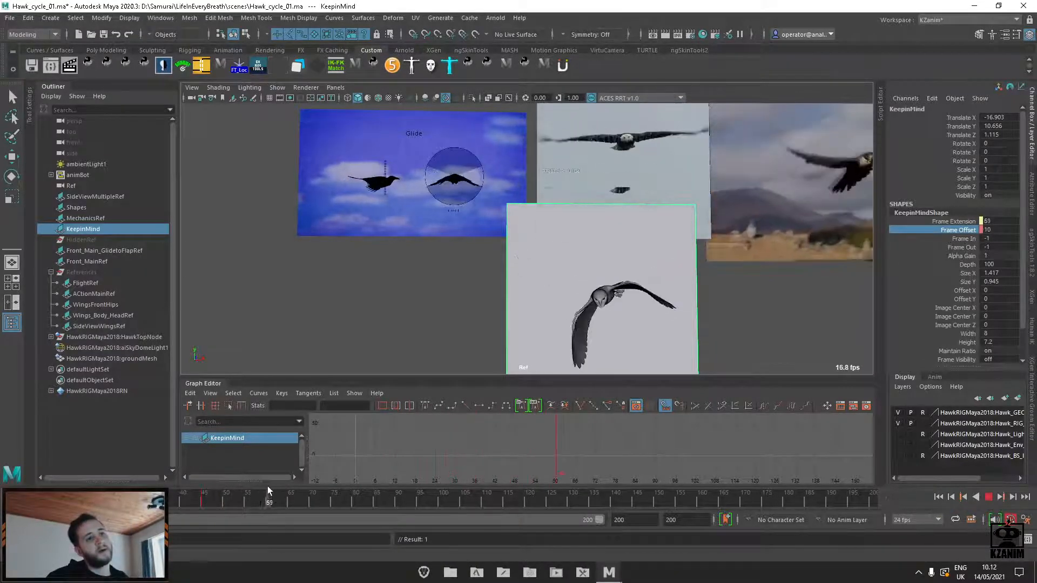
{"action": "left_click", "coordinate": [203, 504]}
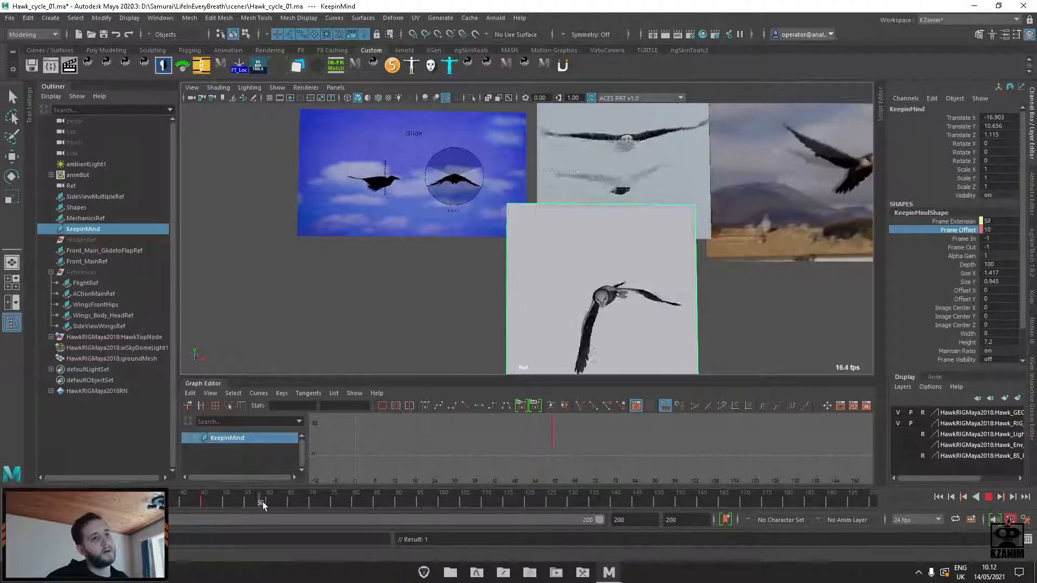
{"action": "mouse_move", "coordinate": [262, 502]}
{"action": "left_mouse_down"}
{"action": "mouse_move", "coordinate": [412, 502]}
{"action": "mouse_move", "coordinate": [209, 502]}
{"action": "mouse_move", "coordinate": [416, 502]}
{"action": "mouse_move", "coordinate": [638, 477]}
{"action": "mouse_move", "coordinate": [327, 528]}
{"action": "mouse_move", "coordinate": [236, 528]}
{"action": "mouse_move", "coordinate": [199, 513]}
{"action": "mouse_move", "coordinate": [208, 503]}
{"action": "left_mouse_up"}
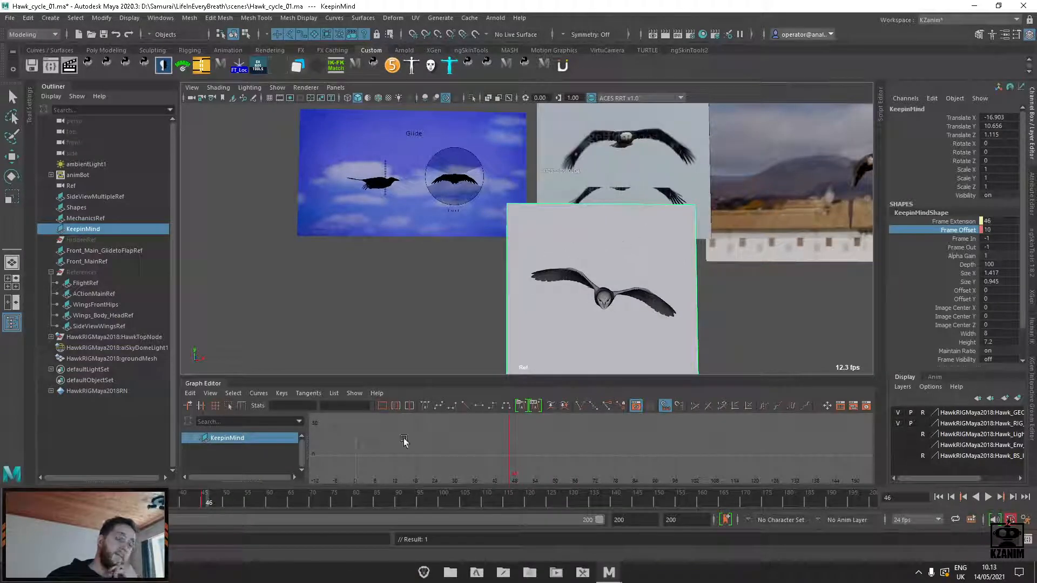
{"action": "key", "text": "alt+v"}
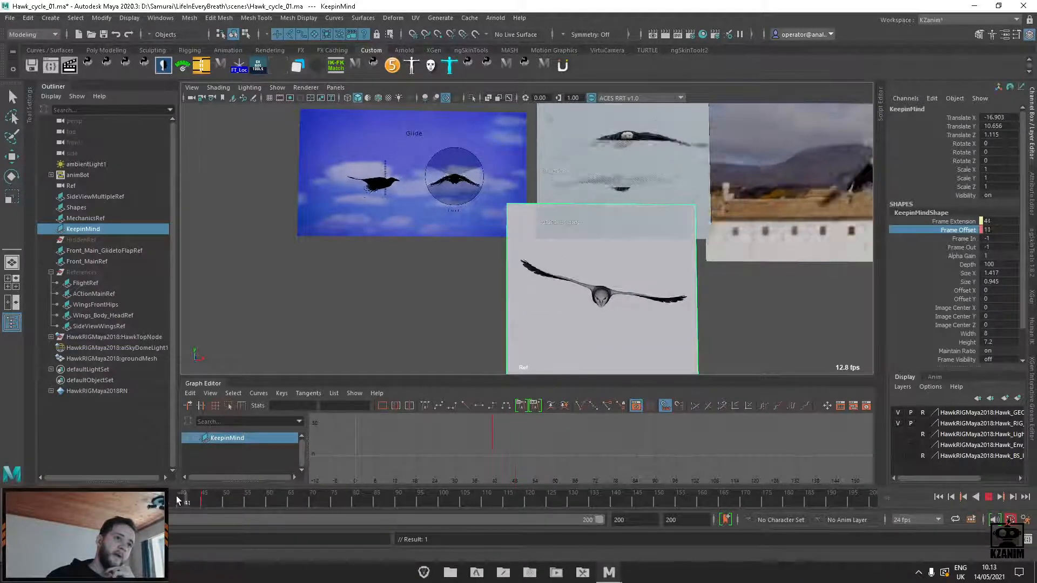
{"action": "left_click_drag", "start_coordinate": [192, 498], "coordinate": [210, 485]}
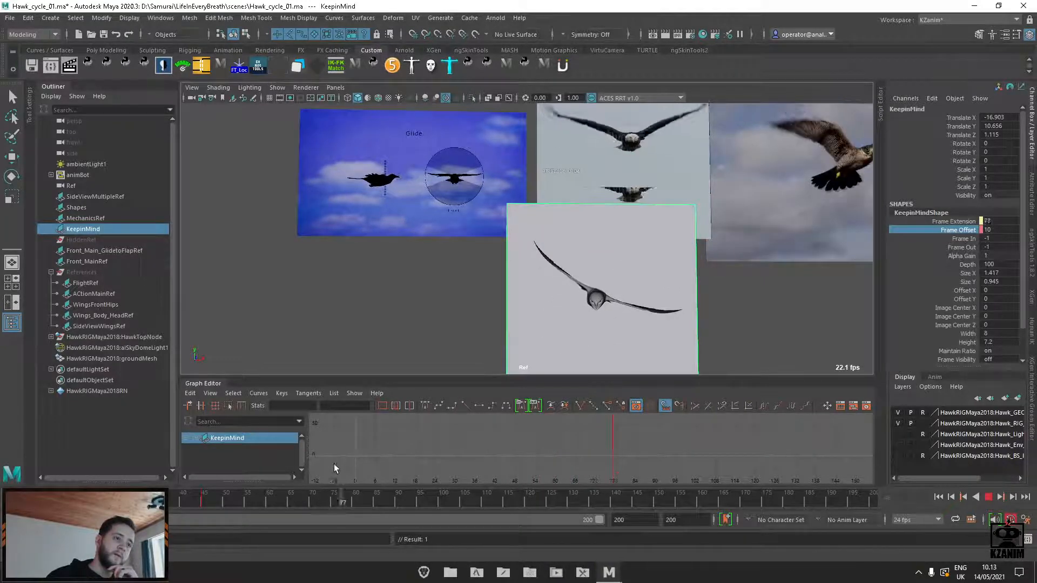
{"action": "left_click_drag", "start_coordinate": [244, 504], "coordinate": [208, 510]}
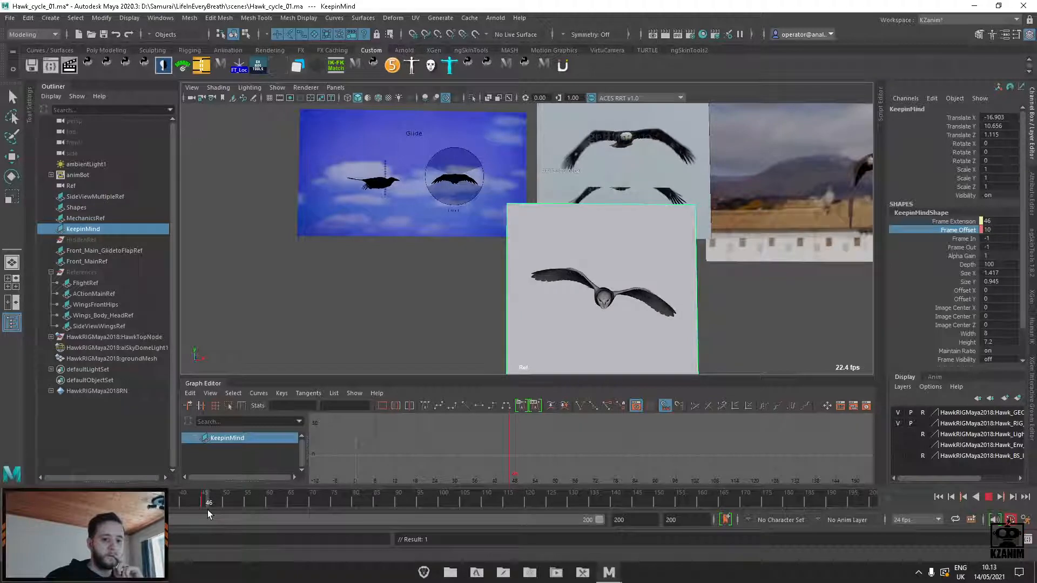
{"action": "left_click_drag", "start_coordinate": [207, 510], "coordinate": [213, 510]}
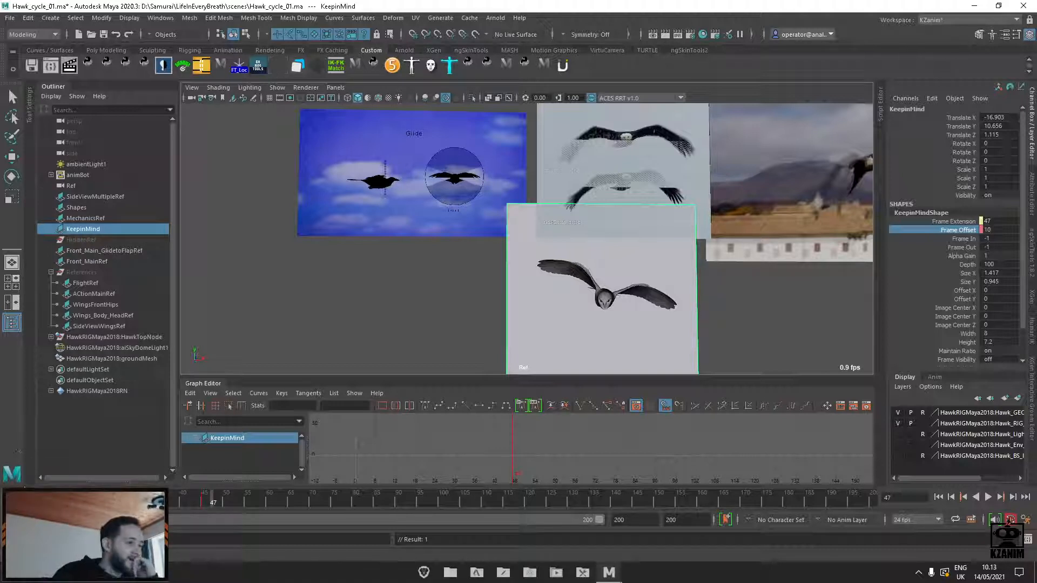
Replay from the start of the timeline and scrub up to frame 60, checking KeepinMind's downstroke against all visible references
{"action": "key", "text": "alt+v"}
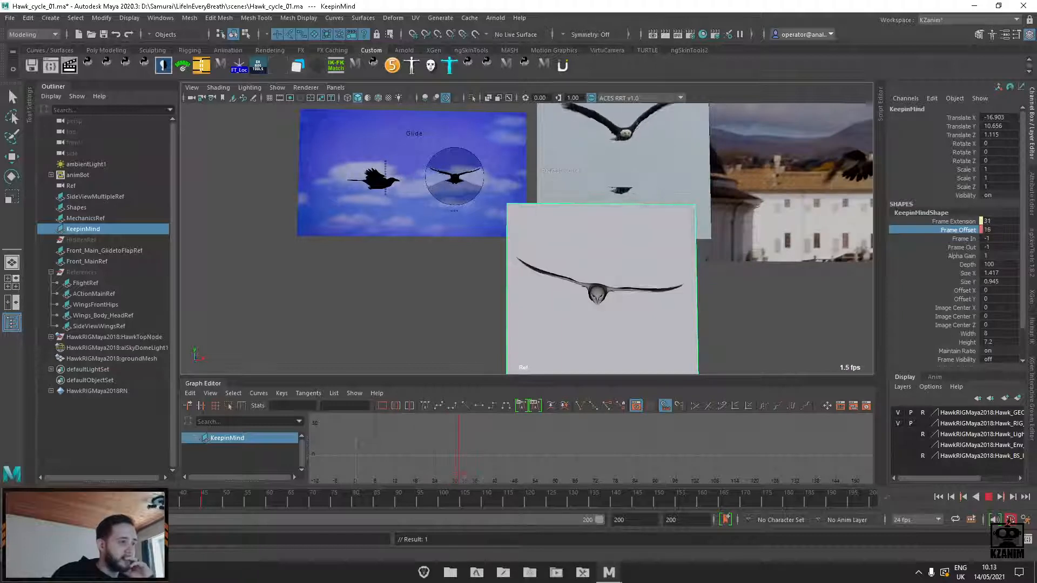
{"action": "key", "text": "alt+v"}
{"action": "key", "text": "alt+v"}
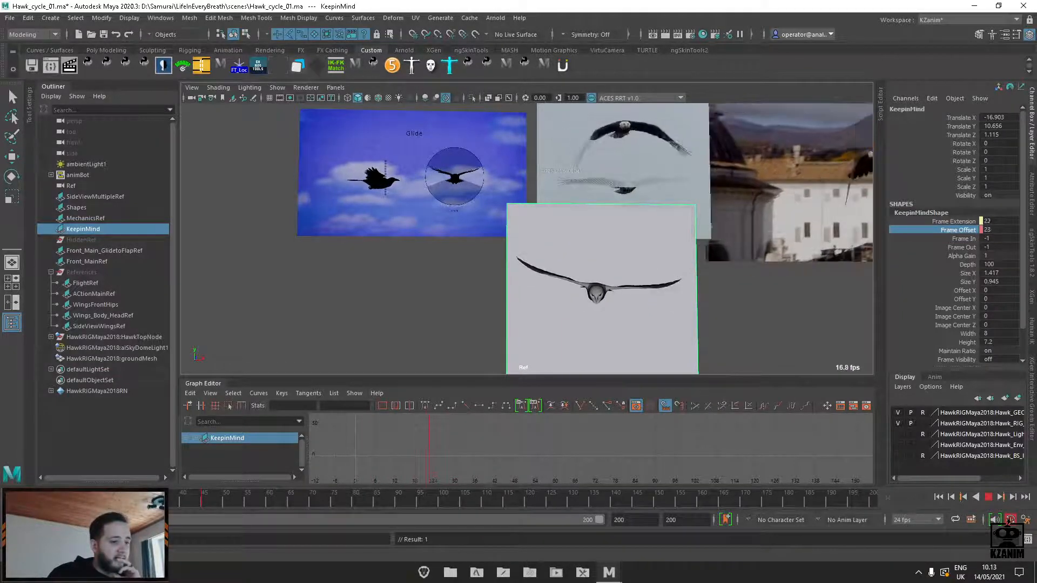
{"action": "mouse_move", "coordinate": [189, 505]}
{"action": "left_mouse_down"}
{"action": "mouse_move", "coordinate": [245, 504]}
{"action": "mouse_move", "coordinate": [47, 504]}
{"action": "mouse_move", "coordinate": [216, 490]}
{"action": "mouse_move", "coordinate": [205, 500]}
{"action": "left_mouse_up"}
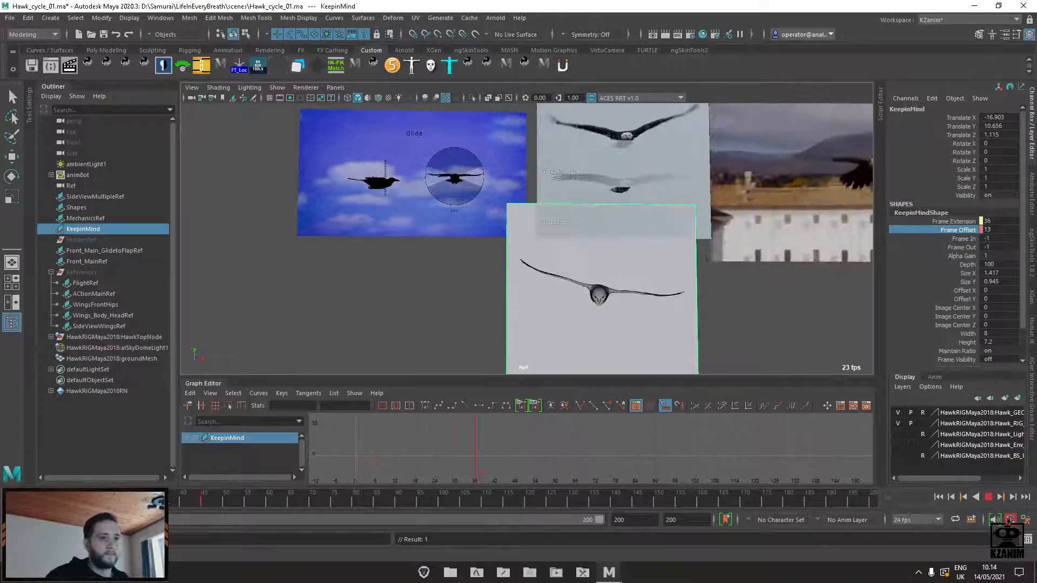
{"action": "left_click", "coordinate": [195, 502]}
{"action": "left_click_drag", "start_coordinate": [195, 499], "coordinate": [269, 507]}
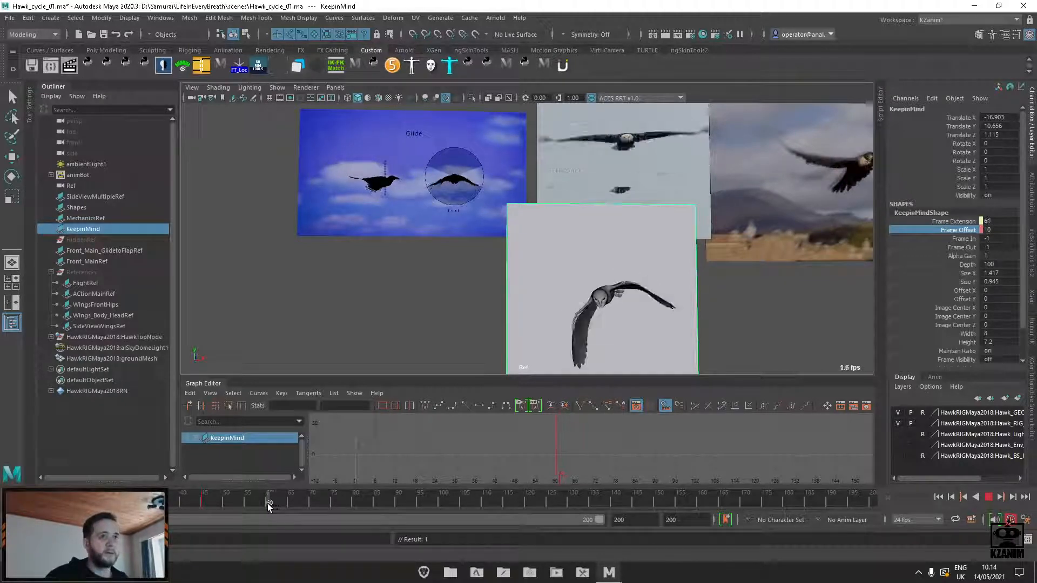
{"action": "scroll", "coordinate": [427, 259], "scroll_direction": "down", "scroll_amount": 6}
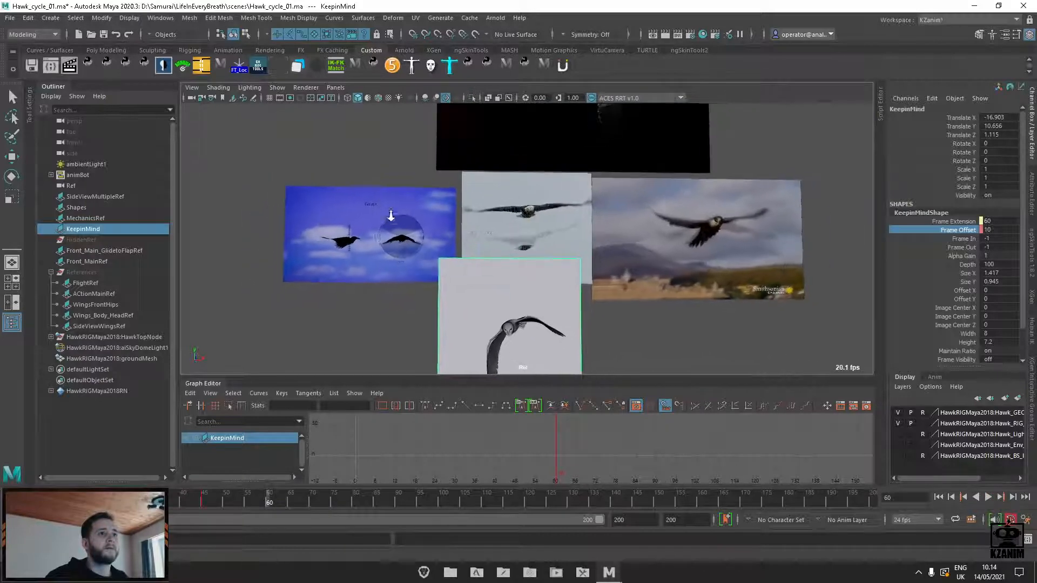
{"action": "scroll", "coordinate": [415, 236], "scroll_direction": "down", "scroll_amount": 4}
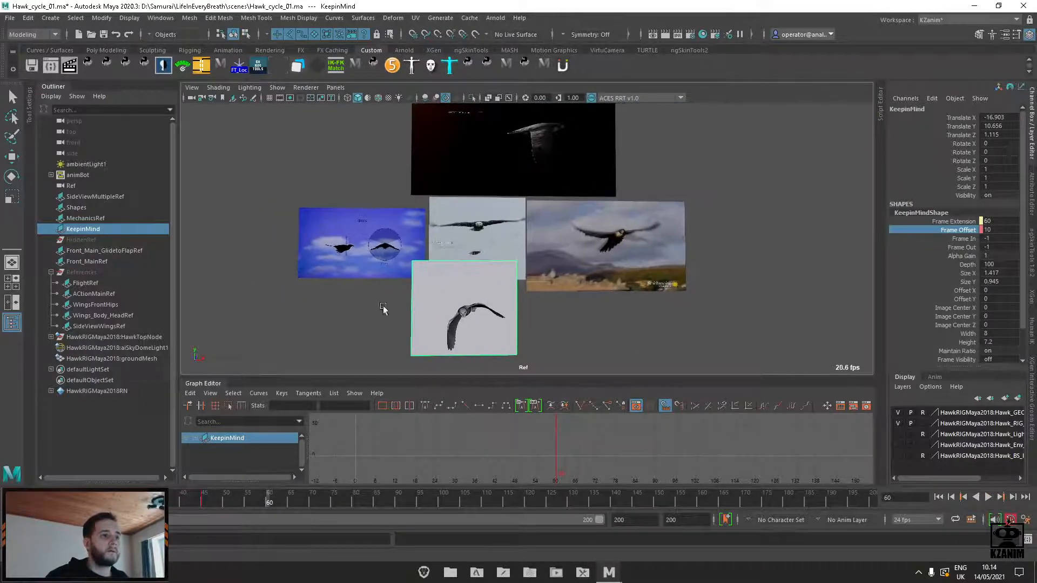
Key the KeepinMind plane's Frame Offset at 10 on frame 60 and review the surrounding wingbeats
{"action": "right_click", "coordinate": [965, 229]}
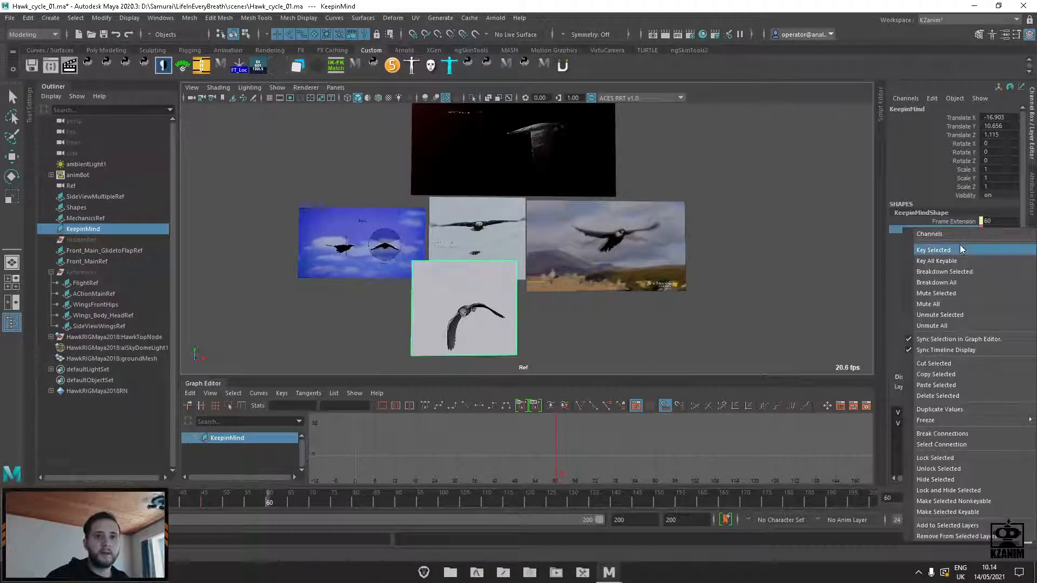
{"action": "left_click", "coordinate": [962, 249]}
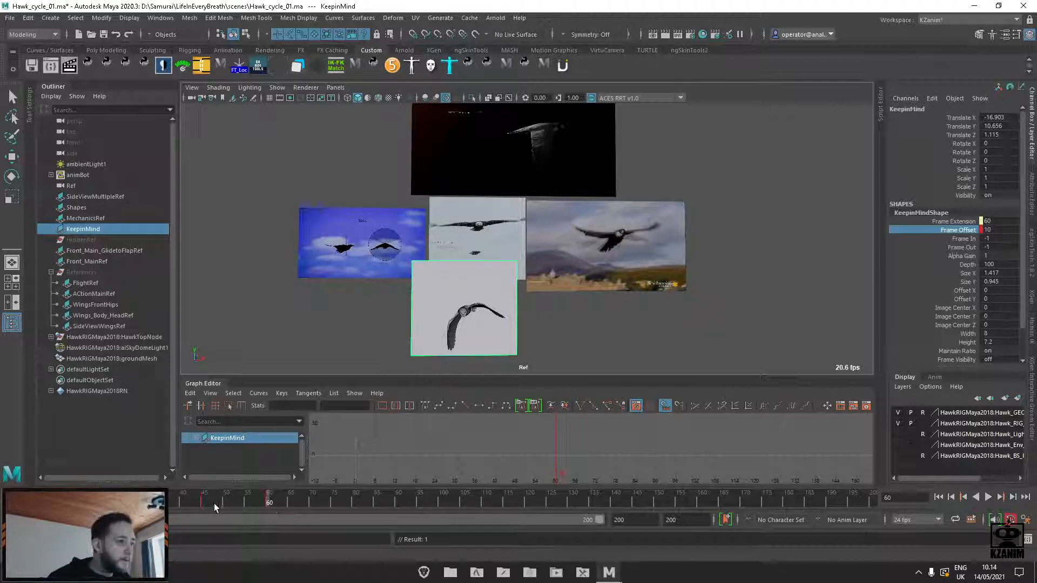
{"action": "left_click_drag", "start_coordinate": [201, 498], "coordinate": [242, 500]}
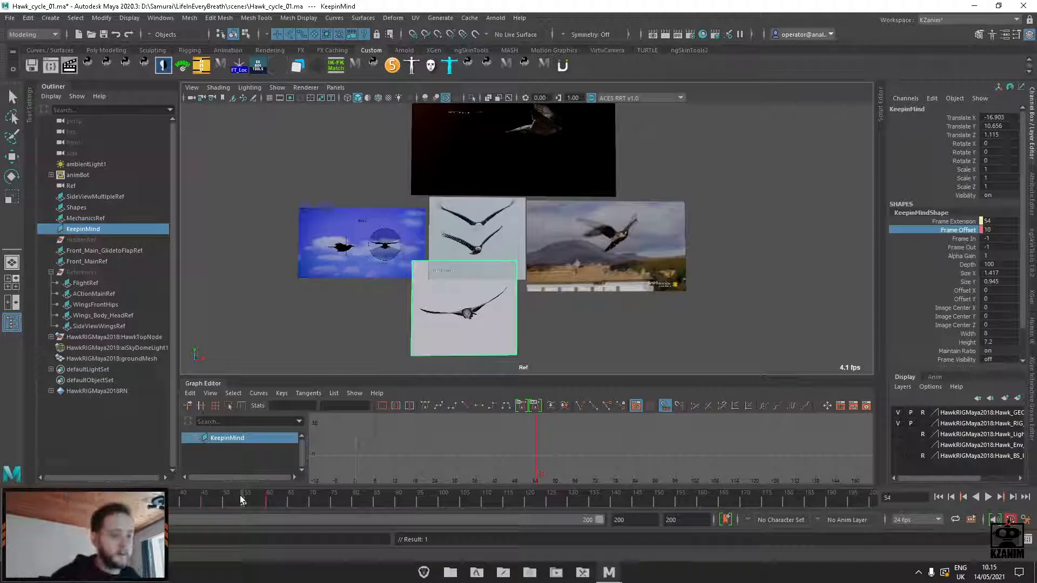
{"action": "key", "text": "alt+v"}
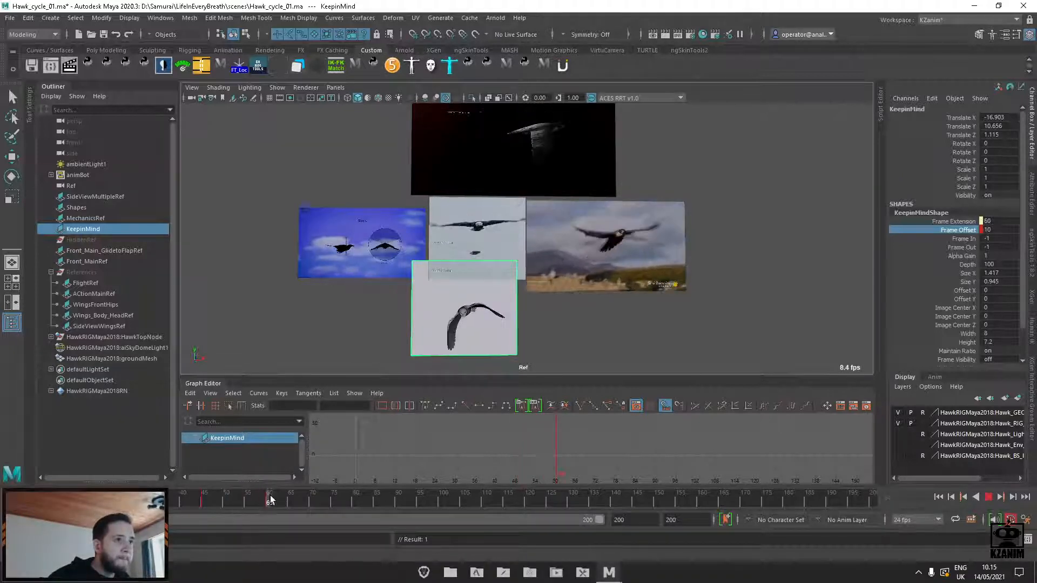
{"action": "left_click_drag", "start_coordinate": [263, 496], "coordinate": [317, 503]}
Parent the Front_Main_GlidetoFlapRef image plane under the References group
{"action": "scroll", "coordinate": [589, 165], "scroll_direction": "down", "scroll_amount": 2}
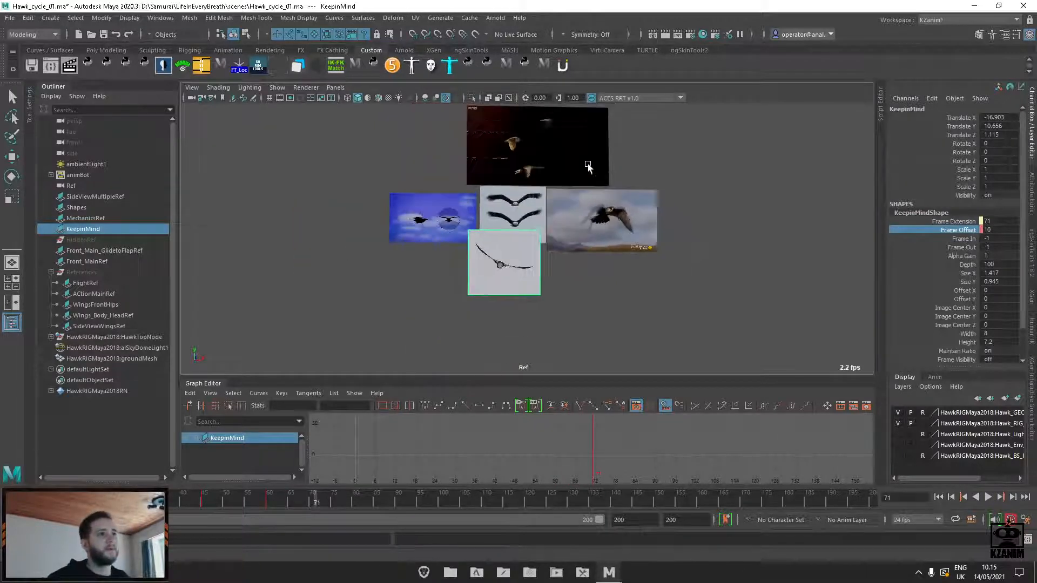
{"action": "scroll", "coordinate": [589, 165], "scroll_direction": "down", "scroll_amount": 2}
{"action": "middle_click_drag", "start_coordinate": [589, 165], "coordinate": [589, 211], "text": "alt"}
{"action": "scroll", "coordinate": [568, 260], "scroll_direction": "up", "scroll_amount": 4}
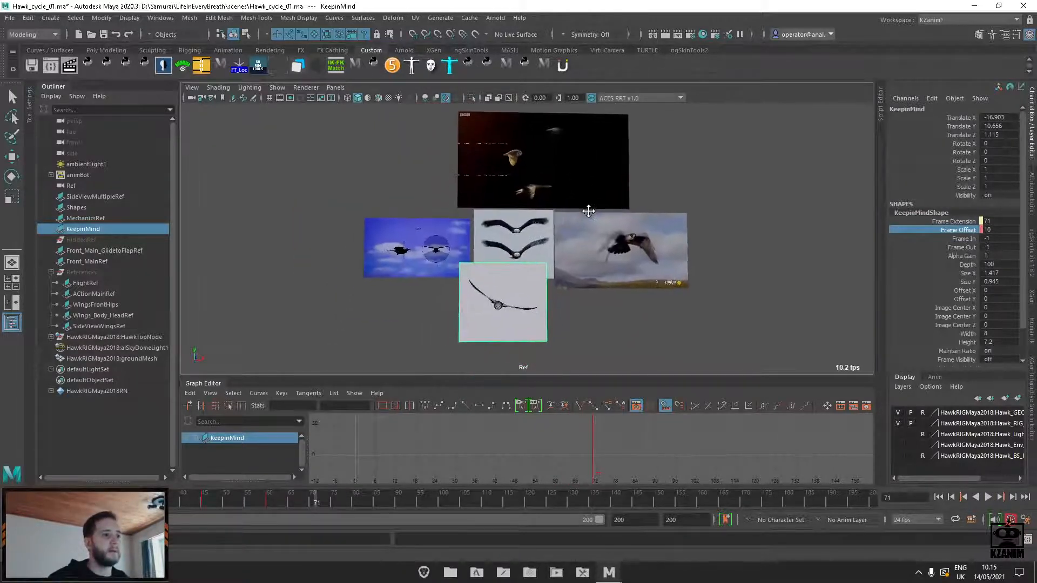
{"action": "scroll", "coordinate": [589, 211], "scroll_direction": "up", "scroll_amount": 4}
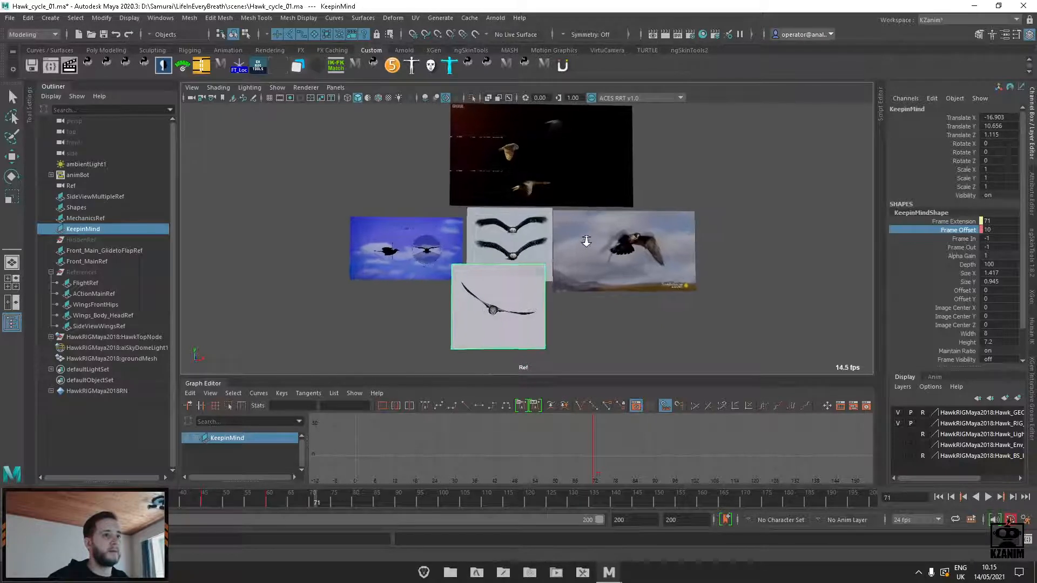
{"action": "left_click", "coordinate": [529, 224]}
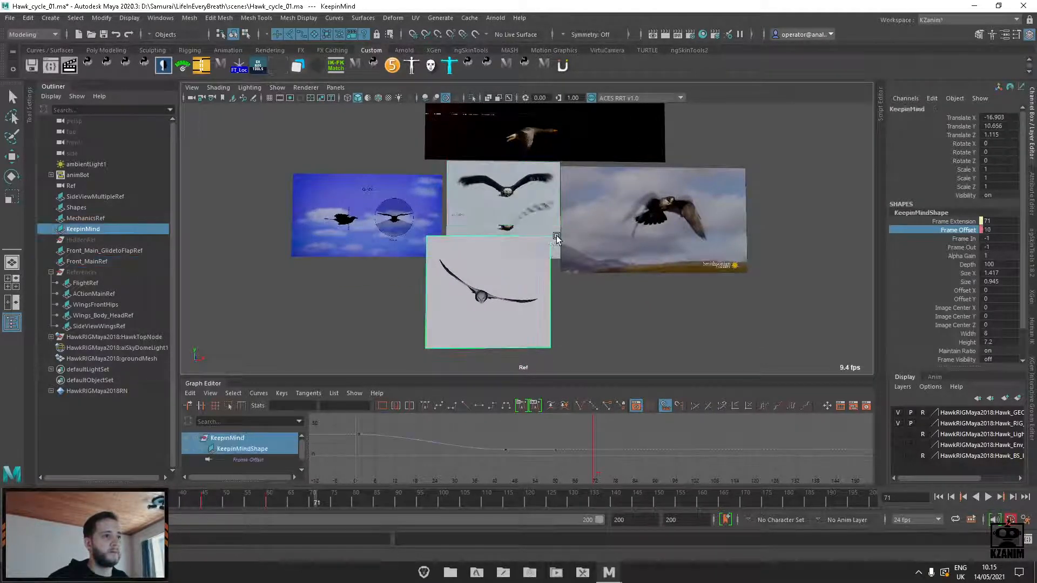
{"action": "left_click", "coordinate": [556, 236]}
{"action": "middle_click_drag", "start_coordinate": [118, 251], "coordinate": [92, 272]}
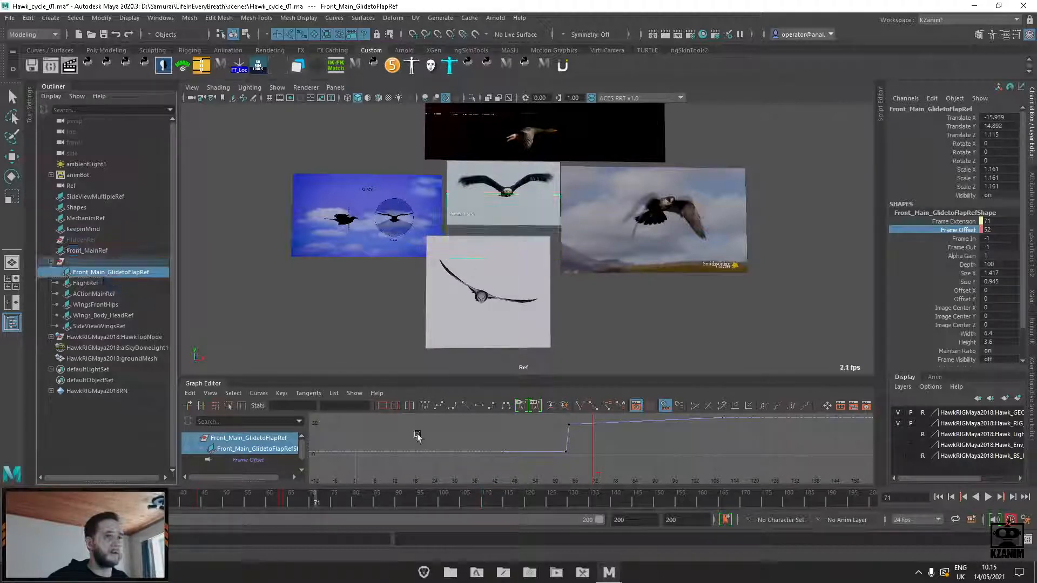
Select KeepinMind and compare its wingbeat timing with the other bird references around frames 60 to 74
{"action": "left_click_drag", "start_coordinate": [246, 500], "coordinate": [316, 506]}
{"action": "left_click", "coordinate": [513, 316]}
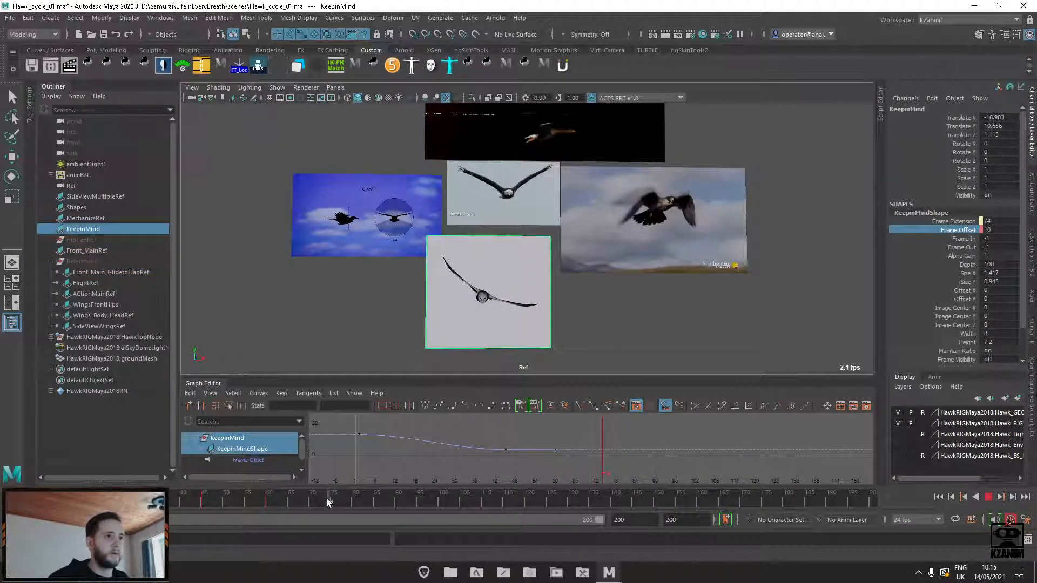
{"action": "left_click_drag", "start_coordinate": [318, 504], "coordinate": [289, 505]}
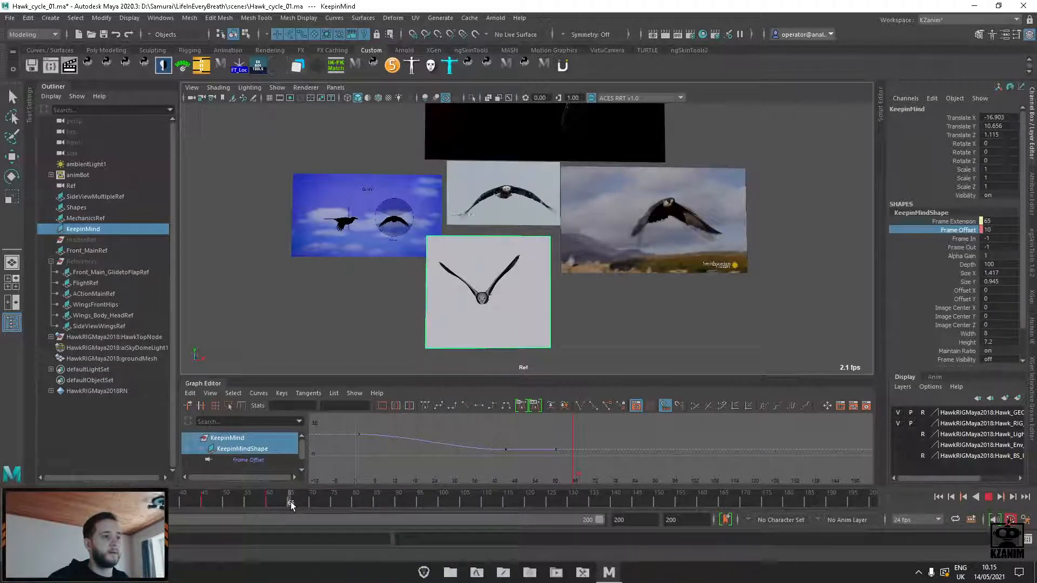
{"action": "left_click_drag", "start_coordinate": [291, 504], "coordinate": [295, 503]}
{"action": "left_click_drag", "start_coordinate": [547, 429], "coordinate": [562, 454]}
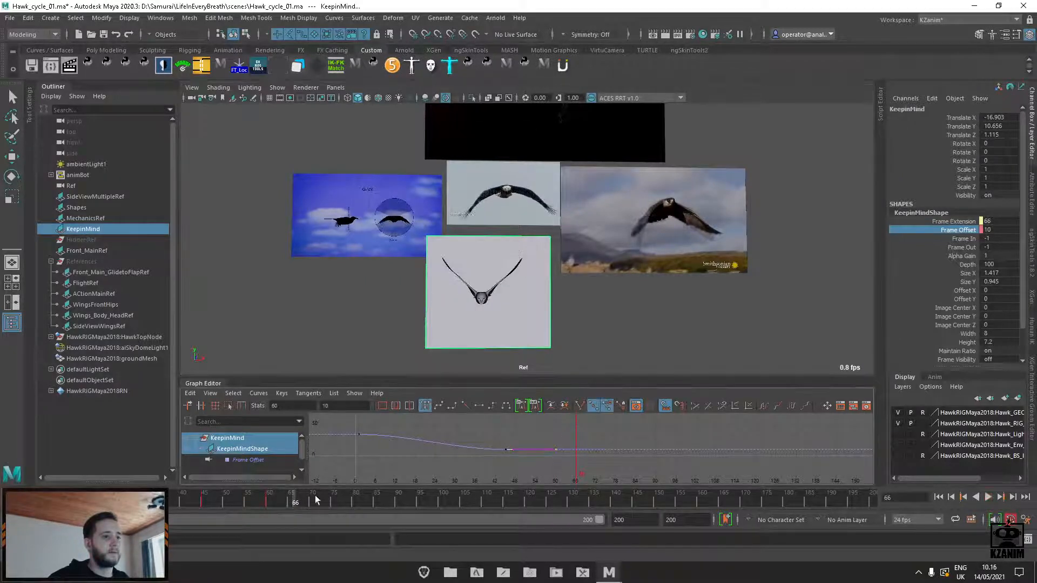
{"action": "left_click", "coordinate": [269, 502]}
{"action": "key", "text": "alt+v"}
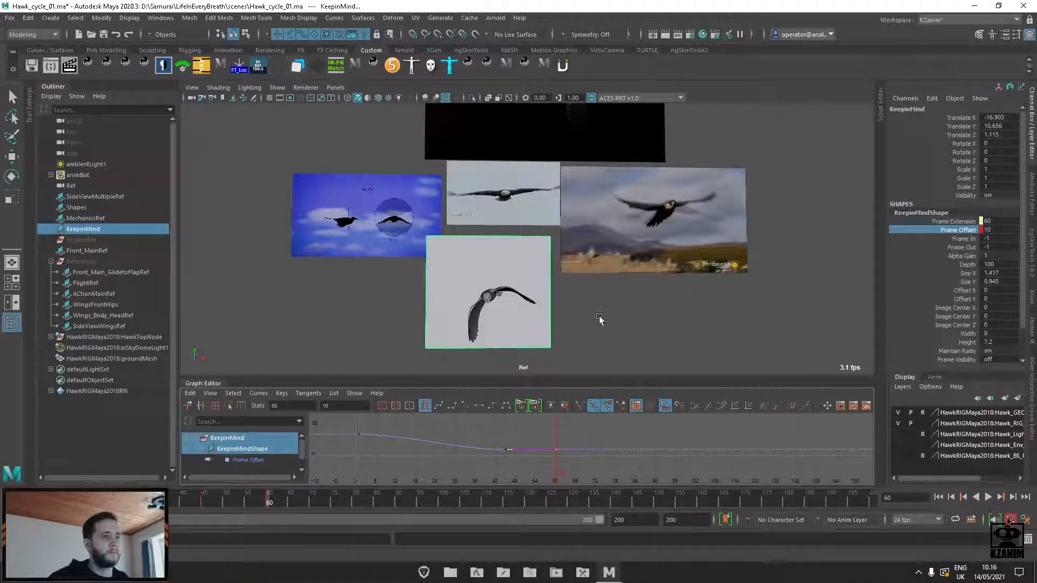
Check KeepinMind's wingbeat from frame 45 and key its Frame Offset at 10 on frame 53
{"action": "left_click", "coordinate": [203, 502]}
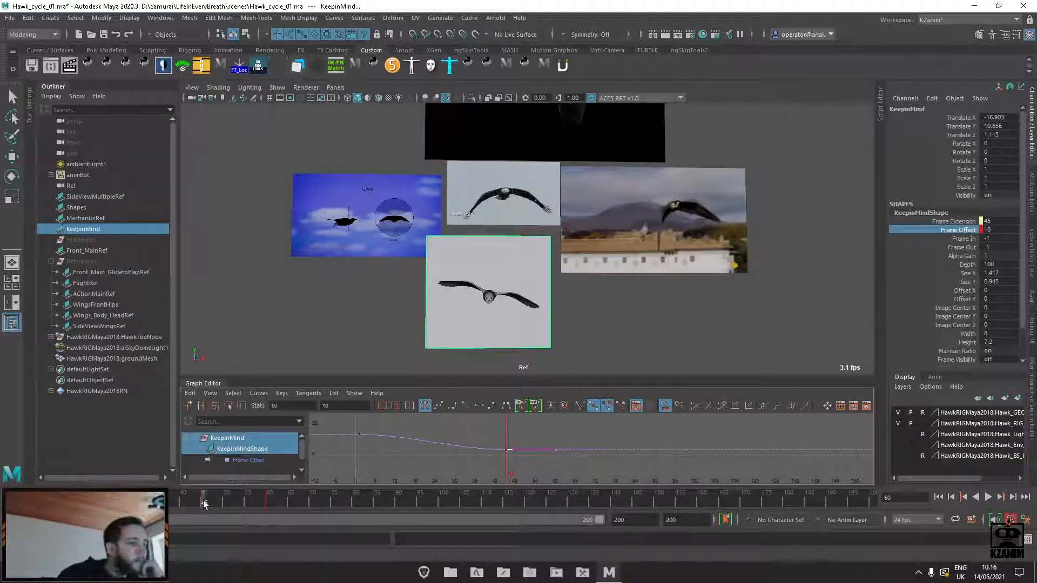
{"action": "left_click_drag", "start_coordinate": [204, 503], "coordinate": [237, 502]}
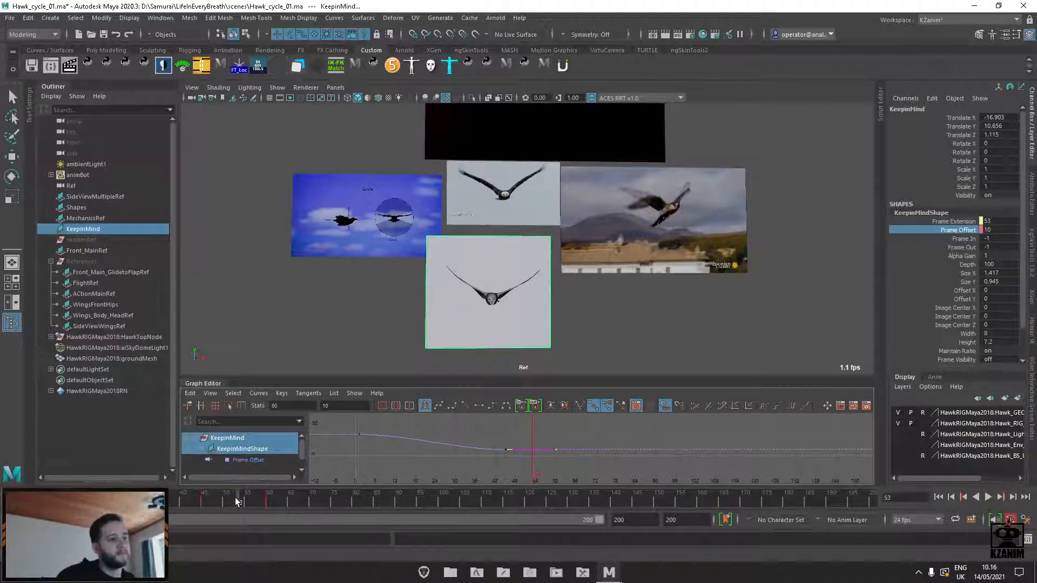
{"action": "right_click", "coordinate": [964, 228]}
{"action": "left_click", "coordinate": [964, 231]}
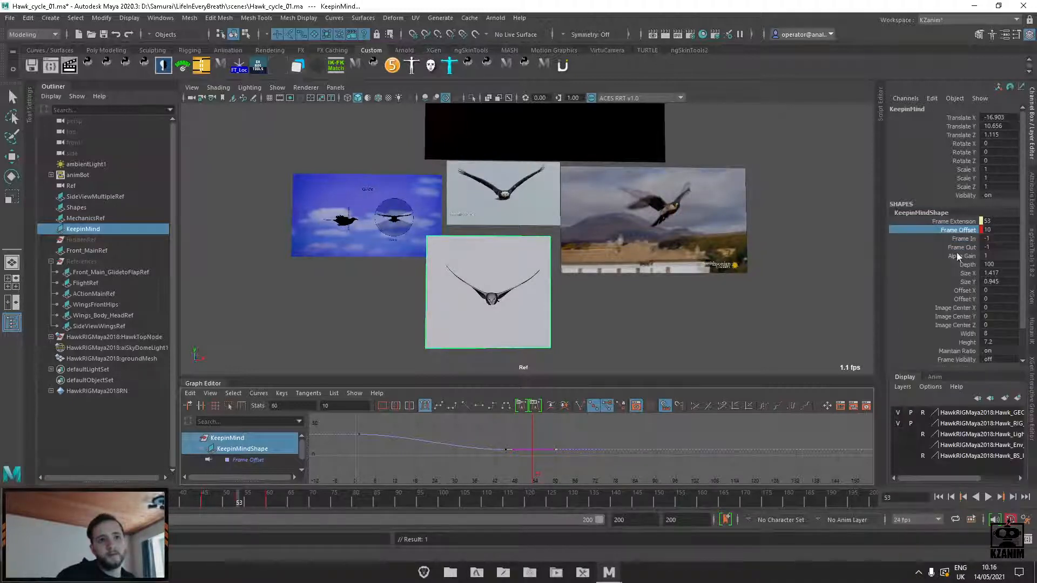
Set KeepinMind's Frame Offset to 23 on frame 54 and delete the Frame Offset key at frame 60
{"action": "left_click_drag", "start_coordinate": [239, 503], "coordinate": [241, 503]}
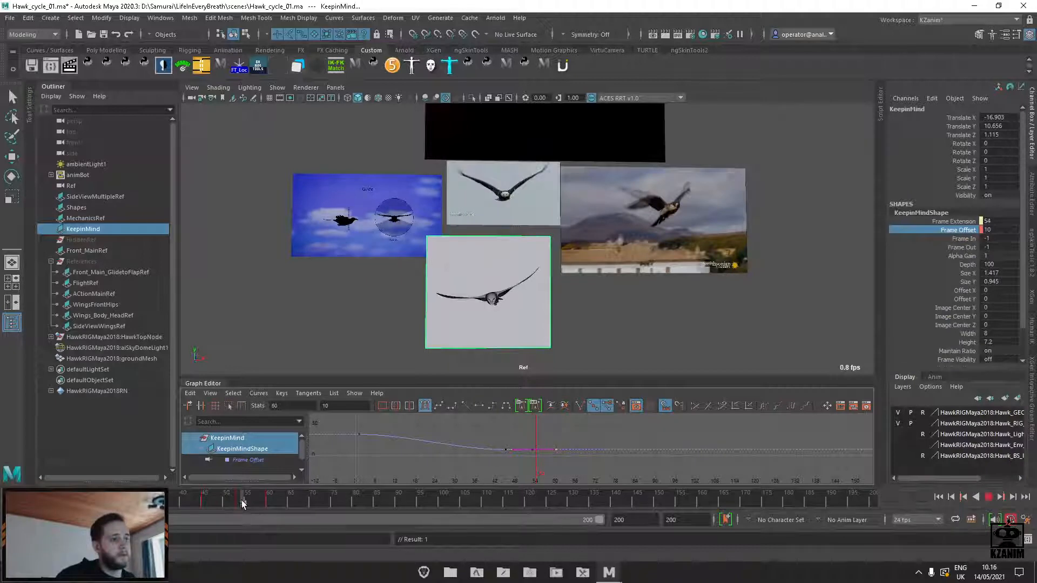
{"action": "middle_click_drag", "start_coordinate": [635, 297], "coordinate": [709, 296]}
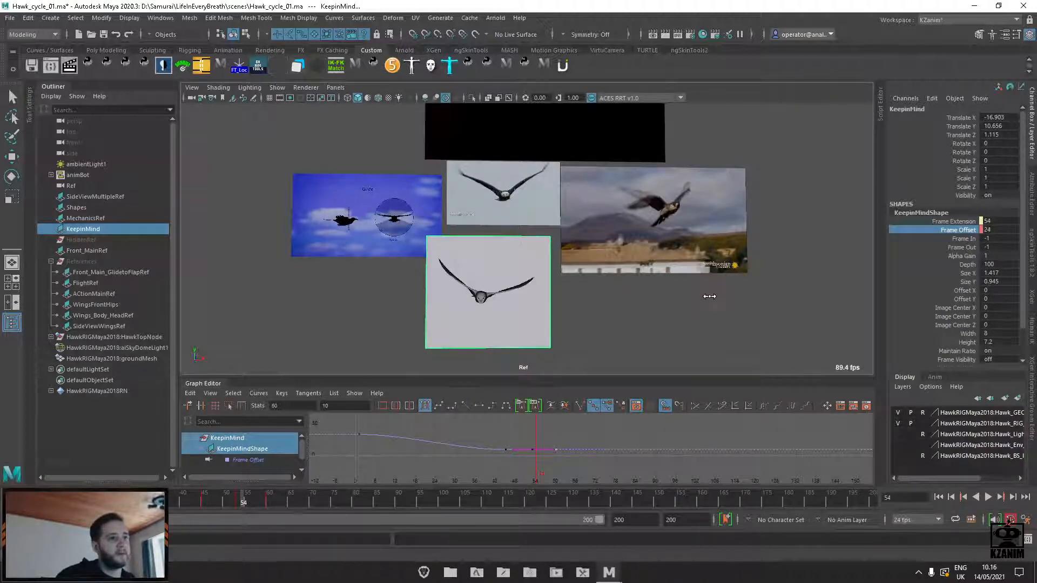
{"action": "left_click_drag", "start_coordinate": [236, 496], "coordinate": [265, 497]}
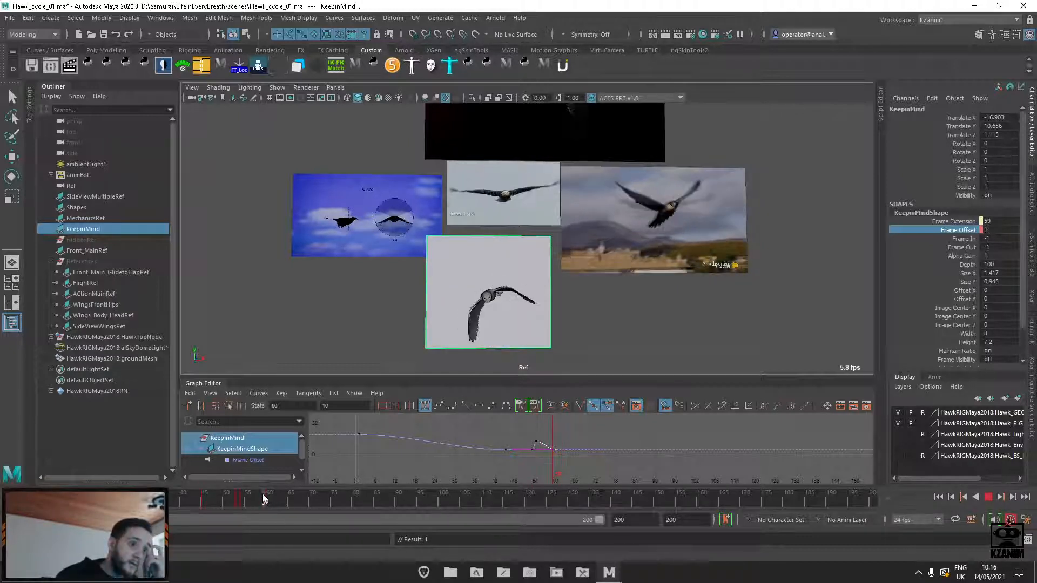
{"action": "left_click", "coordinate": [571, 436]}
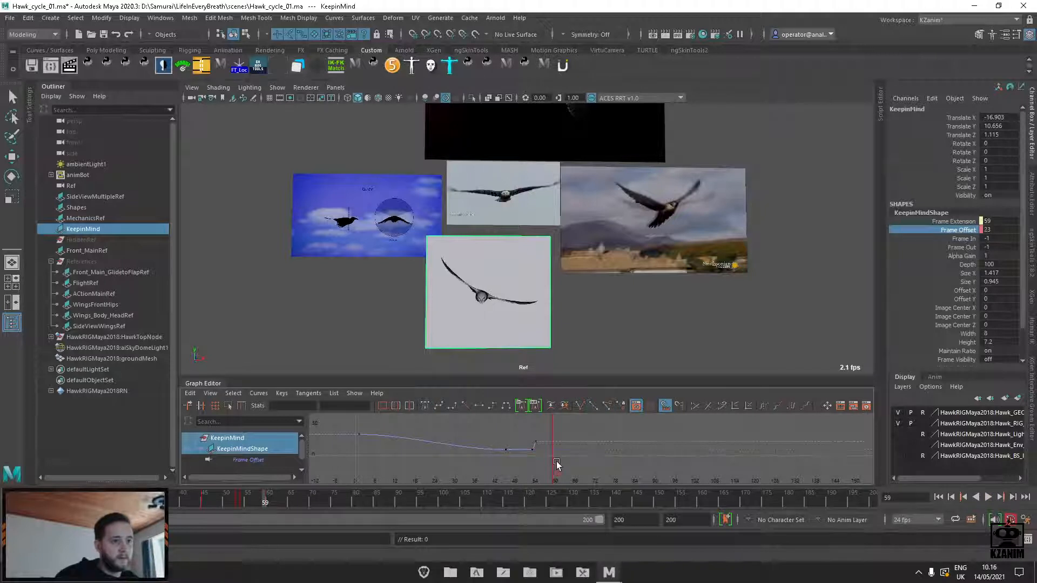
Change KeepinMind's Frame Offset to 48 on frame 54 to match the raised wings, and key it
{"action": "left_click", "coordinate": [241, 502]}
{"action": "mouse_move", "coordinate": [240, 501]}
{"action": "left_mouse_down"}
{"action": "mouse_move", "coordinate": [334, 498]}
{"action": "mouse_move", "coordinate": [207, 501]}
{"action": "mouse_move", "coordinate": [271, 500]}
{"action": "mouse_move", "coordinate": [242, 501]}
{"action": "left_mouse_up"}
{"action": "middle_click_drag", "start_coordinate": [633, 326], "coordinate": [638, 325]}
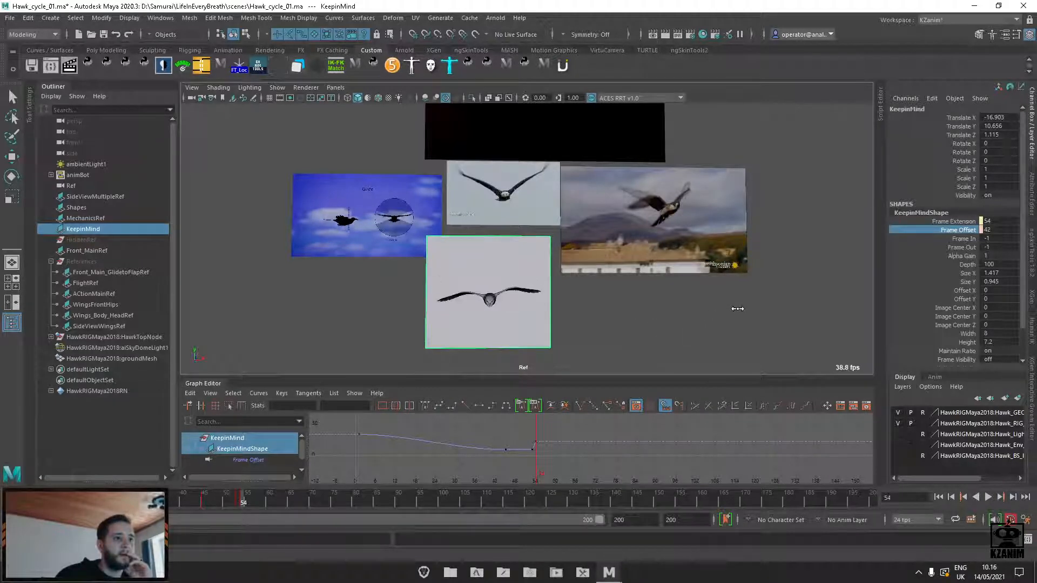
{"action": "middle_click_drag", "start_coordinate": [739, 309], "coordinate": [759, 307]}
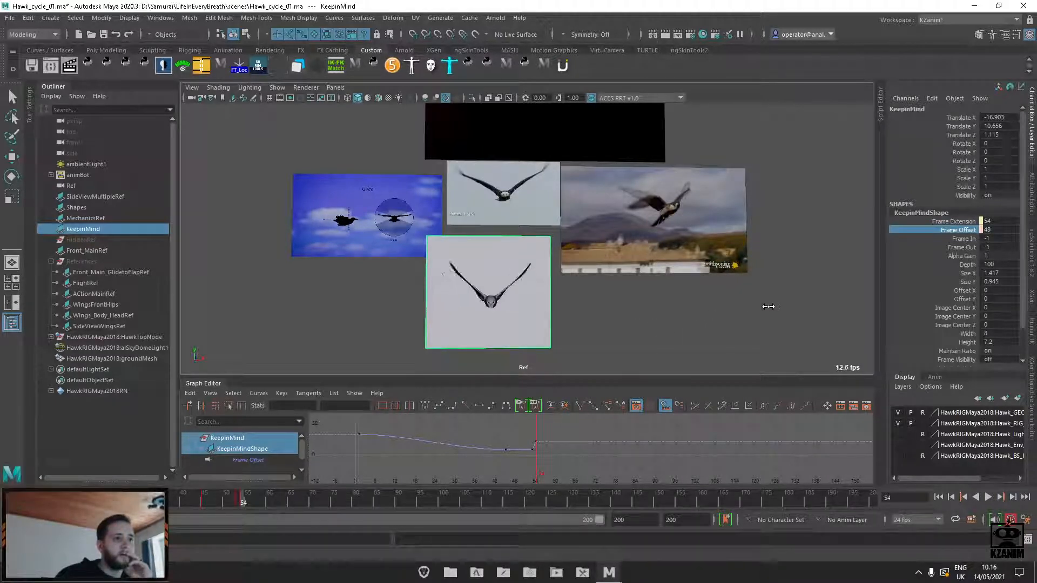
{"action": "key", "text": "s"}
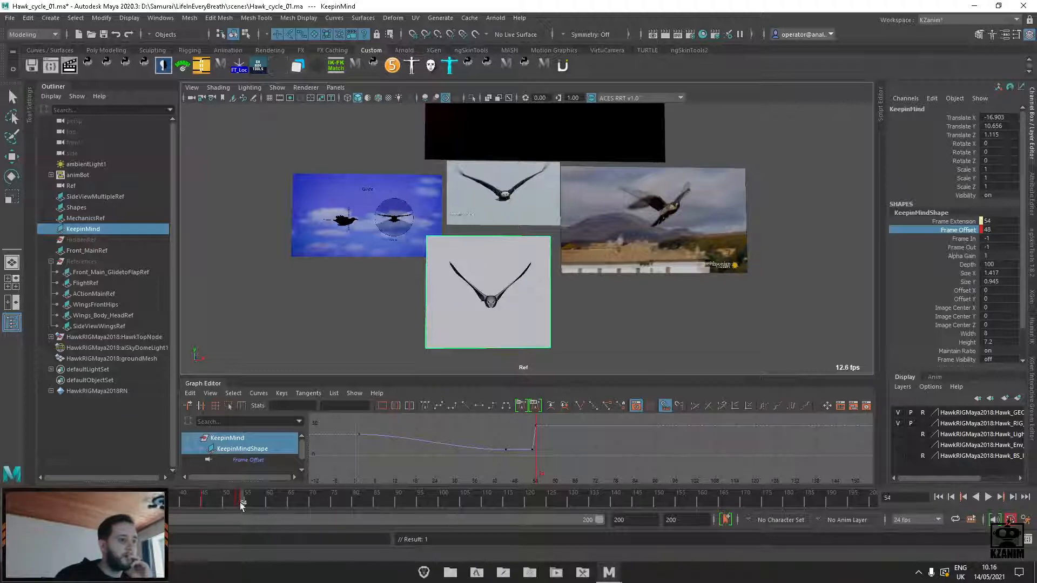
Key KeepinMind's Frame Offset at 44 on frame 72 and play the references back to check the match
{"action": "left_click_drag", "start_coordinate": [241, 506], "coordinate": [320, 500]}
{"action": "middle_click_drag", "start_coordinate": [660, 343], "coordinate": [661, 328]}
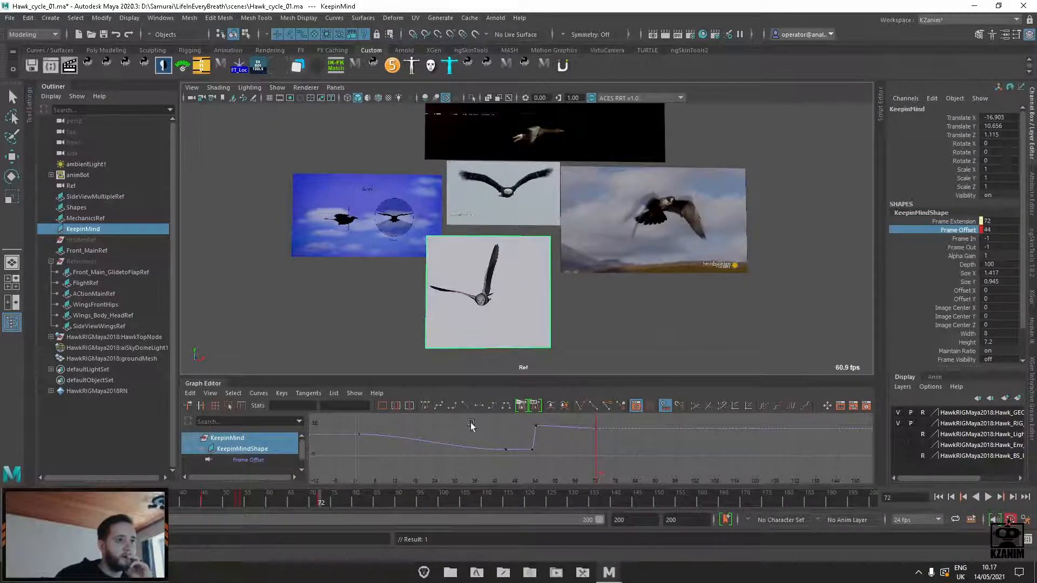
{"action": "mouse_move", "coordinate": [238, 495]}
{"action": "left_mouse_down"}
{"action": "mouse_move", "coordinate": [495, 482]}
{"action": "mouse_move", "coordinate": [431, 482]}
{"action": "left_mouse_up"}
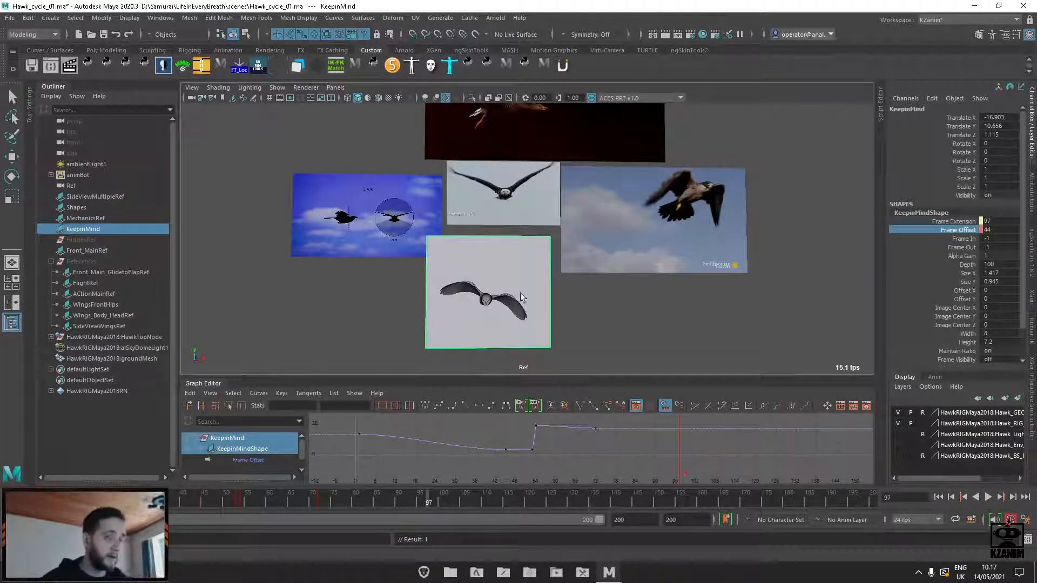
{"action": "left_click", "coordinate": [16, 502]}
{"action": "key", "text": "alt+v"}
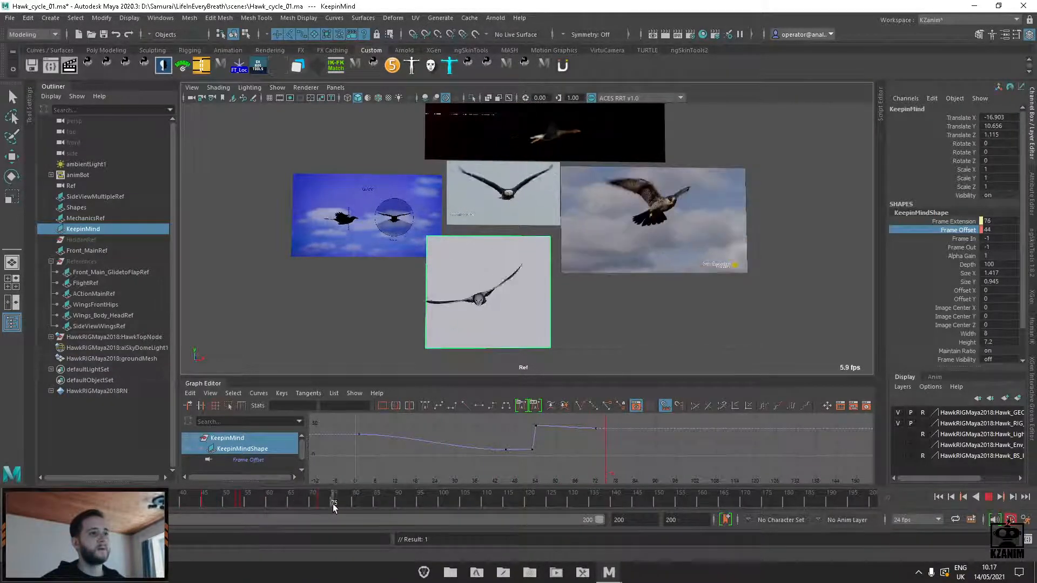
{"action": "mouse_move", "coordinate": [345, 504]}
{"action": "left_mouse_down"}
{"action": "mouse_move", "coordinate": [180, 504]}
{"action": "mouse_move", "coordinate": [411, 500]}
{"action": "mouse_move", "coordinate": [320, 500]}
{"action": "left_mouse_up"}
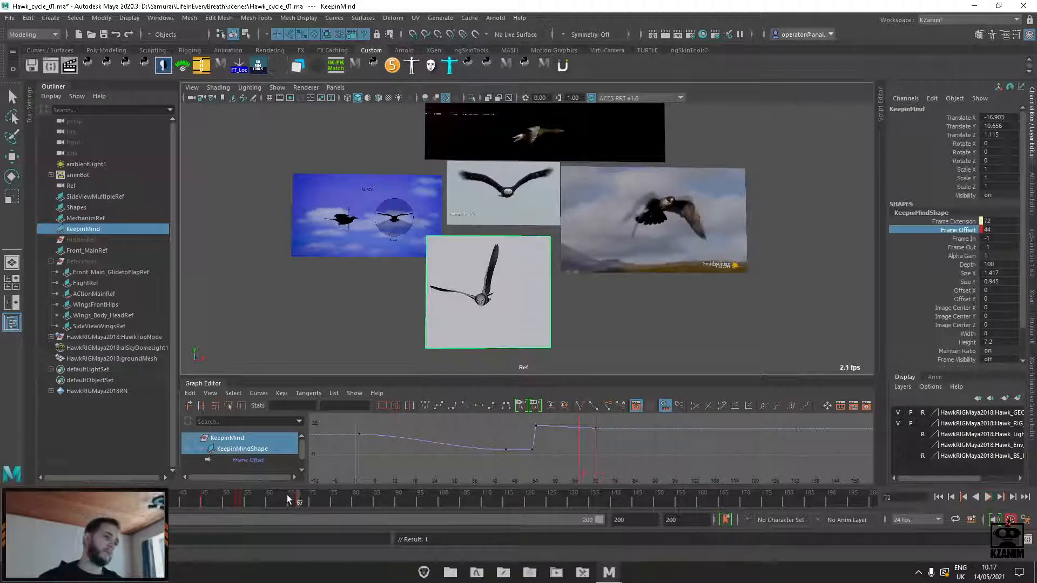
Review the wingbeat up to frame 72 and key KeepinMind's Frame Offset there again, keeping it at 44
{"action": "left_click", "coordinate": [245, 502]}
{"action": "left_click_drag", "start_coordinate": [246, 502], "coordinate": [320, 502]}
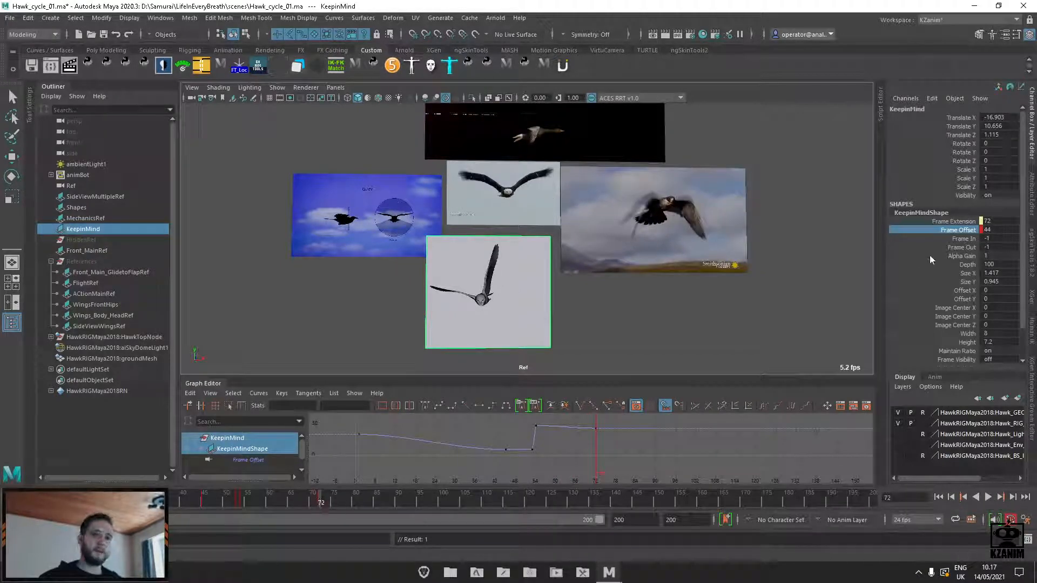
{"action": "right_click", "coordinate": [946, 232]}
{"action": "left_click", "coordinate": [945, 254]}
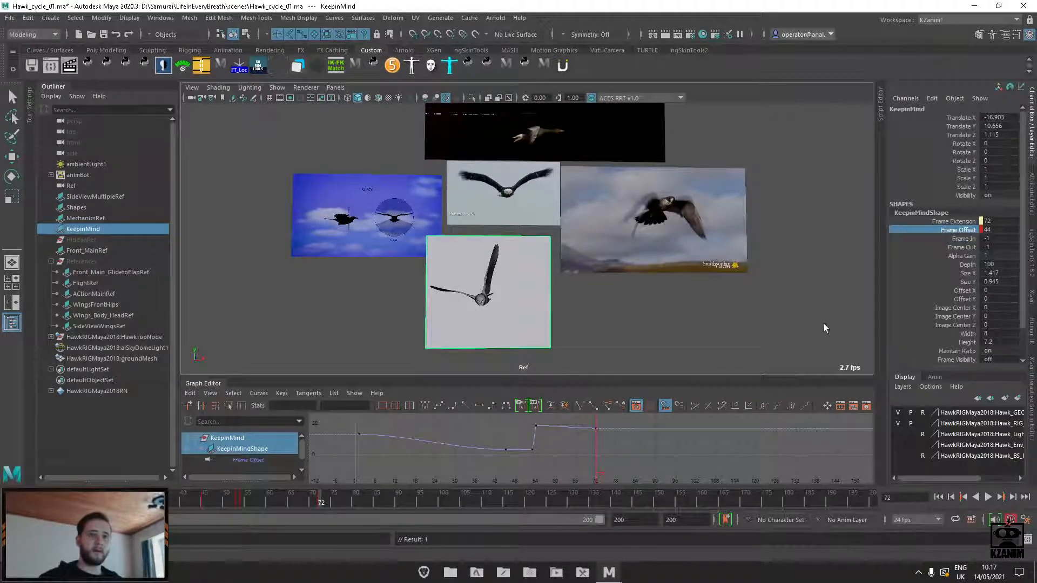
Set KeepinMind's Frame Offset to 72 on frame 73 and play back the transition from frame 72
{"action": "left_click", "coordinate": [324, 503]}
{"action": "middle_click_drag", "start_coordinate": [563, 342], "coordinate": [708, 327]}
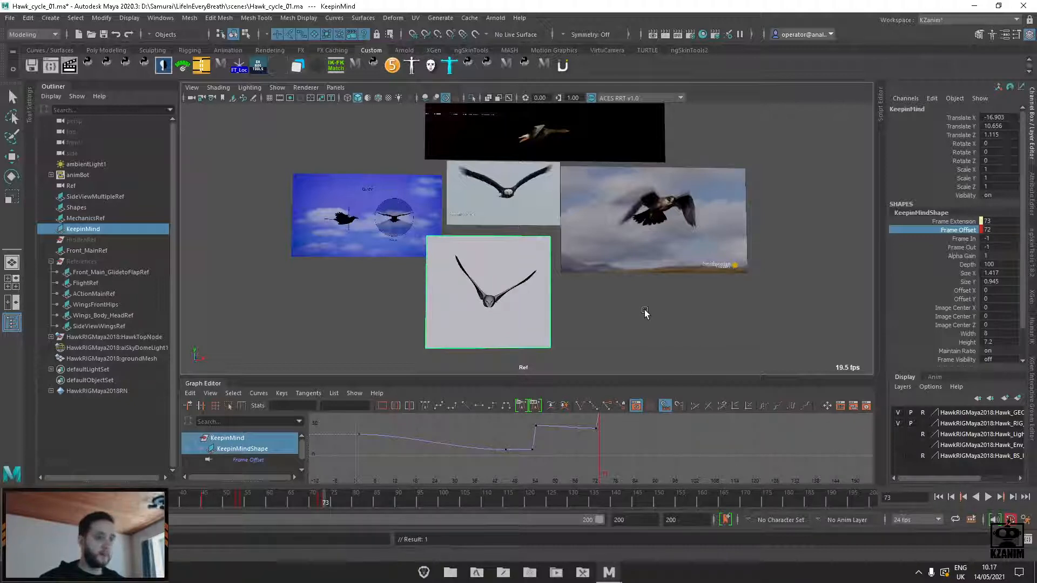
{"action": "key", "text": "alt+comma"}
{"action": "key", "text": "alt+period"}
{"action": "left_click", "coordinate": [319, 498]}
{"action": "key", "text": "alt+v"}
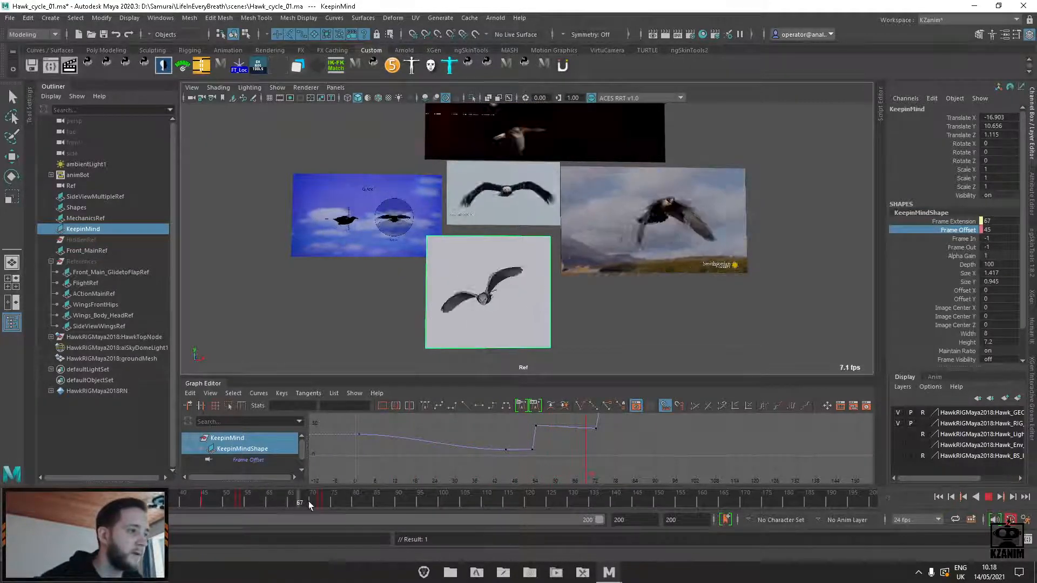
{"action": "left_click_drag", "start_coordinate": [309, 501], "coordinate": [318, 503]}
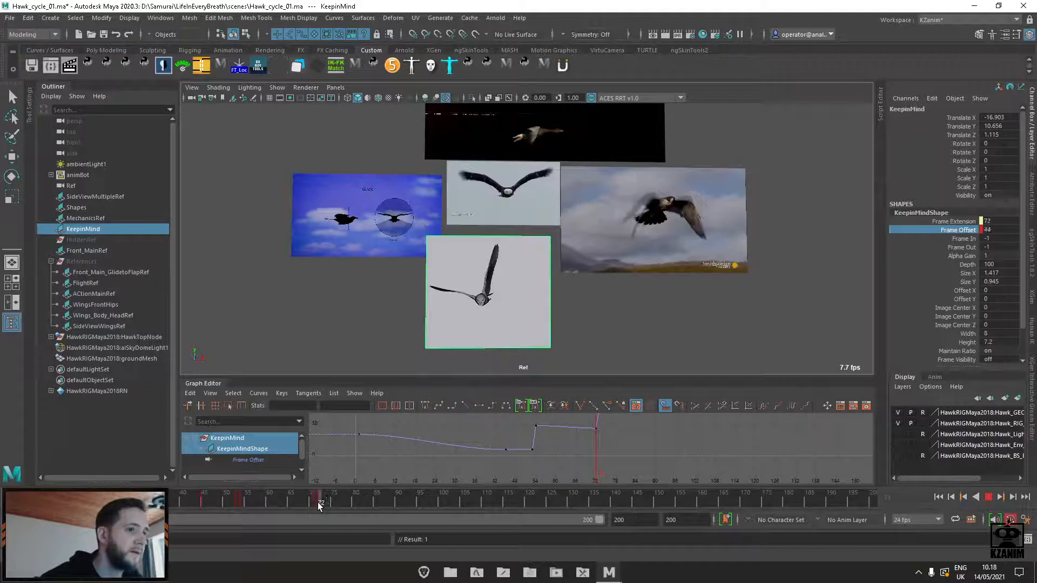
Try a Frame Offset of 4 for KeepinMind on frame 72 and undo the change
{"action": "middle_click_drag", "start_coordinate": [695, 315], "coordinate": [479, 331]}
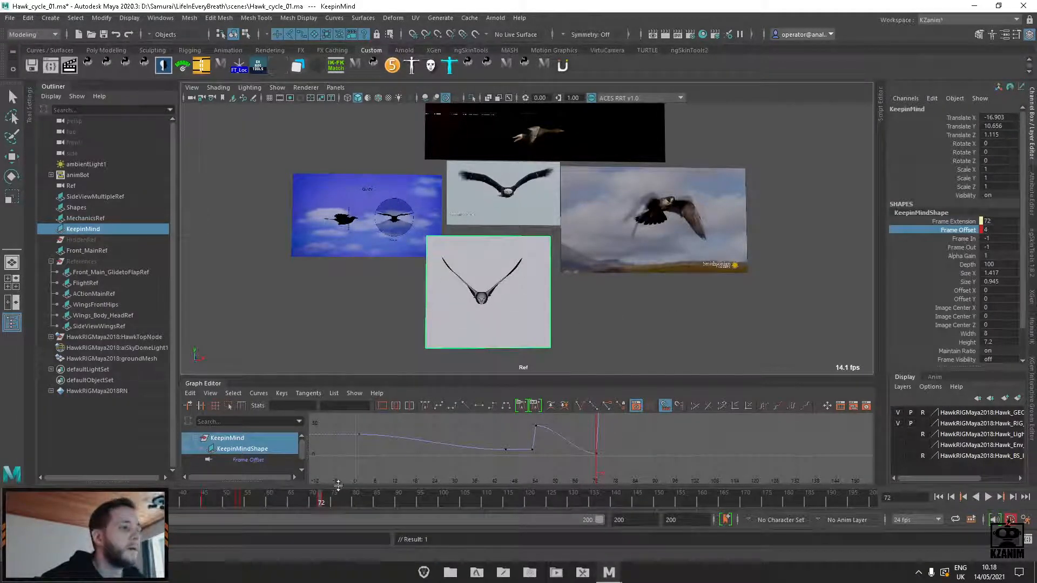
{"action": "left_click", "coordinate": [323, 501]}
{"action": "right_click", "coordinate": [324, 501]}
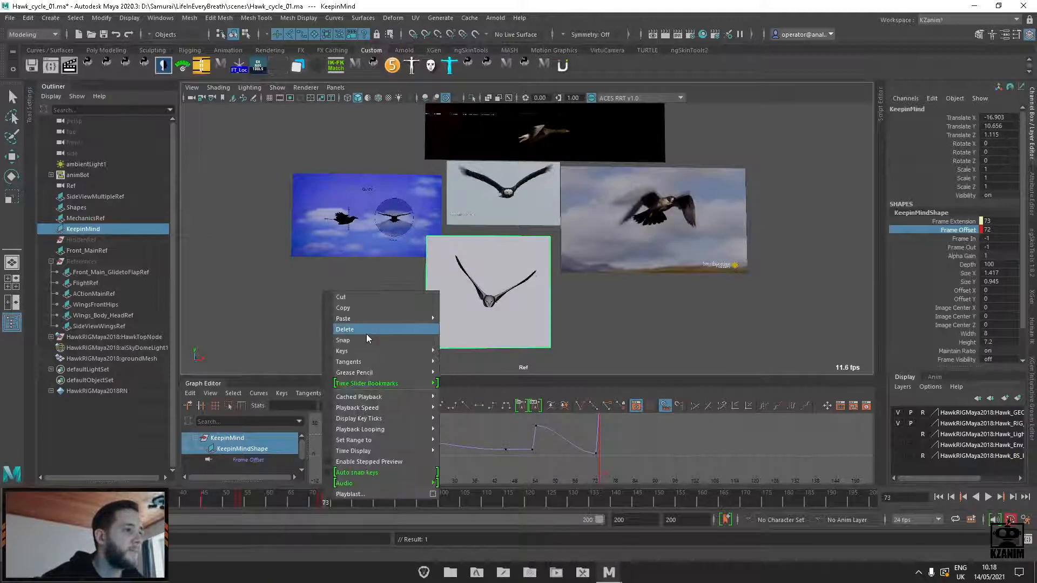
{"action": "left_click", "coordinate": [648, 448]}
{"action": "key", "text": "ctrl+z"}
{"action": "key", "text": "ctrl+z"}
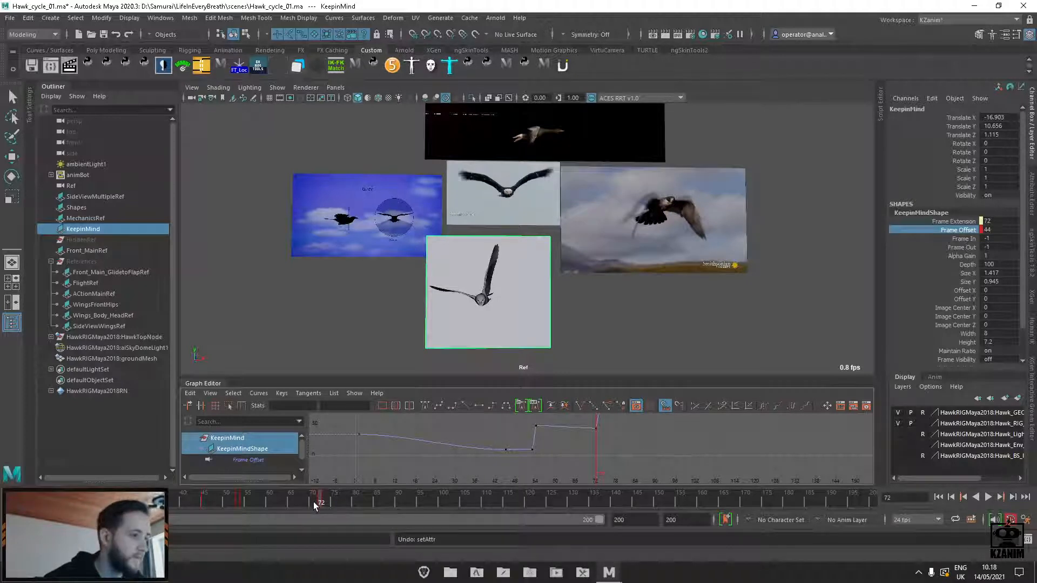
Try keying all of KeepinMind's channels on frame 72 and undo the key
{"action": "key", "text": "alt+v"}
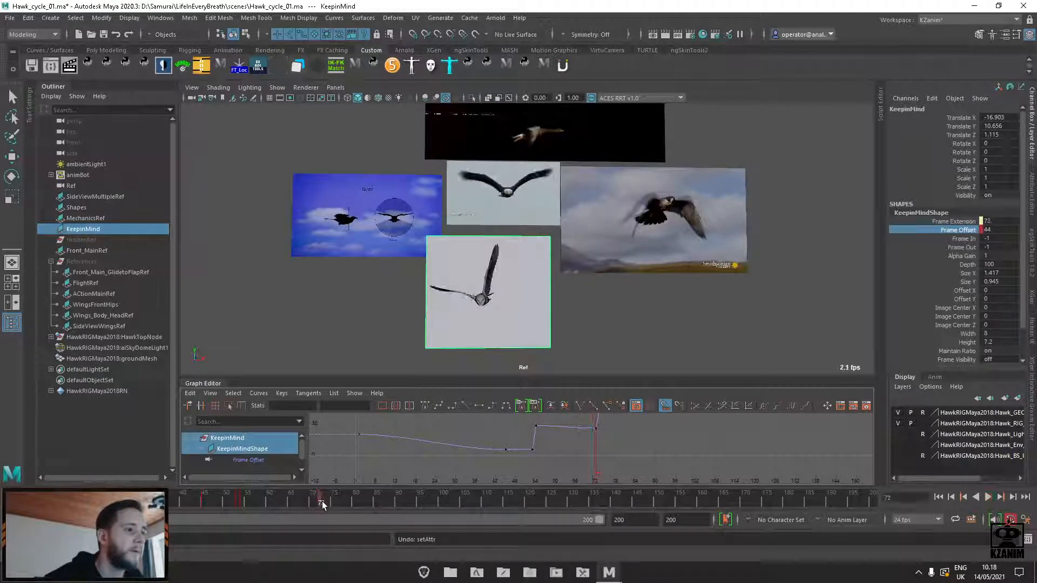
{"action": "key", "text": "s"}
{"action": "left_click_drag", "start_coordinate": [320, 504], "coordinate": [323, 504]}
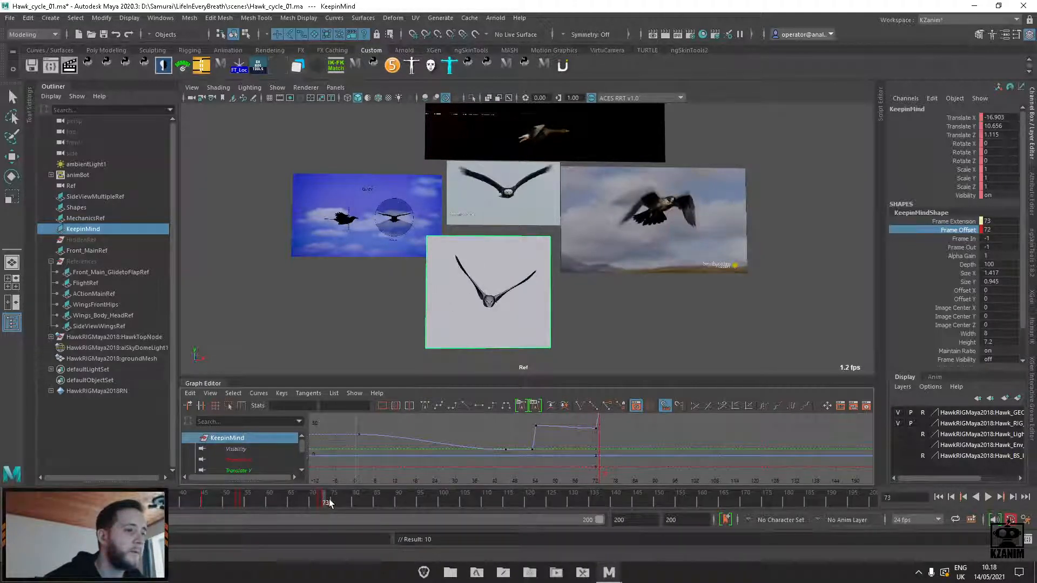
{"action": "key", "text": "ctrl+z"}
{"action": "key", "text": "ctrl+z"}
Key only KeepinMind's Frame Offset on frame 72, keeping it at 44
{"action": "right_click", "coordinate": [967, 232]}
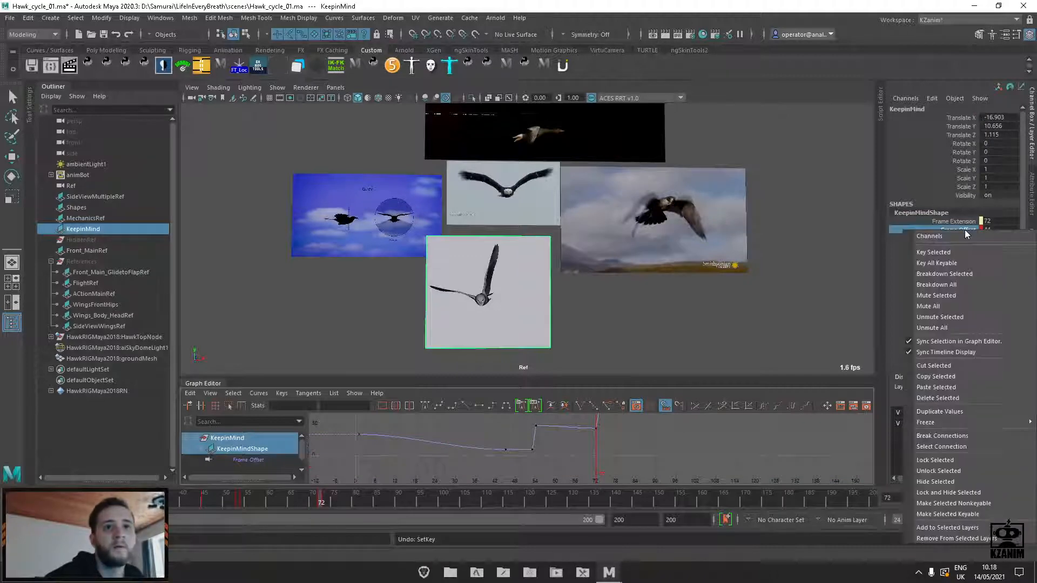
{"action": "left_click", "coordinate": [945, 250]}
{"action": "left_click", "coordinate": [905, 99]}
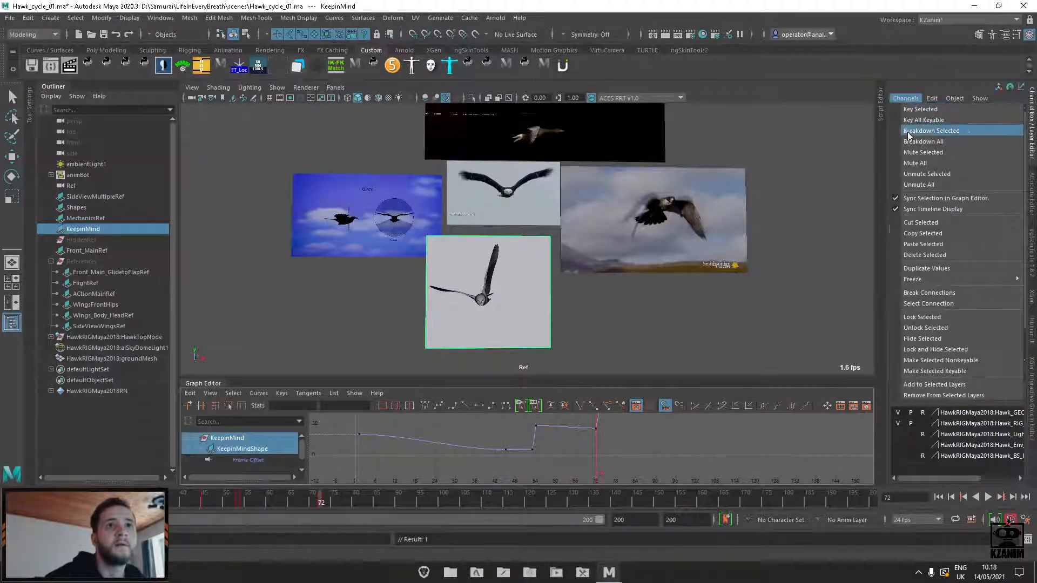
{"action": "left_click", "coordinate": [796, 149]}
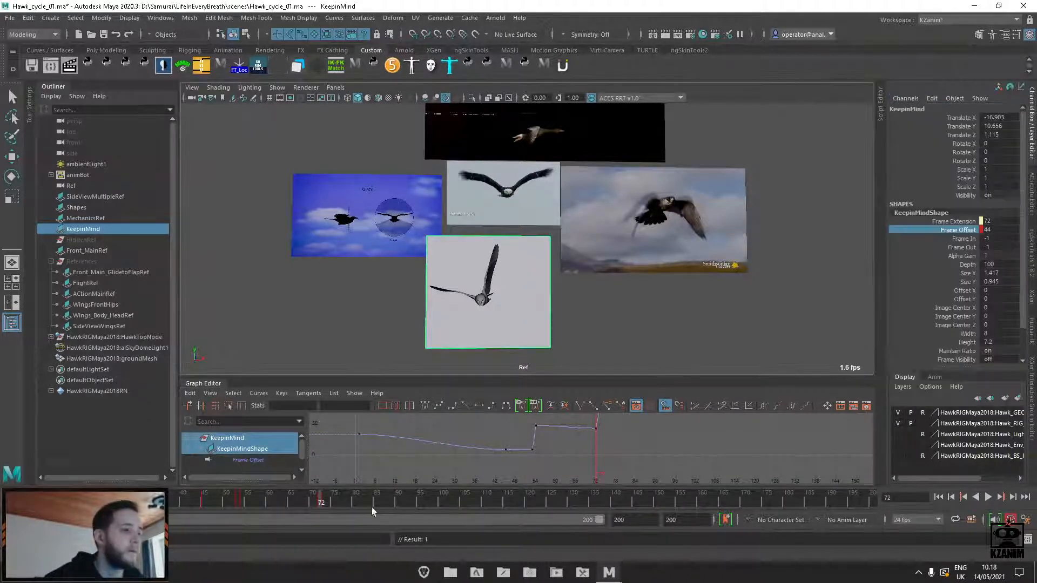
Set KeepinMind's Frame Offset to 3 on frame 73 and play the references back to check the wingbeat match
{"action": "left_click", "coordinate": [323, 504]}
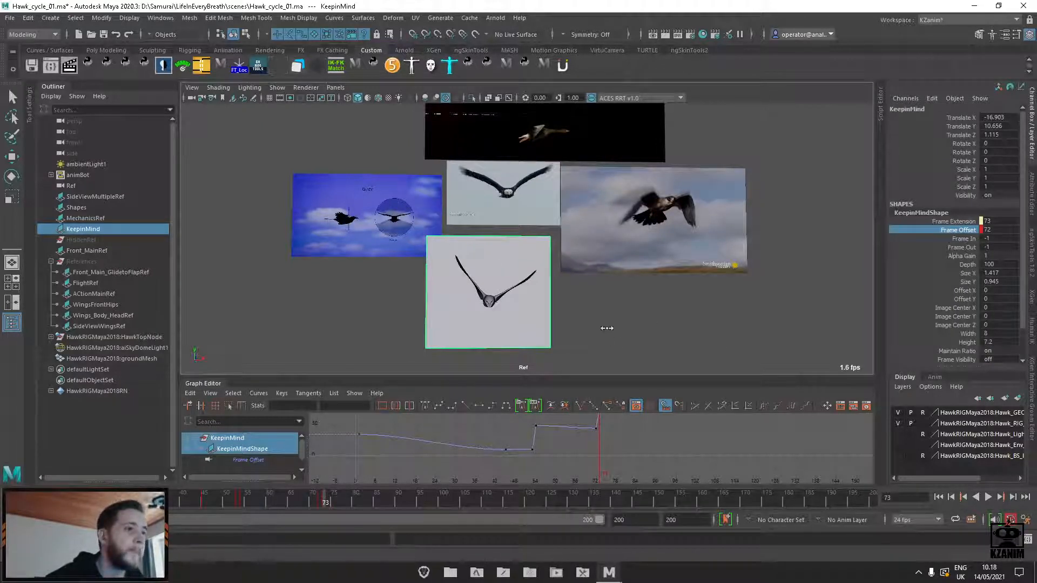
{"action": "middle_click_drag", "start_coordinate": [607, 328], "coordinate": [400, 346]}
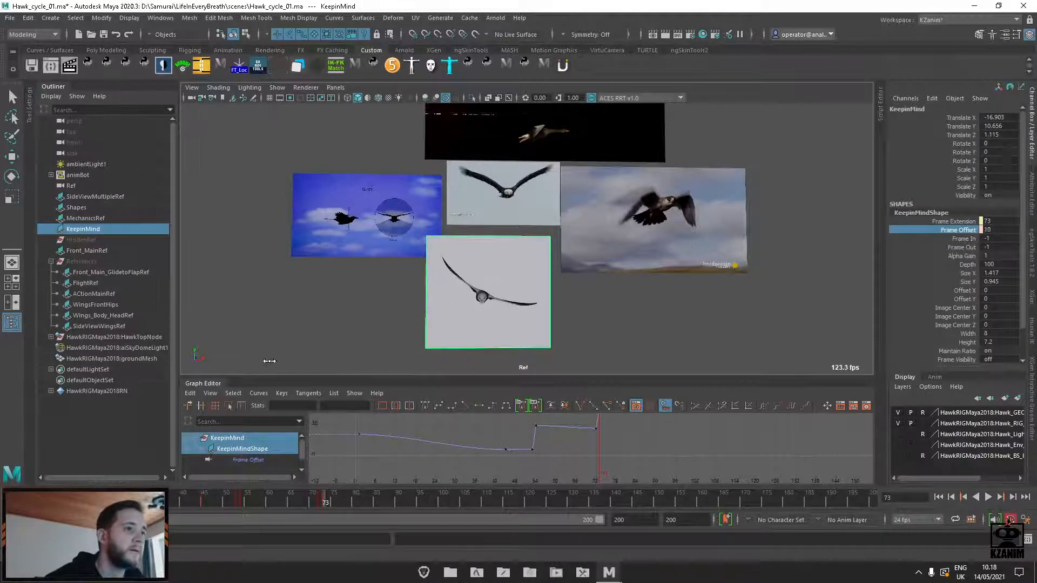
{"action": "middle_click_drag", "start_coordinate": [226, 366], "coordinate": [227, 366]}
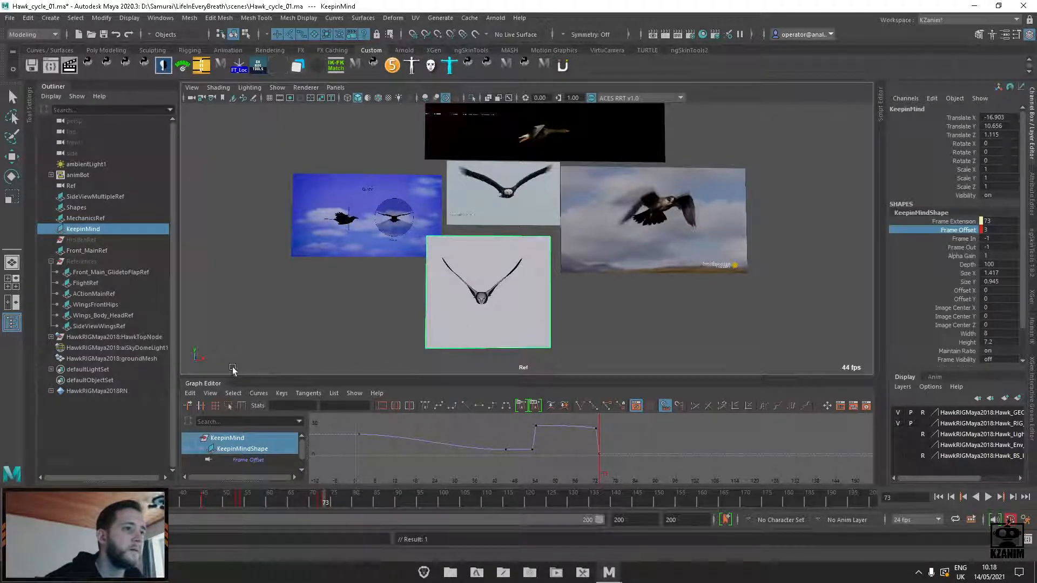
{"action": "left_click_drag", "start_coordinate": [319, 500], "coordinate": [472, 500]}
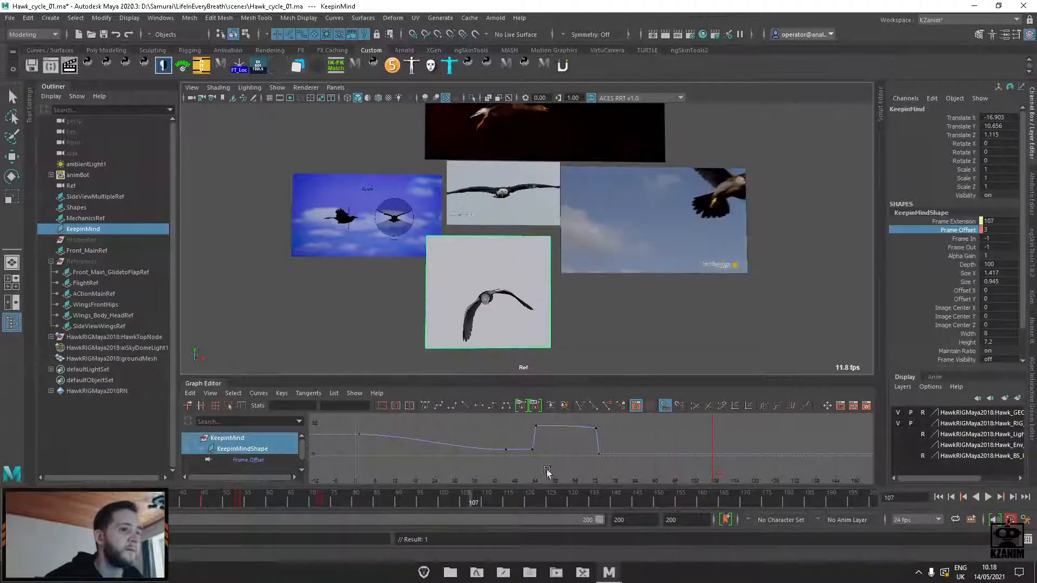
{"action": "left_click_drag", "start_coordinate": [256, 495], "coordinate": [55, 497]}
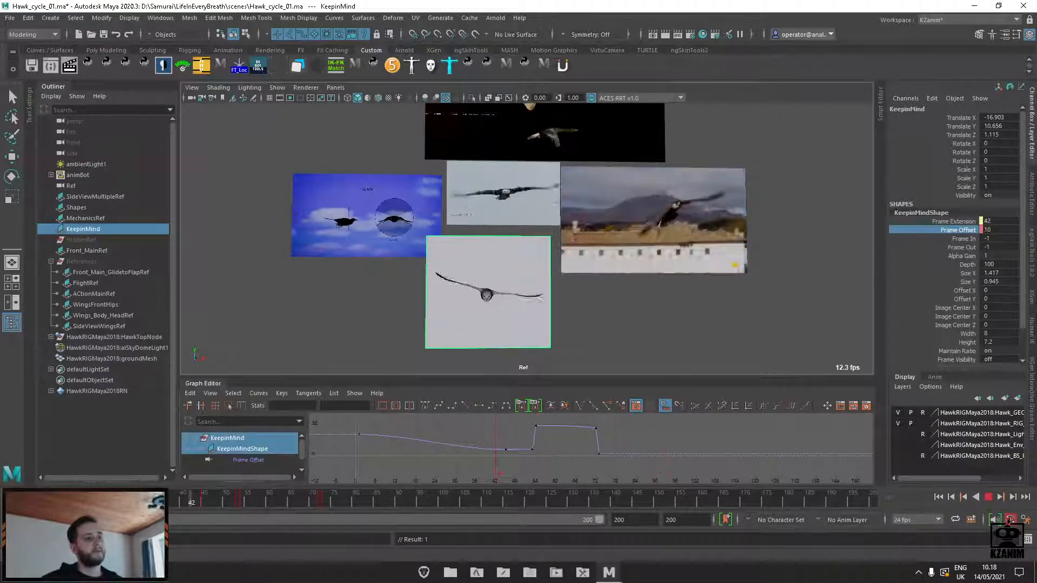
{"action": "left_click", "coordinate": [989, 497]}
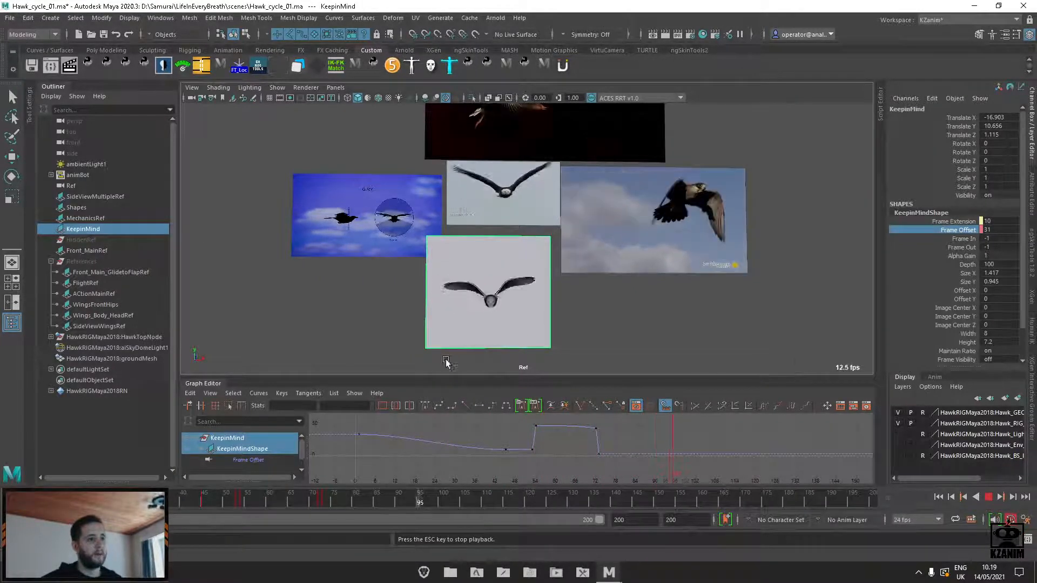
{"action": "key", "text": "Escape"}
{"action": "left_click_drag", "start_coordinate": [200, 501], "coordinate": [249, 507]}
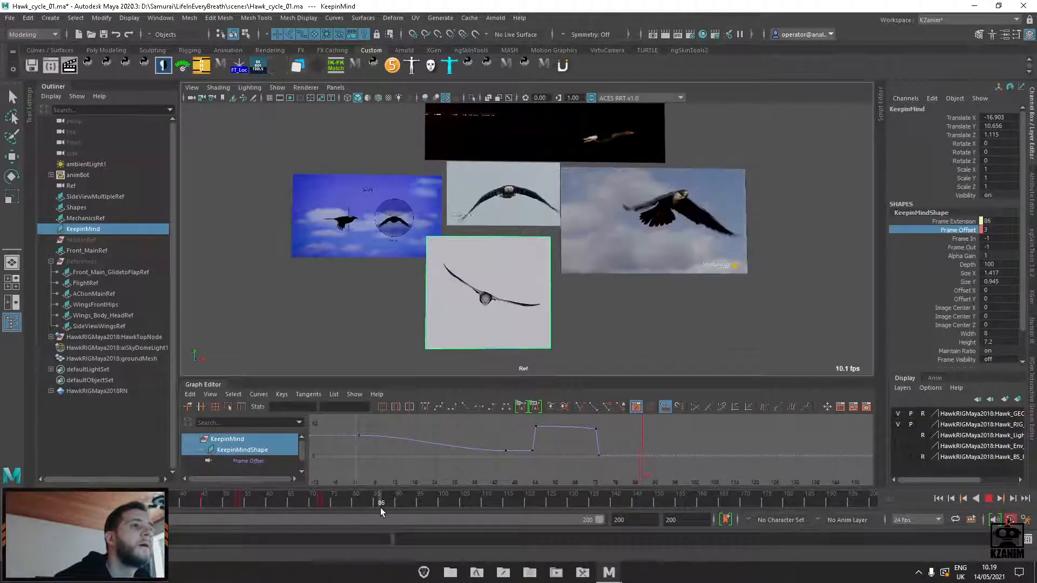
Try shifting KeepinMind's Frame Offset keys from frames 72 and 73 to about frame 88 and undo the move
{"action": "left_click_drag", "start_coordinate": [407, 507], "coordinate": [393, 508]}
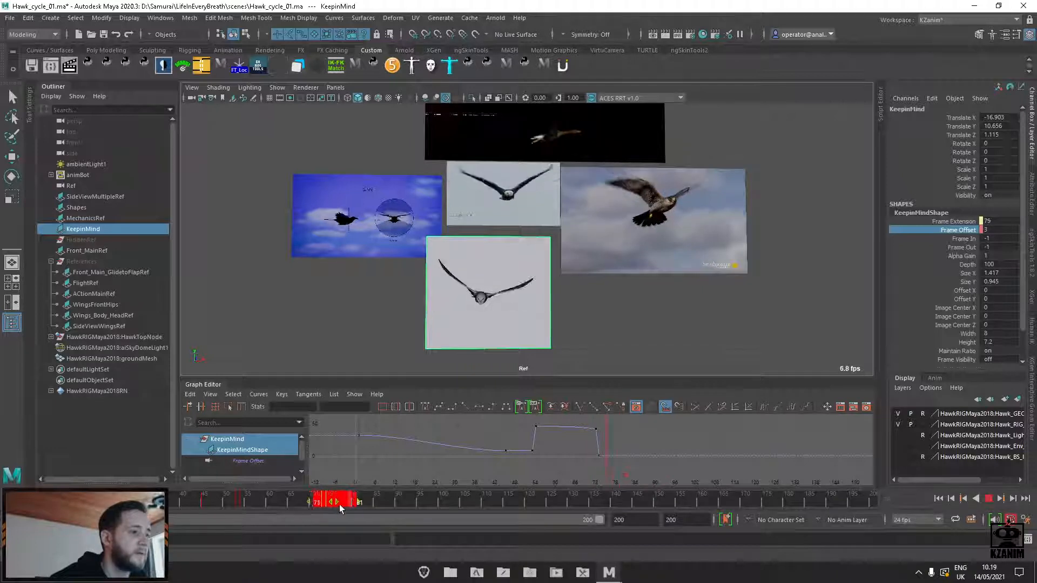
{"action": "left_click_drag", "start_coordinate": [395, 509], "coordinate": [599, 508]}
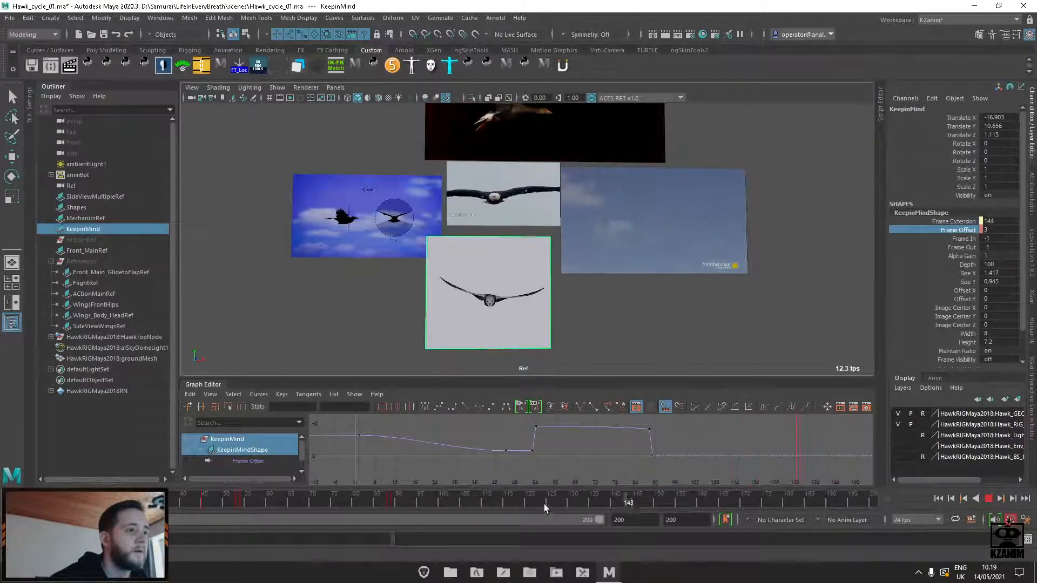
{"action": "key", "text": "ctrl+z"}
Delete KeepinMind's Frame Offset keys on frames 72 and 73
{"action": "left_click_drag", "start_coordinate": [362, 506], "coordinate": [326, 502]}
{"action": "right_click", "coordinate": [325, 501]}
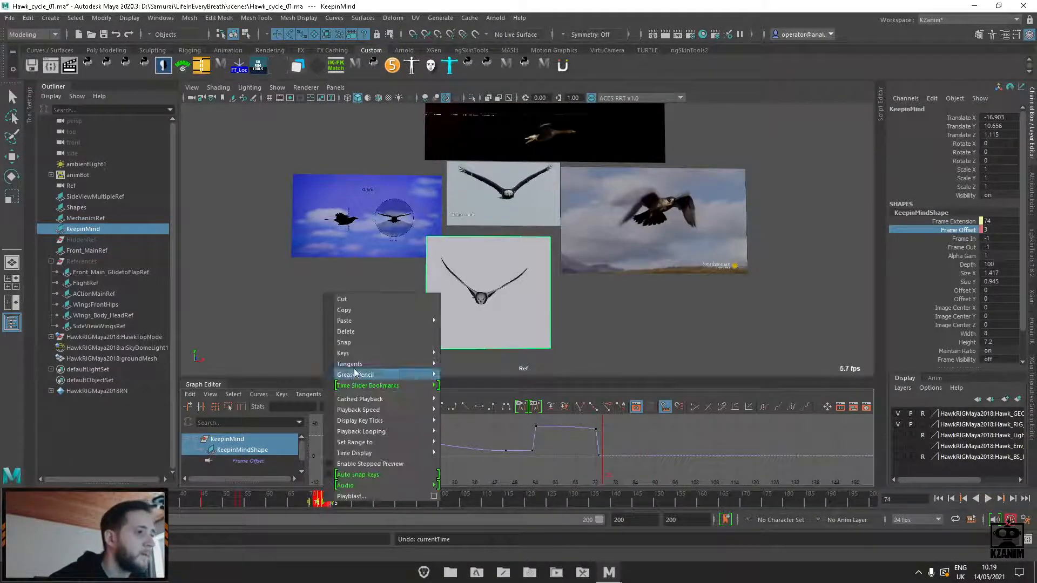
{"action": "left_click", "coordinate": [355, 331]}
Review the wingbeat from frame 46 and set KeepinMind's Frame Offset to 42 on frame 67
{"action": "left_click", "coordinate": [193, 504]}
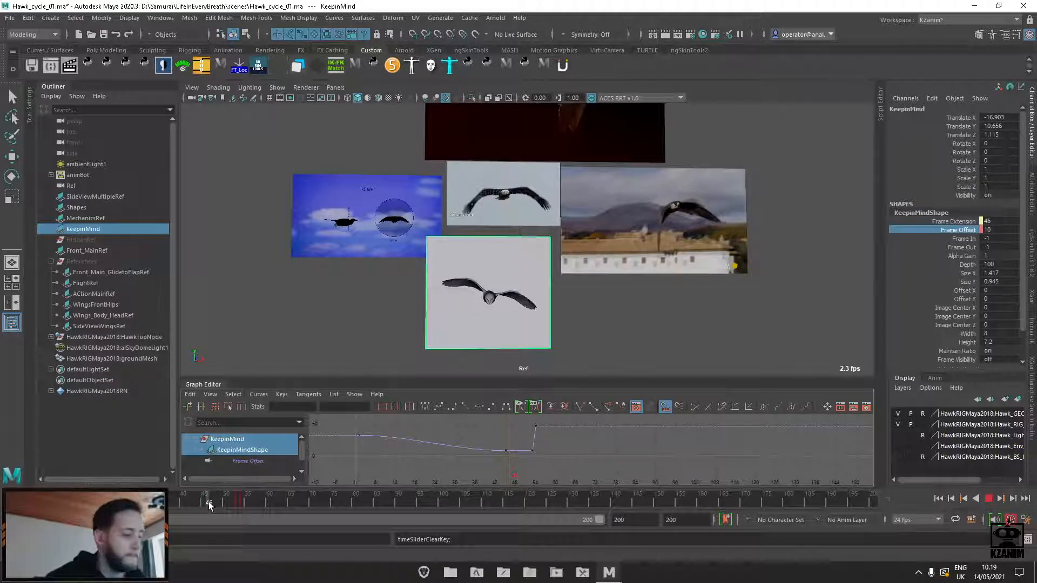
{"action": "left_click_drag", "start_coordinate": [209, 504], "coordinate": [300, 503]}
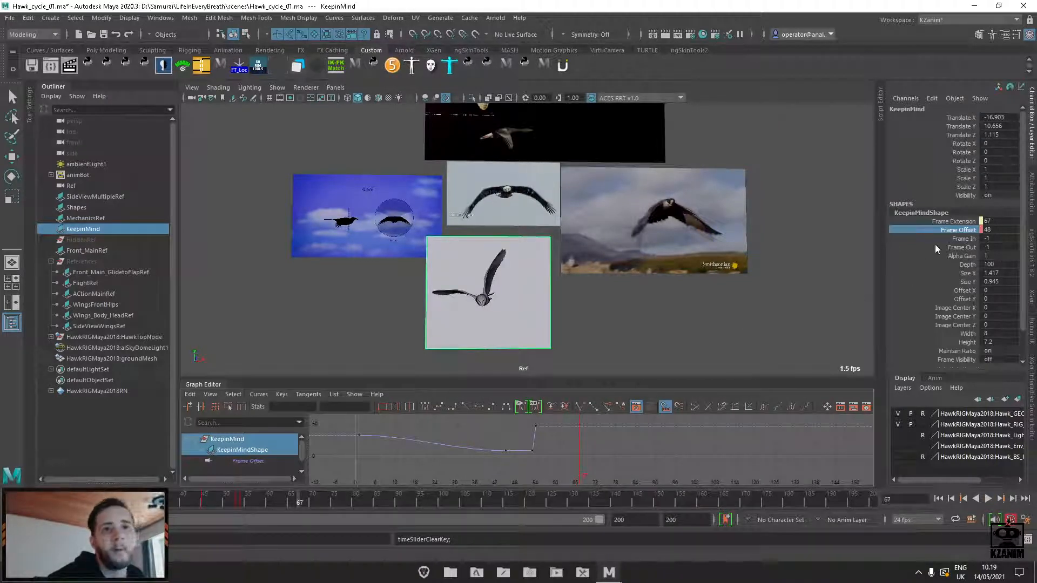
{"action": "middle_click_drag", "start_coordinate": [850, 267], "coordinate": [480, 344]}
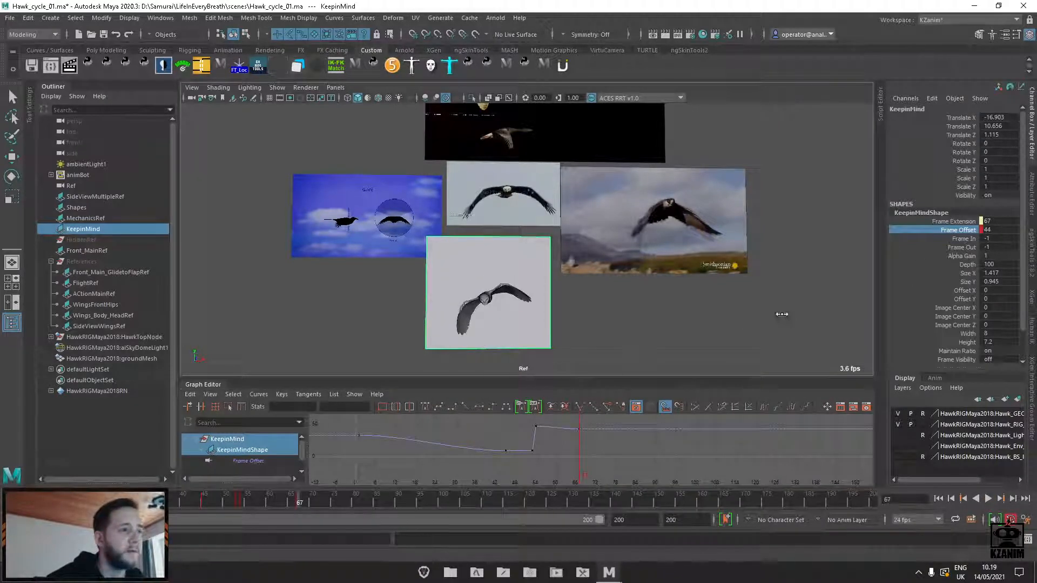
{"action": "middle_click_drag", "start_coordinate": [781, 314], "coordinate": [772, 311]}
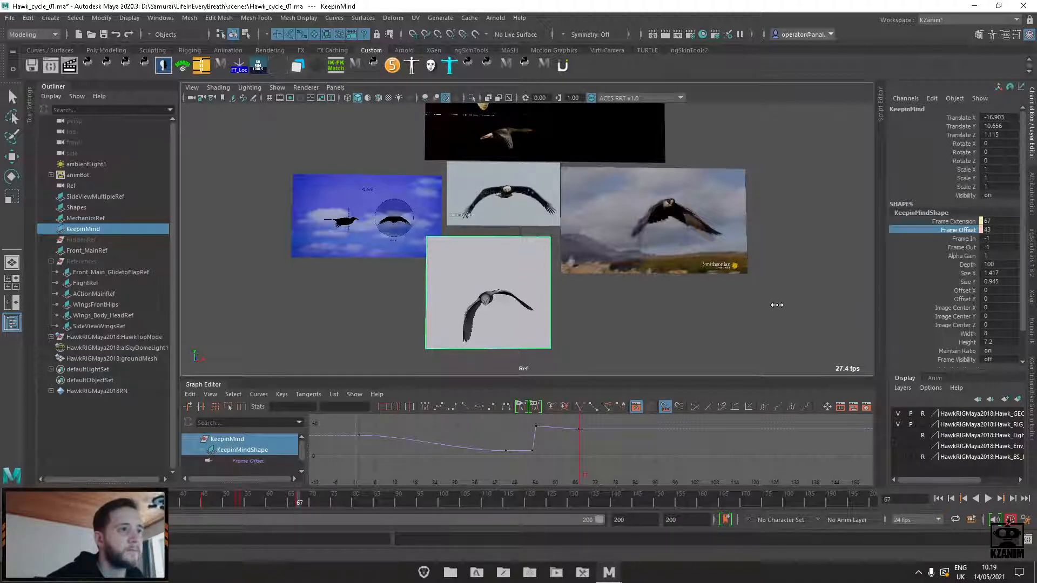
{"action": "middle_click_drag", "start_coordinate": [774, 305], "coordinate": [773, 307]}
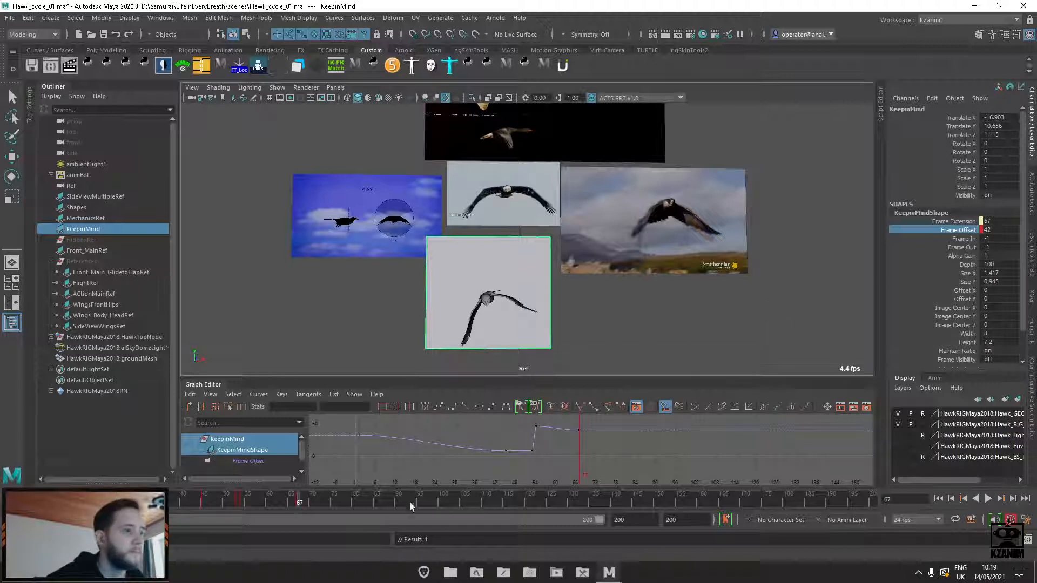
Review the motion up to frame 105, key KeepinMind's Frame Offset there and set it to -25
{"action": "mouse_move", "coordinate": [297, 495]}
{"action": "left_mouse_down"}
{"action": "mouse_move", "coordinate": [196, 503]}
{"action": "mouse_move", "coordinate": [351, 485]}
{"action": "mouse_move", "coordinate": [461, 488]}
{"action": "left_mouse_up"}
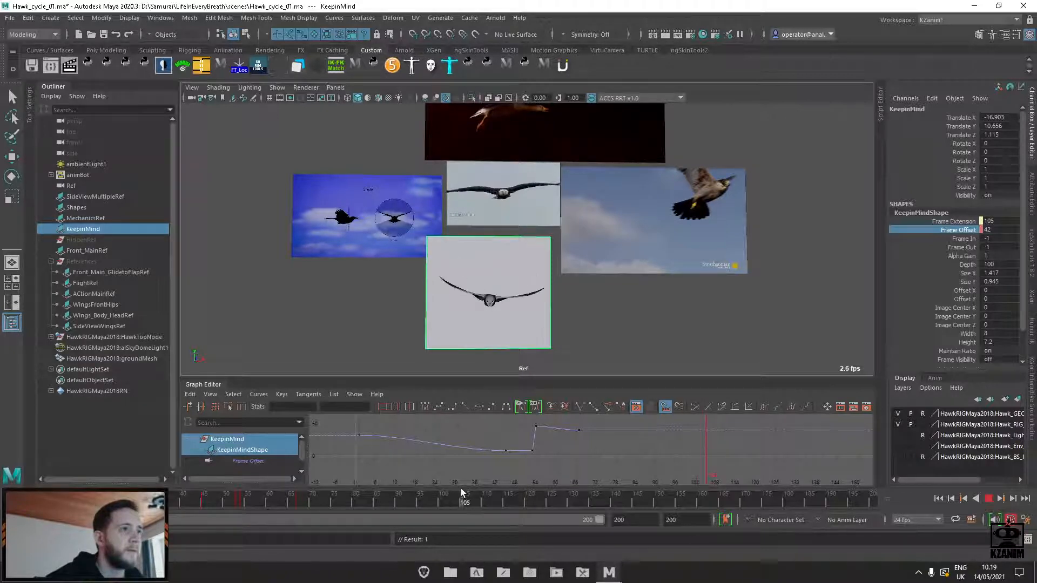
{"action": "right_click", "coordinate": [963, 230]}
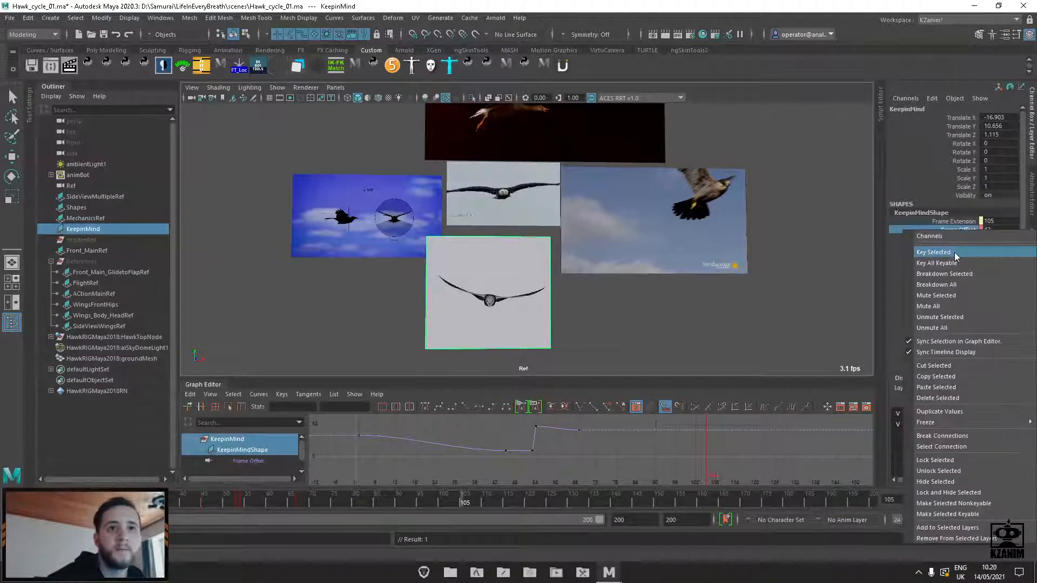
{"action": "left_click", "coordinate": [955, 252]}
{"action": "middle_click_drag", "start_coordinate": [640, 281], "coordinate": [521, 292]}
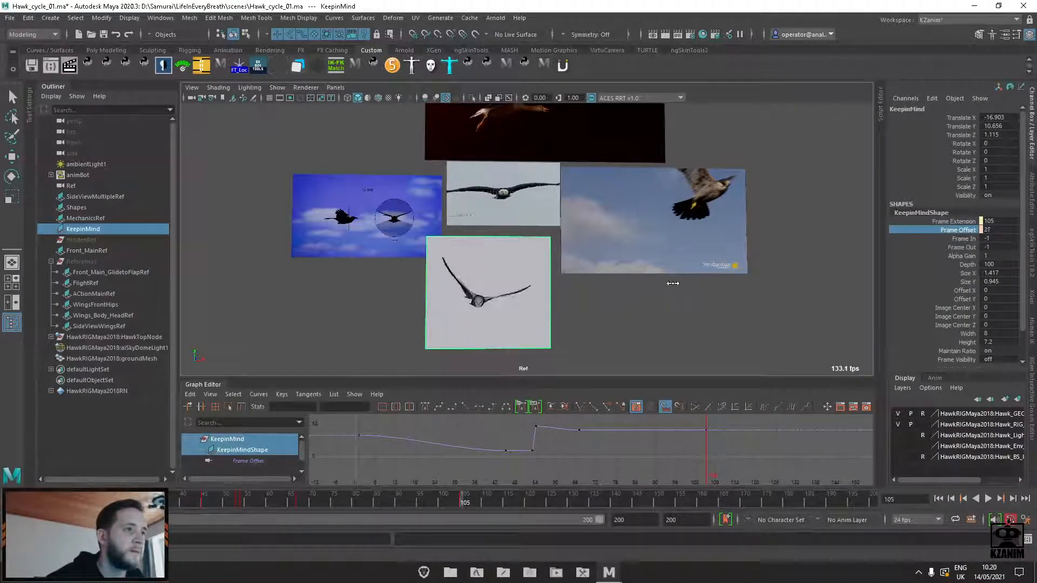
{"action": "middle_click_drag", "start_coordinate": [723, 281], "coordinate": [546, 302]}
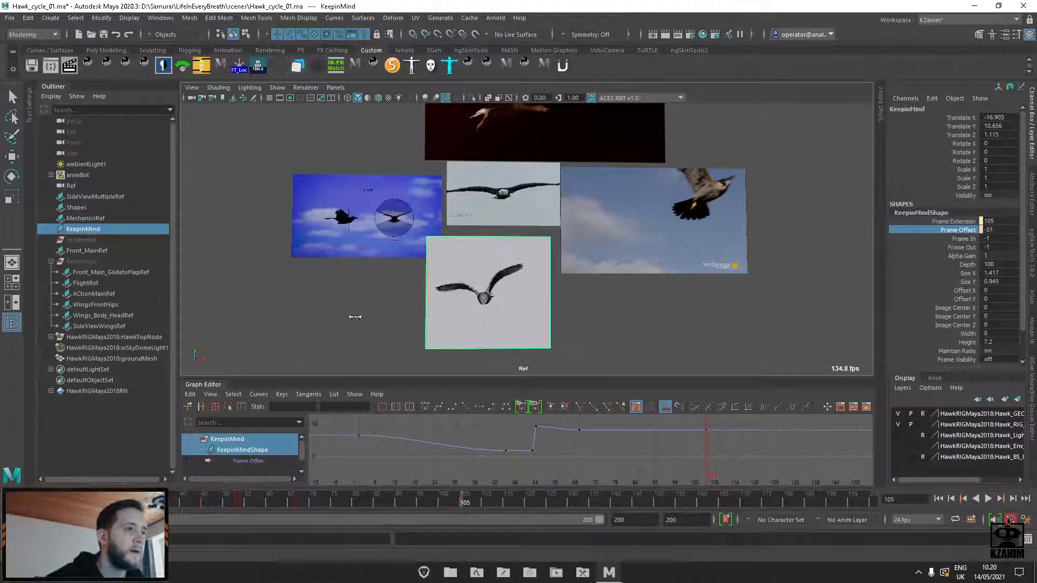
{"action": "middle_click_drag", "start_coordinate": [355, 317], "coordinate": [332, 306]}
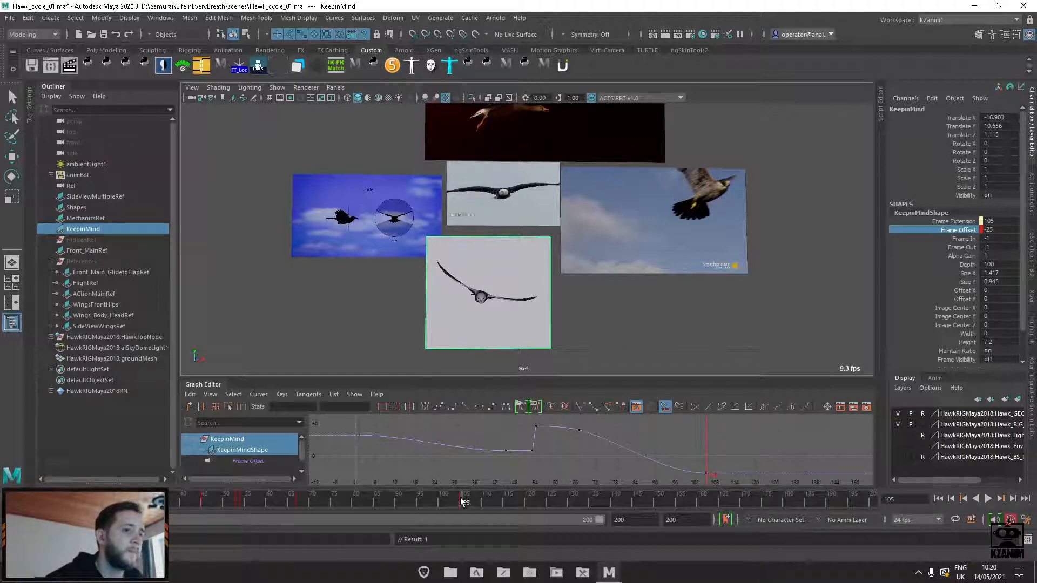
Set KeepinMind's Frame Offset to 16 on frame 104 and play back the references
{"action": "key", "text": "alt+v"}
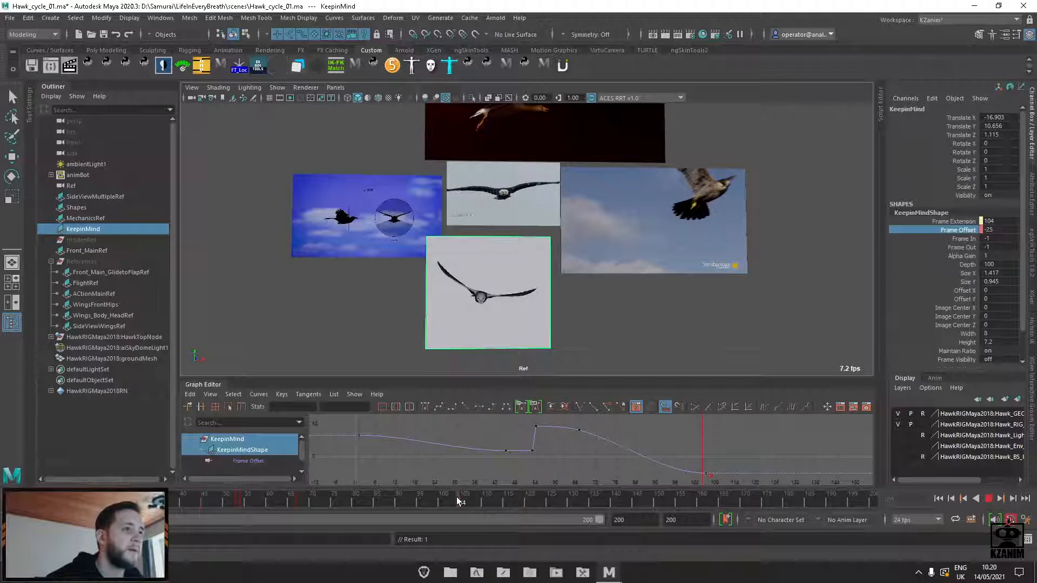
{"action": "middle_click_drag", "start_coordinate": [616, 366], "coordinate": [574, 328]}
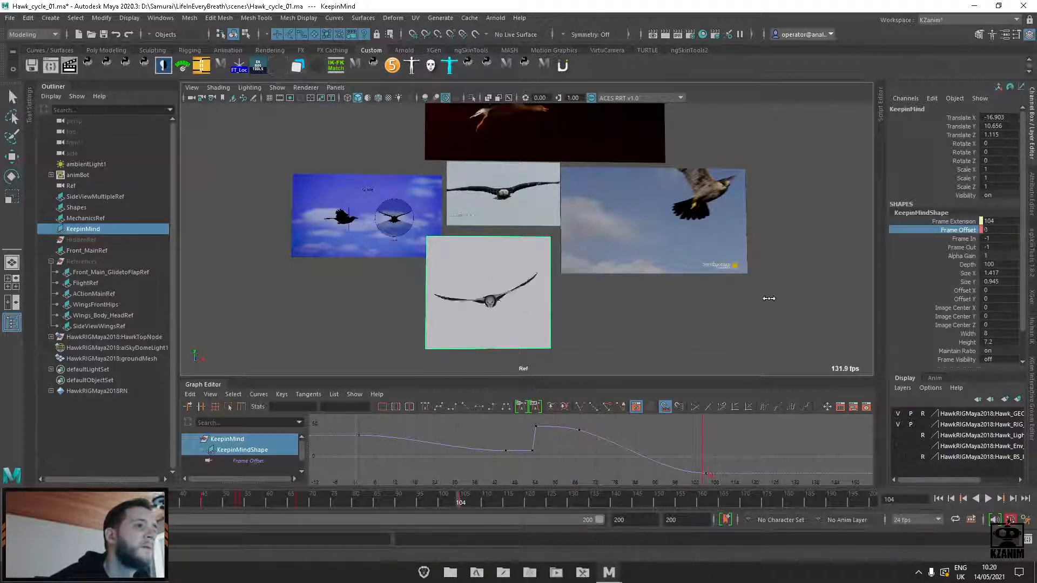
{"action": "middle_click_drag", "start_coordinate": [788, 297], "coordinate": [835, 296]}
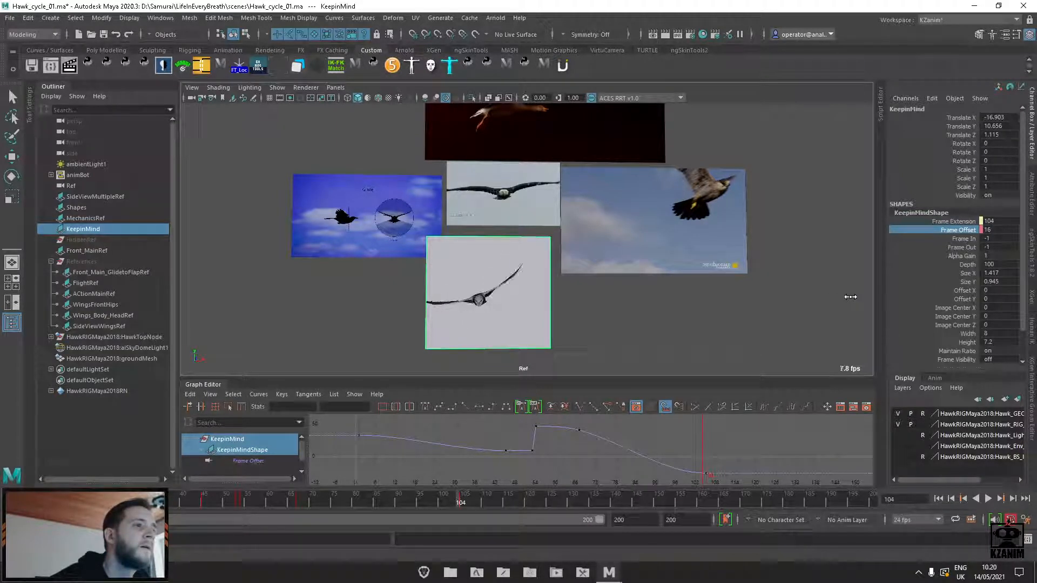
{"action": "left_click", "coordinate": [464, 498]}
{"action": "key", "text": "alt+v"}
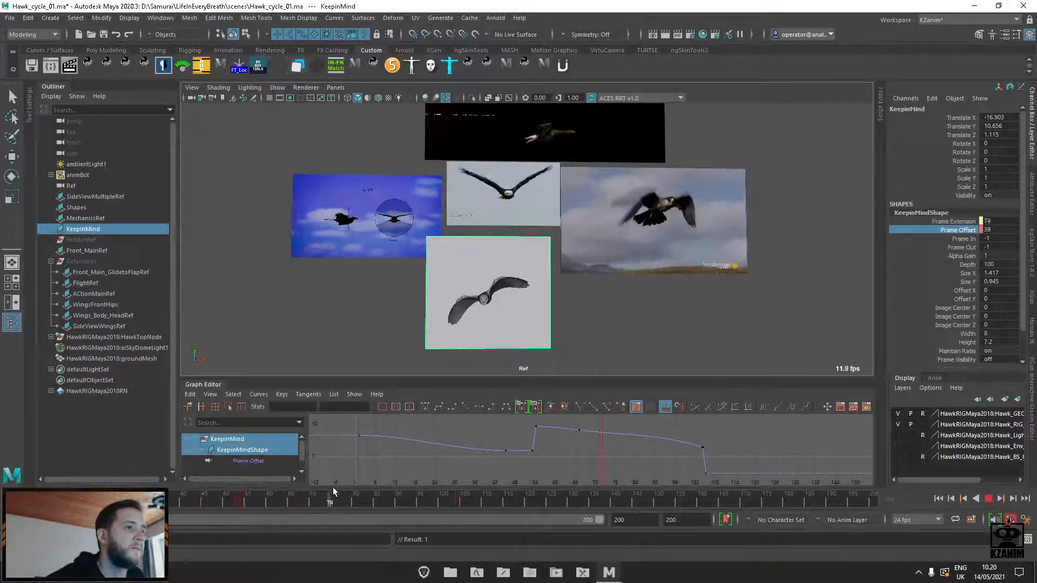
Review the wingbeats and set KeepinMind's Frame Offset to about 41 on frame 76 and 37 on frame 94
{"action": "left_click_drag", "start_coordinate": [366, 484], "coordinate": [462, 483]}
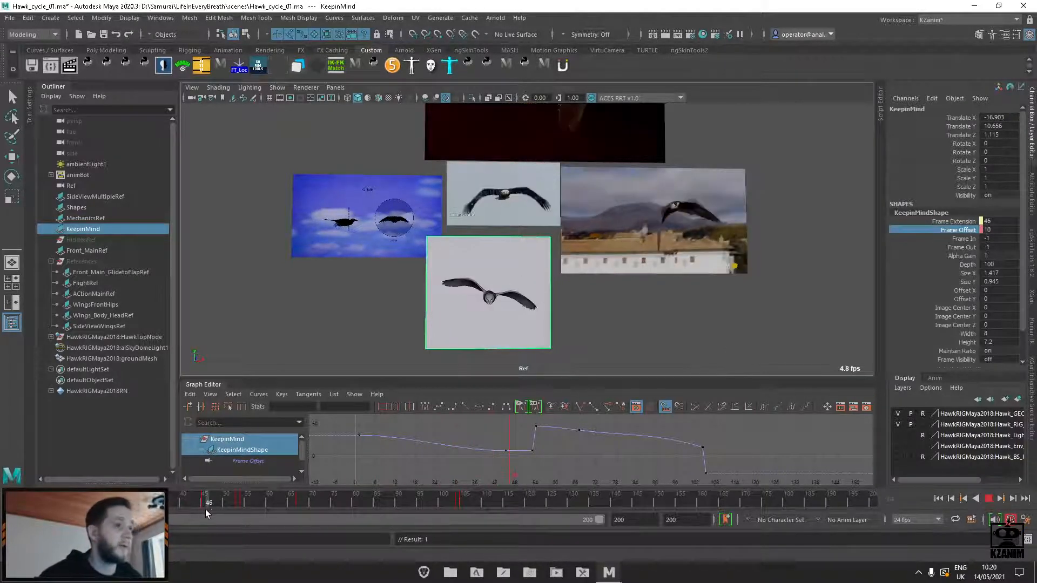
{"action": "left_click_drag", "start_coordinate": [226, 503], "coordinate": [333, 502]}
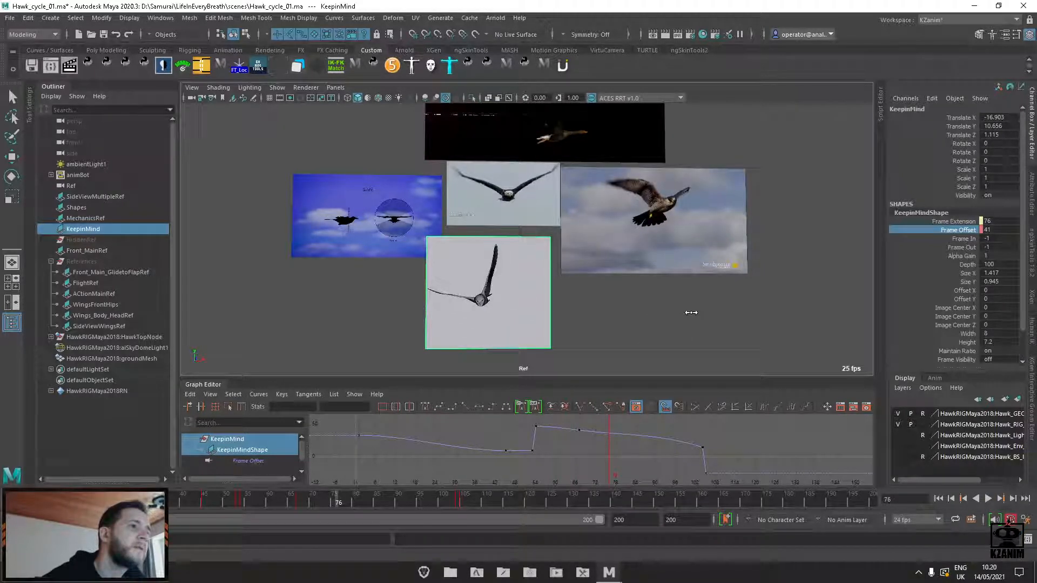
{"action": "key", "text": "alt+v"}
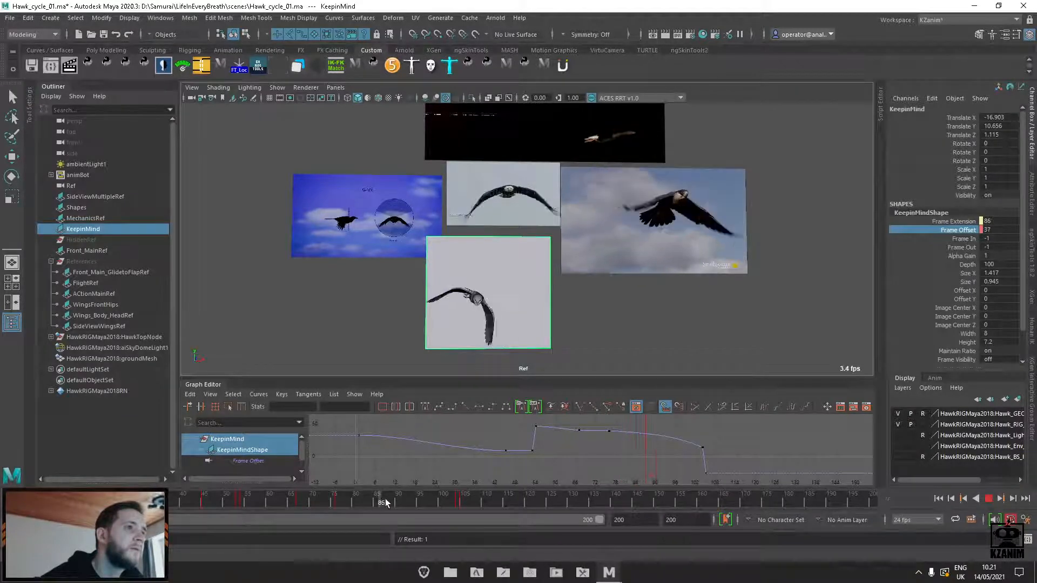
{"action": "left_click", "coordinate": [415, 501]}
{"action": "middle_click_drag", "start_coordinate": [683, 305], "coordinate": [720, 295]}
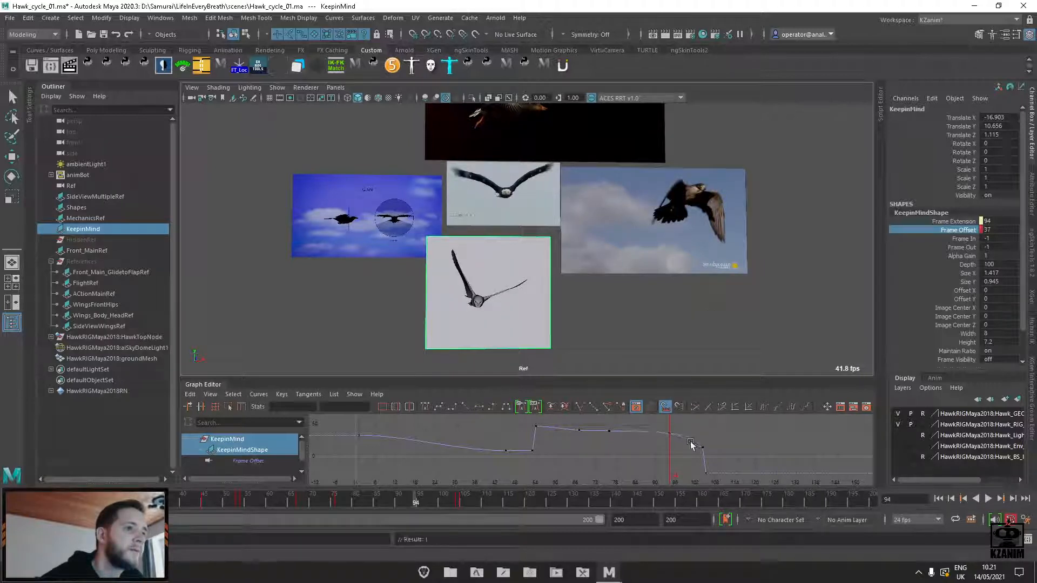
Set the tangents of all KeepinMind Frame Offset keys to linear and play back the references
{"action": "left_click_drag", "start_coordinate": [488, 432], "coordinate": [485, 423]}
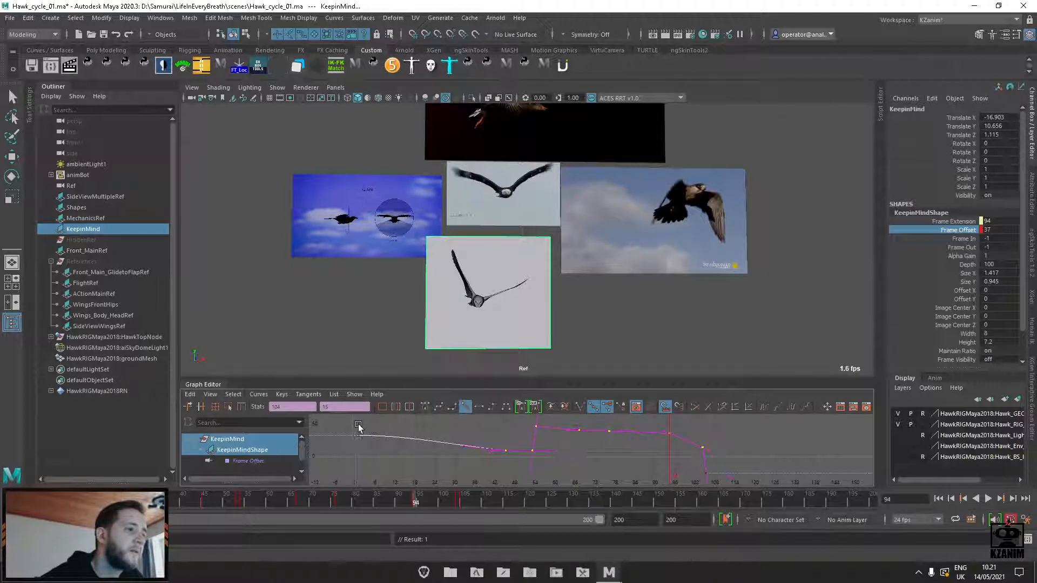
{"action": "left_click_drag", "start_coordinate": [508, 464], "coordinate": [738, 482]}
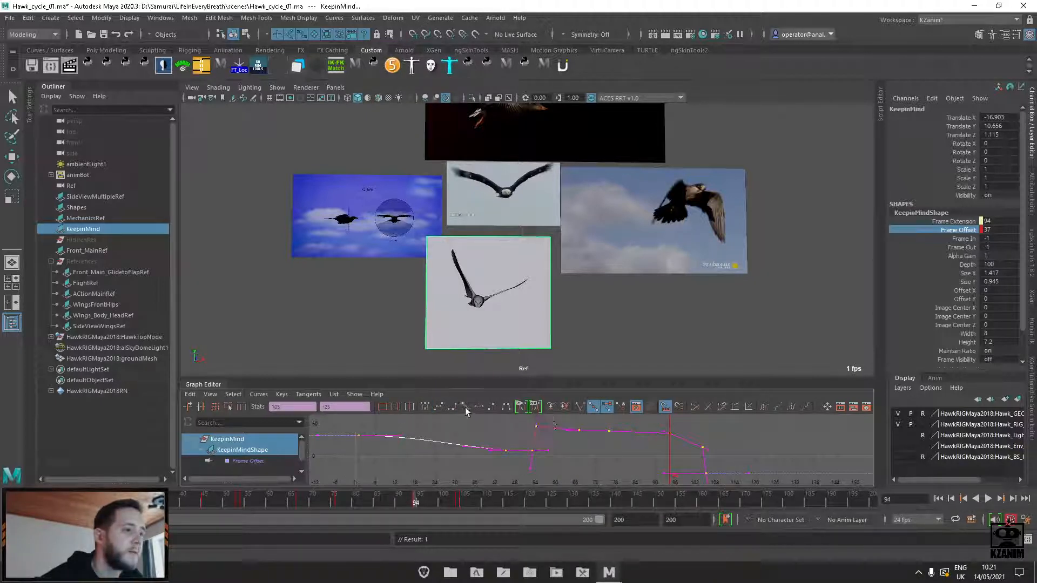
{"action": "key", "text": "alt+v"}
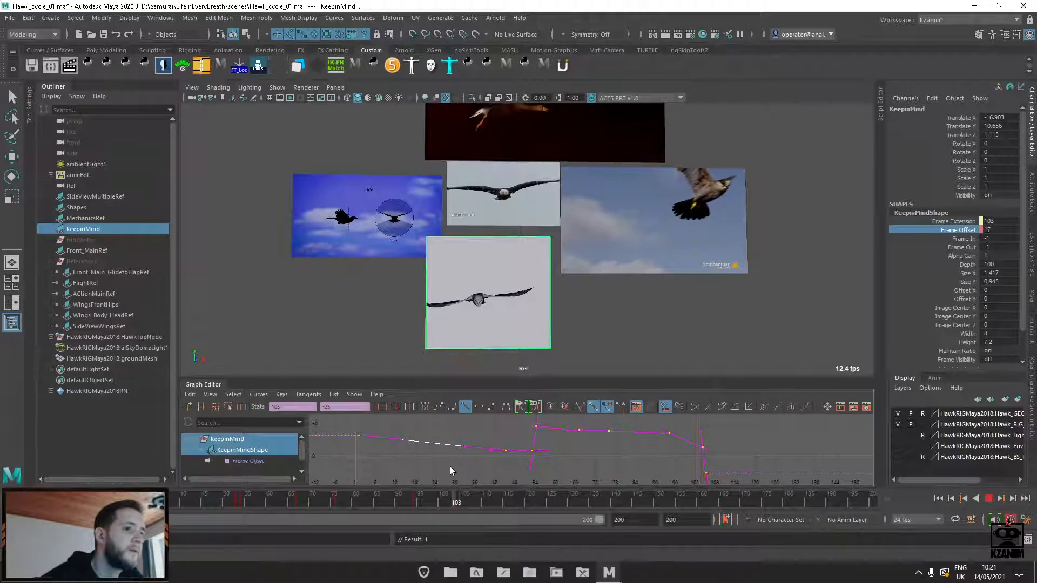
{"action": "key", "text": "alt+v"}
{"action": "left_click", "coordinate": [773, 460]}
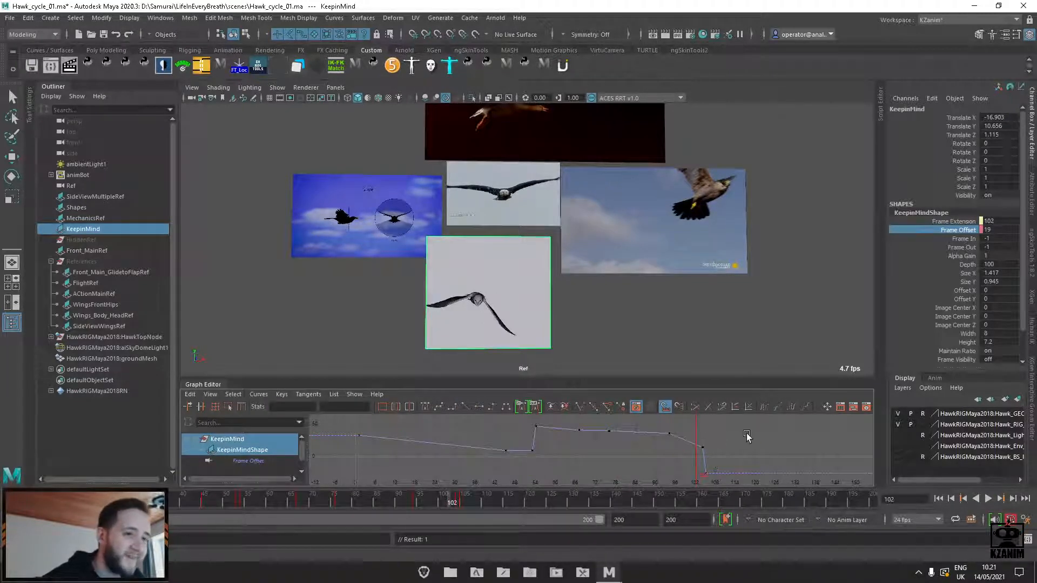
Set KeepinMind's Frame Offset to 46 on frame 103, matching its wing pose to the other references
{"action": "key", "text": "alt+period"}
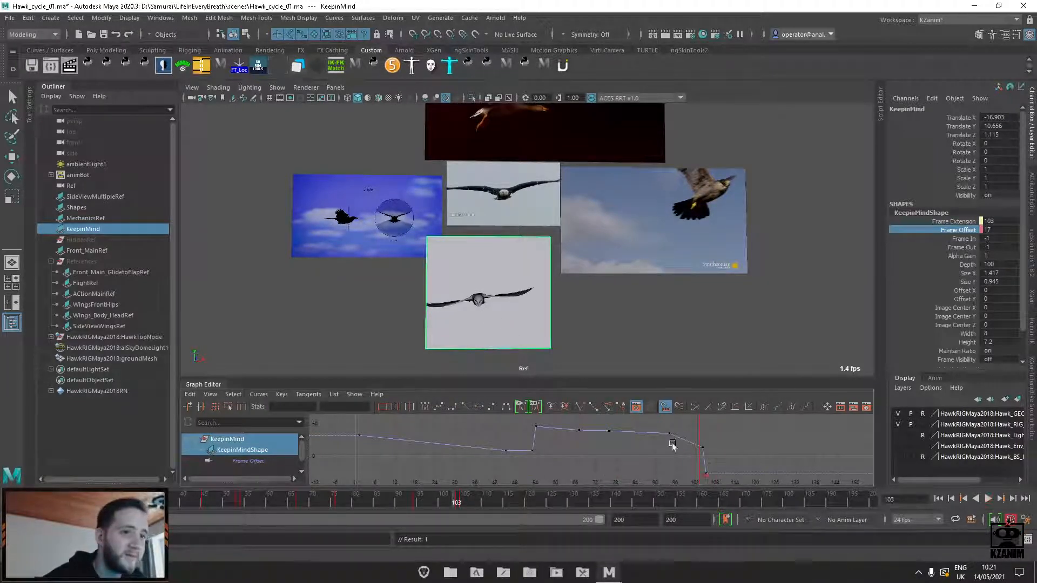
{"action": "middle_click_drag", "start_coordinate": [616, 331], "coordinate": [651, 334]}
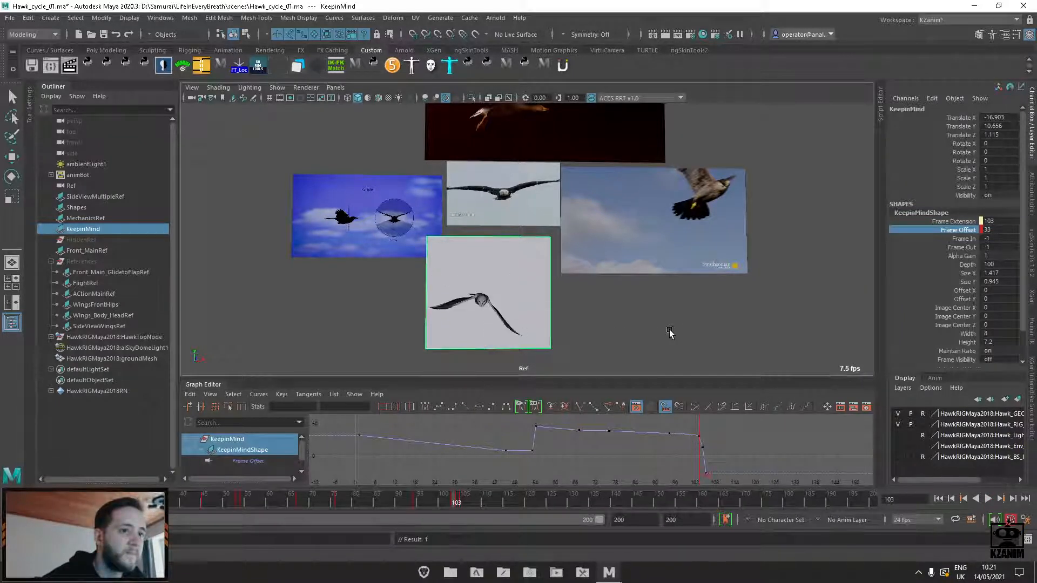
{"action": "middle_click_drag", "start_coordinate": [675, 331], "coordinate": [673, 329]}
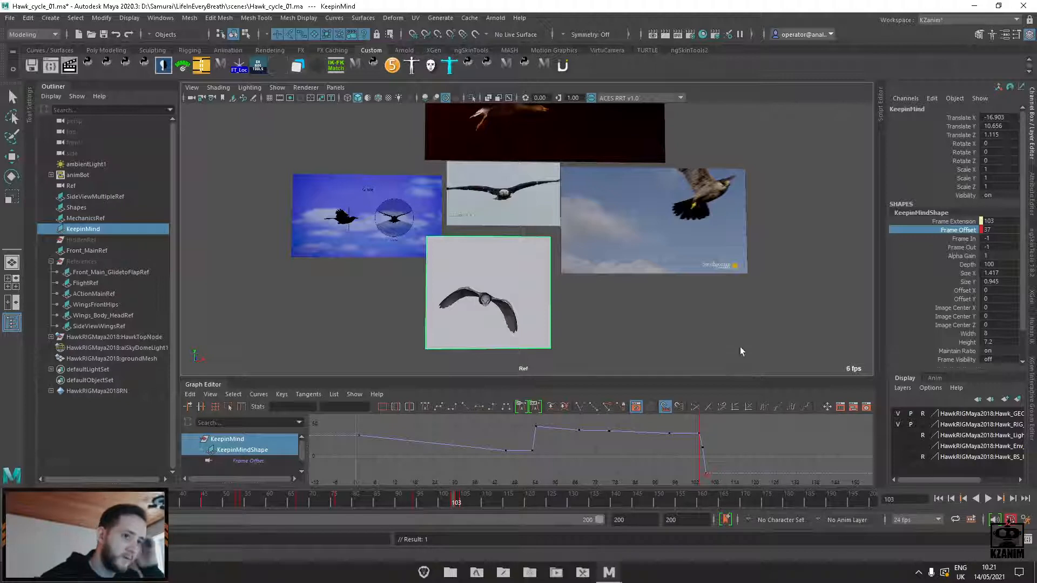
{"action": "middle_click_drag", "start_coordinate": [740, 351], "coordinate": [749, 323]}
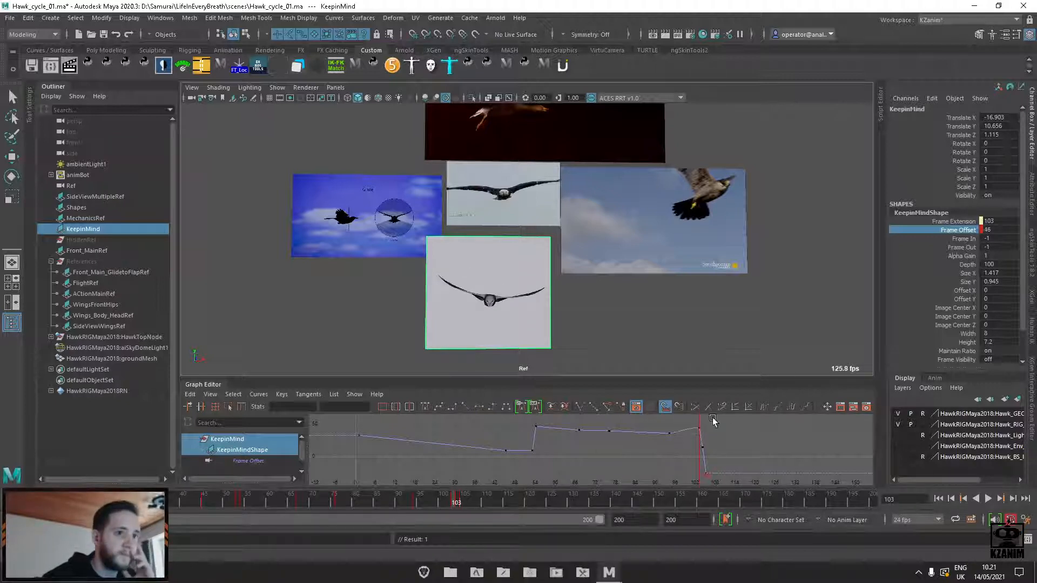
Adjust KeepinMind's Frame Offset key on frame 94 to about 38.5 and scrub through the wingbeats around it
{"action": "left_click_drag", "start_coordinate": [402, 500], "coordinate": [413, 477]}
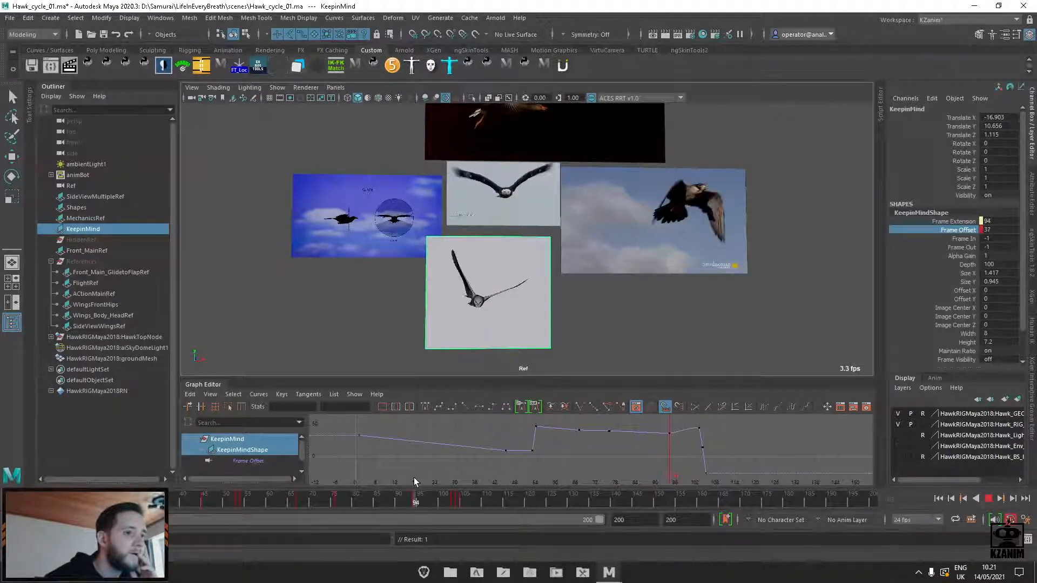
{"action": "left_click", "coordinate": [667, 435]}
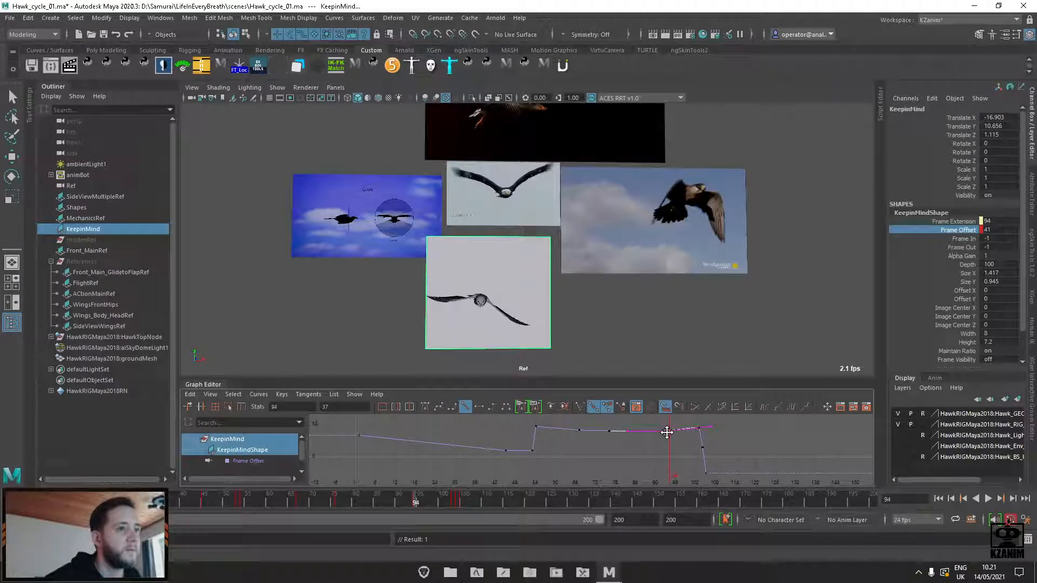
{"action": "left_click_drag", "start_coordinate": [377, 503], "coordinate": [416, 503]}
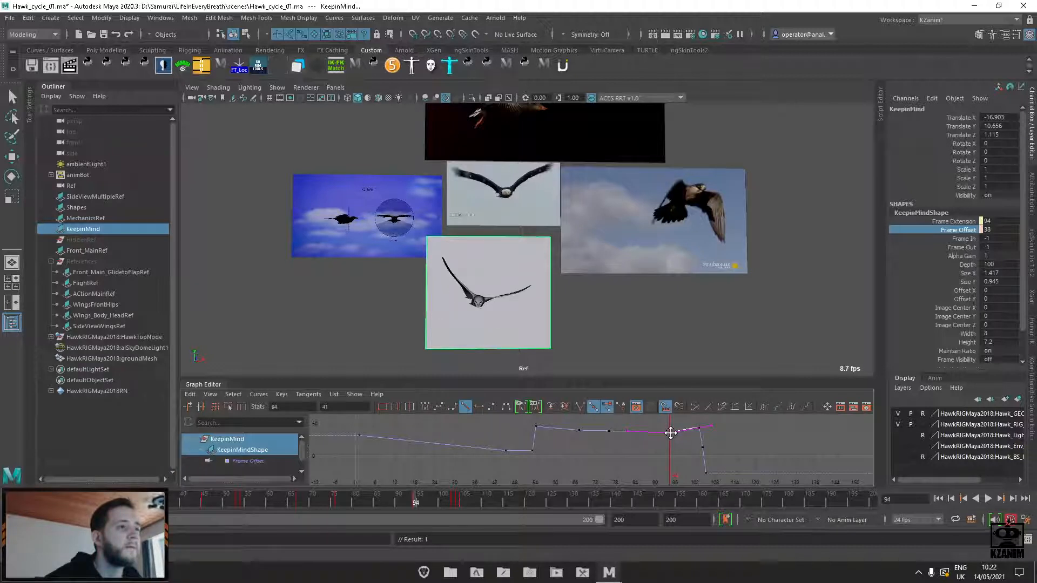
{"action": "left_click_drag", "start_coordinate": [341, 500], "coordinate": [446, 497]}
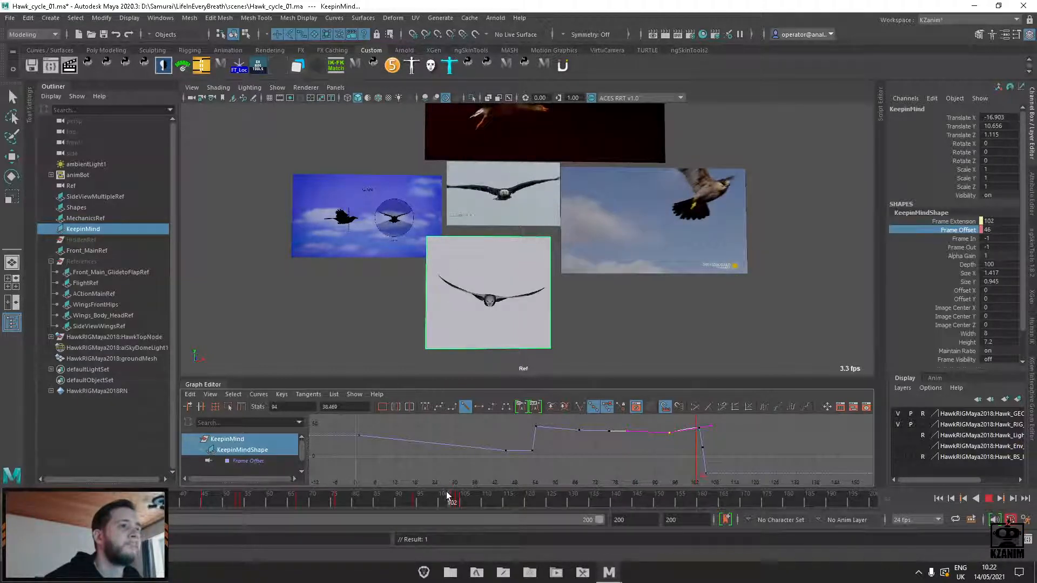
Lower KeepinMind's Frame Offset key on frame 103 to about 41.8 and review the motion around it
{"action": "left_click", "coordinate": [704, 428]}
{"action": "left_click_drag", "start_coordinate": [696, 431], "coordinate": [699, 434]}
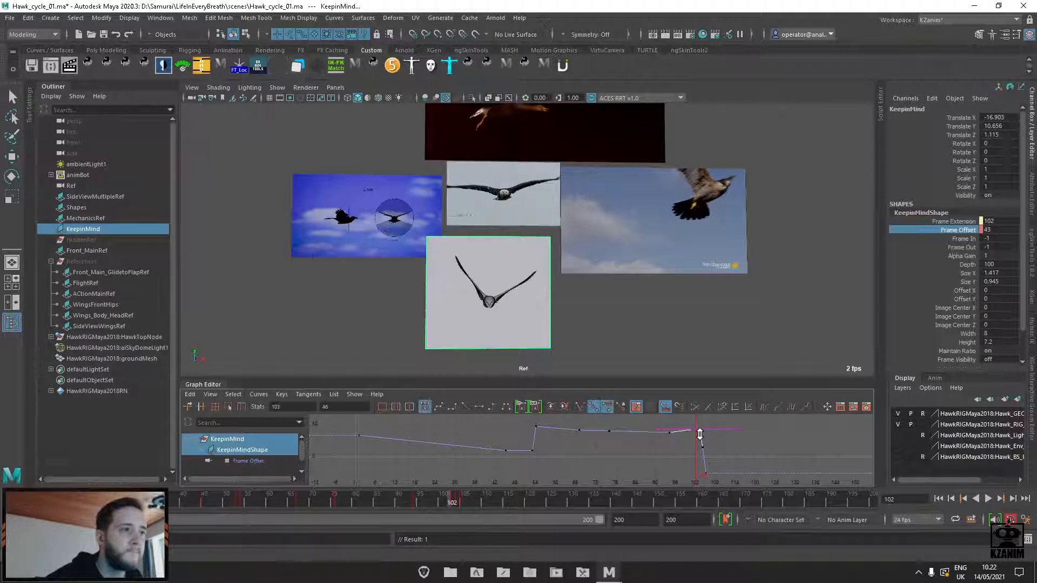
{"action": "middle_click_drag", "start_coordinate": [699, 436], "coordinate": [700, 438], "text": "shift"}
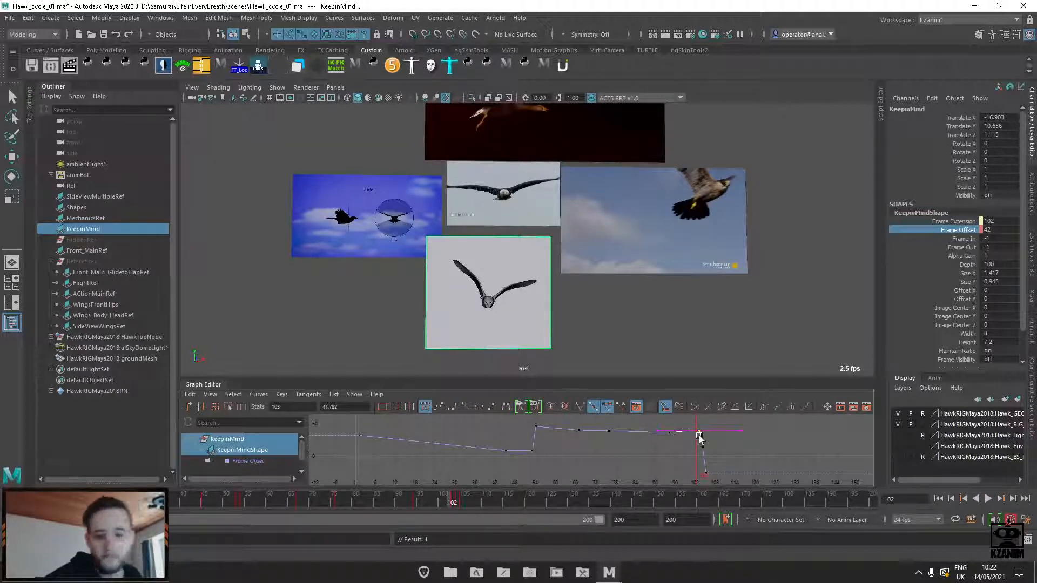
{"action": "key", "text": "alt+v"}
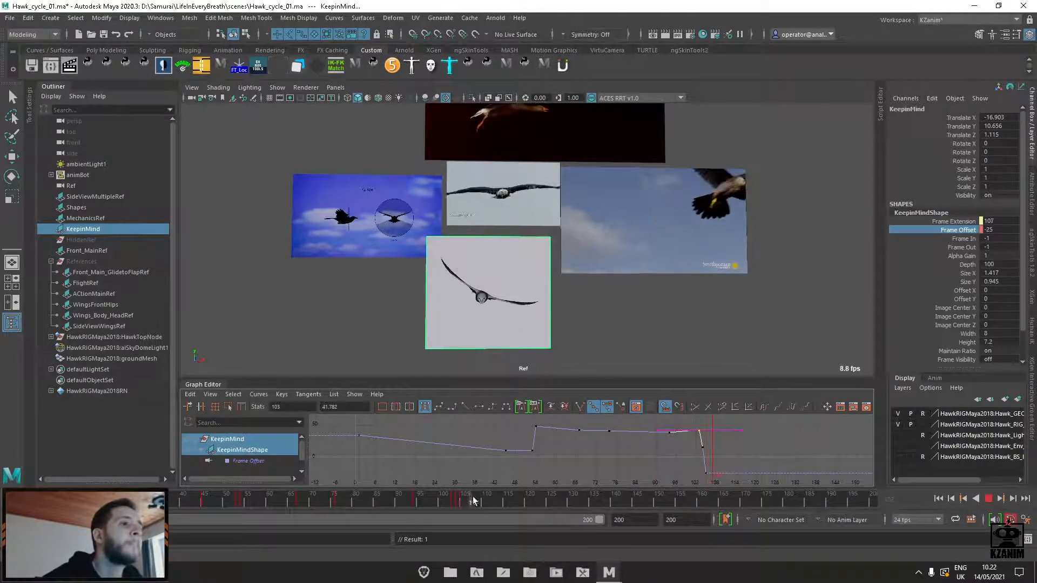
{"action": "left_click_drag", "start_coordinate": [558, 497], "coordinate": [0, 502]}
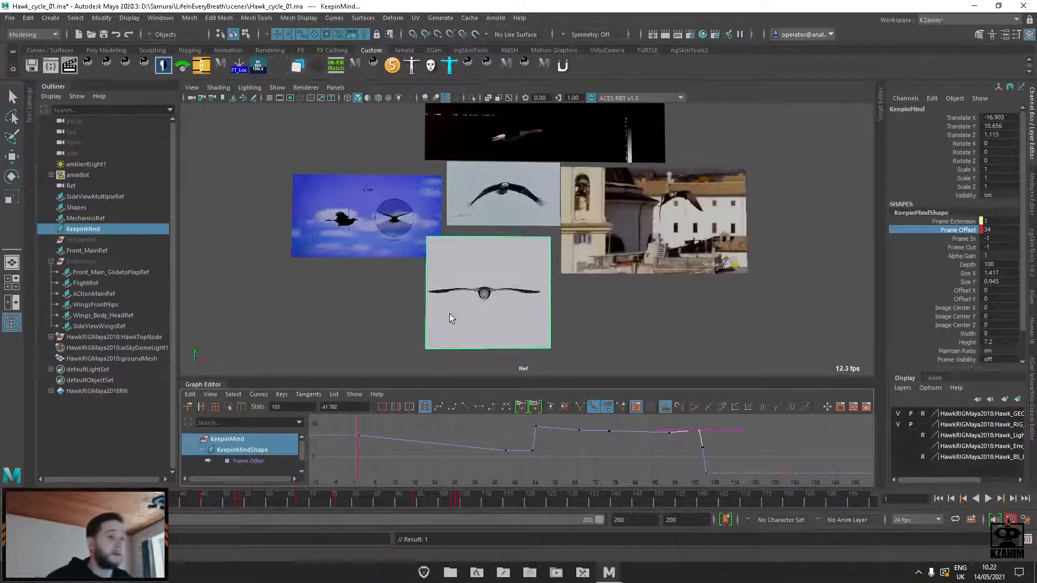
Deselect the image plane and play back the synchronised references from the first frame
{"action": "key", "text": "w"}
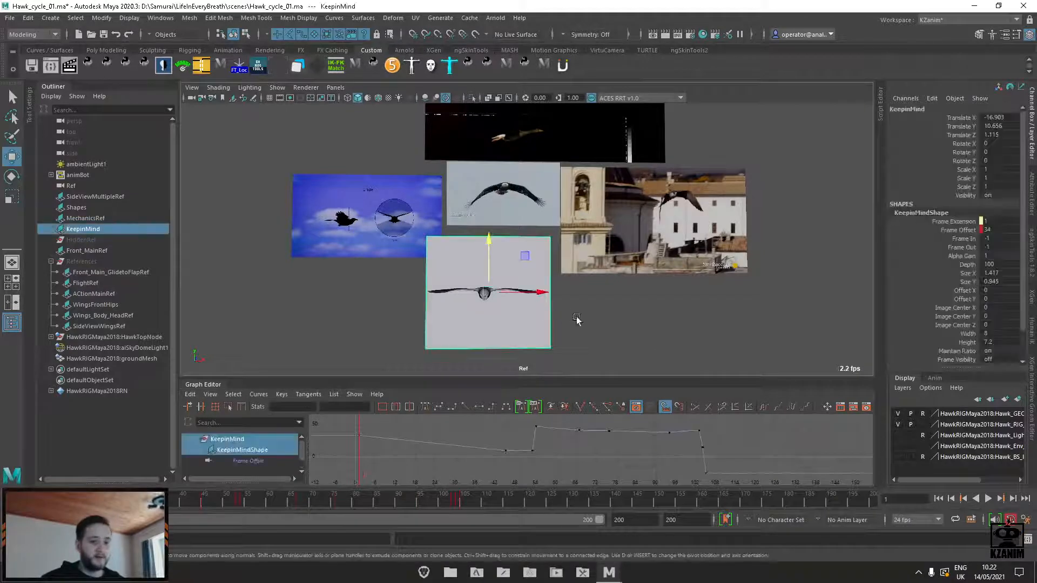
{"action": "left_click", "coordinate": [652, 327]}
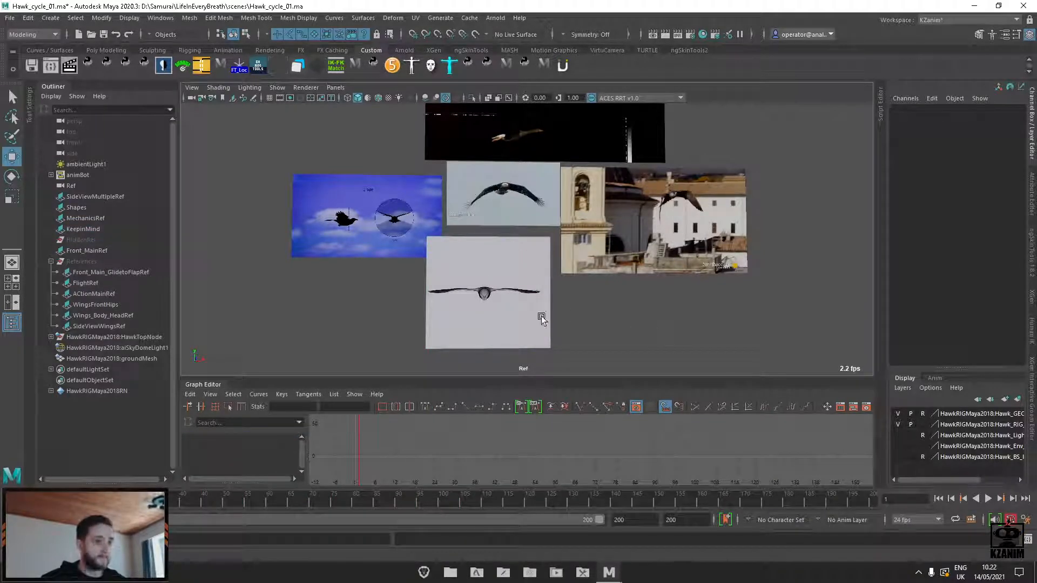
{"action": "key", "text": "alt+v"}
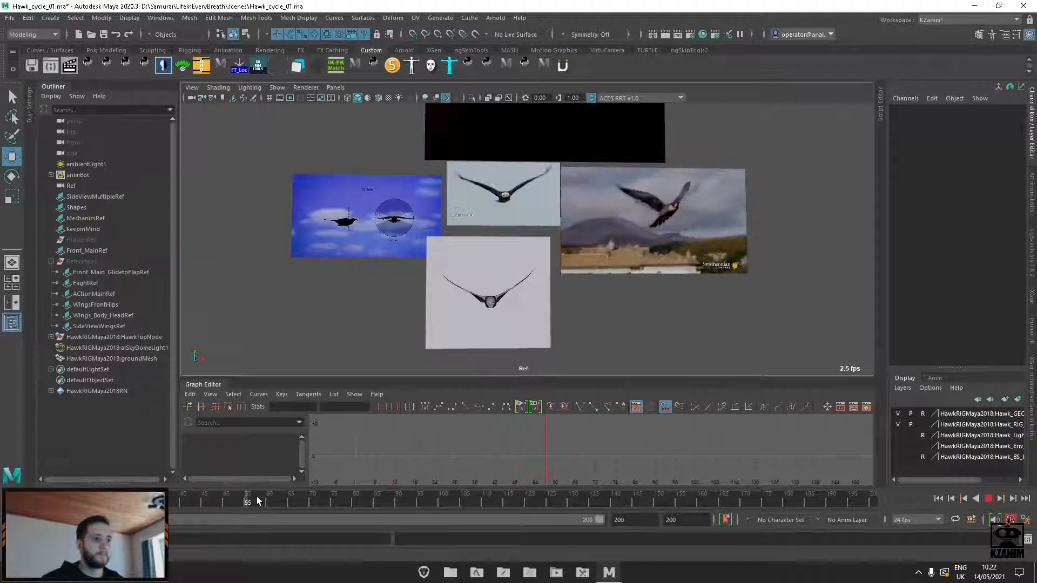
{"action": "key", "text": "alt+v"}
{"action": "left_click", "coordinate": [940, 499]}
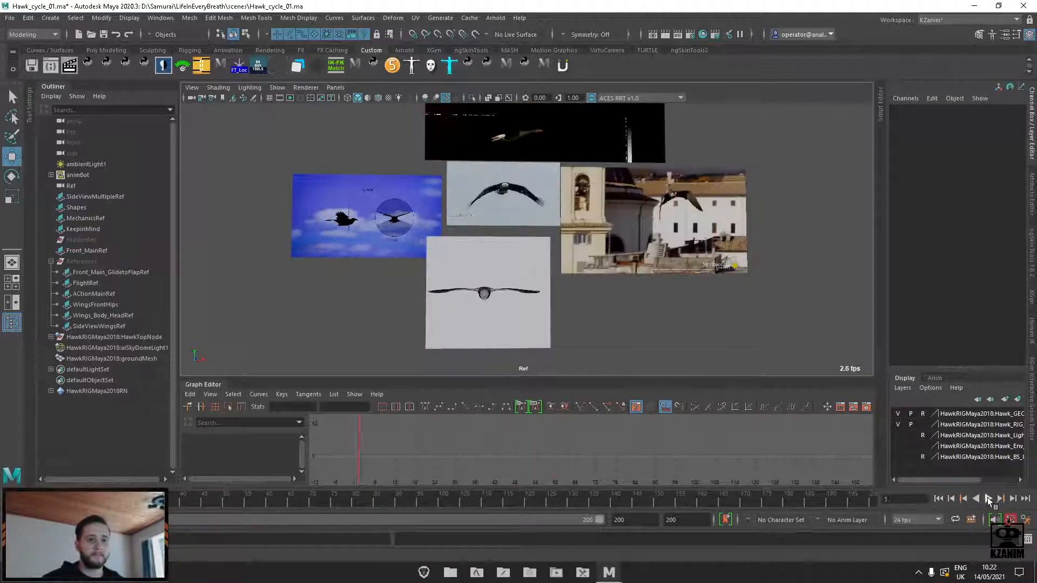
{"action": "key", "text": "alt+v"}
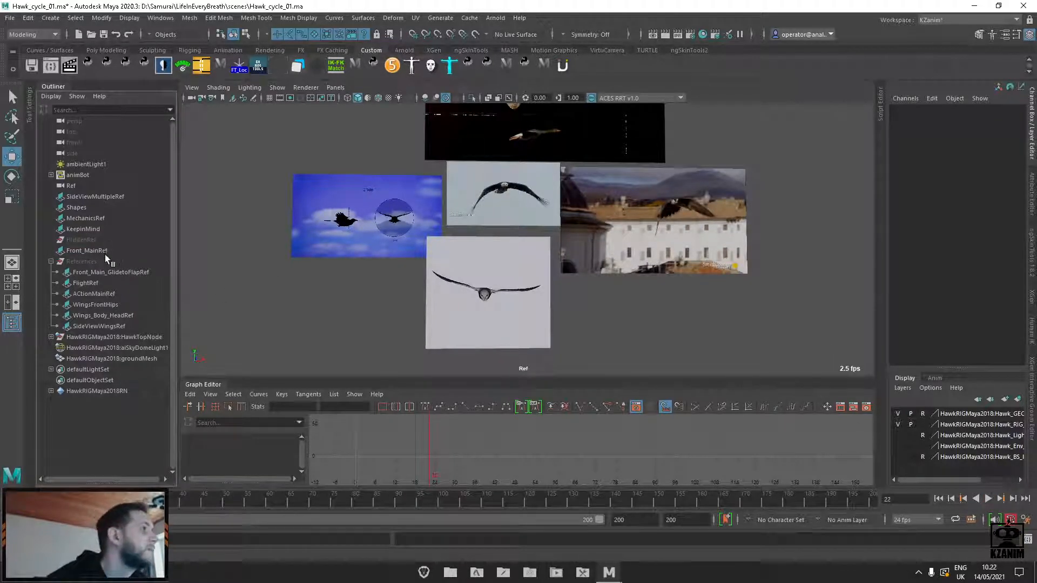
Shift the Front_MainRef image plane slightly down and to the left, and deselect it
{"action": "left_click", "coordinate": [87, 250]}
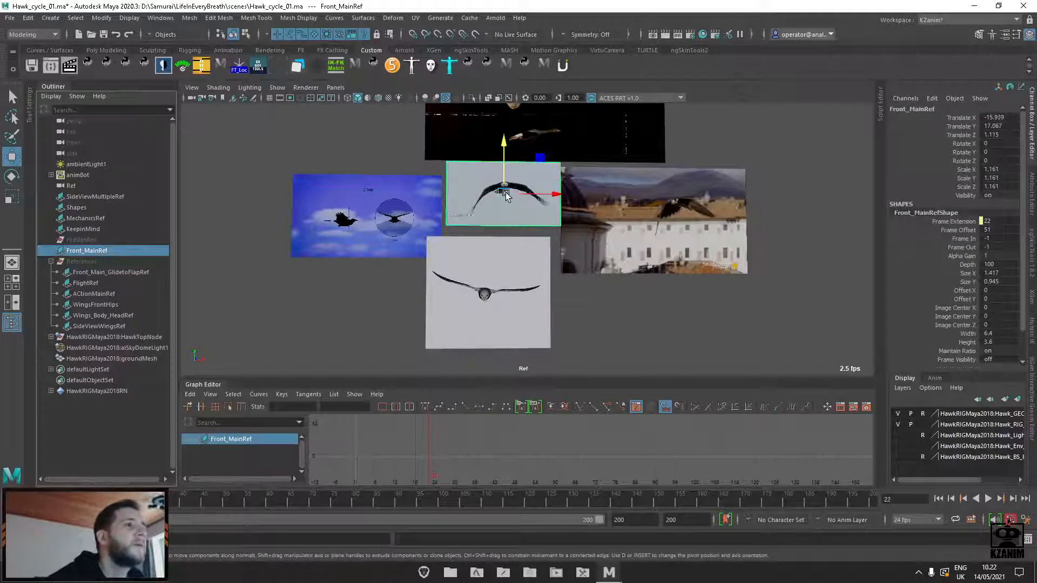
{"action": "left_click_drag", "start_coordinate": [506, 195], "coordinate": [552, 200]}
{"action": "left_click", "coordinate": [587, 277]}
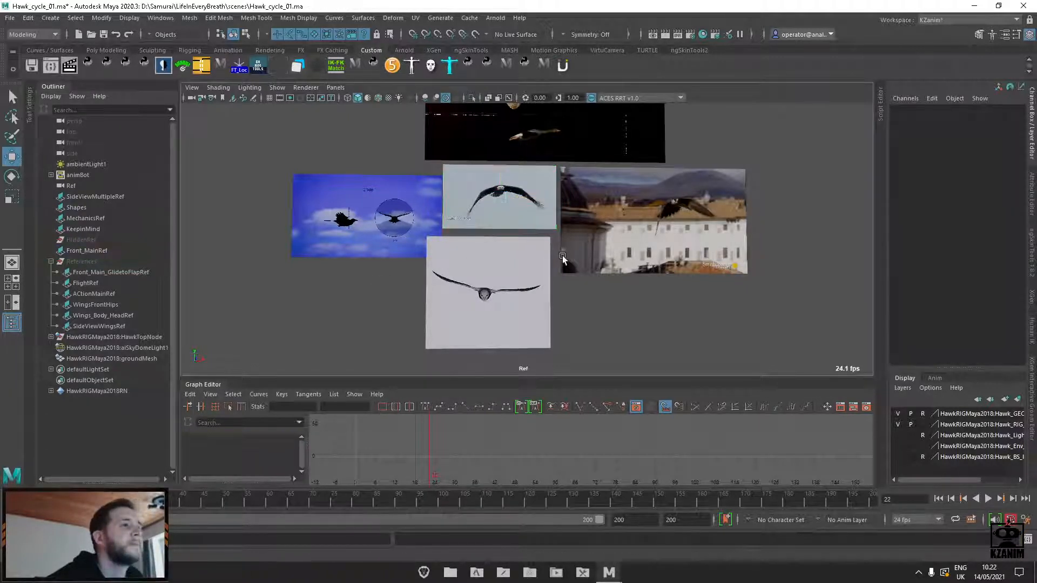
Parent SideViewMultipleRef, Shapes, MechanicsRef, KeepinMind and Front_MainRef under the References group
{"action": "left_click", "coordinate": [86, 196]}
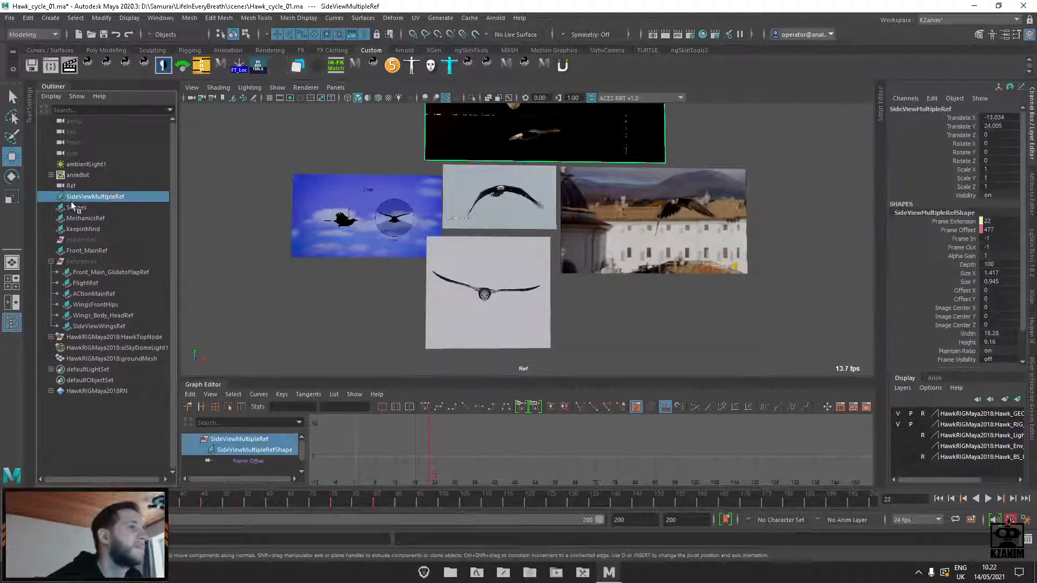
{"action": "left_click", "coordinate": [85, 229], "text": "shift"}
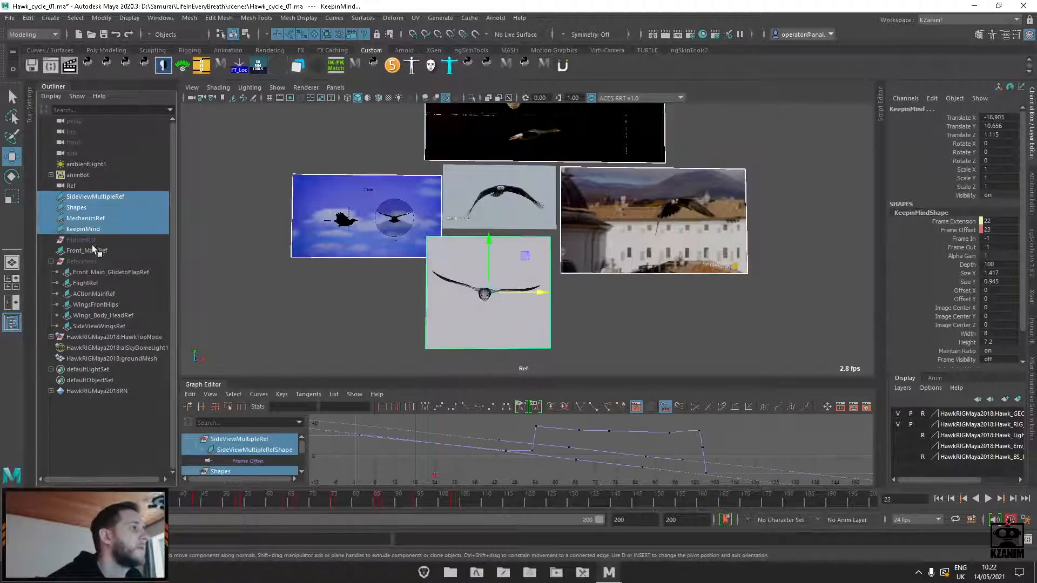
{"action": "left_click", "coordinate": [96, 250], "text": "ctrl"}
{"action": "middle_click_drag", "start_coordinate": [96, 252], "coordinate": [95, 264]}
Delete the empty HiddenRef group and save the scene
{"action": "left_click", "coordinate": [83, 197]}
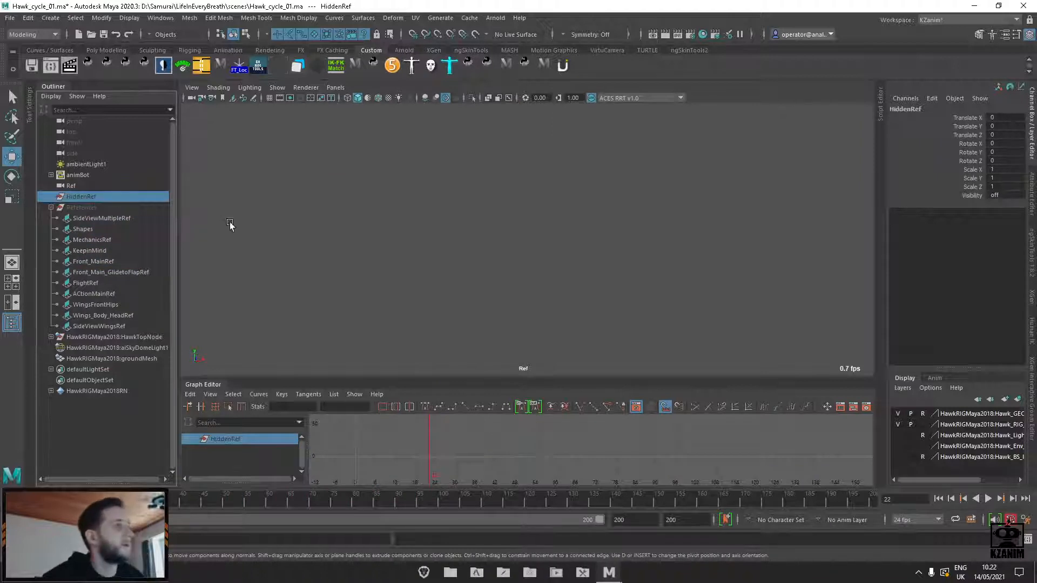
{"action": "left_click", "coordinate": [348, 253]}
{"action": "left_click", "coordinate": [104, 35]}
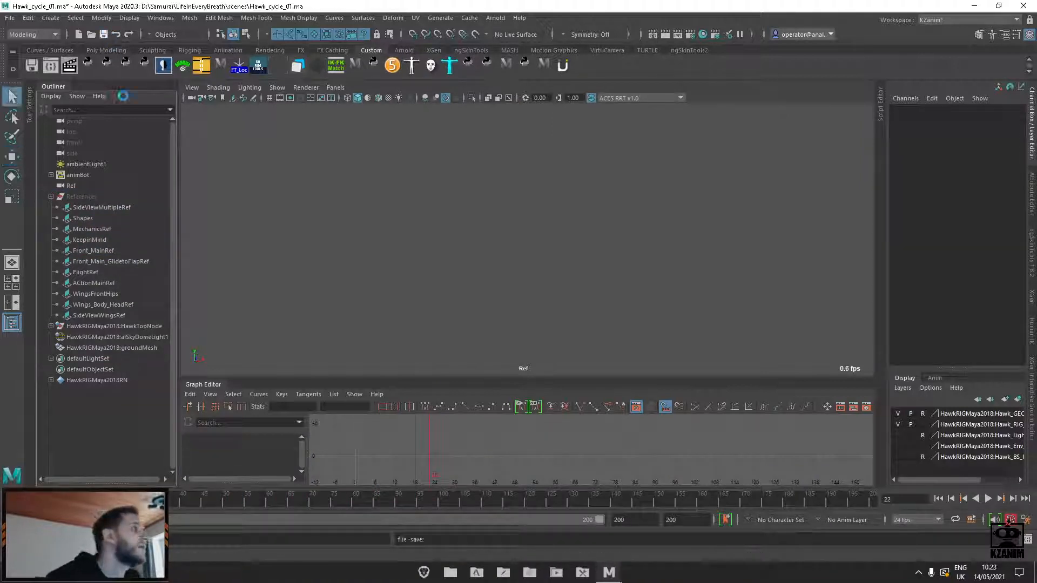
Turn the visibility of the References group on
{"action": "left_click", "coordinate": [94, 196]}
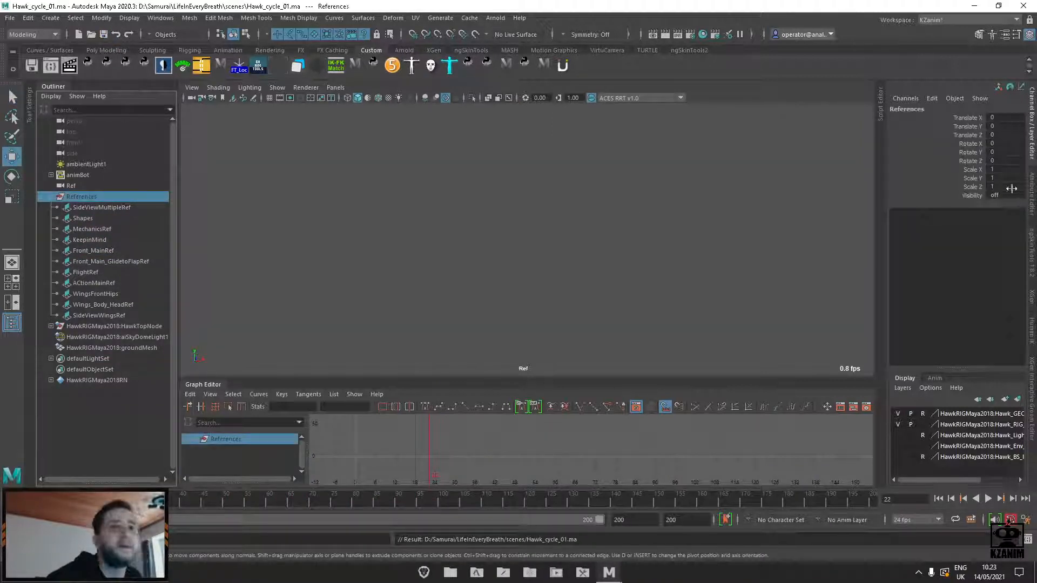
{"action": "left_click", "coordinate": [970, 197]}
{"action": "middle_click_drag", "start_coordinate": [758, 227], "coordinate": [766, 227]}
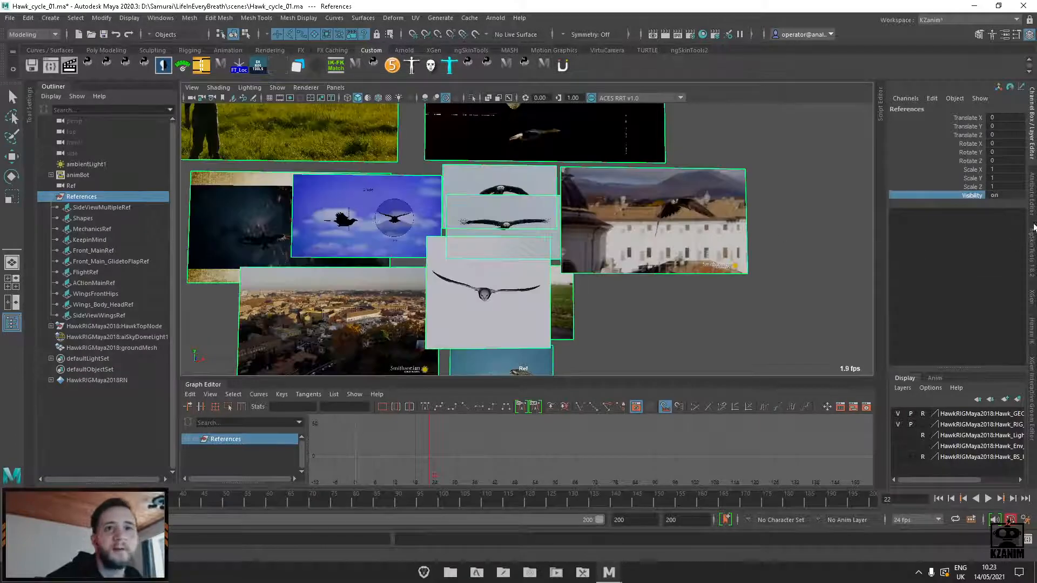
Examine the image plane attributes of the Shapes reference, including its image sequence and Frame Offset
{"action": "left_click", "coordinate": [1033, 205]}
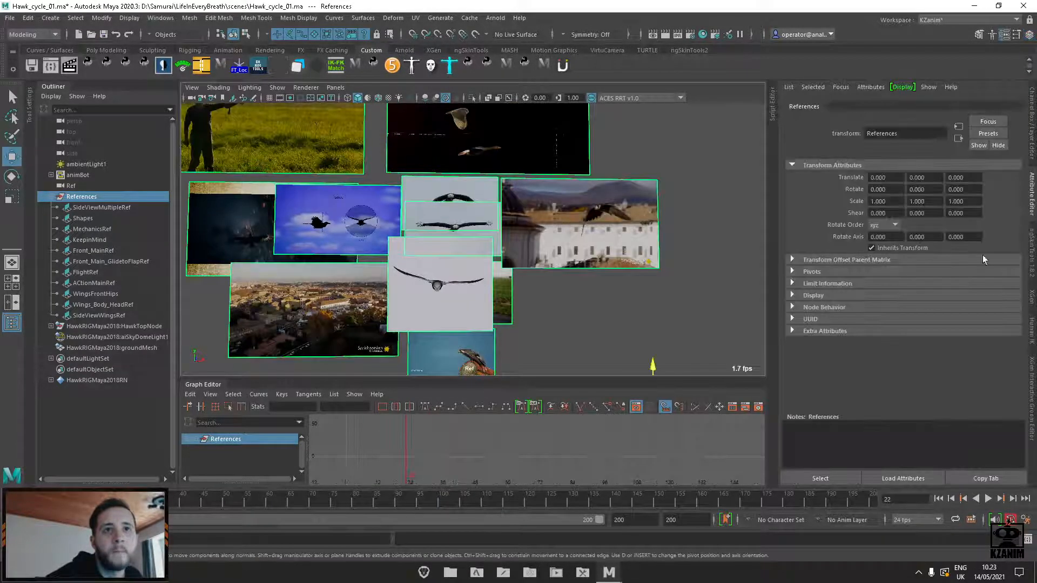
{"action": "left_click", "coordinate": [604, 257]}
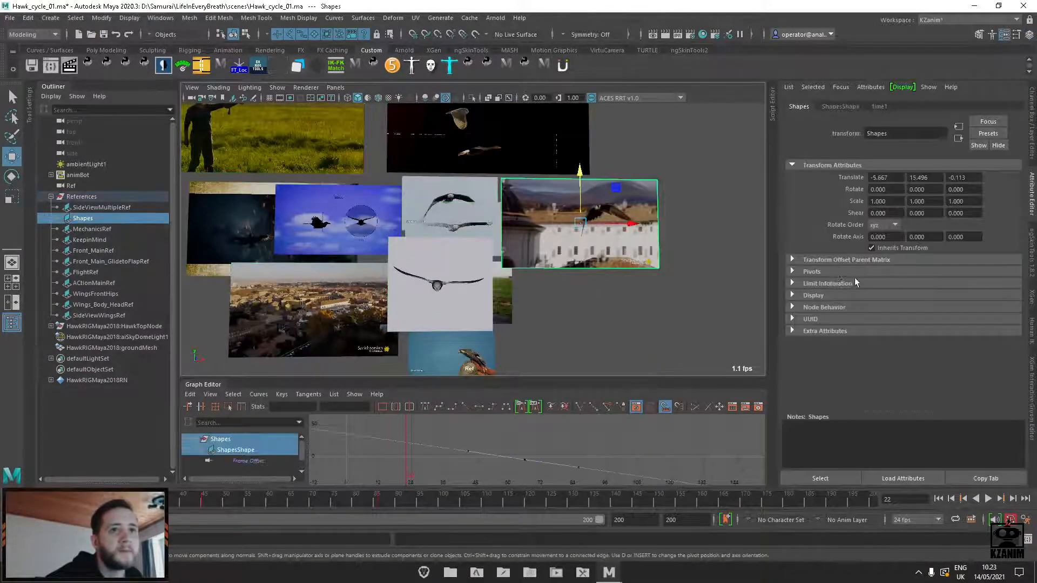
{"action": "left_click", "coordinate": [840, 106]}
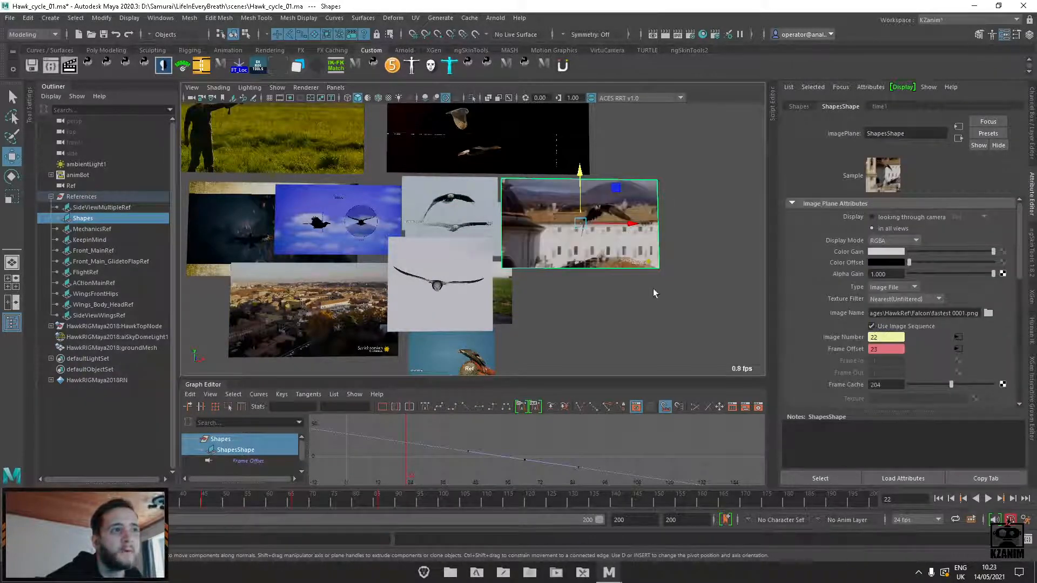
Deselect the Shapes reference and play back the complete set of image planes with all of them in view
{"action": "left_click", "coordinate": [632, 286]}
{"action": "scroll", "coordinate": [629, 286], "scroll_direction": "down", "scroll_amount": 3}
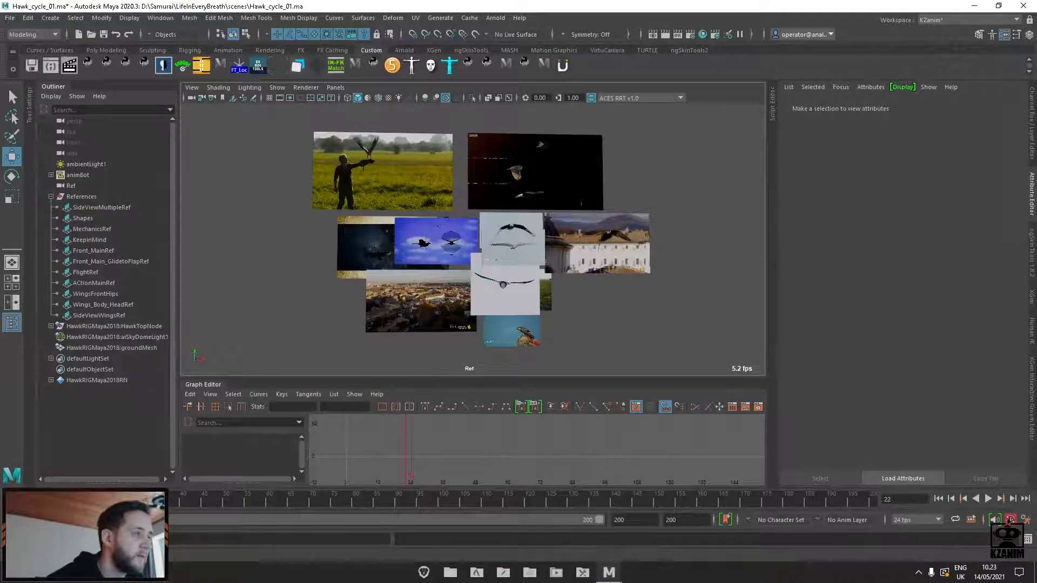
{"action": "key", "text": "alt+v"}
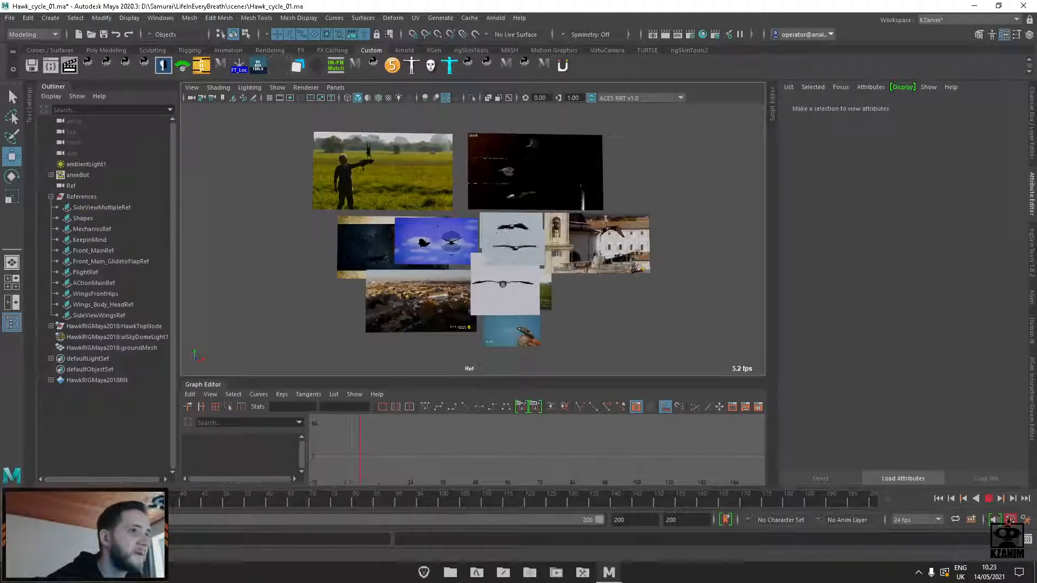
{"action": "key", "text": "alt+v"}
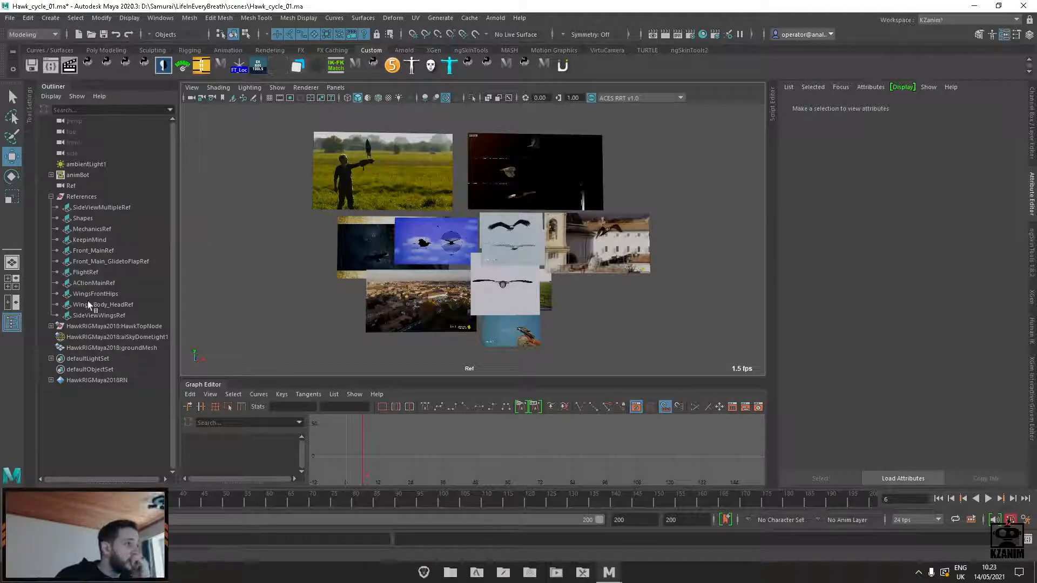
Reorder Front_Main_GlidetoFlapRef, Front_MainRef and ACtionMainRef to the start of the References group in the Outliner
{"action": "left_click", "coordinate": [98, 259]}
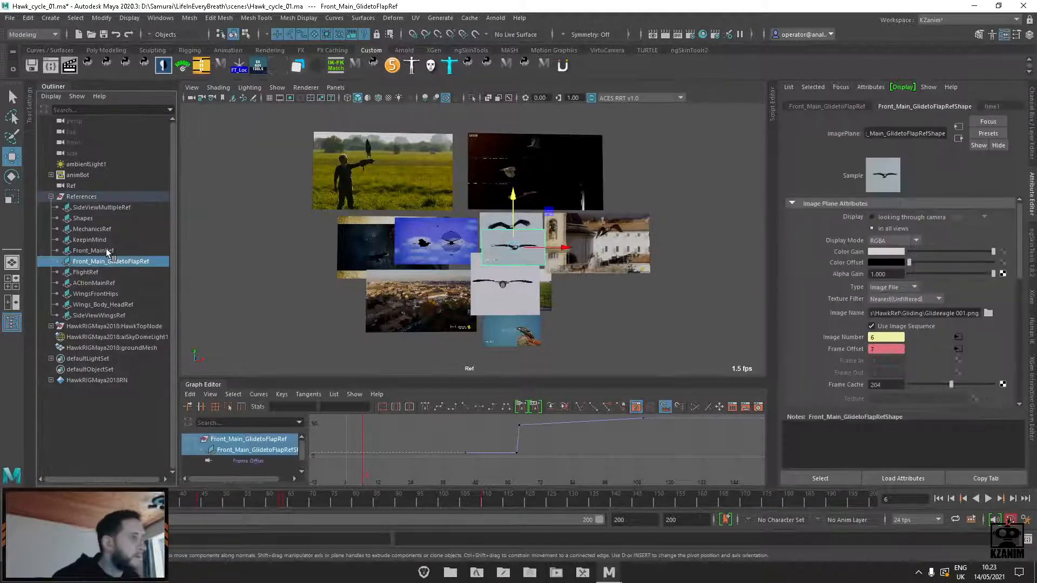
{"action": "left_click", "coordinate": [106, 250], "text": "ctrl"}
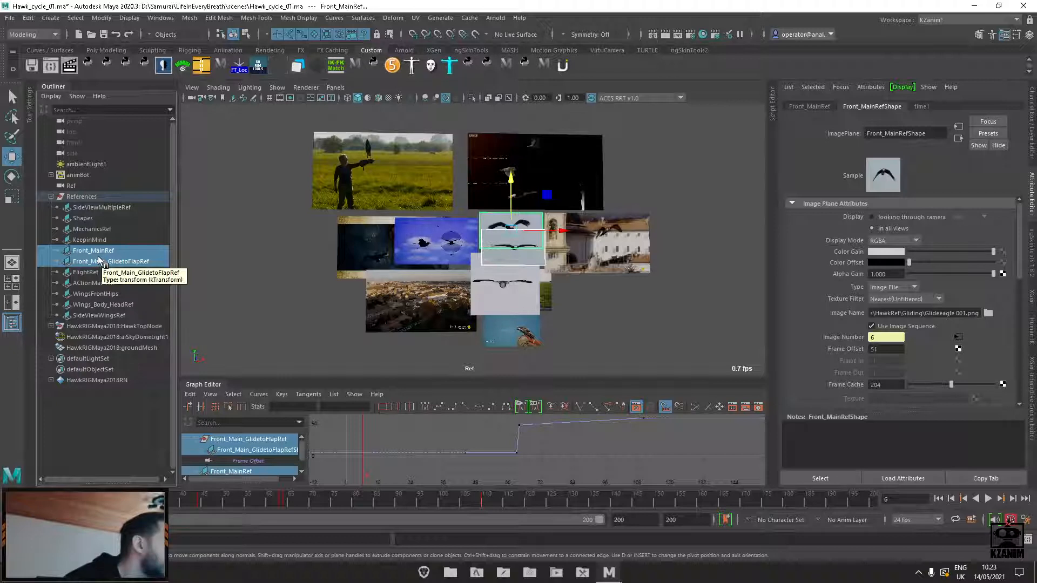
{"action": "left_click", "coordinate": [101, 283], "text": "ctrl"}
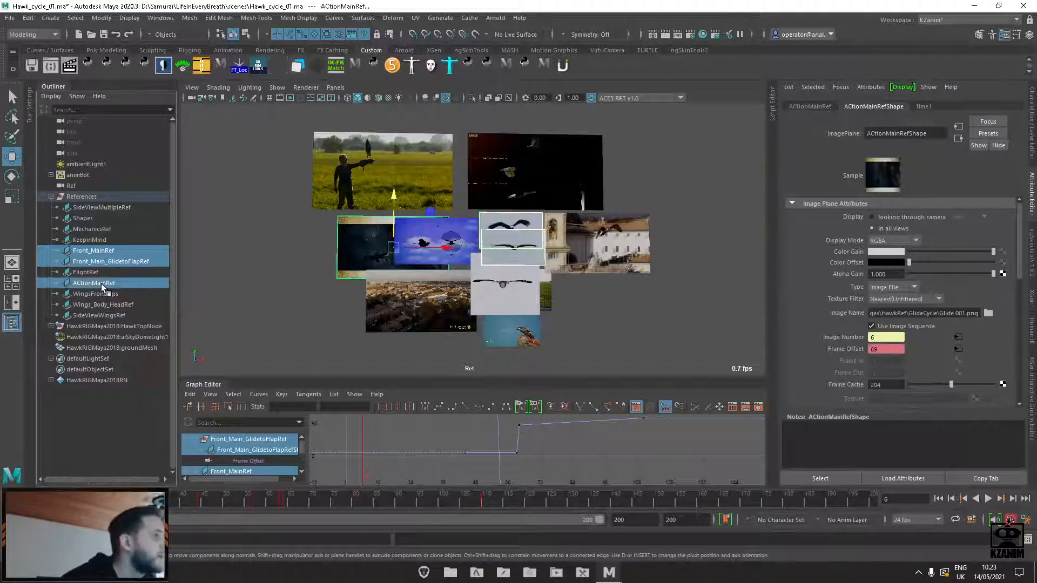
{"action": "middle_click_drag", "start_coordinate": [93, 283], "coordinate": [96, 203]}
Move the ACtionMainRef, Front_MainRef and Front_Main_GlidetoFlapRef image planes into a column along the left edge of the reference layout
{"action": "left_click_drag", "start_coordinate": [445, 248], "coordinate": [316, 147]}
{"action": "left_click", "coordinate": [312, 282]}
{"action": "left_click", "coordinate": [464, 138]}
{"action": "left_click_drag", "start_coordinate": [449, 146], "coordinate": [309, 213]}
{"action": "left_click", "coordinate": [449, 162]}
{"action": "left_click_drag", "start_coordinate": [449, 163], "coordinate": [308, 254]}
{"action": "left_click", "coordinate": [368, 254]}
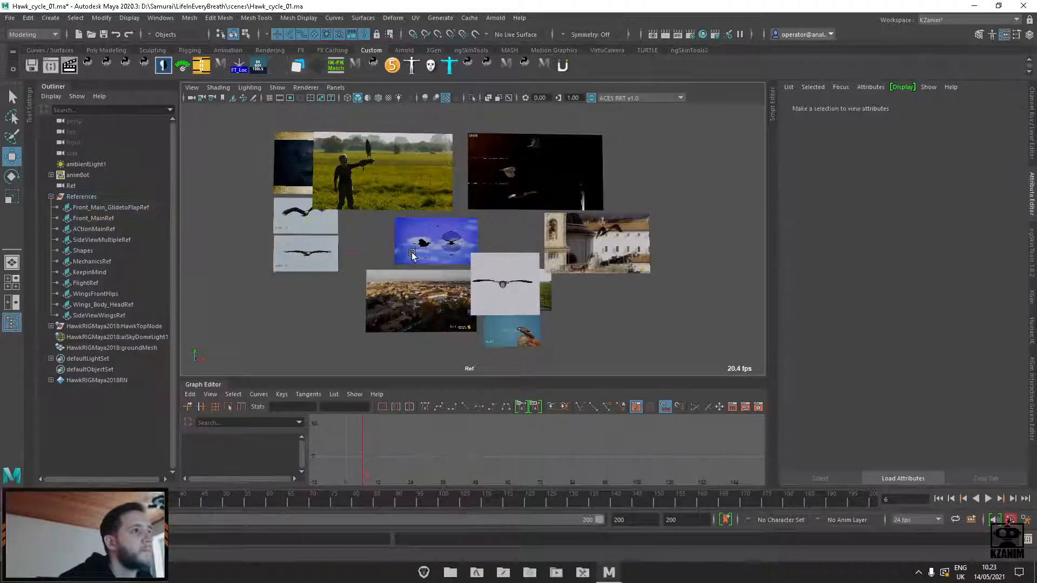
Slide the FlightRef and SideViewMultipleRef image planes along X so they sit side by side after ACtionMainRef in the upper row
{"action": "left_click", "coordinate": [380, 192]}
{"action": "left_click_drag", "start_coordinate": [425, 171], "coordinate": [494, 172]}
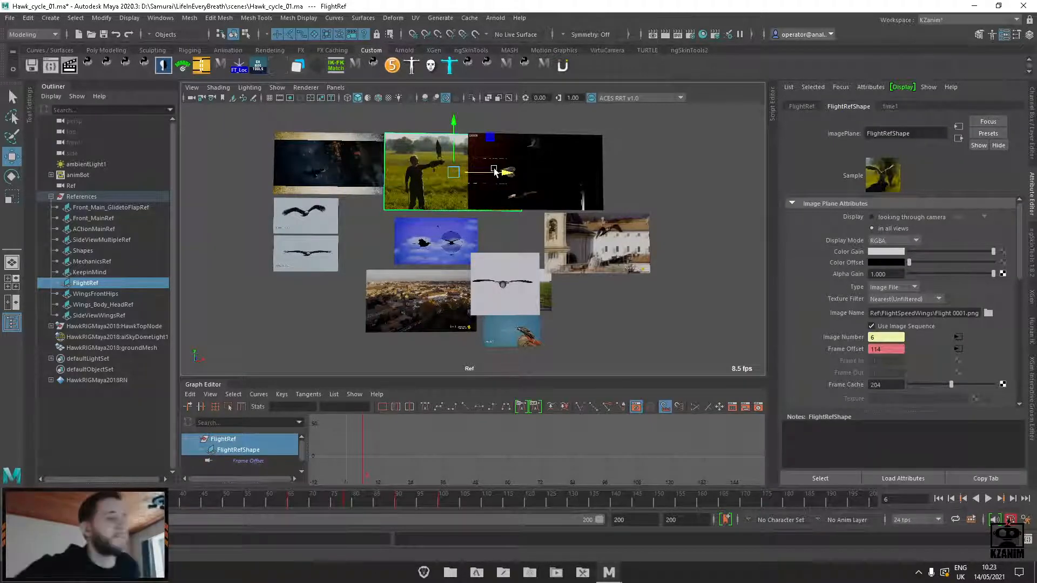
{"action": "left_click", "coordinate": [547, 157]}
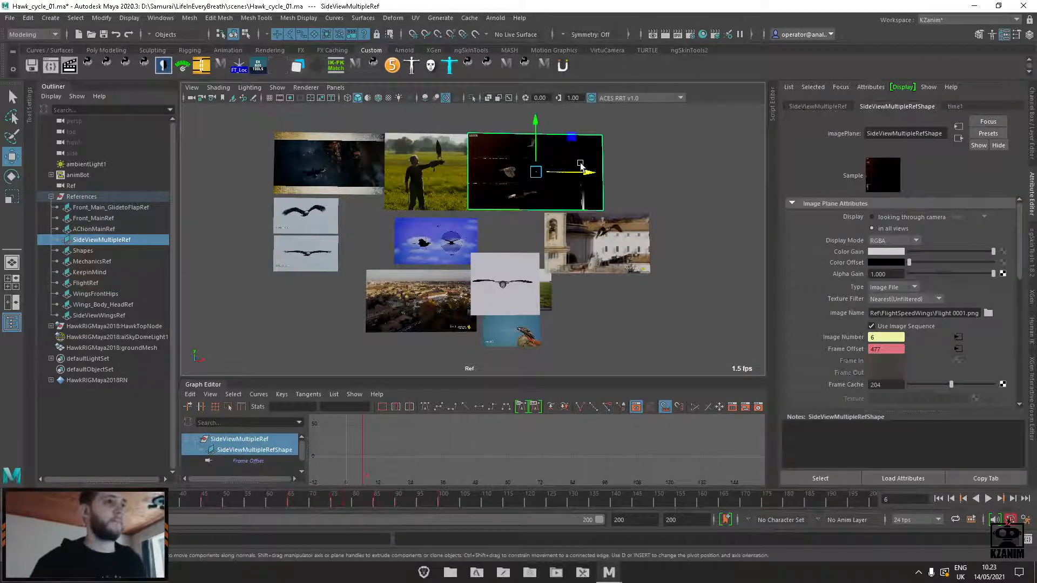
{"action": "left_click_drag", "start_coordinate": [581, 164], "coordinate": [634, 169]}
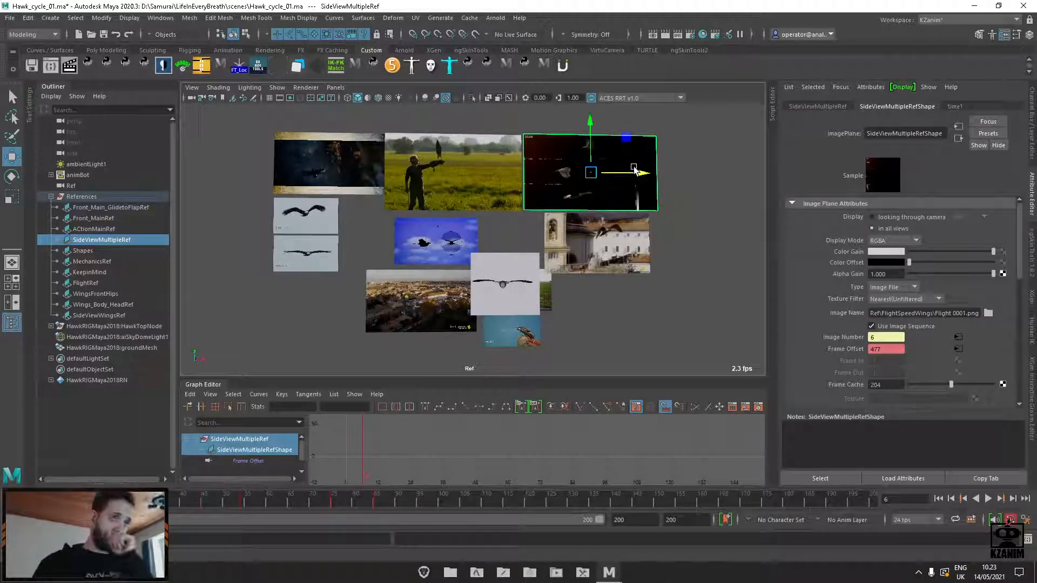
Place the MechanicsRef image plane beside the two front-view references and the KeepinMind image plane below them
{"action": "left_click", "coordinate": [473, 241]}
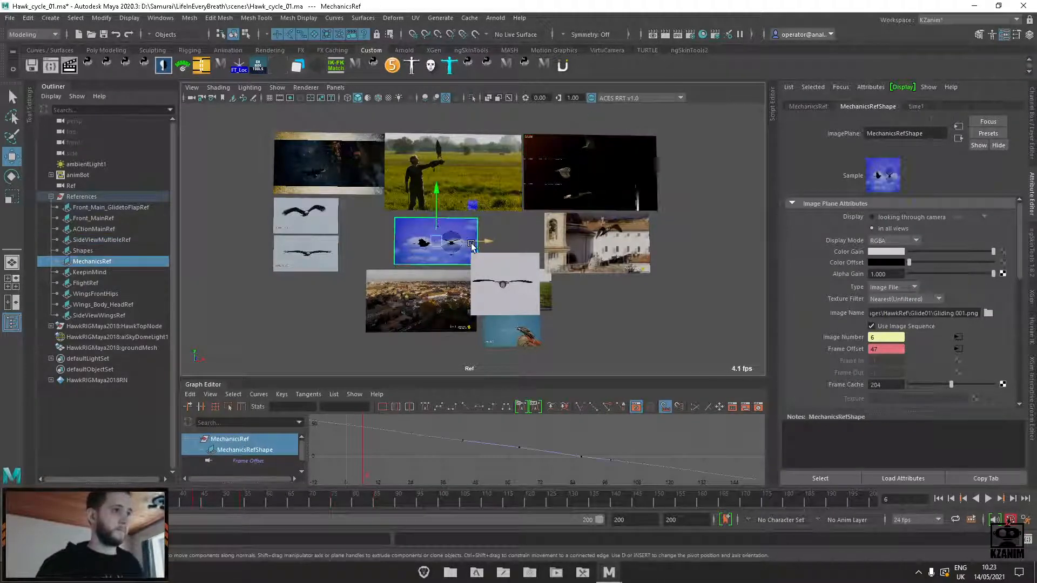
{"action": "left_click_drag", "start_coordinate": [474, 241], "coordinate": [381, 209]}
{"action": "left_click", "coordinate": [488, 268]}
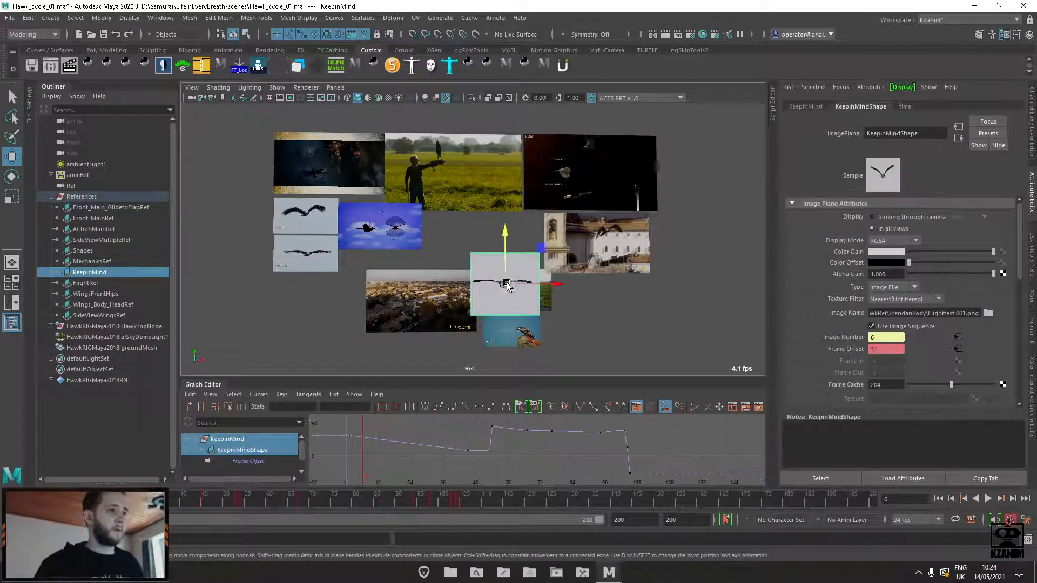
{"action": "left_click_drag", "start_coordinate": [505, 285], "coordinate": [308, 307]}
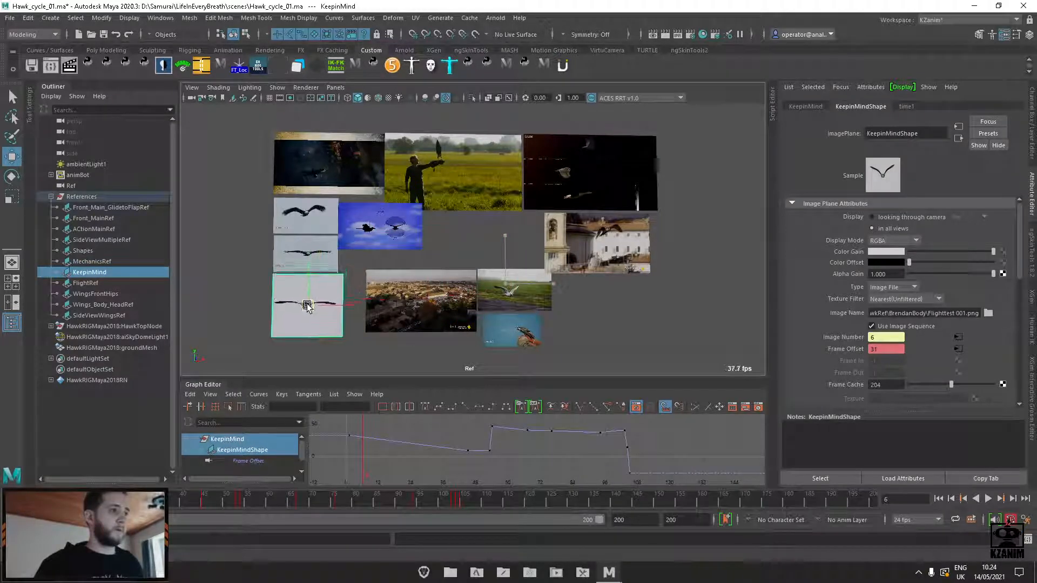
Tuck WingsFrontHips below MechanicsRef, Wings_Body_HeadRef beside MechanicsRef, and SideViewWingsRef beside WingsFrontHips, leaving nothing selected
{"action": "left_click", "coordinate": [424, 306]}
{"action": "left_click_drag", "start_coordinate": [425, 307], "coordinate": [413, 287]}
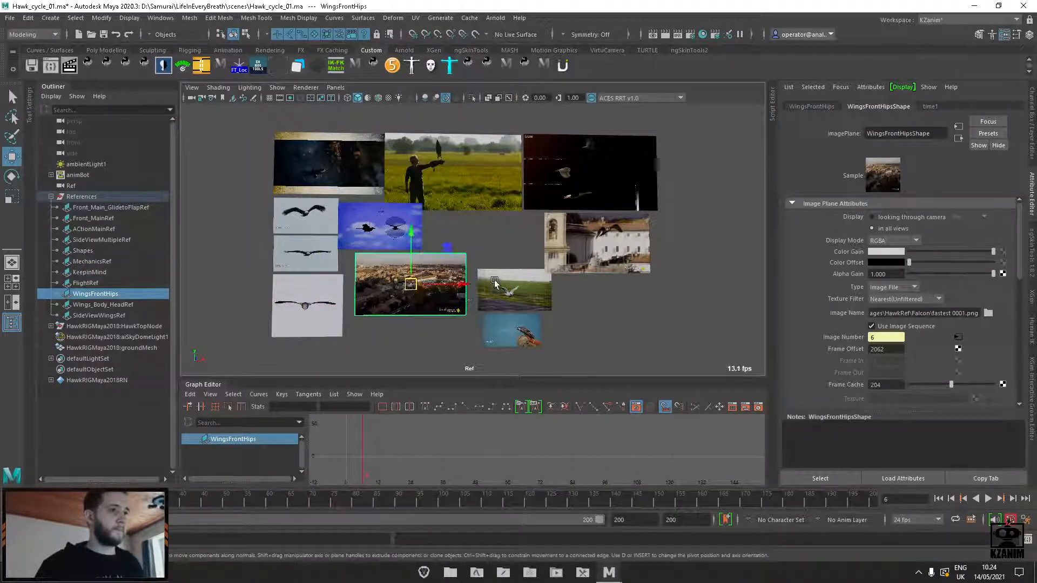
{"action": "left_click", "coordinate": [523, 295]}
{"action": "left_click_drag", "start_coordinate": [522, 295], "coordinate": [472, 236]}
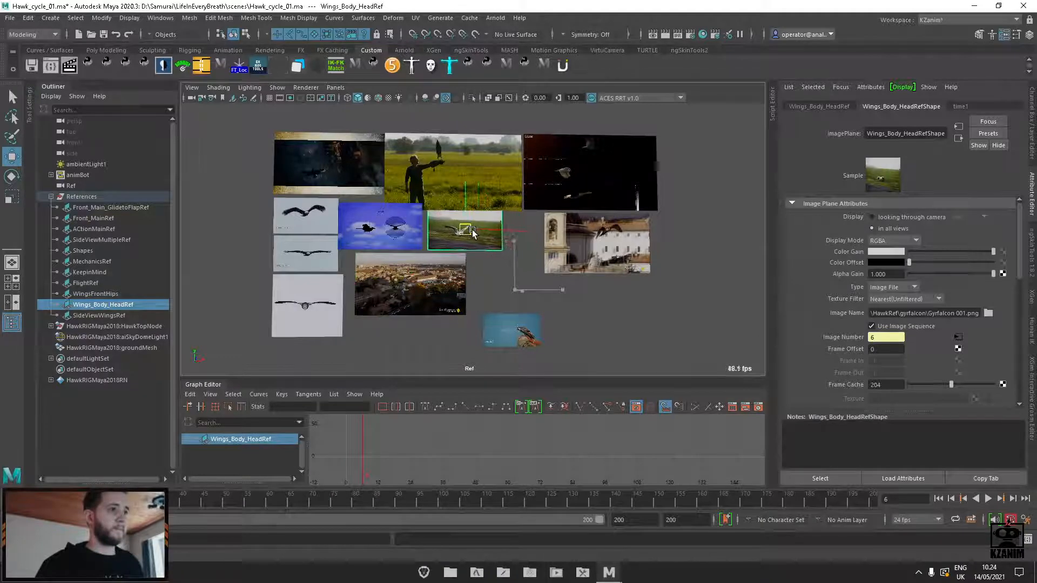
{"action": "left_click", "coordinate": [505, 300]}
{"action": "left_click", "coordinate": [516, 320]}
{"action": "left_click_drag", "start_coordinate": [516, 334], "coordinate": [502, 276]}
{"action": "left_click", "coordinate": [554, 319]}
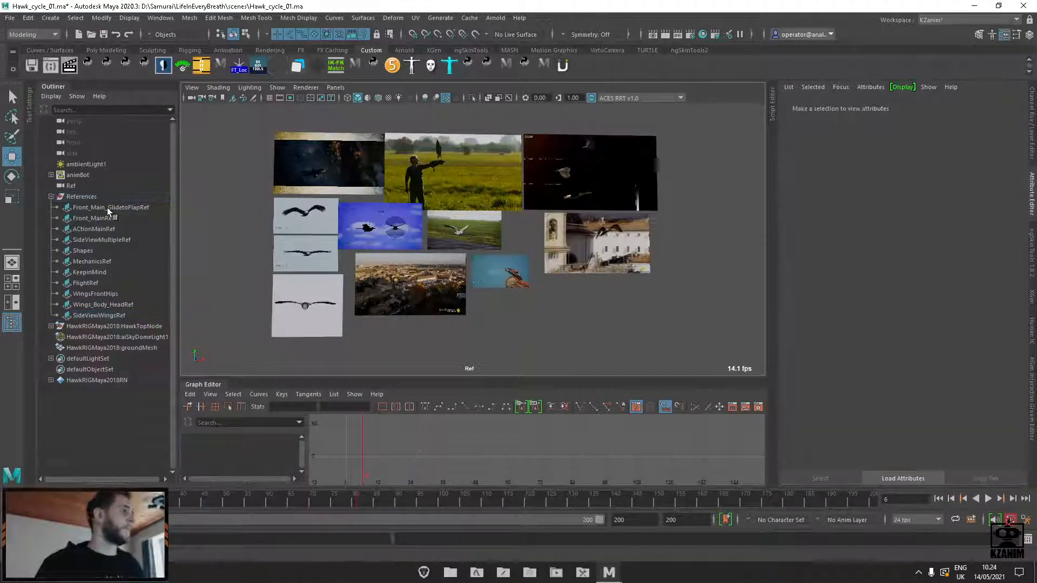
Collapse the References group in the Outliner and put the Ref camera into a group of its own
{"action": "left_click", "coordinate": [89, 197]}
{"action": "left_click", "coordinate": [52, 197]}
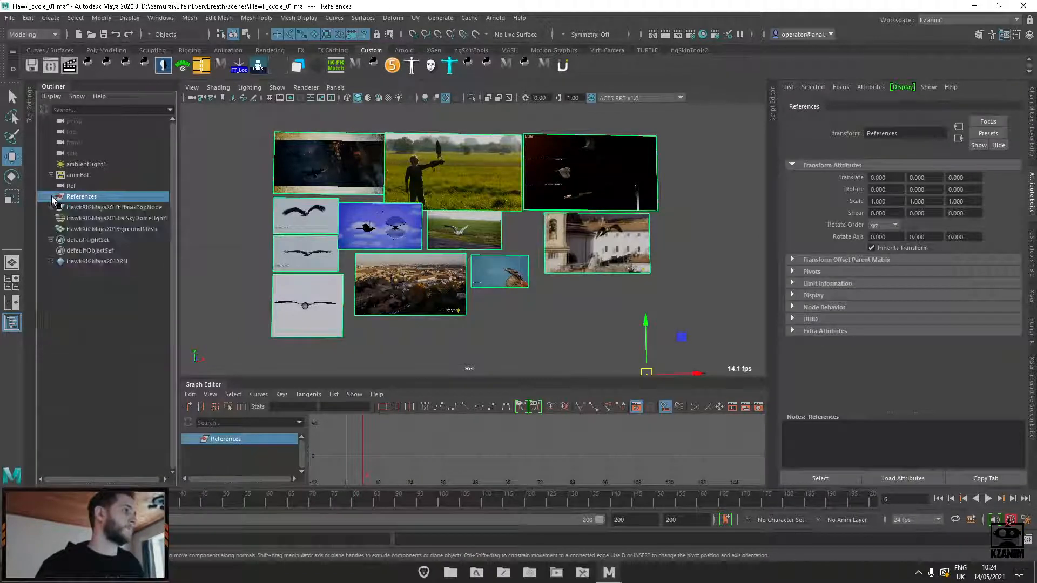
{"action": "left_click", "coordinate": [71, 186]}
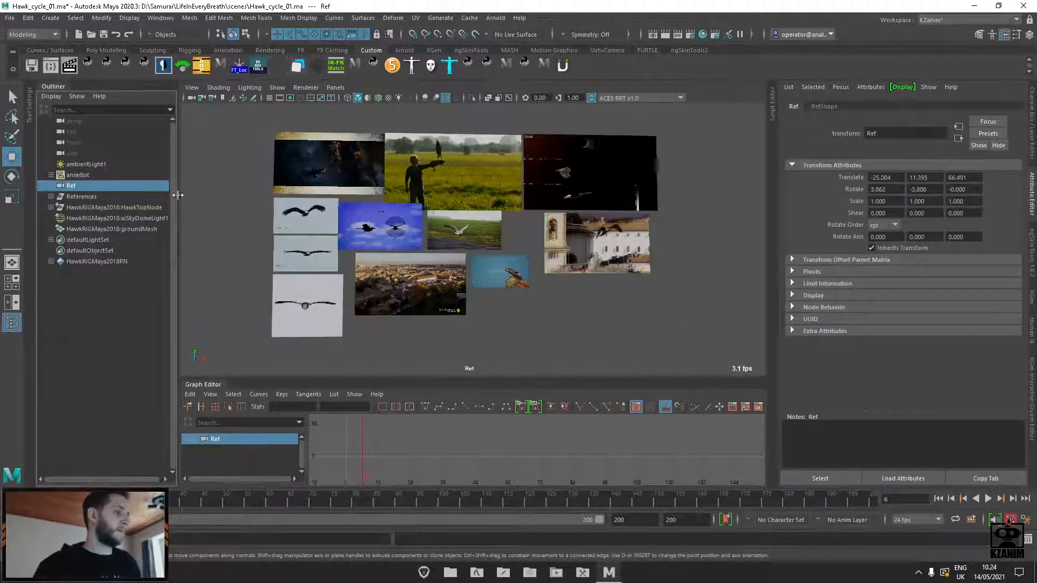
{"action": "key", "text": "ctrl+g"}
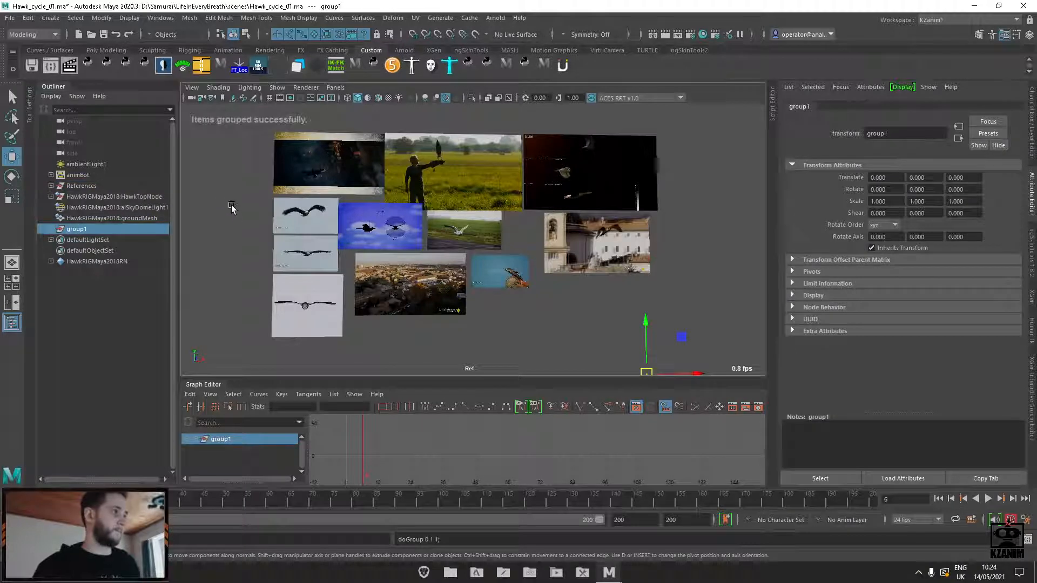
Center the pivot of the References group on its image planes, undoing the trial move of the group
{"action": "left_click", "coordinate": [95, 187]}
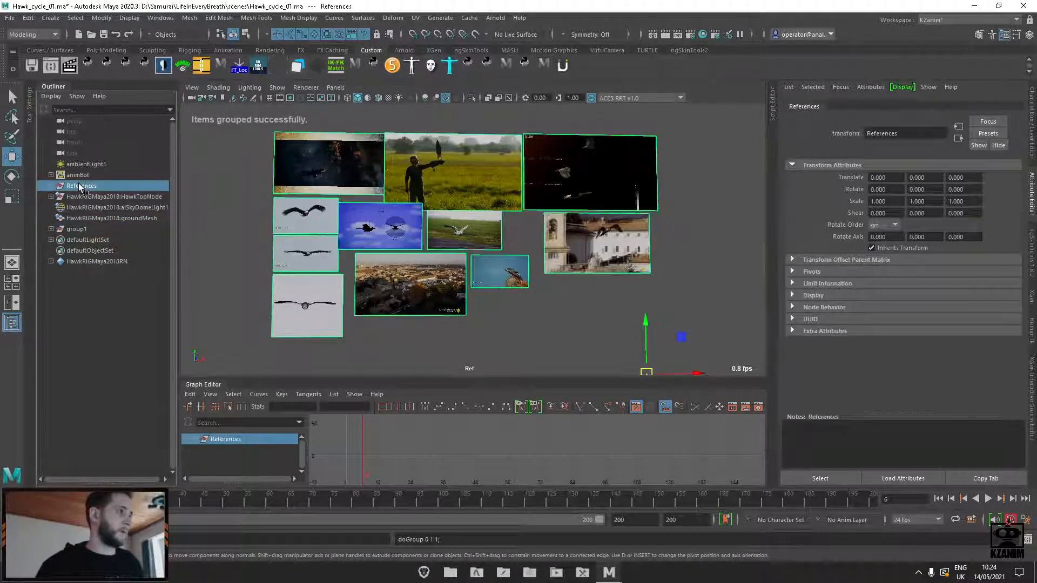
{"action": "left_click", "coordinate": [102, 17]}
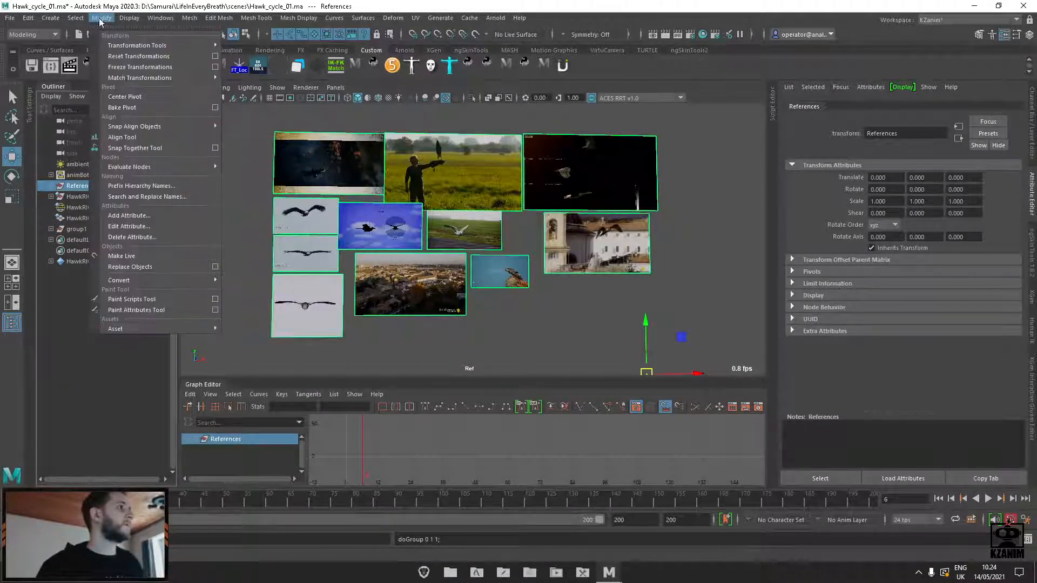
{"action": "left_click", "coordinate": [133, 98]}
{"action": "mouse_move", "coordinate": [469, 233]}
{"action": "left_mouse_down"}
{"action": "mouse_move", "coordinate": [492, 223]}
{"action": "mouse_move", "coordinate": [451, 236]}
{"action": "left_mouse_up"}
{"action": "key", "text": "ctrl+z"}
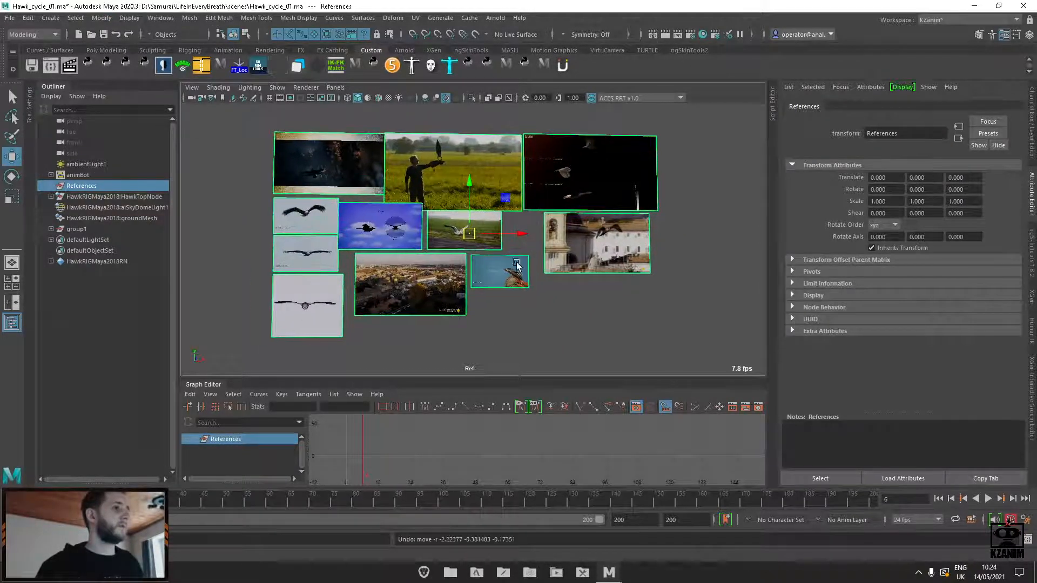
Expand group1 in the Outliner and select the Ref camera inside it
{"action": "left_click", "coordinate": [79, 229]}
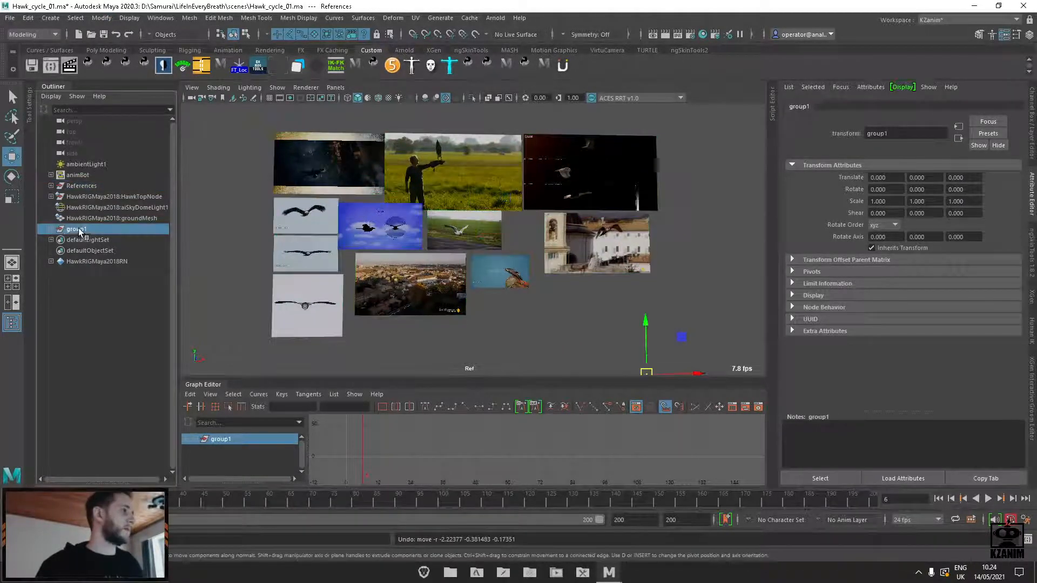
{"action": "left_click", "coordinate": [51, 230]}
{"action": "left_click", "coordinate": [52, 230]}
{"action": "left_click", "coordinate": [52, 230]}
{"action": "left_click", "coordinate": [52, 229]}
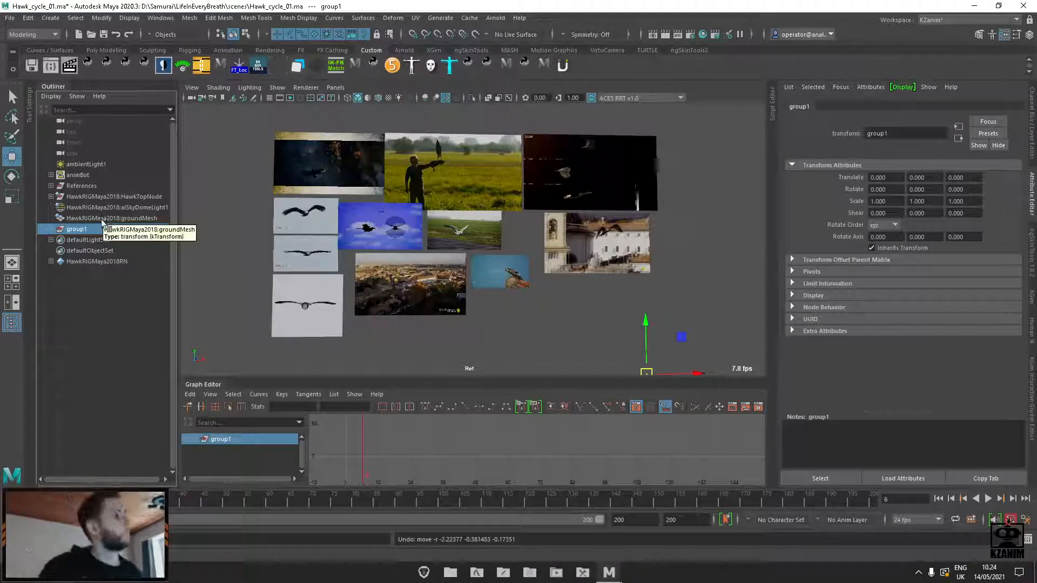
{"action": "left_click", "coordinate": [52, 229]}
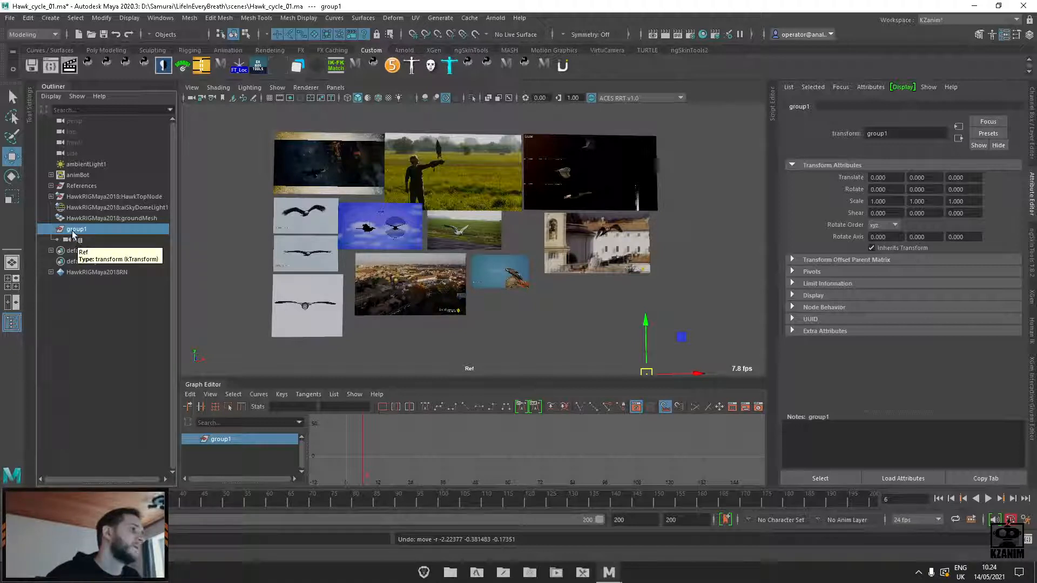
{"action": "left_click", "coordinate": [78, 240]}
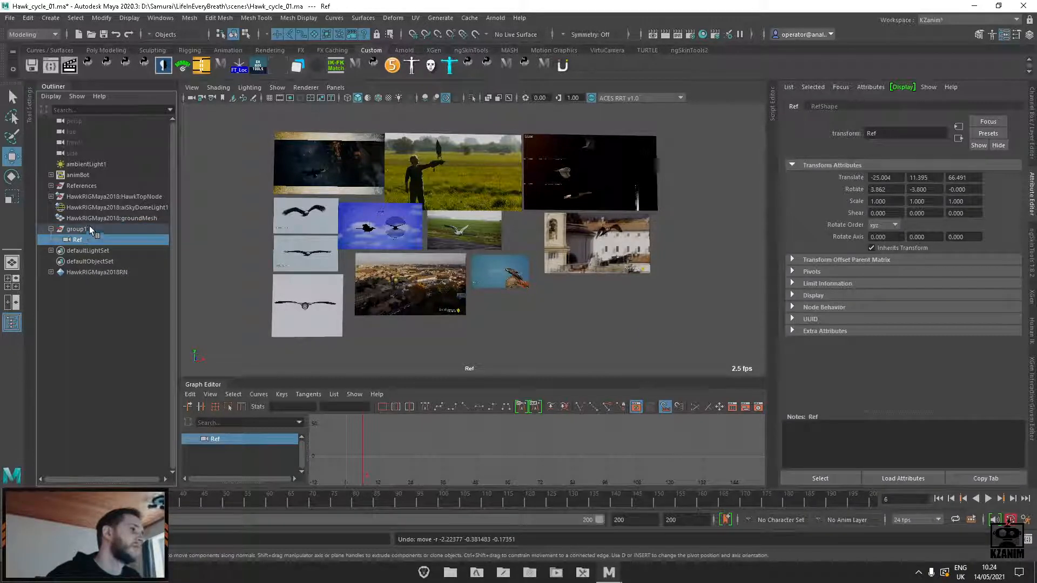
Compare the pivots and transforms of the References group, group1 and the Ref camera with the image planes framed closer
{"action": "left_click", "coordinate": [76, 190]}
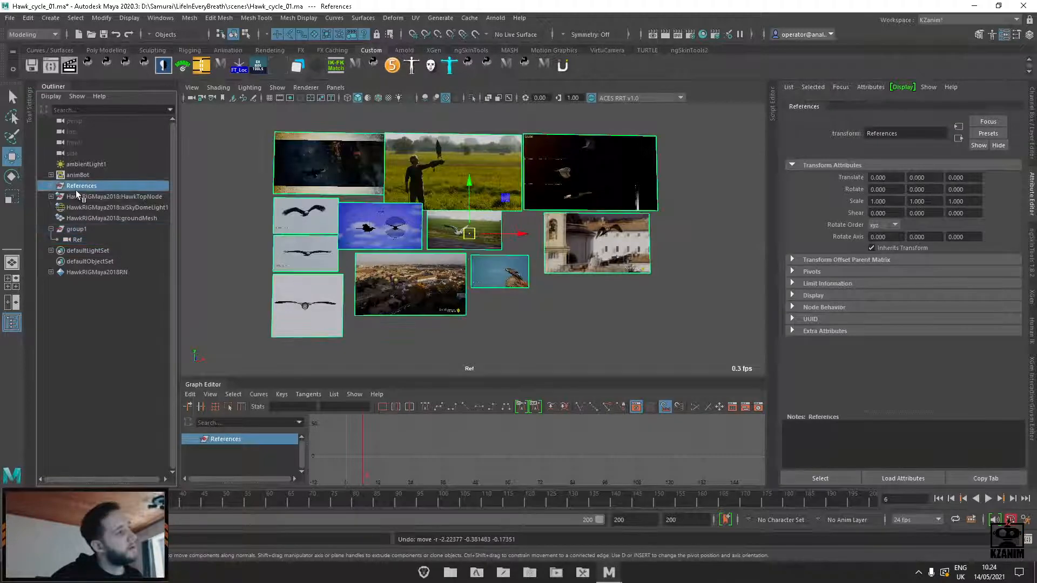
{"action": "left_click", "coordinate": [89, 231]}
{"action": "middle_click_drag", "start_coordinate": [439, 282], "coordinate": [445, 293], "text": "alt"}
{"action": "scroll", "coordinate": [449, 292], "scroll_direction": "up", "scroll_amount": 5}
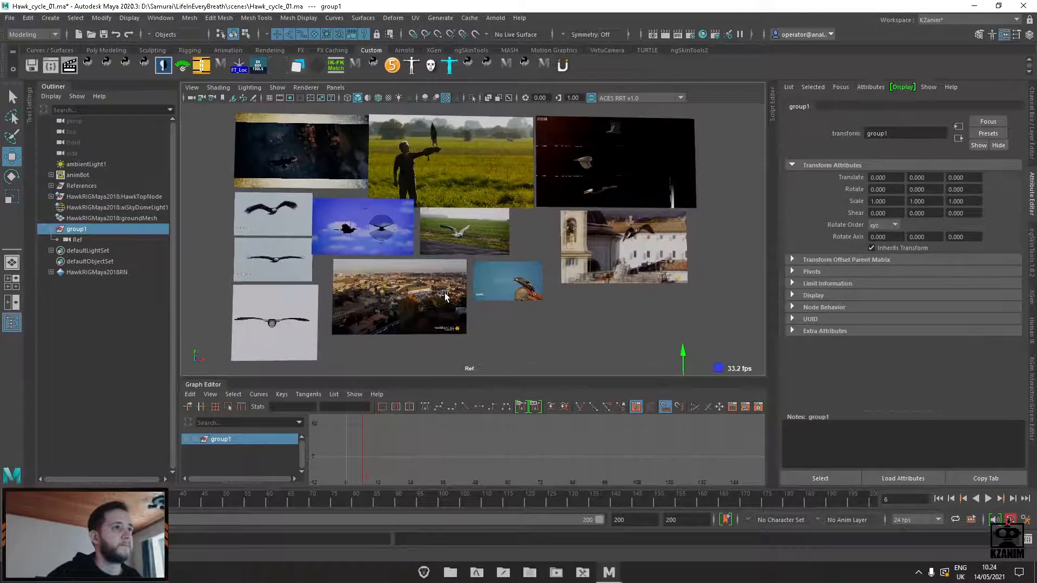
{"action": "left_click", "coordinate": [81, 185]}
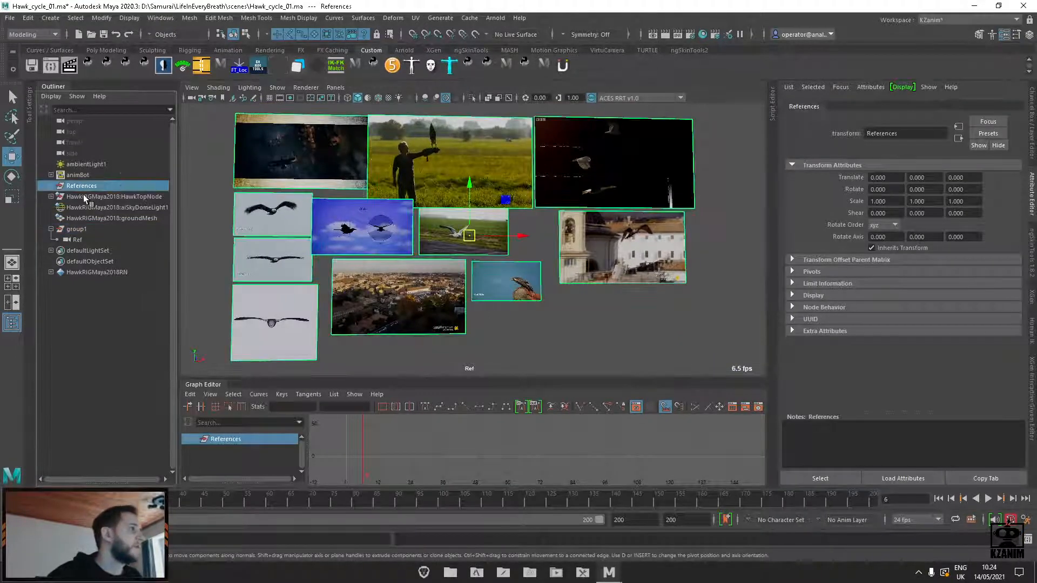
{"action": "left_click", "coordinate": [79, 229]}
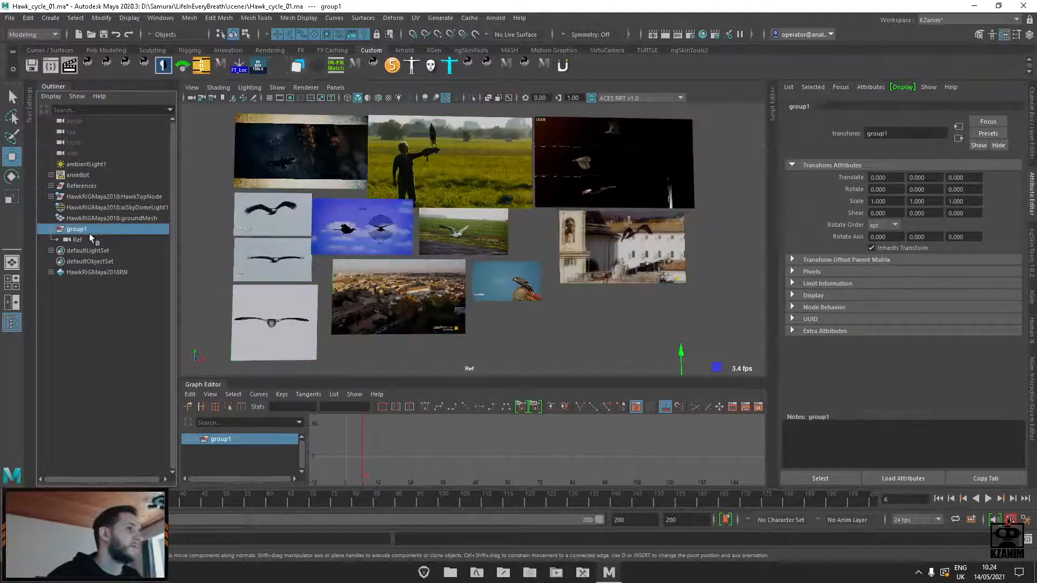
{"action": "left_click", "coordinate": [77, 240]}
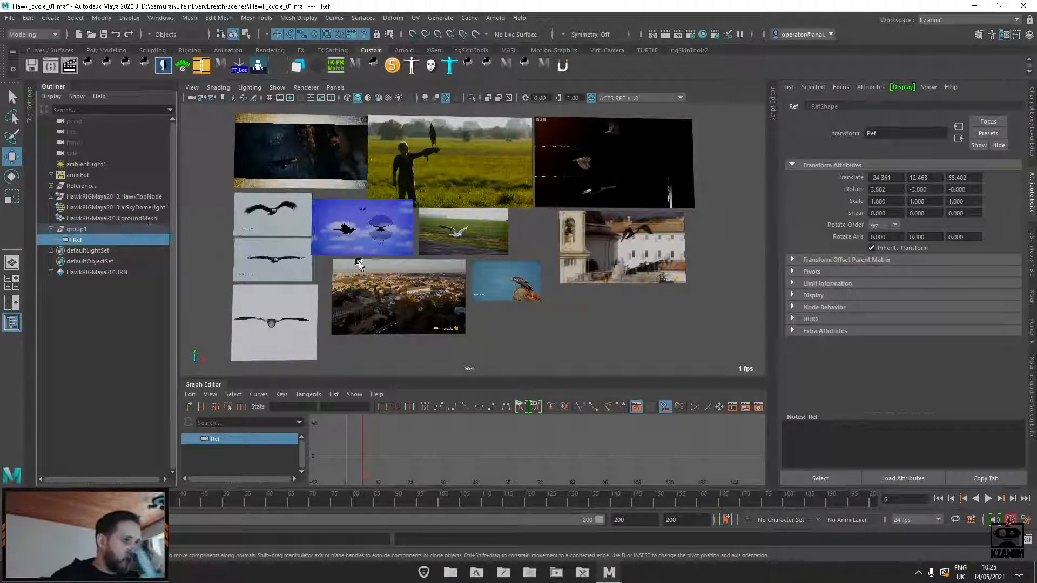
{"action": "left_click", "coordinate": [539, 314]}
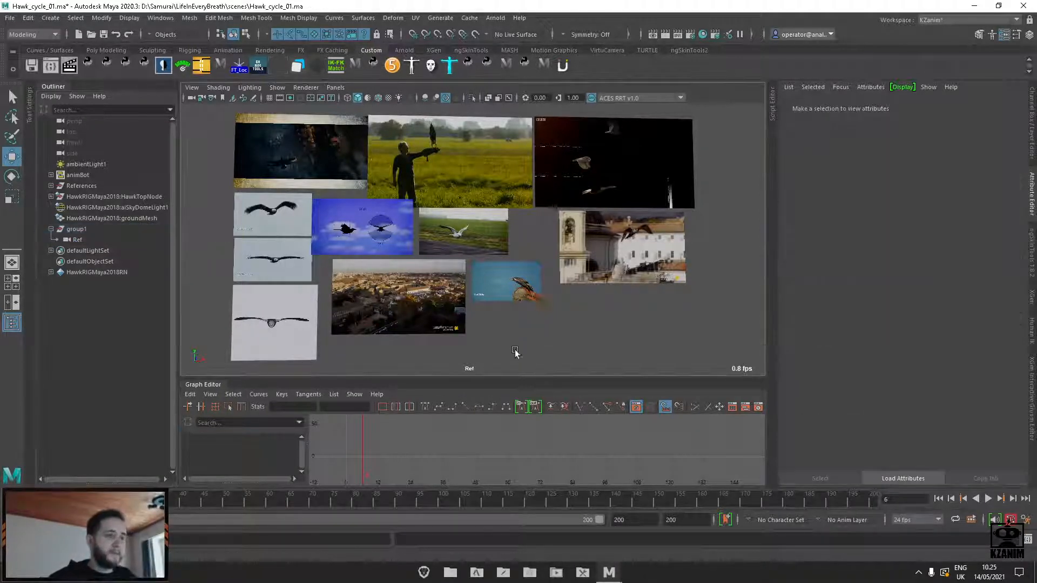
{"action": "mouse_move", "coordinate": [508, 350]}
{"action": "left_mouse_down", "text": "alt"}
{"action": "mouse_move", "coordinate": [501, 331]}
{"action": "mouse_move", "coordinate": [510, 329]}
{"action": "mouse_move", "coordinate": [511, 348]}
{"action": "mouse_move", "coordinate": [518, 338]}
{"action": "left_mouse_up", "text": "alt"}
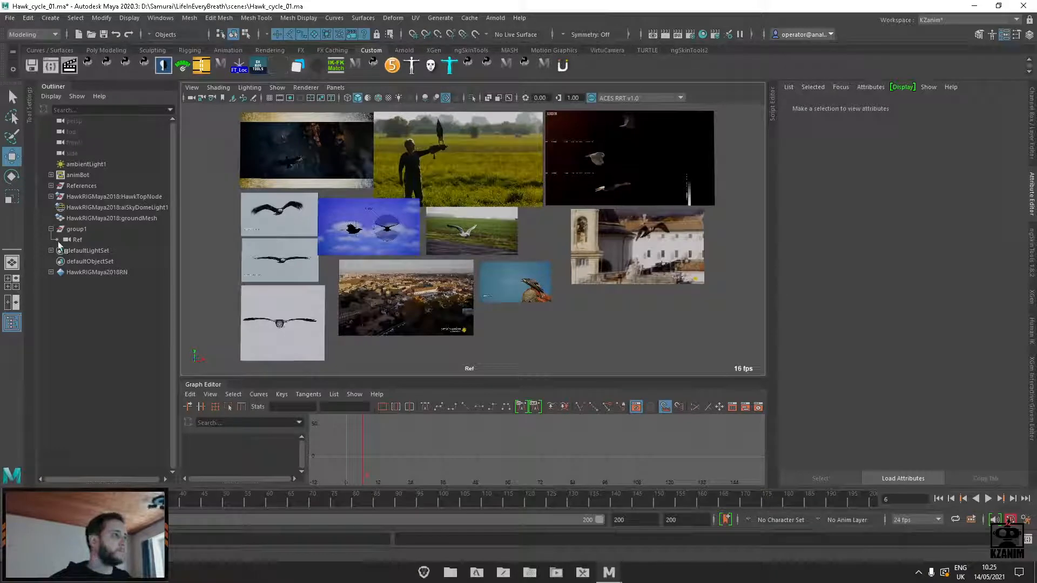
Select the References group and add group1 to the selection, then switch to the Rigging menu set
{"action": "left_click", "coordinate": [87, 186]}
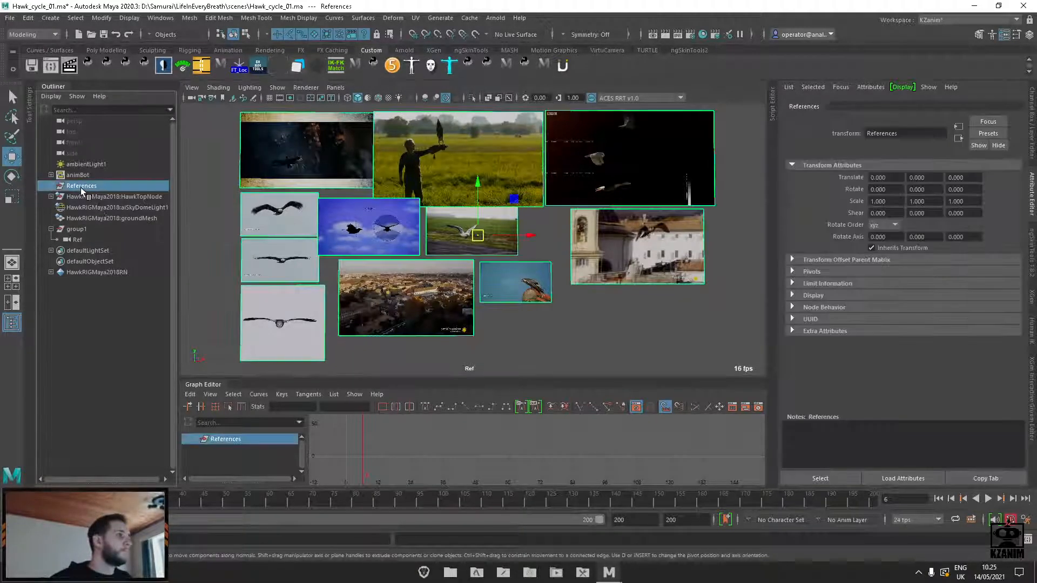
{"action": "left_click", "coordinate": [52, 186]}
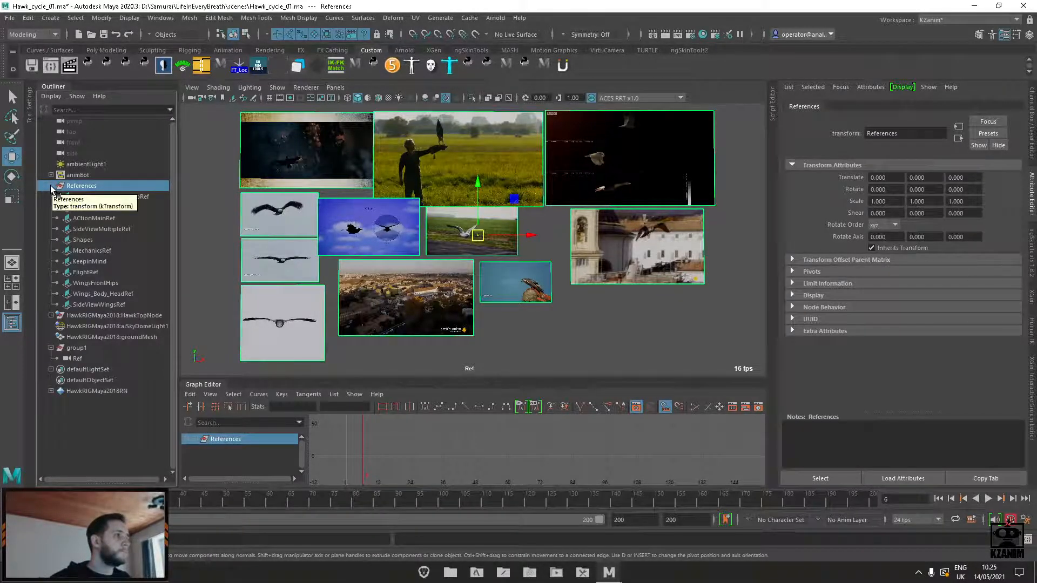
{"action": "left_click", "coordinate": [51, 186]}
{"action": "left_click", "coordinate": [93, 231], "text": "ctrl"}
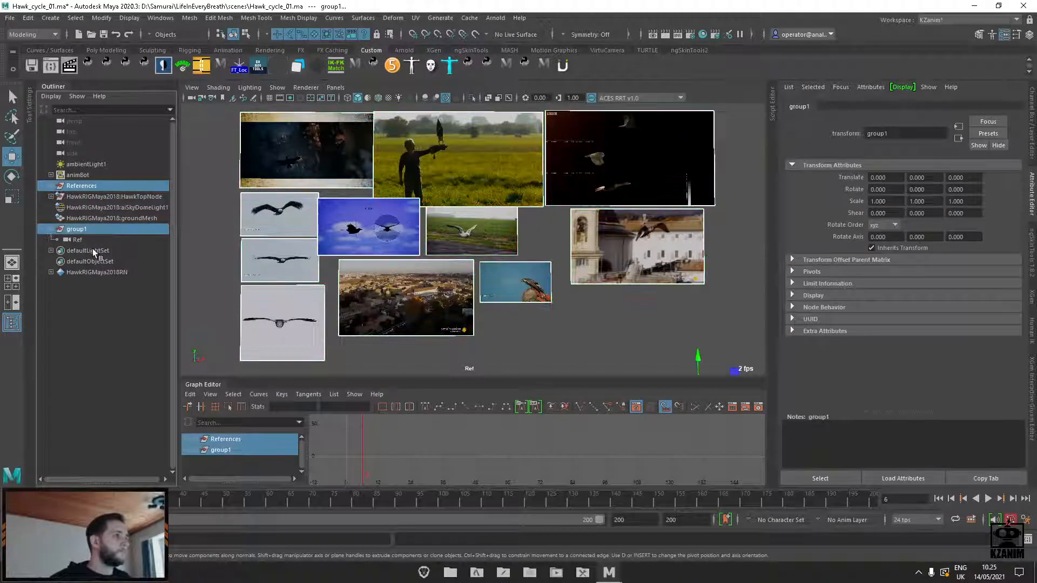
{"action": "left_click", "coordinate": [32, 34]}
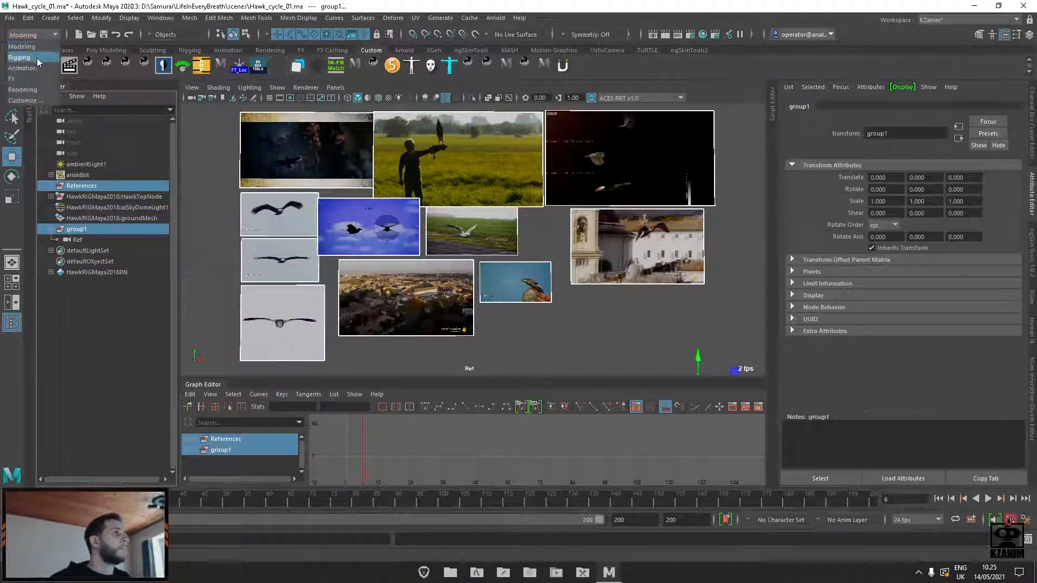
{"action": "left_click", "coordinate": [32, 59]}
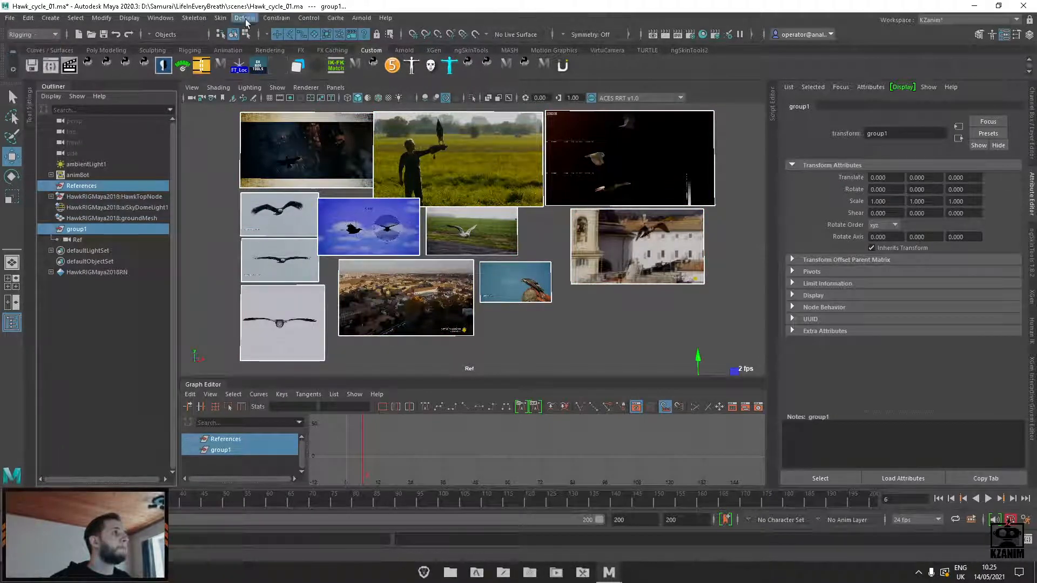
Try parent-constraining group1 to the References group with Maintain offset on, testing it with a trial move of References that is undone
{"action": "left_click", "coordinate": [277, 18]}
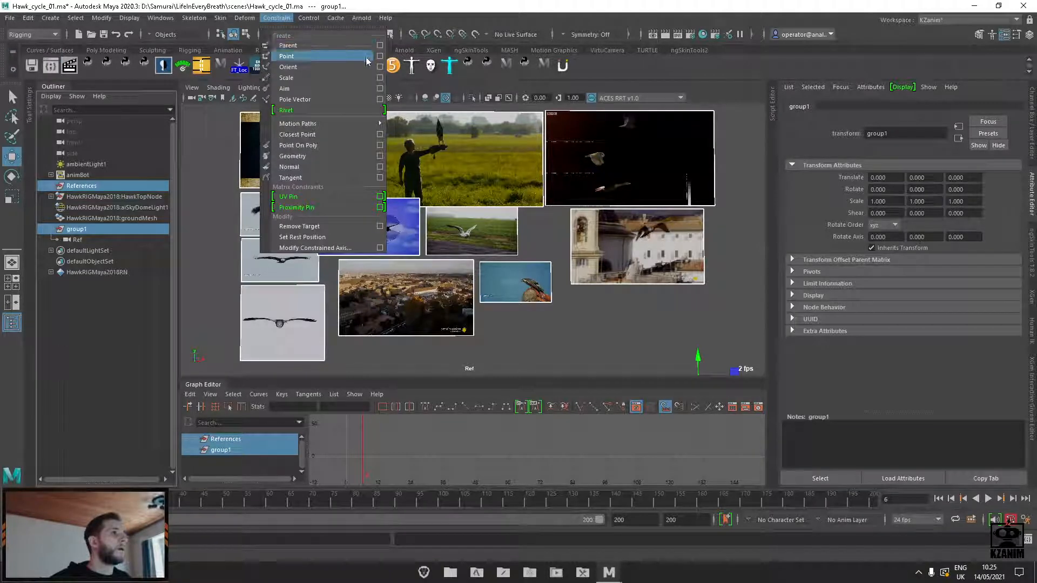
{"action": "left_click", "coordinate": [380, 45]}
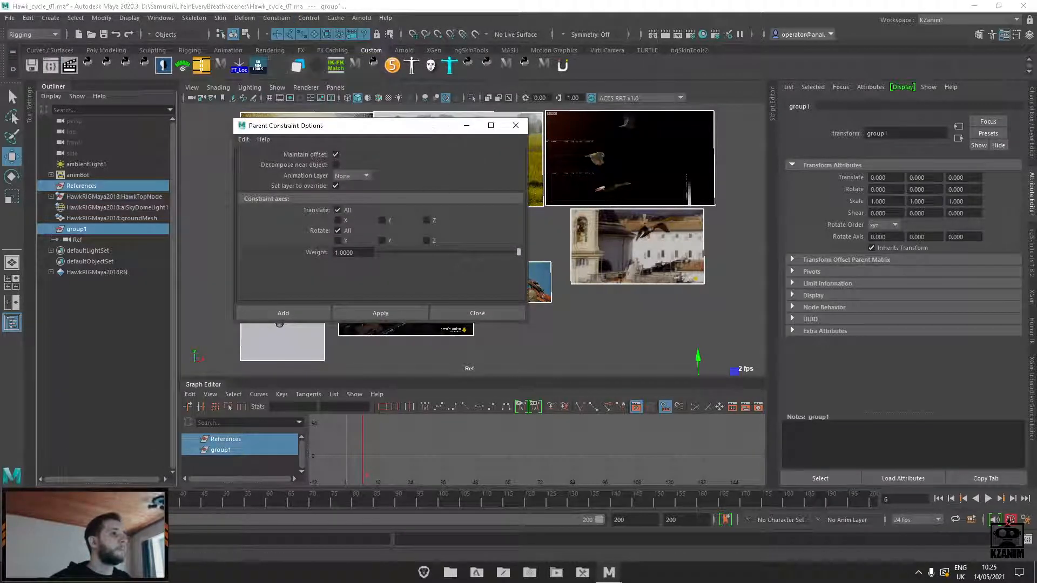
{"action": "left_click", "coordinate": [305, 312]}
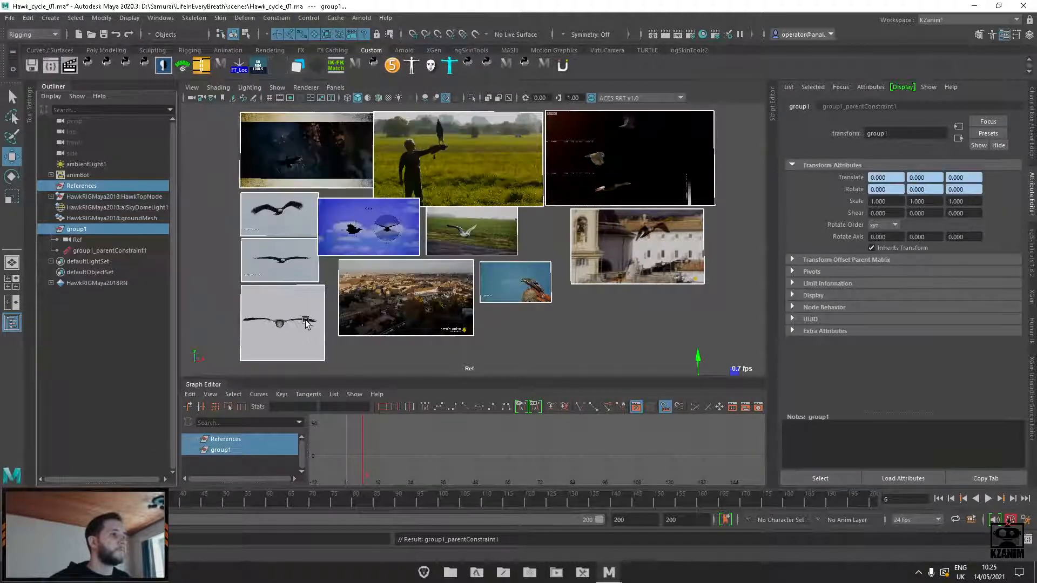
{"action": "left_click", "coordinate": [80, 187]}
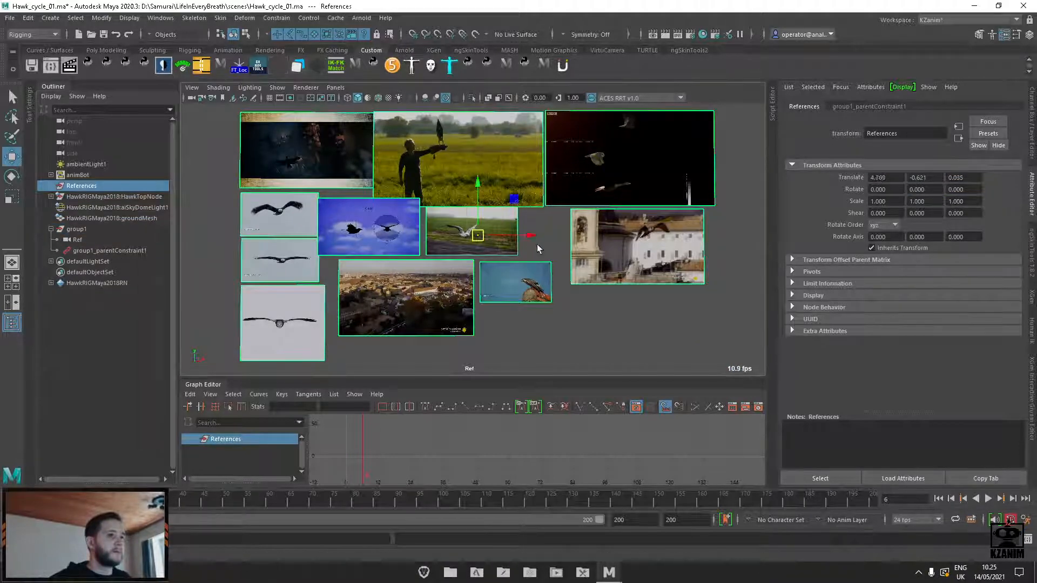
{"action": "key", "text": "ctrl+z"}
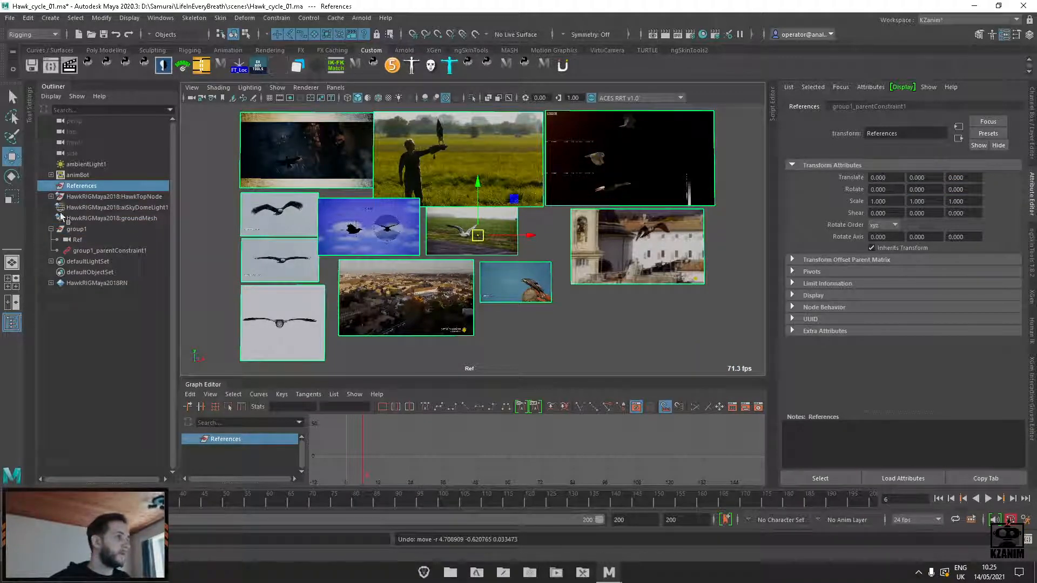
Check how the Ref camera inside group1 navigates around the image planes and show its channels in the Channel Box
{"action": "left_click", "coordinate": [75, 241]}
{"action": "scroll", "coordinate": [445, 262], "scroll_direction": "up", "scroll_amount": 2}
{"action": "scroll", "coordinate": [445, 261], "scroll_direction": "down", "scroll_amount": 1}
{"action": "middle_click_drag", "start_coordinate": [445, 261], "coordinate": [452, 276], "text": "alt"}
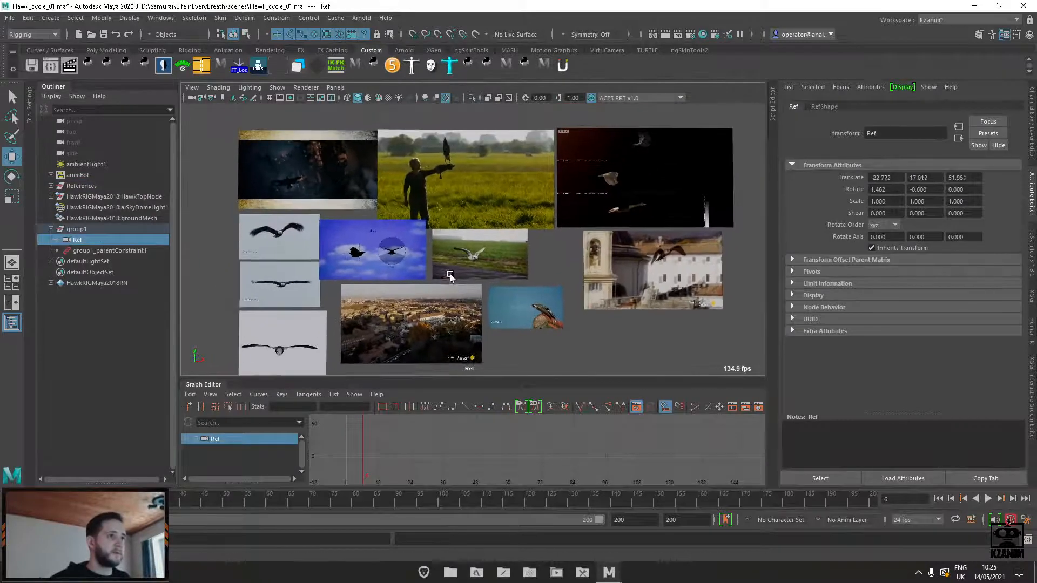
{"action": "scroll", "coordinate": [446, 262], "scroll_direction": "down", "scroll_amount": 2}
{"action": "mouse_move", "coordinate": [446, 262]}
{"action": "left_mouse_down", "text": "alt"}
{"action": "mouse_move", "coordinate": [447, 229]}
{"action": "mouse_move", "coordinate": [447, 256]}
{"action": "left_mouse_up", "text": "alt"}
{"action": "mouse_move", "coordinate": [448, 256]}
{"action": "middle_mouse_down", "text": "alt"}
{"action": "mouse_move", "coordinate": [452, 229]}
{"action": "mouse_move", "coordinate": [450, 261]}
{"action": "middle_mouse_up", "text": "alt"}
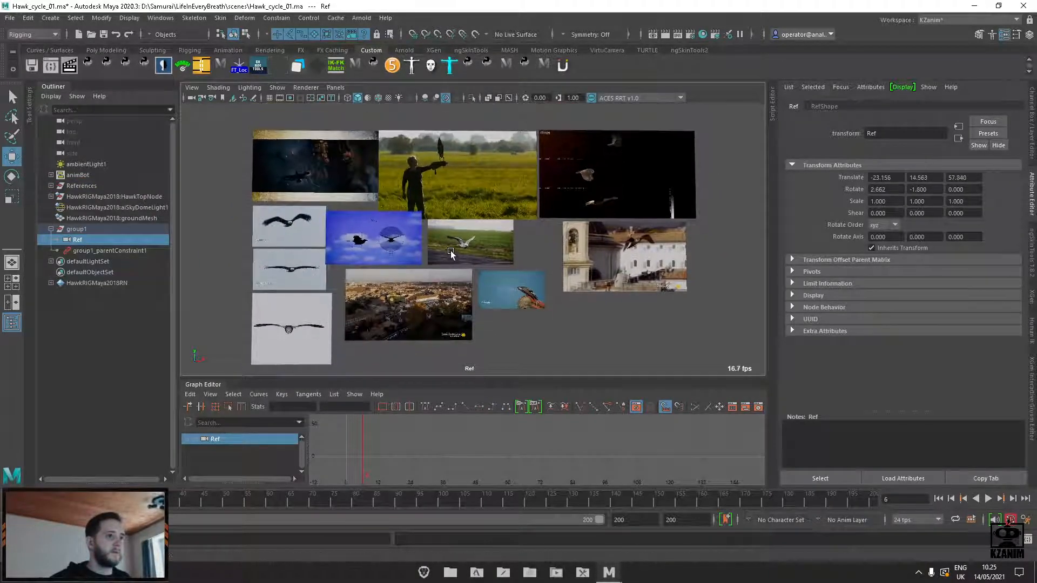
{"action": "scroll", "coordinate": [451, 261], "scroll_direction": "up", "scroll_amount": 1}
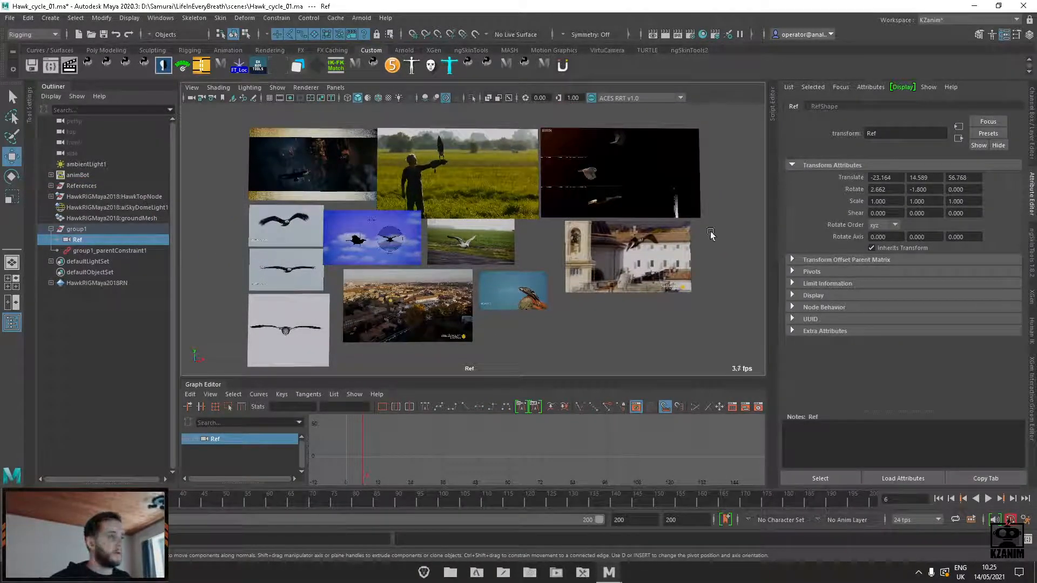
{"action": "left_click", "coordinate": [1031, 152]}
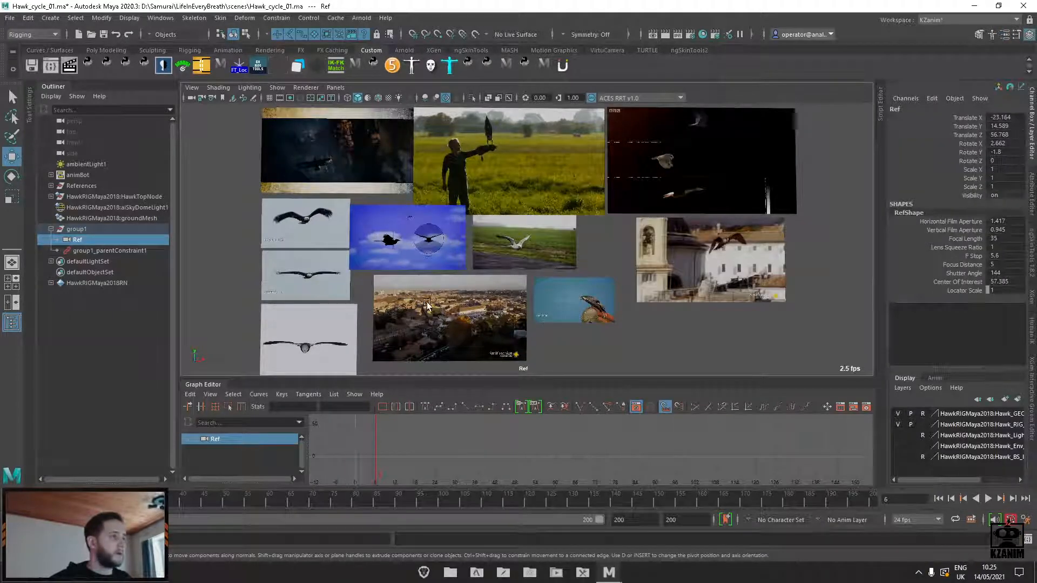
Undo the parent constraint on group1 and clear the selection
{"action": "key", "text": "ctrl+z"}
{"action": "key", "text": "ctrl+z"}
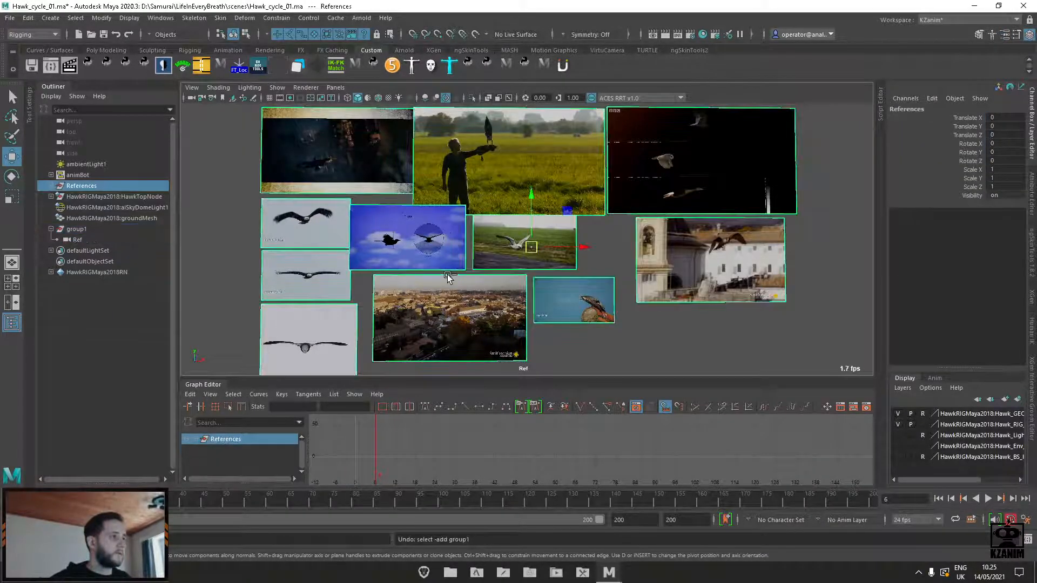
{"action": "left_click", "coordinate": [624, 337]}
Check the Ref camera's channel values while orbiting and panning it around the image planes without the constraint
{"action": "left_click", "coordinate": [77, 239]}
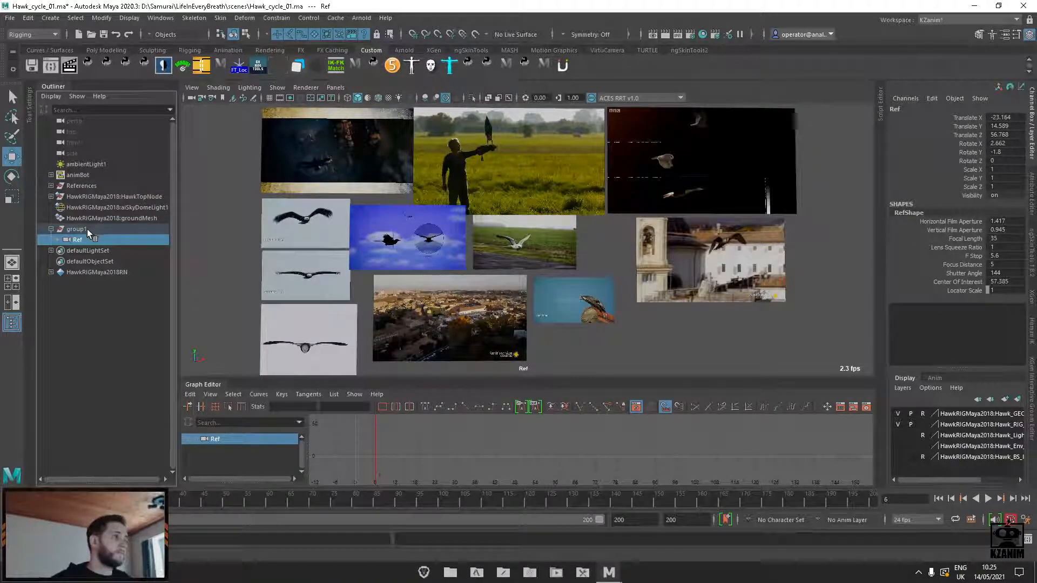
{"action": "left_click_drag", "start_coordinate": [423, 257], "coordinate": [420, 265], "text": "alt"}
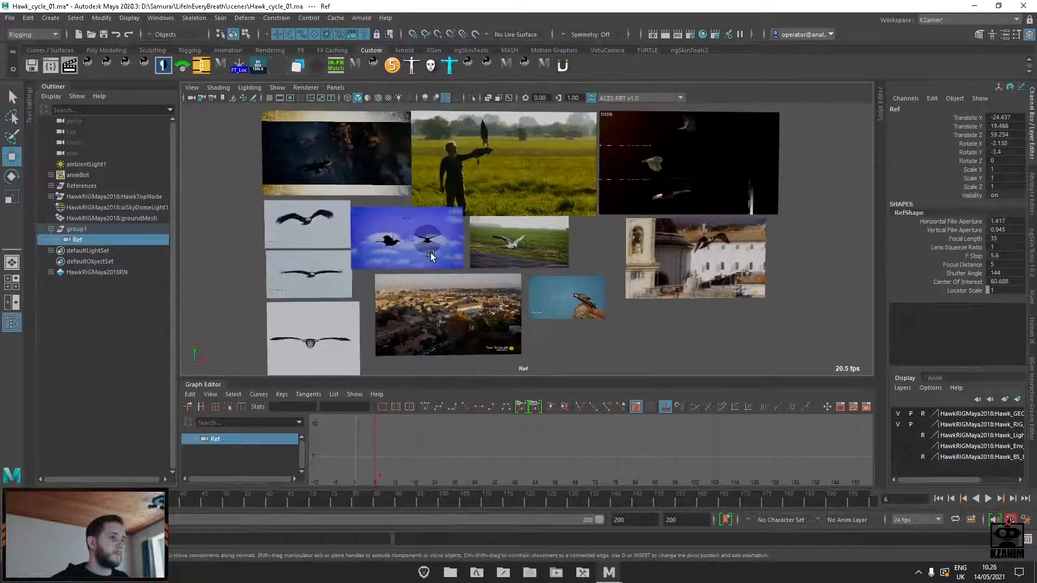
{"action": "scroll", "coordinate": [431, 254], "scroll_direction": "down", "scroll_amount": 1}
{"action": "middle_click_drag", "start_coordinate": [431, 255], "coordinate": [419, 238], "text": "alt"}
Rename group1, which holds the Ref camera, as Ref_camGRP in the Outliner
{"action": "left_click", "coordinate": [75, 229]}
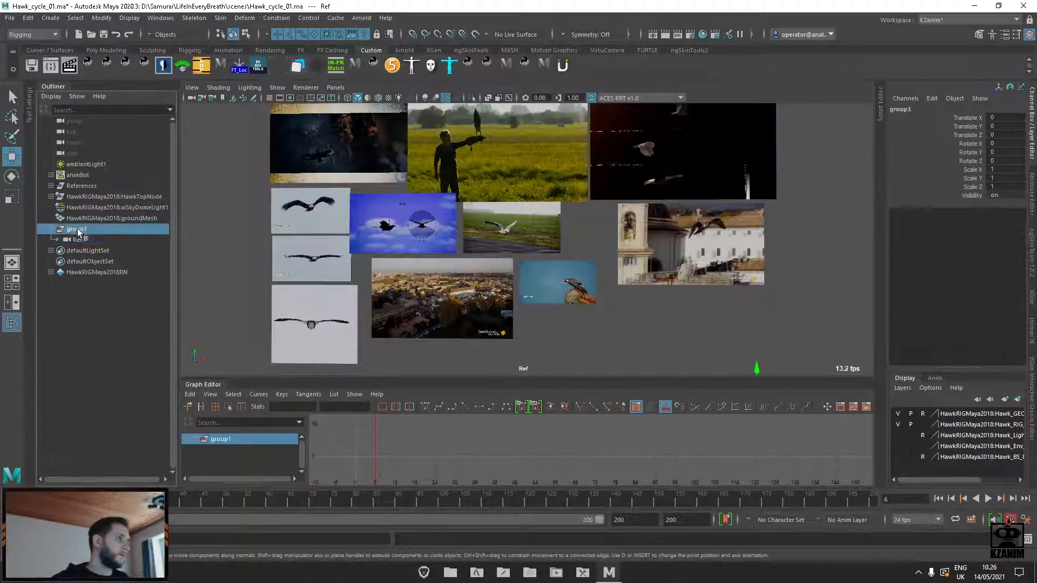
{"action": "double_click", "coordinate": [76, 229]}
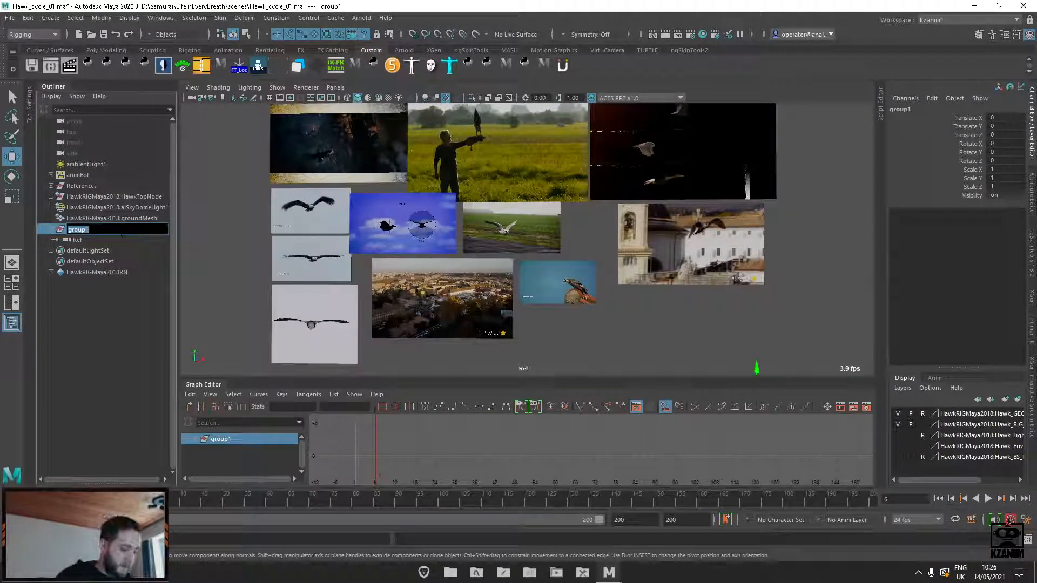
{"action": "type", "text": "Re"}
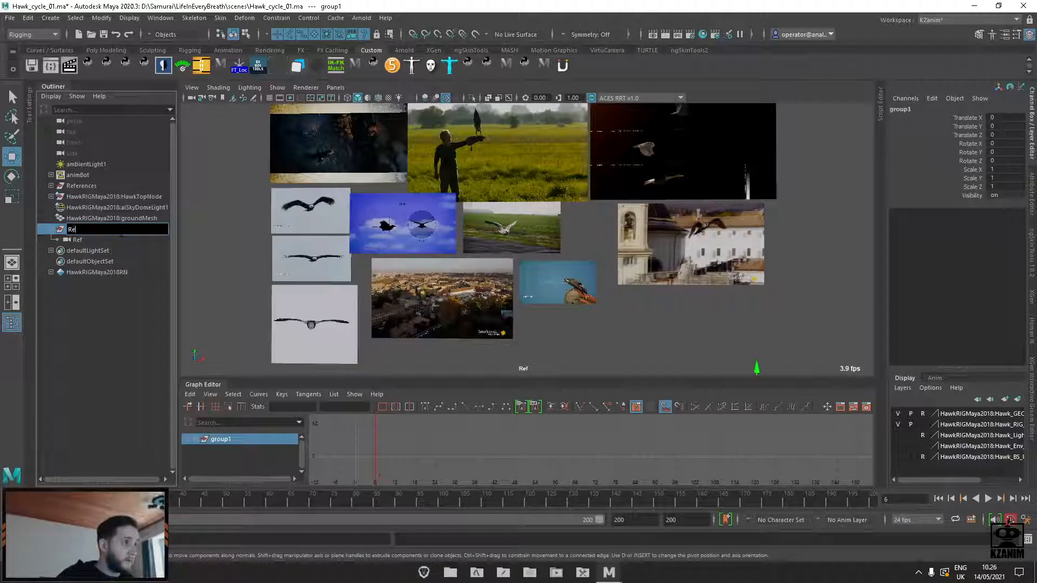
{"action": "type", "text": "ff_)_"}
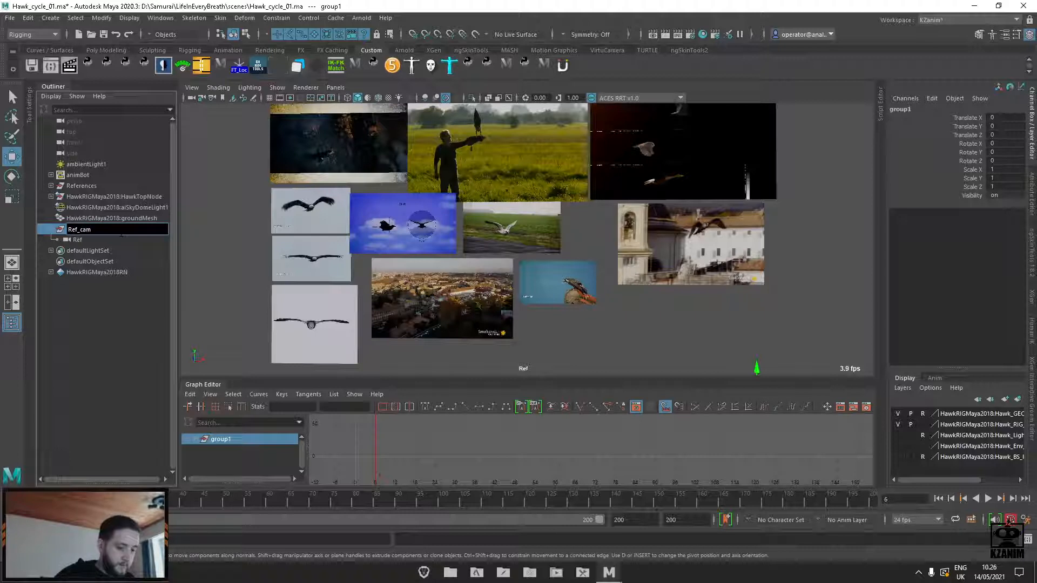
{"action": "key", "text": "Return"}
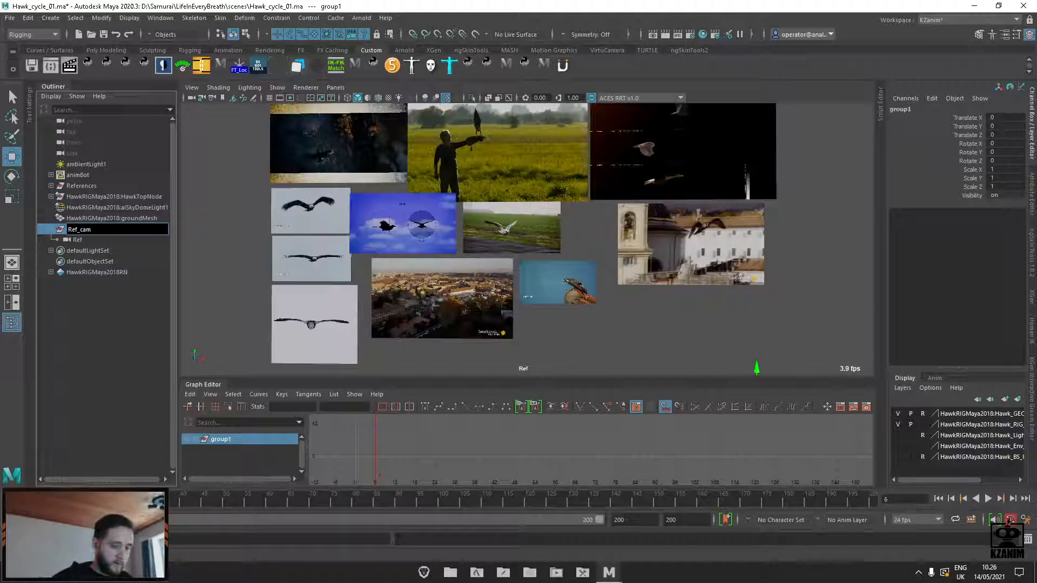
{"action": "key", "text": "Return"}
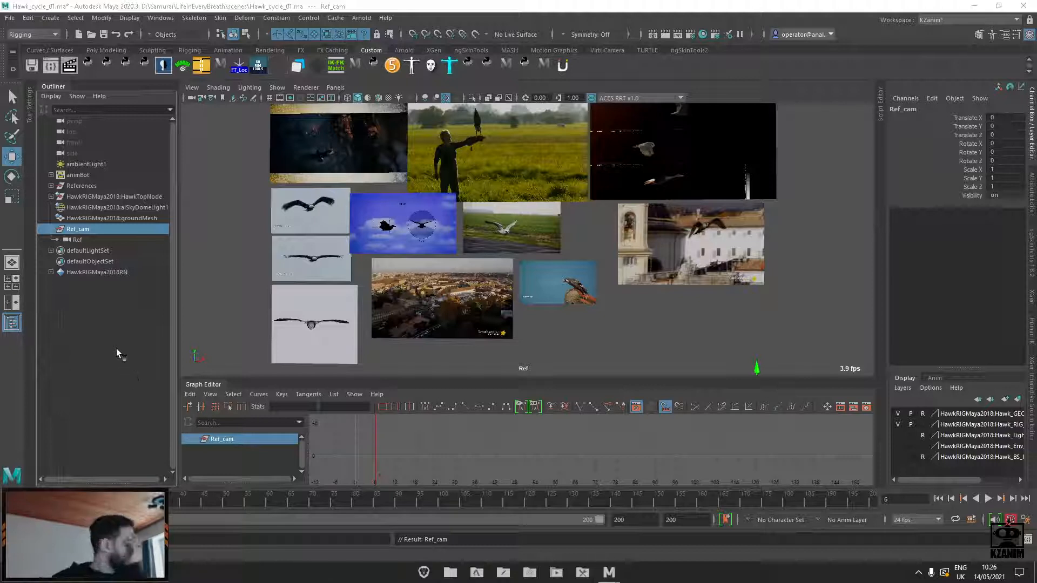
{"action": "left_click", "coordinate": [87, 239]}
{"action": "left_click", "coordinate": [83, 229]}
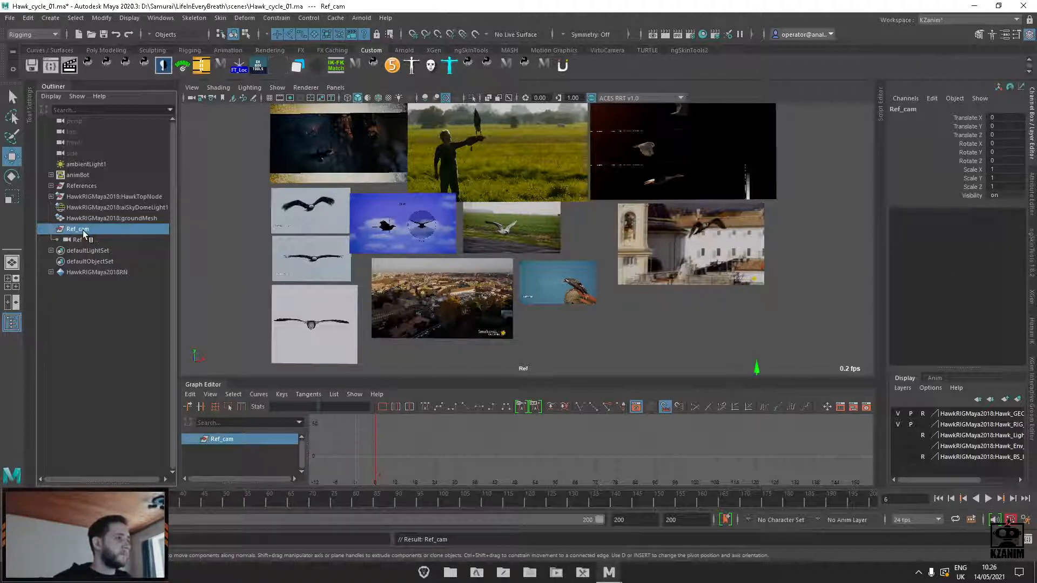
{"action": "double_click", "coordinate": [84, 230]}
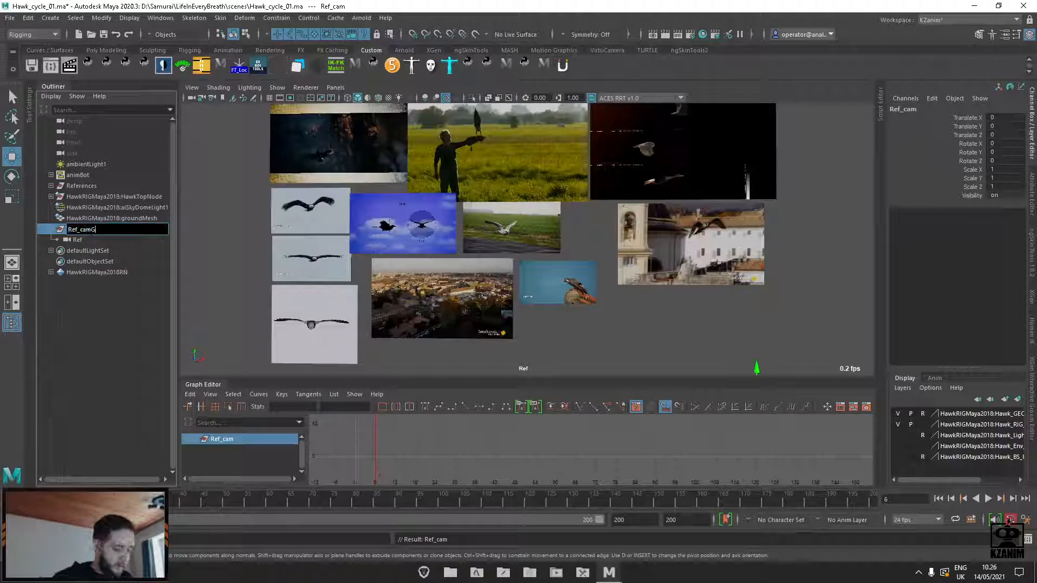
{"action": "key", "text": "Return"}
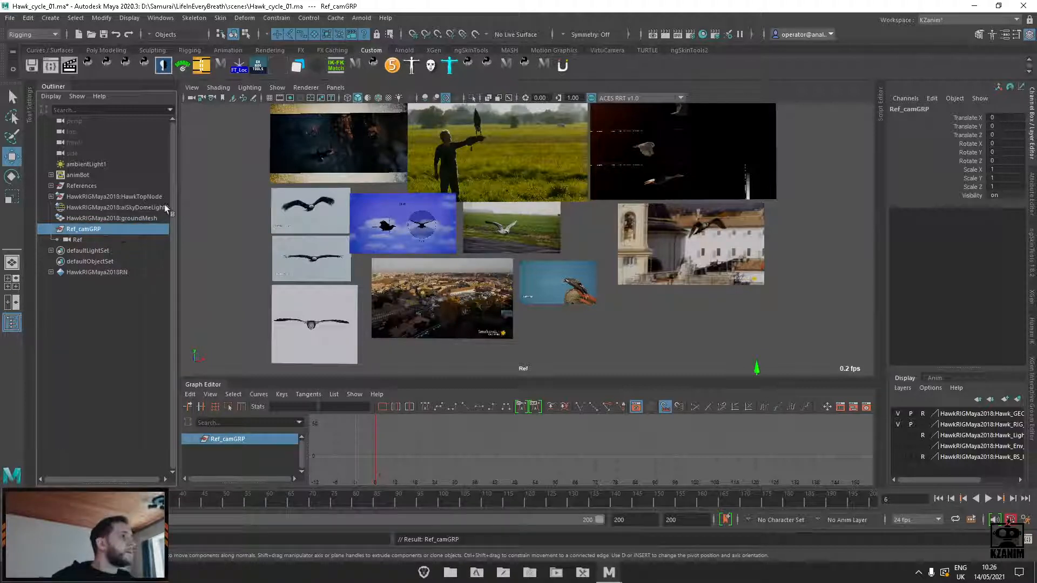
Try parent-constraining the References group to the Ref camera and test the link by moving the camera closer, undoing the constraint
{"action": "left_click", "coordinate": [83, 238]}
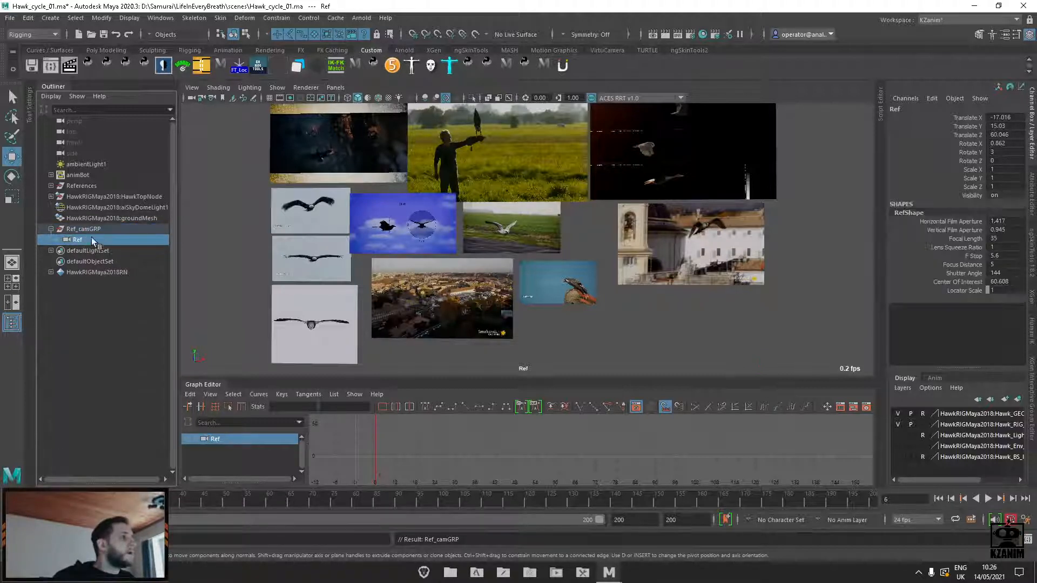
{"action": "left_click", "coordinate": [82, 187], "text": "ctrl"}
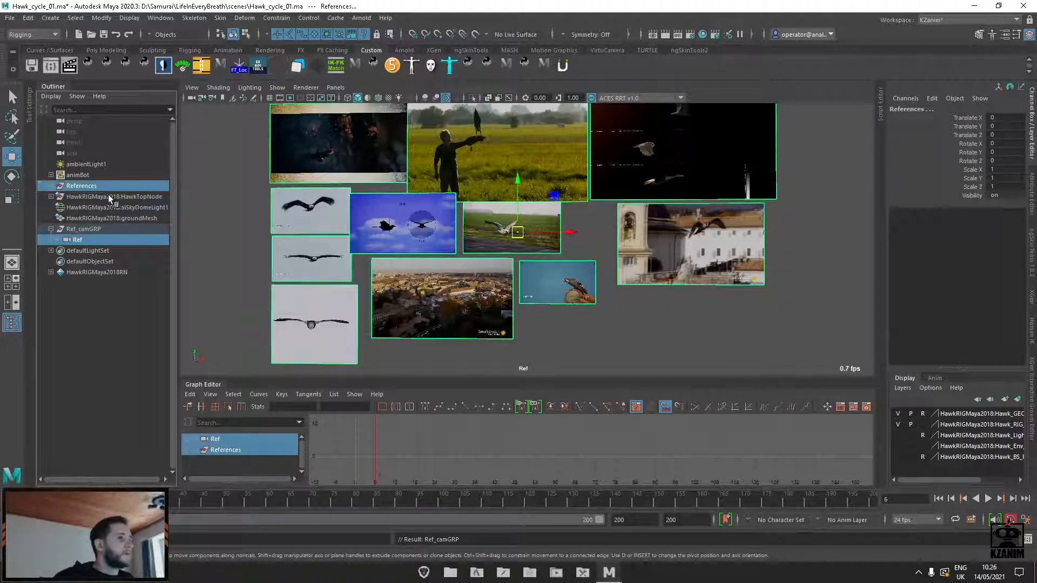
{"action": "left_click", "coordinate": [276, 18]}
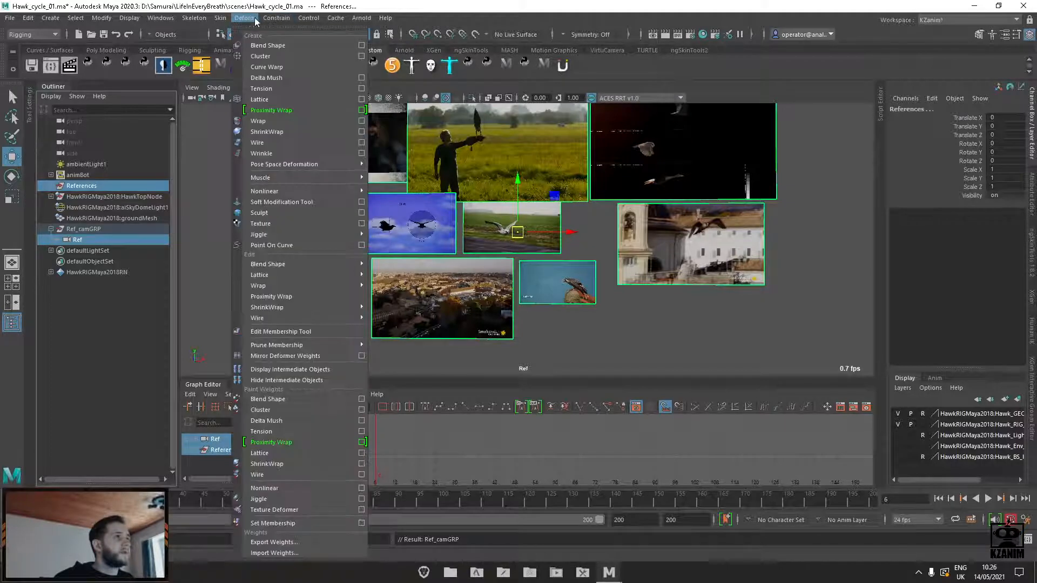
{"action": "left_click", "coordinate": [288, 45]}
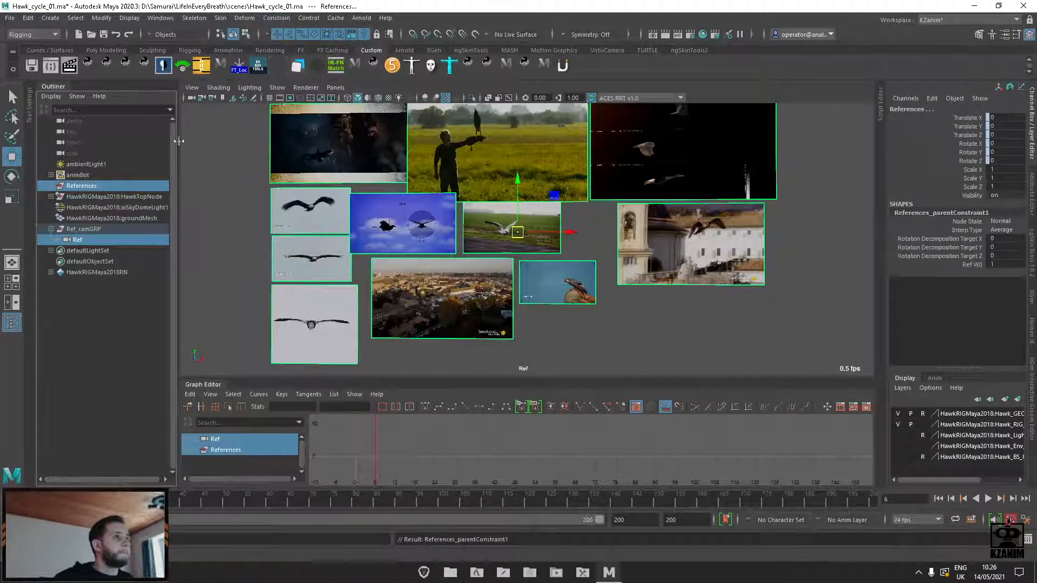
{"action": "left_click", "coordinate": [80, 240]}
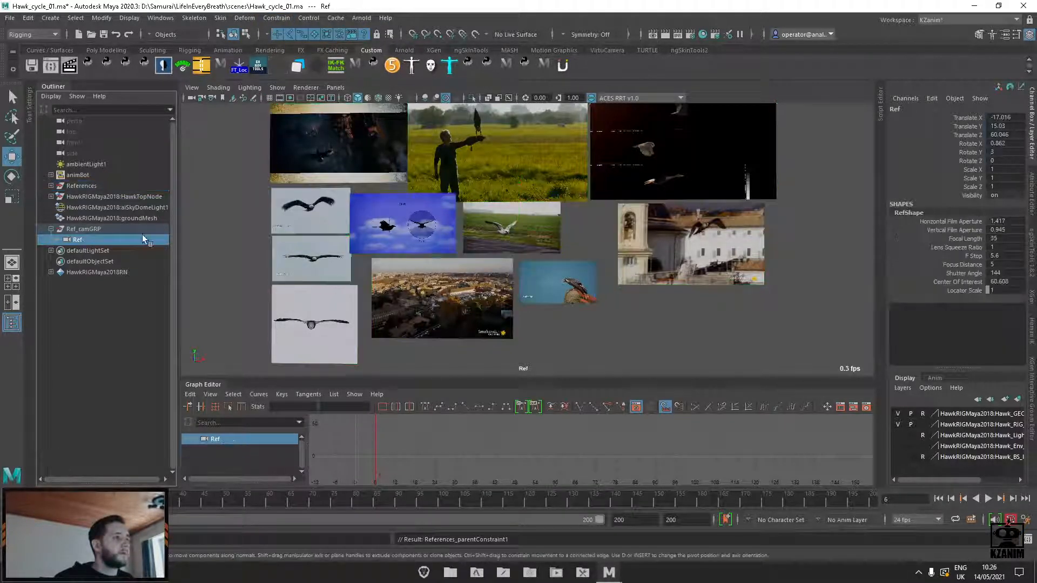
{"action": "left_click", "coordinate": [479, 230], "text": "shift"}
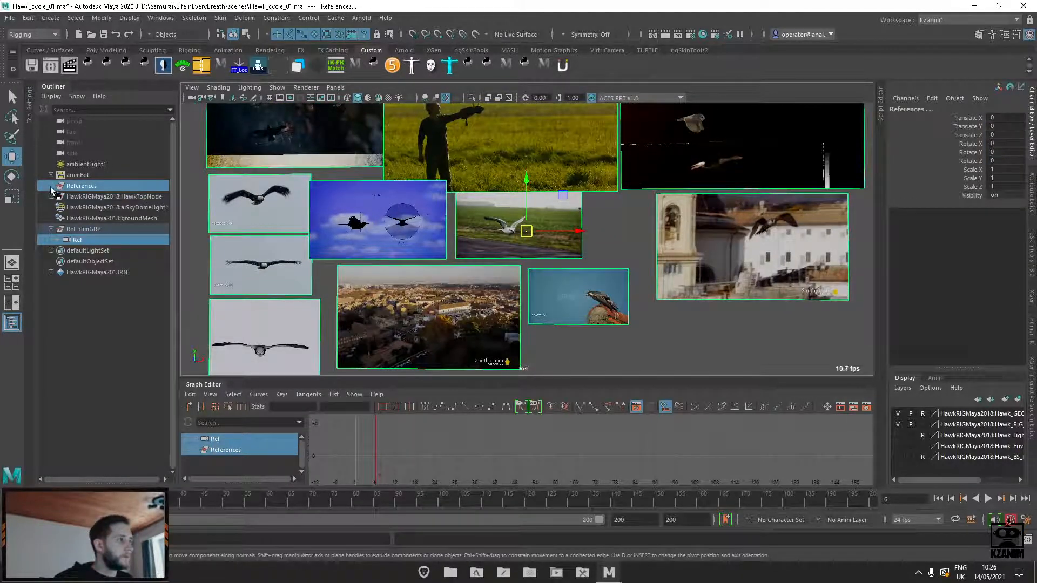
Compare the channels of the Ref camera, Ref_camGRP and the References group, and check the contents of References in the Outliner
{"action": "left_click", "coordinate": [65, 241]}
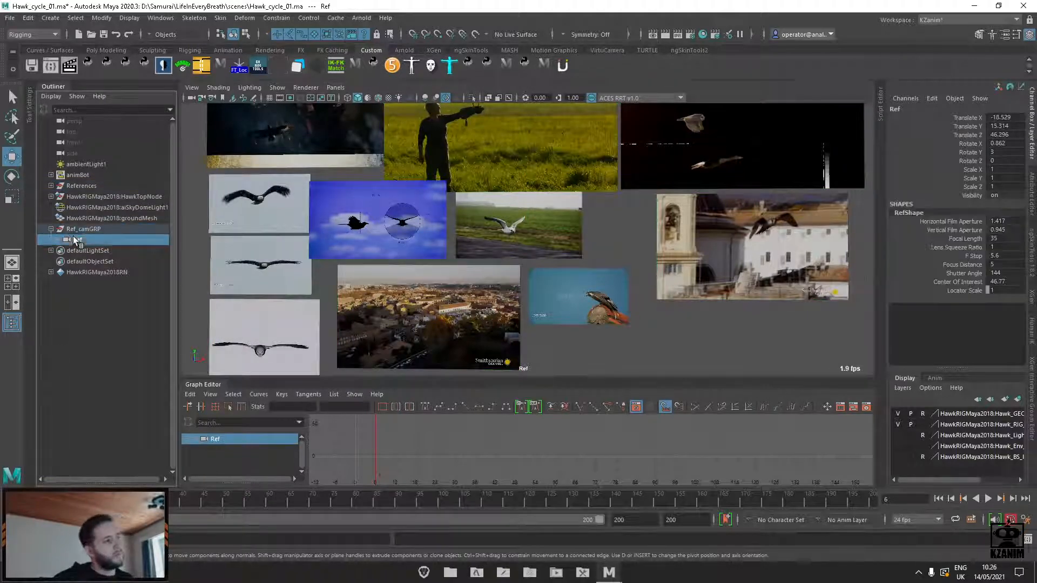
{"action": "left_click", "coordinate": [91, 230]}
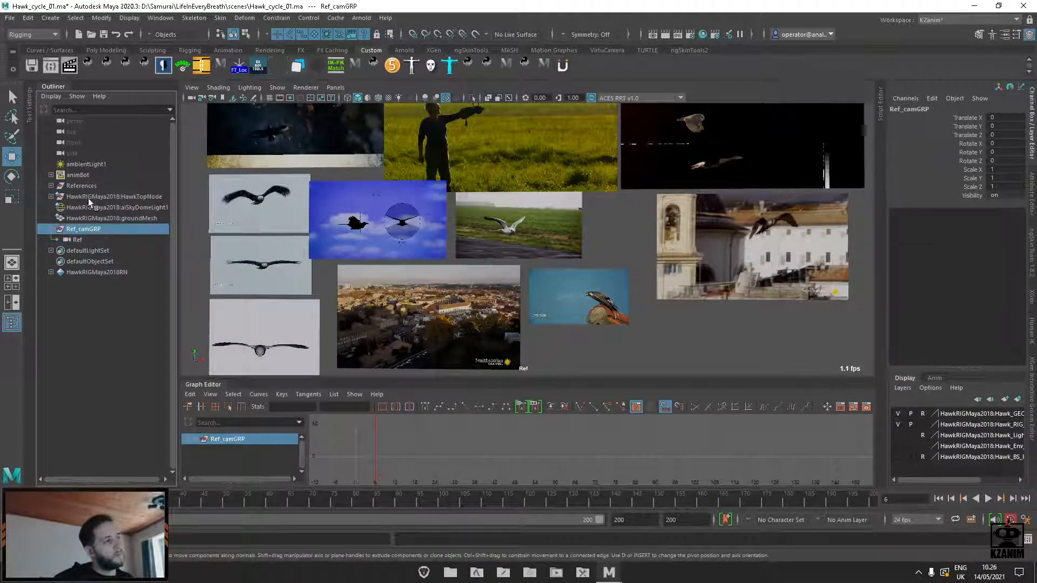
{"action": "left_click", "coordinate": [51, 185]}
{"action": "left_click", "coordinate": [49, 185]}
{"action": "left_click", "coordinate": [80, 186]}
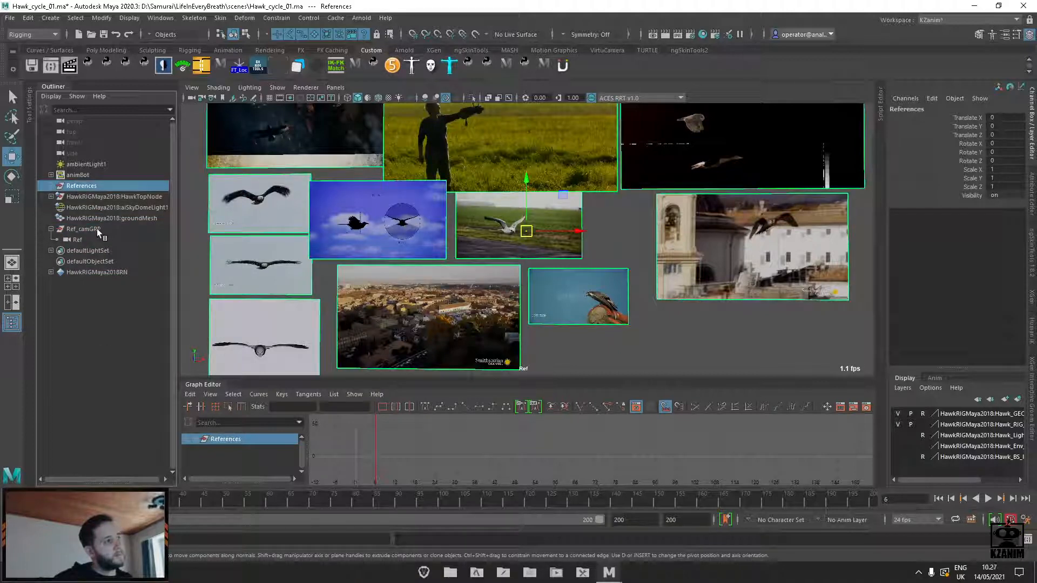
Parent-constrain the Ref_camGRP group to the References group
{"action": "left_click", "coordinate": [83, 196]}
{"action": "left_click", "coordinate": [72, 187]}
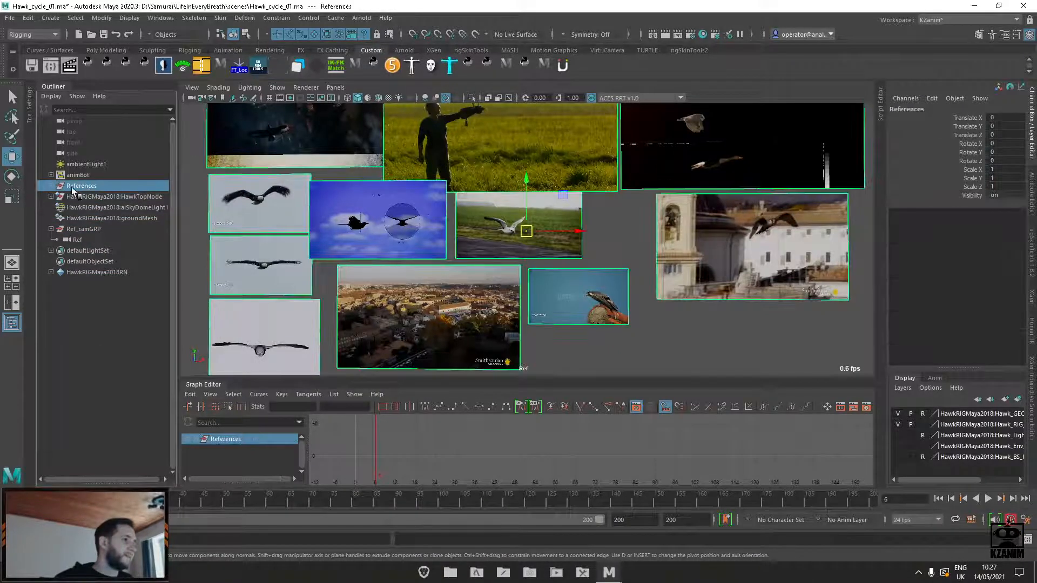
{"action": "left_click", "coordinate": [84, 229], "text": "ctrl"}
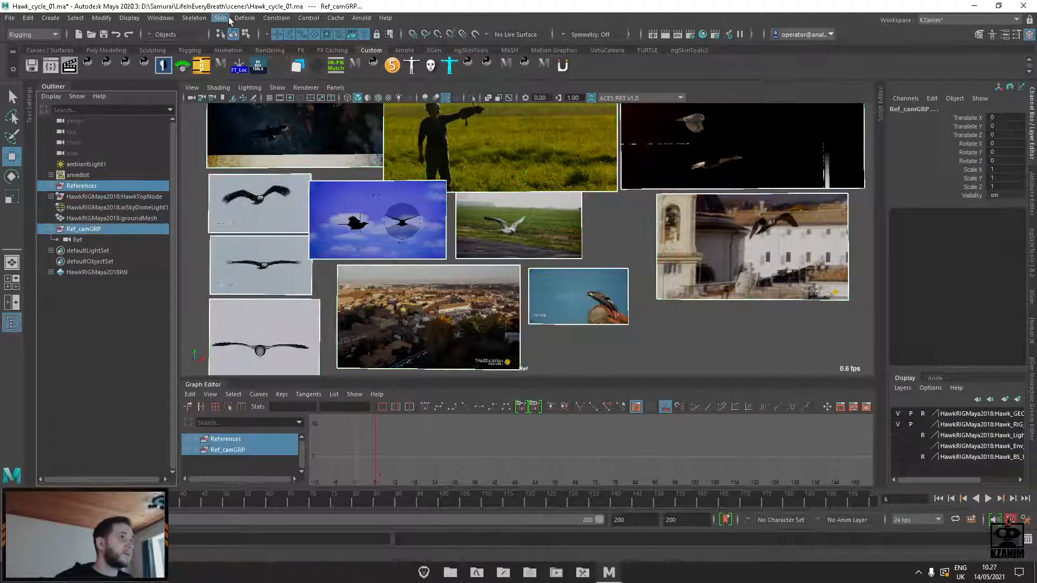
{"action": "left_click", "coordinate": [276, 18]}
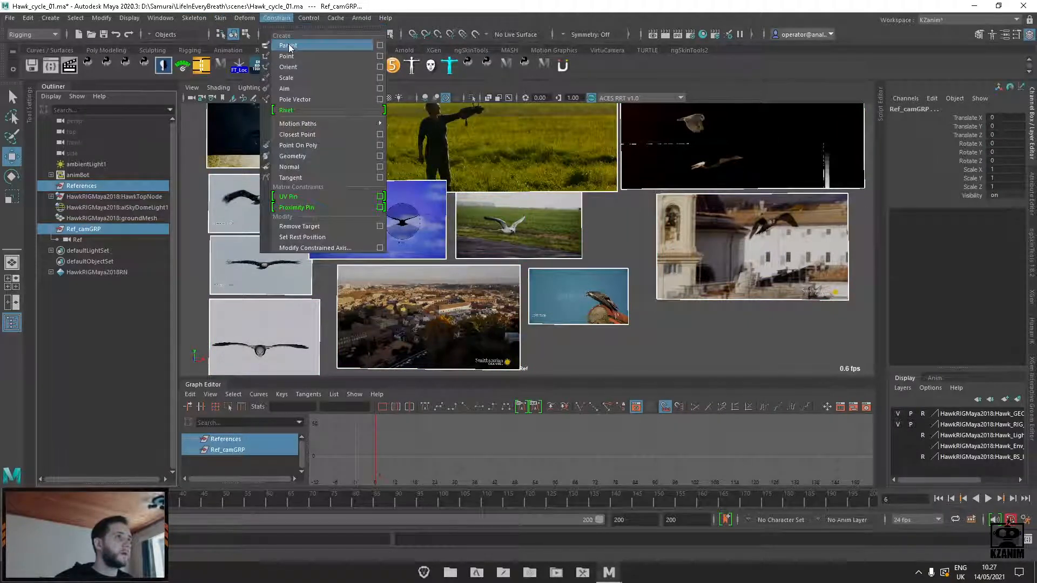
{"action": "left_click", "coordinate": [280, 43]}
Test the constraint by nudging the References group, undo that move, and inspect the channels of Ref_camGRP
{"action": "left_click", "coordinate": [88, 185]}
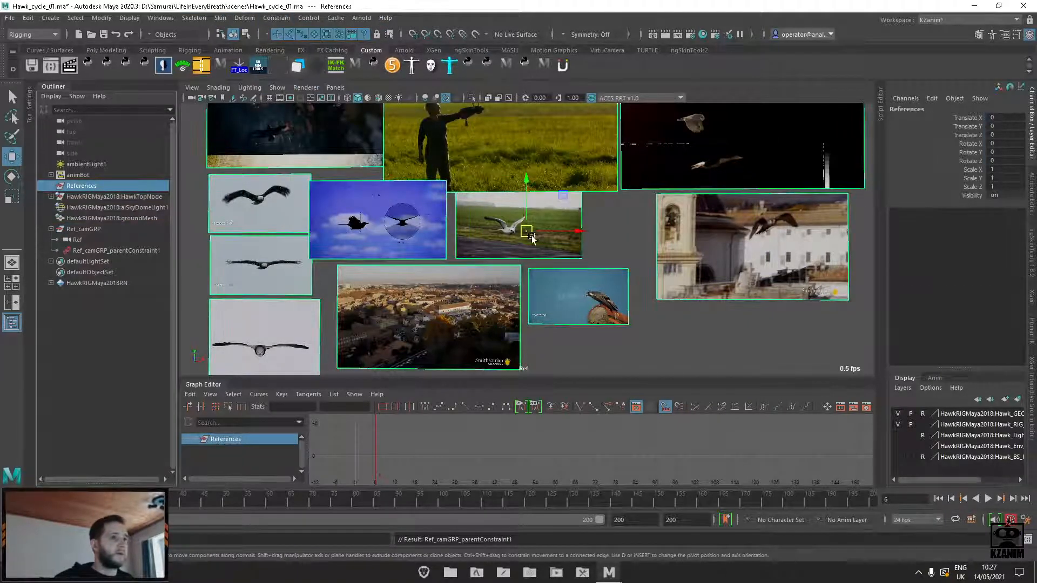
{"action": "left_click_drag", "start_coordinate": [529, 234], "coordinate": [533, 238]}
{"action": "key", "text": "ctrl+z"}
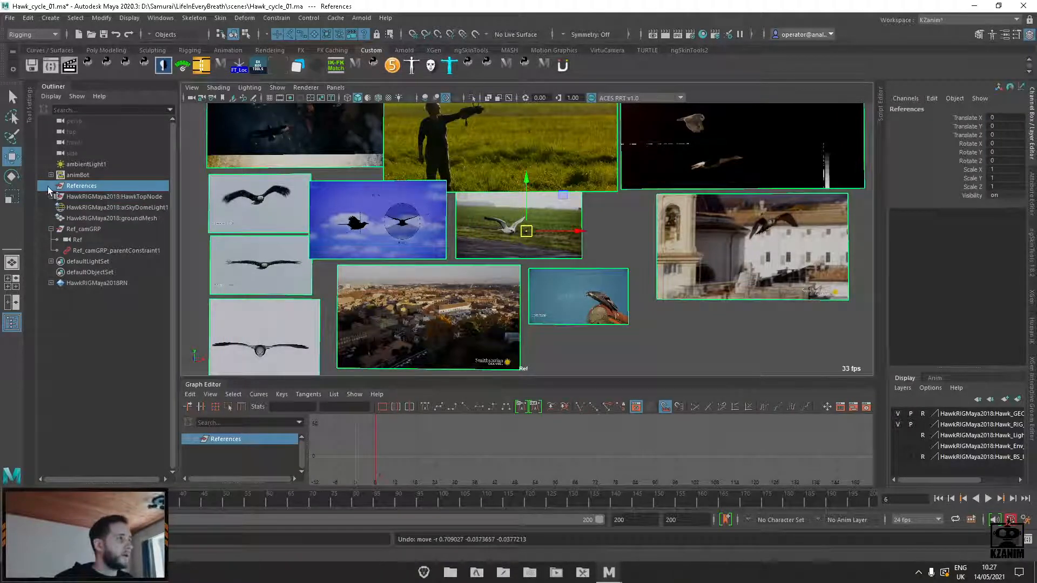
{"action": "left_click", "coordinate": [84, 230]}
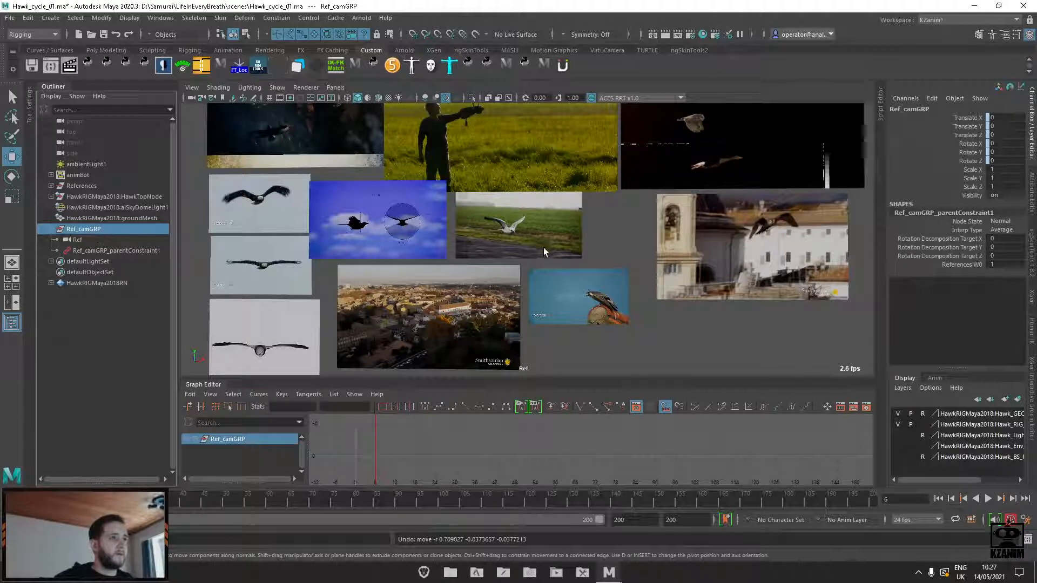
Check the Ref camera's channel values while zooming and panning it around the image planes with the constraint in place
{"action": "left_click", "coordinate": [77, 240]}
{"action": "scroll", "coordinate": [545, 284], "scroll_direction": "up", "scroll_amount": 5}
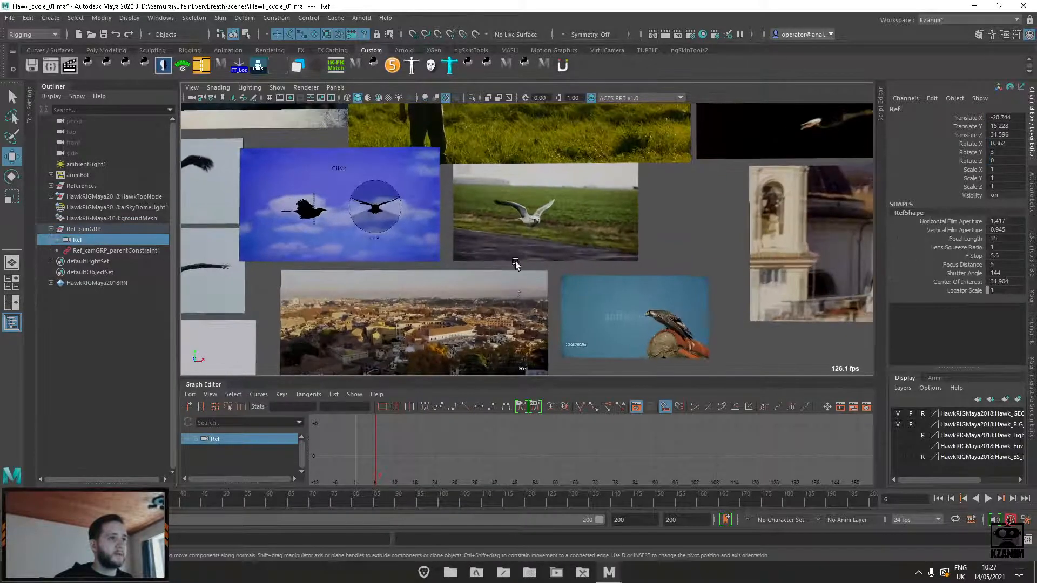
{"action": "scroll", "coordinate": [490, 308], "scroll_direction": "up", "scroll_amount": 3}
{"action": "scroll", "coordinate": [492, 309], "scroll_direction": "down", "scroll_amount": 15}
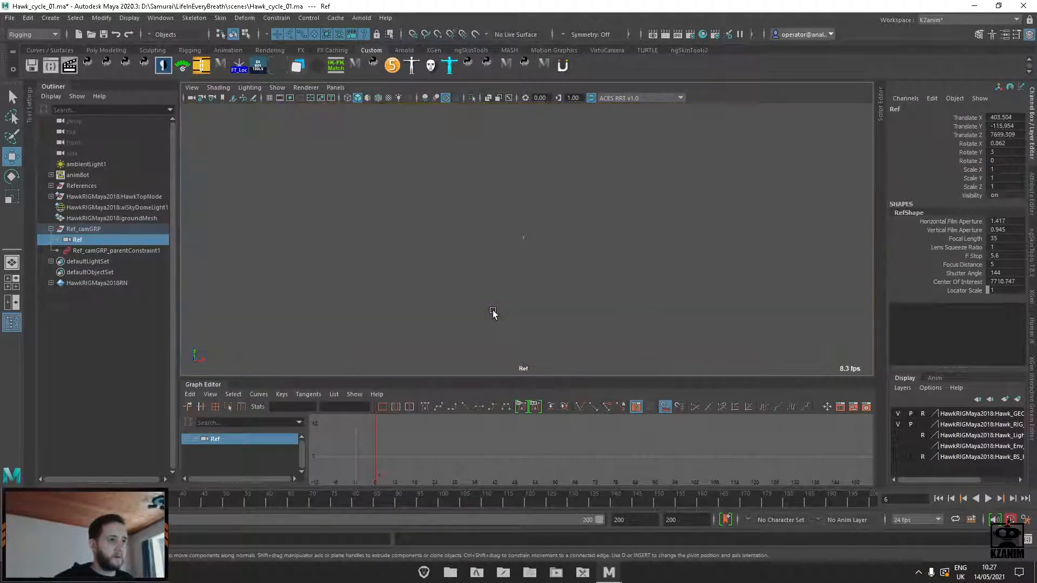
{"action": "middle_click_drag", "start_coordinate": [560, 258], "coordinate": [552, 249], "text": "alt"}
{"action": "scroll", "coordinate": [551, 247], "scroll_direction": "up", "scroll_amount": 12}
{"action": "middle_click_drag", "start_coordinate": [441, 203], "coordinate": [764, 339], "text": "alt"}
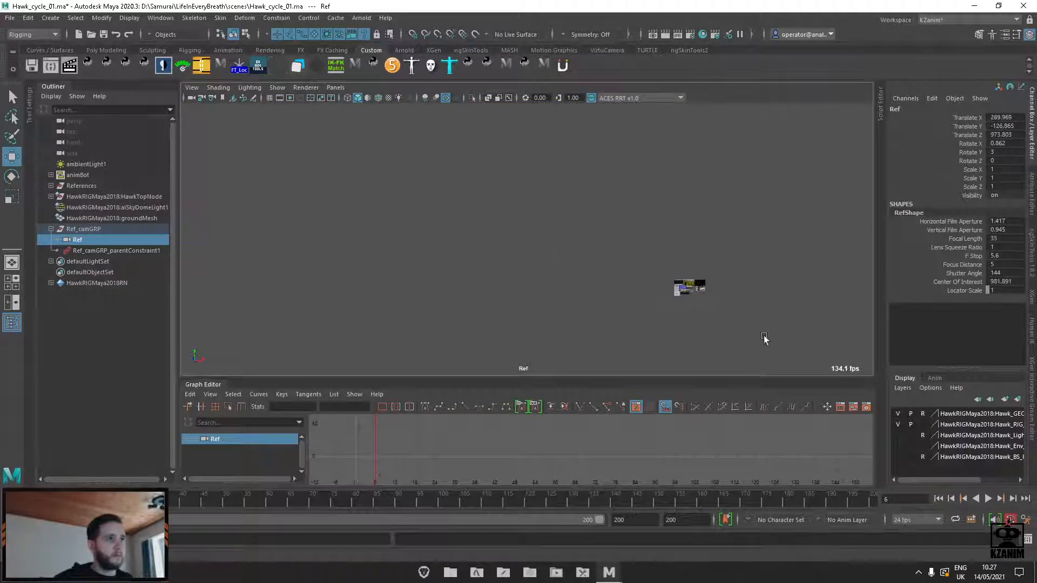
{"action": "scroll", "coordinate": [702, 316], "scroll_direction": "up", "scroll_amount": 3}
{"action": "middle_click_drag", "start_coordinate": [651, 299], "coordinate": [535, 280], "text": "alt"}
{"action": "scroll", "coordinate": [556, 281], "scroll_direction": "up", "scroll_amount": 5}
{"action": "scroll", "coordinate": [580, 286], "scroll_direction": "up", "scroll_amount": 4}
{"action": "middle_click_drag", "start_coordinate": [597, 270], "coordinate": [568, 316], "text": "alt"}
{"action": "scroll", "coordinate": [579, 293], "scroll_direction": "up", "scroll_amount": 3}
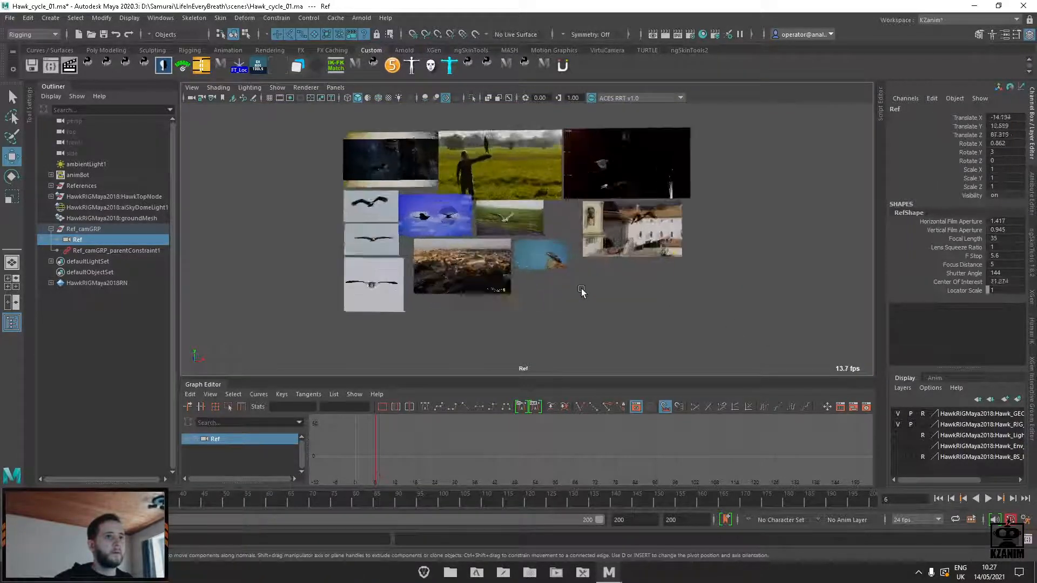
{"action": "scroll", "coordinate": [577, 314], "scroll_direction": "up", "scroll_amount": 3}
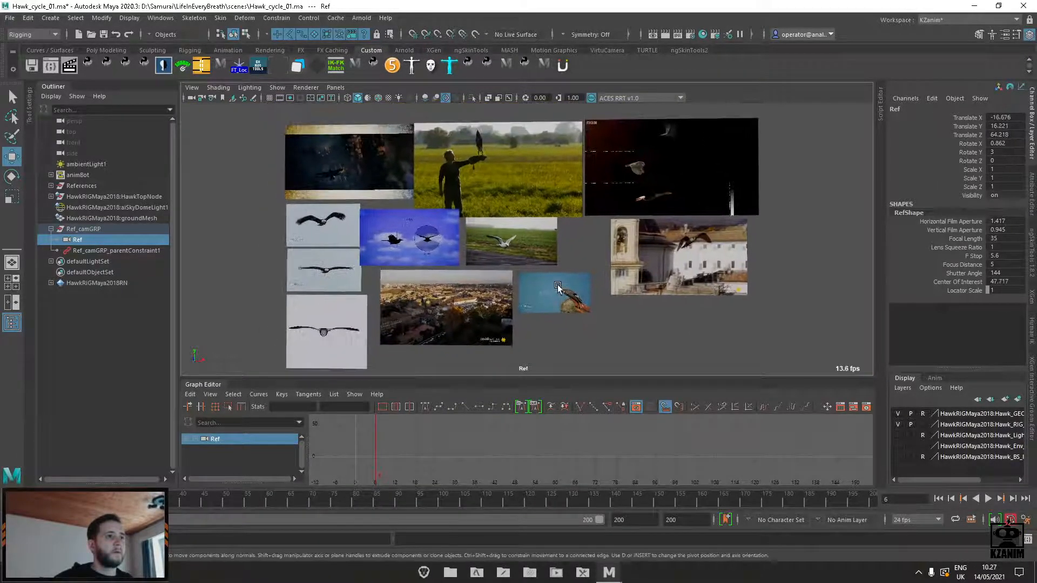
{"action": "scroll", "coordinate": [559, 291], "scroll_direction": "up", "scroll_amount": 1}
{"action": "scroll", "coordinate": [562, 294], "scroll_direction": "up", "scroll_amount": 2}
{"action": "scroll", "coordinate": [567, 317], "scroll_direction": "up", "scroll_amount": 2}
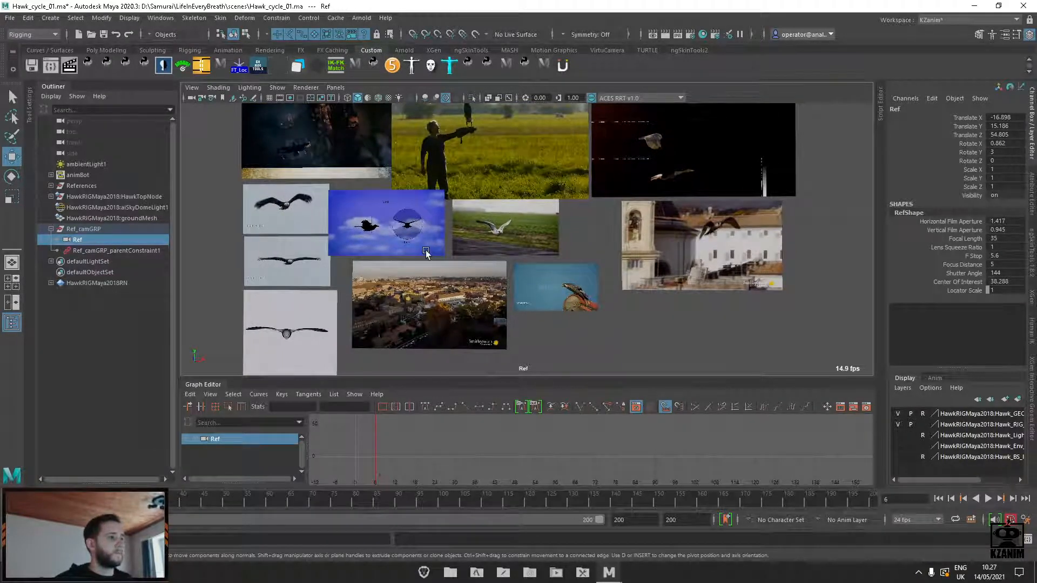
Switch to a two-pane side-by-side layout and show the reference image planes through the Ref camera in one pane
{"action": "key", "text": "space"}
{"action": "left_click", "coordinate": [335, 88]}
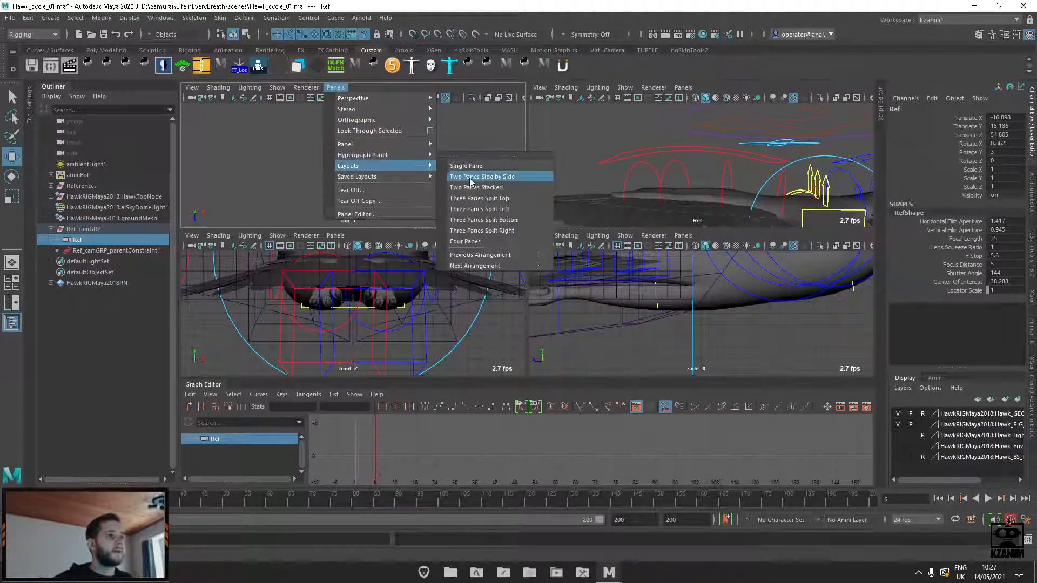
{"action": "left_click", "coordinate": [469, 177]}
{"action": "left_click_drag", "start_coordinate": [686, 173], "coordinate": [655, 225], "text": "alt"}
{"action": "left_click", "coordinate": [335, 88]}
{"action": "mouse_move", "coordinate": [349, 100]}
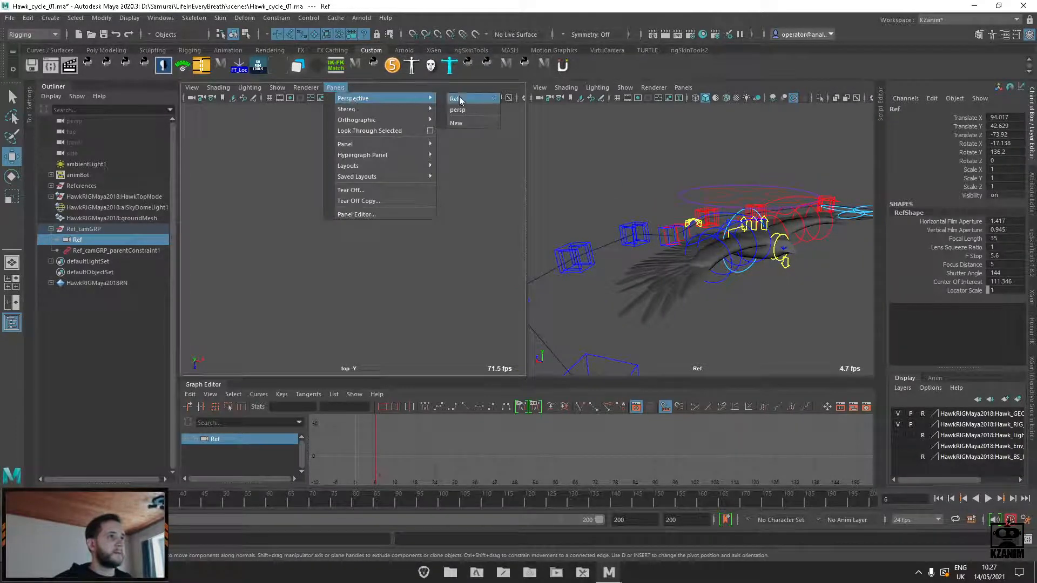
{"action": "left_click", "coordinate": [461, 109]}
{"action": "left_click_drag", "start_coordinate": [527, 188], "coordinate": [480, 185]}
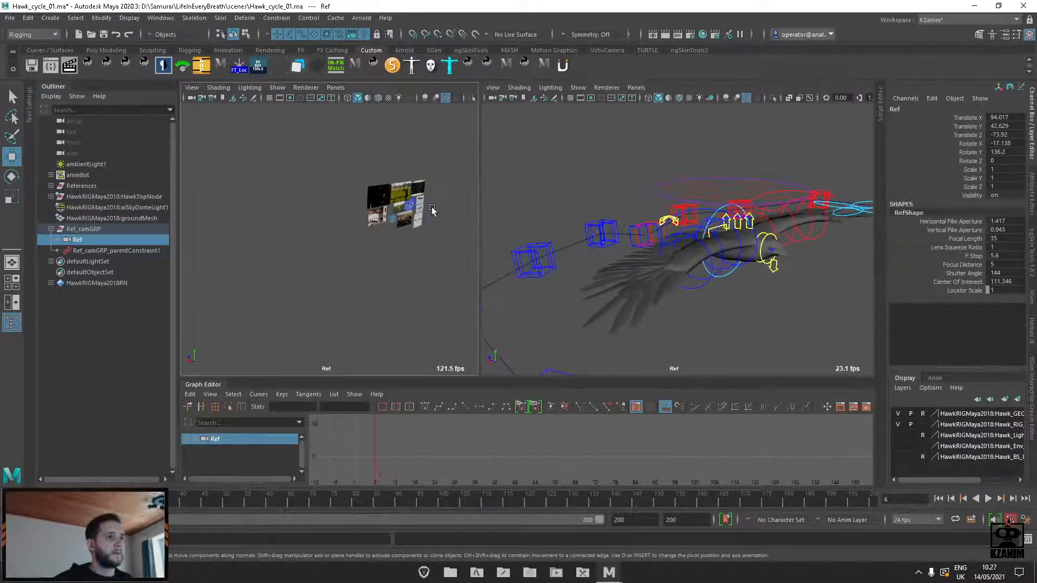
{"action": "left_click_drag", "start_coordinate": [432, 211], "coordinate": [349, 213], "text": "alt"}
{"action": "scroll", "coordinate": [348, 213], "scroll_direction": "up", "scroll_amount": 3}
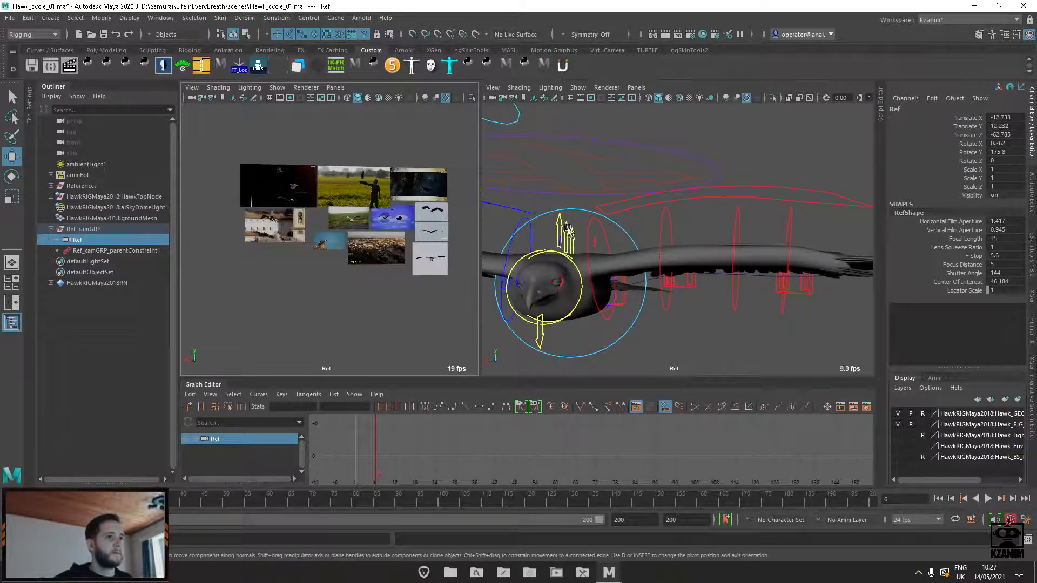
Set the pane showing the hawk rig to the persp camera
{"action": "left_click", "coordinate": [636, 87]}
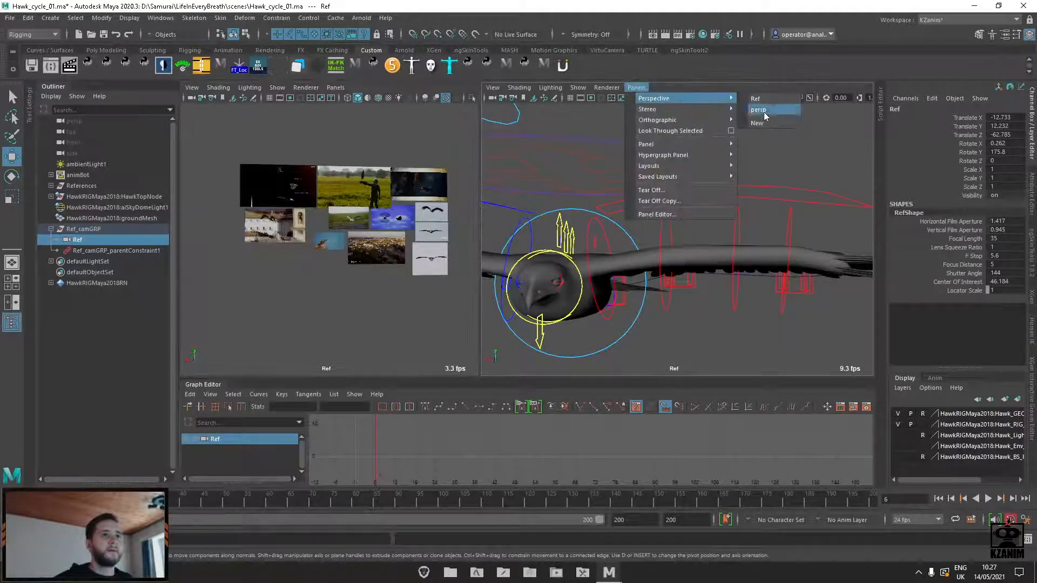
{"action": "left_click", "coordinate": [757, 101]}
{"action": "mouse_move", "coordinate": [689, 190]}
{"action": "left_mouse_down", "text": "alt"}
{"action": "mouse_move", "coordinate": [671, 175]}
{"action": "mouse_move", "coordinate": [693, 194]}
{"action": "left_mouse_up", "text": "alt"}
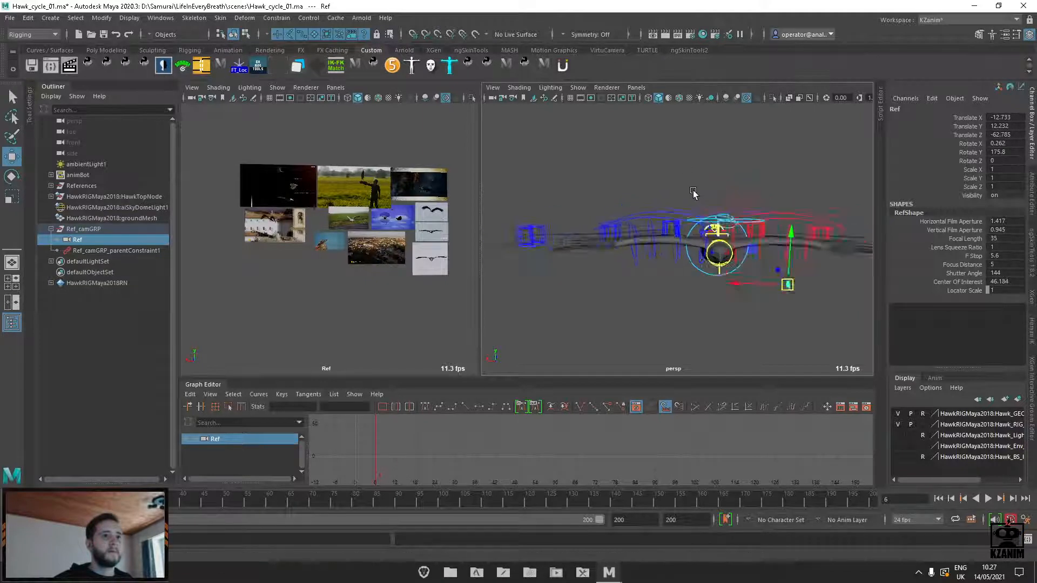
{"action": "scroll", "coordinate": [692, 196], "scroll_direction": "up", "scroll_amount": 3}
Try hiding all object types in the persp view, then restore the hawk rig's display
{"action": "left_click", "coordinate": [578, 87]}
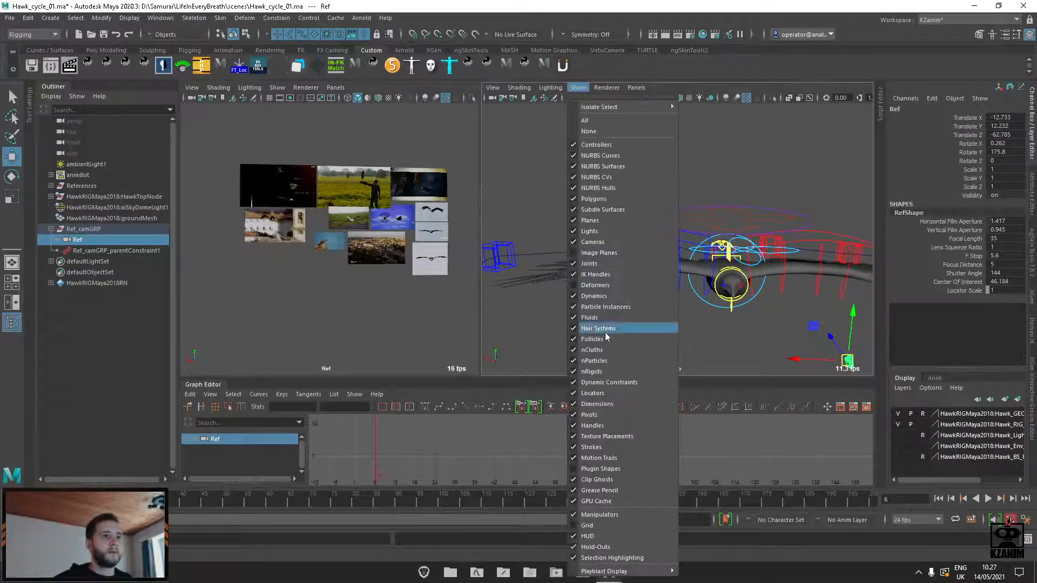
{"action": "left_click", "coordinate": [588, 131]}
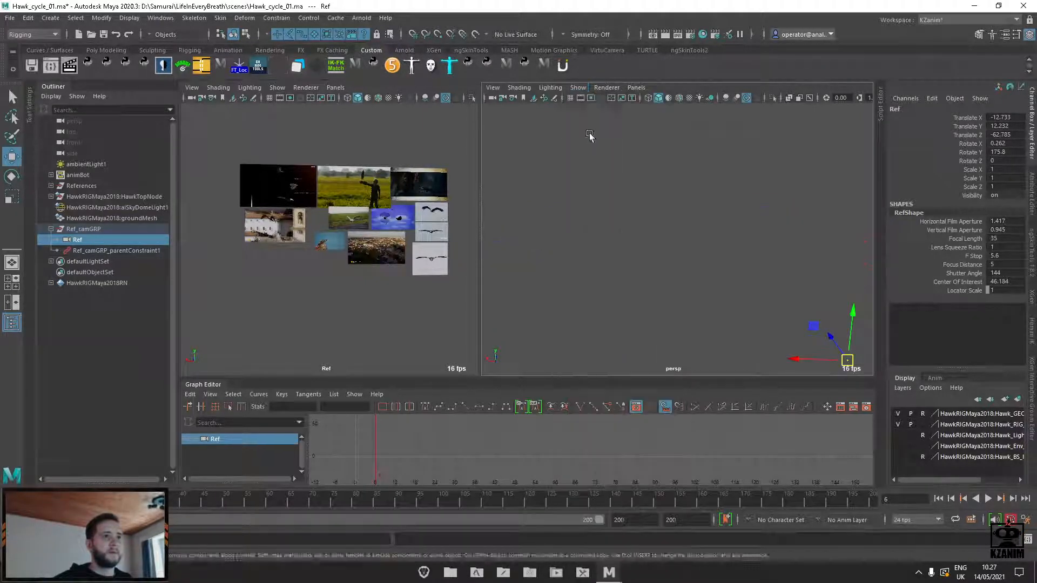
{"action": "left_click", "coordinate": [582, 89]}
{"action": "left_click", "coordinate": [594, 199]}
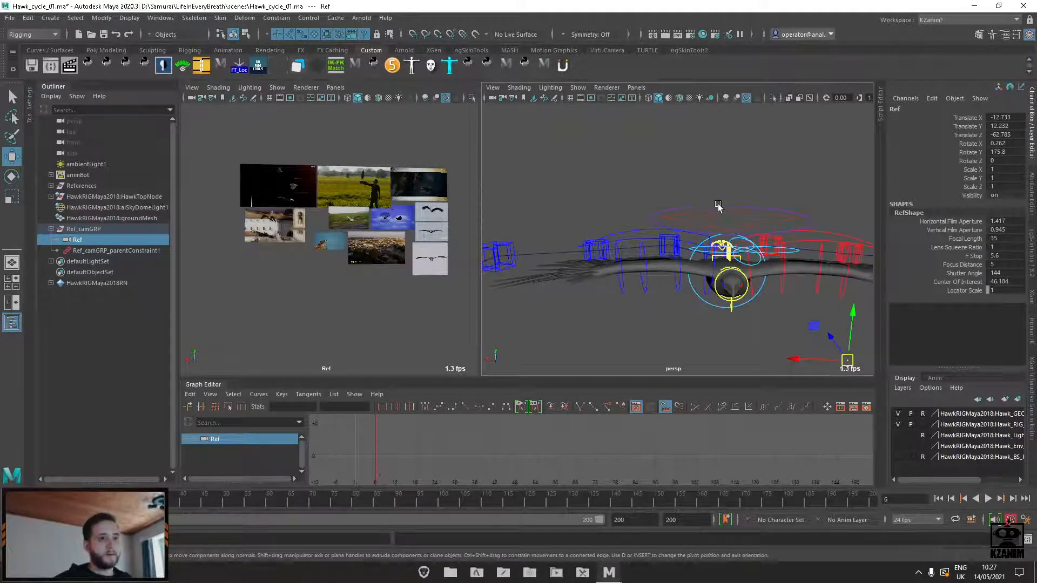
{"action": "left_click_drag", "start_coordinate": [719, 204], "coordinate": [695, 211], "text": "alt"}
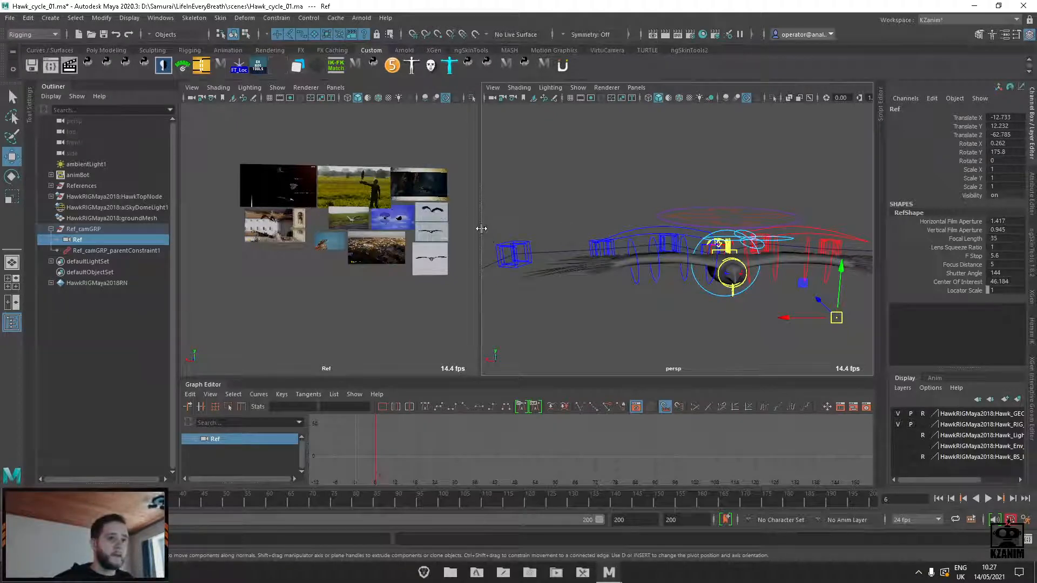
Widen the Ref pane and reframe the Ref camera on the front side of the reference image planes
{"action": "left_click_drag", "start_coordinate": [481, 228], "coordinate": [503, 230]}
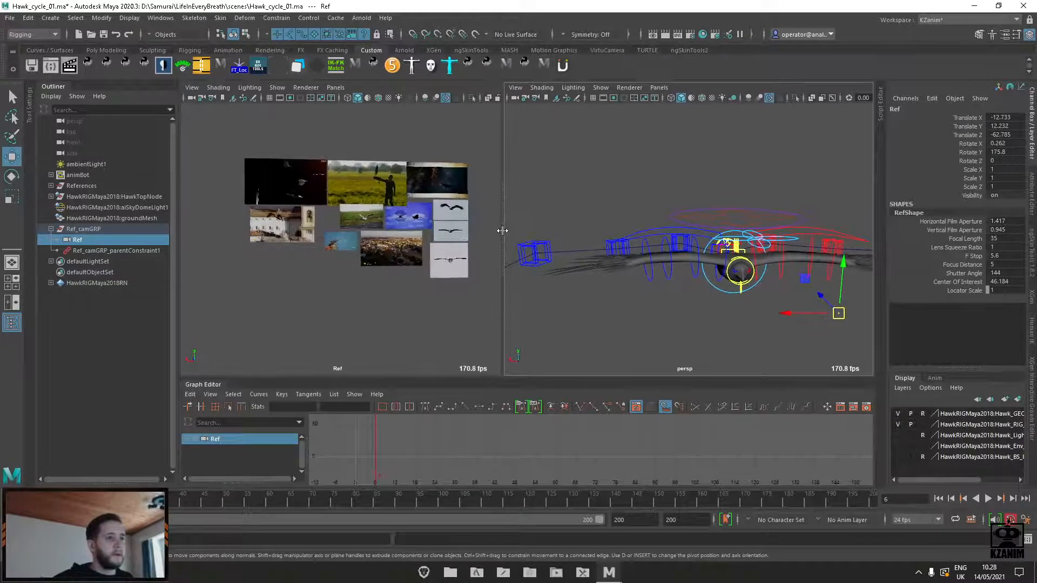
{"action": "right_click_drag", "start_coordinate": [340, 246], "coordinate": [380, 276], "text": "alt"}
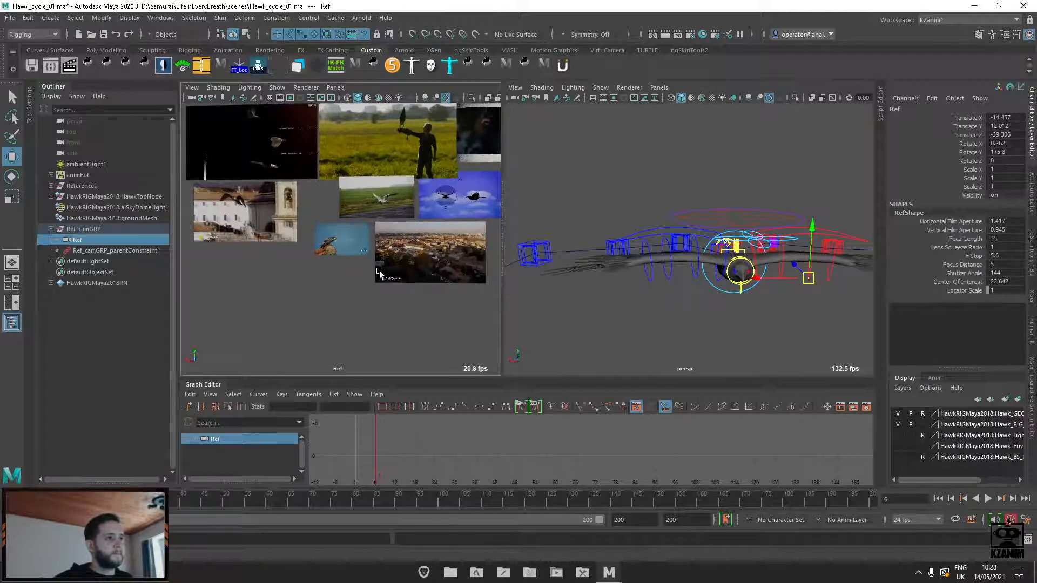
{"action": "left_click_drag", "start_coordinate": [380, 275], "coordinate": [544, 281], "text": "alt"}
{"action": "left_click_drag", "start_coordinate": [298, 267], "coordinate": [378, 278], "text": "alt"}
{"action": "mouse_move", "coordinate": [377, 277]}
{"action": "middle_mouse_down", "text": "alt"}
{"action": "mouse_move", "coordinate": [342, 265]}
{"action": "mouse_move", "coordinate": [385, 291]}
{"action": "middle_mouse_up", "text": "alt"}
{"action": "mouse_move", "coordinate": [385, 291]}
{"action": "right_mouse_down", "text": "alt"}
{"action": "mouse_move", "coordinate": [406, 297]}
{"action": "mouse_move", "coordinate": [392, 287]}
{"action": "right_mouse_up", "text": "alt"}
{"action": "left_click_drag", "start_coordinate": [393, 288], "coordinate": [398, 284], "text": "alt"}
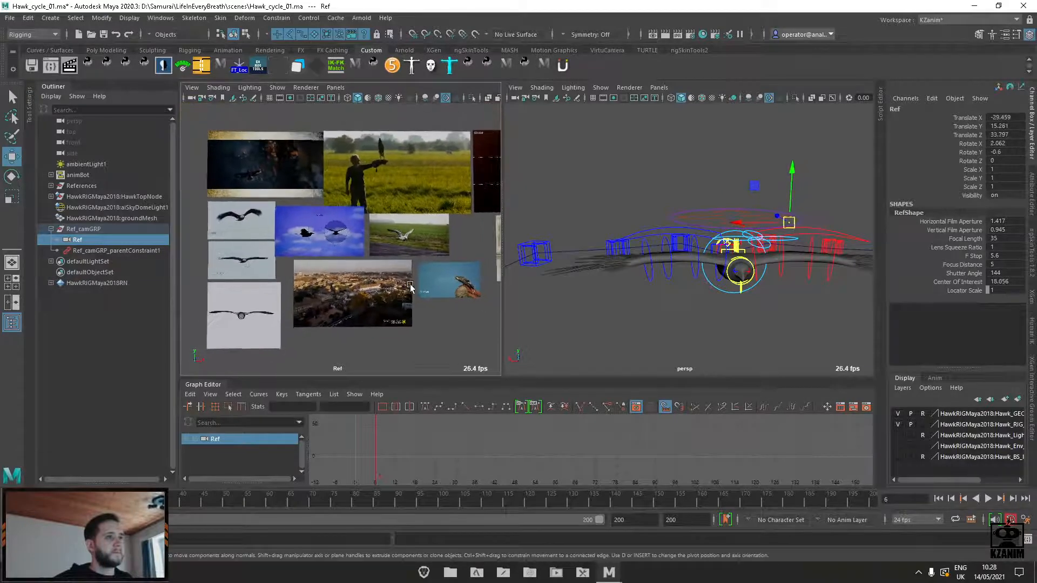
{"action": "middle_click_drag", "start_coordinate": [399, 284], "coordinate": [394, 282], "text": "alt"}
{"action": "mouse_move", "coordinate": [394, 282]}
{"action": "right_mouse_down", "text": "alt"}
{"action": "mouse_move", "coordinate": [408, 272]}
{"action": "mouse_move", "coordinate": [403, 279]}
{"action": "right_mouse_up", "text": "alt"}
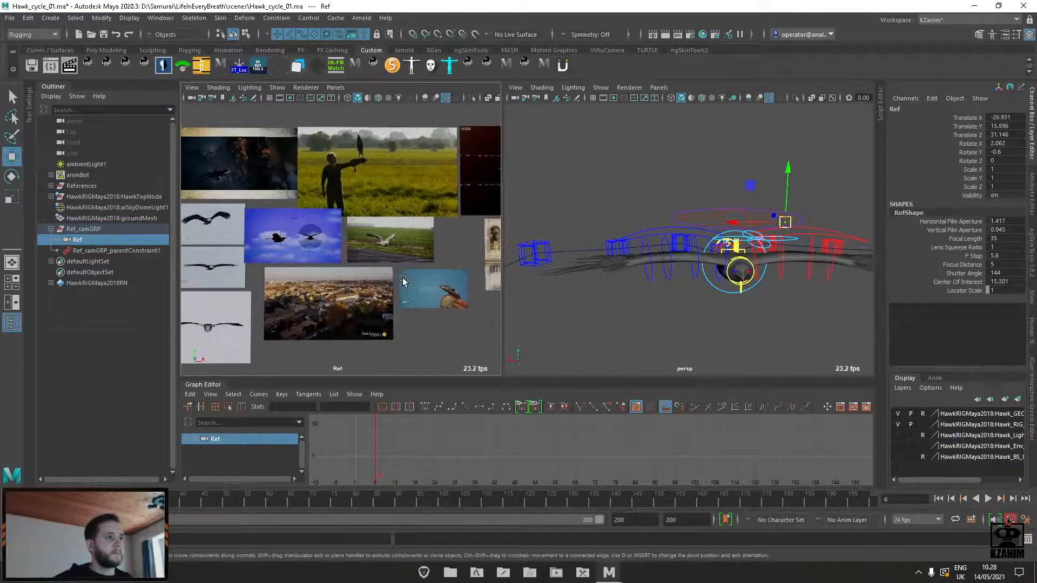
Select the Front_Main_GlidetoFlapRef image plane and play back the reference footage
{"action": "left_click", "coordinate": [272, 192]}
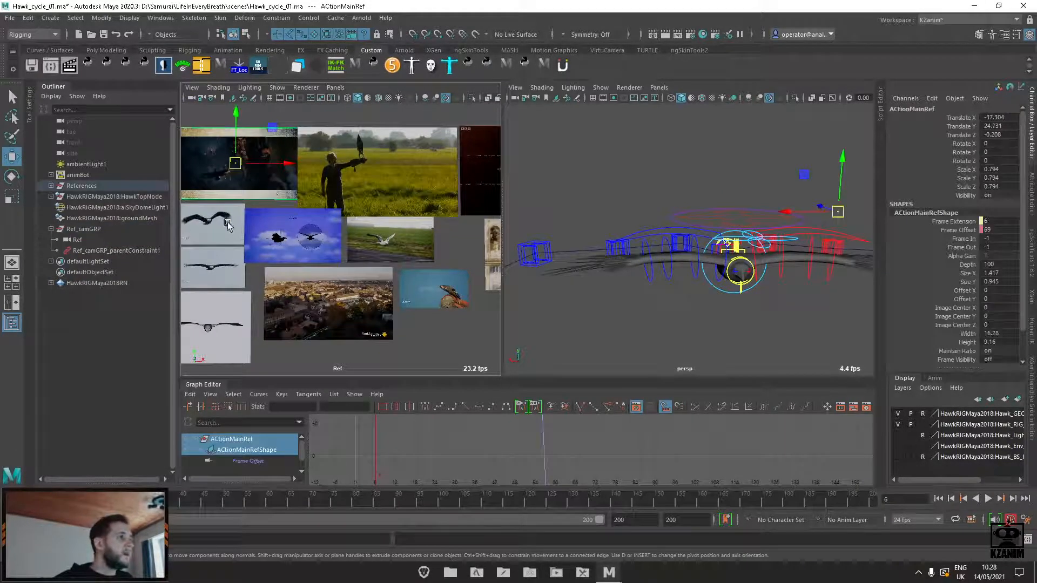
{"action": "left_click", "coordinate": [215, 262]}
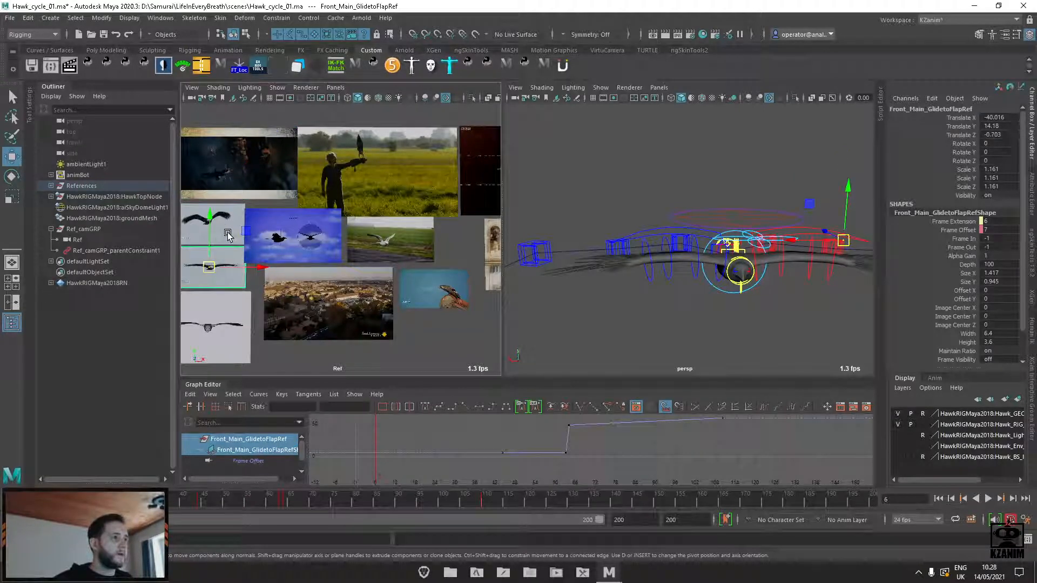
{"action": "key", "text": "alt+v"}
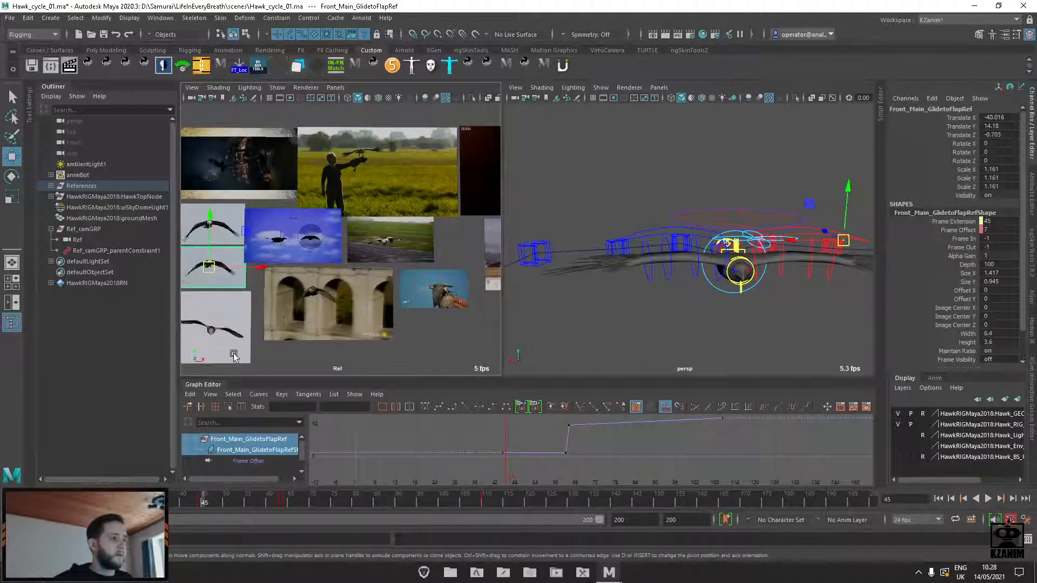
{"action": "key", "text": "alt+v"}
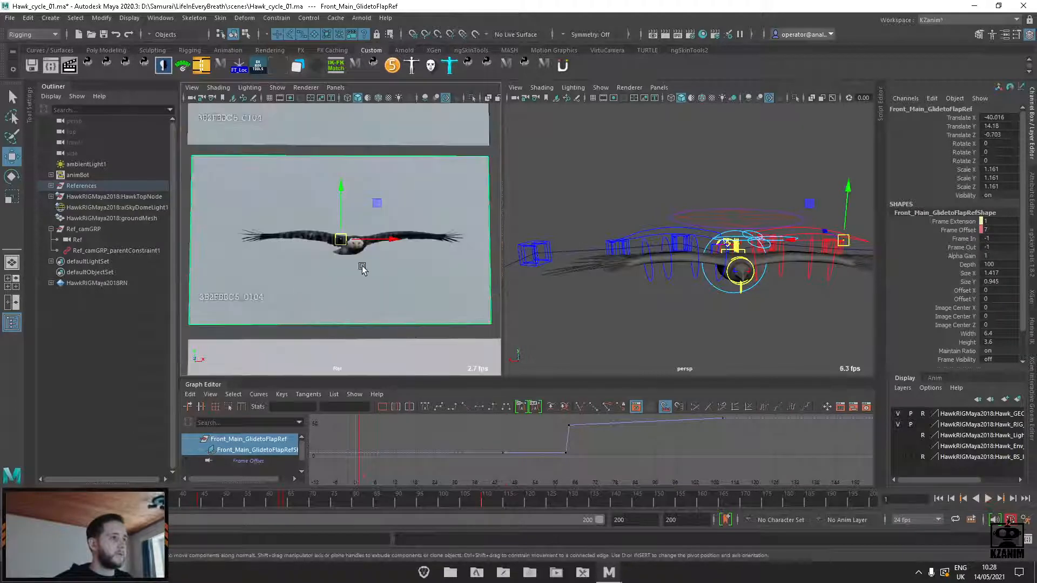
Frame the Front_Main_GlidetoFlapRef image plane in the Ref view and face the hawk from the front in the persp view
{"action": "scroll", "coordinate": [440, 289], "scroll_direction": "up", "scroll_amount": 2}
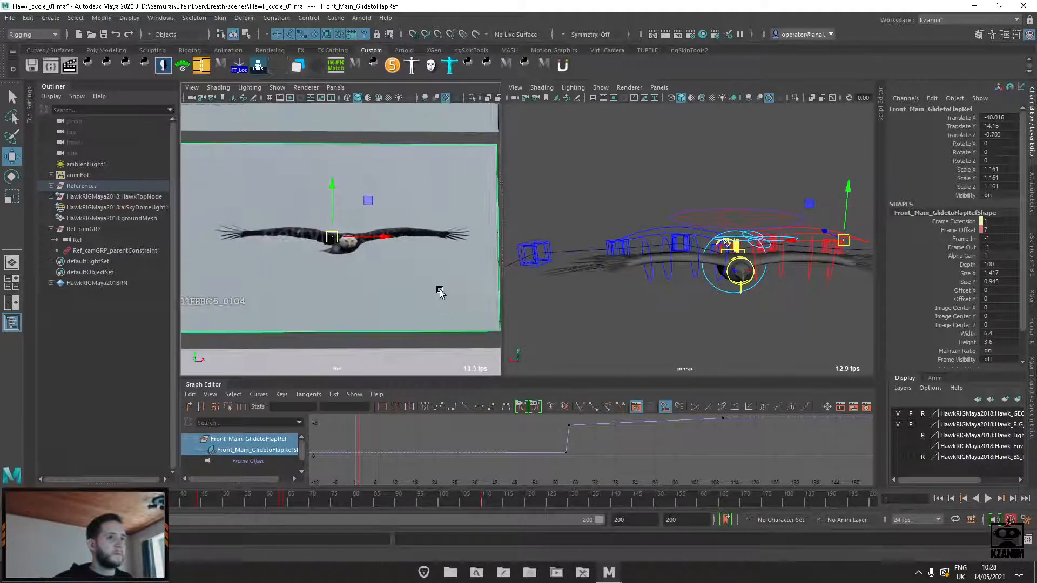
{"action": "middle_click_drag", "start_coordinate": [438, 291], "coordinate": [441, 298], "text": "alt"}
{"action": "scroll", "coordinate": [441, 299], "scroll_direction": "up", "scroll_amount": 1}
{"action": "left_click", "coordinate": [737, 346]}
{"action": "left_click_drag", "start_coordinate": [771, 331], "coordinate": [726, 291], "text": "alt"}
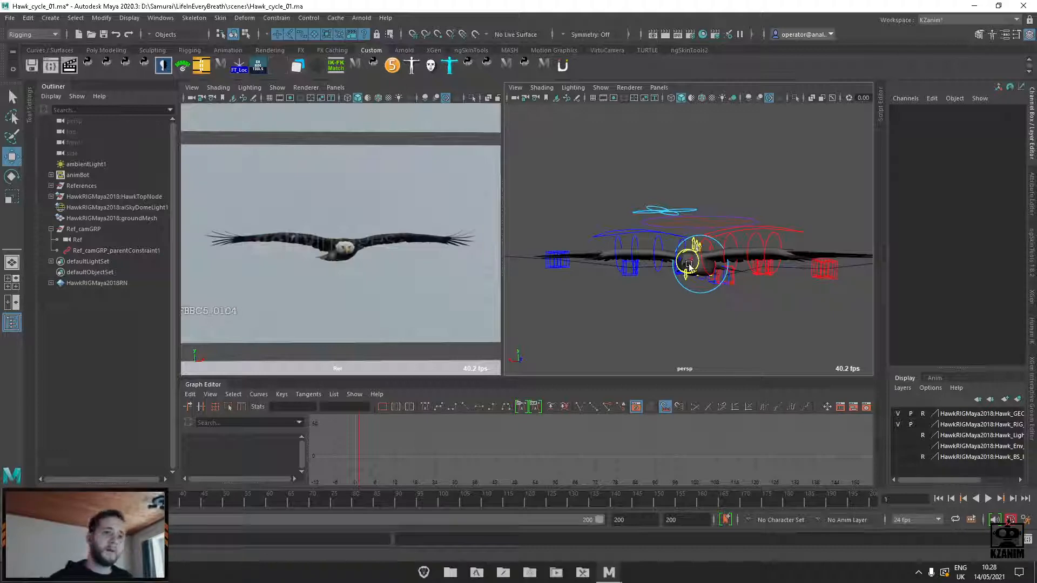
{"action": "left_click_drag", "start_coordinate": [687, 265], "coordinate": [711, 289], "text": "alt"}
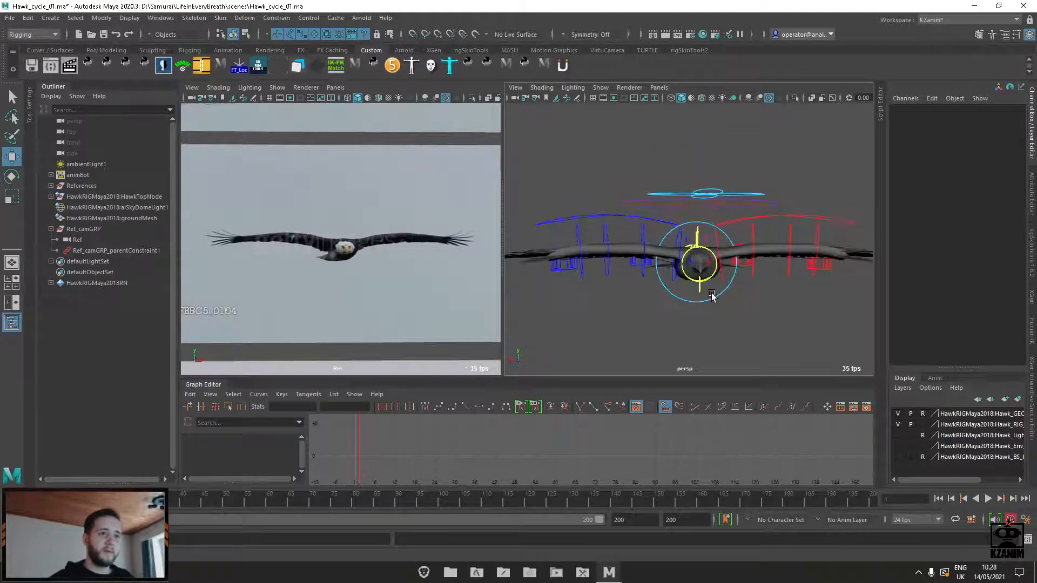
{"action": "left_click", "coordinate": [671, 297]}
{"action": "left_click_drag", "start_coordinate": [671, 297], "coordinate": [722, 319], "text": "alt"}
{"action": "left_click_drag", "start_coordinate": [696, 240], "coordinate": [701, 225]}
{"action": "key", "text": "ctrl+z"}
{"action": "scroll", "coordinate": [702, 224], "scroll_direction": "down", "scroll_amount": 6}
{"action": "key", "text": "ctrl+z"}
{"action": "scroll", "coordinate": [734, 218], "scroll_direction": "up", "scroll_amount": 5}
Try moving and rotating the whole hawk rig with World_A_ctrl, then undo the transforms
{"action": "left_click", "coordinate": [726, 222]}
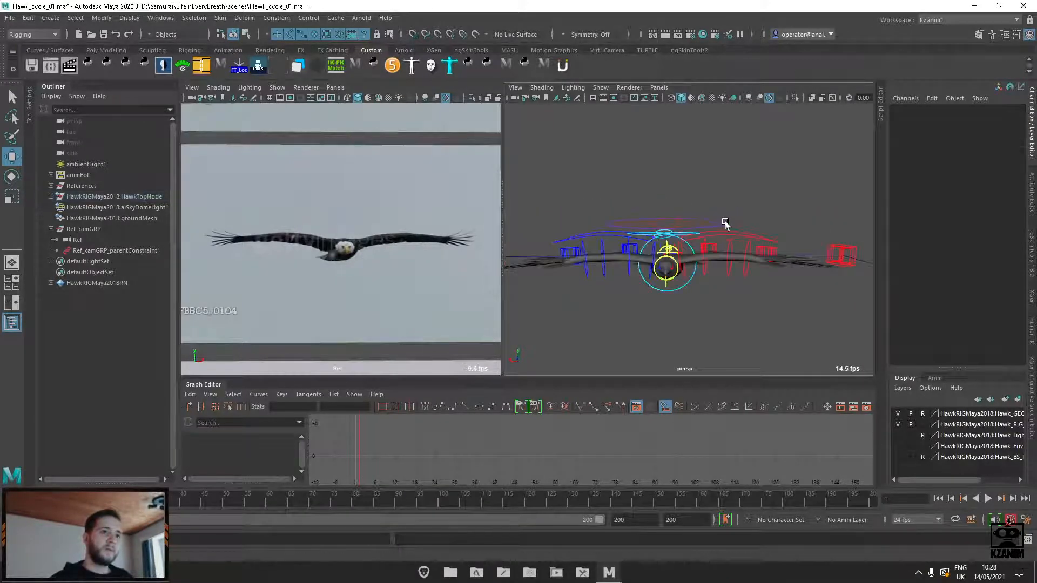
{"action": "left_click", "coordinate": [725, 223]}
{"action": "left_click_drag", "start_coordinate": [667, 193], "coordinate": [692, 187]}
{"action": "key", "text": "ctrl+z"}
{"action": "key", "text": "e"}
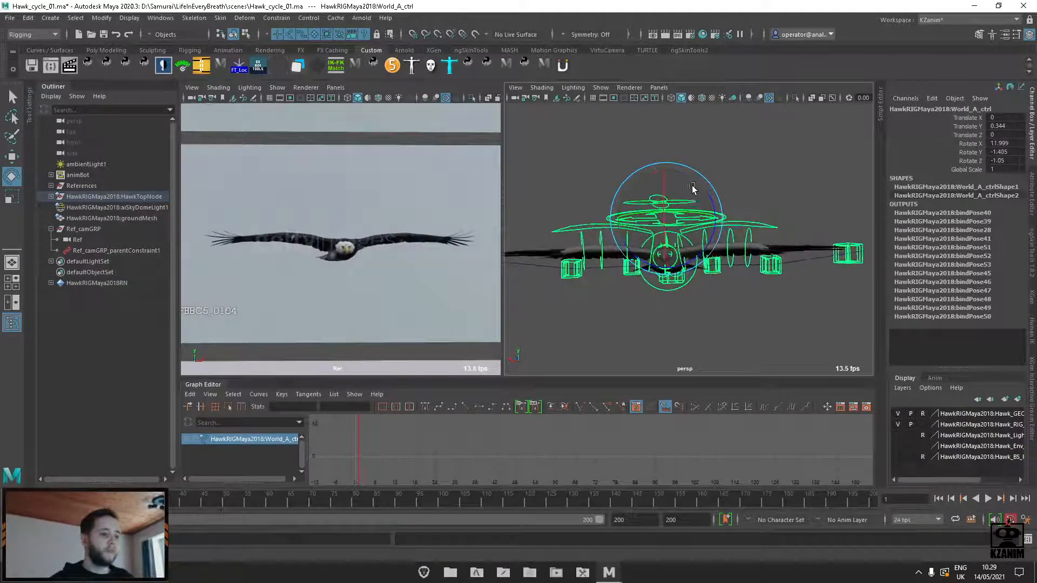
{"action": "key", "text": "ctrl+z"}
{"action": "key", "text": "ctrl+z"}
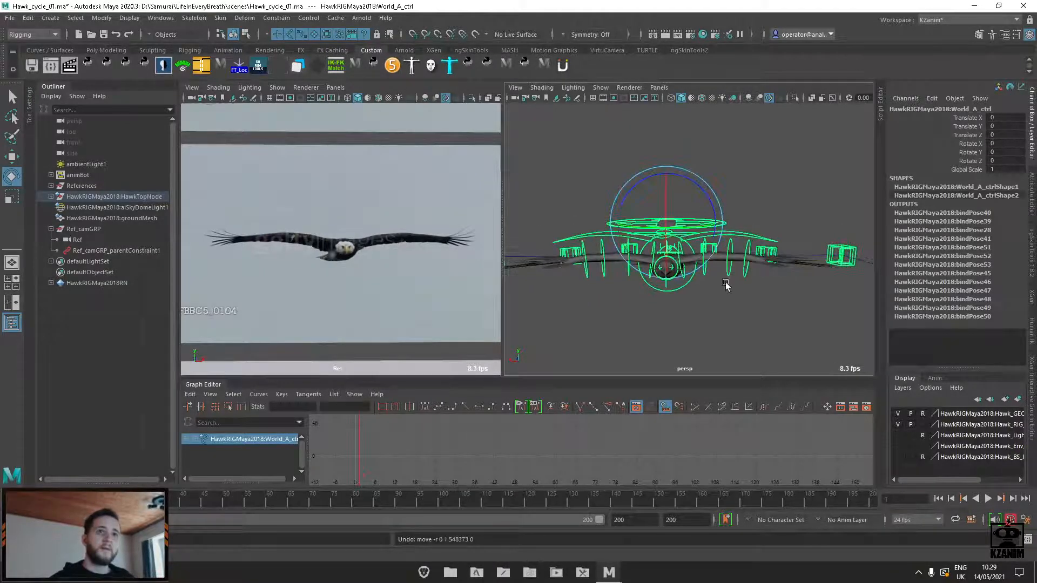
Inspect the hawk rig's Main_Trans_ctrl and World_A_ctrl from the front in the persp view
{"action": "left_click_drag", "start_coordinate": [725, 284], "coordinate": [708, 317], "text": "alt"}
{"action": "left_click", "coordinate": [711, 318]}
{"action": "left_click", "coordinate": [687, 290]}
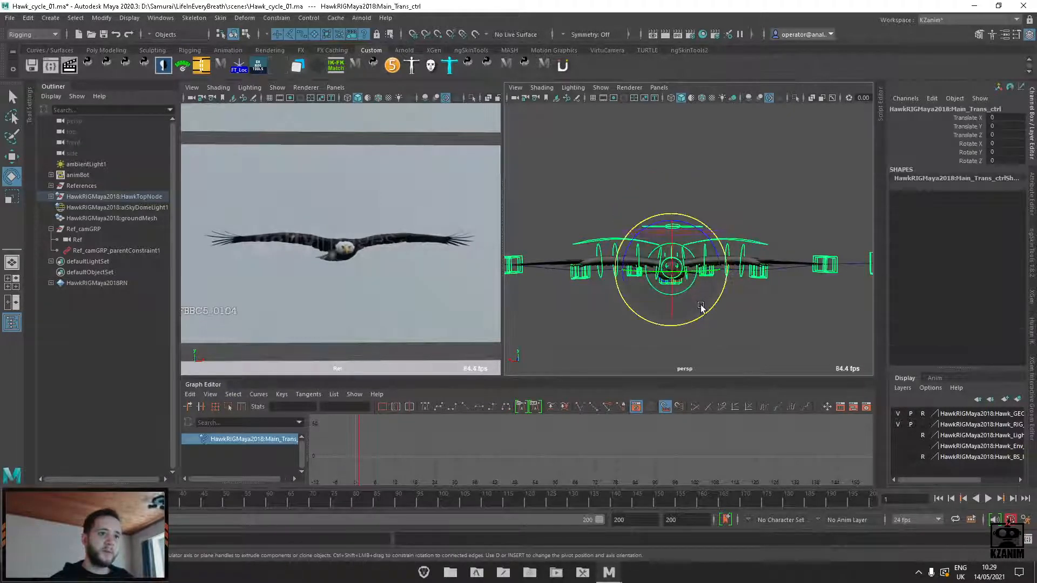
{"action": "left_click_drag", "start_coordinate": [708, 231], "coordinate": [743, 225]}
{"action": "left_click", "coordinate": [748, 185]}
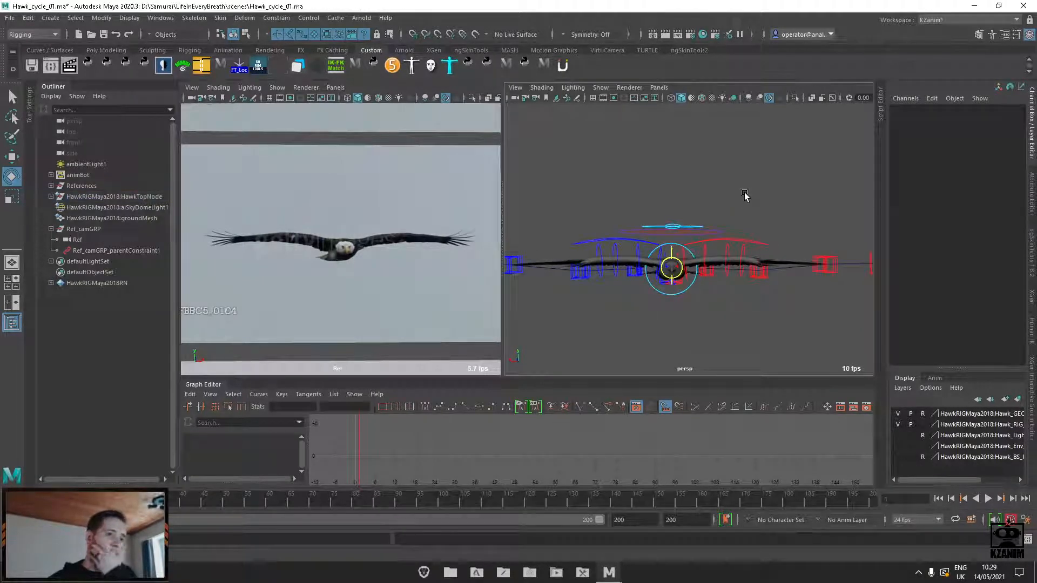
{"action": "left_click", "coordinate": [723, 231]}
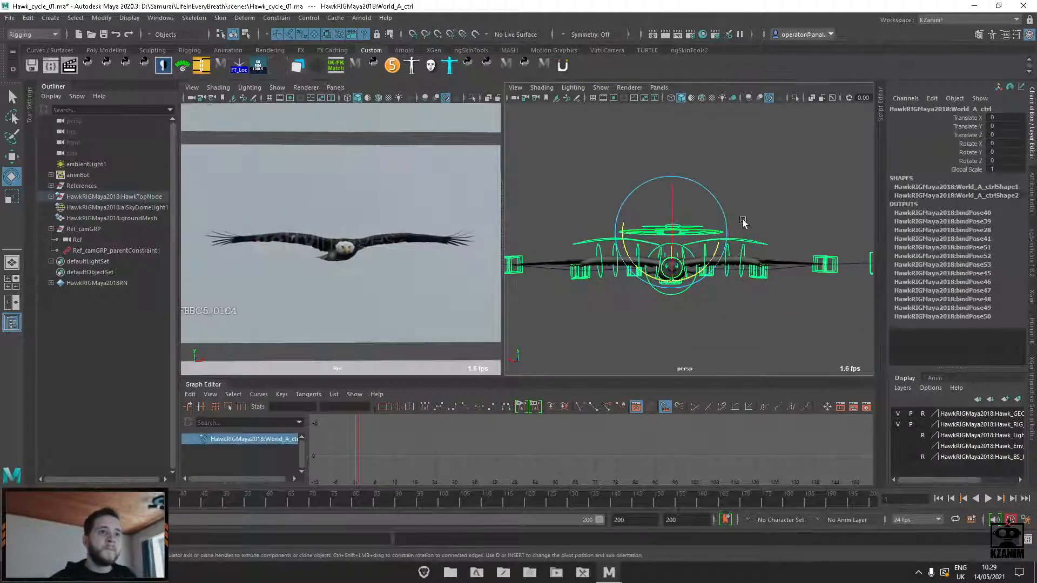
{"action": "left_click", "coordinate": [755, 198]}
Select World_B_ctrl, undo its trial rotation, and lower it to a Translate Y of about -0.716
{"action": "scroll", "coordinate": [755, 198], "scroll_direction": "up", "scroll_amount": 4}
{"action": "left_click_drag", "start_coordinate": [753, 201], "coordinate": [738, 230], "text": "alt"}
{"action": "left_click", "coordinate": [631, 266]}
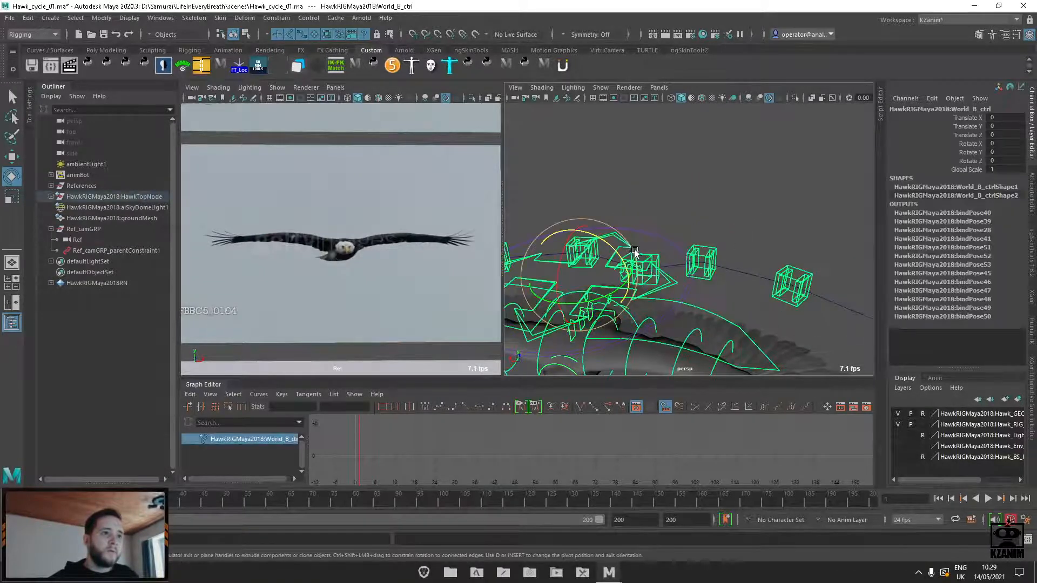
{"action": "scroll", "coordinate": [637, 260], "scroll_direction": "down", "scroll_amount": 4}
{"action": "left_click_drag", "start_coordinate": [637, 261], "coordinate": [612, 269], "text": "alt"}
{"action": "key", "text": "w"}
{"action": "key", "text": "ctrl+z"}
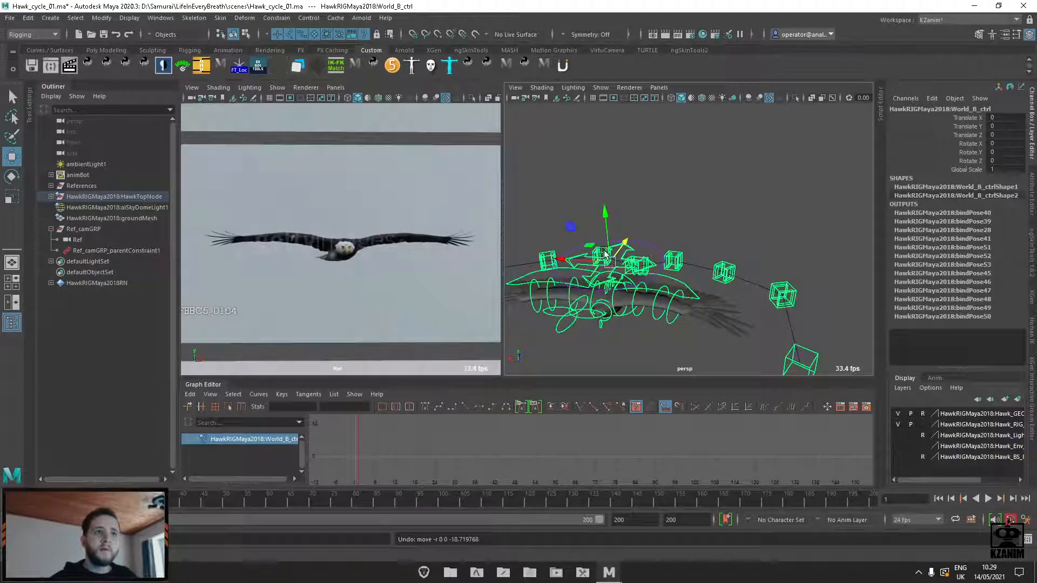
{"action": "left_click_drag", "start_coordinate": [605, 214], "coordinate": [606, 222]}
{"action": "scroll", "coordinate": [681, 246], "scroll_direction": "up", "scroll_amount": 1}
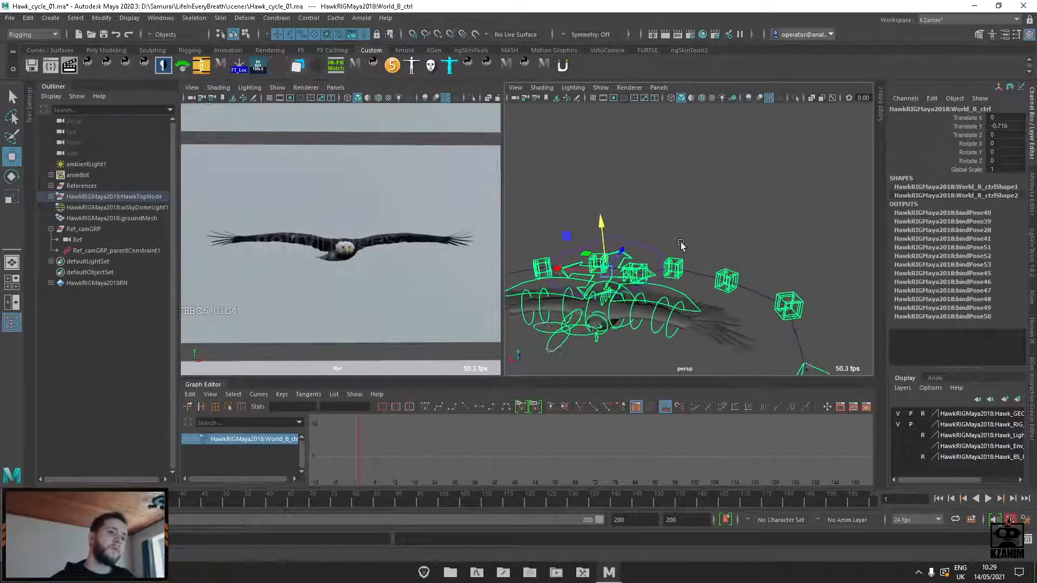
{"action": "mouse_move", "coordinate": [680, 246]}
{"action": "left_mouse_down", "text": "alt"}
{"action": "mouse_move", "coordinate": [695, 229]}
{"action": "mouse_move", "coordinate": [674, 257]}
{"action": "left_mouse_up", "text": "alt"}
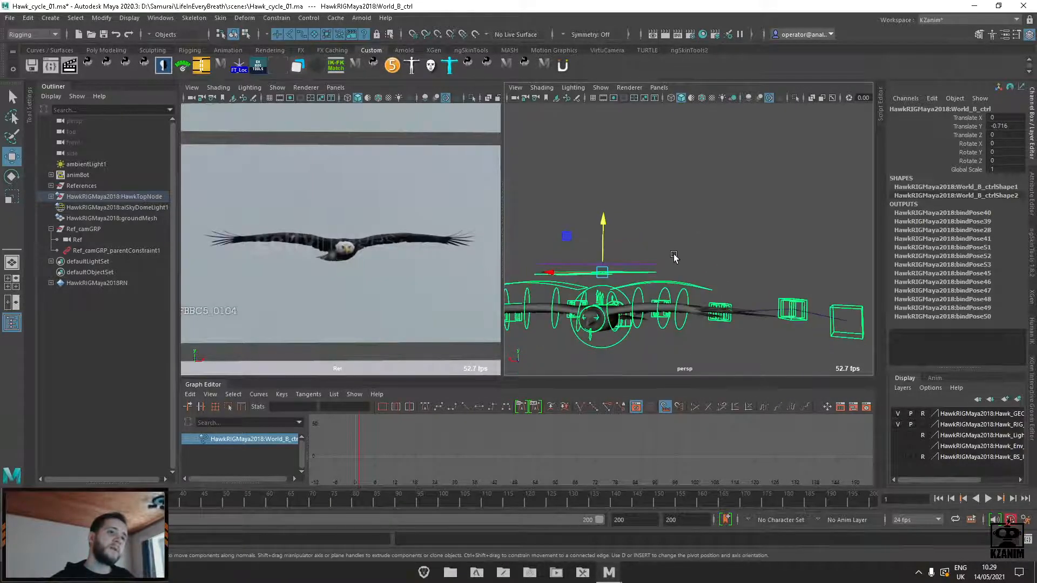
Check World_A_ctrl against World_B_ctrl, try a free move of World_B_ctrl, then undo it and clear the selection
{"action": "left_click", "coordinate": [636, 266]}
{"action": "left_click", "coordinate": [602, 264]}
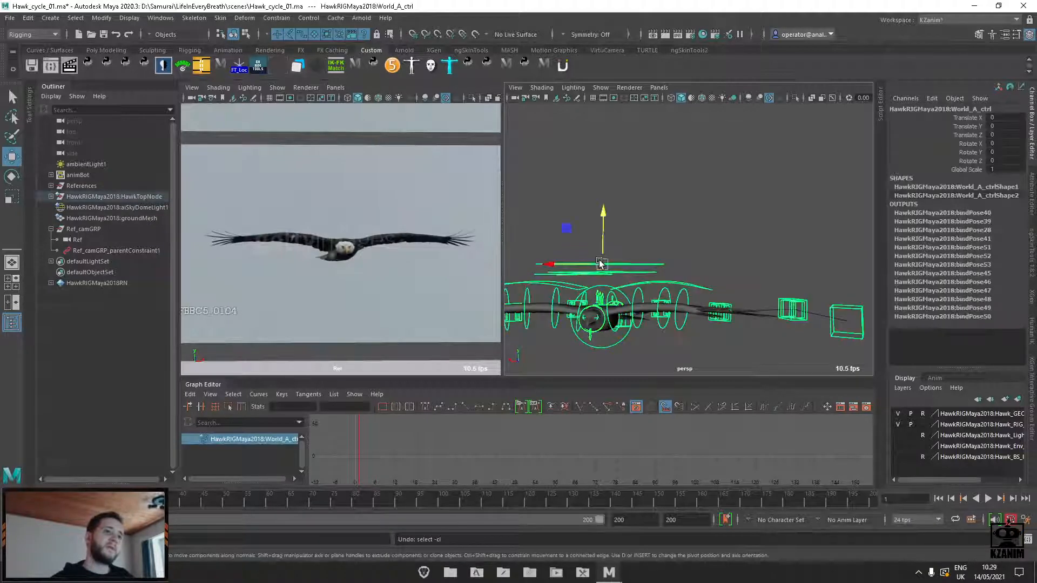
{"action": "left_click_drag", "start_coordinate": [603, 259], "coordinate": [611, 203]}
{"action": "left_click", "coordinate": [644, 259]}
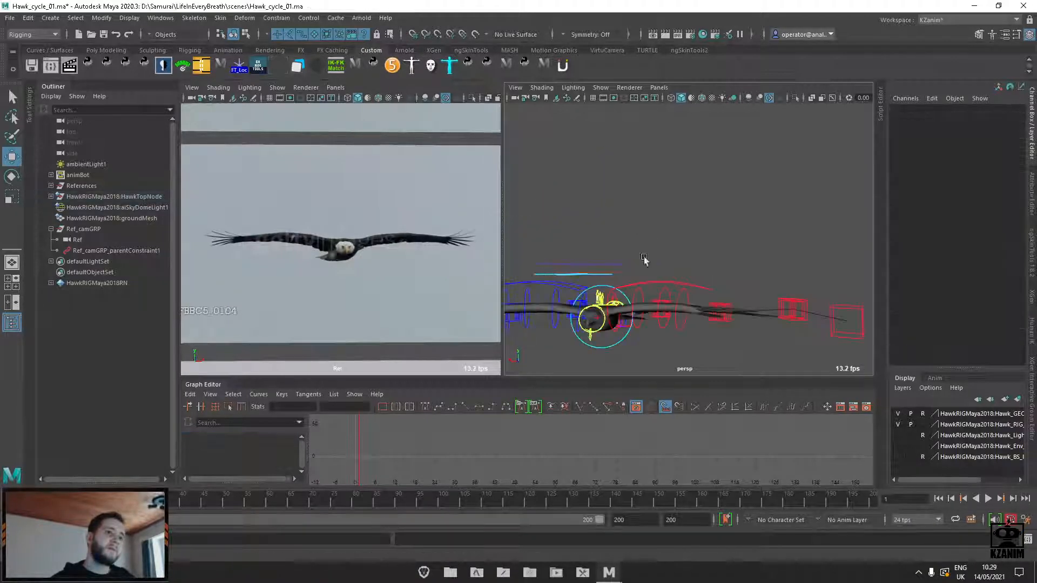
{"action": "left_click", "coordinate": [618, 274]}
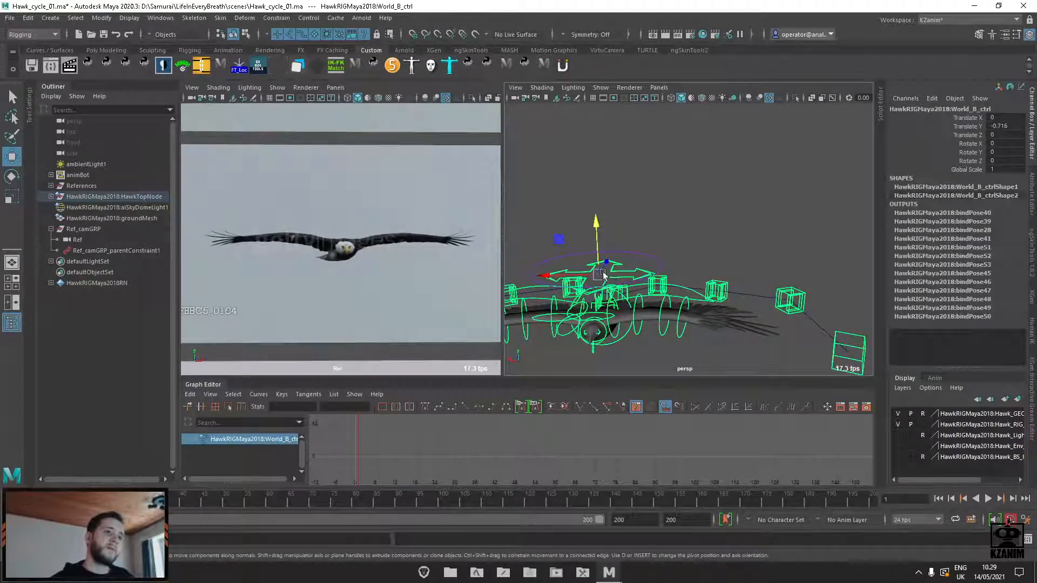
{"action": "left_click_drag", "start_coordinate": [603, 275], "coordinate": [665, 268]}
{"action": "key", "text": "ctrl+z"}
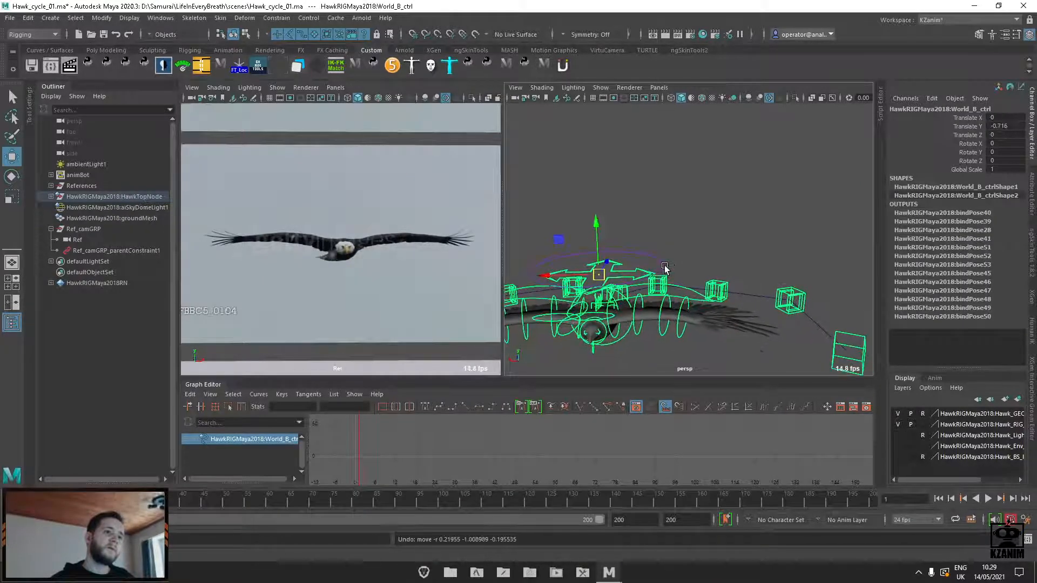
{"action": "key", "text": "ctrl+z"}
{"action": "left_click", "coordinate": [666, 271]}
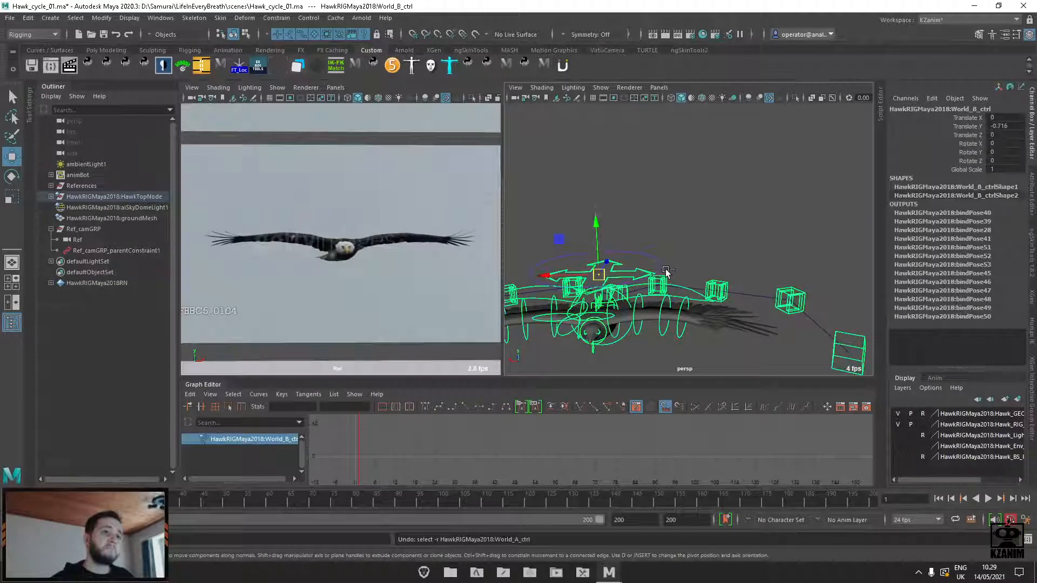
{"action": "mouse_move", "coordinate": [666, 230]}
{"action": "left_mouse_down", "text": "alt"}
{"action": "mouse_move", "coordinate": [641, 248]}
{"action": "mouse_move", "coordinate": [657, 243]}
{"action": "left_mouse_up", "text": "alt"}
{"action": "left_click", "coordinate": [659, 259]}
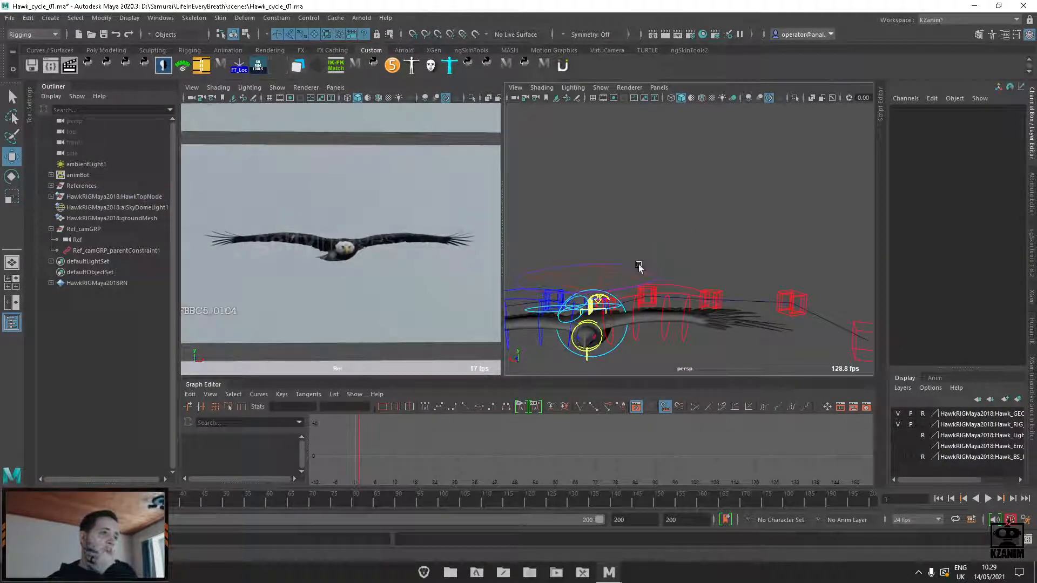
Play back the front reference footage in the Ref view, switching to the grey bird clip and stopping on frame 44
{"action": "key", "text": "alt+v"}
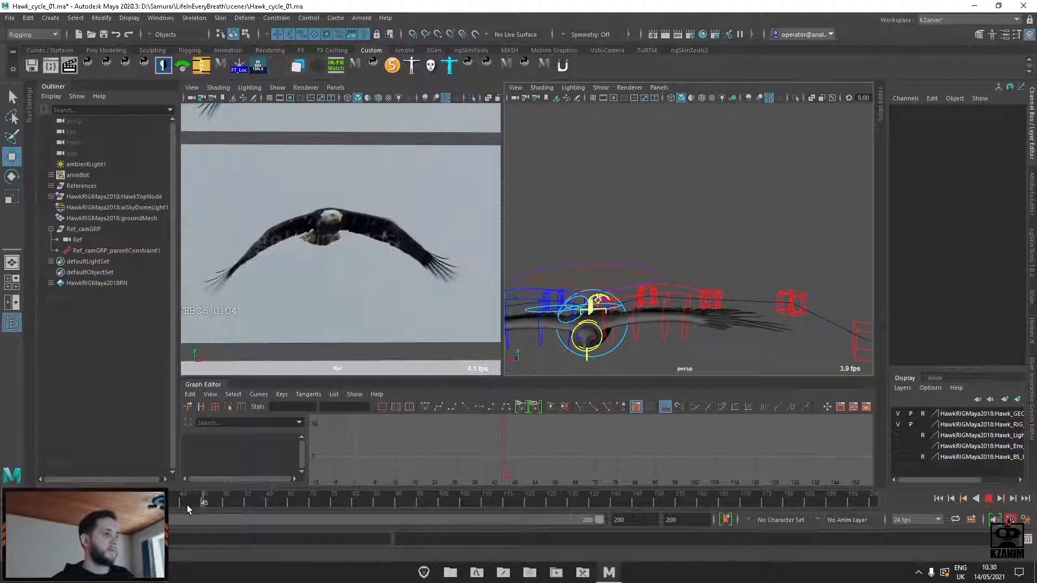
{"action": "left_click", "coordinate": [170, 507]}
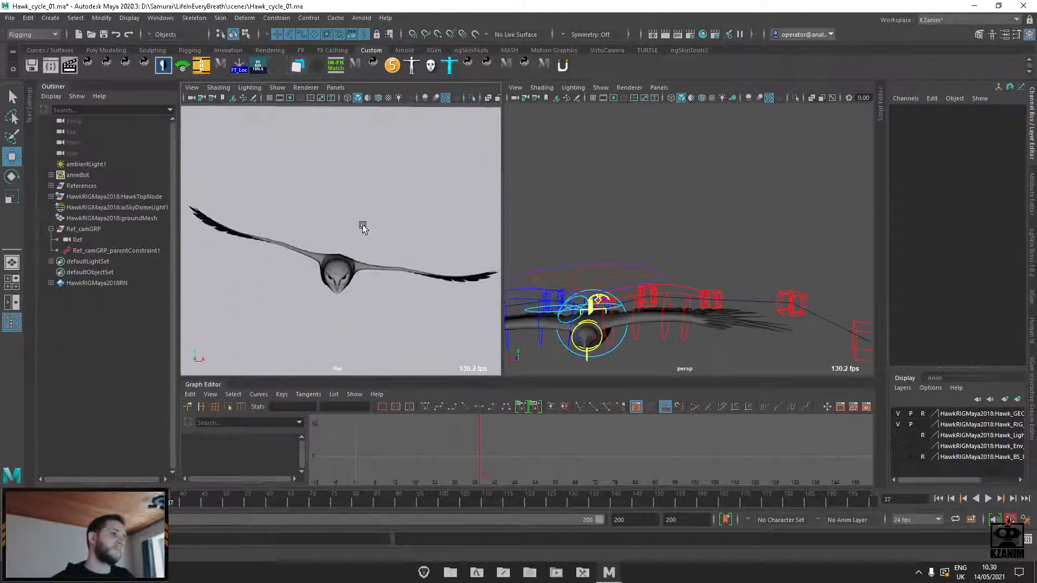
{"action": "key", "text": "alt+v"}
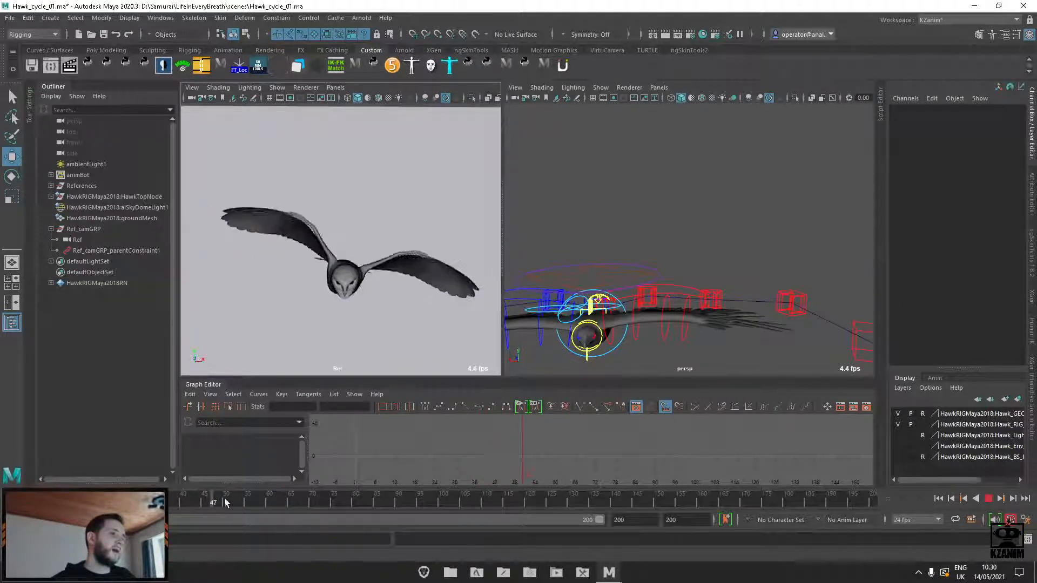
{"action": "key", "text": "alt+v"}
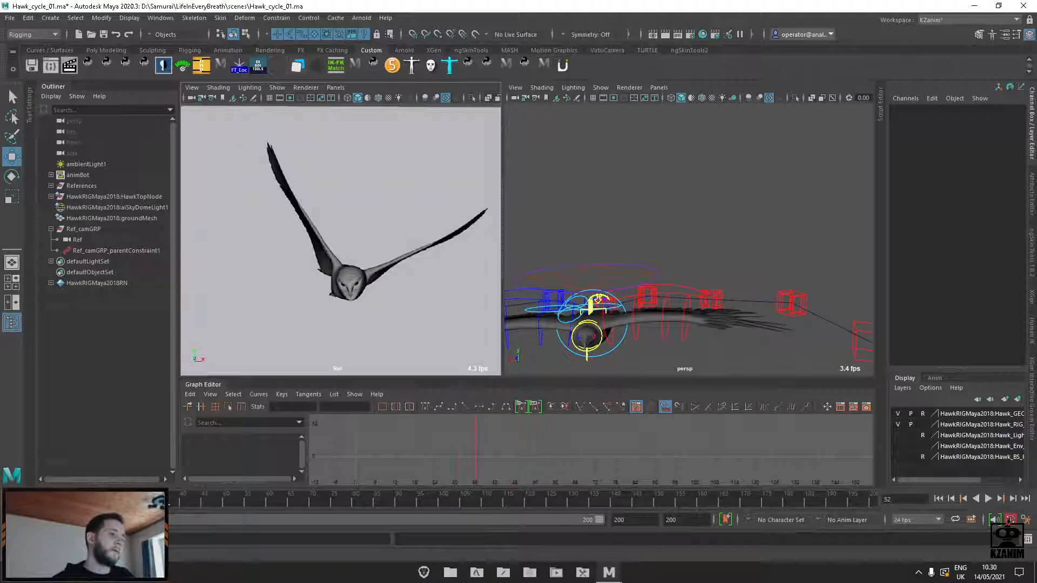
{"action": "left_click_drag", "start_coordinate": [171, 505], "coordinate": [200, 503]}
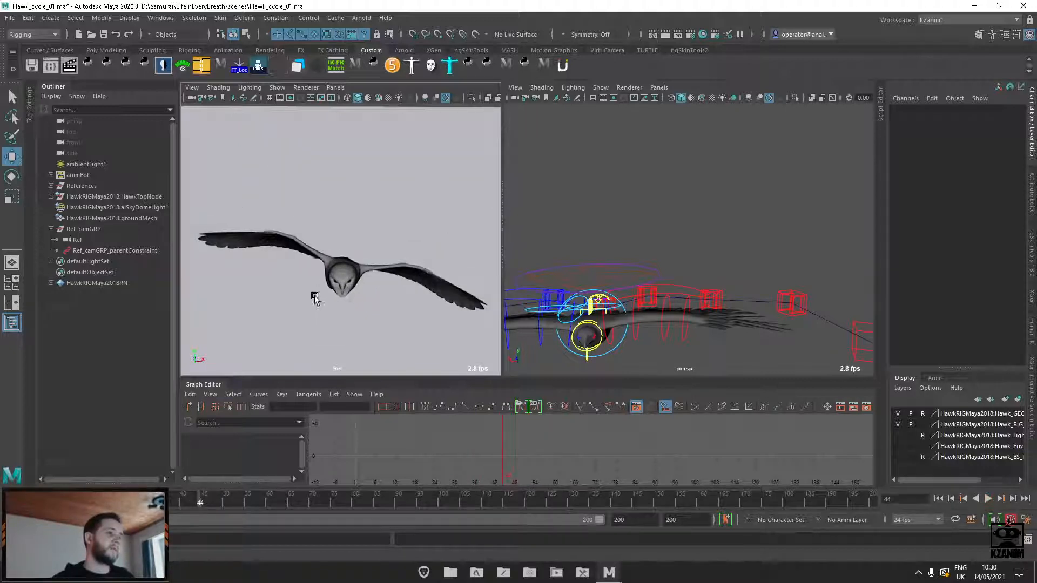
Frame the eagle and grey bird front clips together in the Ref view and play them through to frame 89
{"action": "scroll", "coordinate": [315, 297], "scroll_direction": "down", "scroll_amount": 3}
{"action": "middle_click_drag", "start_coordinate": [314, 209], "coordinate": [317, 301], "text": "alt"}
{"action": "scroll", "coordinate": [326, 209], "scroll_direction": "up", "scroll_amount": 1}
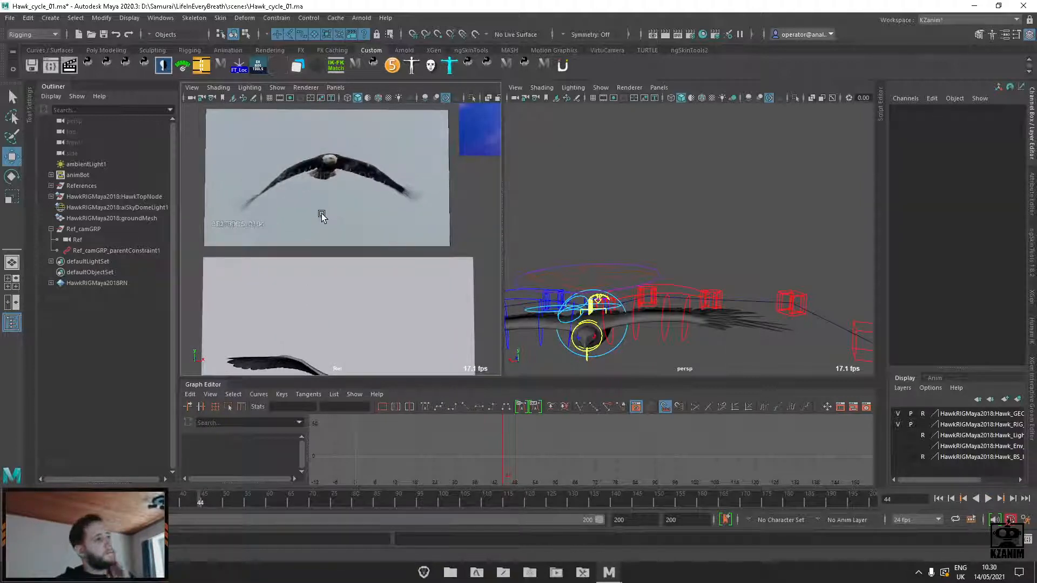
{"action": "scroll", "coordinate": [323, 213], "scroll_direction": "down", "scroll_amount": 2}
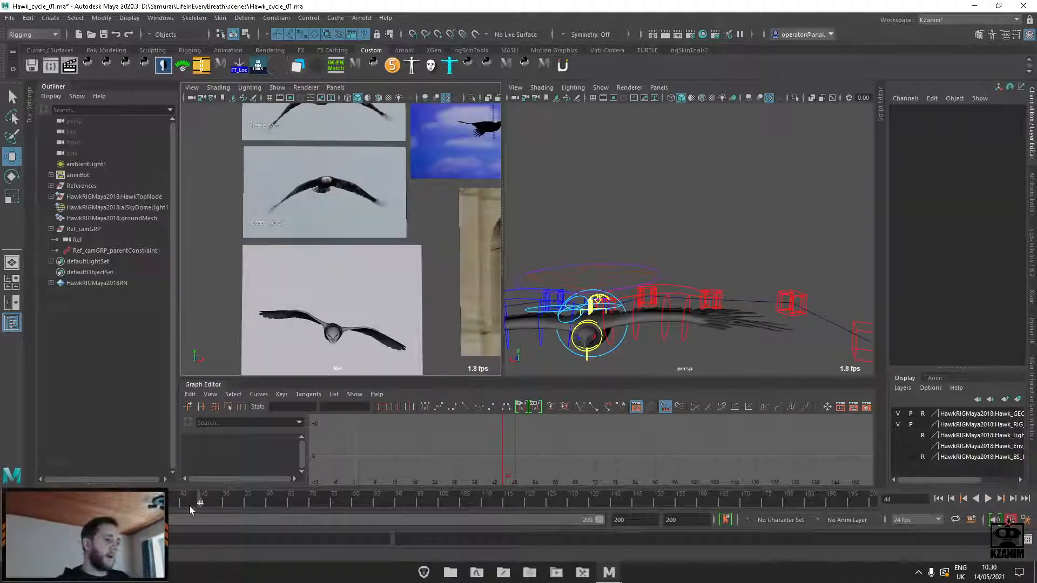
{"action": "key", "text": "alt+v"}
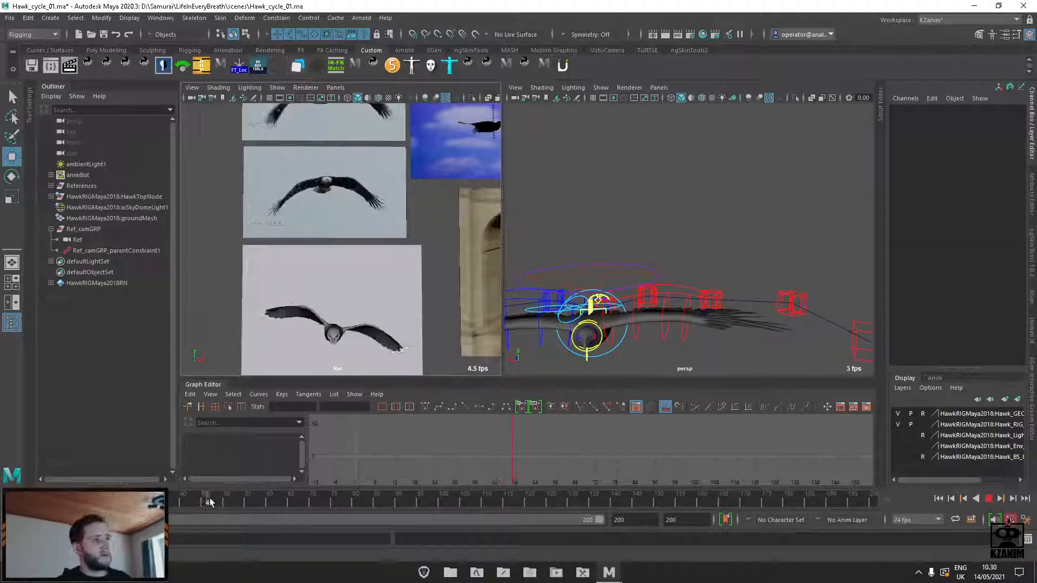
{"action": "key", "text": "alt+v"}
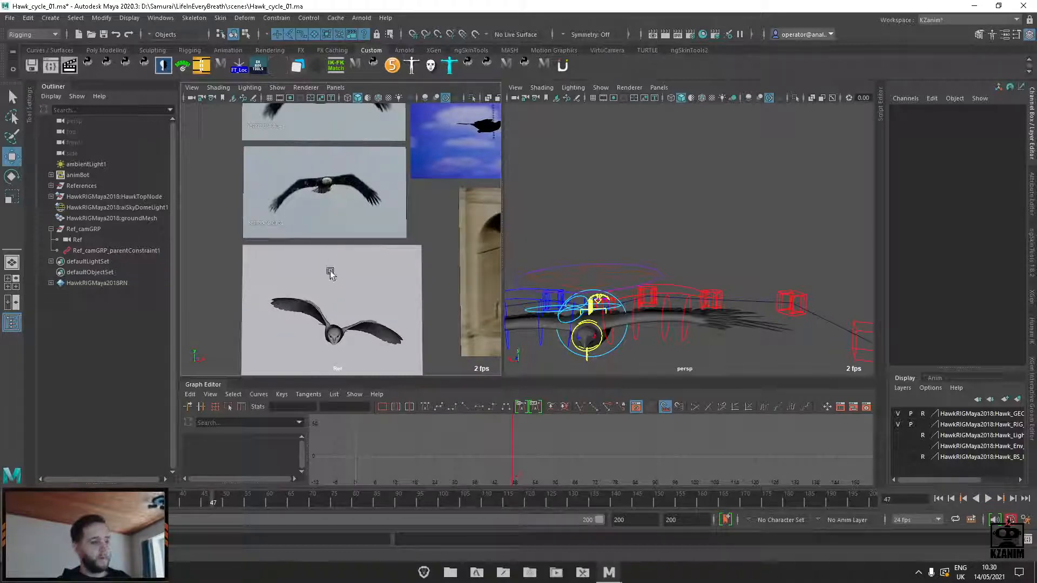
{"action": "key", "text": "alt+v"}
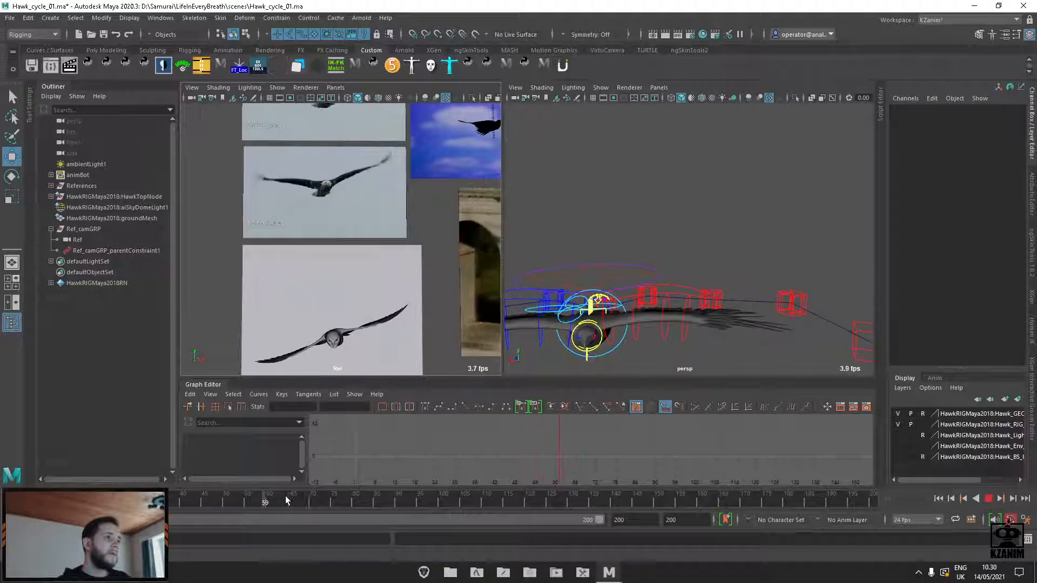
{"action": "mouse_move", "coordinate": [309, 500]}
{"action": "left_mouse_down"}
{"action": "mouse_move", "coordinate": [282, 499]}
{"action": "mouse_move", "coordinate": [395, 503]}
{"action": "left_mouse_up"}
Frame the clip of the white bird flying over the road by the field and play it to frame 62
{"action": "right_click_drag", "start_coordinate": [384, 283], "coordinate": [370, 165], "text": "alt"}
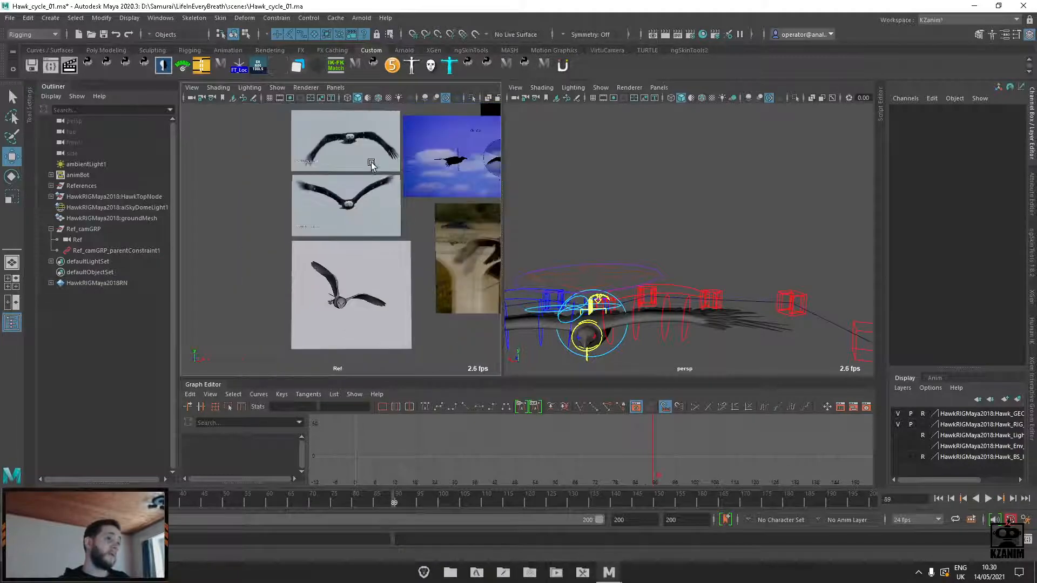
{"action": "middle_click_drag", "start_coordinate": [370, 165], "coordinate": [281, 225], "text": "alt"}
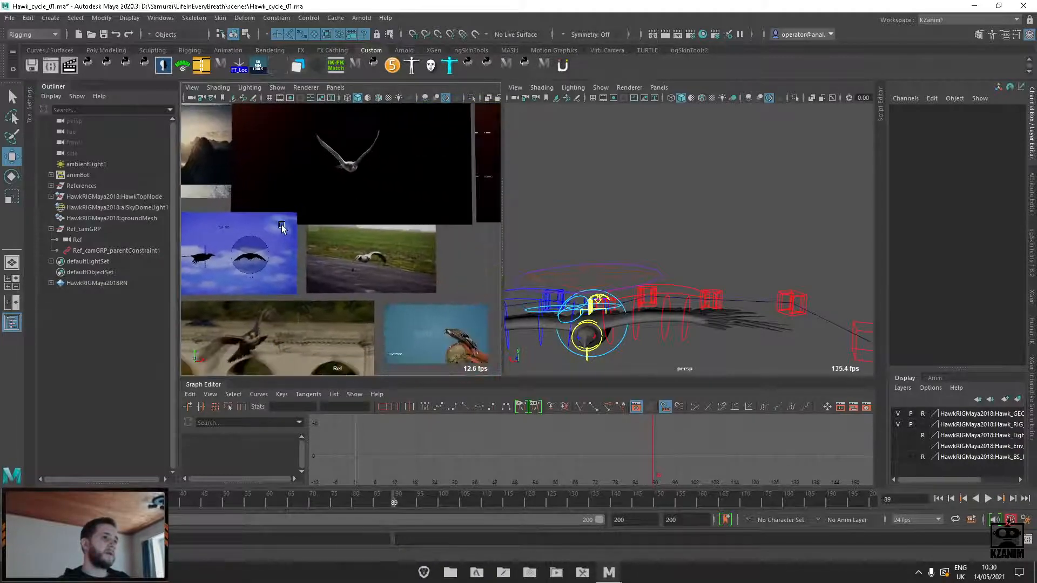
{"action": "middle_click_drag", "start_coordinate": [340, 237], "coordinate": [337, 203], "text": "alt"}
{"action": "right_click_drag", "start_coordinate": [337, 203], "coordinate": [357, 244], "text": "alt"}
{"action": "middle_click_drag", "start_coordinate": [357, 244], "coordinate": [370, 264], "text": "alt"}
{"action": "right_click_drag", "start_coordinate": [370, 263], "coordinate": [394, 310], "text": "alt"}
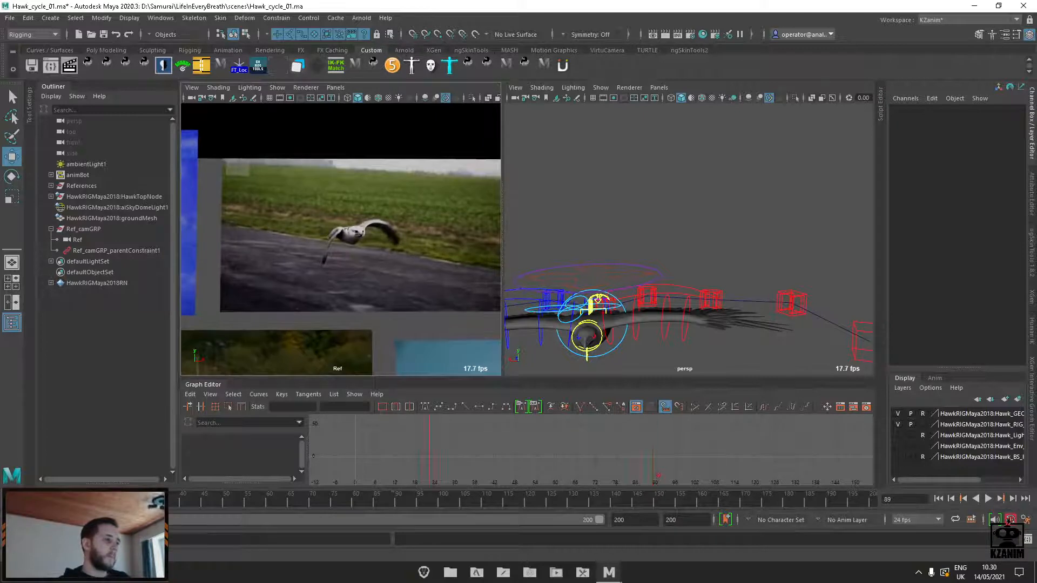
{"action": "key", "text": "alt+v"}
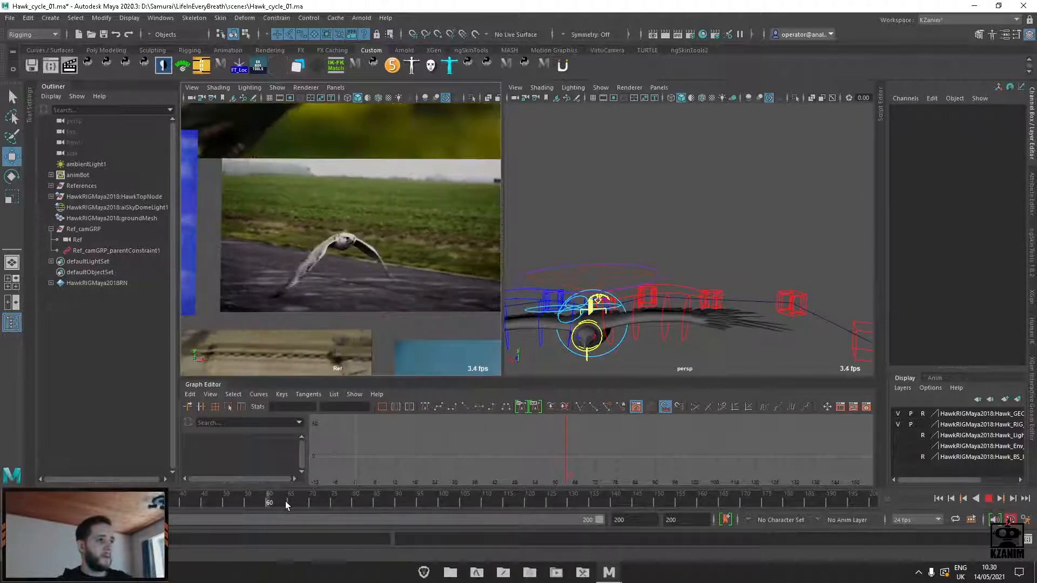
{"action": "left_click_drag", "start_coordinate": [285, 501], "coordinate": [276, 505]}
Frame the Smithsonian Channel clip with the stone arches in the Ref view and play it to frame 46
{"action": "scroll", "coordinate": [378, 288], "scroll_direction": "down", "scroll_amount": 3}
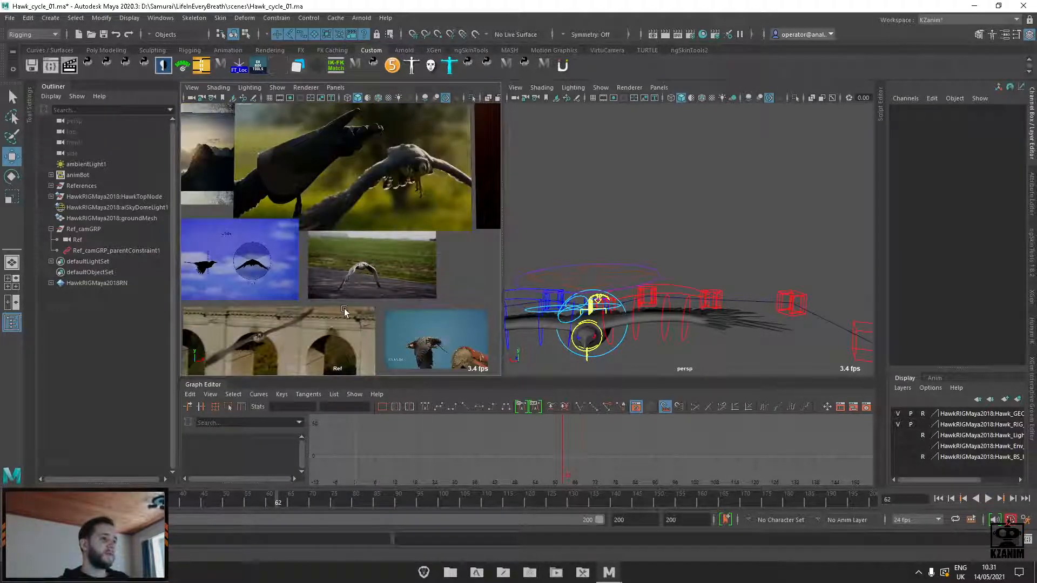
{"action": "middle_click_drag", "start_coordinate": [345, 309], "coordinate": [391, 288], "text": "alt"}
{"action": "scroll", "coordinate": [457, 306], "scroll_direction": "down", "scroll_amount": 2}
{"action": "middle_click_drag", "start_coordinate": [443, 318], "coordinate": [436, 292], "text": "alt"}
{"action": "scroll", "coordinate": [438, 292], "scroll_direction": "up", "scroll_amount": 2}
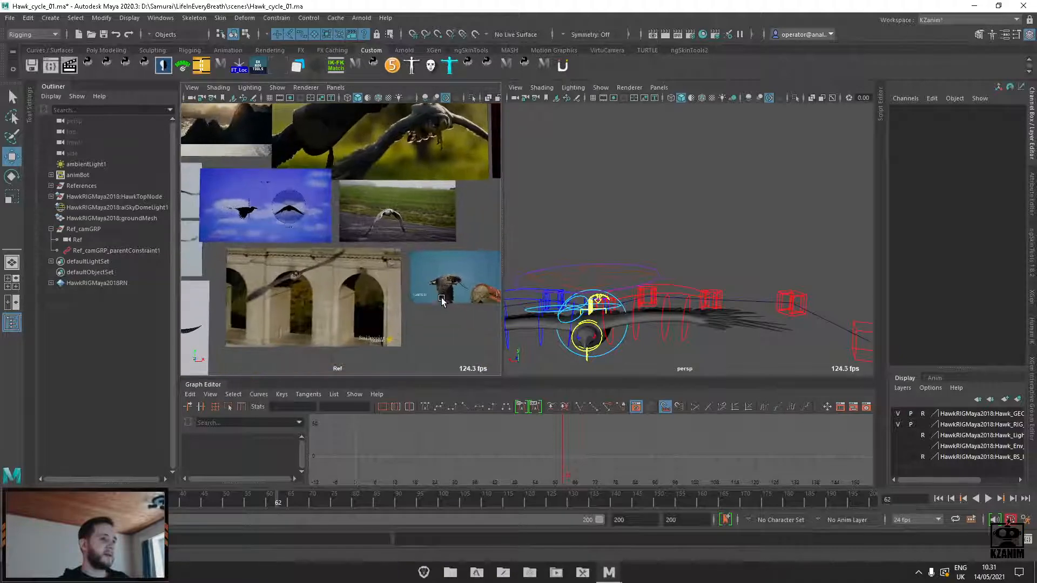
{"action": "middle_click_drag", "start_coordinate": [314, 297], "coordinate": [378, 295], "text": "alt"}
{"action": "scroll", "coordinate": [352, 302], "scroll_direction": "up", "scroll_amount": 3}
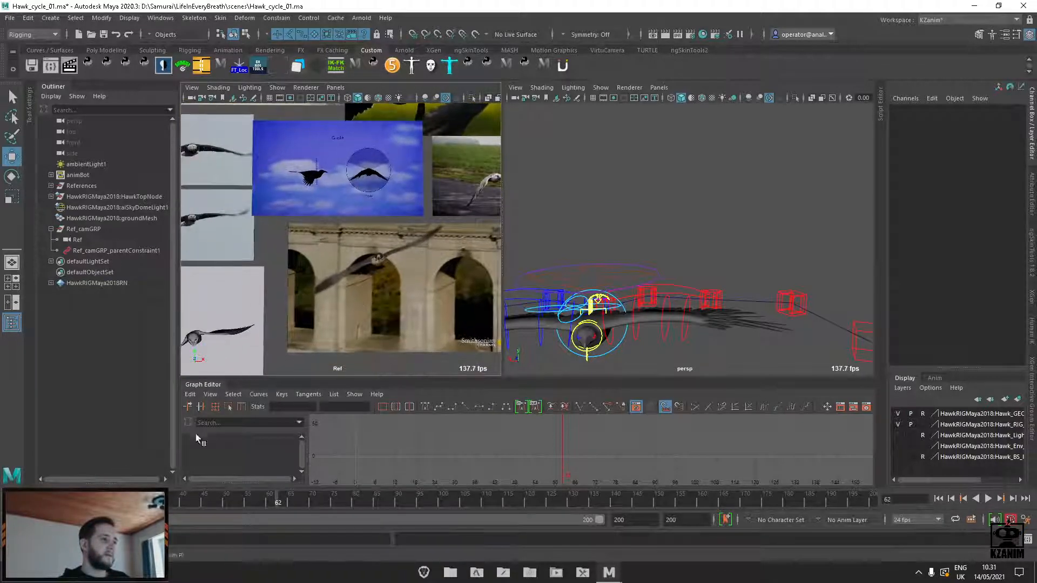
{"action": "left_click", "coordinate": [142, 500]}
{"action": "key", "text": "alt+v"}
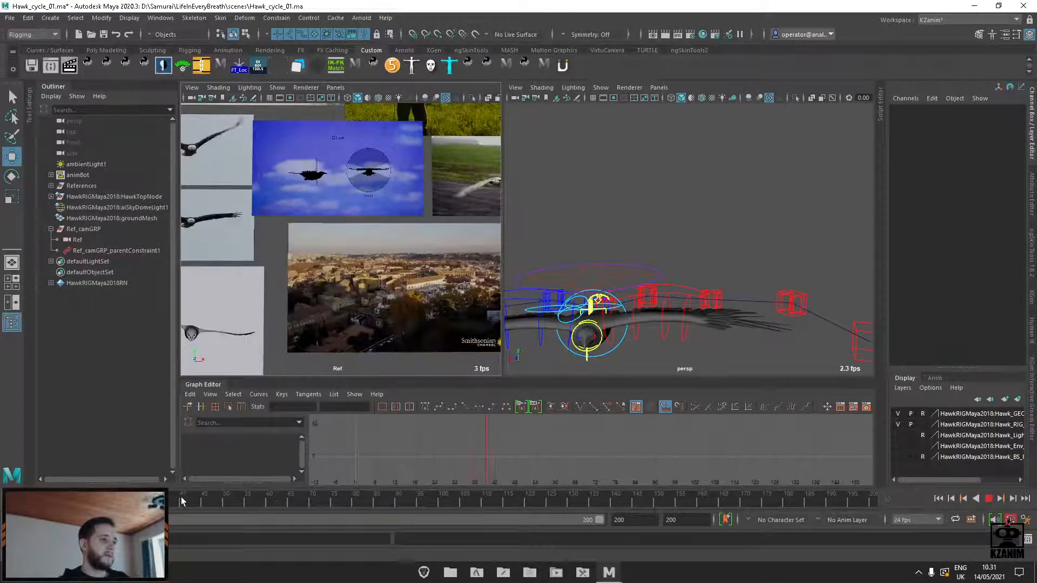
{"action": "left_click", "coordinate": [211, 500]}
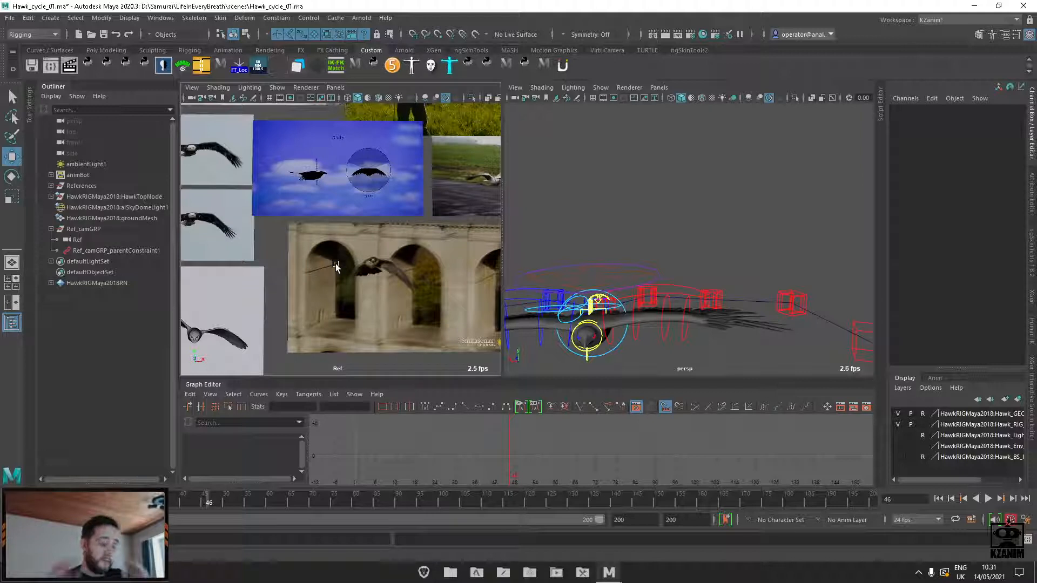
Frame the cinematic clip of the hawk over the mountain valley in the Ref view and play it to frame 63
{"action": "scroll", "coordinate": [332, 239], "scroll_direction": "down", "scroll_amount": 4}
{"action": "middle_click_drag", "start_coordinate": [334, 205], "coordinate": [372, 312], "text": "alt"}
{"action": "scroll", "coordinate": [301, 203], "scroll_direction": "up", "scroll_amount": 8}
{"action": "middle_click_drag", "start_coordinate": [317, 241], "coordinate": [317, 181], "text": "alt"}
{"action": "scroll", "coordinate": [316, 177], "scroll_direction": "down", "scroll_amount": 3}
{"action": "scroll", "coordinate": [317, 177], "scroll_direction": "down", "scroll_amount": 1}
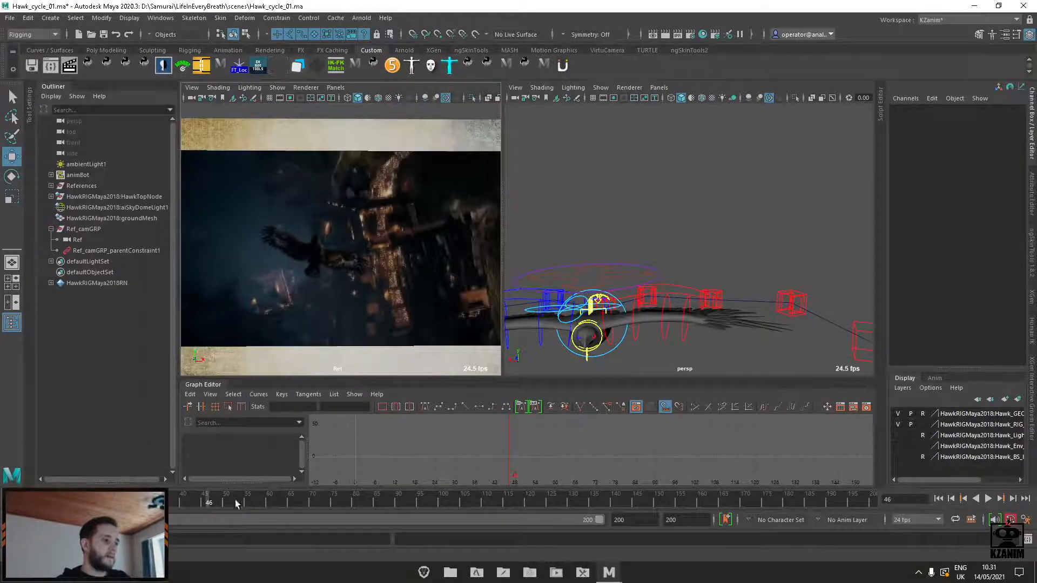
{"action": "left_click", "coordinate": [180, 502]}
{"action": "key", "text": "alt+v"}
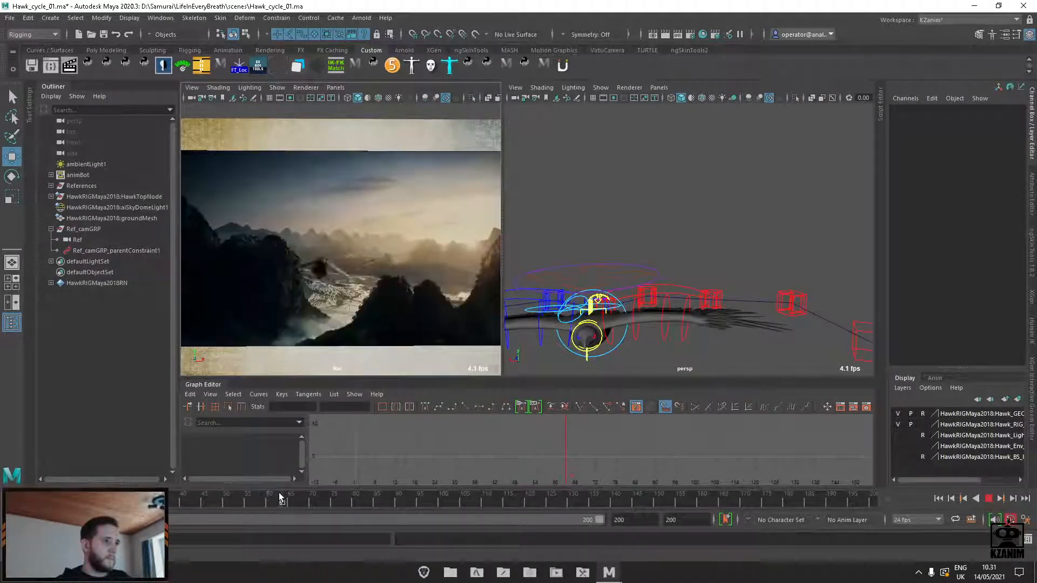
{"action": "key", "text": "Escape"}
Select the ACtionMainRef image plane and replay the hawk's cinematic flight from frame 40, stopping on frame 66
{"action": "left_click", "coordinate": [361, 210]}
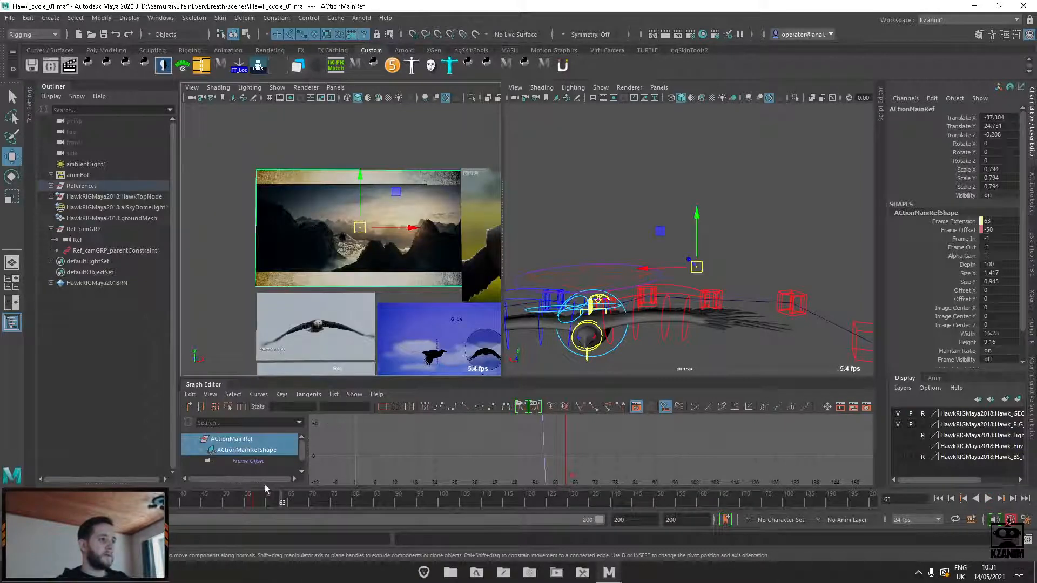
{"action": "left_click", "coordinate": [252, 500]}
{"action": "key", "text": "alt+v"}
{"action": "left_click", "coordinate": [170, 503]}
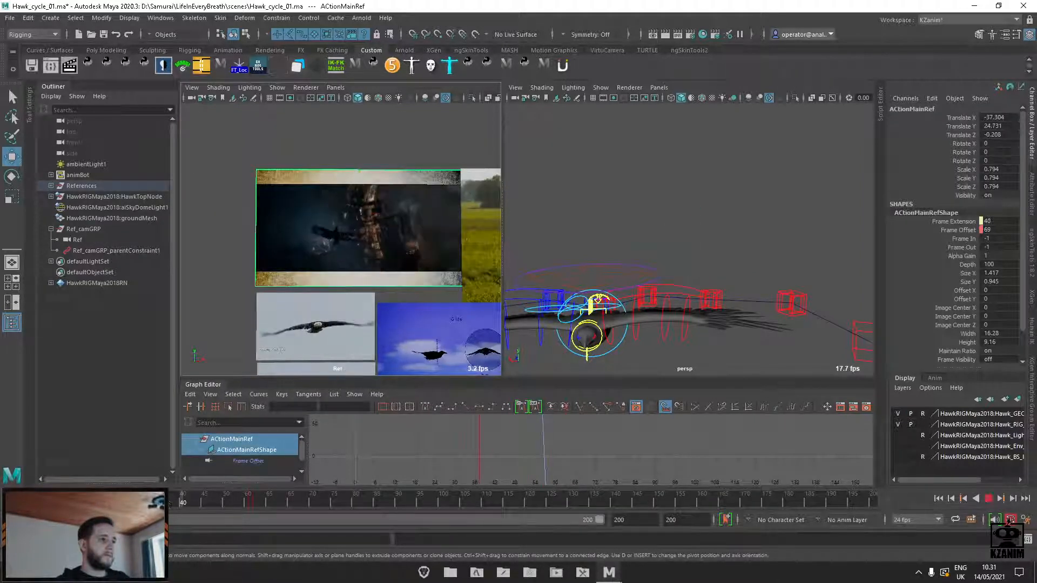
{"action": "mouse_move", "coordinate": [169, 503]}
{"action": "left_mouse_down"}
{"action": "mouse_move", "coordinate": [141, 503]}
{"action": "mouse_move", "coordinate": [434, 490]}
{"action": "left_mouse_up"}
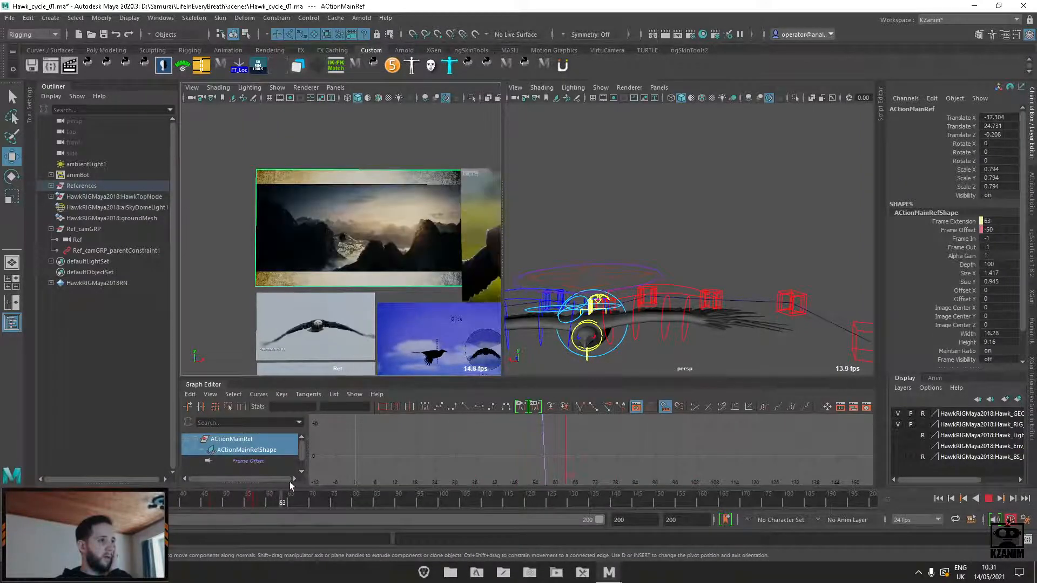
{"action": "mouse_move", "coordinate": [289, 482]}
{"action": "left_mouse_down"}
{"action": "mouse_move", "coordinate": [445, 474]}
{"action": "mouse_move", "coordinate": [378, 490]}
{"action": "mouse_move", "coordinate": [231, 490]}
{"action": "mouse_move", "coordinate": [398, 481]}
{"action": "mouse_move", "coordinate": [215, 486]}
{"action": "mouse_move", "coordinate": [293, 488]}
{"action": "left_mouse_up"}
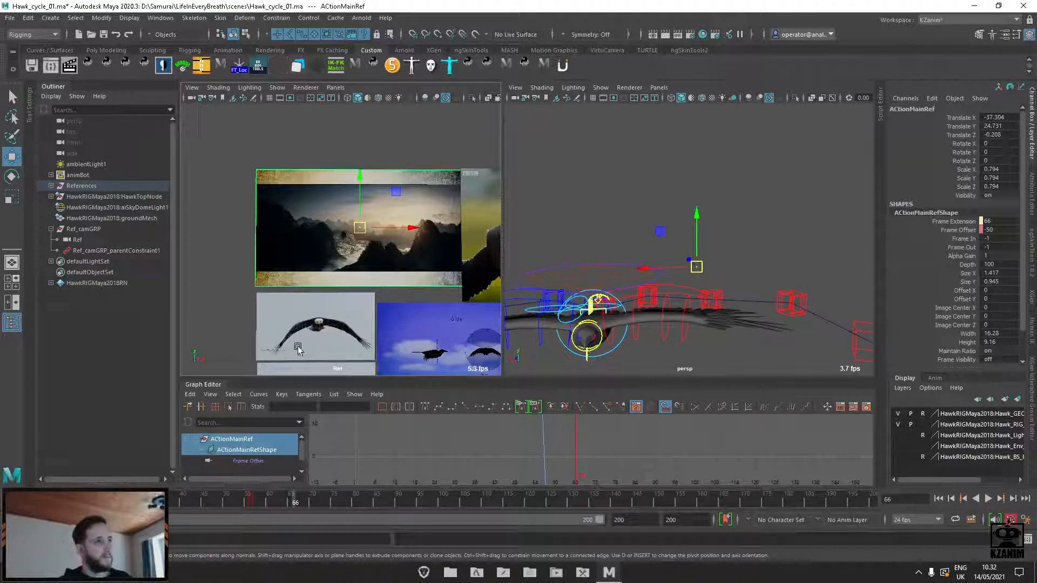
Frame the reference clips together in the Ref view and scrub the timeline to frame 62 to compare wing poses
{"action": "scroll", "coordinate": [347, 351], "scroll_direction": "down", "scroll_amount": 3}
{"action": "middle_click_drag", "start_coordinate": [350, 339], "coordinate": [302, 264], "text": "alt"}
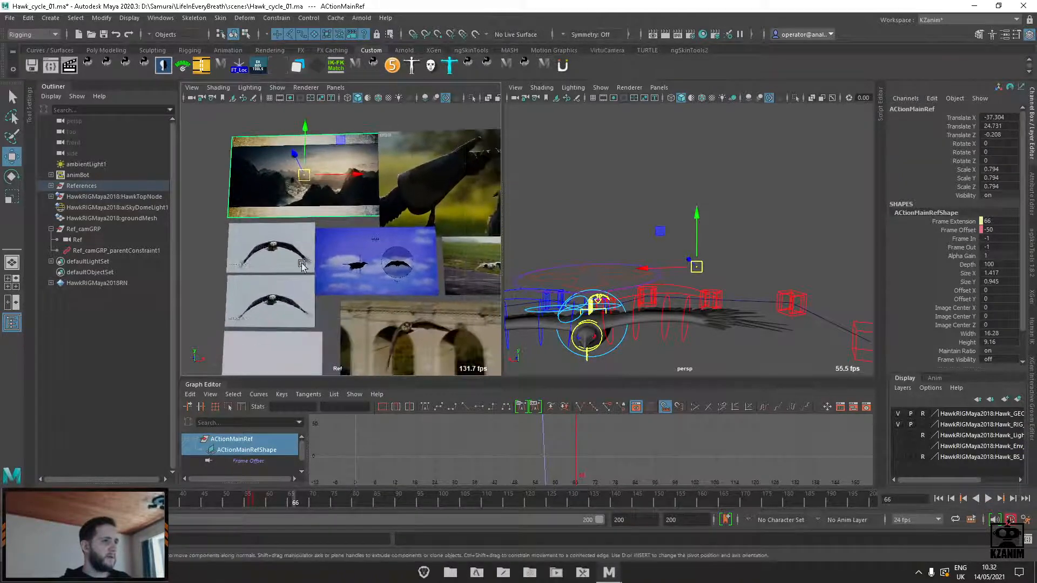
{"action": "left_click_drag", "start_coordinate": [301, 264], "coordinate": [310, 300], "text": "alt"}
{"action": "middle_click_drag", "start_coordinate": [310, 300], "coordinate": [357, 294], "text": "alt"}
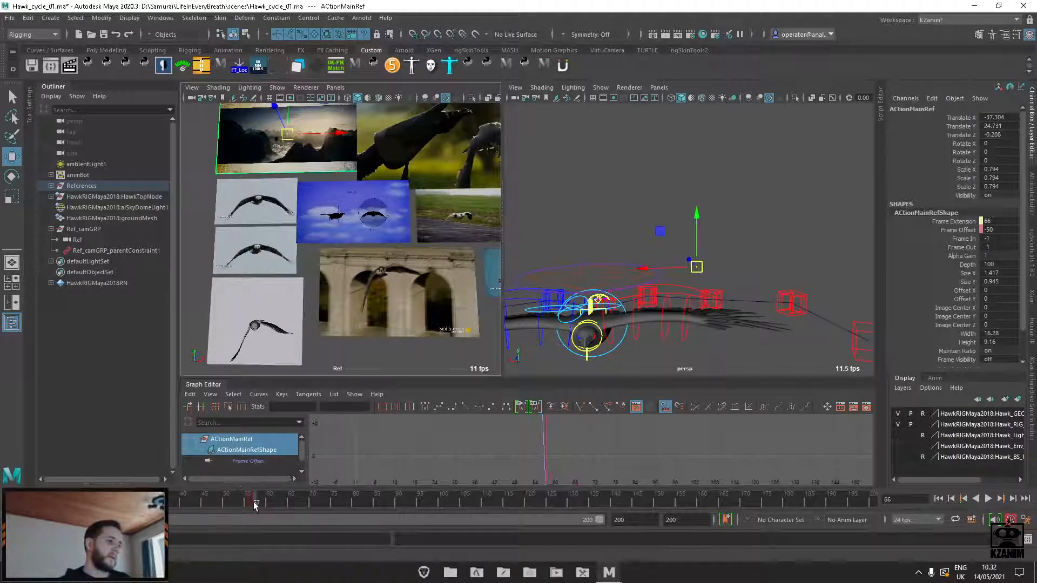
{"action": "left_click_drag", "start_coordinate": [255, 505], "coordinate": [278, 504]}
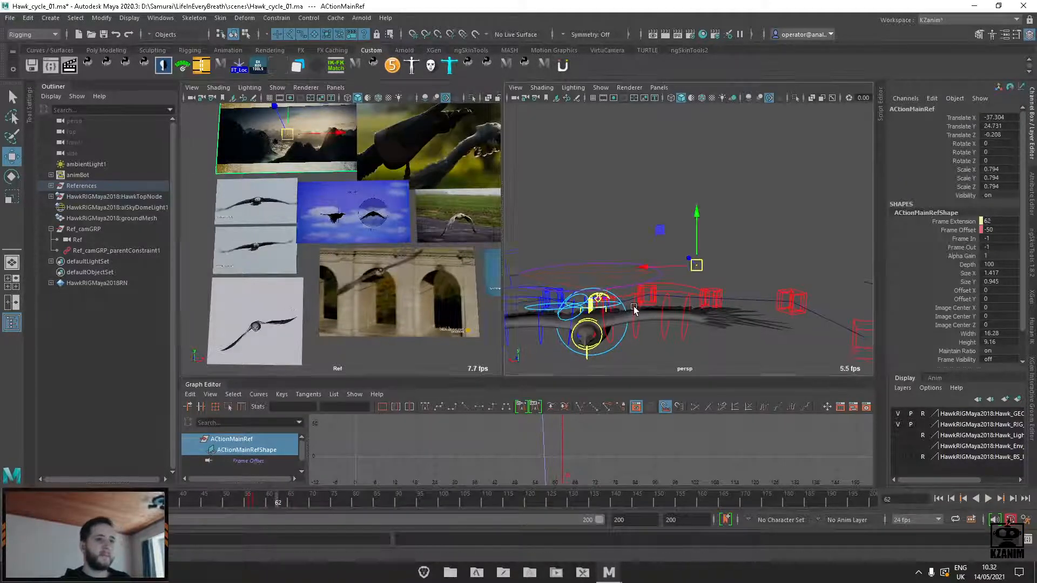
Examine the hawk from the front in the persp view, checking its Main_Trans_ctrl and clearing the selection
{"action": "left_click_drag", "start_coordinate": [635, 310], "coordinate": [663, 218], "text": "alt"}
{"action": "right_click_drag", "start_coordinate": [663, 218], "coordinate": [671, 313], "text": "alt"}
{"action": "left_click_drag", "start_coordinate": [656, 273], "coordinate": [675, 283], "text": "alt"}
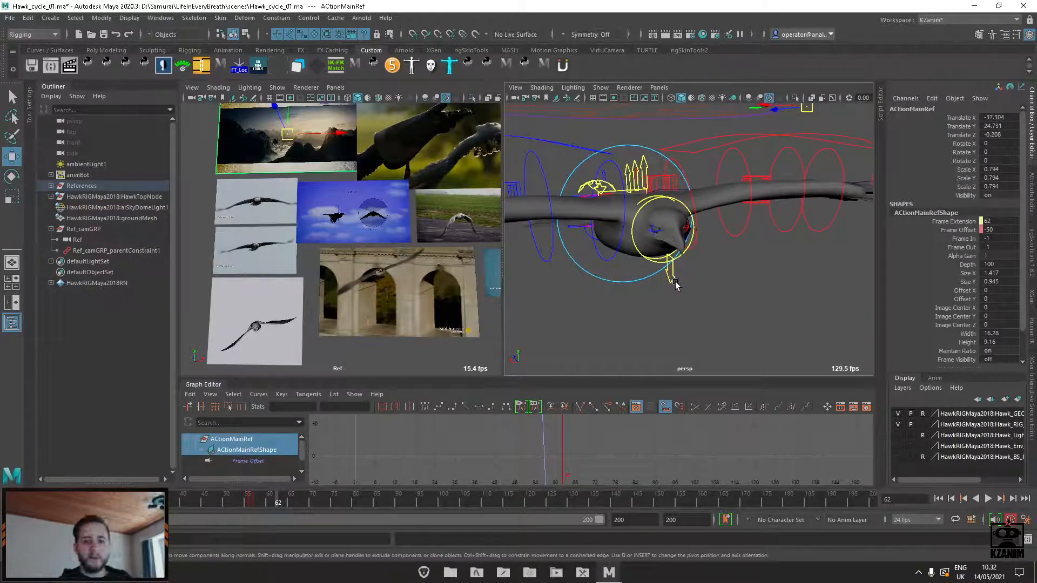
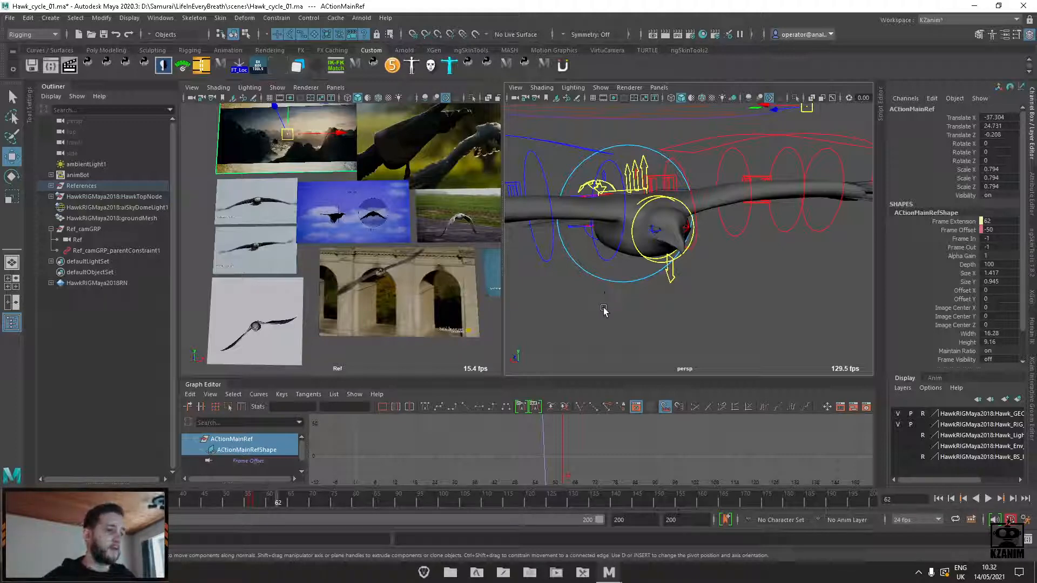
{"action": "left_click_drag", "start_coordinate": [710, 313], "coordinate": [676, 263], "text": "alt"}
{"action": "left_click_drag", "start_coordinate": [747, 234], "coordinate": [747, 285], "text": "alt"}
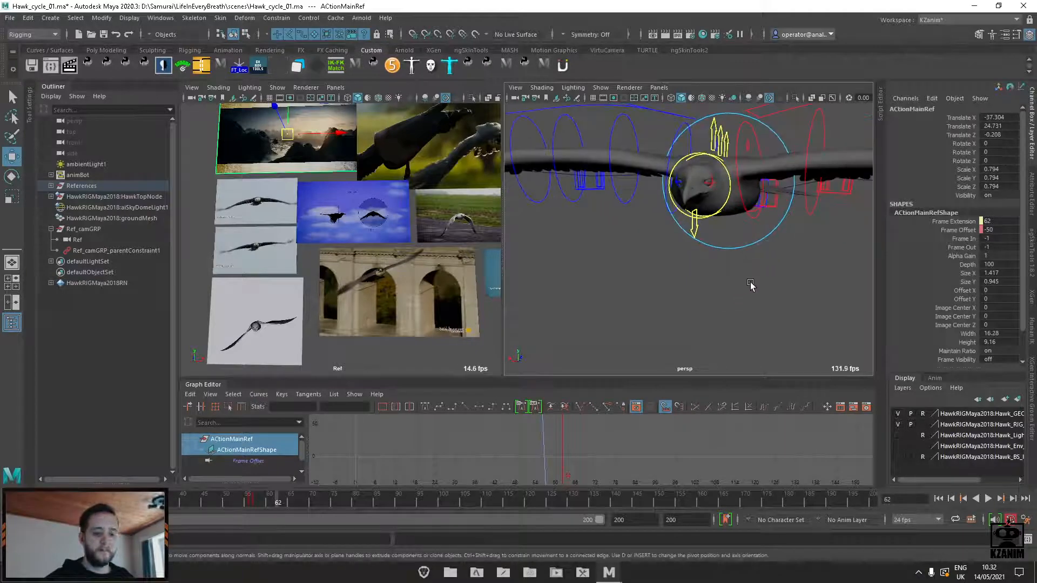
{"action": "left_click", "coordinate": [753, 248]}
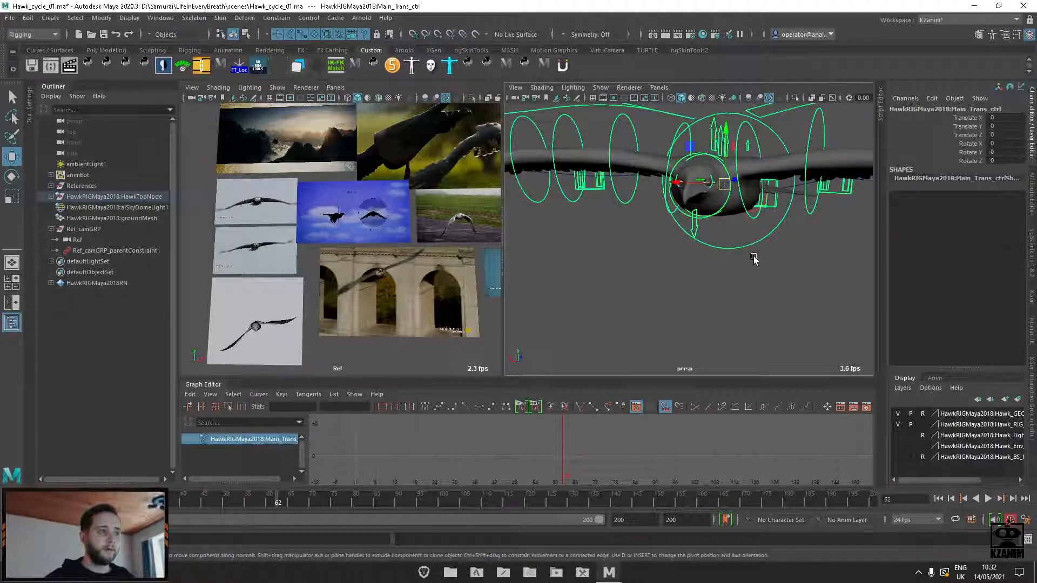
{"action": "left_click_drag", "start_coordinate": [743, 250], "coordinate": [760, 280], "text": "alt"}
{"action": "left_click_drag", "start_coordinate": [695, 292], "coordinate": [743, 290], "text": "alt"}
{"action": "left_click", "coordinate": [743, 289]}
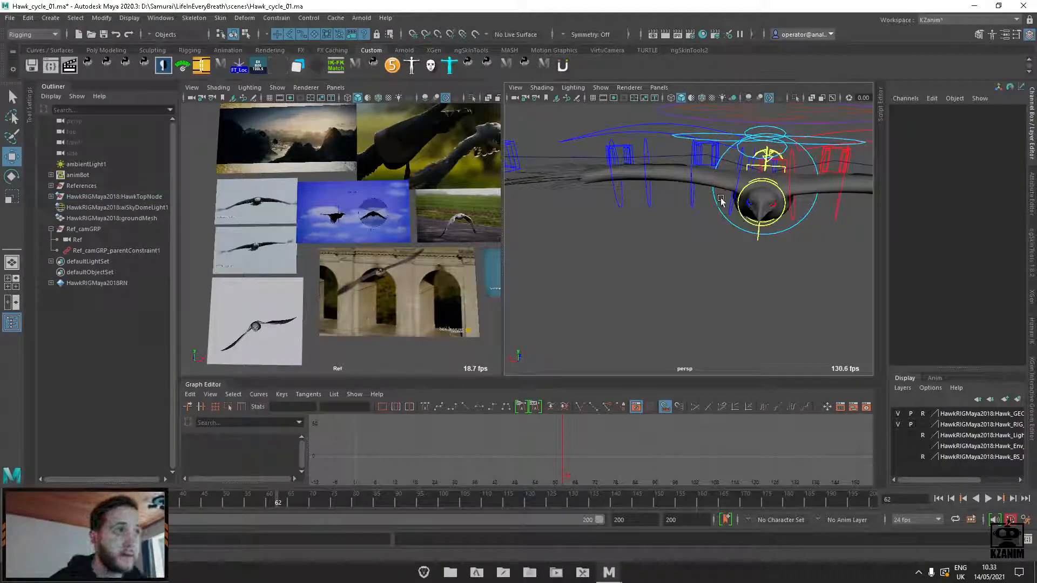
Maximise the persp view and examine the whole hawk rig from the front and below
{"action": "key", "text": "space"}
{"action": "scroll", "coordinate": [704, 219], "scroll_direction": "down", "scroll_amount": 8}
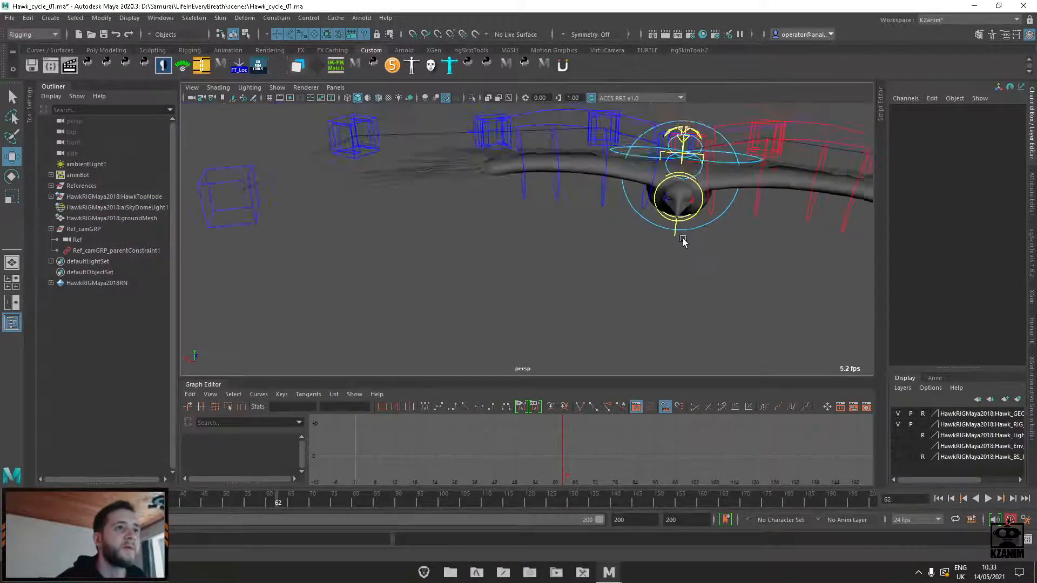
{"action": "left_click_drag", "start_coordinate": [695, 294], "coordinate": [696, 273], "text": "alt"}
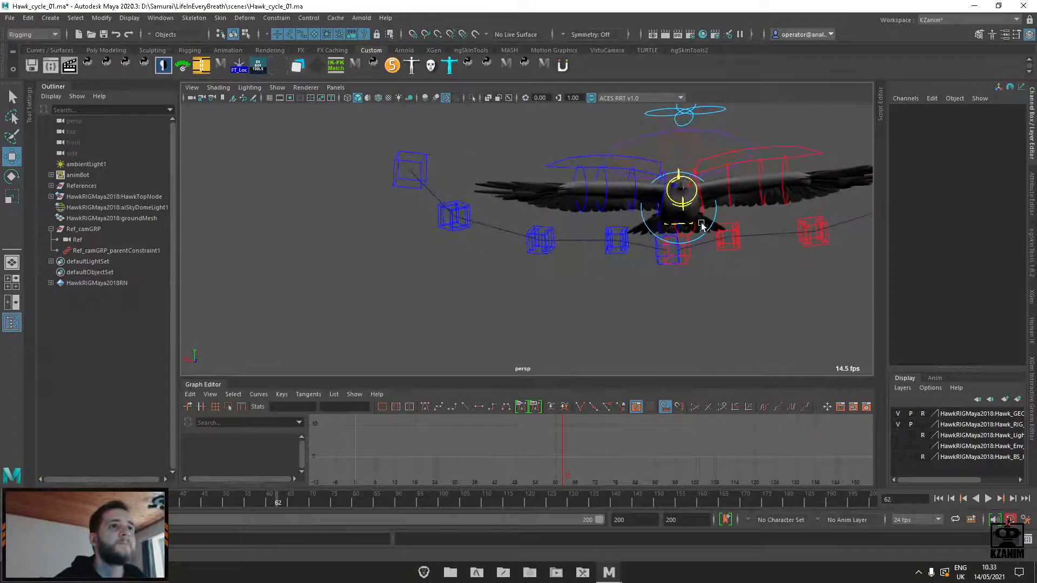
Test rotating the hawk's Neck_01_ctrl in a side view and undo the rotation
{"action": "left_click", "coordinate": [597, 241]}
{"action": "key", "text": "f"}
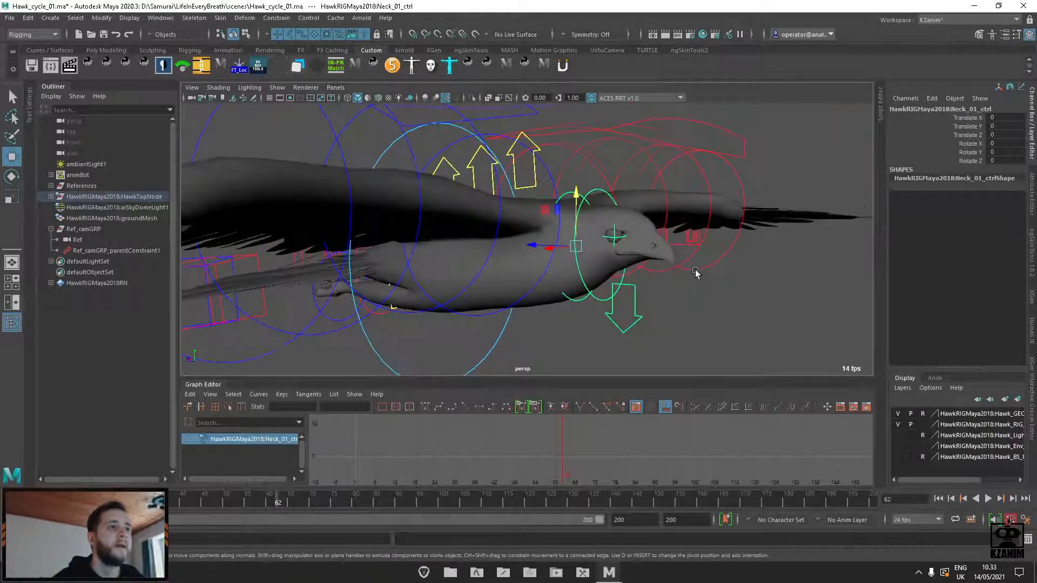
{"action": "key", "text": "e"}
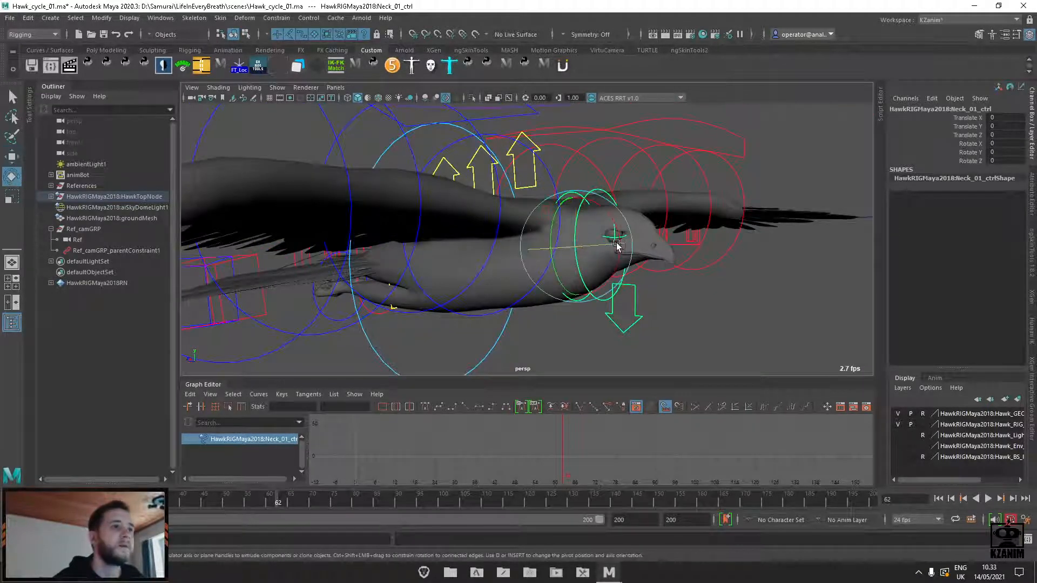
{"action": "left_click_drag", "start_coordinate": [614, 234], "coordinate": [608, 285]}
{"action": "key", "text": "ctrl+z"}
{"action": "key", "text": "ctrl+z"}
{"action": "left_click", "coordinate": [685, 294]}
Test rotating the hawk's Head_ctrl from the front and undo the rotation
{"action": "left_click", "coordinate": [586, 201]}
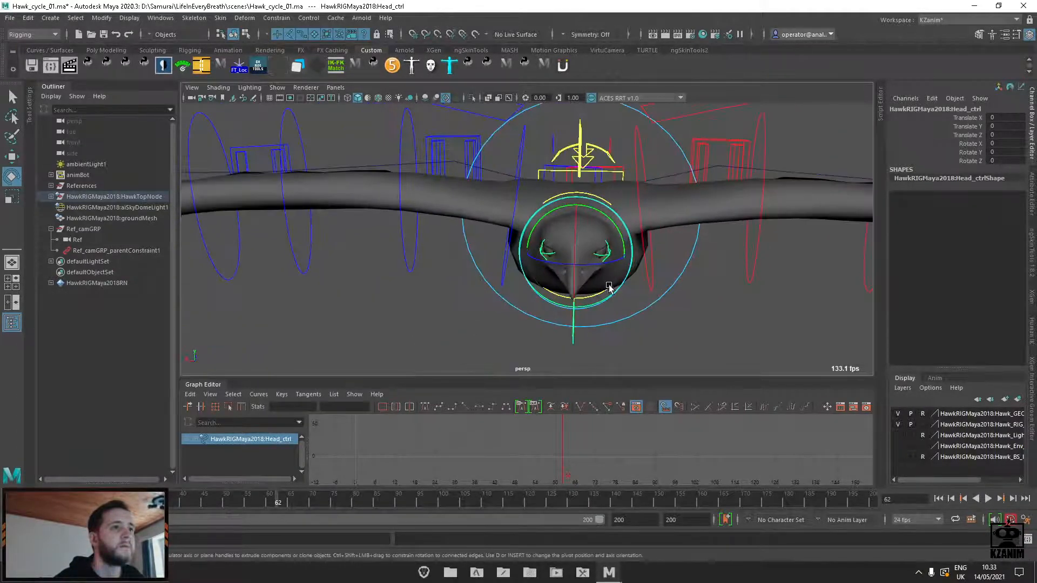
{"action": "left_click_drag", "start_coordinate": [604, 292], "coordinate": [615, 270]}
{"action": "key", "text": "ctrl+z"}
{"action": "key", "text": "ctrl+z"}
{"action": "left_click_drag", "start_coordinate": [620, 345], "coordinate": [661, 329], "text": "alt"}
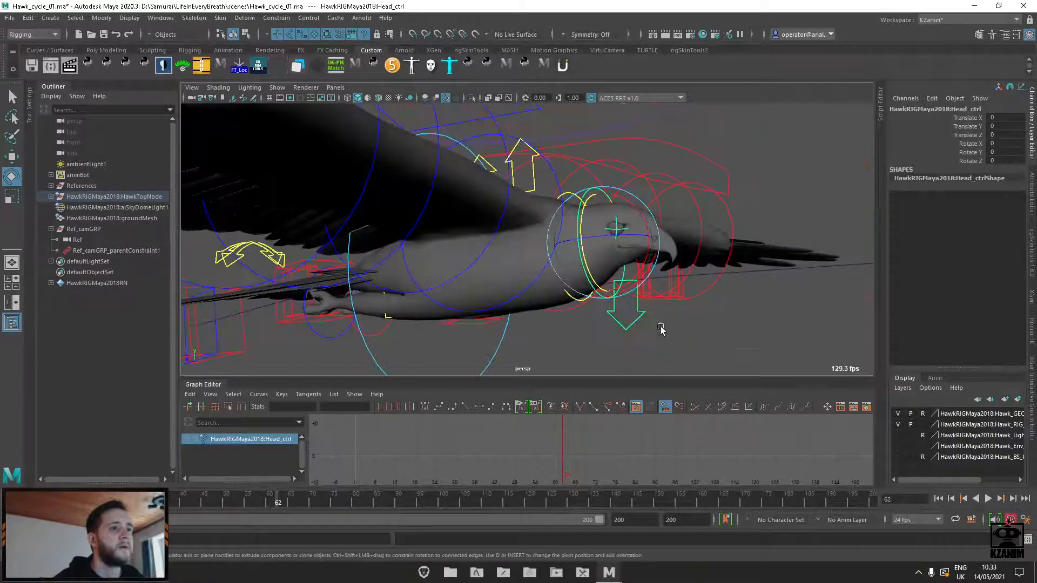
Test opening the beak by rotating Jaw_ctrl in X, undo the rotation and deselect the control
{"action": "left_click", "coordinate": [664, 274]}
{"action": "left_click_drag", "start_coordinate": [652, 287], "coordinate": [668, 282]}
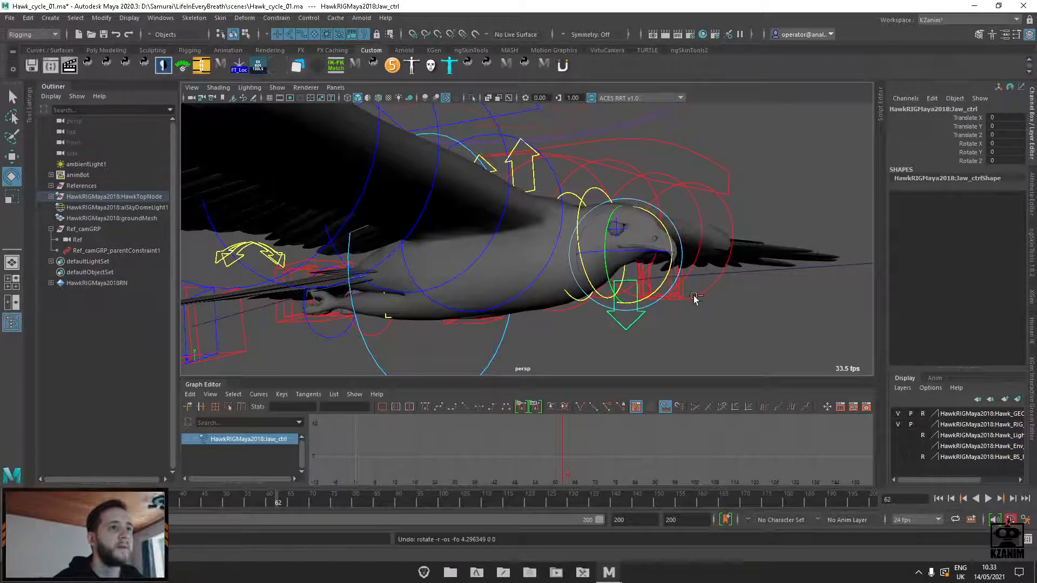
{"action": "left_click_drag", "start_coordinate": [727, 305], "coordinate": [624, 285], "text": "alt"}
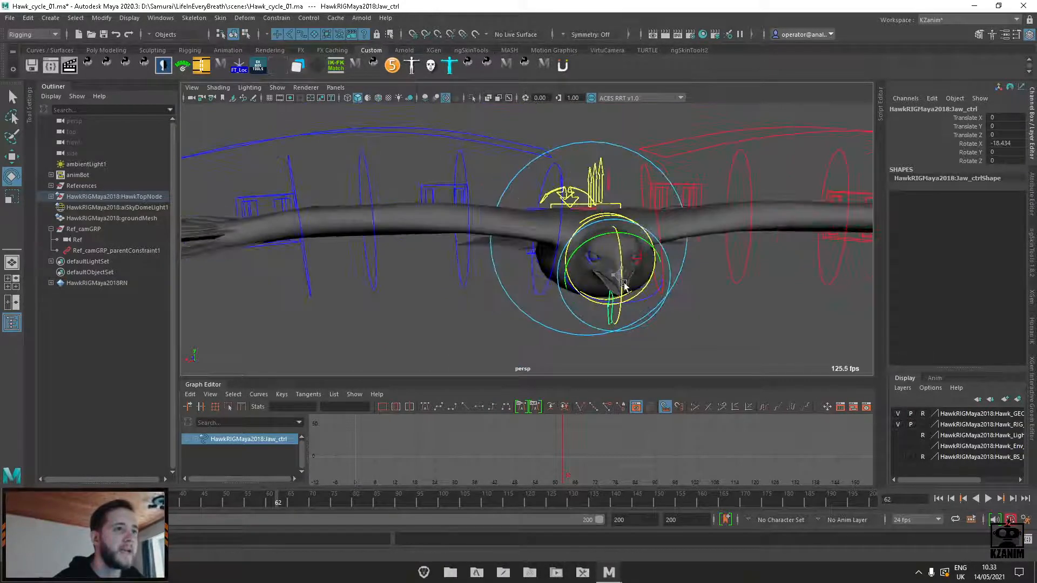
{"action": "key", "text": "ctrl+z"}
{"action": "left_click_drag", "start_coordinate": [461, 281], "coordinate": [436, 309], "text": "alt"}
{"action": "left_click", "coordinate": [435, 309]}
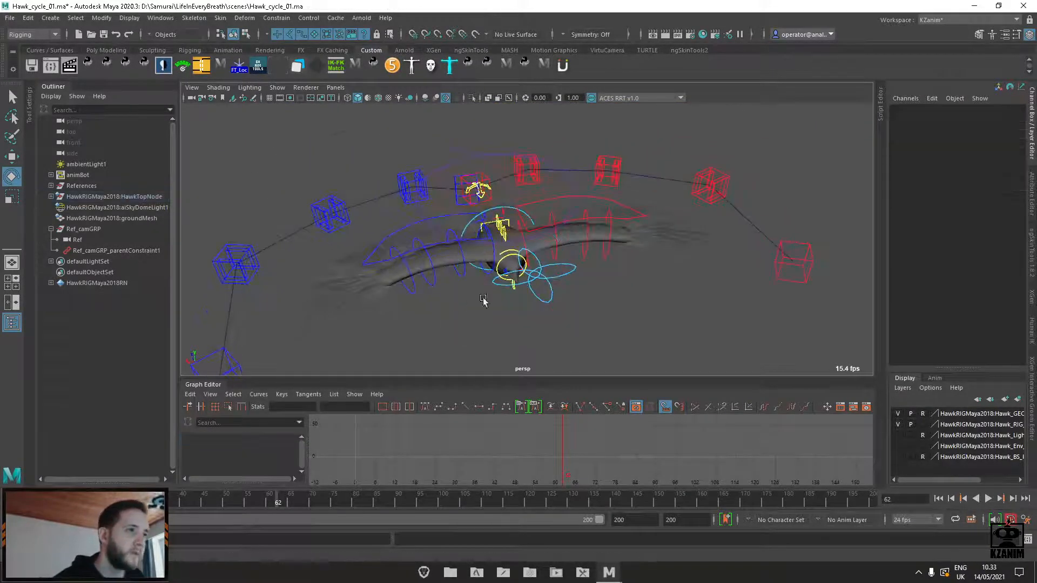
Frame the hawk's head from the side, test the Neck_01_ctrl rotation again and undo it
{"action": "scroll", "coordinate": [484, 301], "scroll_direction": "up", "scroll_amount": 4}
{"action": "middle_click_drag", "start_coordinate": [484, 300], "coordinate": [518, 262], "text": "alt"}
{"action": "left_click_drag", "start_coordinate": [519, 261], "coordinate": [516, 234], "text": "alt"}
{"action": "scroll", "coordinate": [516, 234], "scroll_direction": "up", "scroll_amount": 5}
{"action": "middle_click_drag", "start_coordinate": [516, 234], "coordinate": [499, 281], "text": "alt"}
{"action": "left_click_drag", "start_coordinate": [499, 281], "coordinate": [531, 293], "text": "alt"}
{"action": "left_click", "coordinate": [500, 260]}
{"action": "key", "text": "ctrl+z"}
{"action": "key", "text": "ctrl+z"}
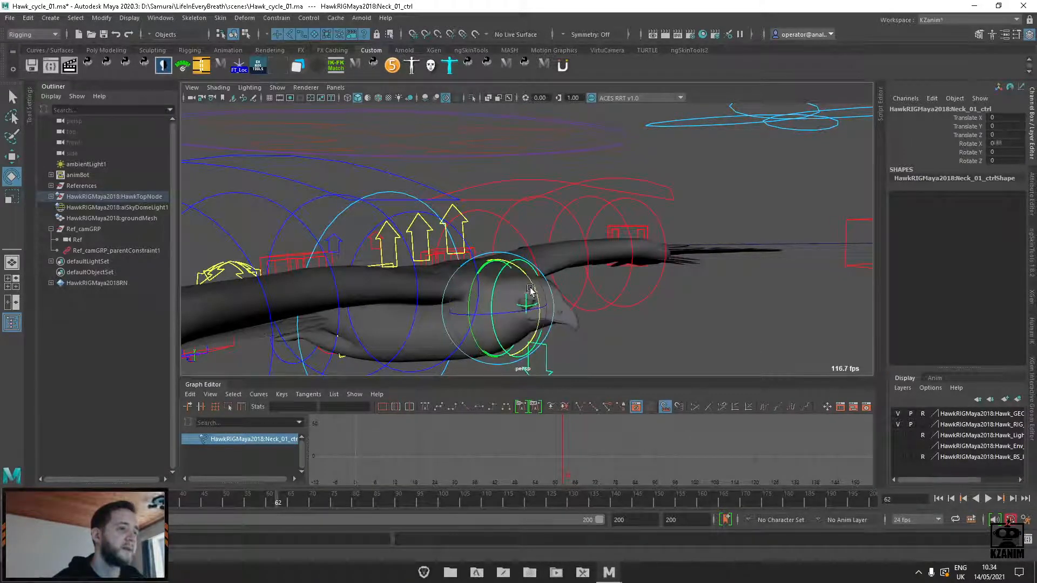
{"action": "key", "text": "ctrl+z"}
Test rotating Tail_ctrl_01 at the base of the hawk's tail and undo the rotation
{"action": "left_click_drag", "start_coordinate": [650, 311], "coordinate": [573, 304], "text": "alt"}
{"action": "left_click", "coordinate": [613, 331]}
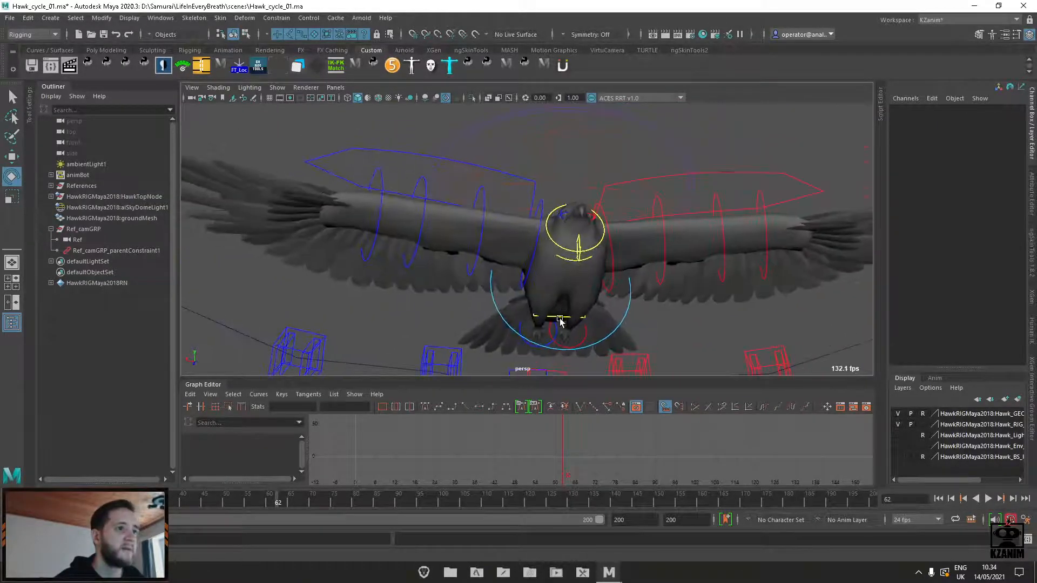
{"action": "left_click", "coordinate": [560, 320]}
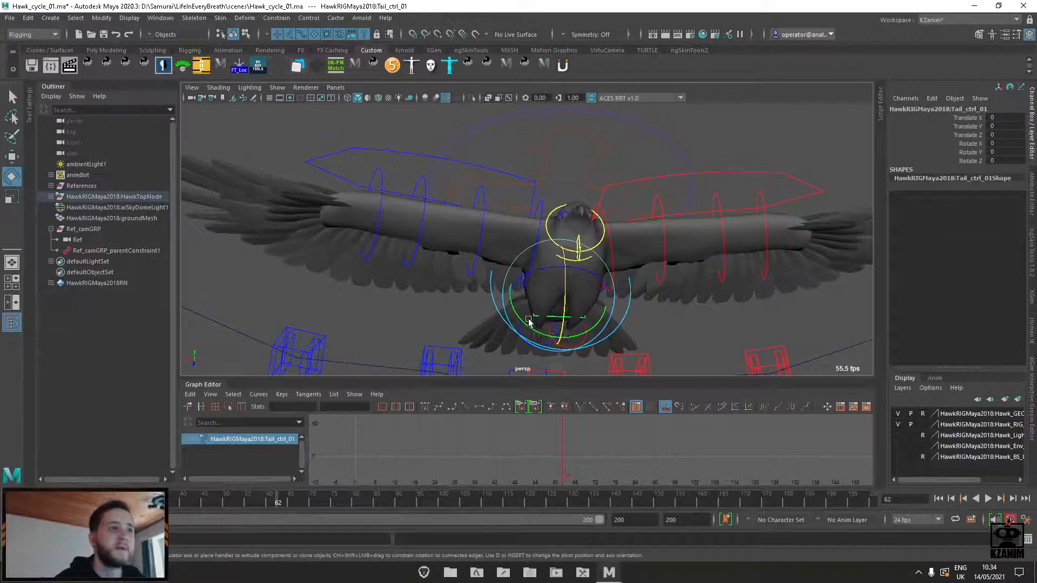
{"action": "left_click_drag", "start_coordinate": [556, 328], "coordinate": [474, 248], "text": "alt"}
{"action": "key", "text": "ctrl+z"}
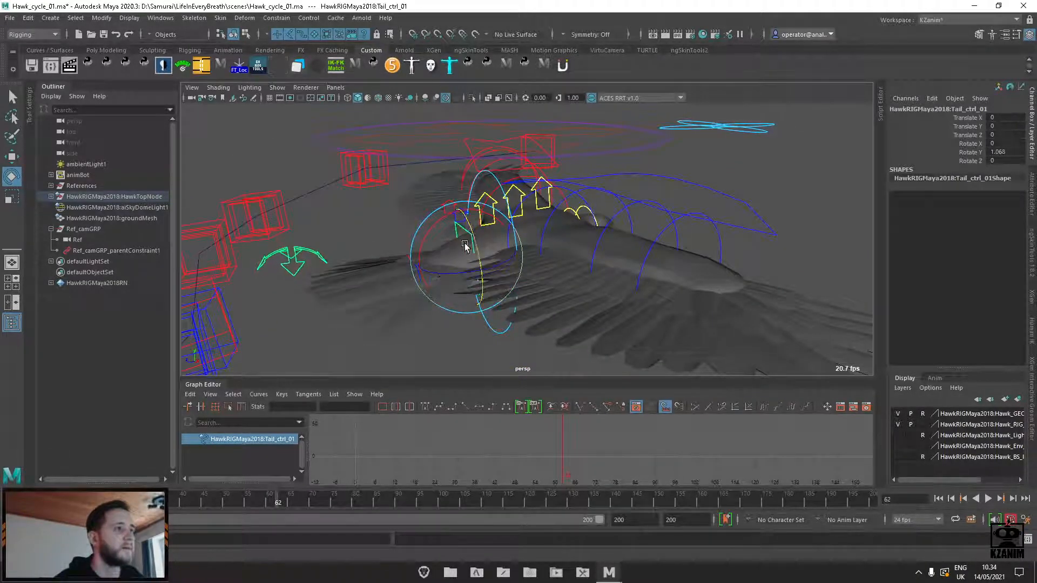
Select Tail_Ctl behind the hawk, test bending the tail feathers with Bend Up Dn and undo the change
{"action": "left_click", "coordinate": [289, 253]}
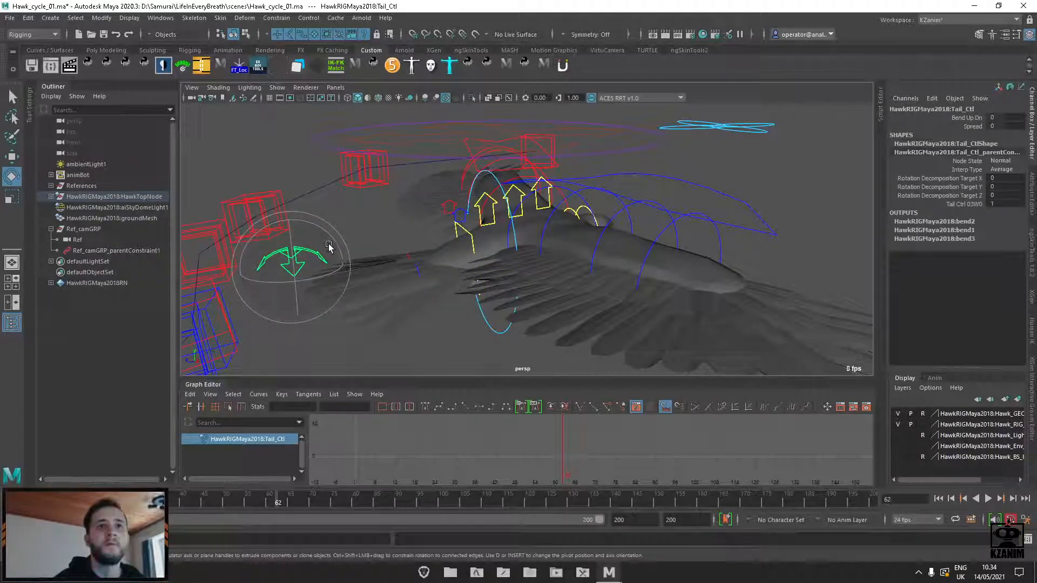
{"action": "left_click", "coordinate": [971, 118]}
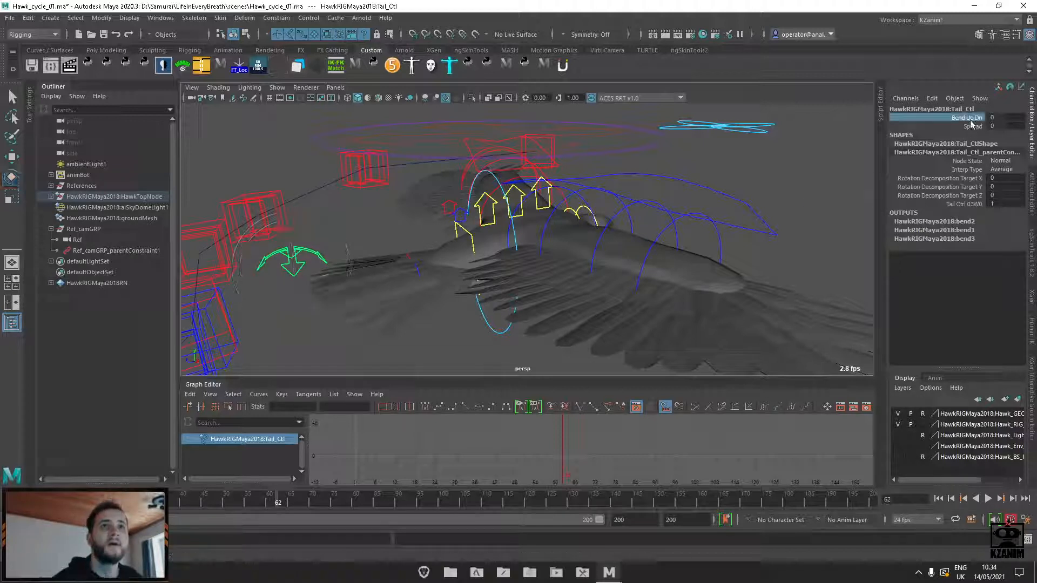
{"action": "left_click", "coordinate": [971, 126]}
{"action": "left_click", "coordinate": [976, 117]}
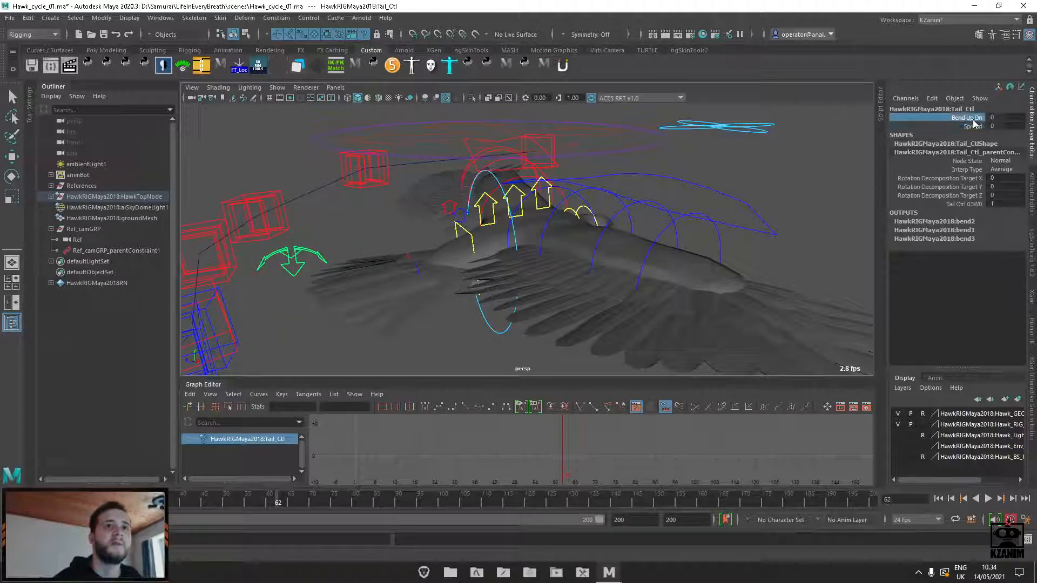
{"action": "middle_click_drag", "start_coordinate": [544, 215], "coordinate": [515, 204]}
{"action": "key", "text": "ctrl+z"}
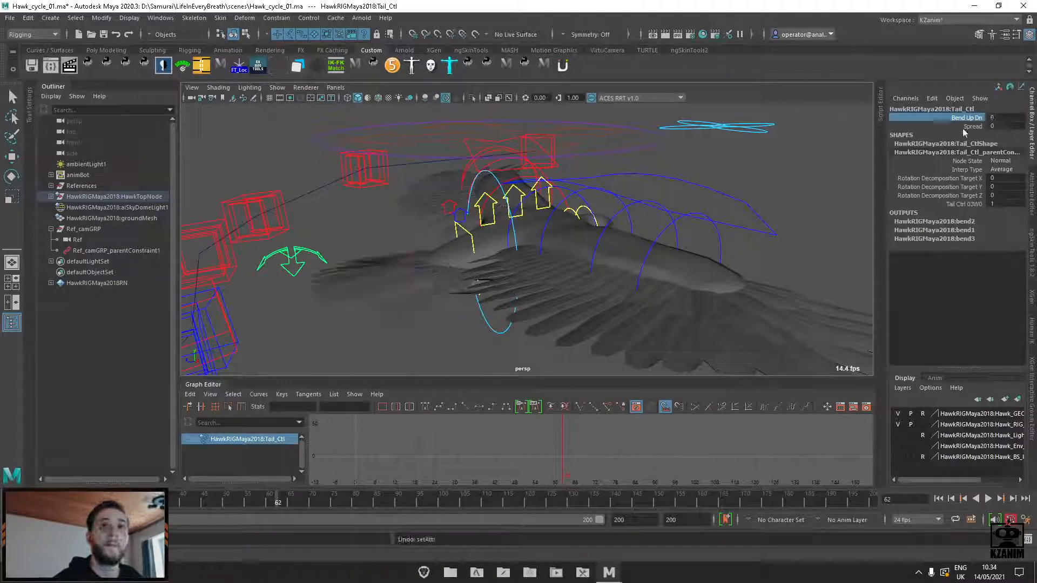
Test fanning the tail feathers with Tail_Ctl's Spread at 10 and undo the change
{"action": "left_click", "coordinate": [972, 125]}
{"action": "middle_click_drag", "start_coordinate": [627, 181], "coordinate": [669, 179]}
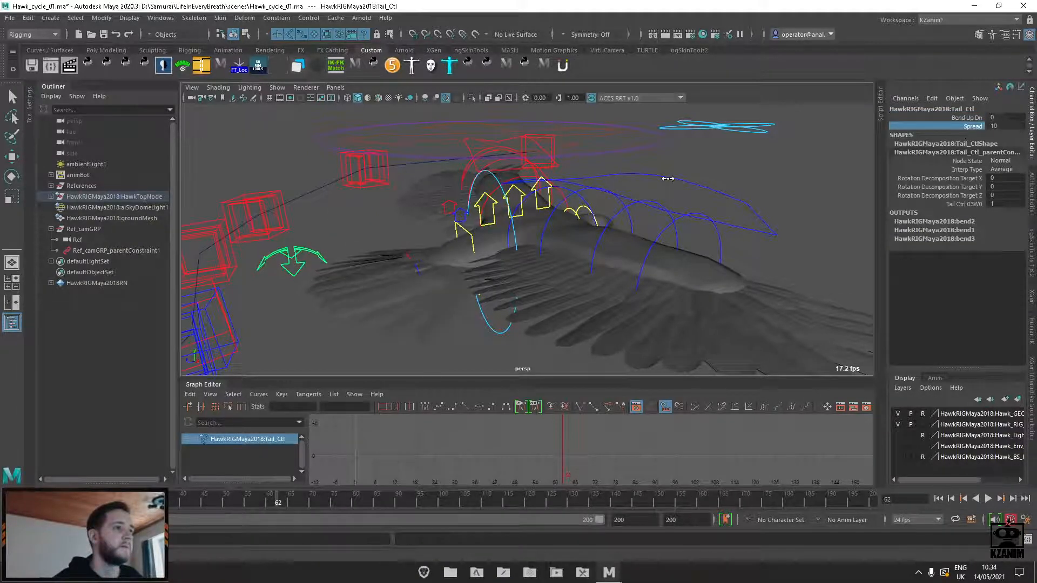
{"action": "right_click_drag", "start_coordinate": [609, 241], "coordinate": [513, 246], "text": "alt"}
{"action": "left_click_drag", "start_coordinate": [513, 246], "coordinate": [585, 297], "text": "alt"}
{"action": "key", "text": "ctrl+z"}
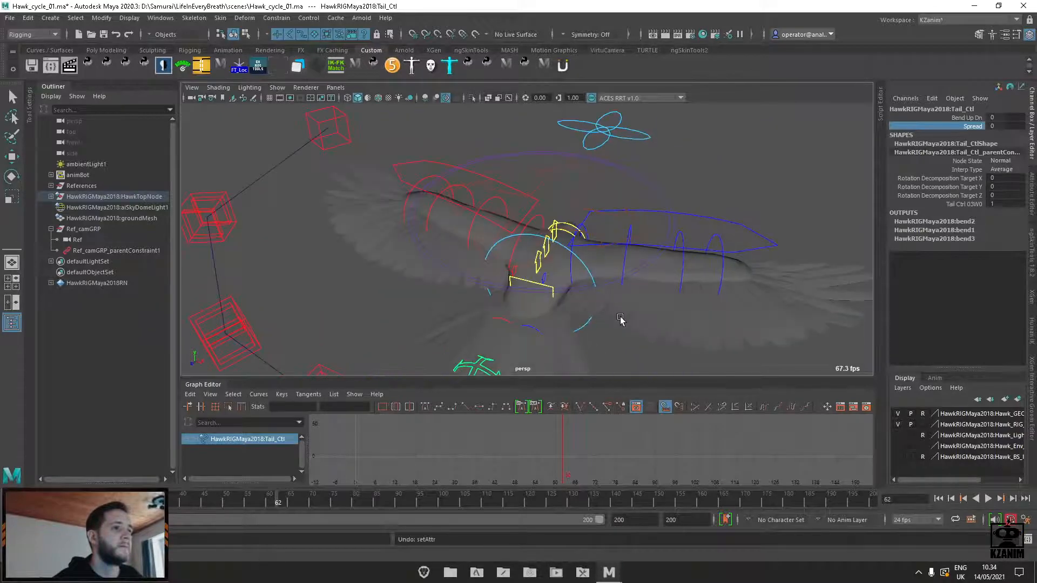
{"action": "middle_click_drag", "start_coordinate": [621, 322], "coordinate": [608, 244], "text": "alt"}
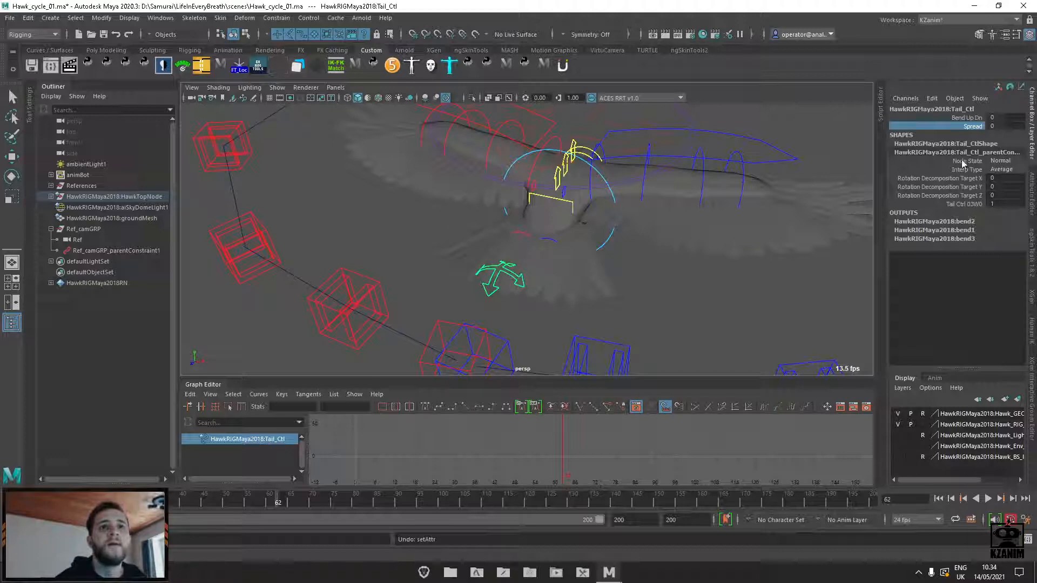
Test Tail_Ctl's Bend Up Dn again while viewing the tail from behind and above, restoring it to 0
{"action": "left_click", "coordinate": [967, 117]}
{"action": "middle_click_drag", "start_coordinate": [679, 217], "coordinate": [674, 219]}
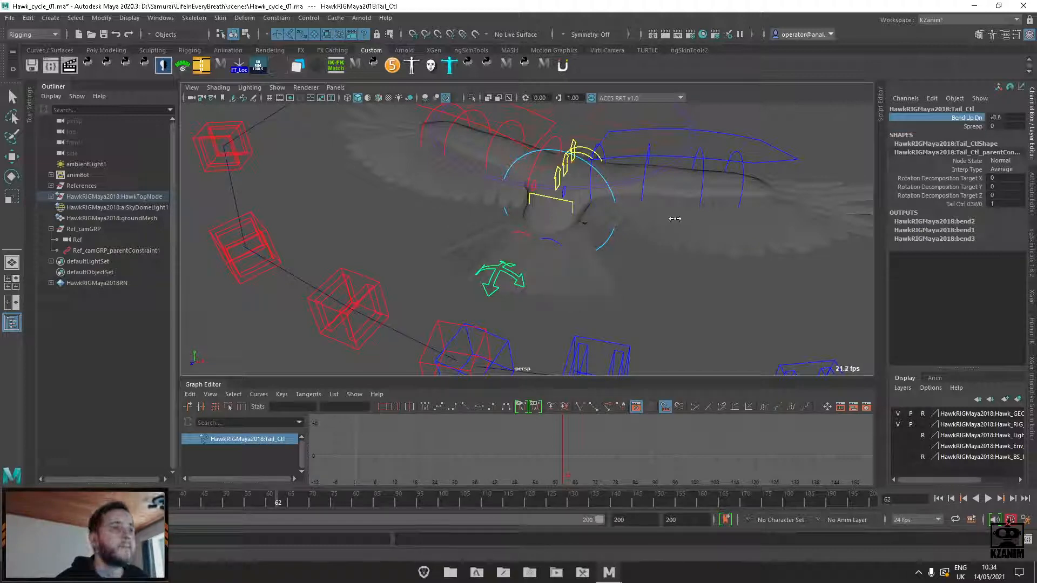
{"action": "left_click_drag", "start_coordinate": [689, 247], "coordinate": [585, 264], "text": "alt"}
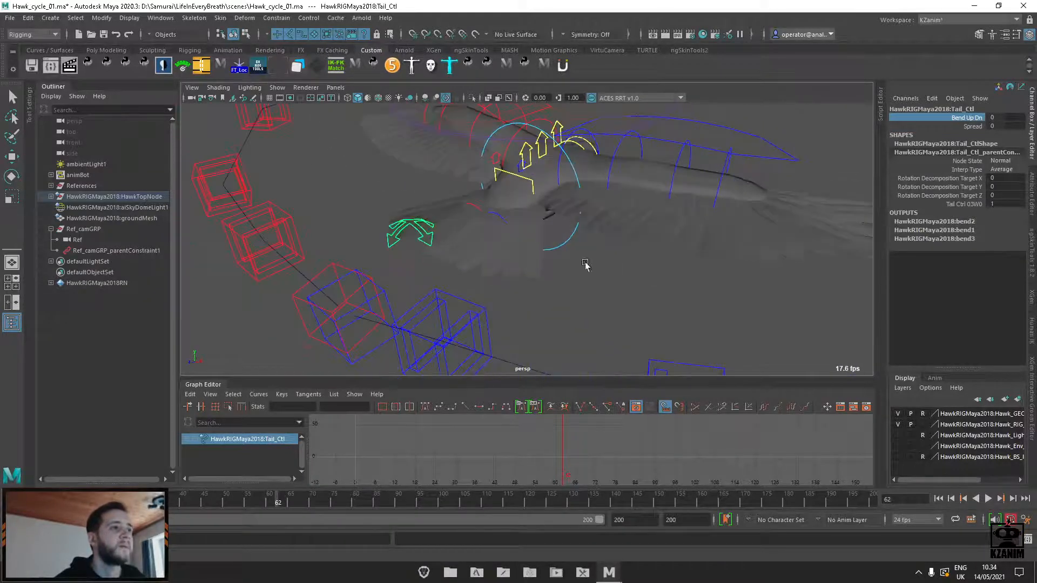
Try rotating and moving the right leg ankle IK control, undoing each change
{"action": "left_click", "coordinate": [498, 214]}
{"action": "key", "text": "e"}
{"action": "left_click_drag", "start_coordinate": [467, 214], "coordinate": [470, 216]}
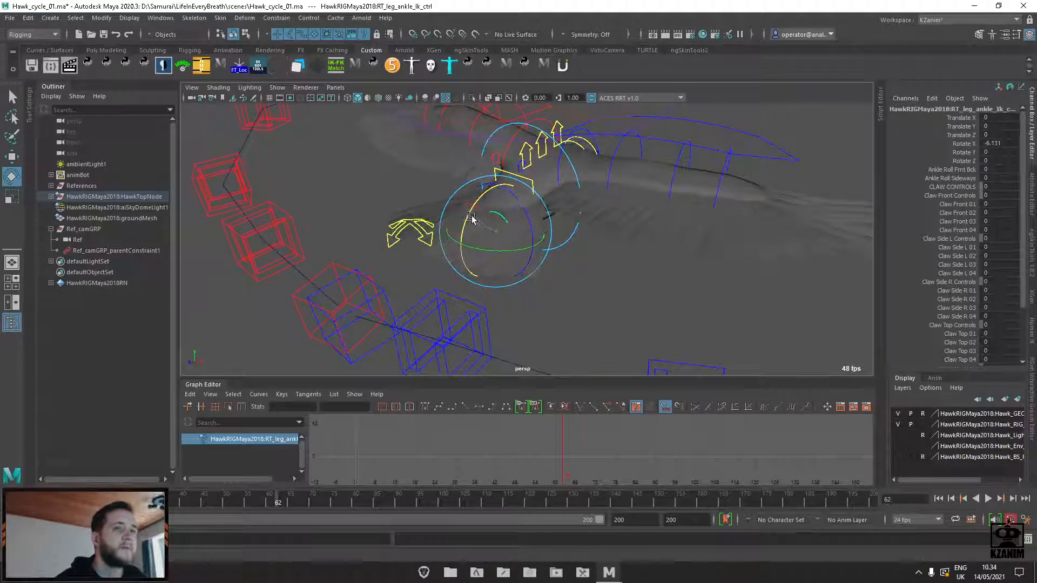
{"action": "key", "text": "ctrl+z"}
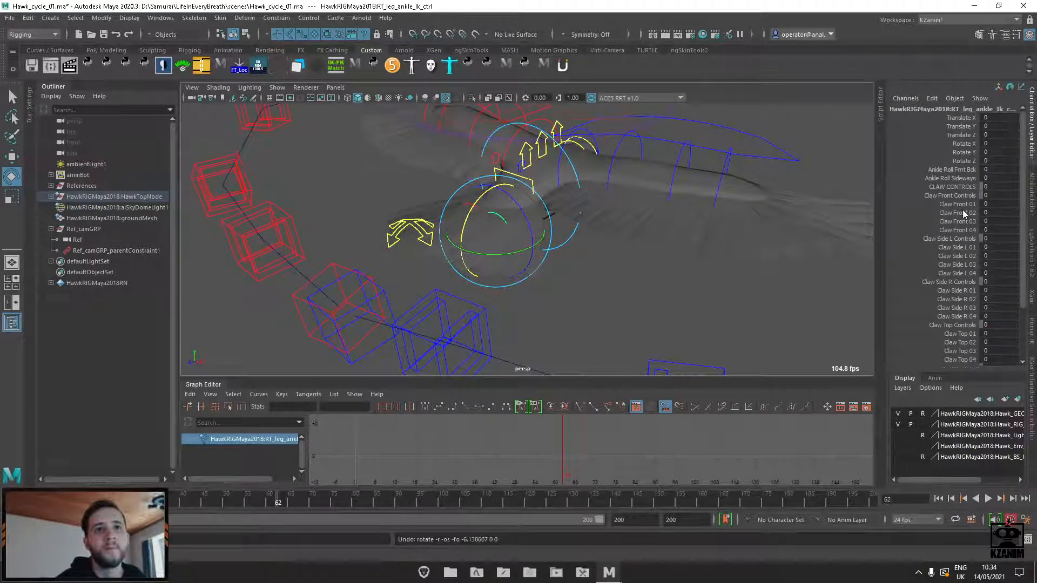
{"action": "left_click_drag", "start_coordinate": [777, 261], "coordinate": [494, 231], "text": "alt"}
{"action": "key", "text": "w"}
{"action": "left_click_drag", "start_coordinate": [435, 167], "coordinate": [436, 174]}
{"action": "key", "text": "ctrl+z"}
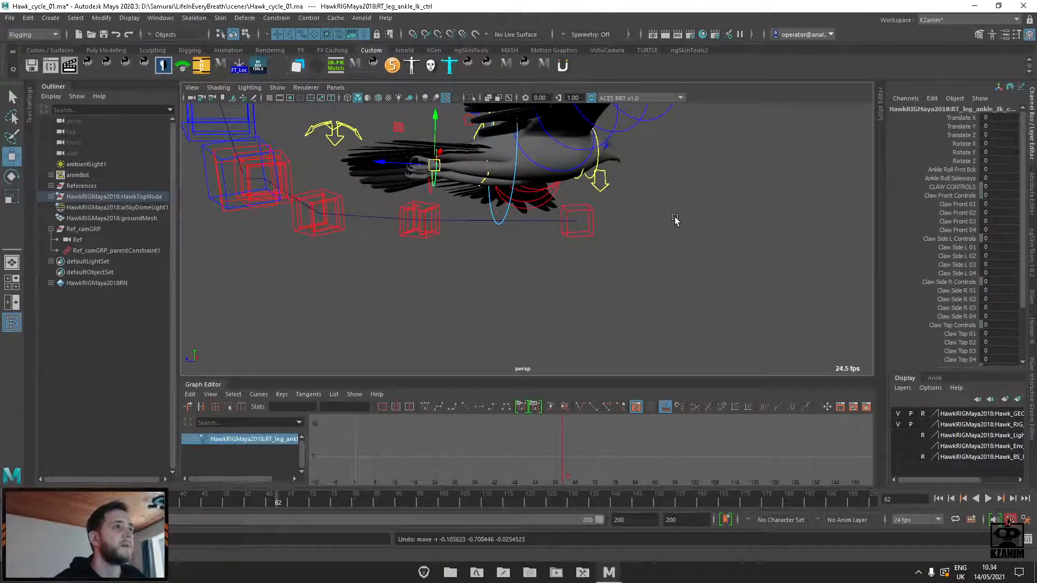
{"action": "left_click_drag", "start_coordinate": [676, 219], "coordinate": [646, 260], "text": "alt"}
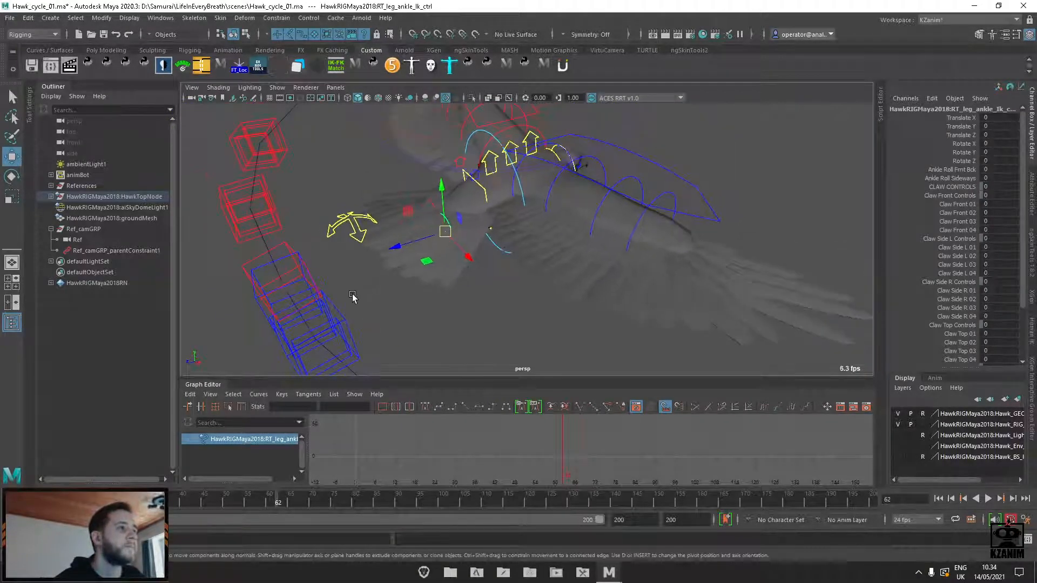
Try moving the right wing feather controls B and A, undoing each move
{"action": "left_click", "coordinate": [336, 306]}
{"action": "left_click_drag", "start_coordinate": [308, 306], "coordinate": [458, 240]}
{"action": "key", "text": "ctrl+z"}
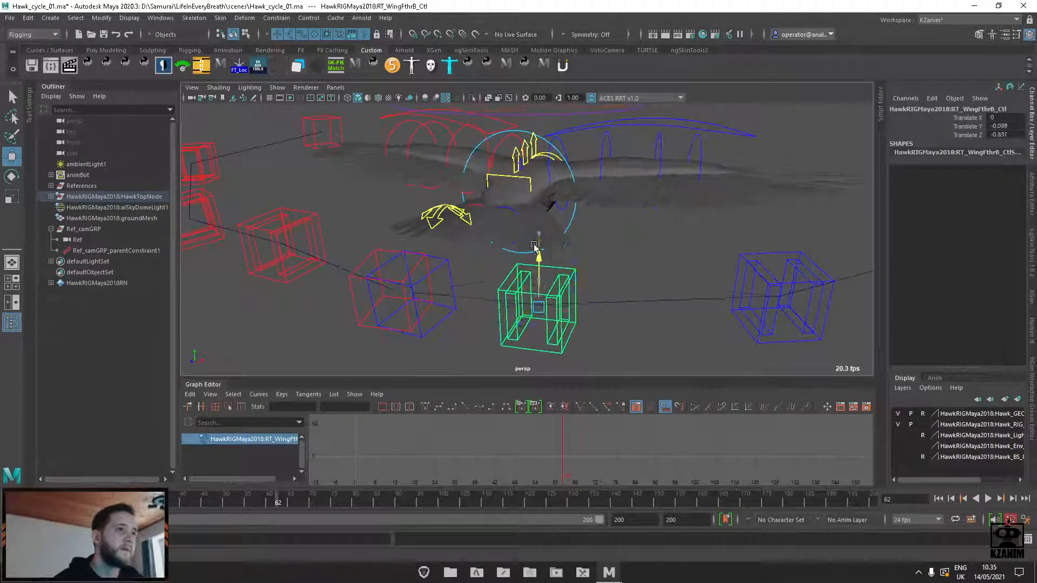
{"action": "left_click", "coordinate": [435, 271]}
{"action": "left_click_drag", "start_coordinate": [415, 278], "coordinate": [417, 255]}
{"action": "key", "text": "ctrl+z"}
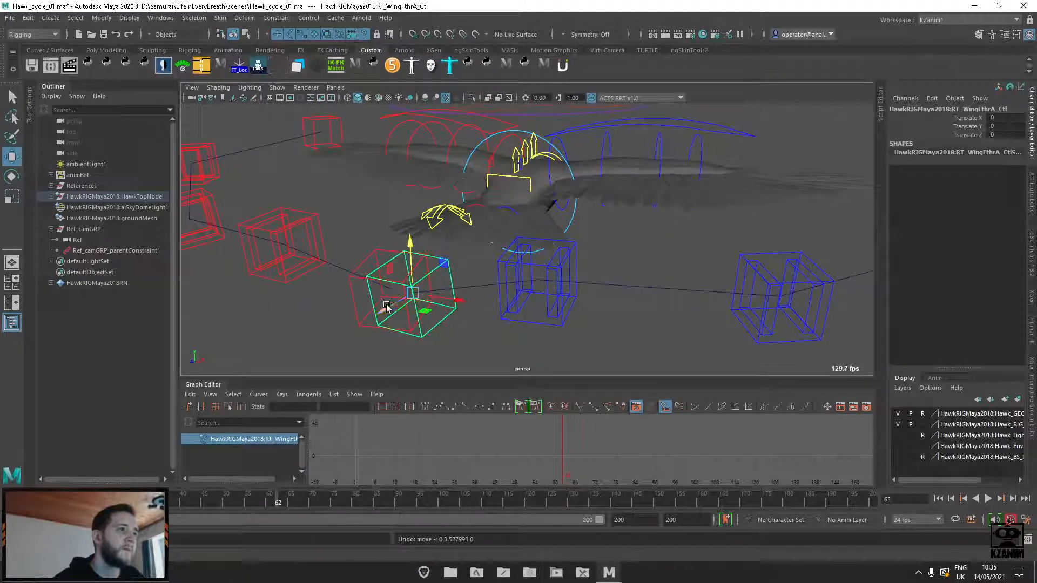
{"action": "left_click_drag", "start_coordinate": [387, 306], "coordinate": [656, 290]}
{"action": "key", "text": "ctrl+z"}
Select the right wing's feather spline curves together, from the innermost to the outermost segment, to inspect them
{"action": "left_click", "coordinate": [680, 315]}
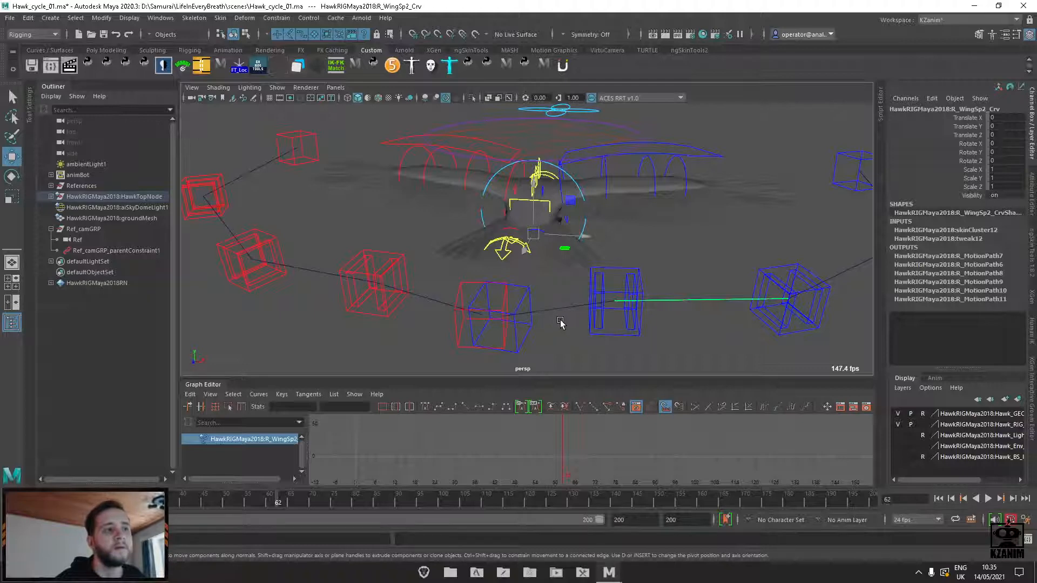
{"action": "left_click_drag", "start_coordinate": [559, 319], "coordinate": [554, 299], "text": "shift"}
{"action": "scroll", "coordinate": [692, 292], "scroll_direction": "down", "scroll_amount": 4}
{"action": "left_click_drag", "start_coordinate": [644, 301], "coordinate": [634, 330], "text": "alt"}
{"action": "left_click", "coordinate": [725, 323], "text": "shift"}
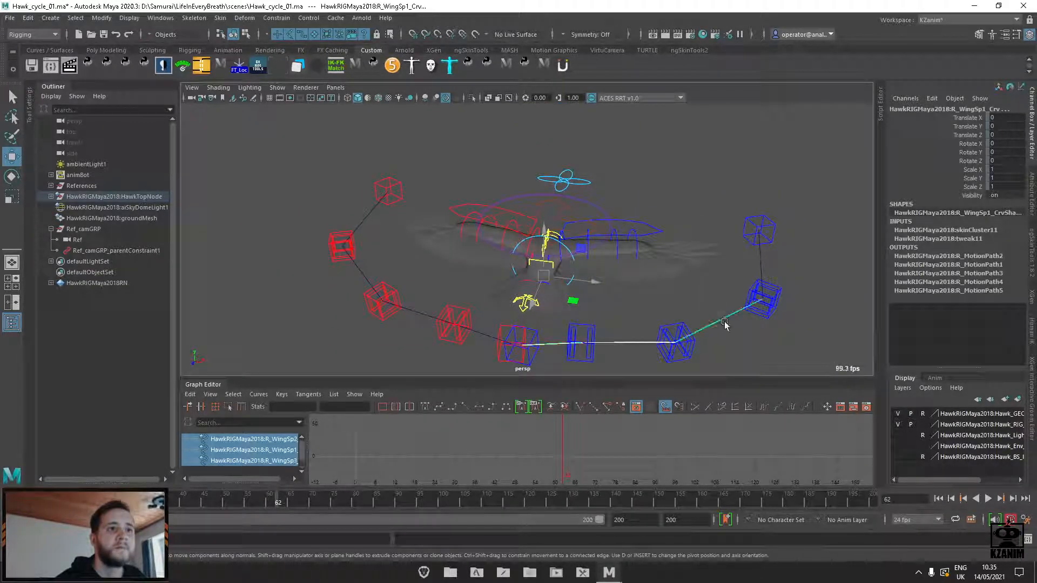
{"action": "left_click", "coordinate": [758, 263], "text": "shift"}
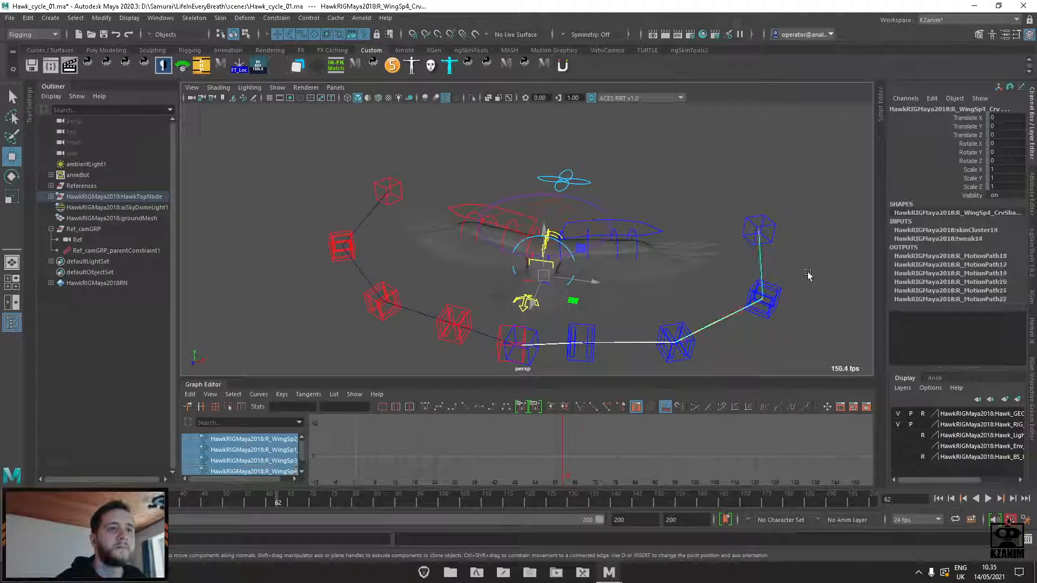
Select only the outermost right wing spline curve to inspect it, and clear the selection
{"action": "left_click", "coordinate": [799, 270]}
{"action": "left_click", "coordinate": [759, 270]}
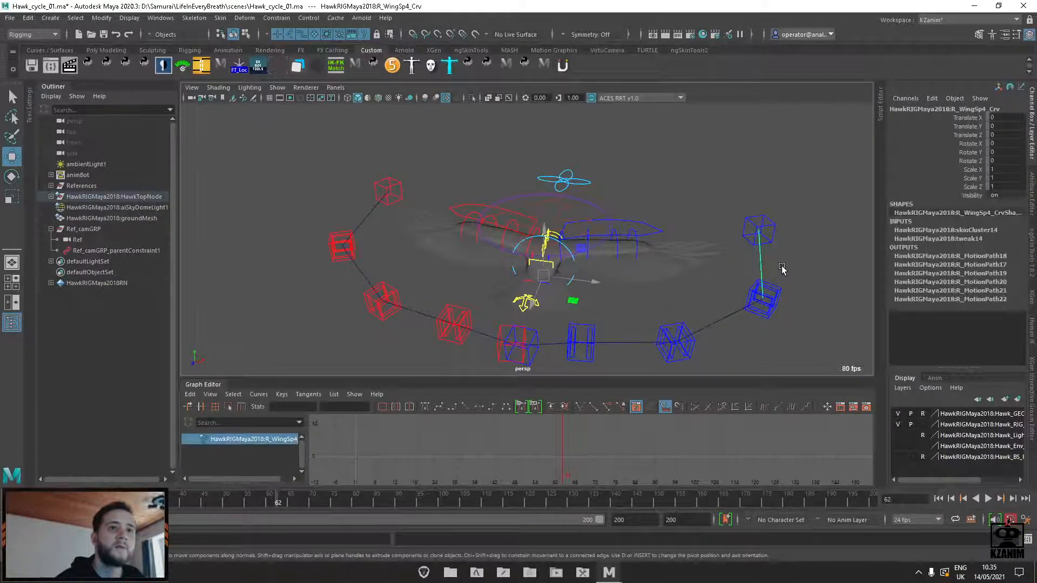
{"action": "left_click", "coordinate": [820, 251]}
{"action": "left_click", "coordinate": [759, 256]}
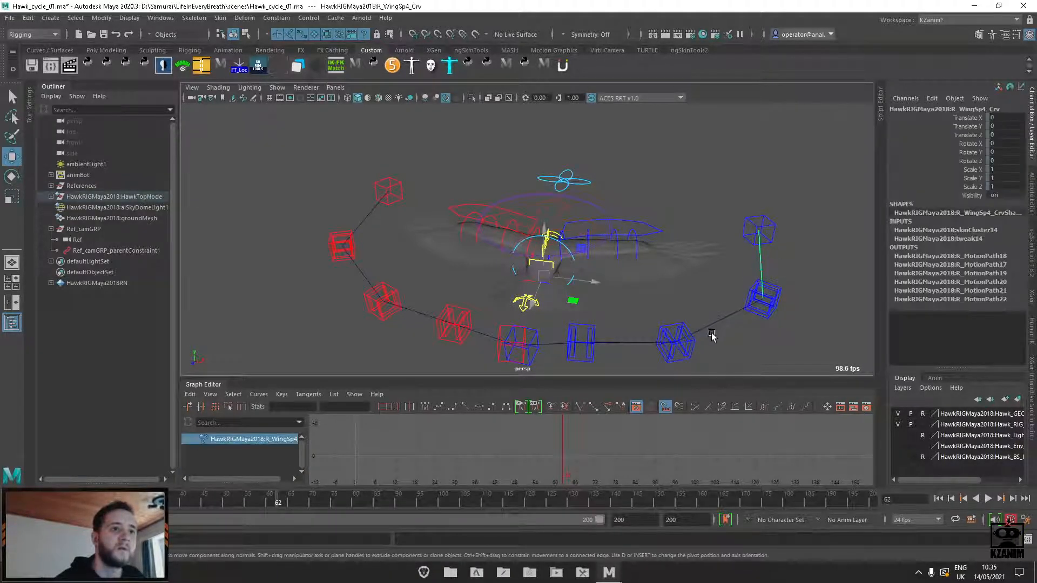
{"action": "left_click", "coordinate": [618, 328]}
{"action": "left_click_drag", "start_coordinate": [551, 292], "coordinate": [582, 275], "text": "alt"}
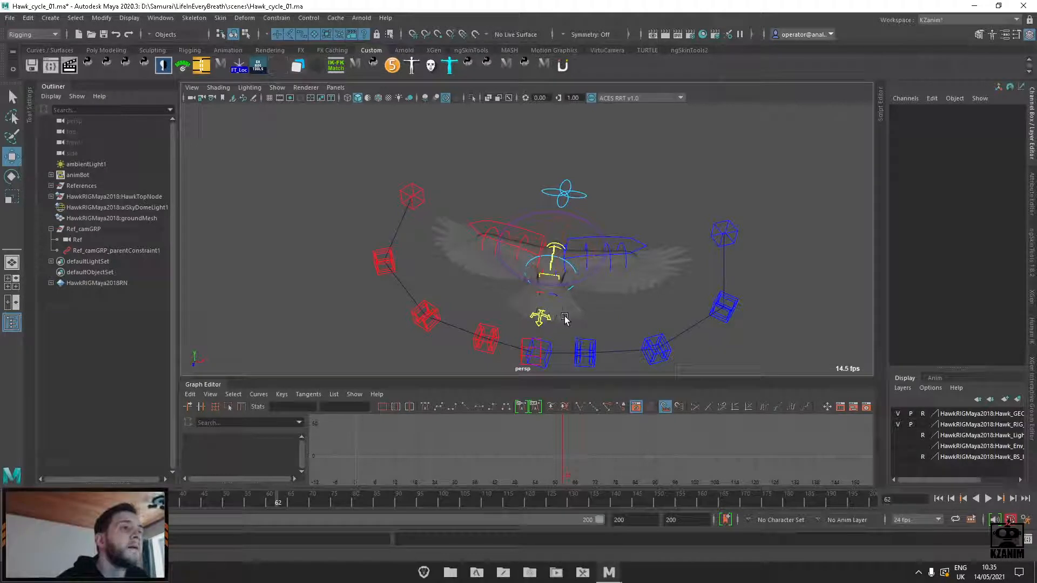
Try moving the left wing feather B control and undo the changes
{"action": "left_click", "coordinate": [428, 312]}
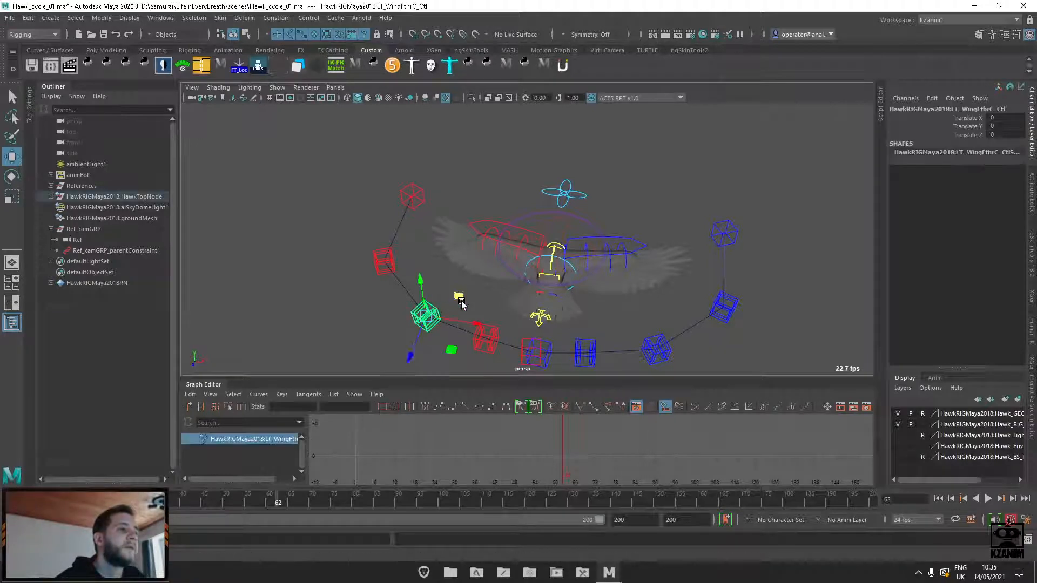
{"action": "scroll", "coordinate": [489, 312], "scroll_direction": "up", "scroll_amount": 3}
{"action": "left_click_drag", "start_coordinate": [481, 348], "coordinate": [519, 241], "text": "alt"}
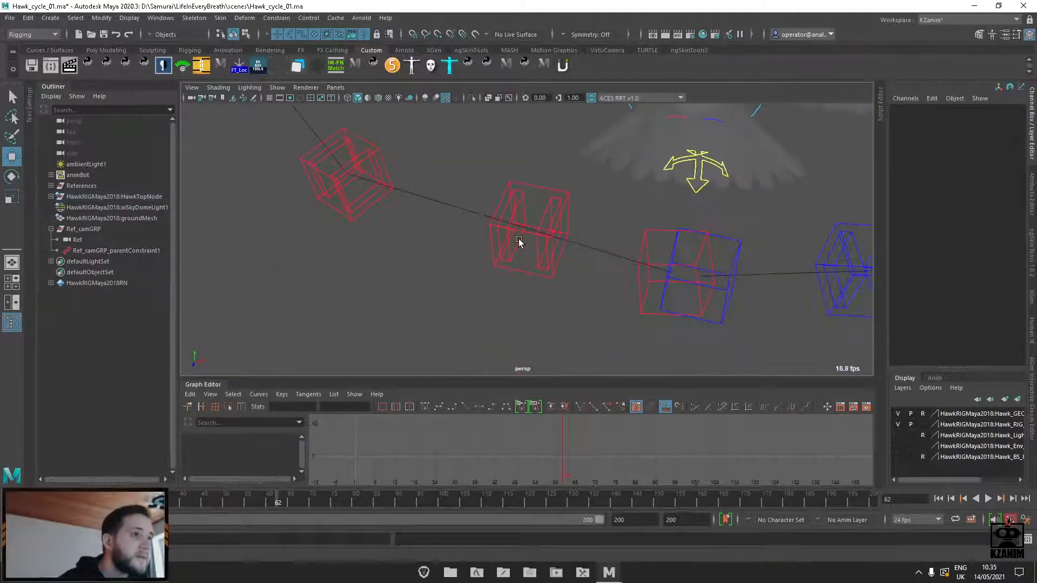
{"action": "left_click", "coordinate": [540, 190]}
{"action": "left_click_drag", "start_coordinate": [539, 113], "coordinate": [540, 222], "text": "alt"}
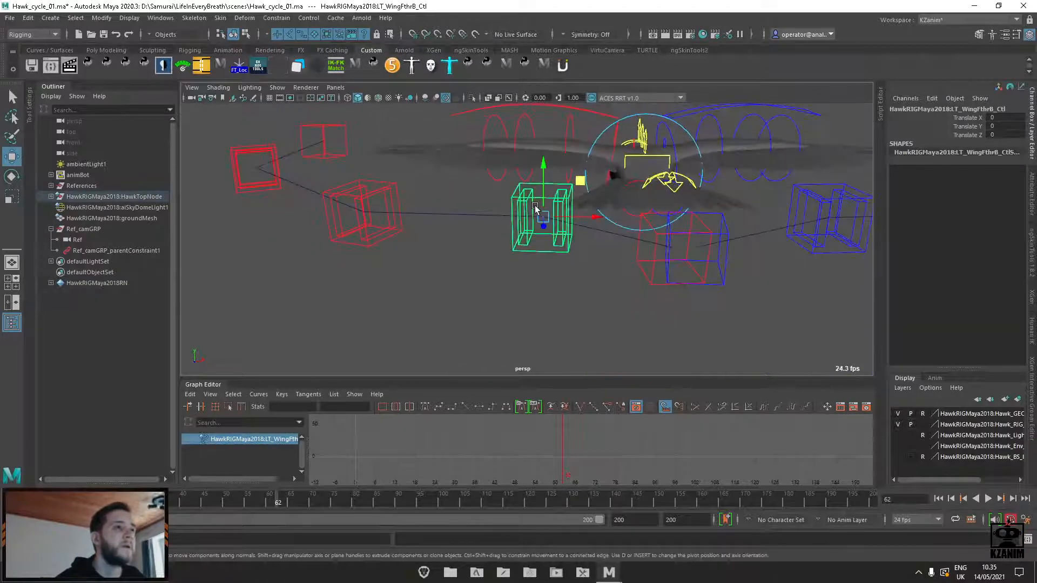
{"action": "left_click", "coordinate": [546, 273]}
{"action": "left_click", "coordinate": [529, 238]}
{"action": "left_click_drag", "start_coordinate": [546, 210], "coordinate": [623, 297]}
{"action": "left_click", "coordinate": [555, 226]}
{"action": "key", "text": "ctrl+z"}
{"action": "key", "text": "ctrl+z"}
{"action": "key", "text": "ctrl+z"}
Try moving the left wing feather A control along X and undo the move
{"action": "left_click", "coordinate": [594, 305]}
{"action": "left_click", "coordinate": [612, 283]}
{"action": "scroll", "coordinate": [631, 290], "scroll_direction": "down", "scroll_amount": 4}
{"action": "key", "text": "ctrl+z"}
{"action": "key", "text": "e"}
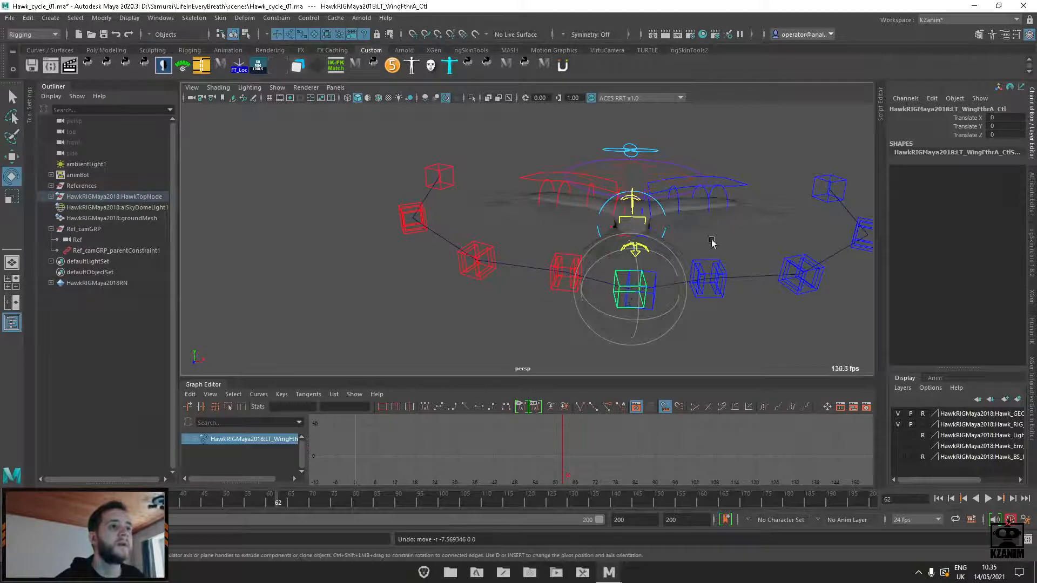
Try changing Fthr Bend 01 on the left wing bend control and undo the change
{"action": "left_click_drag", "start_coordinate": [711, 242], "coordinate": [630, 161], "text": "alt"}
{"action": "left_click", "coordinate": [668, 214]}
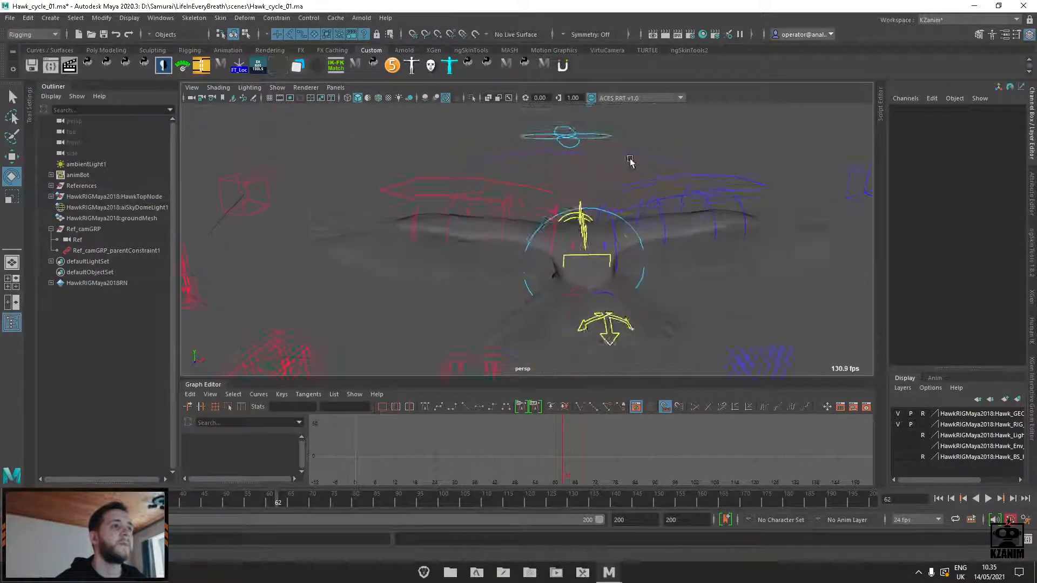
{"action": "left_click", "coordinate": [409, 185]}
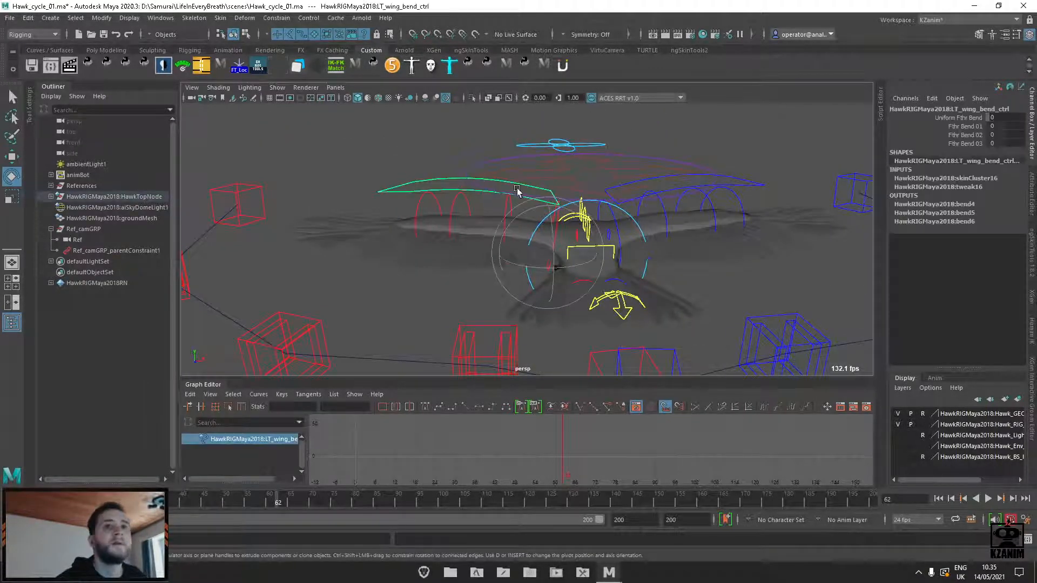
{"action": "left_click", "coordinate": [971, 127]}
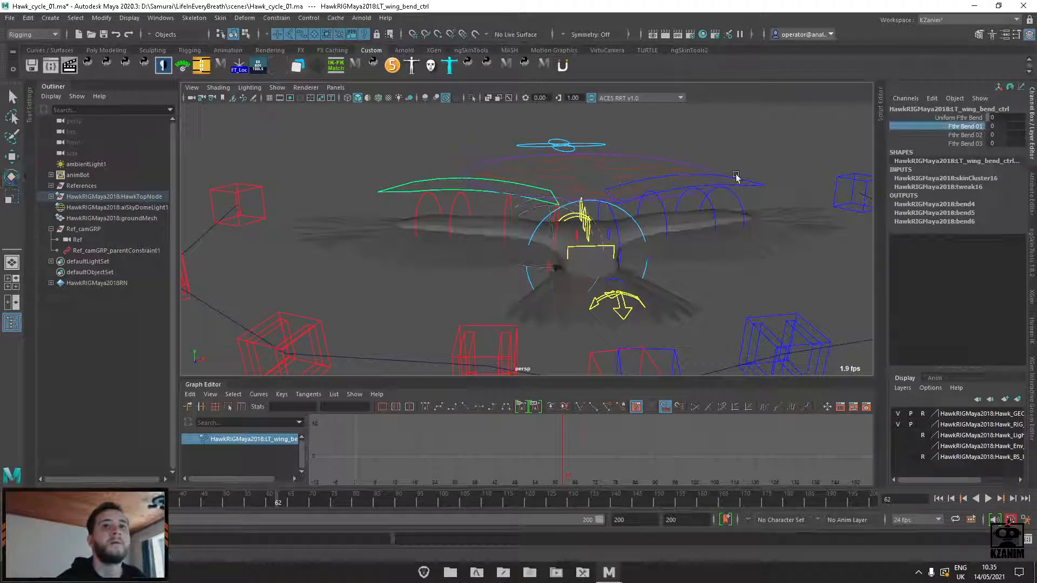
{"action": "mouse_move", "coordinate": [724, 177]}
{"action": "middle_mouse_down"}
{"action": "mouse_move", "coordinate": [692, 178]}
{"action": "mouse_move", "coordinate": [713, 174]}
{"action": "middle_mouse_up"}
{"action": "key", "text": "ctrl+z"}
Try changing Fthr Bend 02 and Fthr Bend 03 on the left wing bend control, undoing each change
{"action": "left_click", "coordinate": [970, 135]}
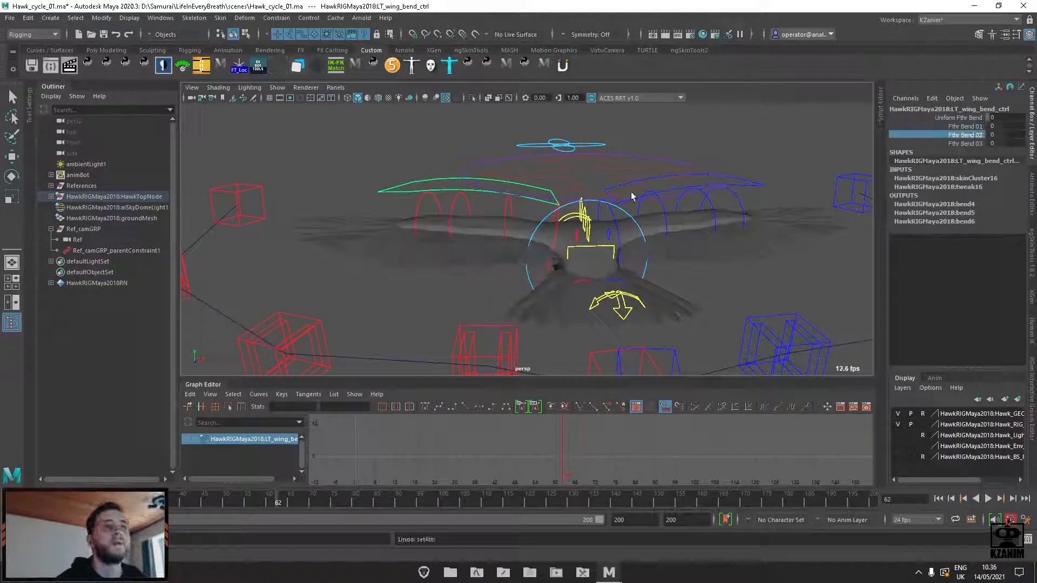
{"action": "middle_click_drag", "start_coordinate": [633, 198], "coordinate": [636, 193]}
{"action": "key", "text": "ctrl+z"}
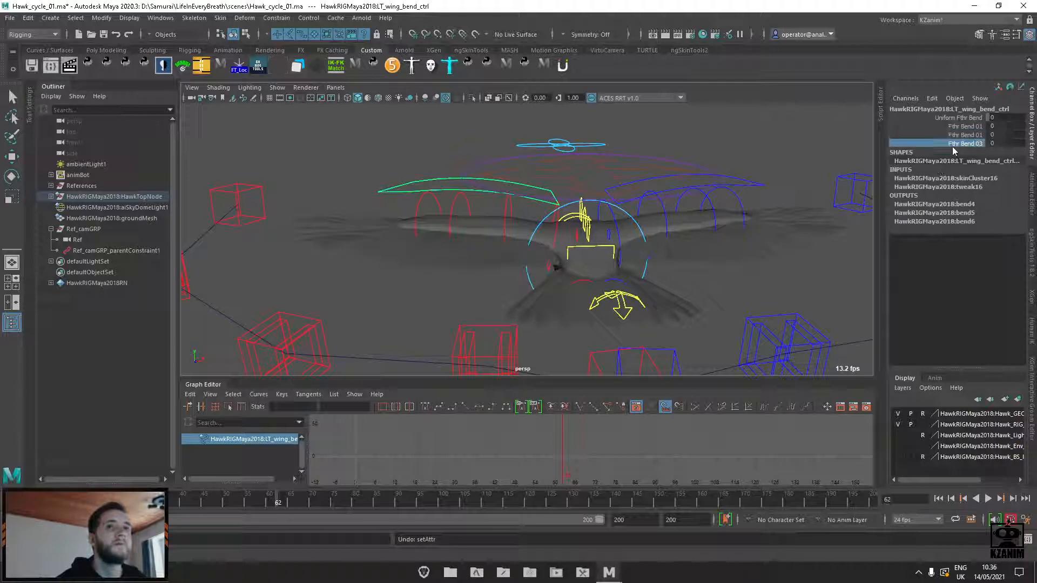
{"action": "middle_click_drag", "start_coordinate": [720, 186], "coordinate": [620, 206]}
{"action": "key", "text": "ctrl+z"}
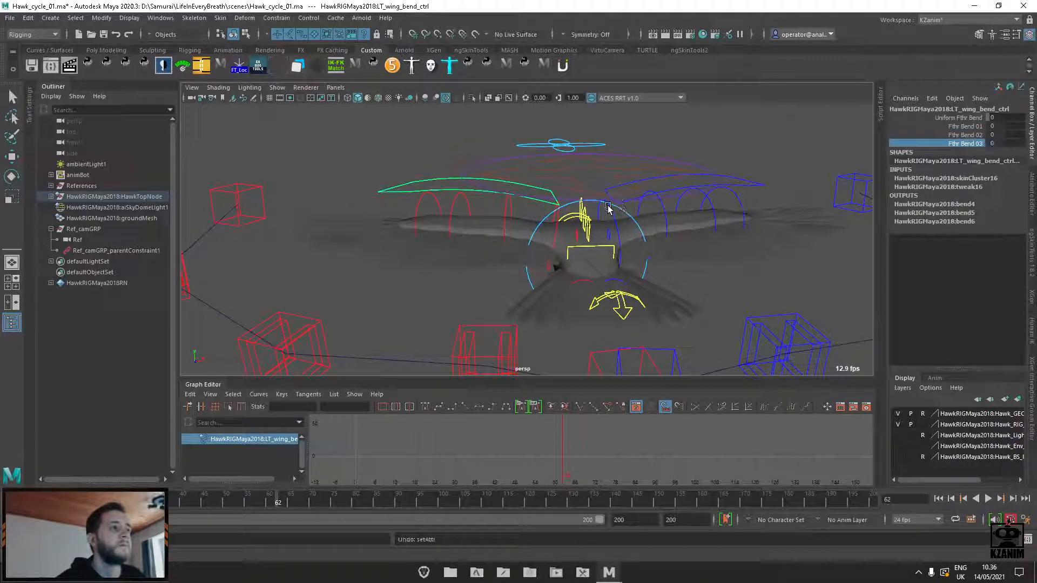
Try moving the left wing feather B control vertically and undo the move
{"action": "right_click_drag", "start_coordinate": [515, 238], "coordinate": [506, 269], "text": "alt"}
{"action": "left_click", "coordinate": [485, 315]}
{"action": "key", "text": "e"}
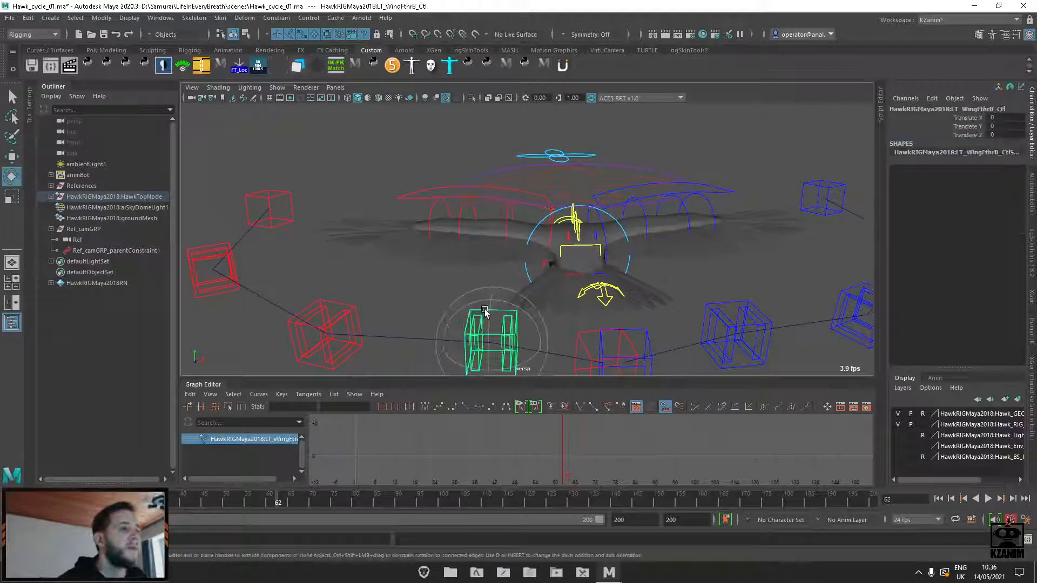
{"action": "key", "text": "w"}
{"action": "left_click_drag", "start_coordinate": [491, 298], "coordinate": [492, 299]}
{"action": "key", "text": "ctrl+z"}
{"action": "key", "text": "ctrl+z"}
Try Fthr Bend 01 at about 0.8 on the left wing bend control, undo it, and test Fthr Bend 02 and 03 likewise
{"action": "left_click", "coordinate": [488, 200]}
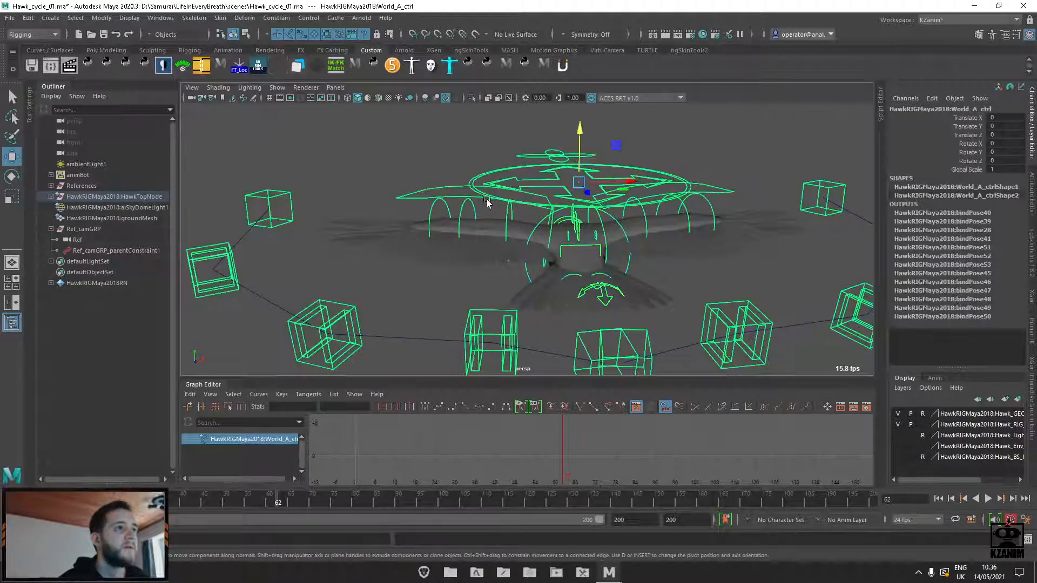
{"action": "left_click", "coordinate": [965, 127]}
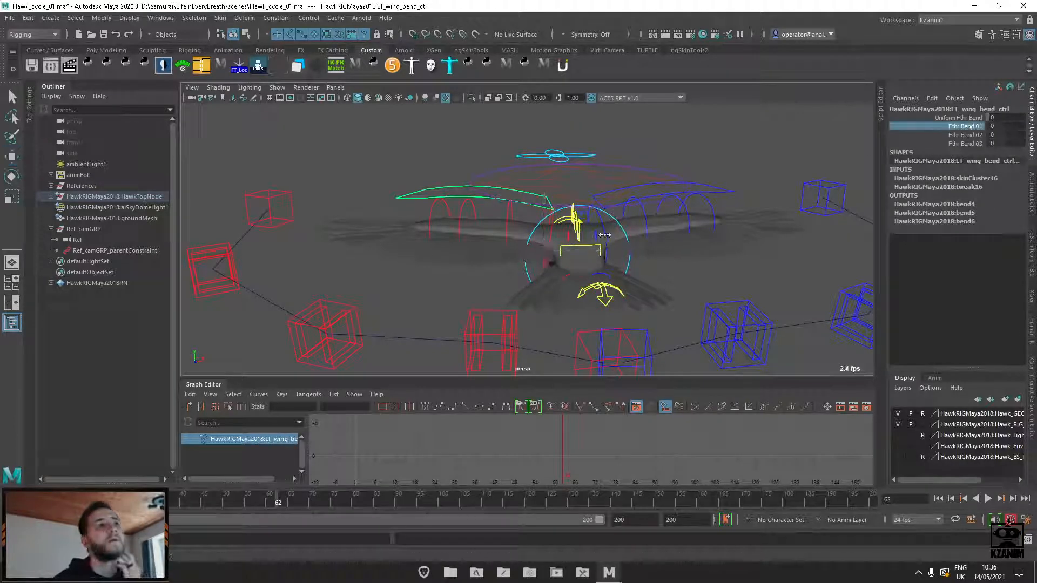
{"action": "middle_click_drag", "start_coordinate": [604, 237], "coordinate": [599, 233]}
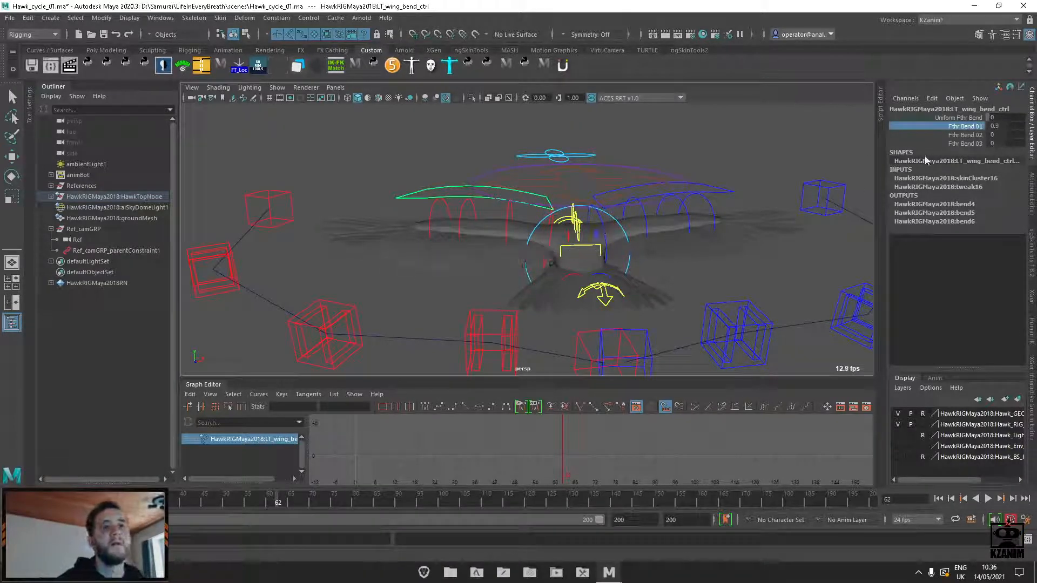
{"action": "left_click", "coordinate": [965, 135]}
{"action": "mouse_move", "coordinate": [643, 192]}
{"action": "middle_mouse_down"}
{"action": "mouse_move", "coordinate": [652, 191]}
{"action": "mouse_move", "coordinate": [639, 189]}
{"action": "middle_mouse_up"}
{"action": "key", "text": "ctrl+z"}
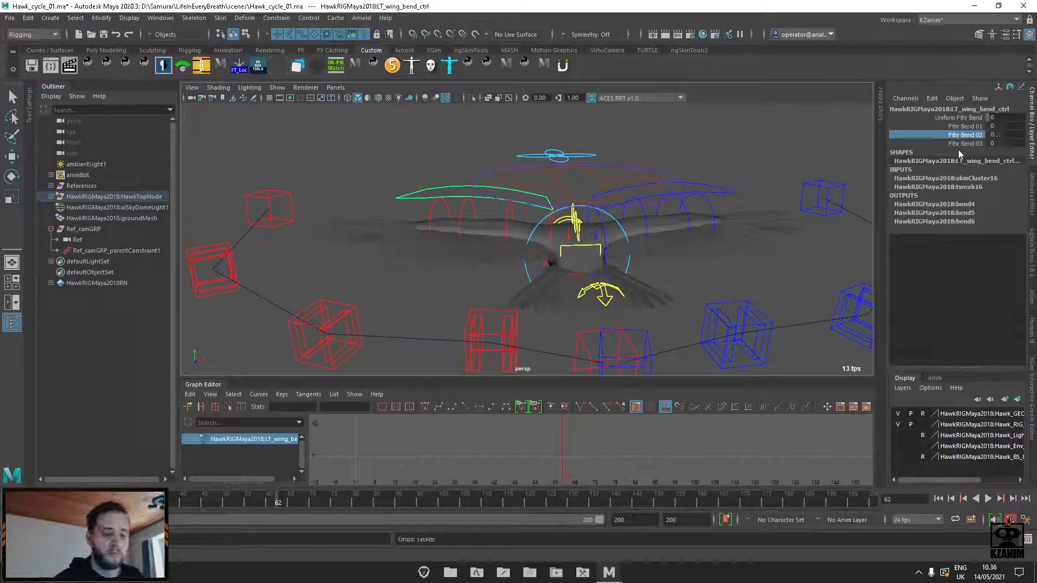
{"action": "left_click", "coordinate": [965, 143]}
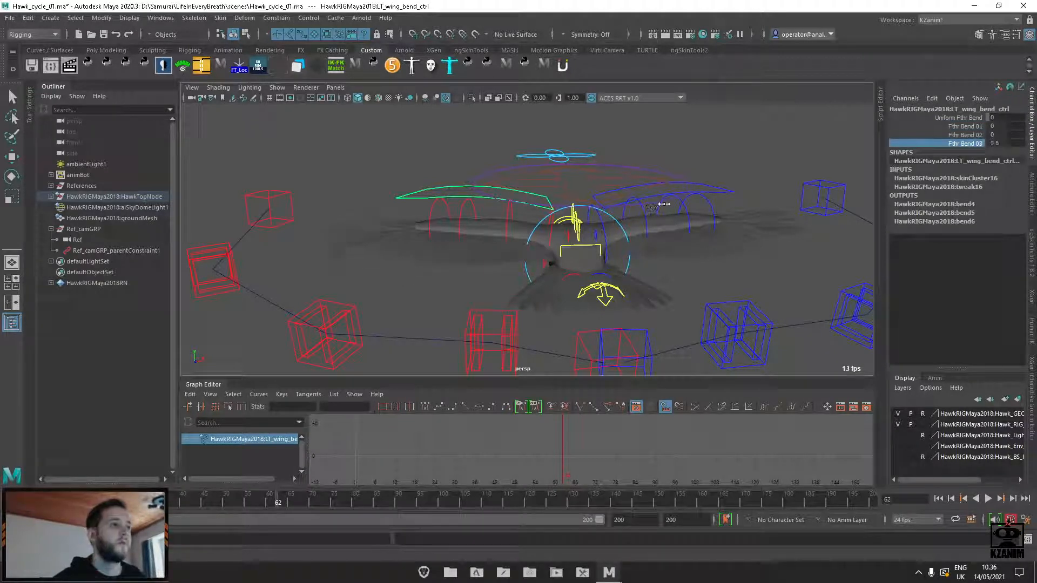
Try moving the left wing feather E control at the wing tip, undoing each move
{"action": "left_click", "coordinate": [269, 222]}
{"action": "key", "text": "w"}
{"action": "left_click_drag", "start_coordinate": [268, 170], "coordinate": [268, 130]}
{"action": "key", "text": "ctrl+z"}
{"action": "mouse_move", "coordinate": [235, 251]}
{"action": "left_mouse_down", "text": "alt"}
{"action": "mouse_move", "coordinate": [229, 218]}
{"action": "mouse_move", "coordinate": [285, 276]}
{"action": "mouse_move", "coordinate": [278, 268]}
{"action": "mouse_move", "coordinate": [237, 287]}
{"action": "mouse_move", "coordinate": [228, 327]}
{"action": "mouse_move", "coordinate": [236, 260]}
{"action": "mouse_move", "coordinate": [223, 316]}
{"action": "mouse_move", "coordinate": [219, 272]}
{"action": "mouse_move", "coordinate": [238, 246]}
{"action": "left_mouse_up", "text": "alt"}
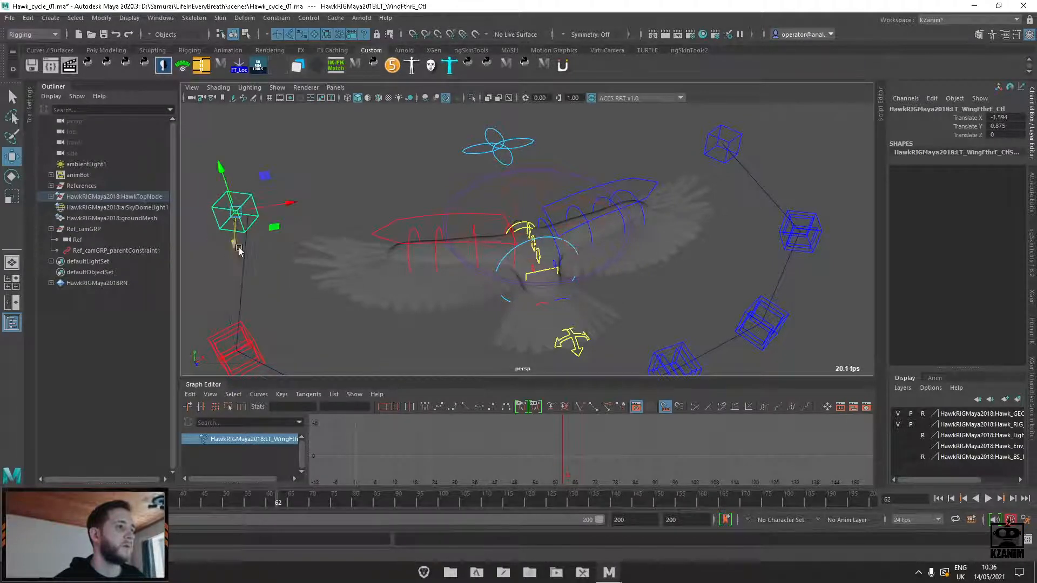
{"action": "key", "text": "ctrl+z"}
Try rotating the left Wing4 control about 8.3 degrees around Z and undo the rotation
{"action": "left_click", "coordinate": [388, 238]}
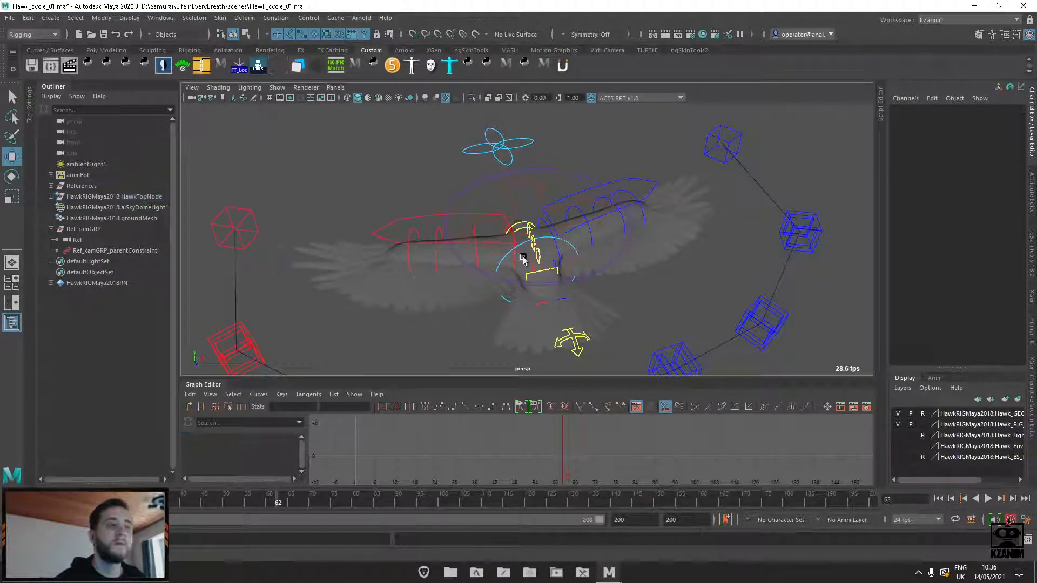
{"action": "left_click", "coordinate": [409, 257]}
{"action": "key", "text": "e"}
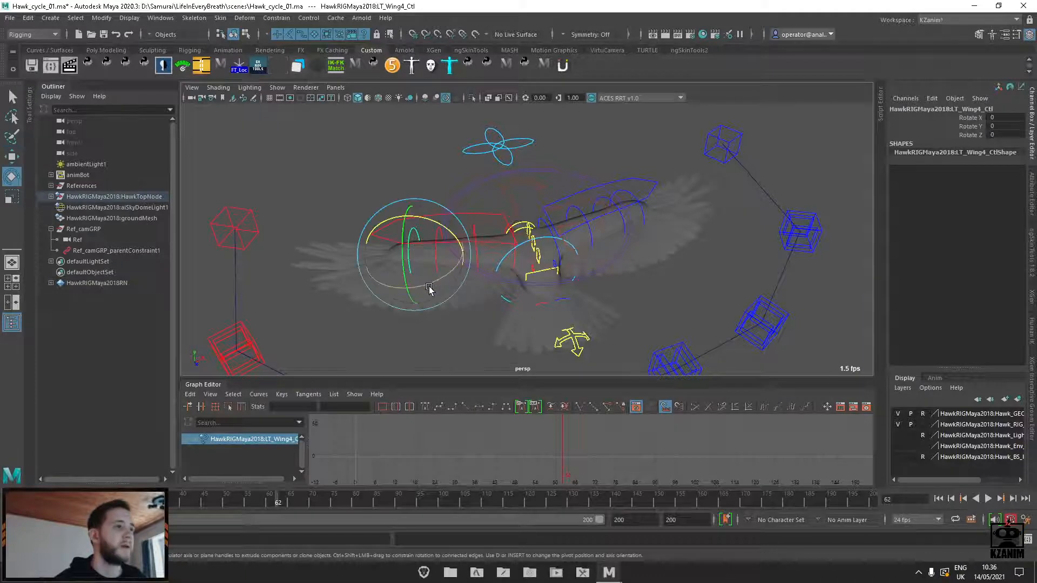
{"action": "left_click_drag", "start_coordinate": [427, 279], "coordinate": [421, 285]}
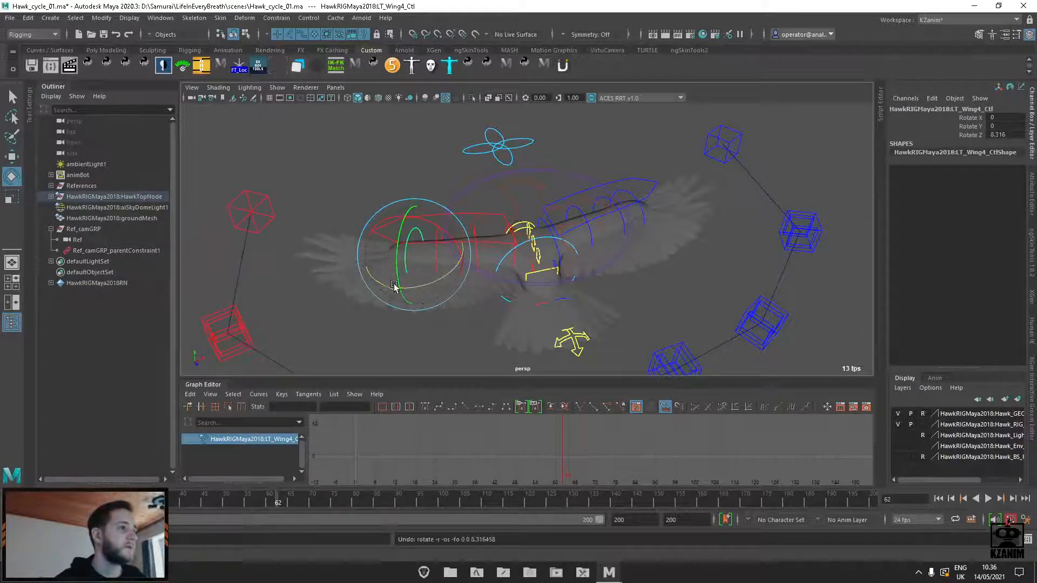
Select the Main_Trans_ctrl circling the hawk's body from the front view
{"action": "left_click", "coordinate": [257, 221]}
{"action": "left_click_drag", "start_coordinate": [300, 263], "coordinate": [520, 241], "text": "alt"}
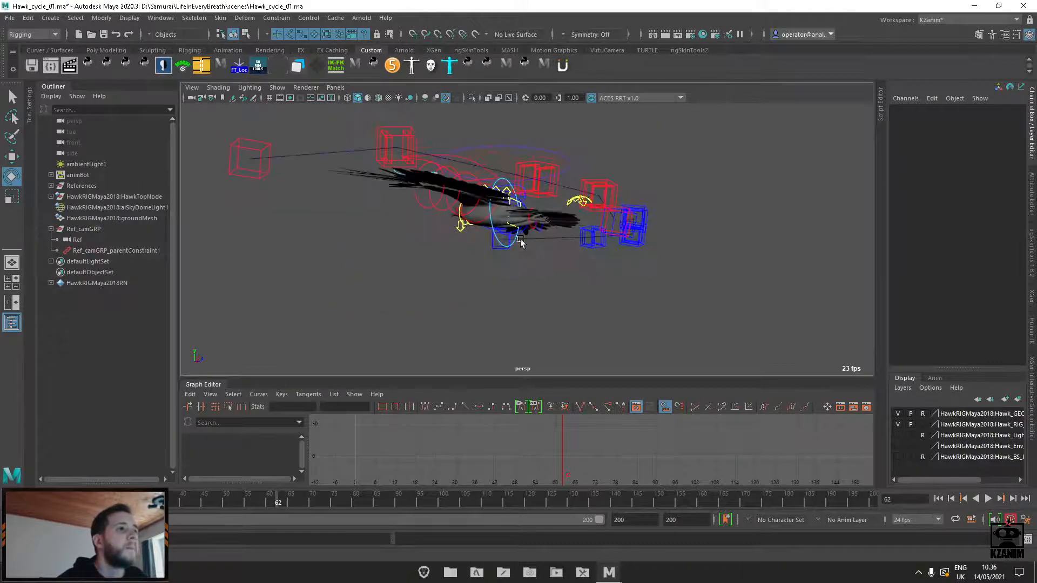
{"action": "left_click", "coordinate": [499, 244]}
{"action": "left_click_drag", "start_coordinate": [412, 220], "coordinate": [590, 215], "text": "alt"}
{"action": "key", "text": "ctrl+z"}
{"action": "left_click", "coordinate": [630, 280]}
{"action": "scroll", "coordinate": [529, 200], "scroll_direction": "up", "scroll_amount": 3}
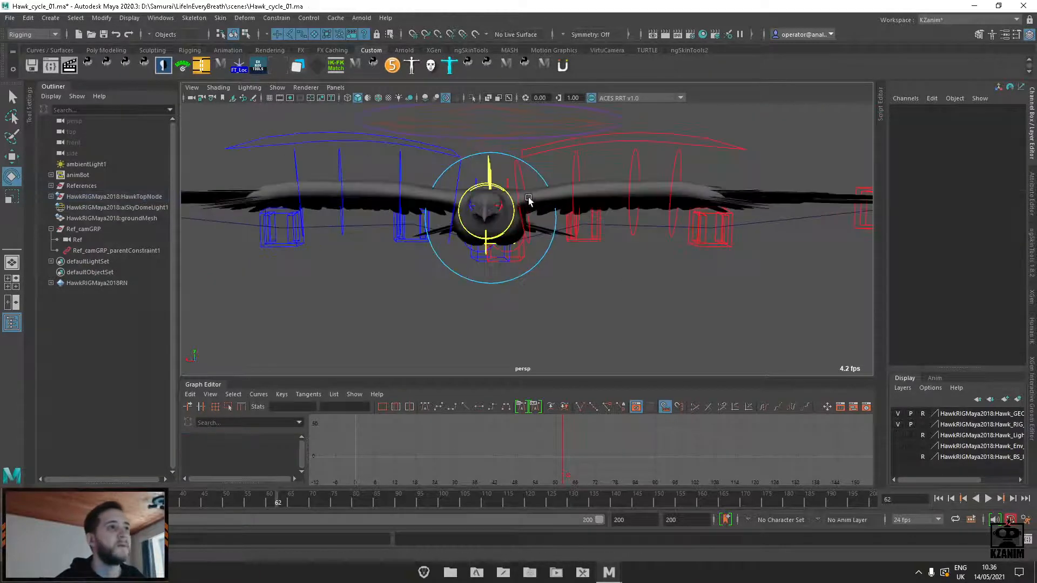
{"action": "left_click", "coordinate": [498, 157]}
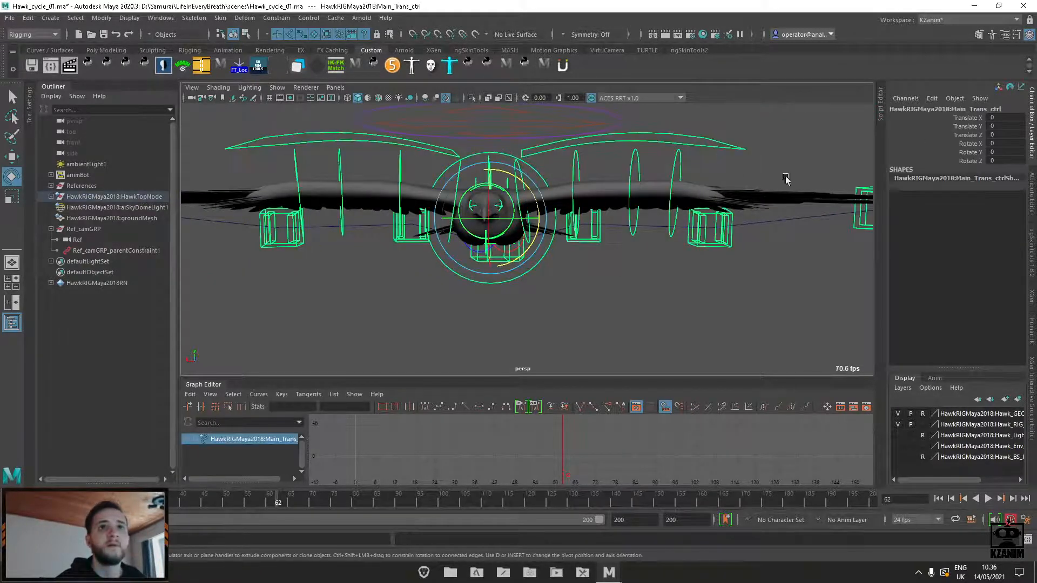
Deselect the main control, then try moving Chest_ctrl vertically and undo the move
{"action": "left_click_drag", "start_coordinate": [533, 270], "coordinate": [590, 313], "text": "alt"}
{"action": "left_click", "coordinate": [591, 313]}
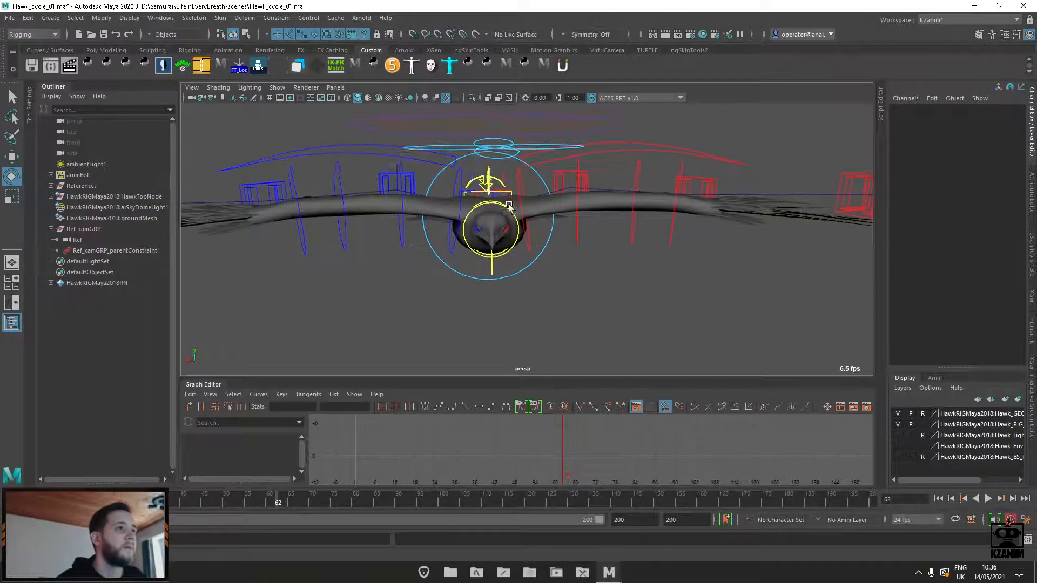
{"action": "left_click_drag", "start_coordinate": [510, 206], "coordinate": [490, 244], "text": "alt"}
{"action": "left_click", "coordinate": [493, 204]}
{"action": "left_click_drag", "start_coordinate": [493, 206], "coordinate": [484, 250], "text": "alt"}
{"action": "key", "text": "w"}
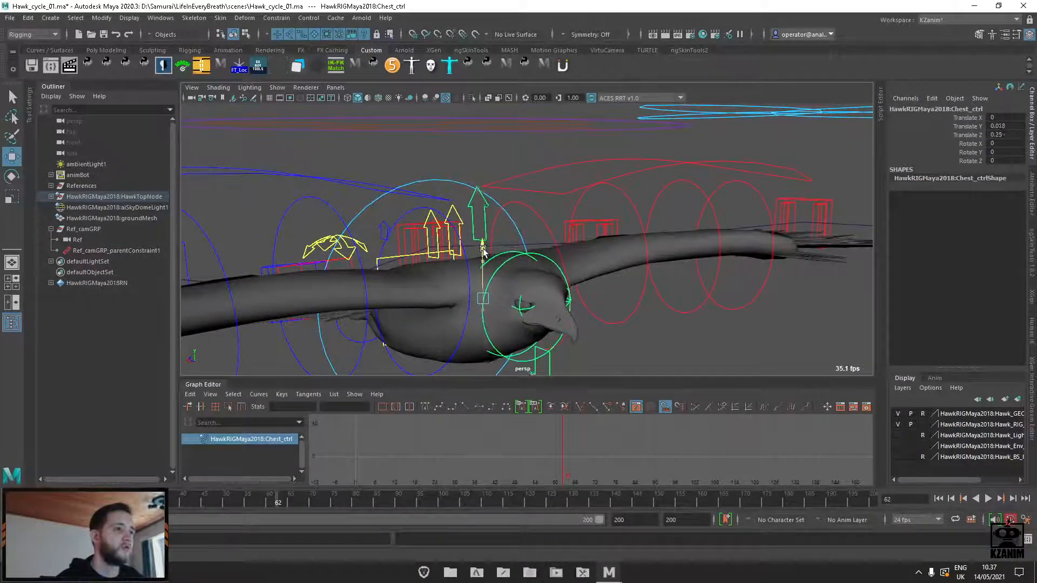
{"action": "key", "text": "ctrl+z"}
Try moving Torso_ctrl_02, the middle arrow on the hawk's back, and undo each move
{"action": "left_click", "coordinate": [456, 215]}
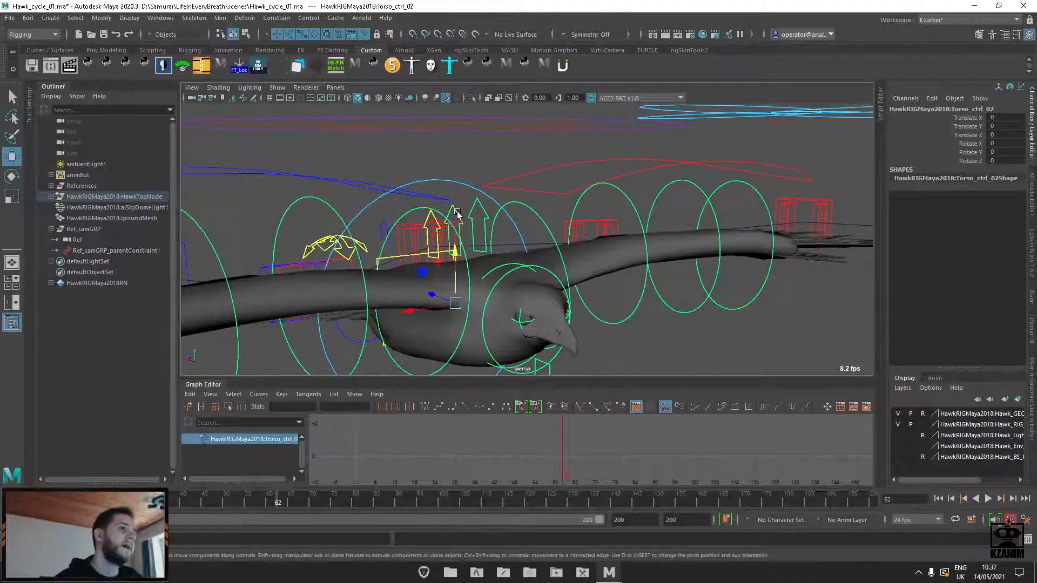
{"action": "left_click", "coordinate": [457, 210]}
{"action": "left_click_drag", "start_coordinate": [462, 212], "coordinate": [488, 248], "text": "alt"}
{"action": "left_click", "coordinate": [464, 197]}
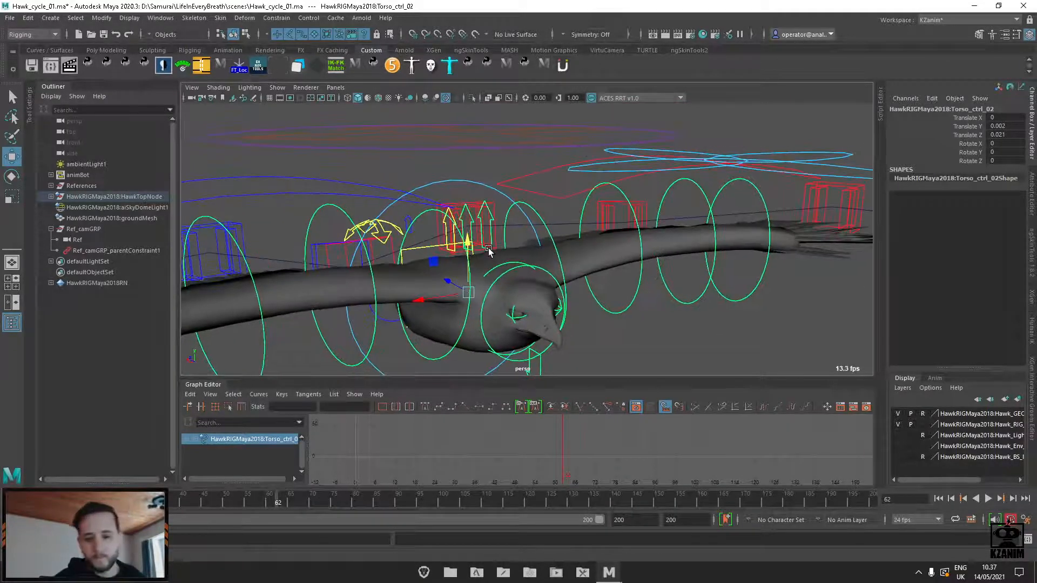
{"action": "key", "text": "ctrl+z"}
{"action": "left_click_drag", "start_coordinate": [521, 294], "coordinate": [557, 274], "text": "alt"}
{"action": "left_click_drag", "start_coordinate": [425, 305], "coordinate": [427, 312]}
{"action": "key", "text": "ctrl+z"}
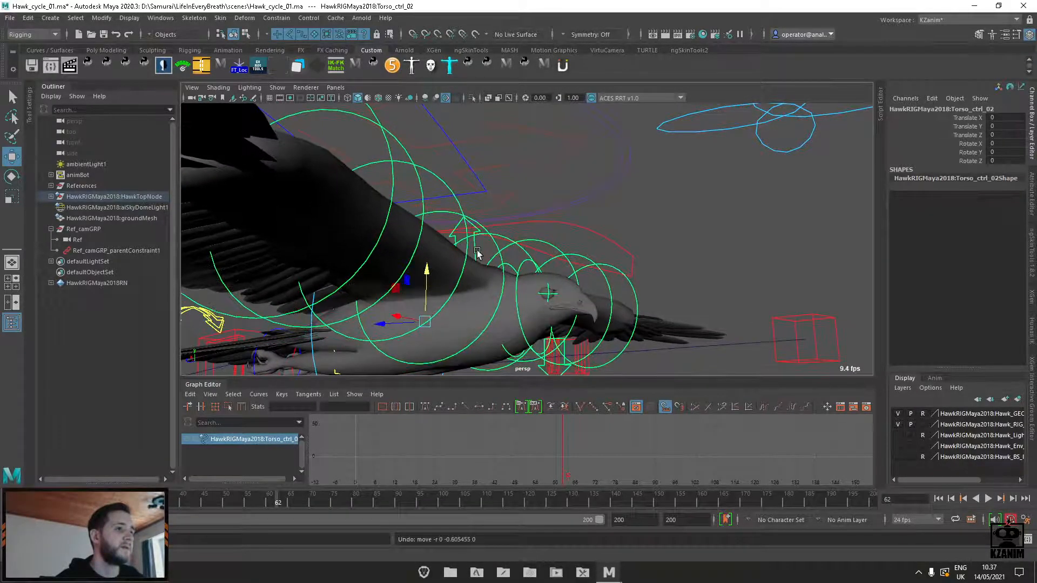
Try moving the arrow controls along the hawk's back one after another, ending with Chest_ctrl, and undo each move
{"action": "left_click", "coordinate": [475, 249]}
{"action": "left_click_drag", "start_coordinate": [472, 270], "coordinate": [435, 303]}
{"action": "key", "text": "ctrl+z"}
{"action": "left_click", "coordinate": [451, 246]}
{"action": "left_click_drag", "start_coordinate": [448, 256], "coordinate": [474, 244]}
{"action": "key", "text": "ctrl+z"}
{"action": "left_click", "coordinate": [474, 240]}
{"action": "key", "text": "ctrl+z"}
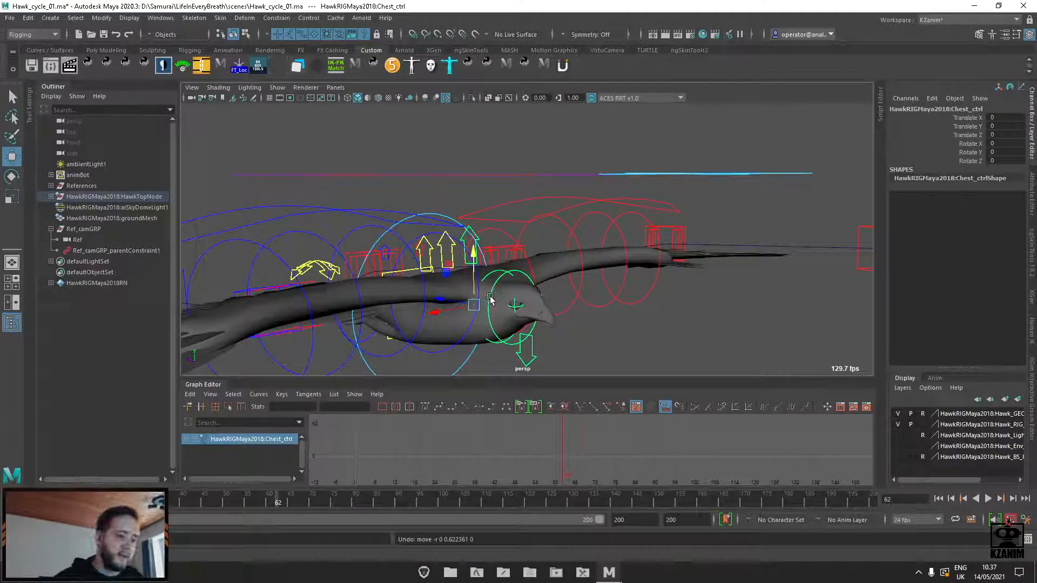
Try moving Torso_ctrl_01, the rearmost arrow on the hawk's back, and undo the move
{"action": "left_click_drag", "start_coordinate": [490, 299], "coordinate": [441, 270], "text": "alt"}
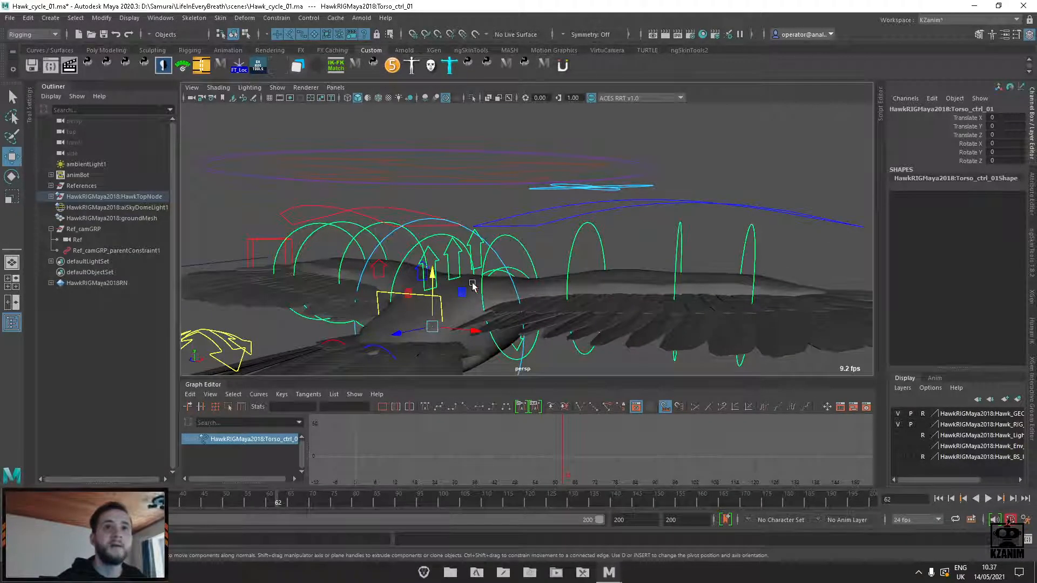
{"action": "left_click", "coordinate": [471, 210]}
{"action": "left_click", "coordinate": [432, 252]}
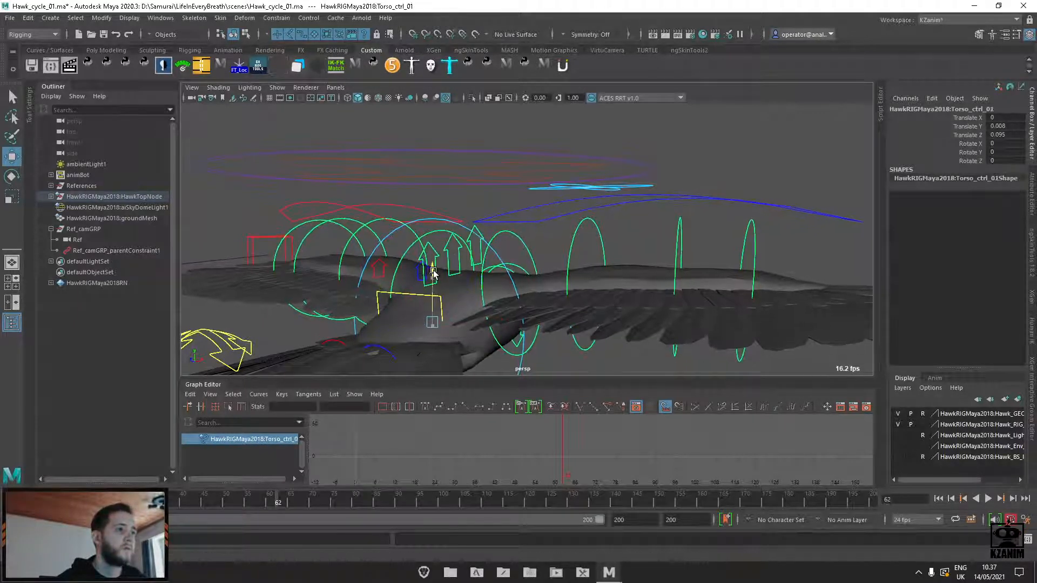
{"action": "key", "text": "ctrl+z"}
{"action": "left_click_drag", "start_coordinate": [475, 272], "coordinate": [414, 297], "text": "alt"}
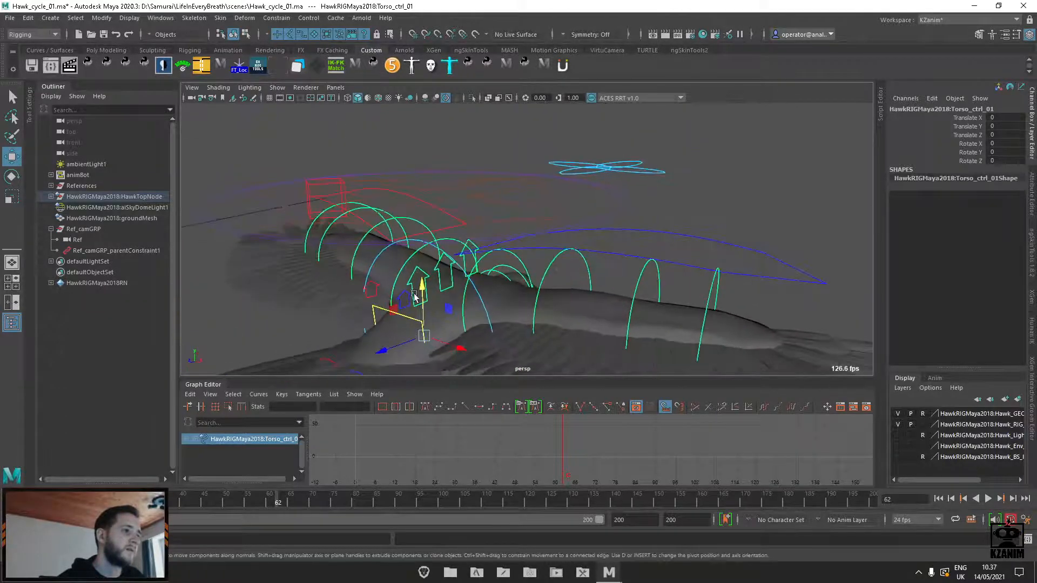
Select Tail_ctrl_01 and try moving it in several directions, undoing each move
{"action": "key", "text": "Down"}
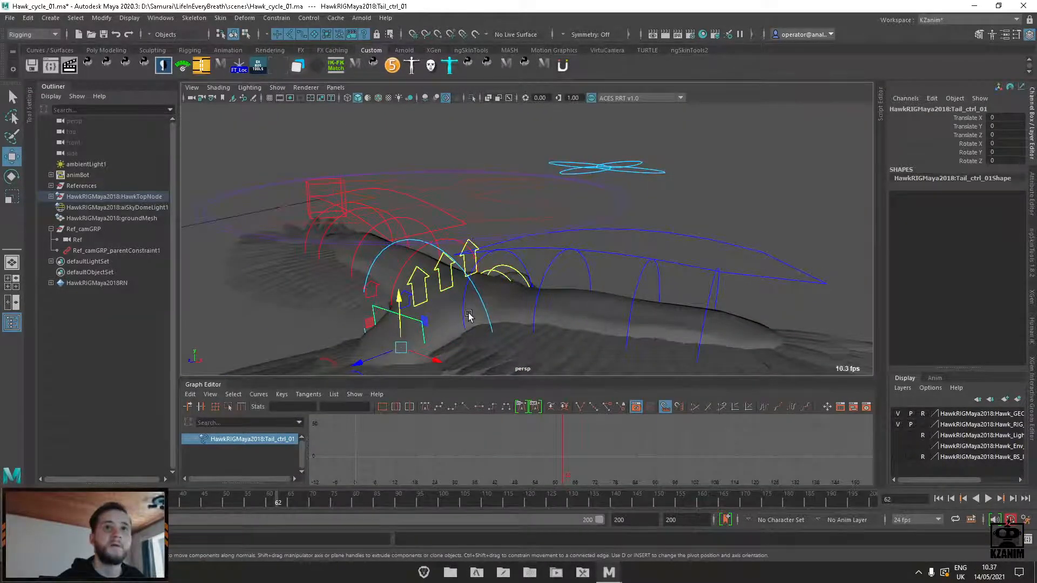
{"action": "left_click_drag", "start_coordinate": [469, 316], "coordinate": [379, 275], "text": "alt"}
{"action": "key", "text": "ctrl+z"}
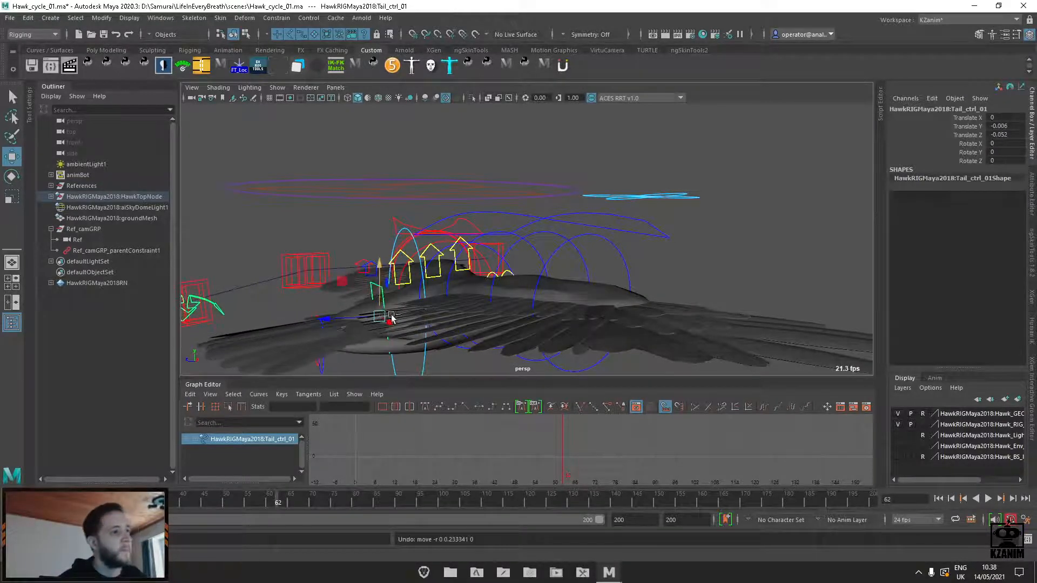
{"action": "key", "text": "ctrl+z"}
{"action": "left_click_drag", "start_coordinate": [391, 315], "coordinate": [376, 290], "text": "alt"}
{"action": "key", "text": "ctrl+z"}
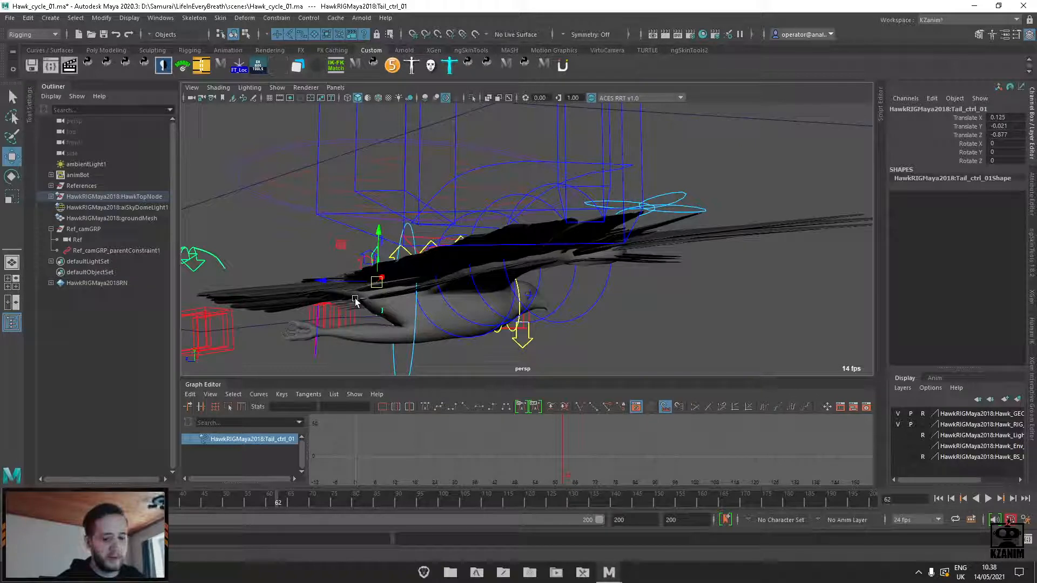
{"action": "key", "text": "ctrl+z"}
{"action": "left_click_drag", "start_coordinate": [381, 314], "coordinate": [380, 286]}
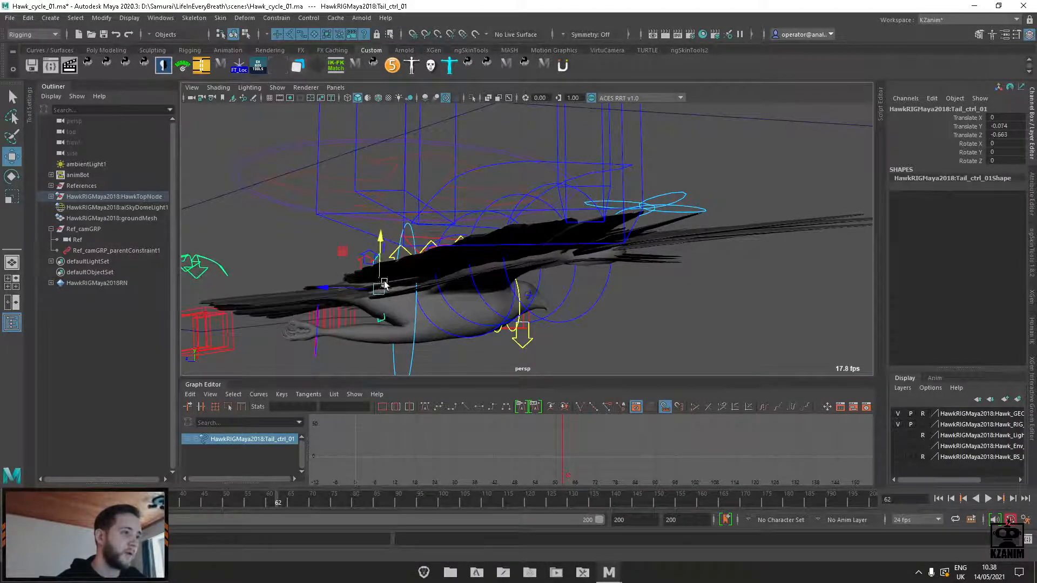
{"action": "key", "text": "ctrl+z"}
Try raising Chest_ctrl again from the side view and undo the move
{"action": "left_click_drag", "start_coordinate": [509, 352], "coordinate": [452, 356], "text": "alt"}
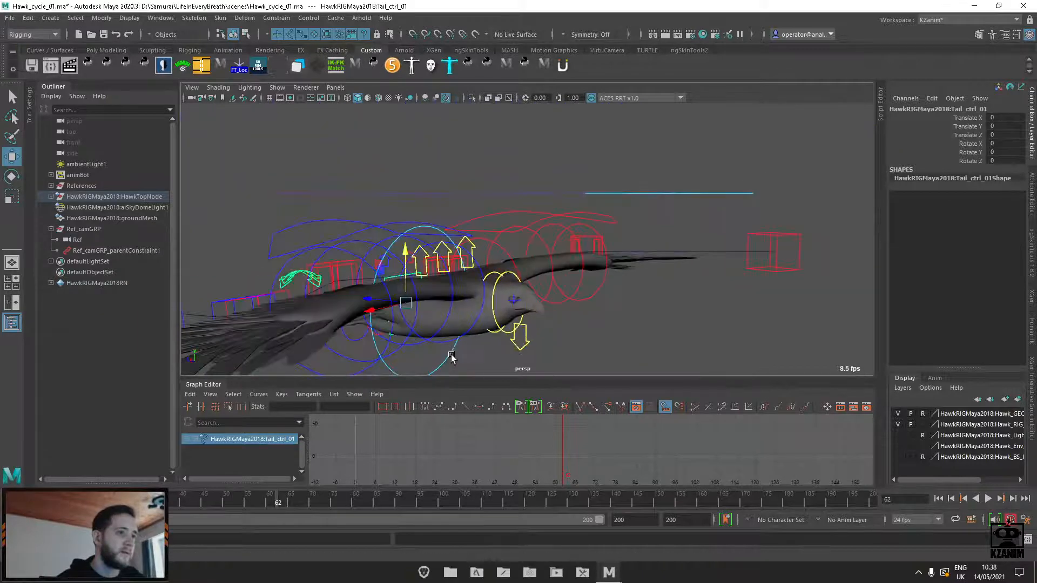
{"action": "left_click", "coordinate": [475, 252]}
{"action": "mouse_move", "coordinate": [474, 251]}
{"action": "left_mouse_down", "text": "alt"}
{"action": "mouse_move", "coordinate": [473, 277]}
{"action": "mouse_move", "coordinate": [473, 238]}
{"action": "left_mouse_up", "text": "alt"}
{"action": "key", "text": "ctrl+z"}
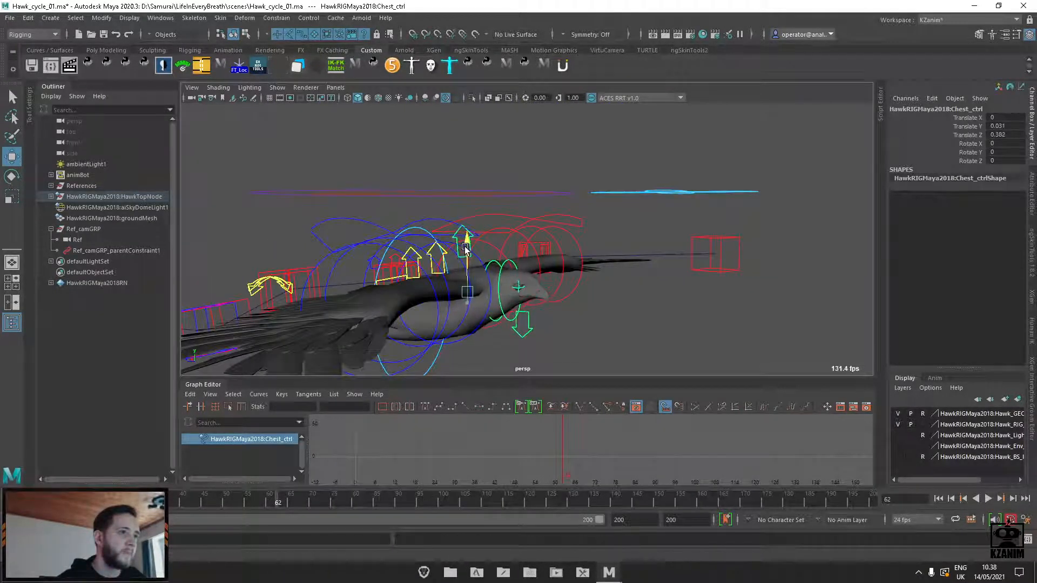
{"action": "left_click_drag", "start_coordinate": [545, 307], "coordinate": [553, 284], "text": "alt"}
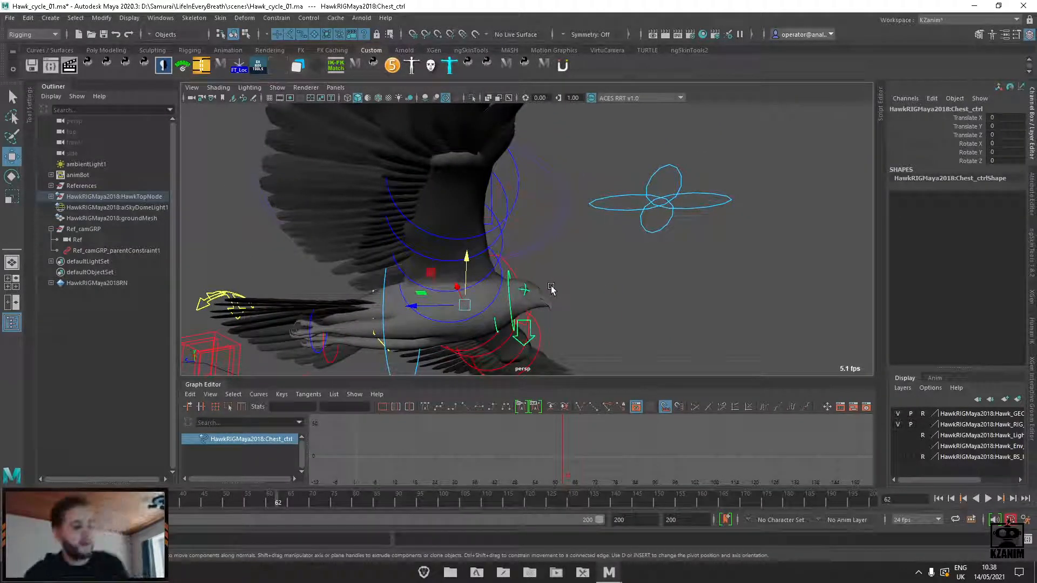
Select the right leg ankle IK control, try its Claw Front 01 to 03 attributes, and undo the change
{"action": "left_click_drag", "start_coordinate": [420, 243], "coordinate": [292, 265], "text": "alt"}
{"action": "left_click", "coordinate": [321, 223]}
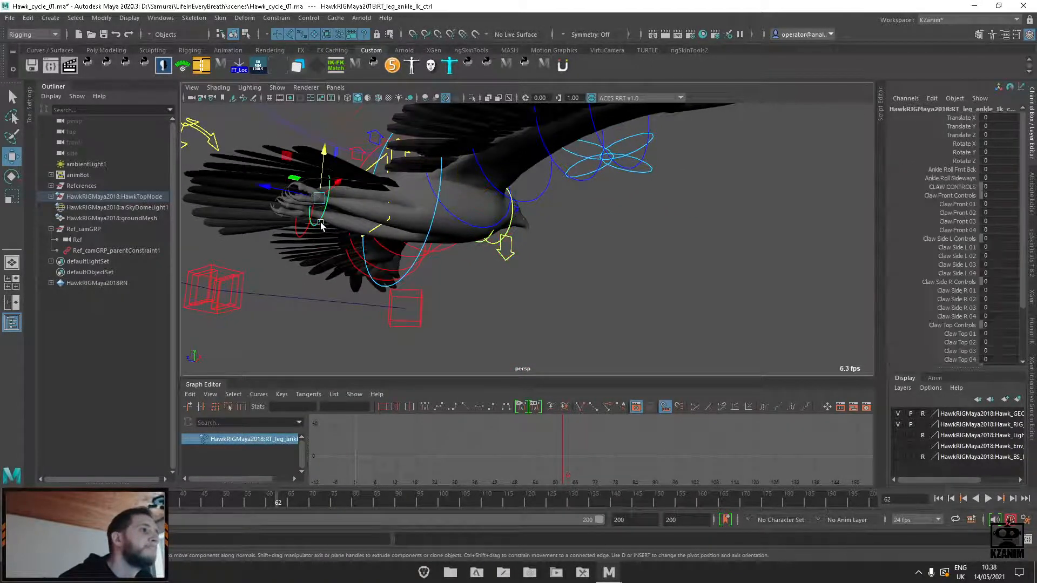
{"action": "left_click", "coordinate": [971, 205]}
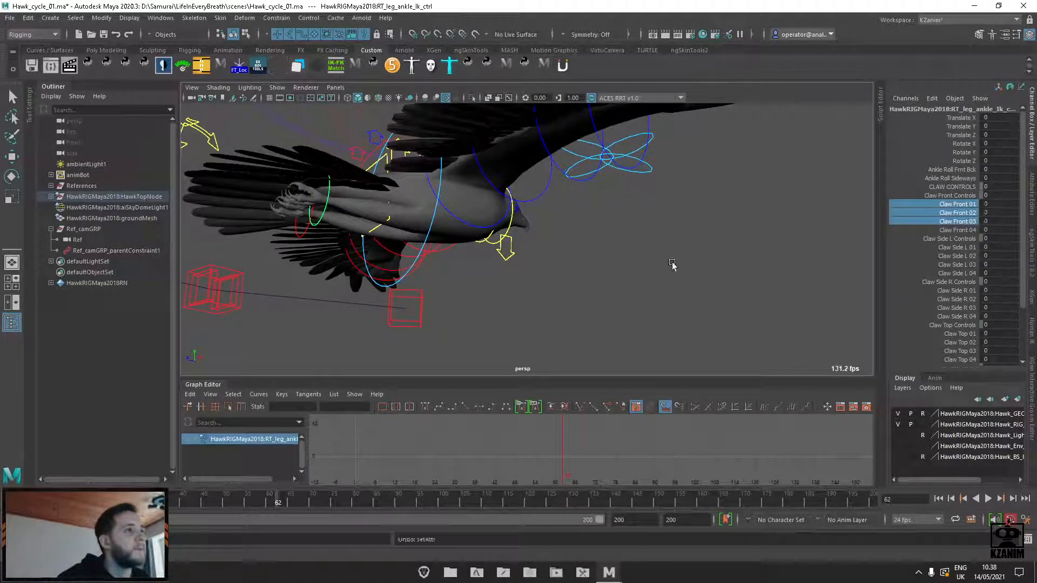
Try moving the right leg ankle IK control below the tail and undo the large downward move
{"action": "left_click_drag", "start_coordinate": [672, 265], "coordinate": [533, 284], "text": "alt"}
{"action": "key", "text": "w"}
{"action": "mouse_move", "coordinate": [250, 213]}
{"action": "left_mouse_down"}
{"action": "mouse_move", "coordinate": [263, 226]}
{"action": "mouse_move", "coordinate": [255, 236]}
{"action": "mouse_move", "coordinate": [248, 221]}
{"action": "left_mouse_up"}
{"action": "left_click_drag", "start_coordinate": [272, 231], "coordinate": [333, 238], "text": "alt"}
{"action": "left_click_drag", "start_coordinate": [491, 251], "coordinate": [433, 249], "text": "alt"}
{"action": "left_click_drag", "start_coordinate": [252, 222], "coordinate": [264, 255]}
{"action": "key", "text": "ctrl+z"}
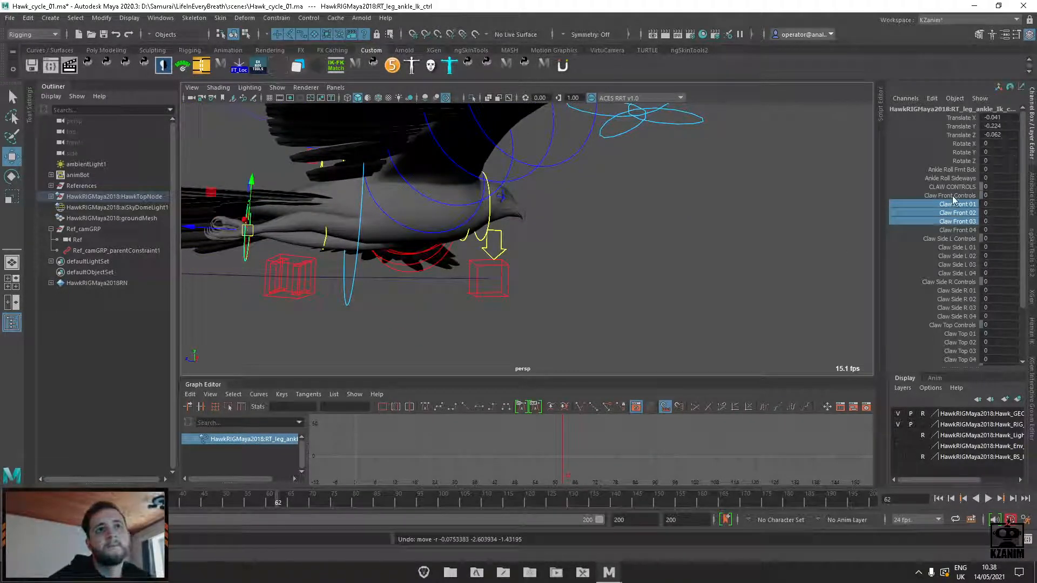
Try the ankle's sideways roll and front-back roll on the right leg, undoing each change
{"action": "left_click", "coordinate": [951, 178]}
{"action": "middle_click_drag", "start_coordinate": [576, 257], "coordinate": [694, 214]}
{"action": "key", "text": "ctrl+z"}
{"action": "left_click", "coordinate": [968, 170]}
{"action": "key", "text": "ctrl+z"}
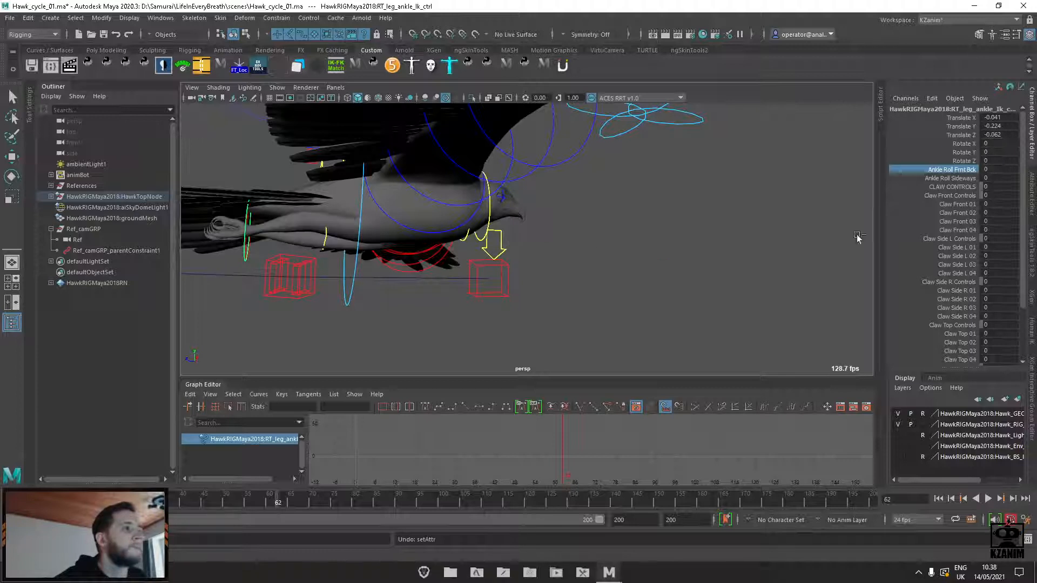
Try Claw Top Spread at about -2.3, test the front and side claw spreads at about 14.5, and undo each change
{"action": "scroll", "coordinate": [935, 238], "scroll_direction": "down", "scroll_amount": 2}
{"action": "scroll", "coordinate": [940, 246], "scroll_direction": "down", "scroll_amount": 2}
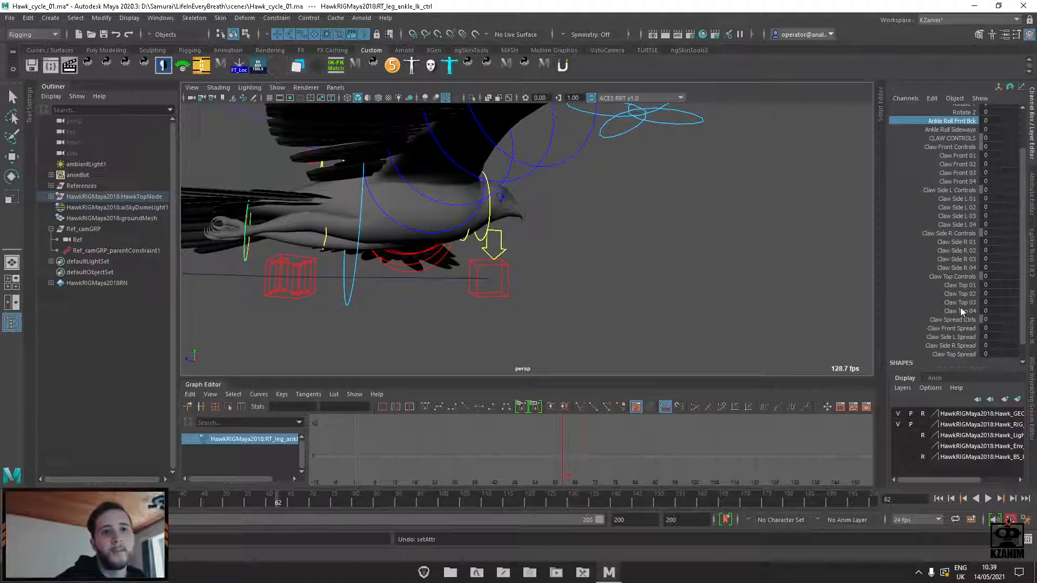
{"action": "left_click", "coordinate": [959, 352]}
{"action": "middle_click_drag", "start_coordinate": [616, 296], "coordinate": [551, 285]}
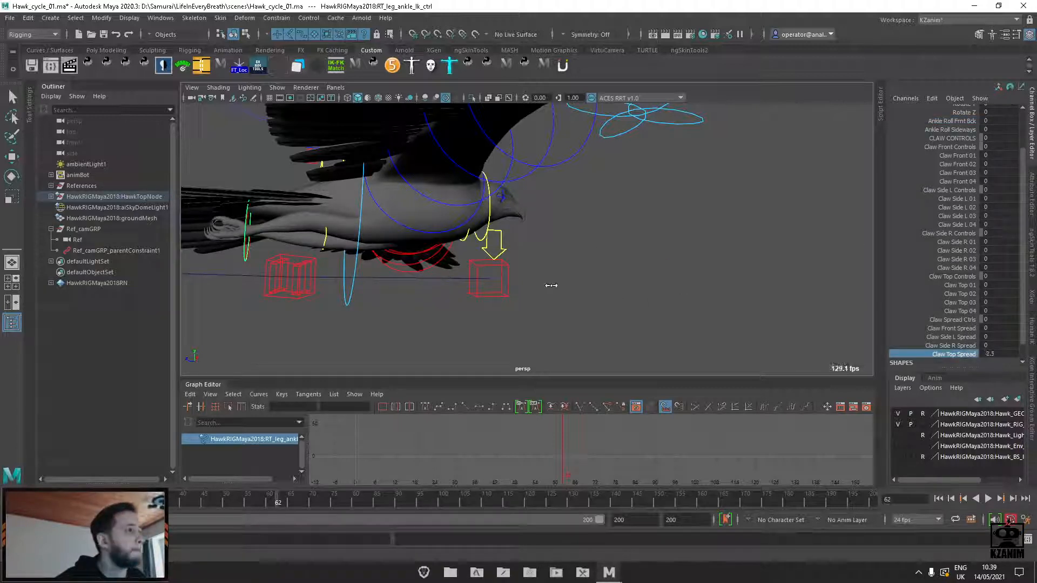
{"action": "left_click_drag", "start_coordinate": [944, 346], "coordinate": [941, 330]}
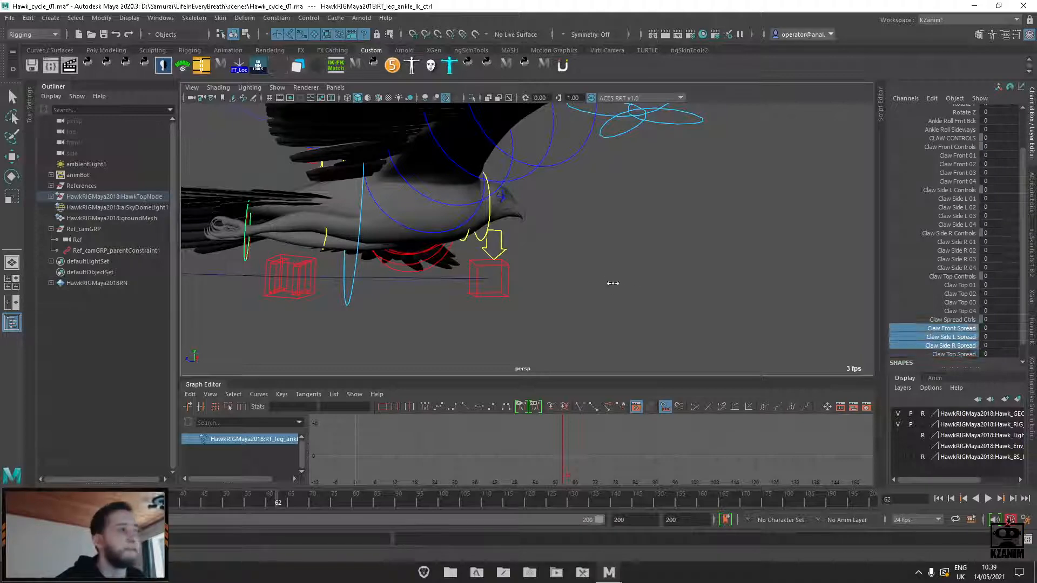
{"action": "left_click_drag", "start_coordinate": [377, 268], "coordinate": [500, 279], "text": "alt"}
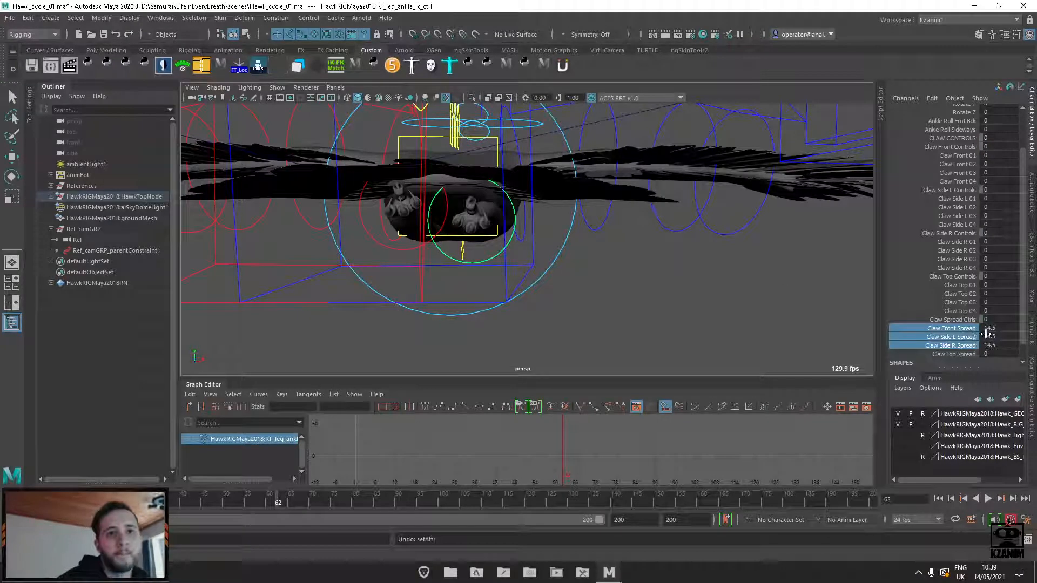
Try Claw Top 01 to 04 at about 10.9, test Claw Side R 01 to 04, and undo the changes
{"action": "left_click_drag", "start_coordinate": [968, 312], "coordinate": [965, 301]}
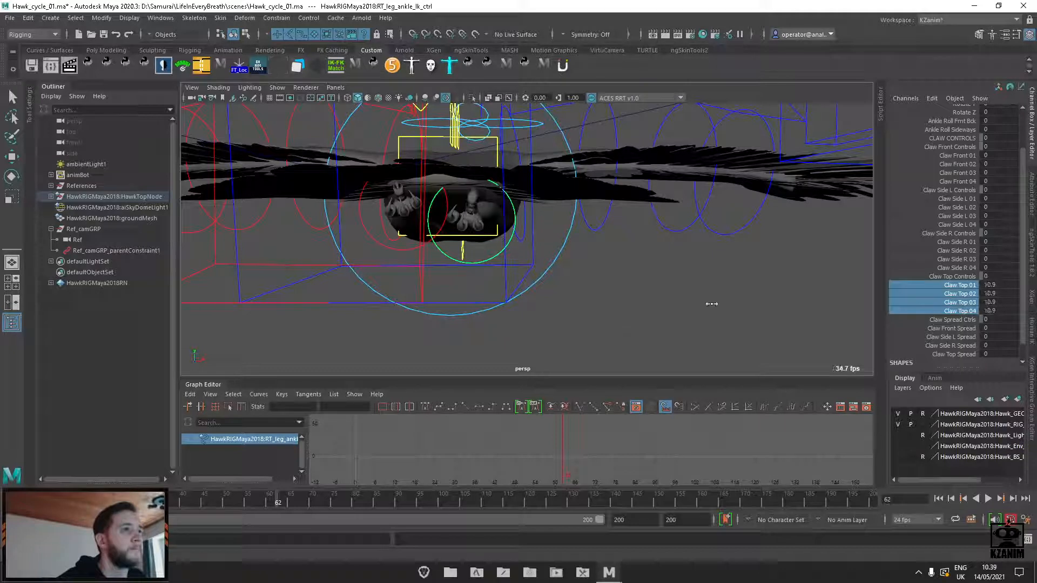
{"action": "left_click_drag", "start_coordinate": [962, 267], "coordinate": [956, 242]}
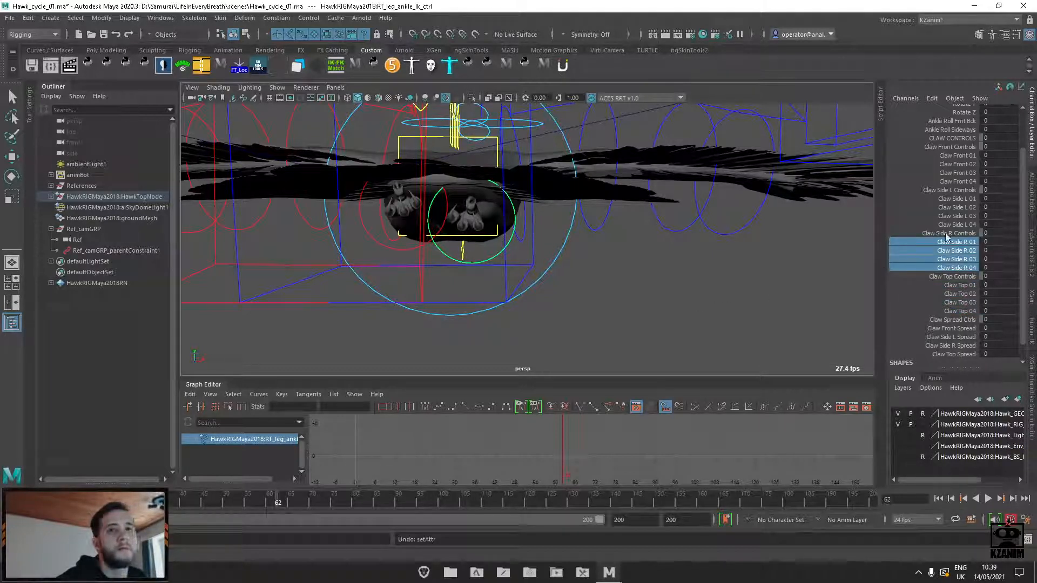
{"action": "scroll", "coordinate": [942, 224], "scroll_direction": "up", "scroll_amount": 3}
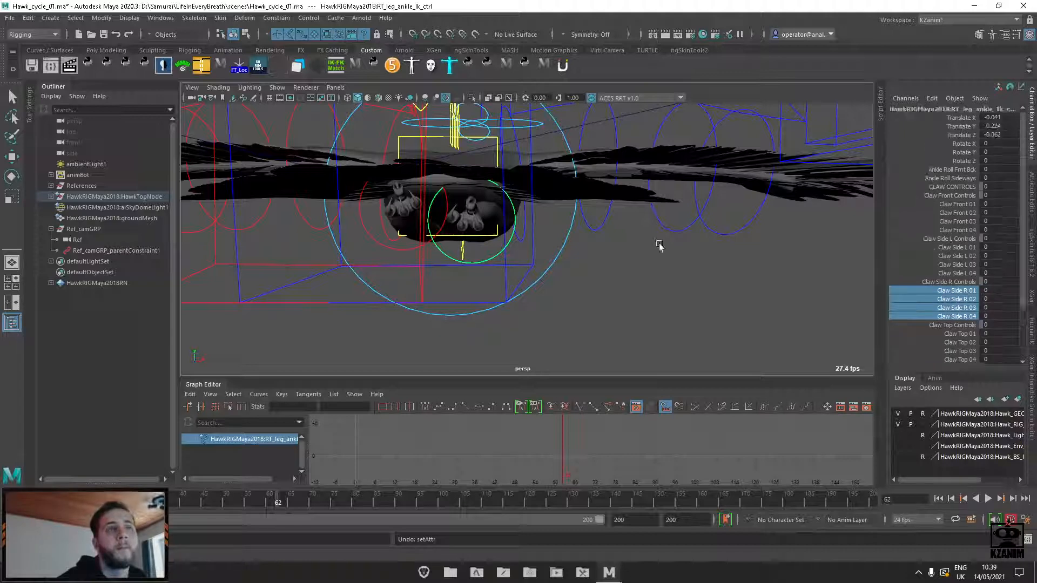
Try pulling the right leg ankle IK control down and forward beneath the body and undo the moves
{"action": "left_click_drag", "start_coordinate": [633, 261], "coordinate": [540, 265], "text": "alt"}
{"action": "key", "text": "w"}
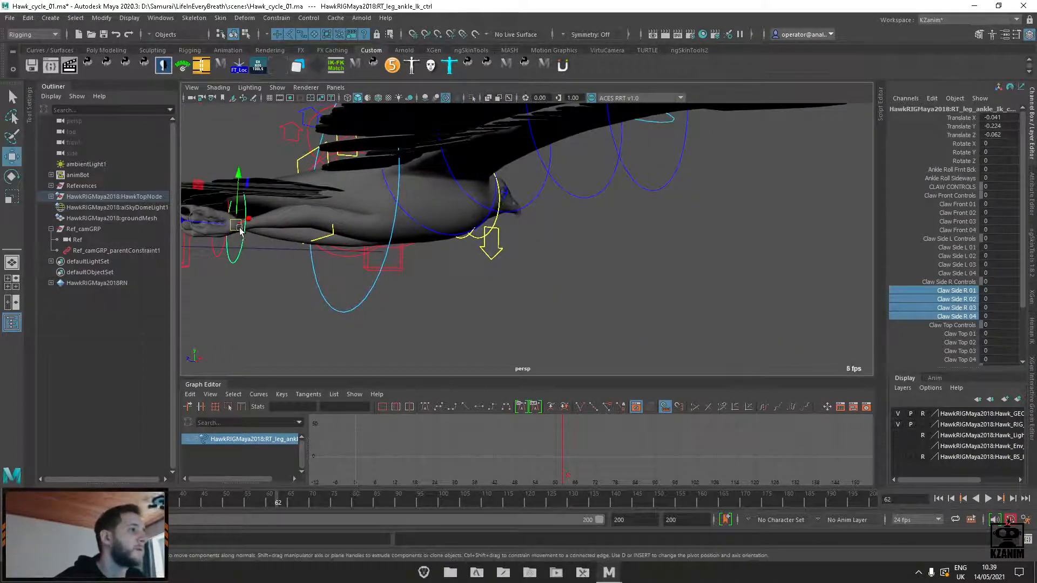
{"action": "left_click_drag", "start_coordinate": [240, 230], "coordinate": [420, 291]}
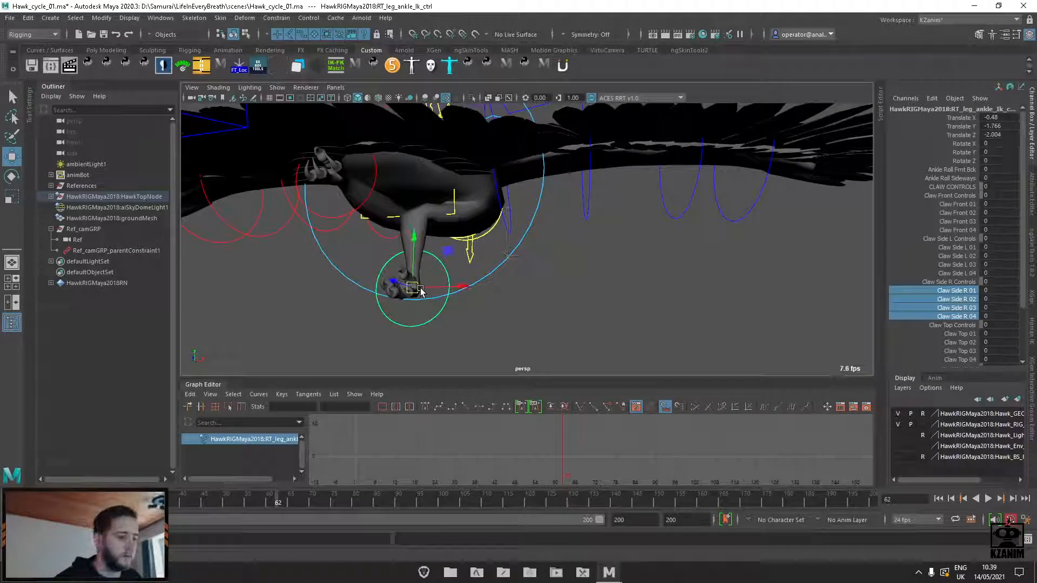
{"action": "key", "text": "ctrl+z"}
{"action": "key", "text": "ctrl+z"}
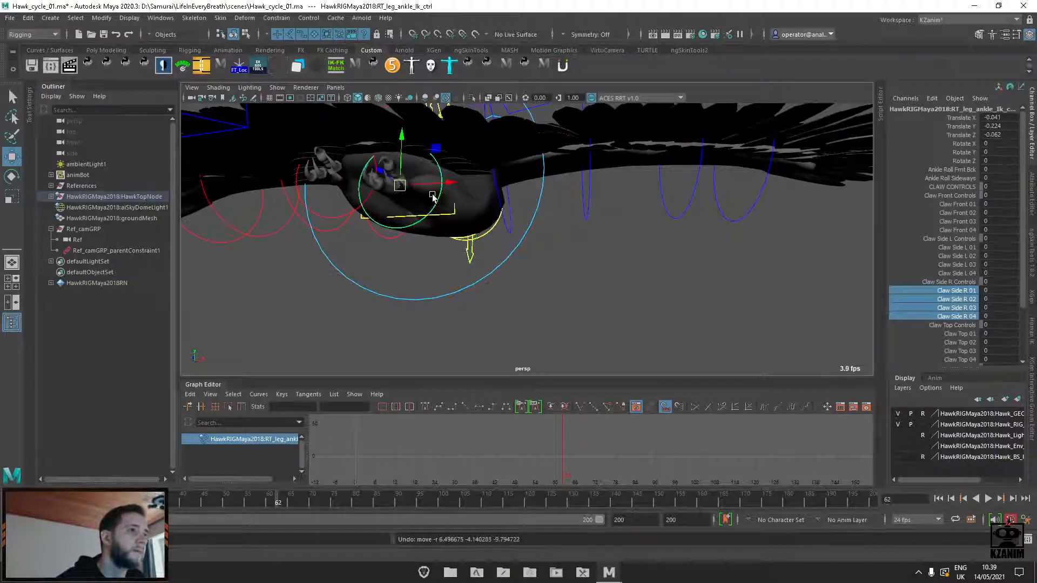
Undo a sideways test move and lower the right leg ankle IK control to about X 0.186, Y -1.037, Z -0.564
{"action": "left_click_drag", "start_coordinate": [434, 183], "coordinate": [449, 182]}
{"action": "key", "text": "ctrl+z"}
{"action": "left_click_drag", "start_coordinate": [402, 150], "coordinate": [391, 199]}
{"action": "left_click_drag", "start_coordinate": [231, 206], "coordinate": [263, 237]}
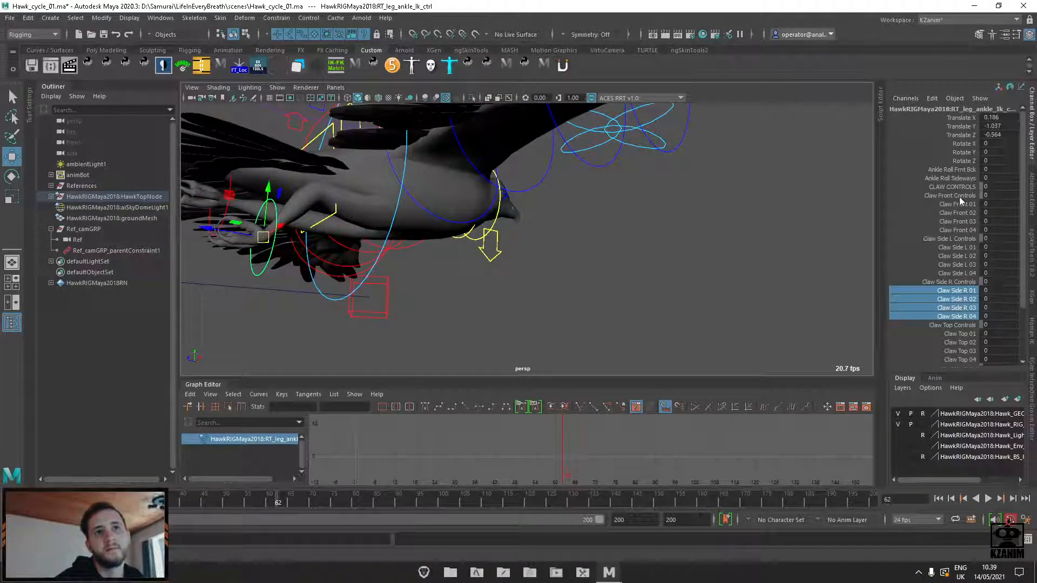
Try rotating the right ankle control about 14.9 degrees around Y, undo it, and select Ankle Roll Frnt Bck
{"action": "left_click", "coordinate": [961, 153]}
{"action": "middle_click_drag", "start_coordinate": [803, 184], "coordinate": [838, 199]}
{"action": "key", "text": "ctrl+z"}
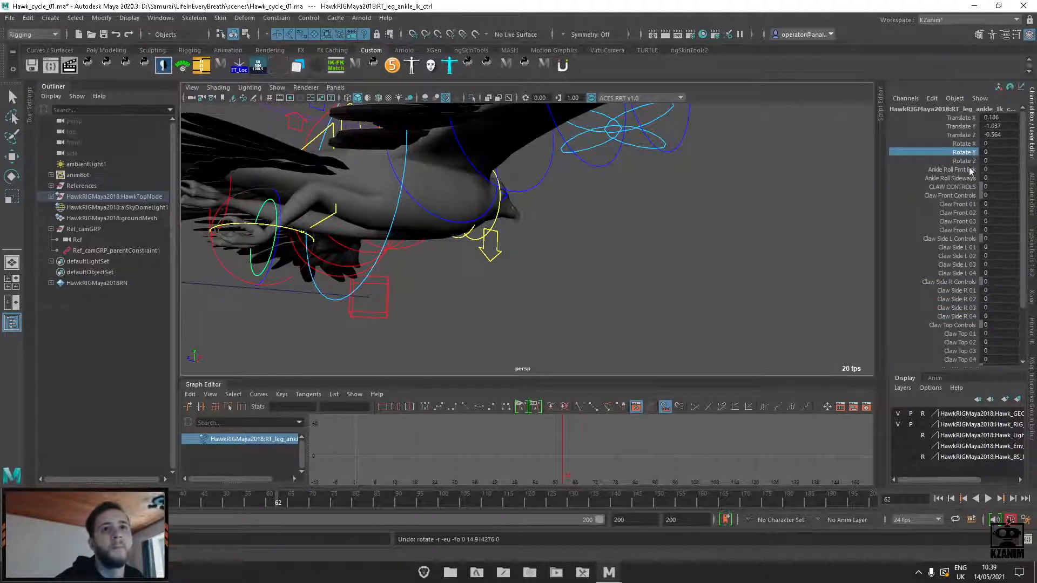
{"action": "left_click", "coordinate": [970, 170]}
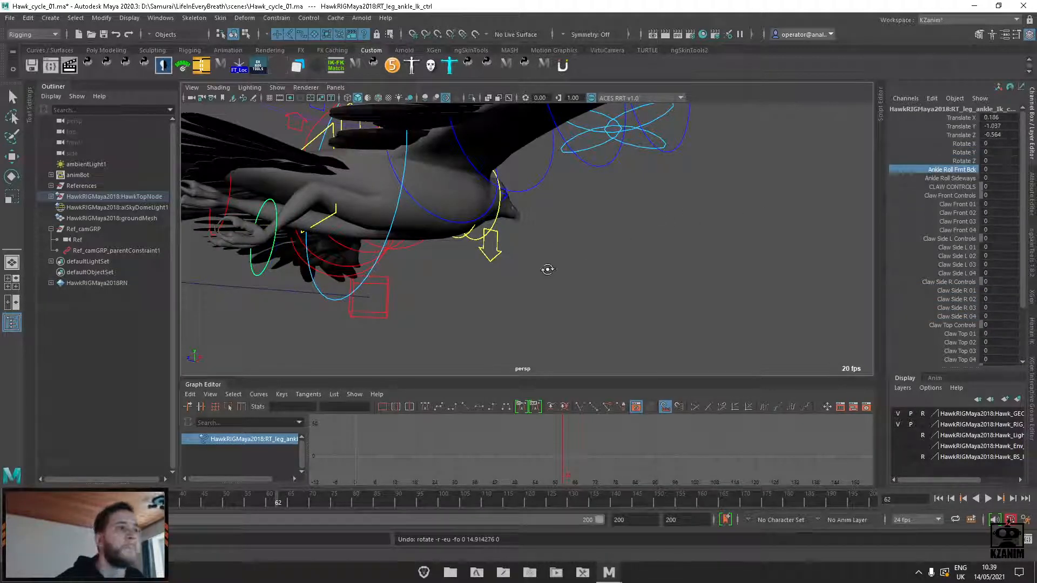
Select RT_leg_knee_ctrl, try moving it down toward the hawk's body, and undo the moves
{"action": "left_click_drag", "start_coordinate": [548, 269], "coordinate": [594, 301], "text": "alt"}
{"action": "left_click", "coordinate": [409, 197]}
{"action": "left_click_drag", "start_coordinate": [411, 198], "coordinate": [335, 199], "text": "alt"}
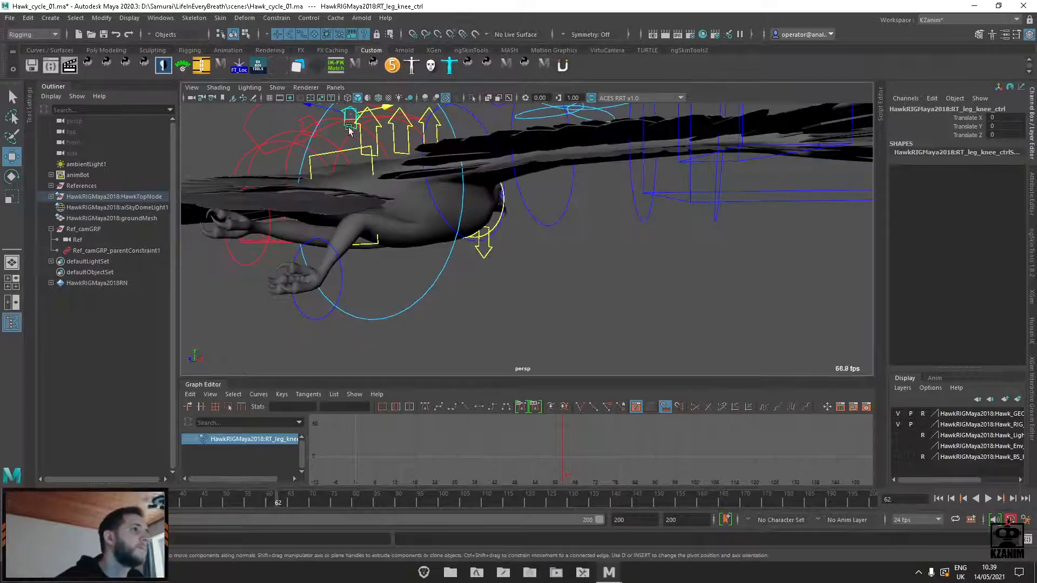
{"action": "left_click_drag", "start_coordinate": [350, 114], "coordinate": [379, 209]}
{"action": "key", "text": "ctrl+z"}
{"action": "key", "text": "ctrl+z"}
{"action": "key", "text": "ctrl+z"}
{"action": "key", "text": "ctrl+z"}
{"action": "key", "text": "ctrl+z"}
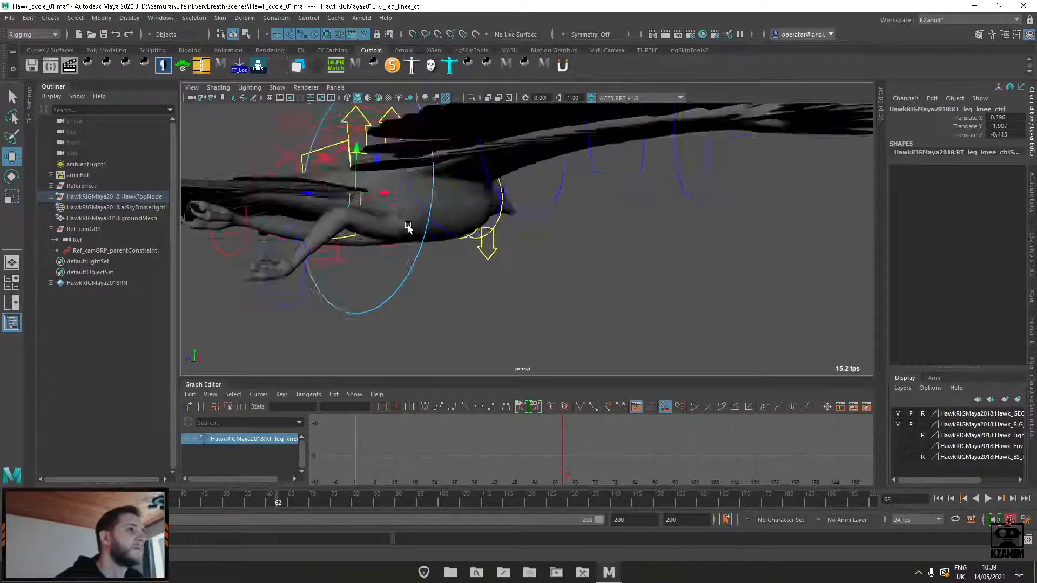
Undo the remaining moves of the right leg knee and ankle IK controls and examine the hawk from the front
{"action": "key", "text": "ctrl+z"}
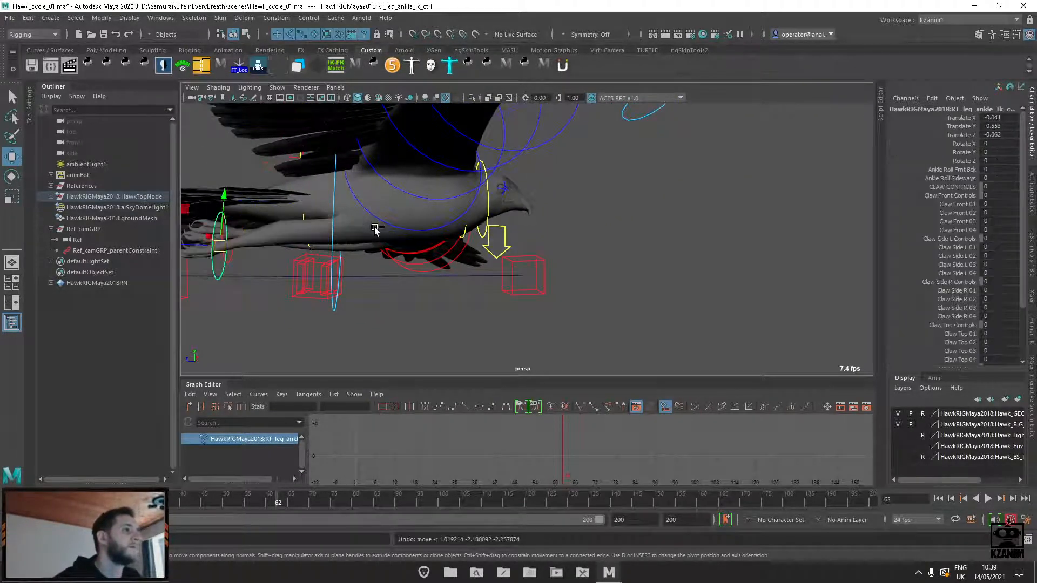
{"action": "key", "text": "ctrl+z"}
{"action": "key", "text": "ctrl+z"}
{"action": "key", "text": "ctrl+z"}
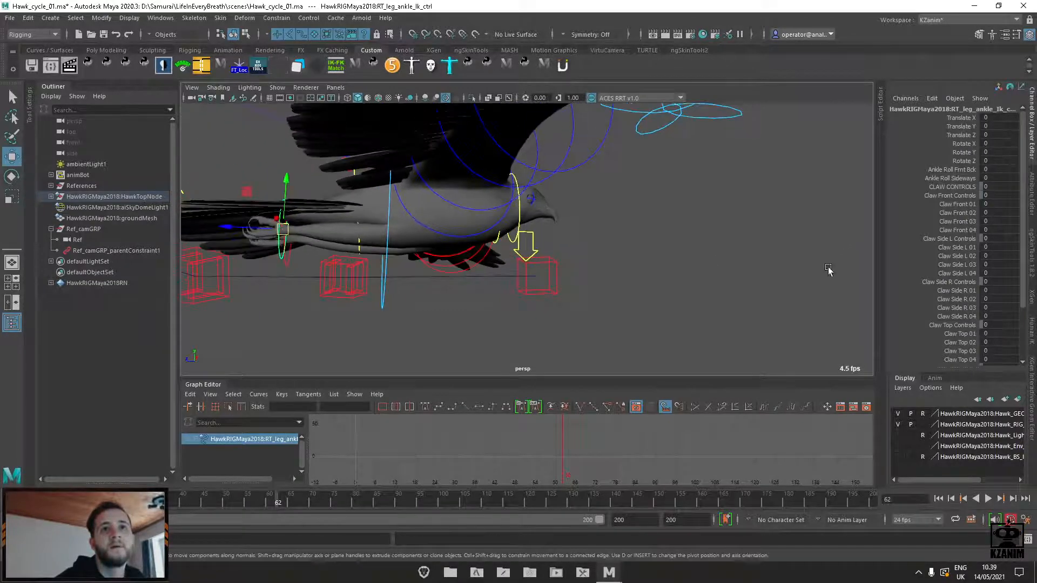
{"action": "scroll", "coordinate": [987, 250], "scroll_direction": "down", "scroll_amount": 3}
{"action": "scroll", "coordinate": [986, 253], "scroll_direction": "up", "scroll_amount": 3}
{"action": "scroll", "coordinate": [623, 312], "scroll_direction": "down", "scroll_amount": 2}
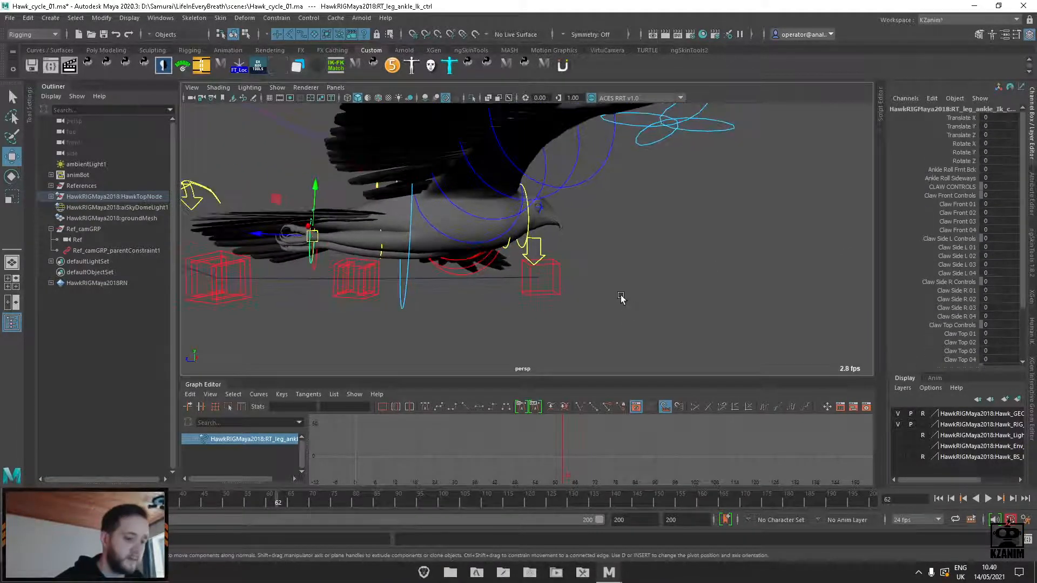
{"action": "left_click_drag", "start_coordinate": [621, 299], "coordinate": [533, 308], "text": "alt"}
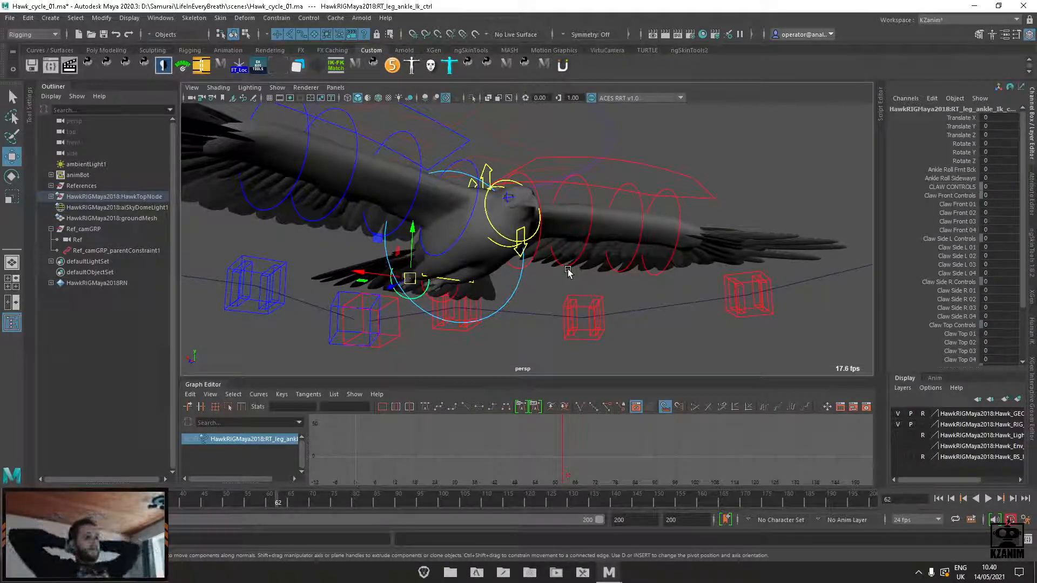
{"action": "left_click_drag", "start_coordinate": [664, 192], "coordinate": [534, 300], "text": "alt"}
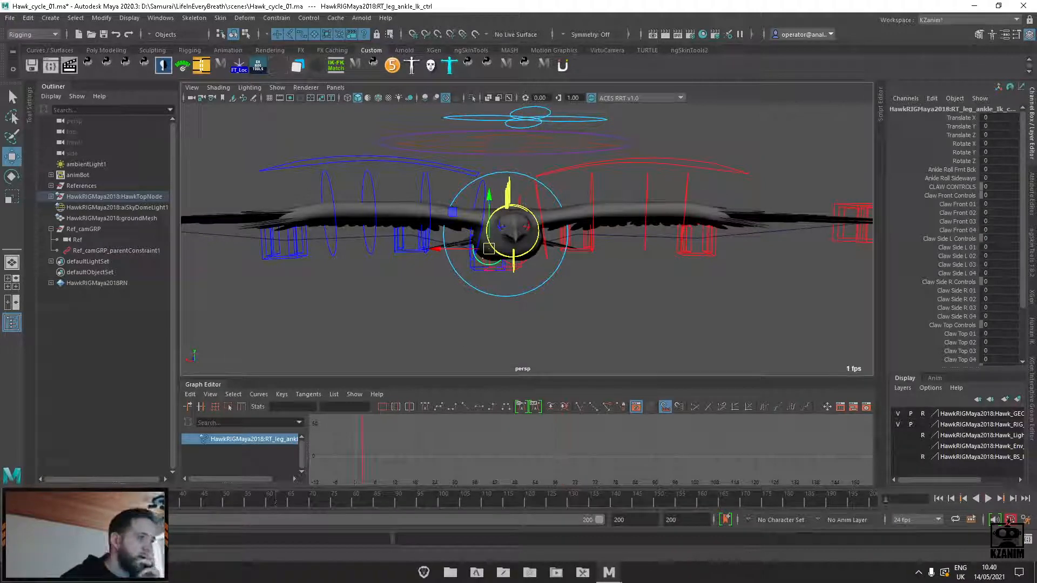
Show the Ref camera beside the perspective view and play the front-view flight references, stopping at frame 130
{"action": "left_click", "coordinate": [352, 306]}
{"action": "key", "text": "space"}
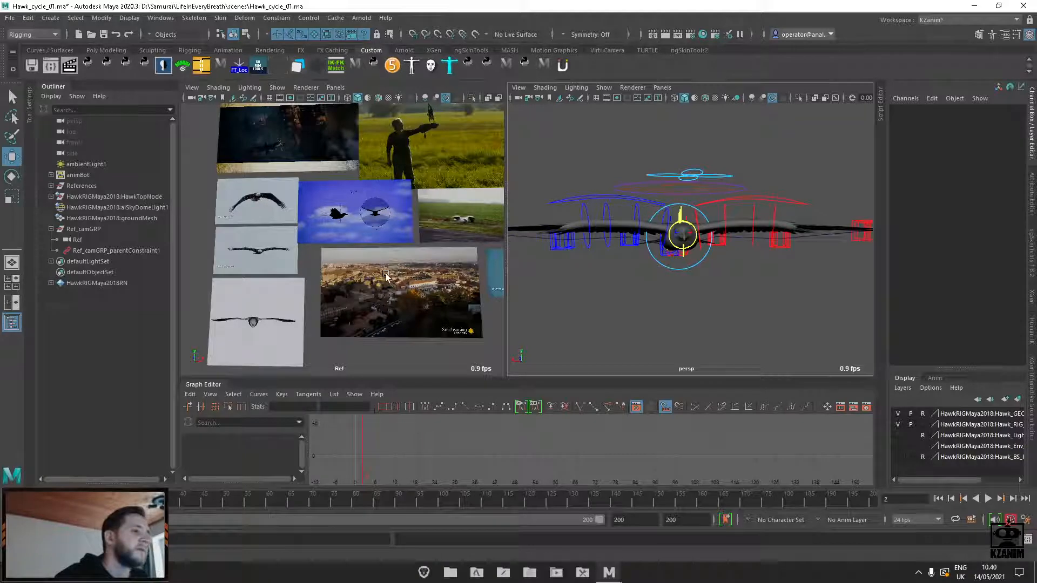
{"action": "middle_click_drag", "start_coordinate": [287, 213], "coordinate": [319, 251], "text": "alt"}
{"action": "left_click_drag", "start_coordinate": [320, 251], "coordinate": [339, 236], "text": "alt"}
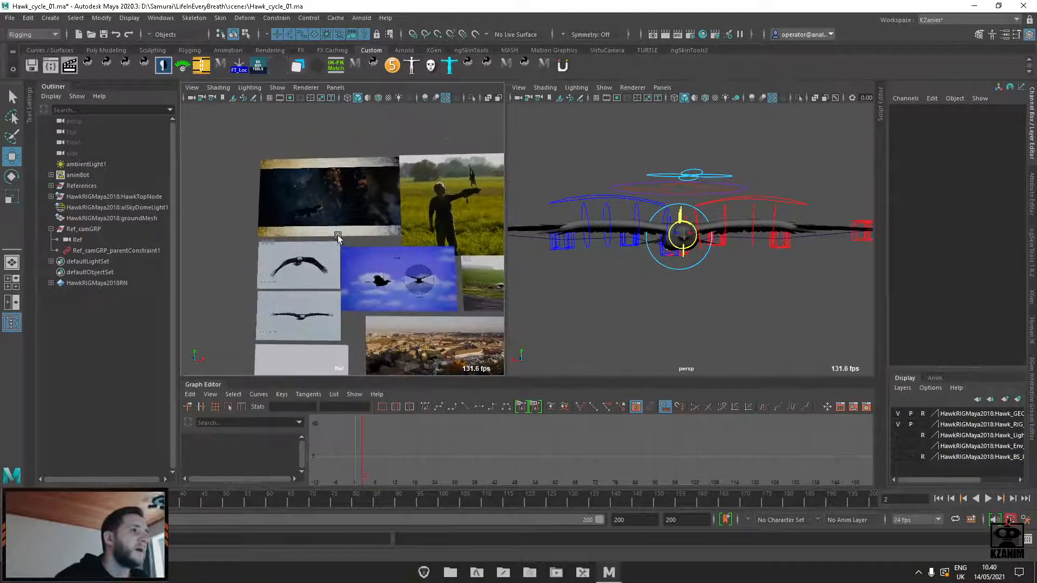
{"action": "right_click_drag", "start_coordinate": [338, 236], "coordinate": [347, 278], "text": "alt"}
{"action": "middle_click_drag", "start_coordinate": [348, 278], "coordinate": [356, 243], "text": "alt"}
{"action": "right_click_drag", "start_coordinate": [356, 243], "coordinate": [370, 289], "text": "alt"}
{"action": "middle_click_drag", "start_coordinate": [370, 289], "coordinate": [388, 251], "text": "alt"}
{"action": "key", "text": "alt+v"}
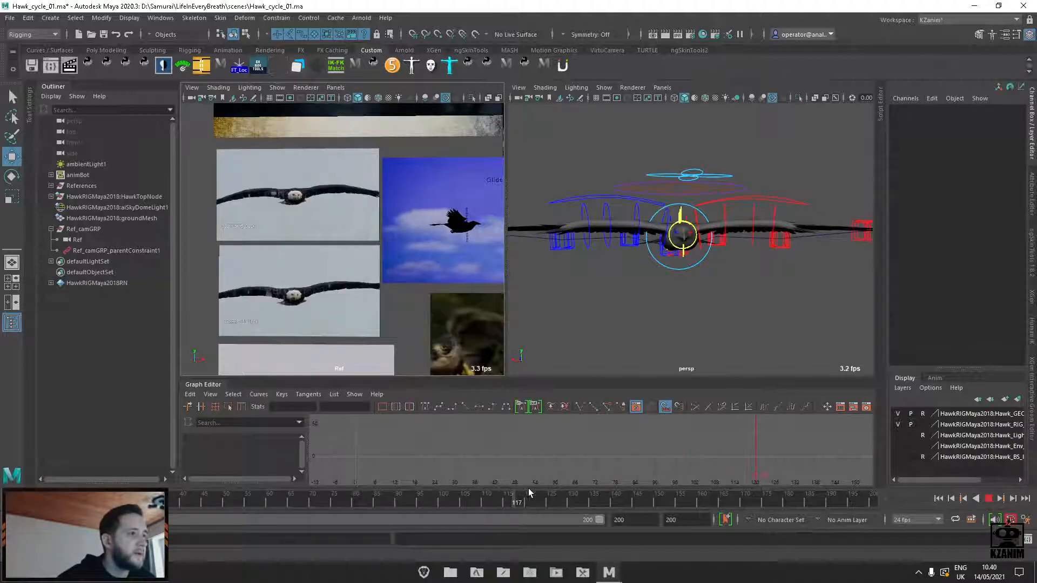
{"action": "left_click", "coordinate": [574, 503]}
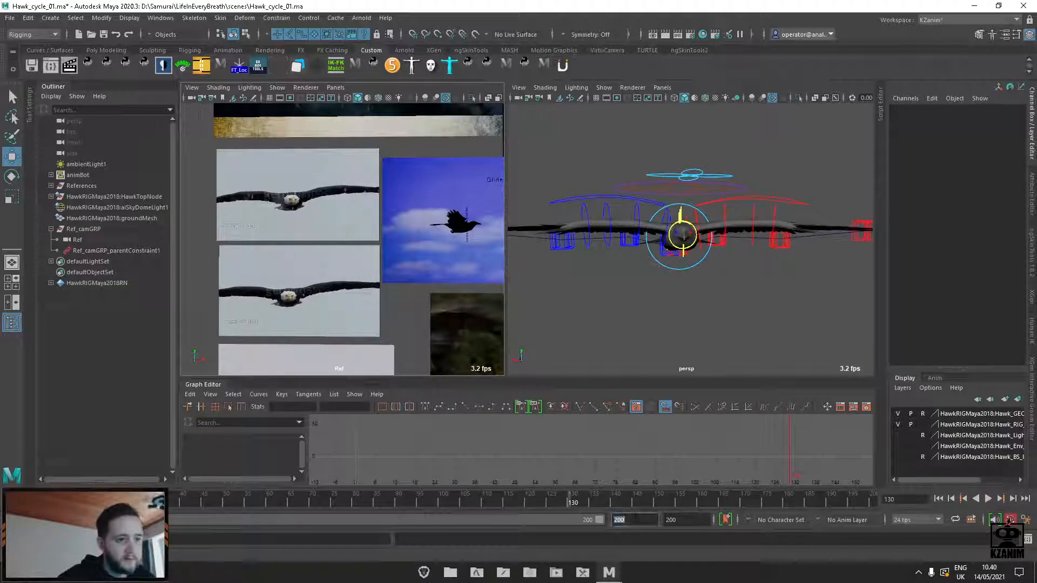
Set both the playback end and the animation end of the timeline to frame 150
{"action": "left_click", "coordinate": [635, 519]}
{"action": "type", "text": "150"}
{"action": "key", "text": "Return"}
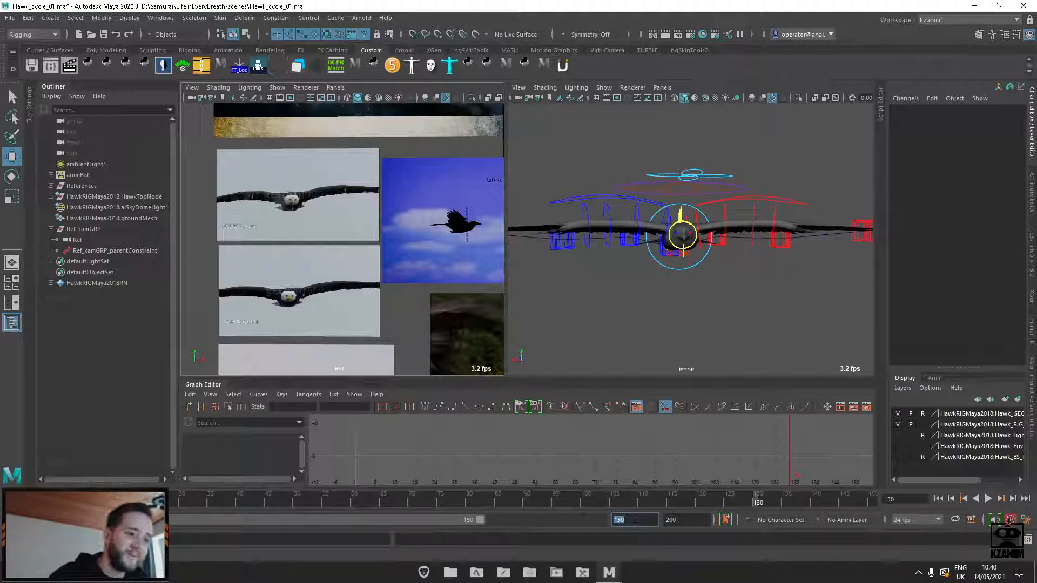
{"action": "left_click", "coordinate": [693, 517]}
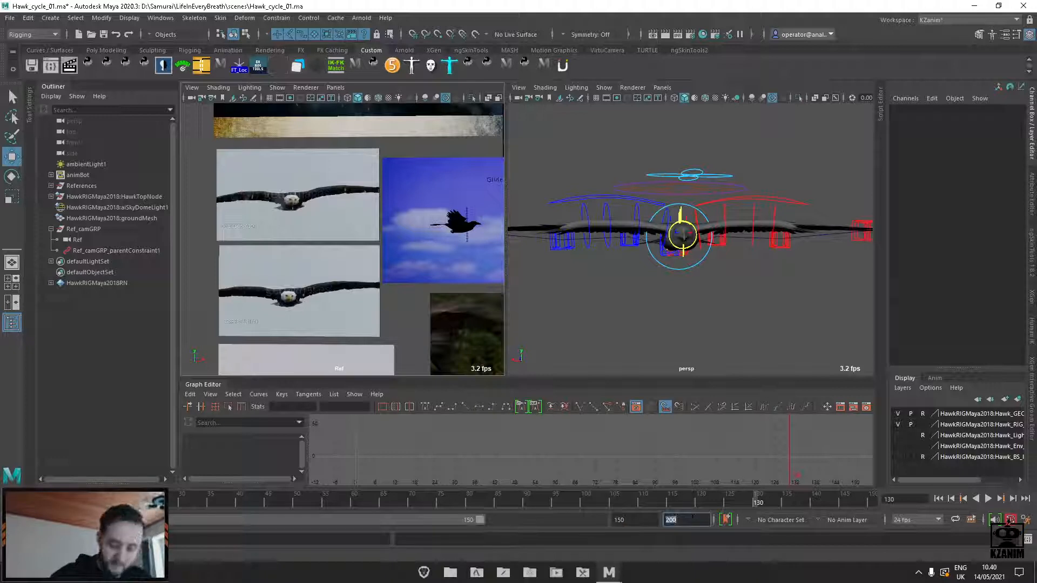
{"action": "type", "text": "150"}
{"action": "key", "text": "Return"}
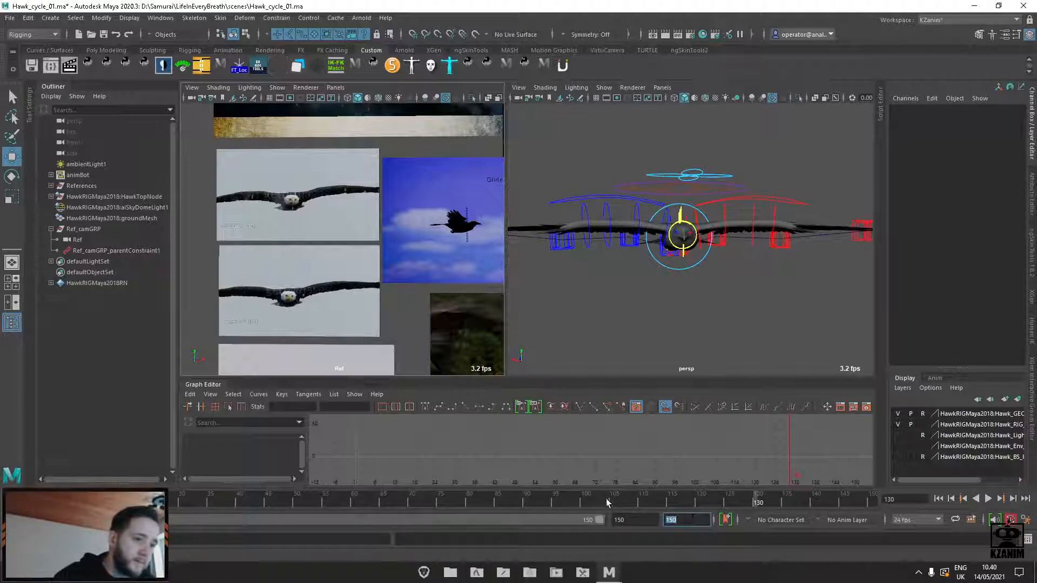
Play the shortened frame range and review the whole board of flight reference clips
{"action": "key", "text": "alt+v"}
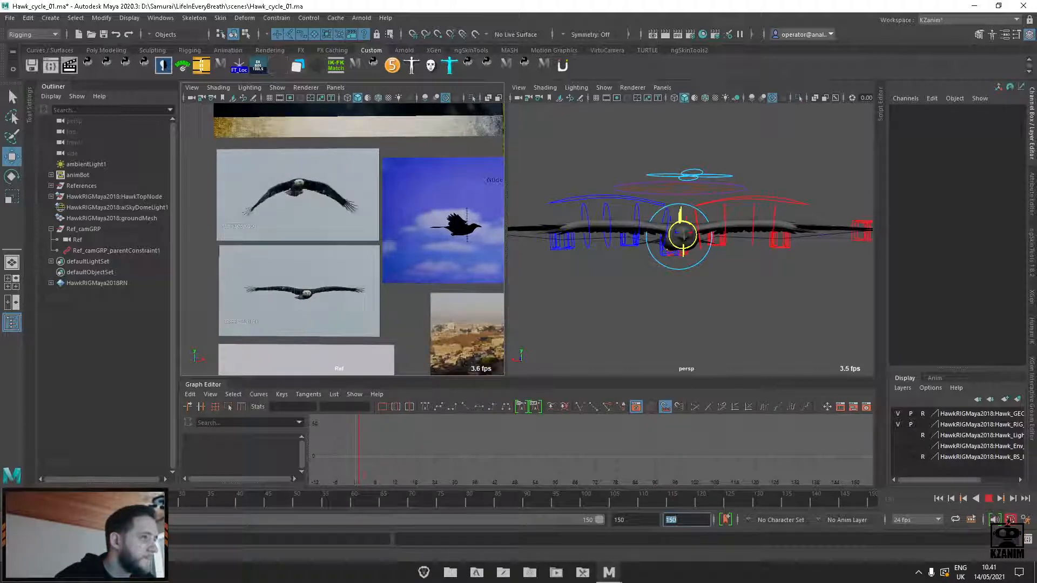
{"action": "key", "text": "alt+v"}
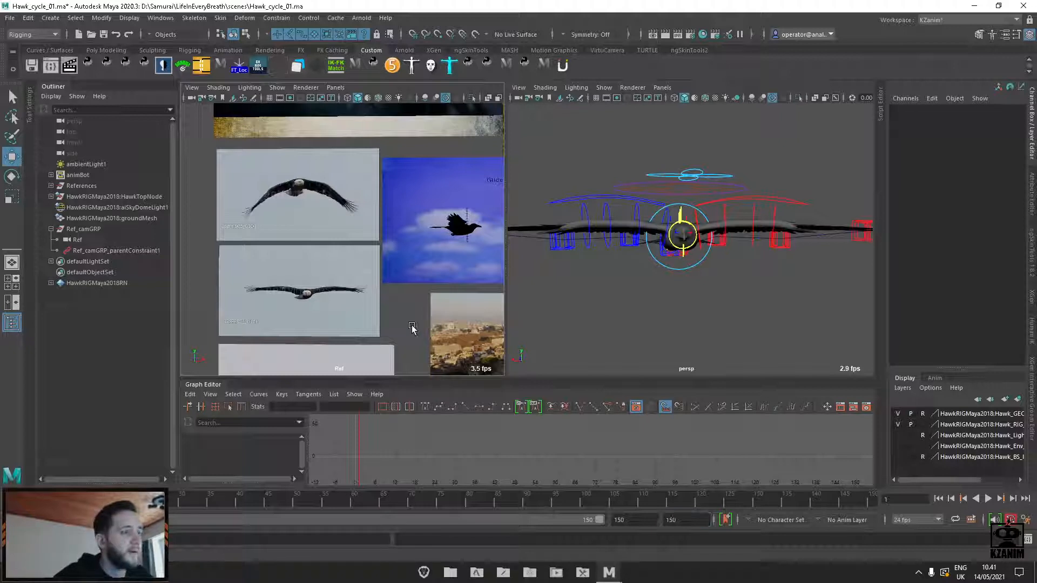
{"action": "scroll", "coordinate": [406, 320], "scroll_direction": "down", "scroll_amount": 5}
{"action": "scroll", "coordinate": [356, 278], "scroll_direction": "down", "scroll_amount": 5}
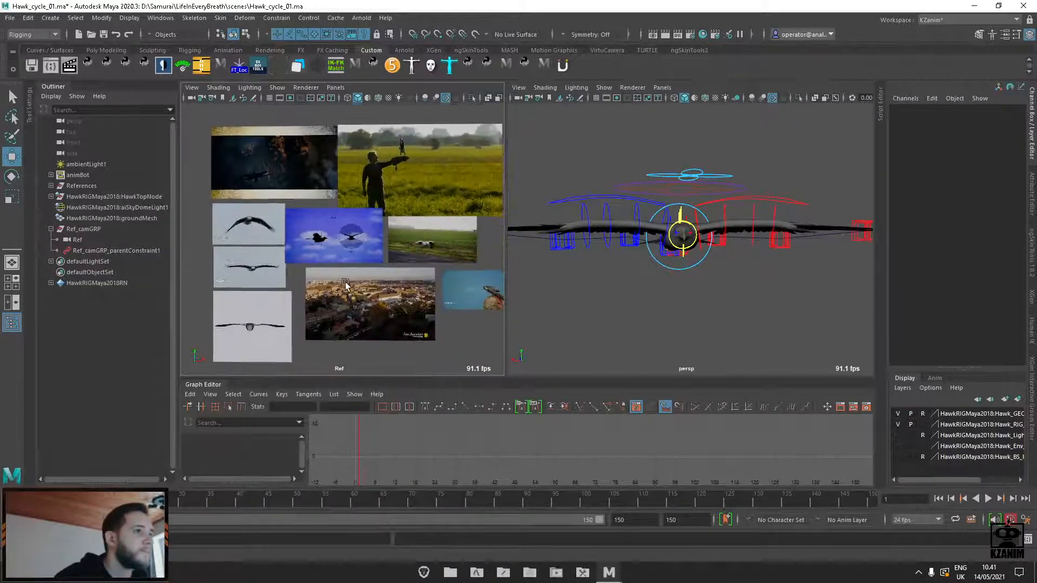
{"action": "scroll", "coordinate": [480, 316], "scroll_direction": "up", "scroll_amount": 2}
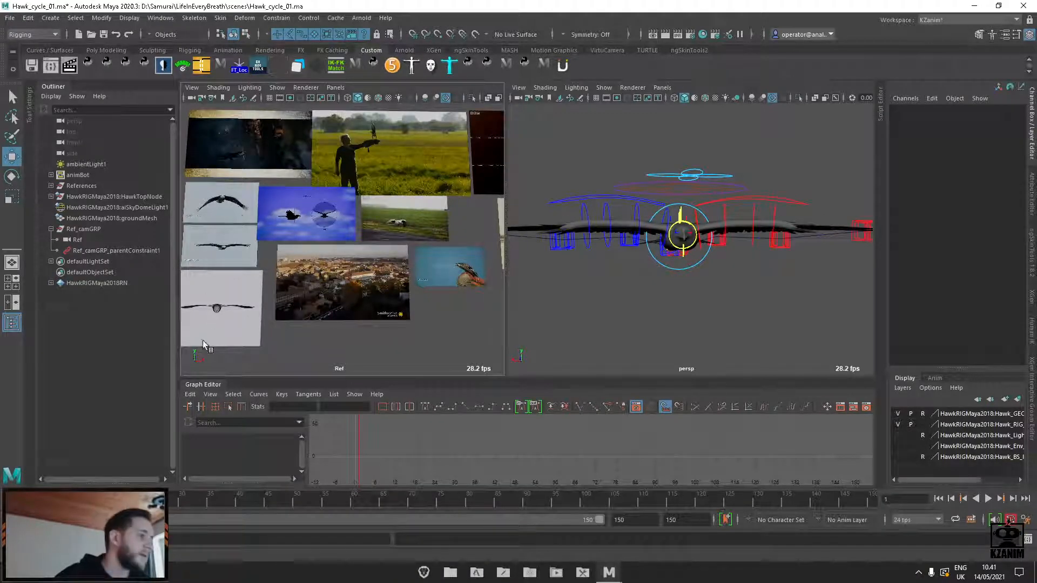
{"action": "key", "text": "alt+v"}
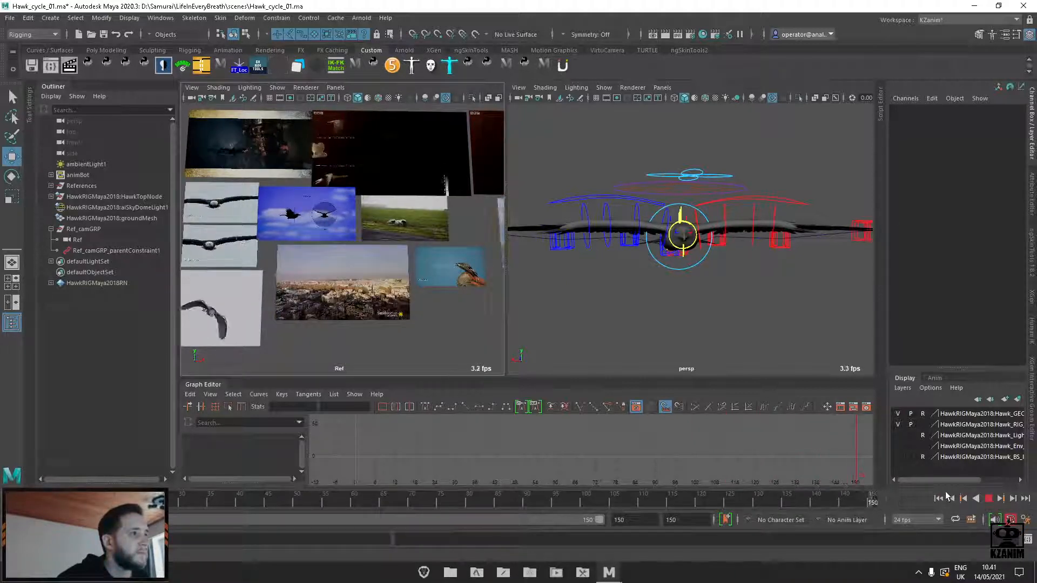
Select the Front_Main_GlidetoFlapRef and Front_MainRef planes in turn, scrub the reference footage to frame 150, and clear the selection
{"action": "left_click", "coordinate": [225, 244]}
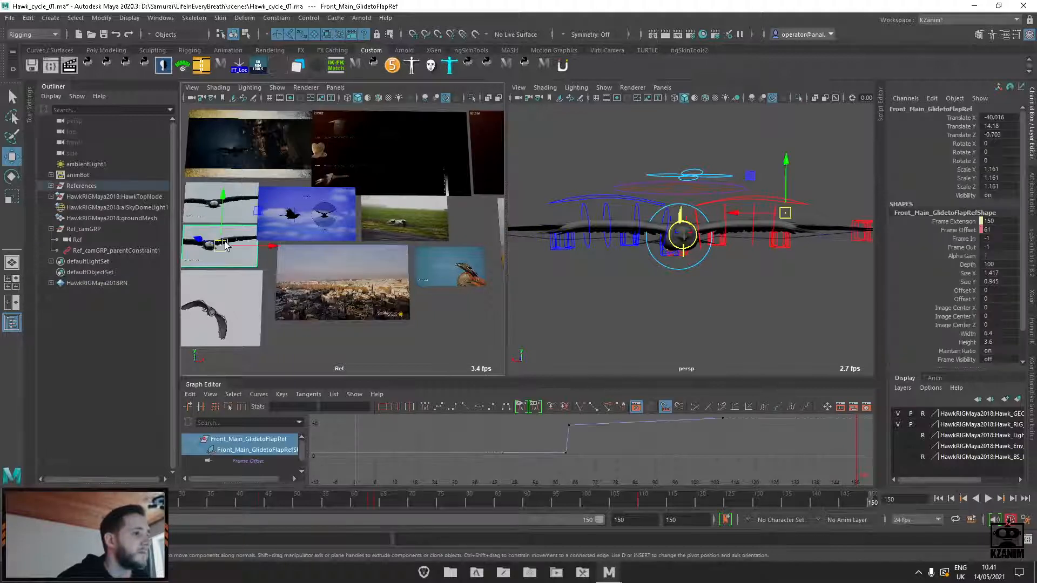
{"action": "left_click", "coordinate": [240, 213]}
{"action": "left_click_drag", "start_coordinate": [872, 501], "coordinate": [655, 494]}
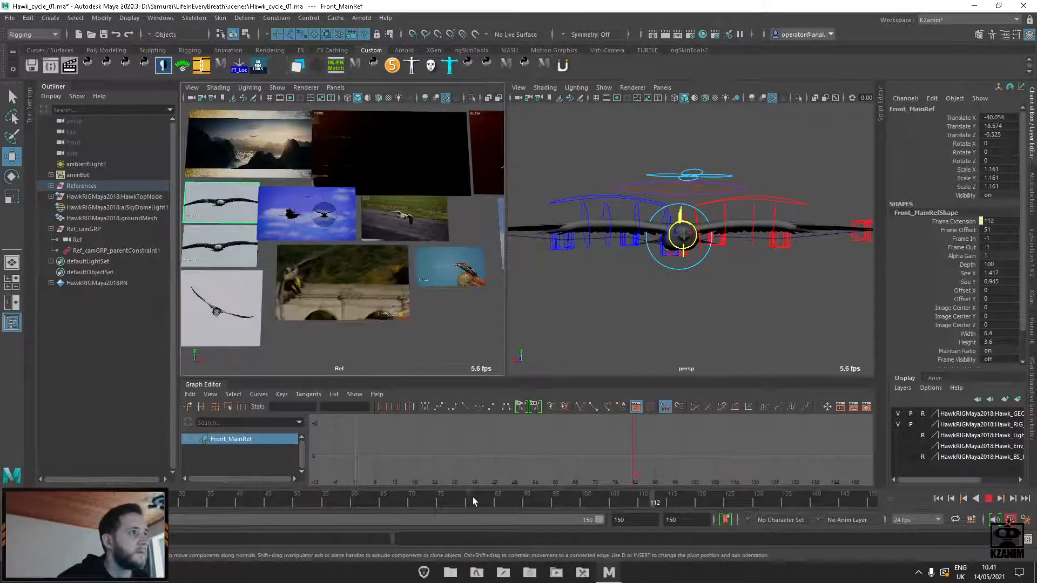
{"action": "left_click_drag", "start_coordinate": [472, 497], "coordinate": [870, 484]}
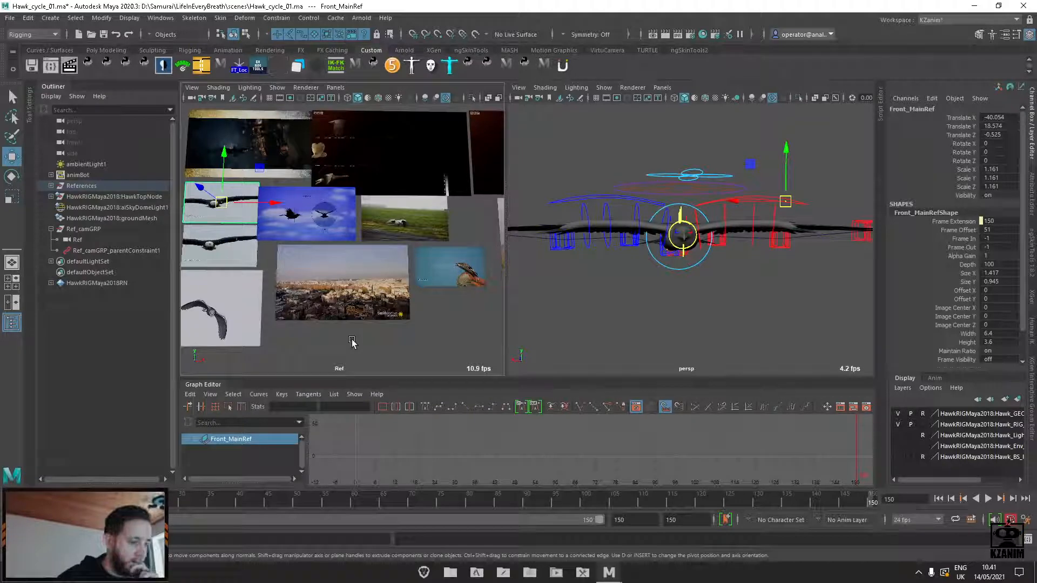
{"action": "left_click", "coordinate": [675, 330]}
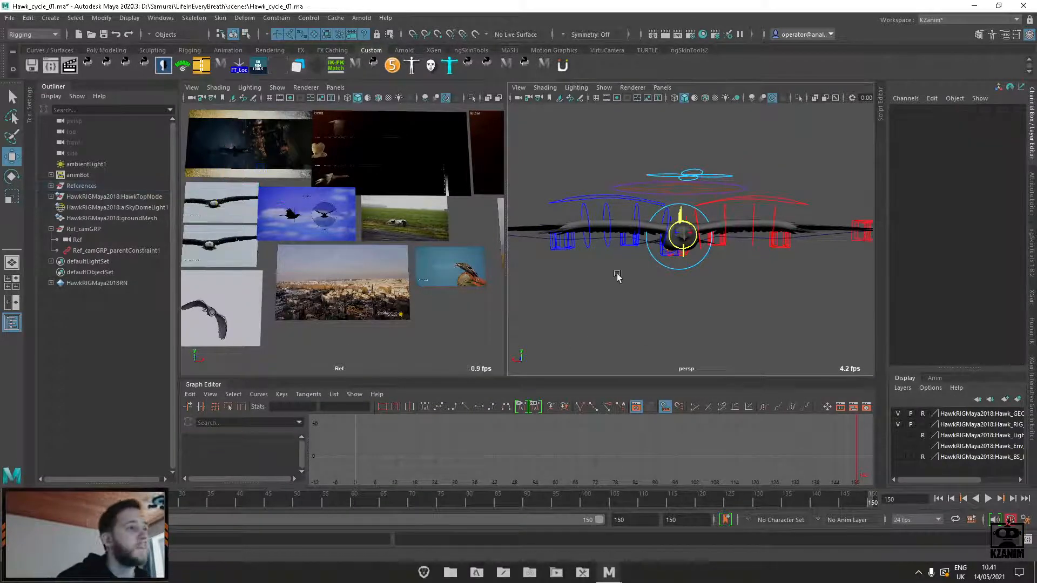
Look over the reference board, return to the single perspective view, and examine the hawk rig from the front and above
{"action": "scroll", "coordinate": [459, 255], "scroll_direction": "down", "scroll_amount": 2}
{"action": "scroll", "coordinate": [383, 253], "scroll_direction": "up", "scroll_amount": 2}
{"action": "scroll", "coordinate": [382, 254], "scroll_direction": "down", "scroll_amount": 3}
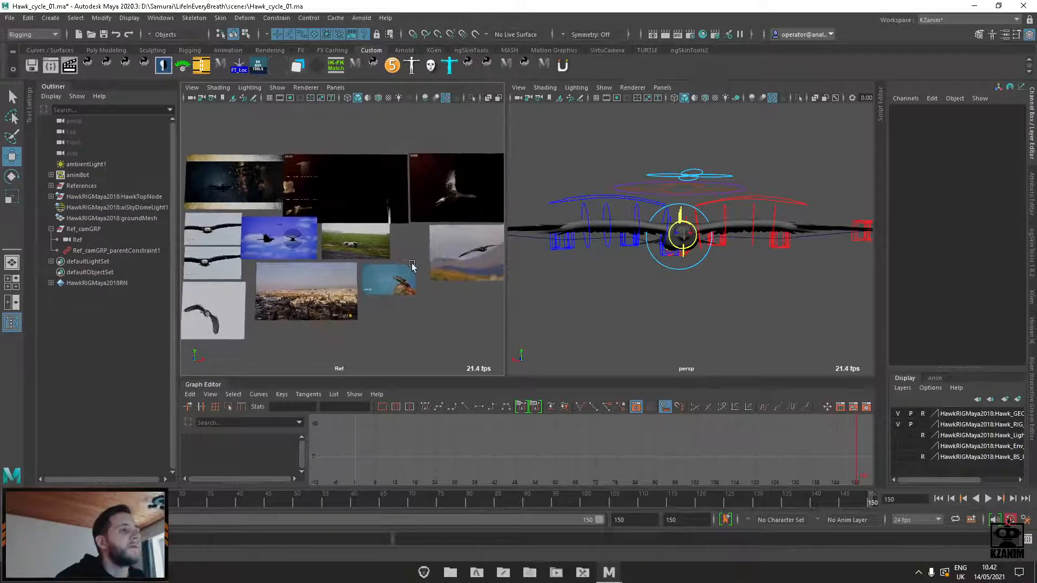
{"action": "key", "text": "space"}
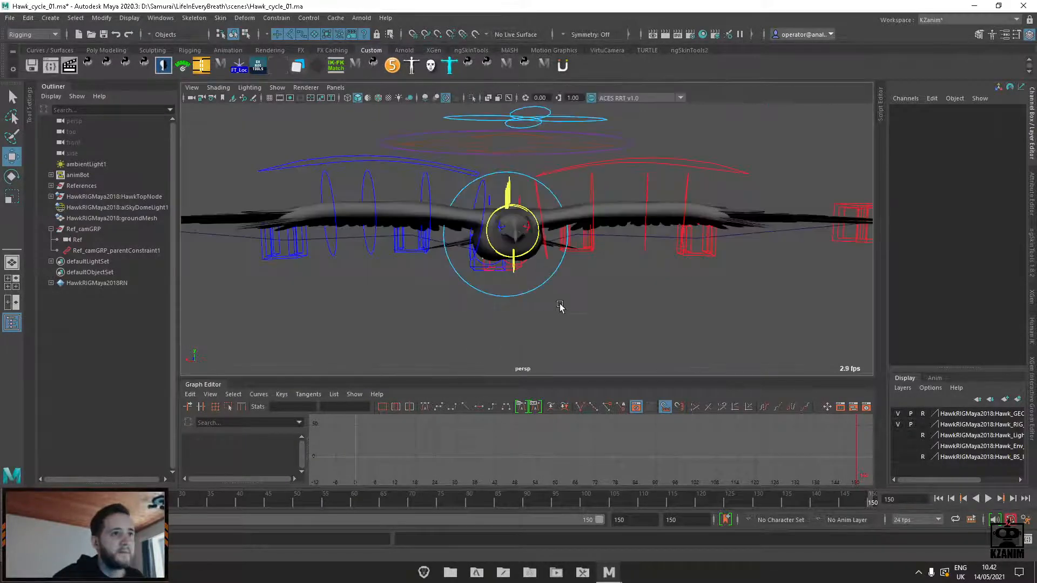
{"action": "left_click_drag", "start_coordinate": [549, 308], "coordinate": [527, 297], "text": "alt"}
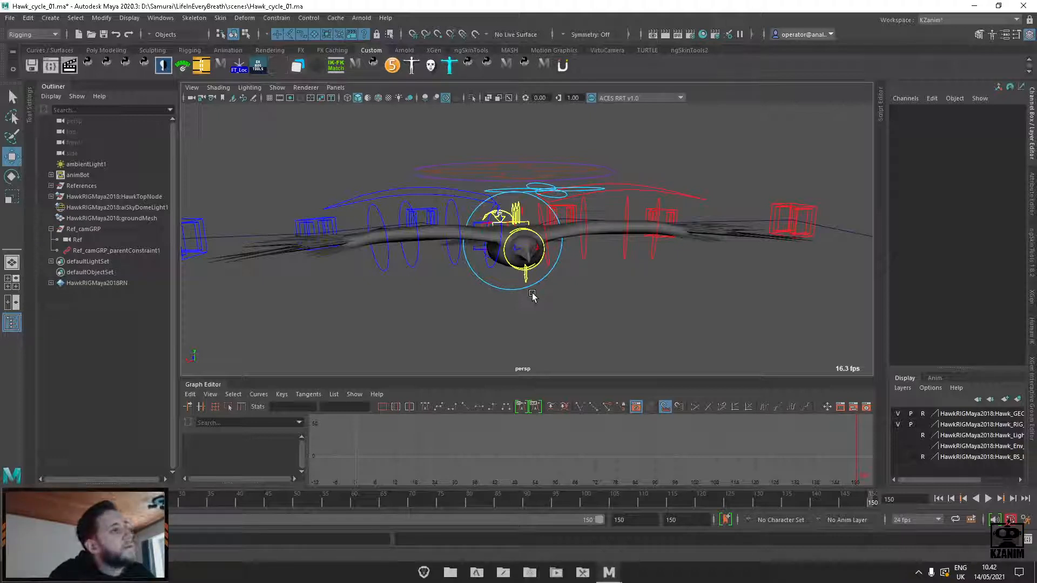
{"action": "left_click_drag", "start_coordinate": [574, 303], "coordinate": [460, 307], "text": "alt"}
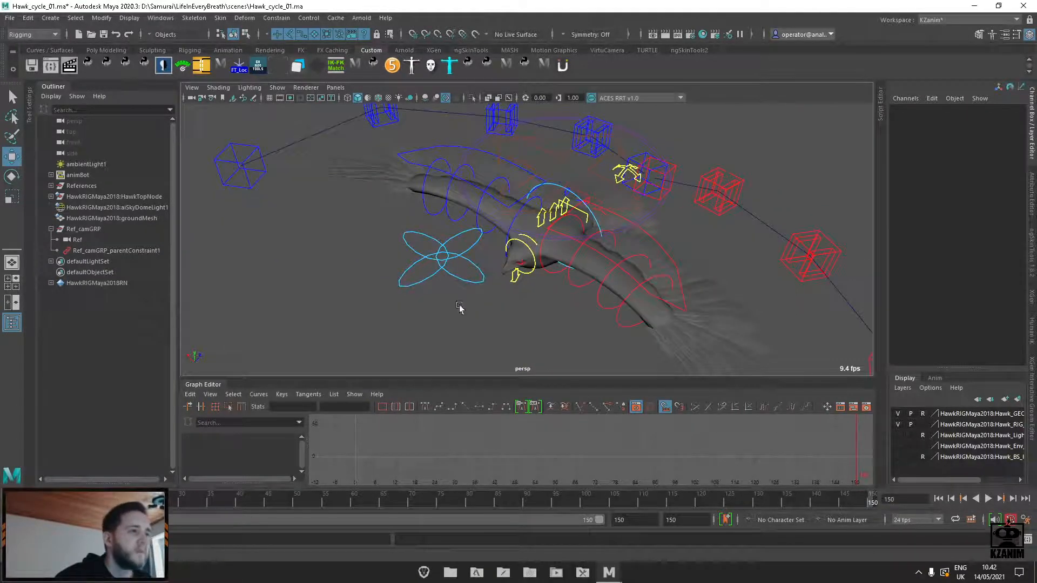
On the Control_box control, turn Tail Flutter on with Tail Flutter Parameter 2 and play the result to frame 108
{"action": "left_click", "coordinate": [435, 277]}
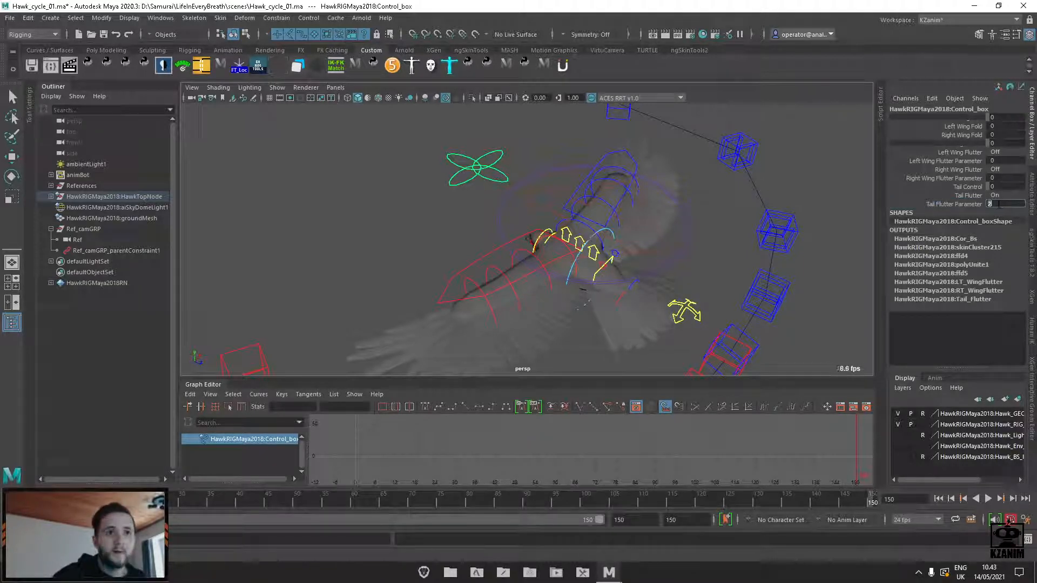
{"action": "key", "text": "Return"}
{"action": "left_click", "coordinate": [479, 168]}
{"action": "key", "text": "w"}
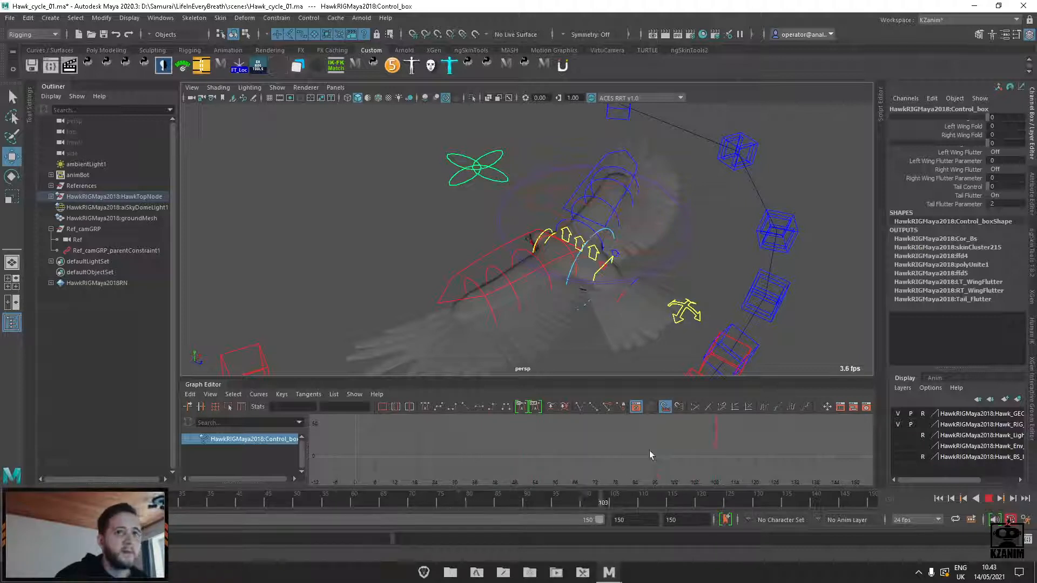
{"action": "key", "text": "Escape"}
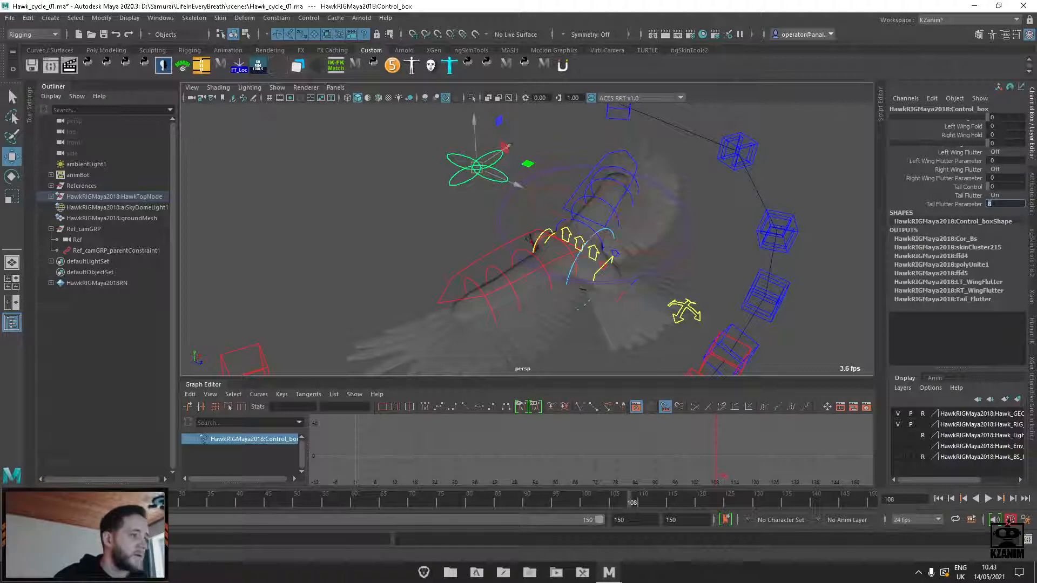
Play the timeline to watch the tail flutter closer up and reset Tail Flutter Parameter to 0
{"action": "middle_click_drag", "start_coordinate": [726, 365], "coordinate": [671, 319], "text": "alt"}
{"action": "right_click_drag", "start_coordinate": [671, 319], "coordinate": [696, 317], "text": "alt"}
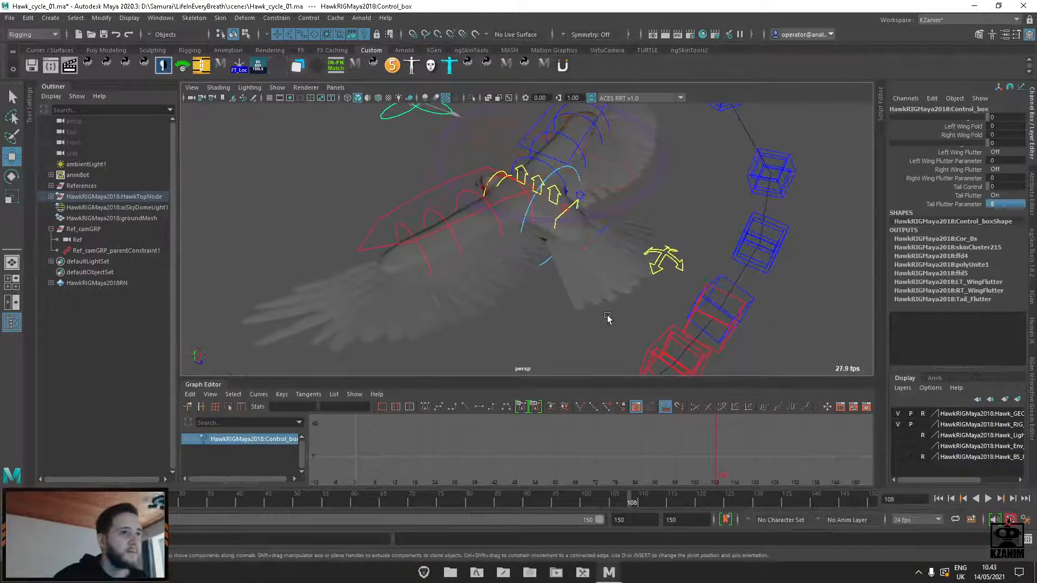
{"action": "key", "text": "alt+v"}
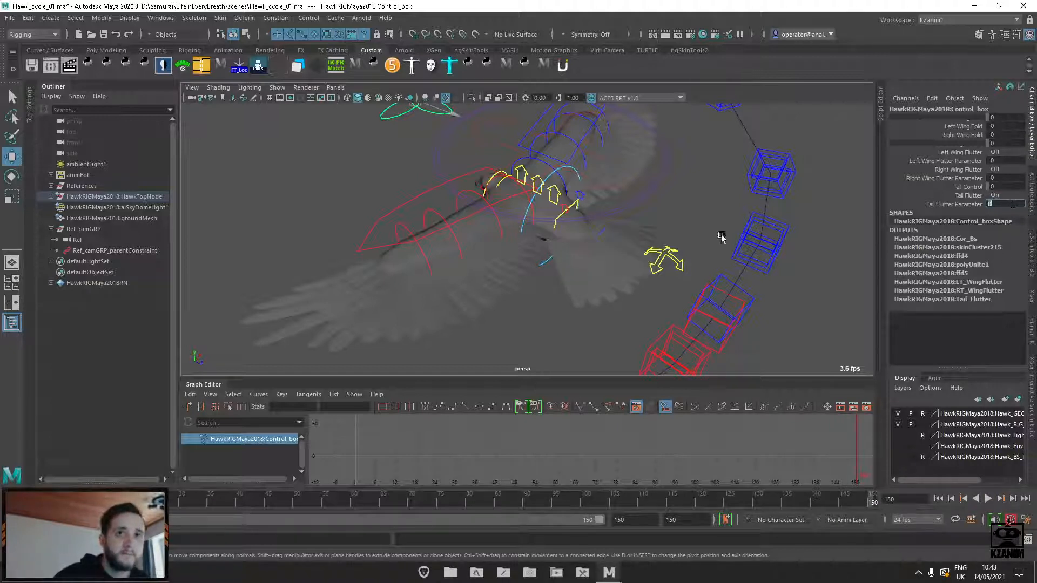
{"action": "left_click_drag", "start_coordinate": [635, 241], "coordinate": [648, 247], "text": "alt"}
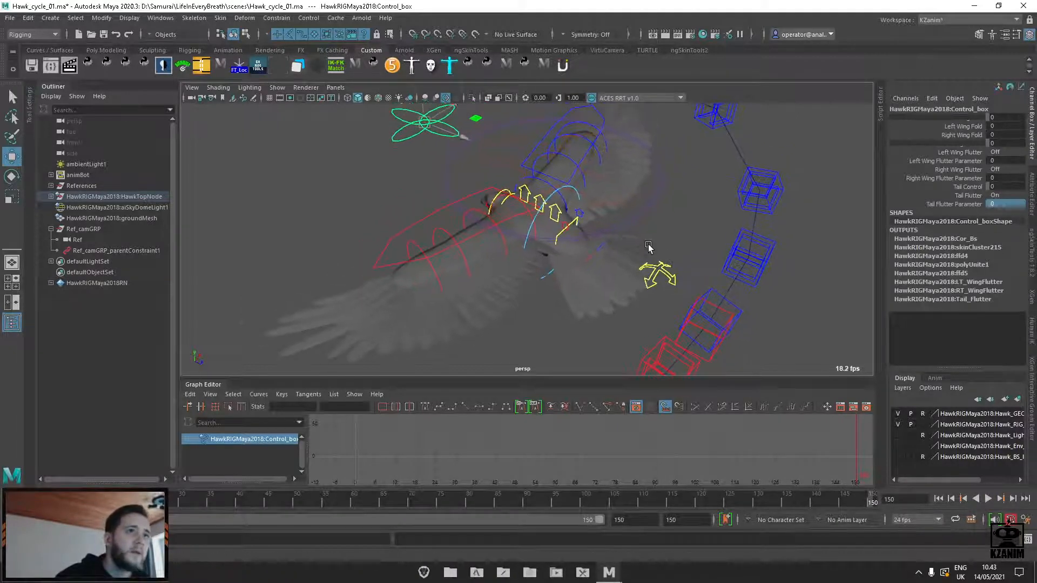
Try changing Left Wing Fold and Right Wing Fold on the Control_box control and undo the changes
{"action": "left_click", "coordinate": [975, 179]}
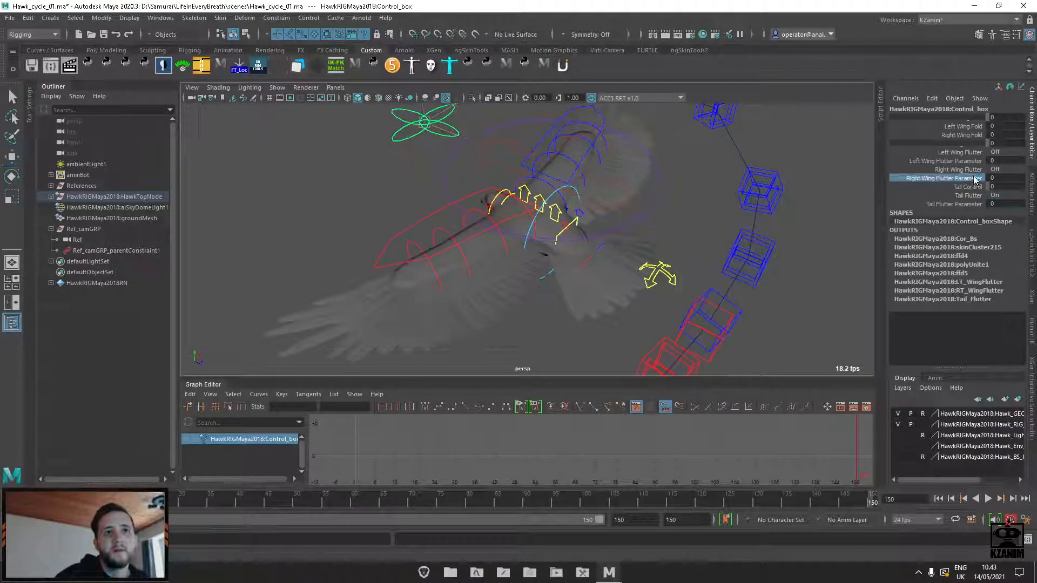
{"action": "left_click", "coordinate": [970, 162]}
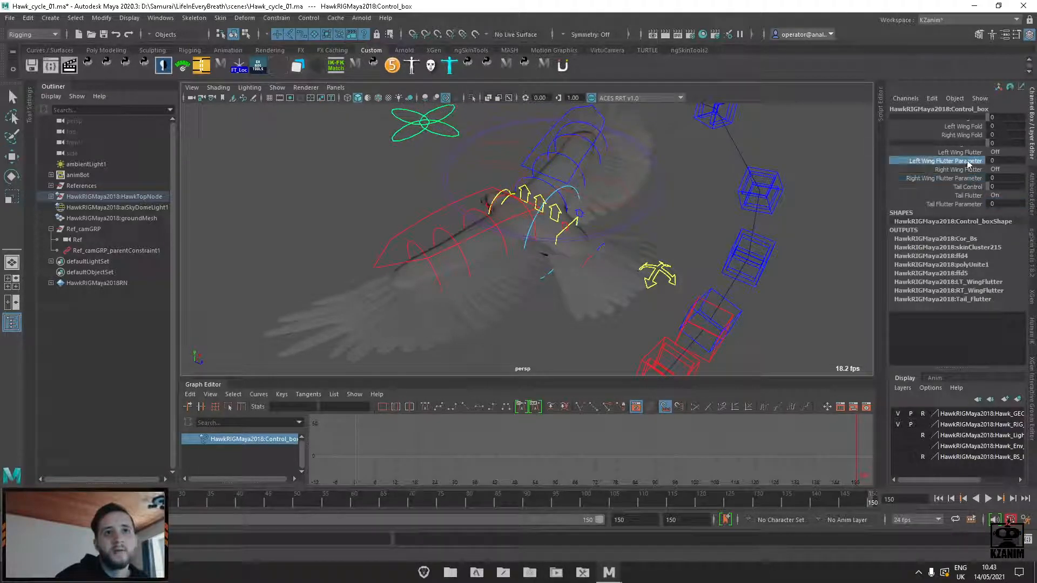
{"action": "left_click", "coordinate": [967, 128]}
{"action": "middle_click_drag", "start_coordinate": [723, 206], "coordinate": [687, 219]}
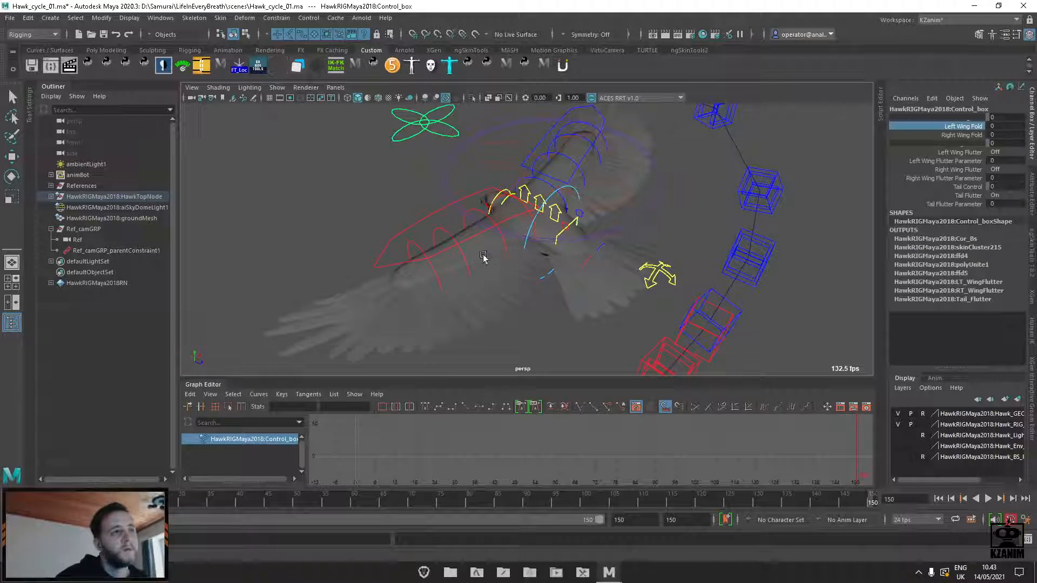
{"action": "left_click", "coordinate": [957, 135]}
{"action": "middle_click_drag", "start_coordinate": [788, 165], "coordinate": [803, 161]}
{"action": "key", "text": "ctrl+z"}
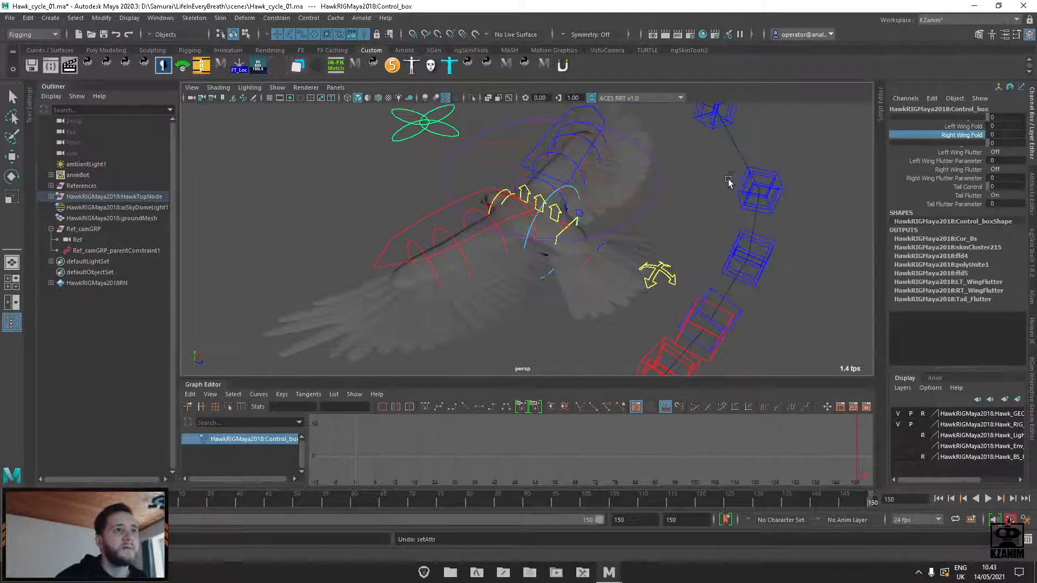
Select the left wing bend control (LT_wing_bend_ctrl) and examine its Fthr Bend 01 attribute, viewing the hawk from the front
{"action": "left_click_drag", "start_coordinate": [729, 182], "coordinate": [604, 187], "text": "alt"}
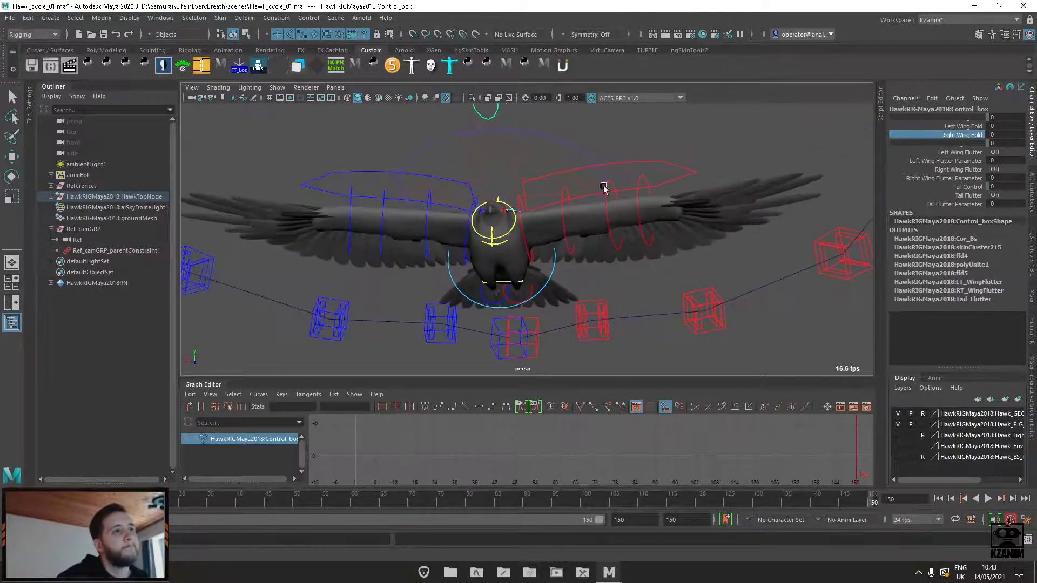
{"action": "left_click", "coordinate": [593, 169]}
{"action": "key", "text": "e"}
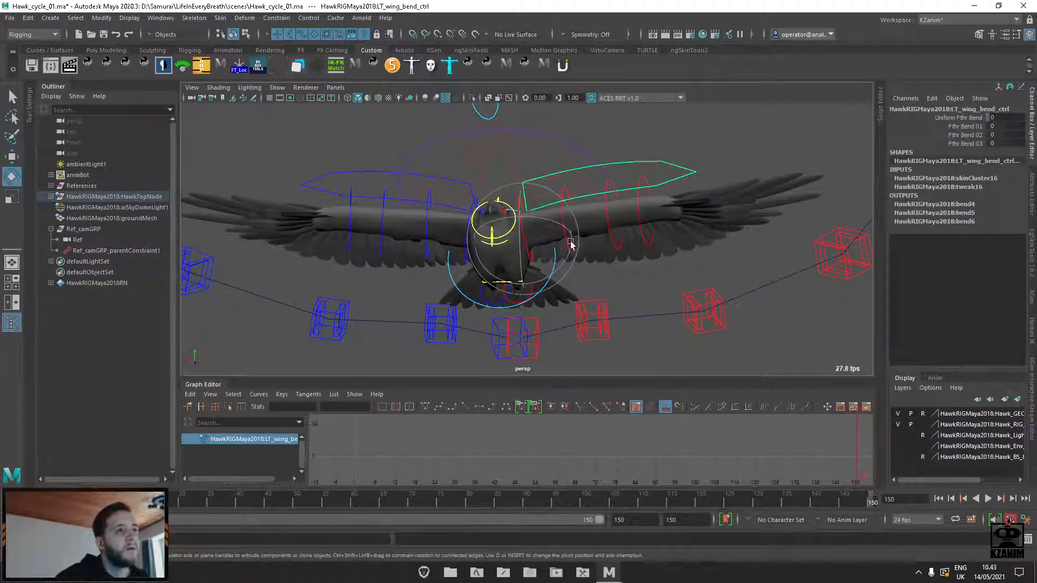
{"action": "left_click", "coordinate": [950, 127]}
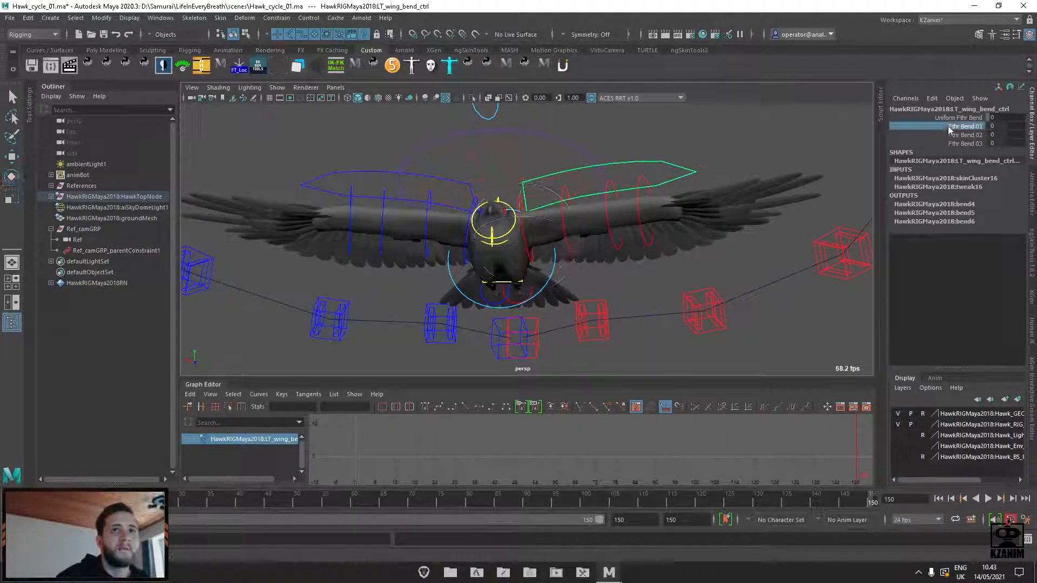
{"action": "left_click_drag", "start_coordinate": [741, 122], "coordinate": [653, 162], "text": "alt"}
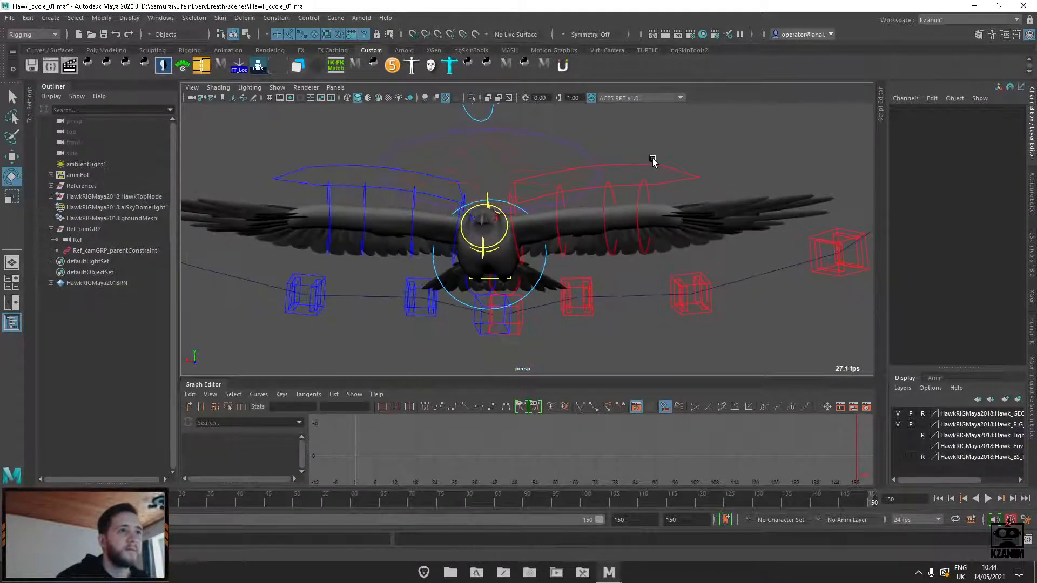
{"action": "left_click", "coordinate": [556, 216]}
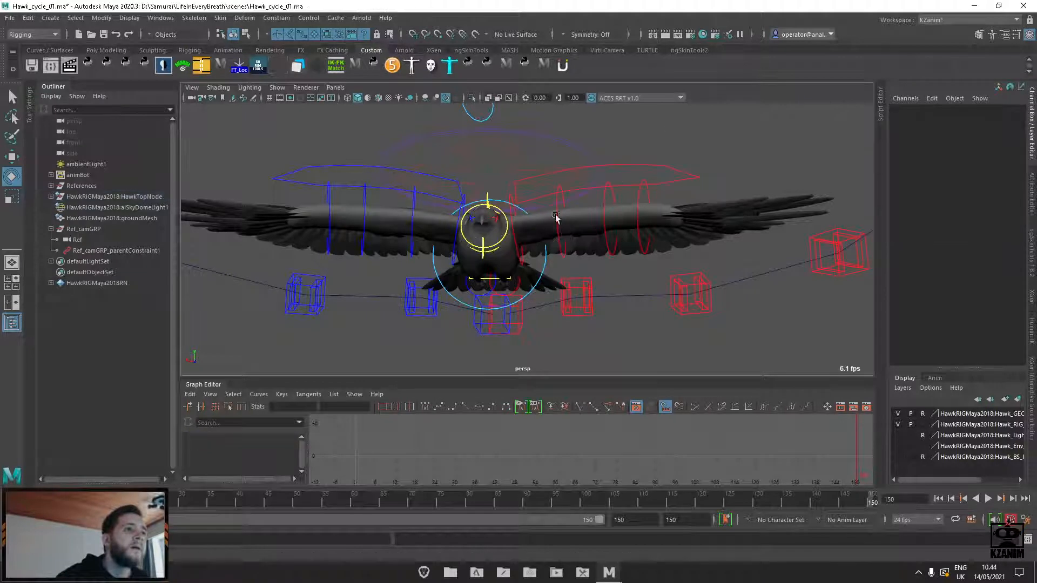
Try rotating the left wing's segment controls, including LT_Wing1_Ctl and LT_Wing3_Ctl, to bend the wing
{"action": "left_click", "coordinate": [511, 230]}
{"action": "mouse_move", "coordinate": [597, 246]}
{"action": "left_mouse_down", "text": "alt"}
{"action": "mouse_move", "coordinate": [632, 211]}
{"action": "mouse_move", "coordinate": [595, 240]}
{"action": "left_mouse_up", "text": "alt"}
{"action": "left_click_drag", "start_coordinate": [560, 246], "coordinate": [518, 288]}
{"action": "left_click", "coordinate": [764, 169]}
{"action": "left_click", "coordinate": [527, 262]}
{"action": "left_click", "coordinate": [592, 290]}
{"action": "left_click", "coordinate": [586, 277]}
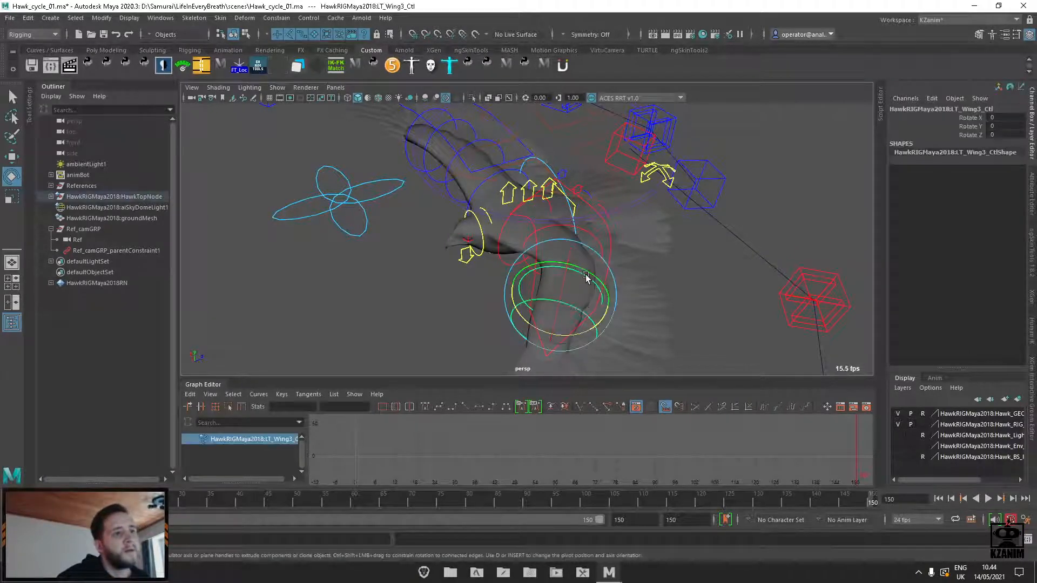
{"action": "left_click_drag", "start_coordinate": [586, 278], "coordinate": [596, 335]}
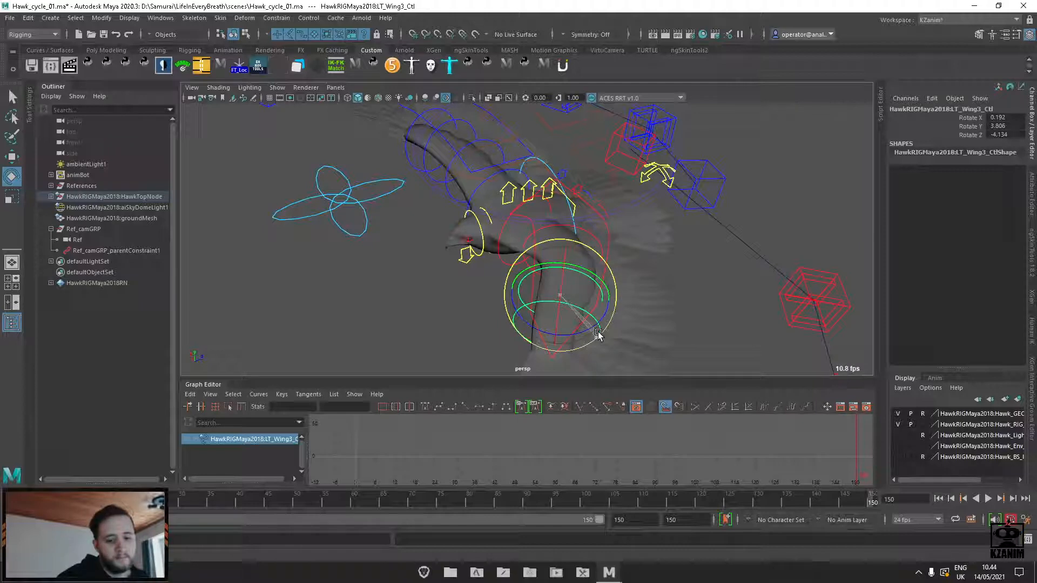
{"action": "left_click_drag", "start_coordinate": [599, 334], "coordinate": [719, 218]}
Undo the left wing control rotations
{"action": "key", "text": "ctrl+z"}
{"action": "key", "text": "ctrl+z"}
{"action": "key", "text": "ctrl+z"}
{"action": "key", "text": "ctrl+z"}
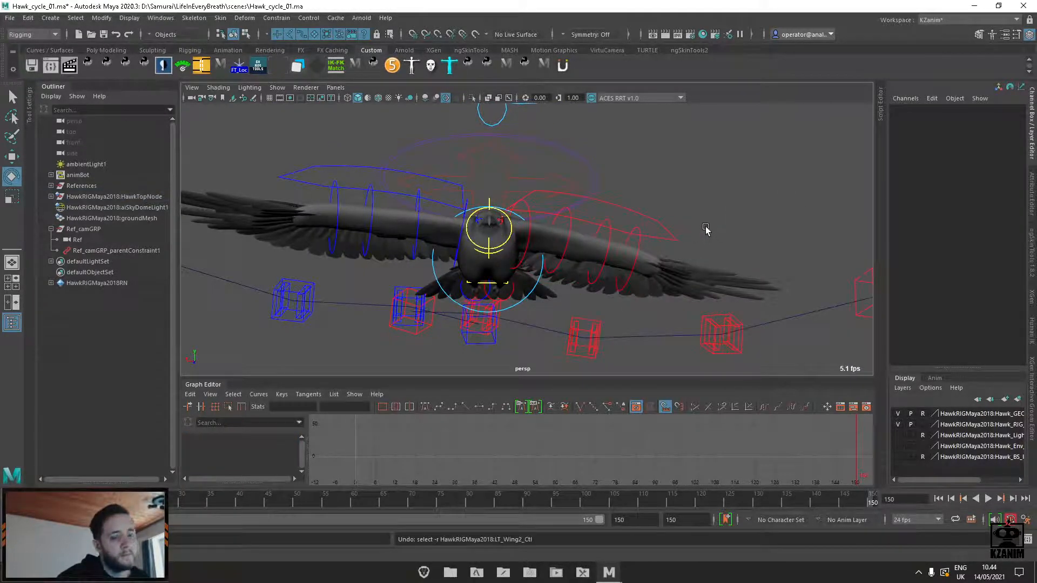
{"action": "left_click_drag", "start_coordinate": [706, 230], "coordinate": [565, 284], "text": "alt"}
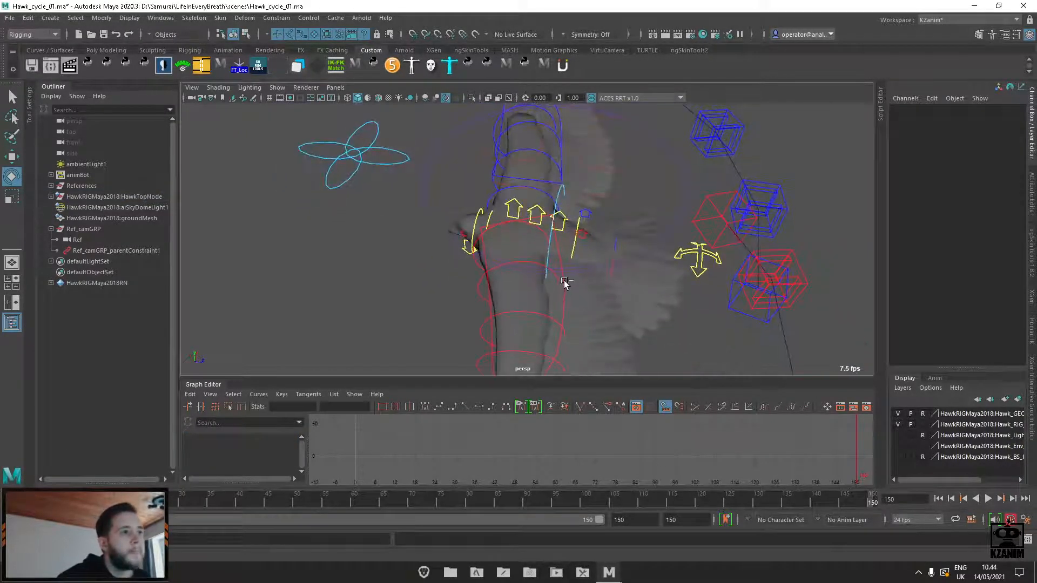
{"action": "key", "text": "ctrl+z"}
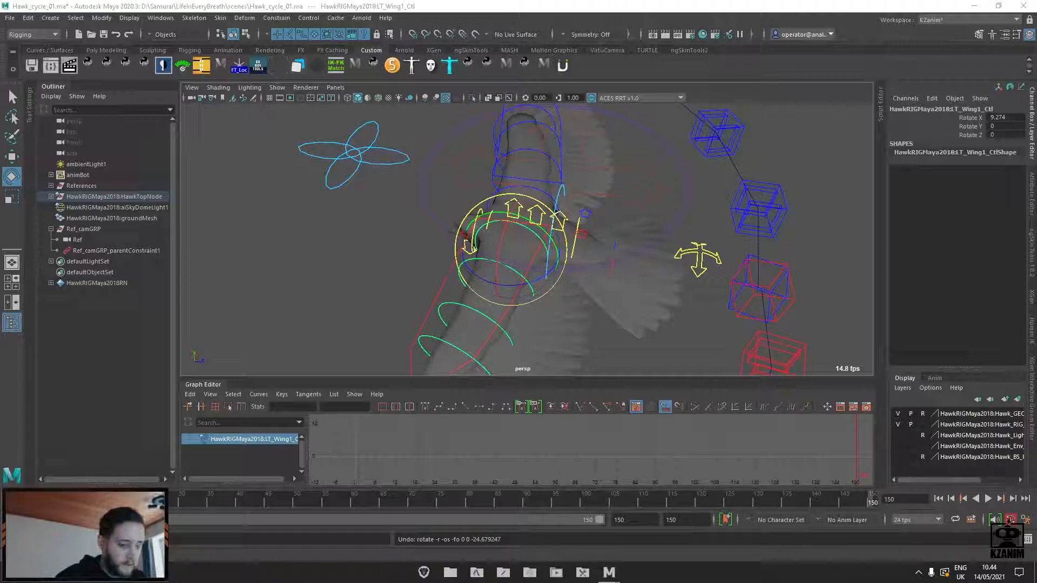
Turn on textured display and scene lighting in the perspective view and inspect the hawk from several sides
{"action": "left_click", "coordinate": [368, 228]}
{"action": "left_click_drag", "start_coordinate": [368, 228], "coordinate": [648, 160], "text": "alt"}
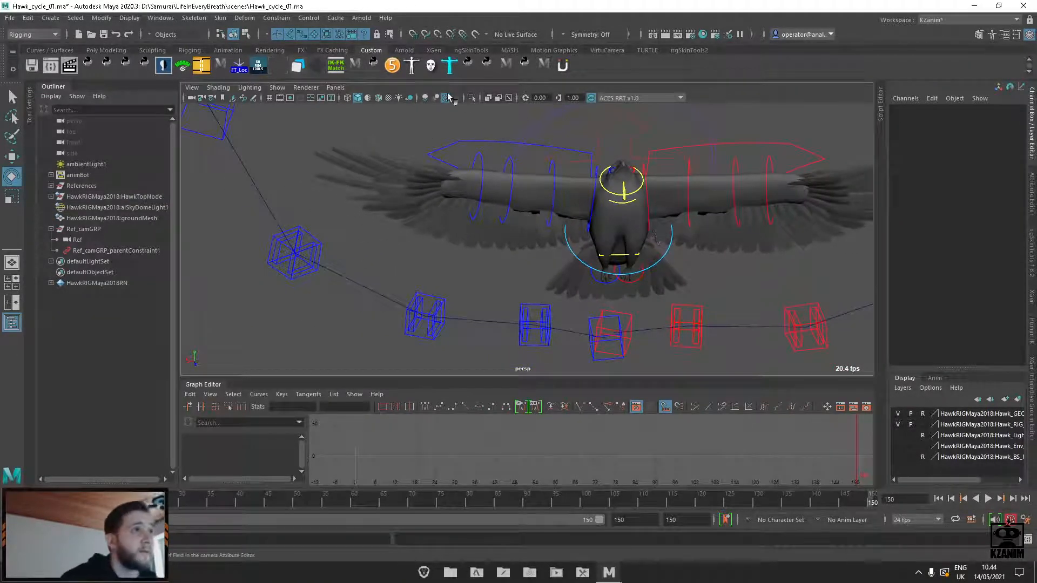
{"action": "left_click", "coordinate": [388, 98]}
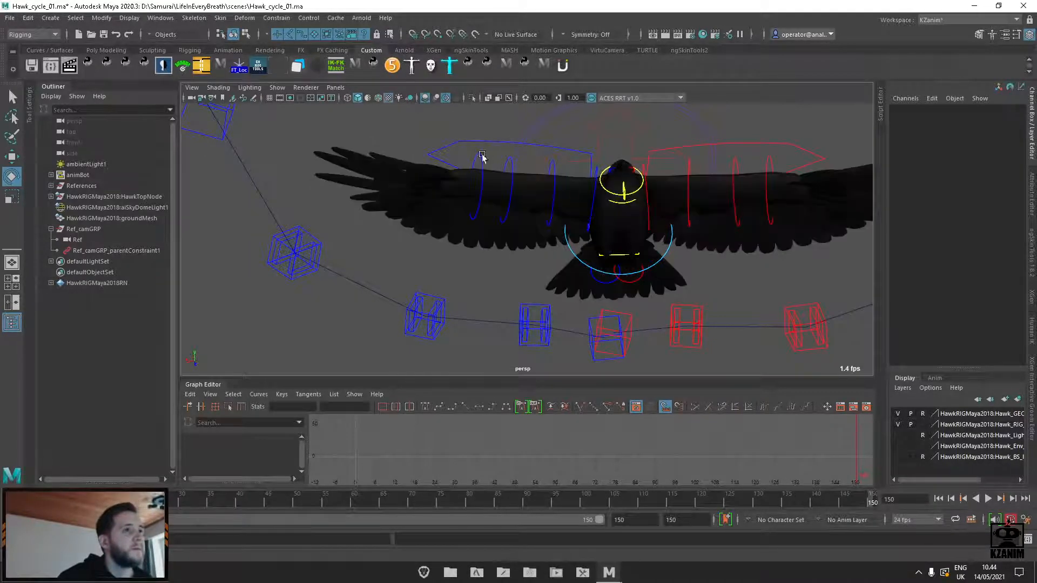
{"action": "mouse_move", "coordinate": [598, 216]}
{"action": "left_mouse_down", "text": "alt"}
{"action": "mouse_move", "coordinate": [609, 167]}
{"action": "mouse_move", "coordinate": [747, 268]}
{"action": "mouse_move", "coordinate": [780, 278]}
{"action": "mouse_move", "coordinate": [686, 264]}
{"action": "mouse_move", "coordinate": [563, 282]}
{"action": "mouse_move", "coordinate": [665, 248]}
{"action": "mouse_move", "coordinate": [559, 291]}
{"action": "mouse_move", "coordinate": [466, 297]}
{"action": "mouse_move", "coordinate": [710, 301]}
{"action": "mouse_move", "coordinate": [587, 249]}
{"action": "mouse_move", "coordinate": [588, 272]}
{"action": "mouse_move", "coordinate": [565, 224]}
{"action": "mouse_move", "coordinate": [562, 254]}
{"action": "mouse_move", "coordinate": [501, 264]}
{"action": "left_mouse_up", "text": "alt"}
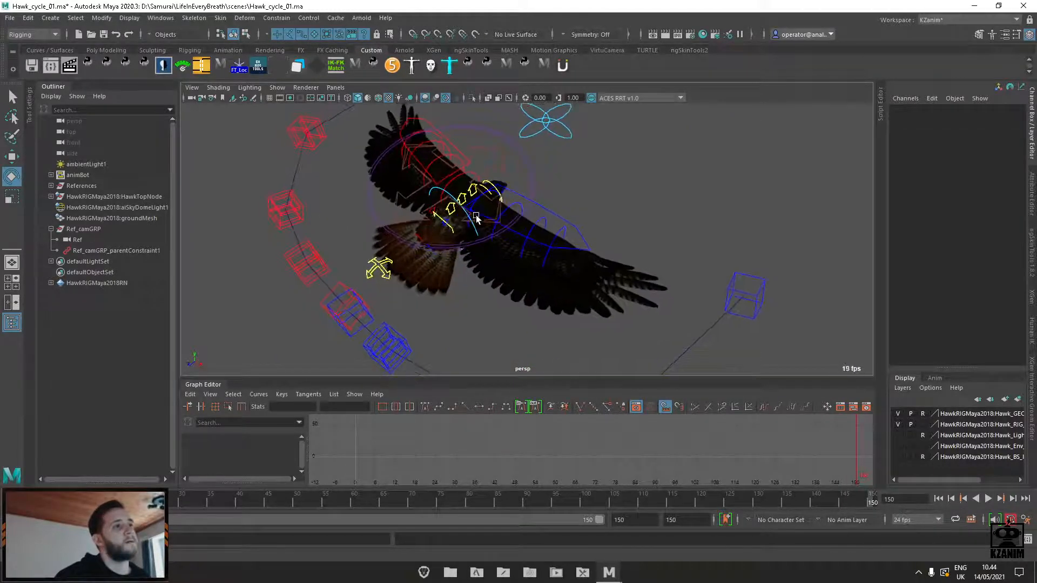
{"action": "left_click", "coordinate": [398, 98]}
{"action": "left_click_drag", "start_coordinate": [623, 225], "coordinate": [554, 199], "text": "alt"}
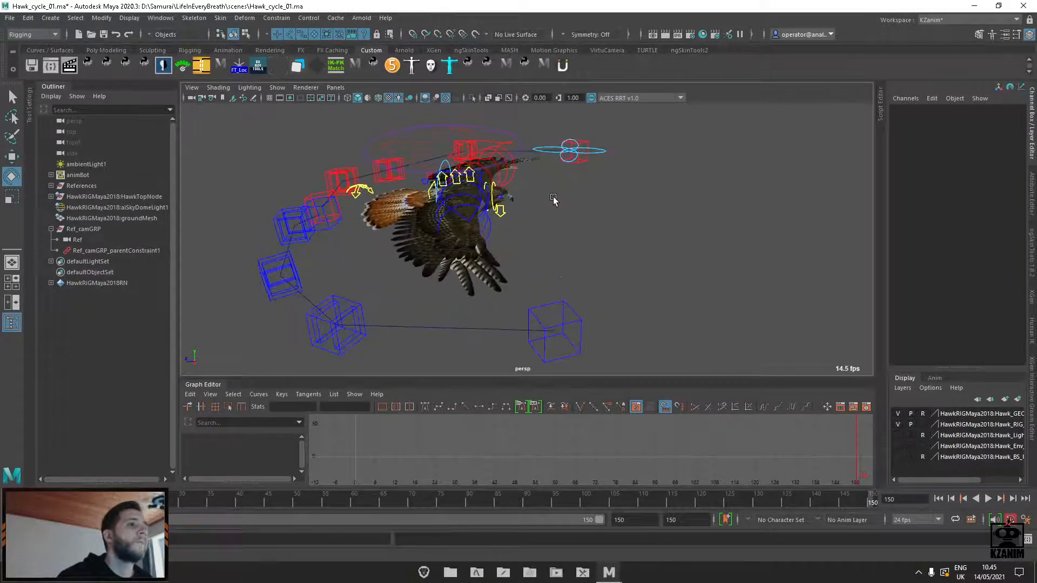
Try moving the right wing feather control RT_WingFthrE_Ctl, undo the move, and select the matching left wing control
{"action": "left_click", "coordinate": [545, 340]}
{"action": "key", "text": "w"}
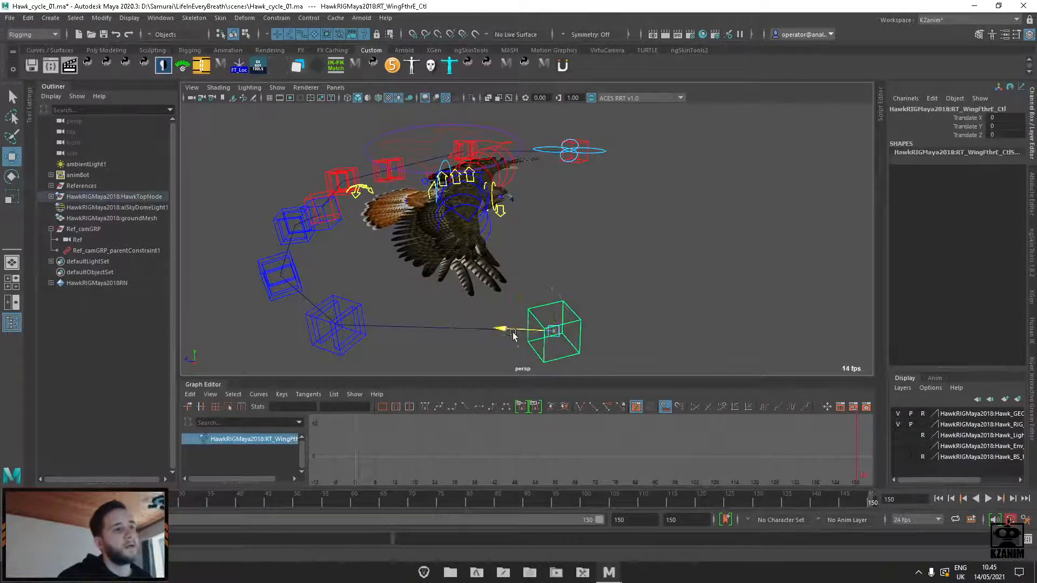
{"action": "left_click_drag", "start_coordinate": [505, 331], "coordinate": [443, 332]}
{"action": "key", "text": "ctrl+z"}
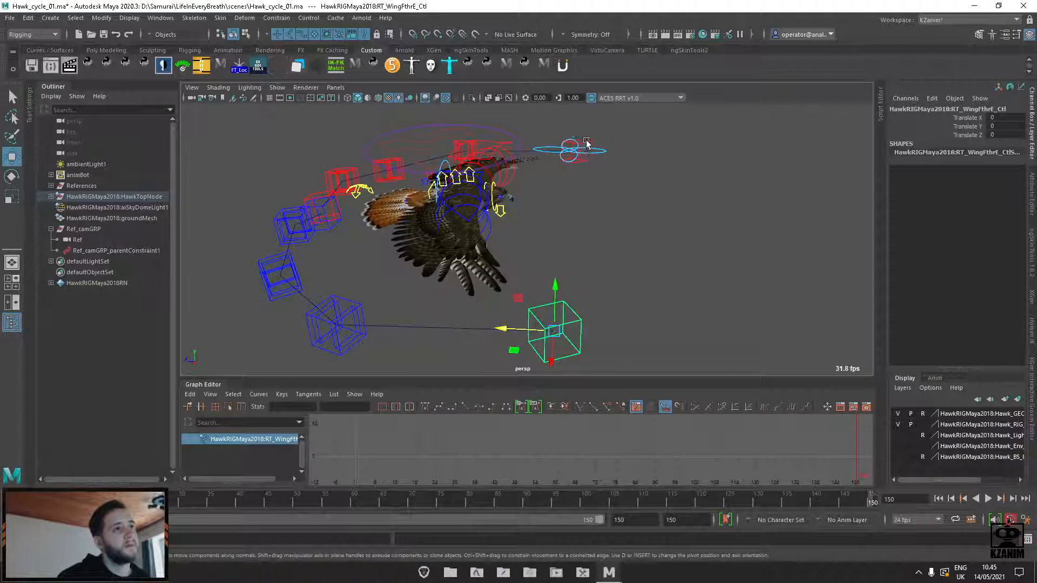
{"action": "left_click", "coordinate": [585, 143]}
{"action": "left_click_drag", "start_coordinate": [537, 156], "coordinate": [621, 260], "text": "alt"}
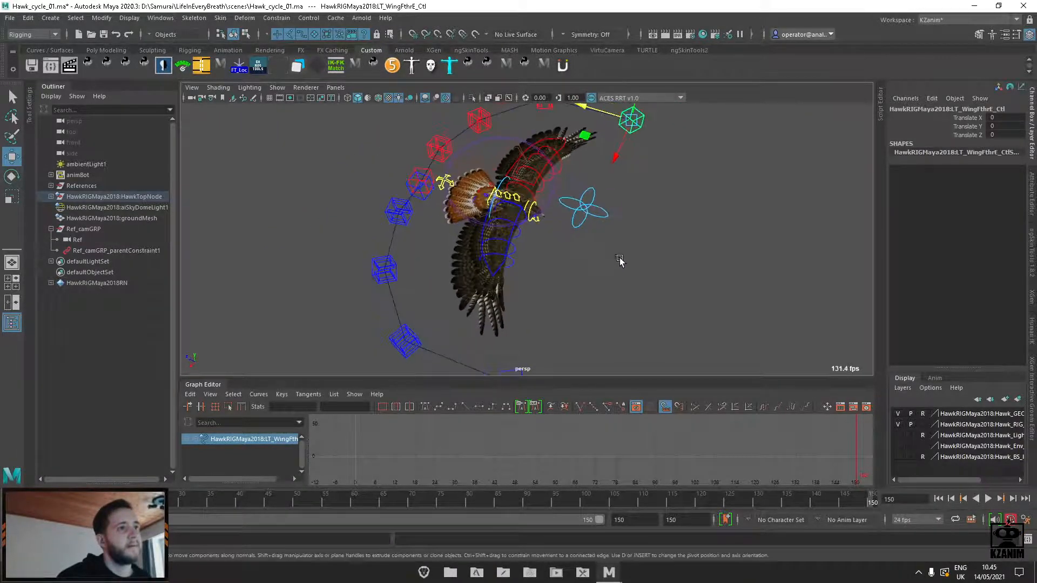
Try adjusting Left Wing Fold and Right Wing Fold together on the Control_box control
{"action": "left_click", "coordinate": [586, 208]}
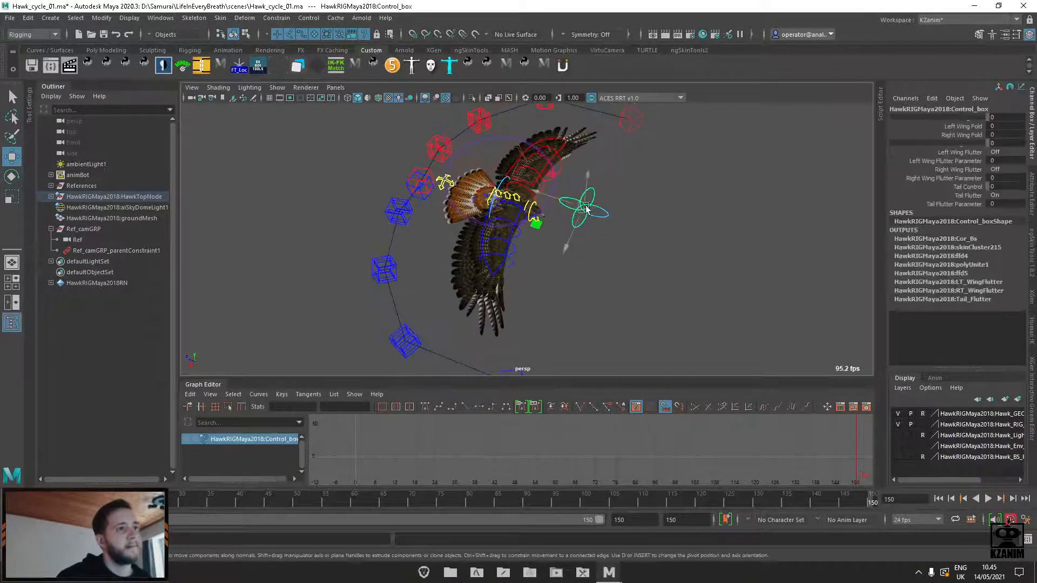
{"action": "left_click", "coordinate": [971, 135]}
{"action": "left_click_drag", "start_coordinate": [964, 126], "coordinate": [964, 136]}
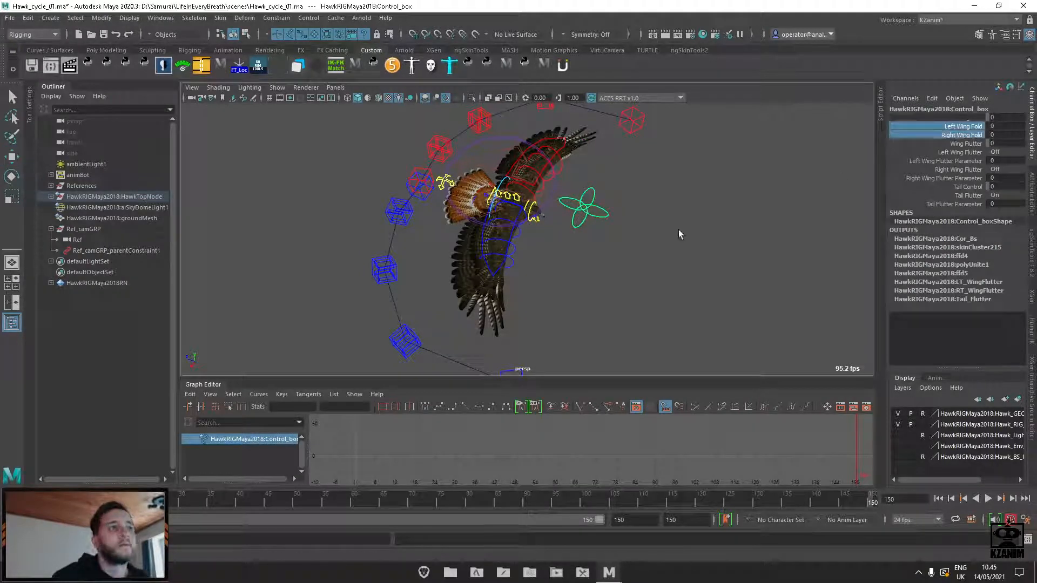
{"action": "mouse_move", "coordinate": [679, 233]}
{"action": "middle_mouse_down"}
{"action": "mouse_move", "coordinate": [690, 222]}
{"action": "mouse_move", "coordinate": [664, 232]}
{"action": "middle_mouse_up"}
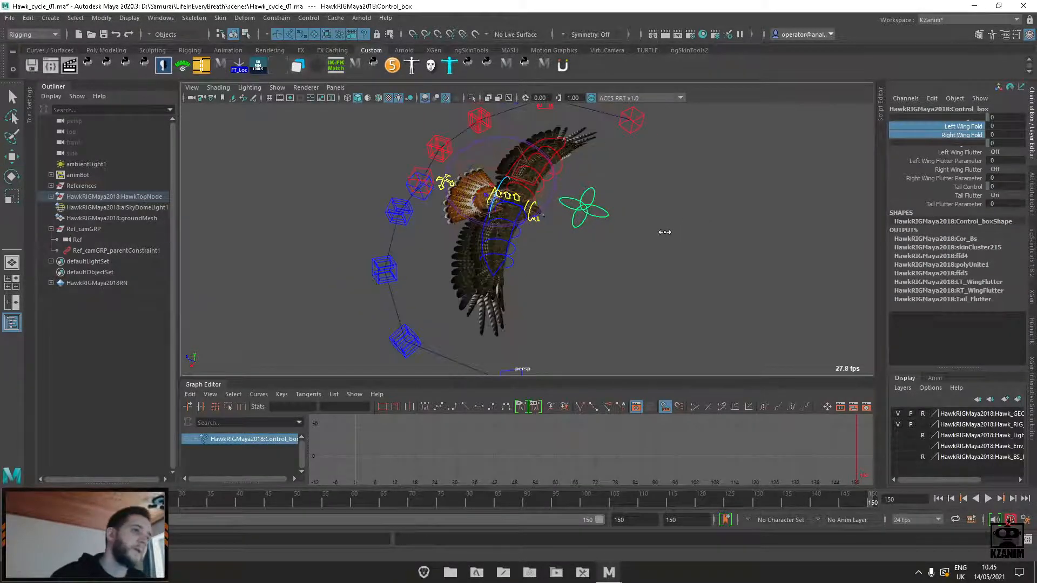
Try the left wing, right wing and tail flutter parameters on the Control_box control and undo the changes
{"action": "left_click", "coordinate": [952, 161]}
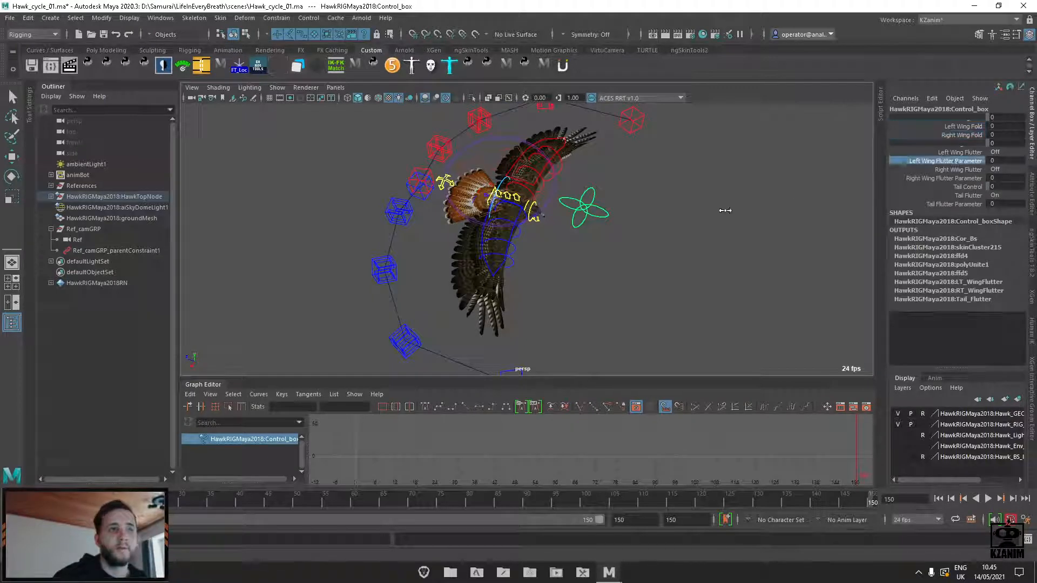
{"action": "middle_click_drag", "start_coordinate": [725, 211], "coordinate": [692, 215]}
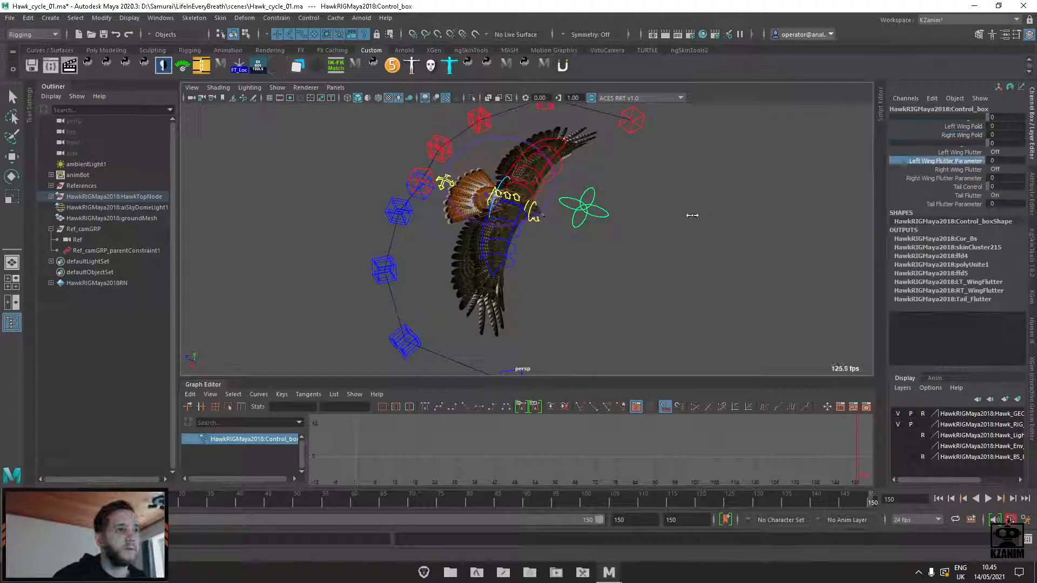
{"action": "left_click", "coordinate": [949, 179]}
{"action": "key", "text": "ctrl+z"}
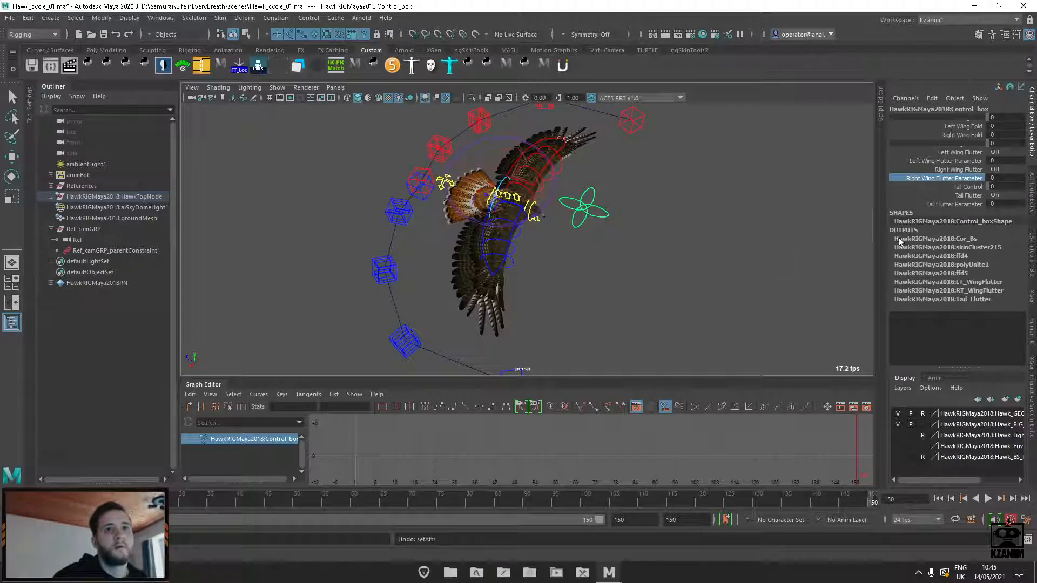
{"action": "left_click", "coordinate": [954, 204]}
{"action": "middle_click_drag", "start_coordinate": [542, 270], "coordinate": [606, 268]}
{"action": "key", "text": "ctrl+z"}
View the hawk from behind and try moving the inner feather controls RT_WingFthrA_Ctl and LT_WingFthrA_Ctl, undoing the right one's move
{"action": "left_click_drag", "start_coordinate": [627, 280], "coordinate": [562, 252], "text": "alt"}
{"action": "right_click_drag", "start_coordinate": [562, 251], "coordinate": [590, 282], "text": "alt"}
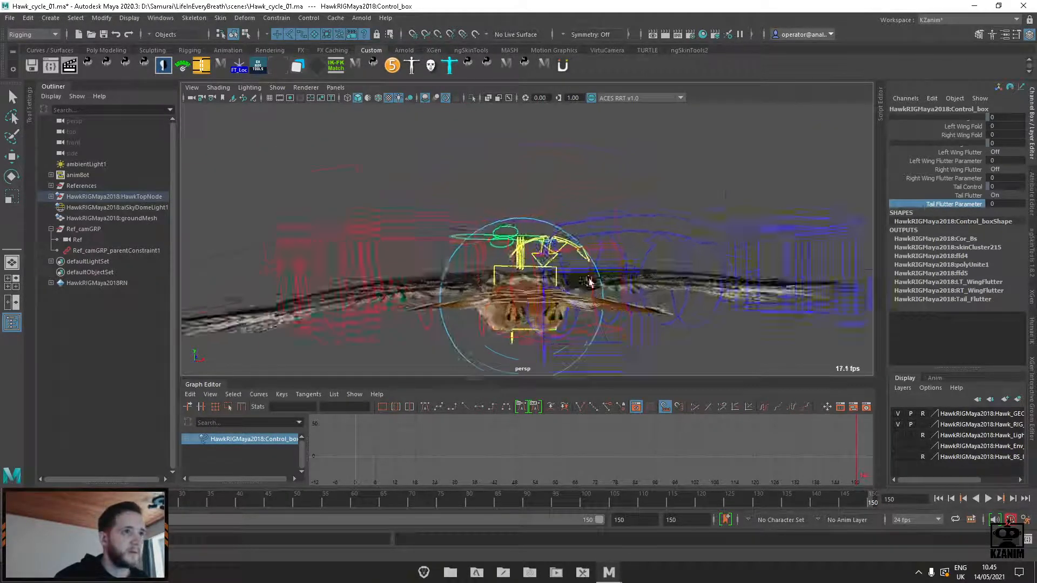
{"action": "left_click_drag", "start_coordinate": [590, 282], "coordinate": [601, 179], "text": "alt"}
{"action": "left_click", "coordinate": [636, 193]}
{"action": "key", "text": "w"}
{"action": "key", "text": "ctrl+z"}
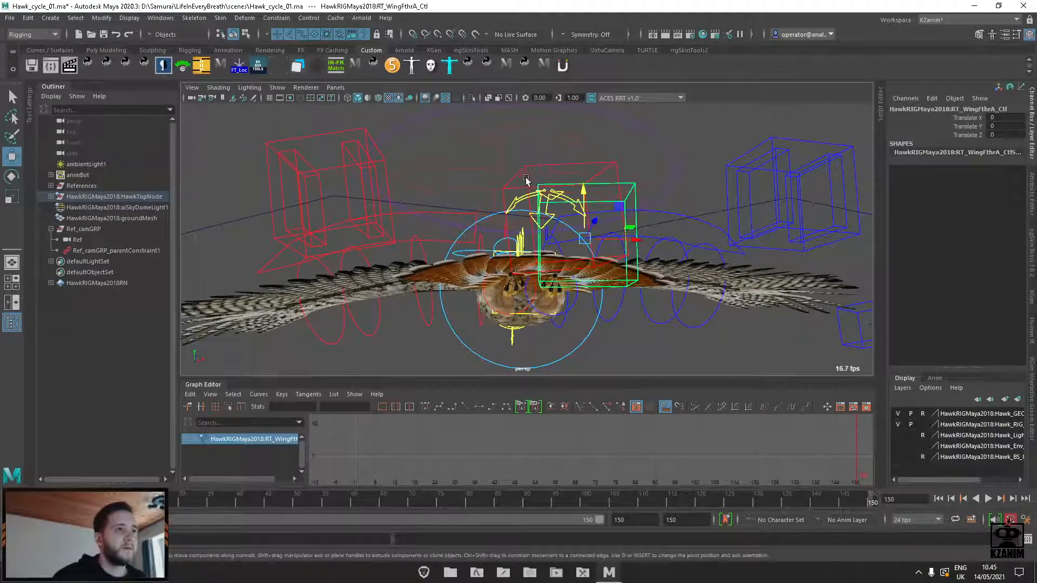
{"action": "left_click", "coordinate": [524, 179]}
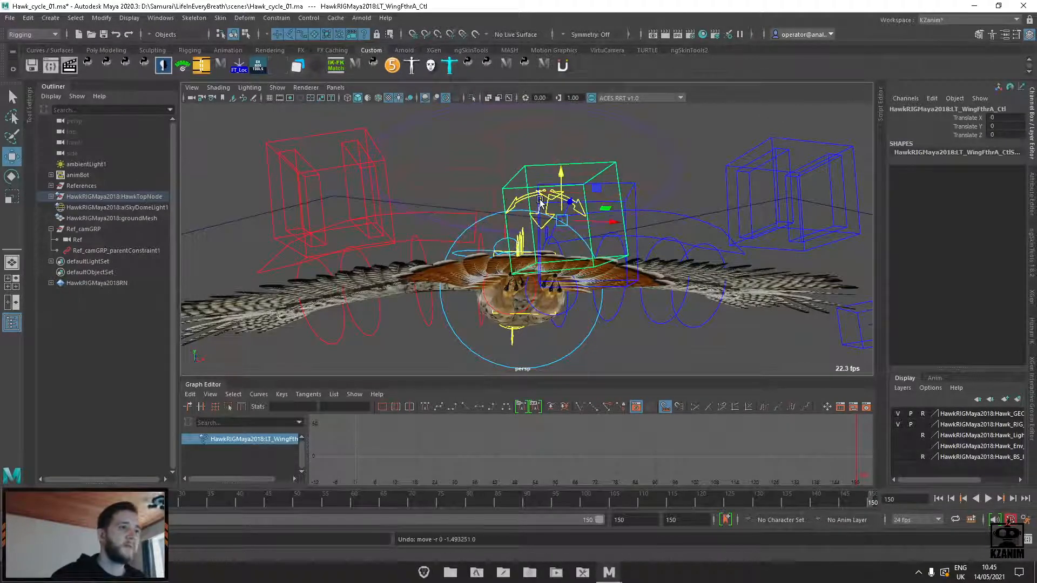
Try moving the Chest_ctrl control vertically in a front view and undo the move
{"action": "left_click_drag", "start_coordinate": [524, 180], "coordinate": [528, 259], "text": "alt"}
{"action": "left_click", "coordinate": [527, 263]}
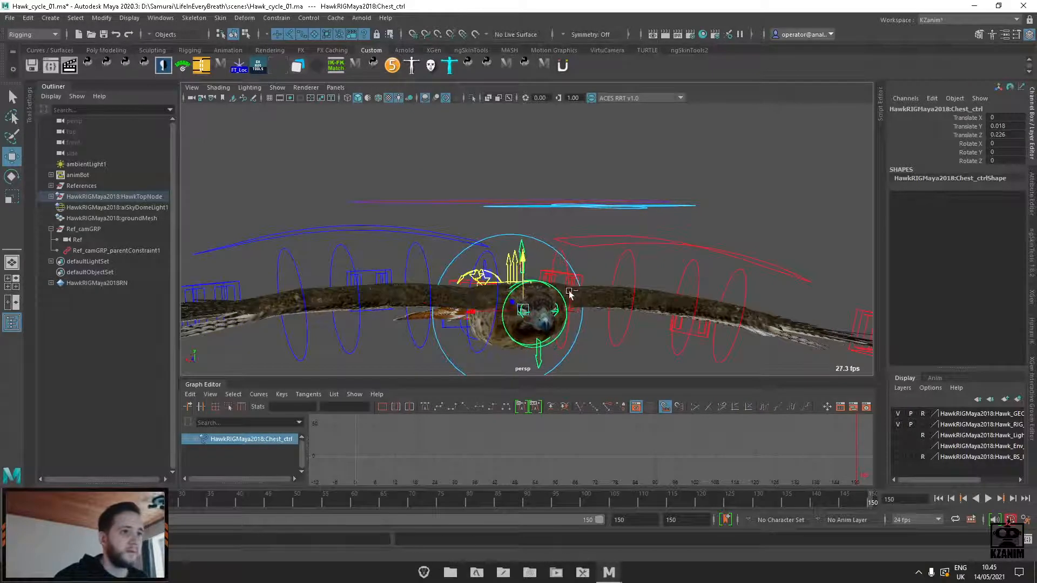
{"action": "key", "text": "ctrl+z"}
Turn off scene lighting and textured display in the perspective view, deselect the chest control, and frame the whole hawk
{"action": "left_click", "coordinate": [399, 101]}
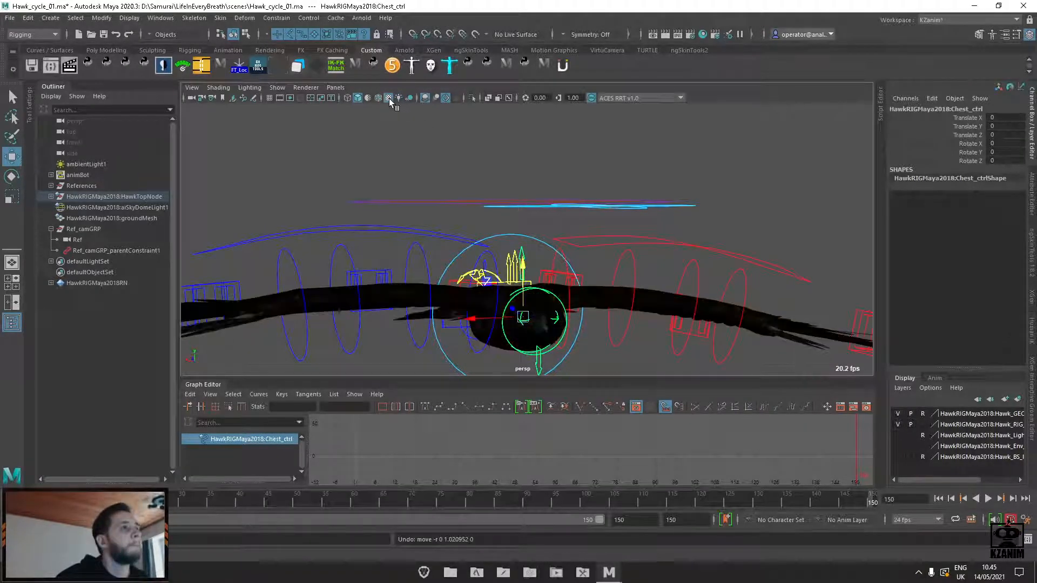
{"action": "left_click", "coordinate": [388, 100]}
{"action": "left_click", "coordinate": [721, 201]}
{"action": "right_click_drag", "start_coordinate": [719, 229], "coordinate": [618, 157], "text": "alt"}
{"action": "left_click_drag", "start_coordinate": [618, 157], "coordinate": [672, 252], "text": "alt"}
Show the reference board beside the perspective view, widen its panel, and scrub the timeline to frame 46
{"action": "key", "text": "space"}
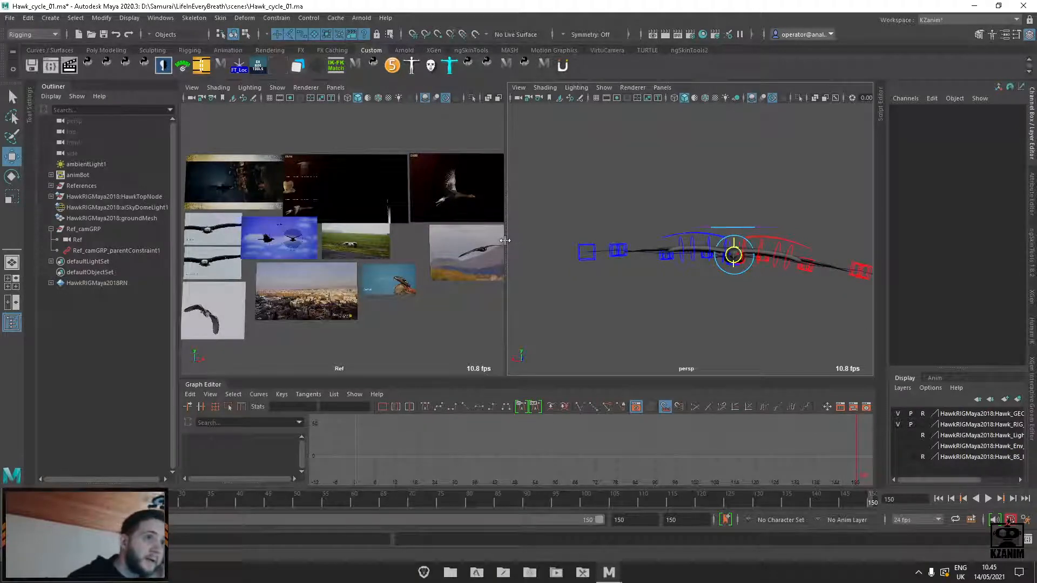
{"action": "left_click_drag", "start_coordinate": [505, 240], "coordinate": [538, 240]}
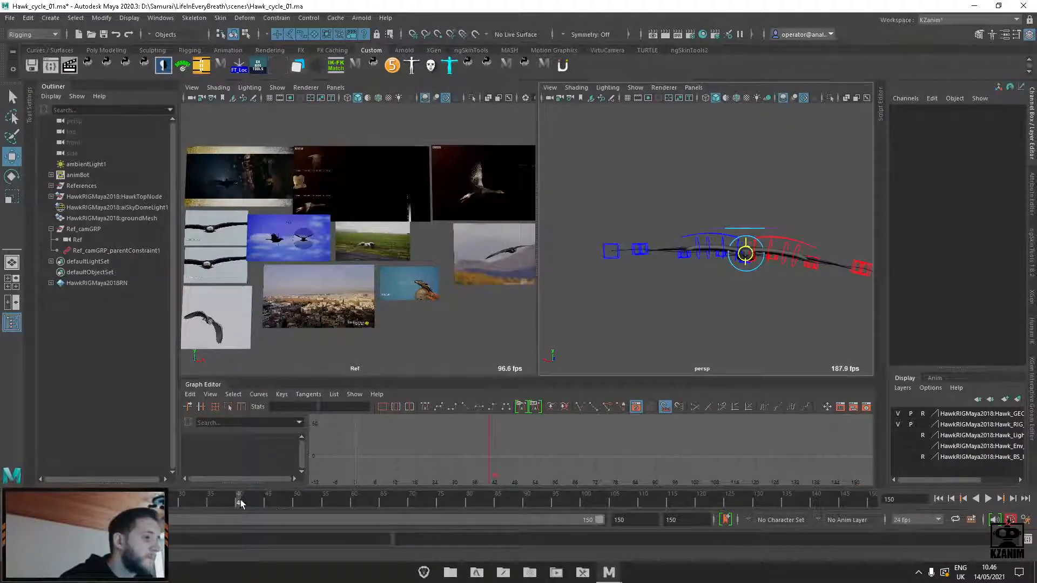
{"action": "left_click_drag", "start_coordinate": [240, 504], "coordinate": [273, 502]}
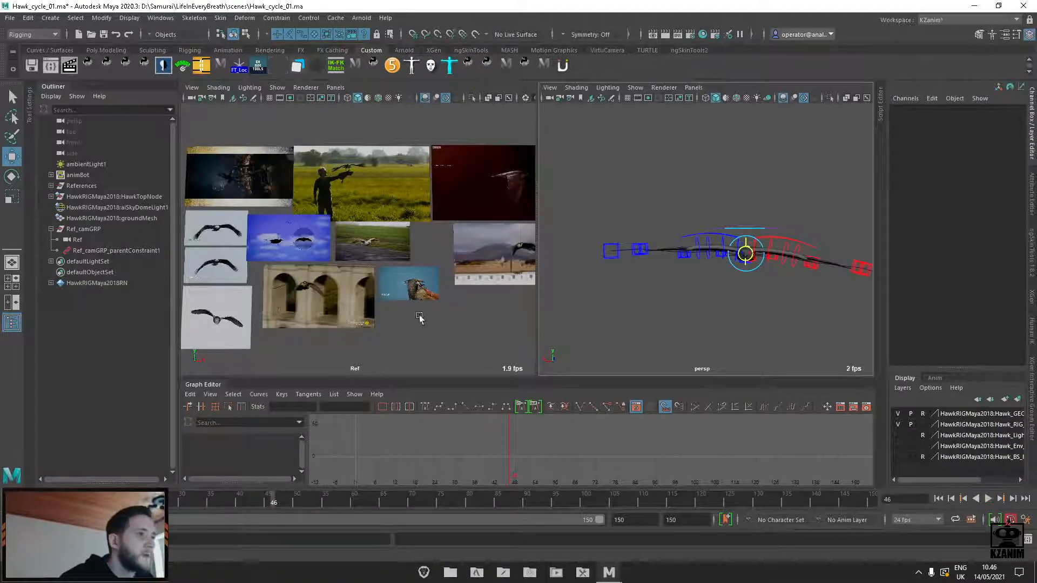
Examine the perched falcon's take-off reference up close through frame 49 and compare it with the hawk rig's left wing
{"action": "scroll", "coordinate": [422, 315], "scroll_direction": "up", "scroll_amount": 8}
{"action": "middle_click_drag", "start_coordinate": [420, 276], "coordinate": [426, 326], "text": "alt"}
{"action": "scroll", "coordinate": [427, 327], "scroll_direction": "up", "scroll_amount": 2}
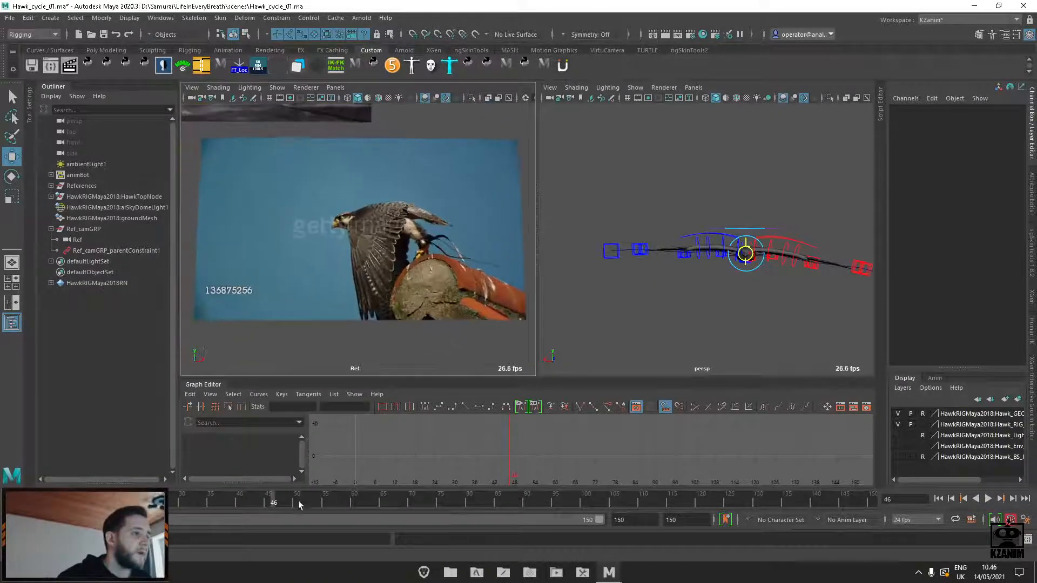
{"action": "left_click_drag", "start_coordinate": [286, 503], "coordinate": [297, 502]}
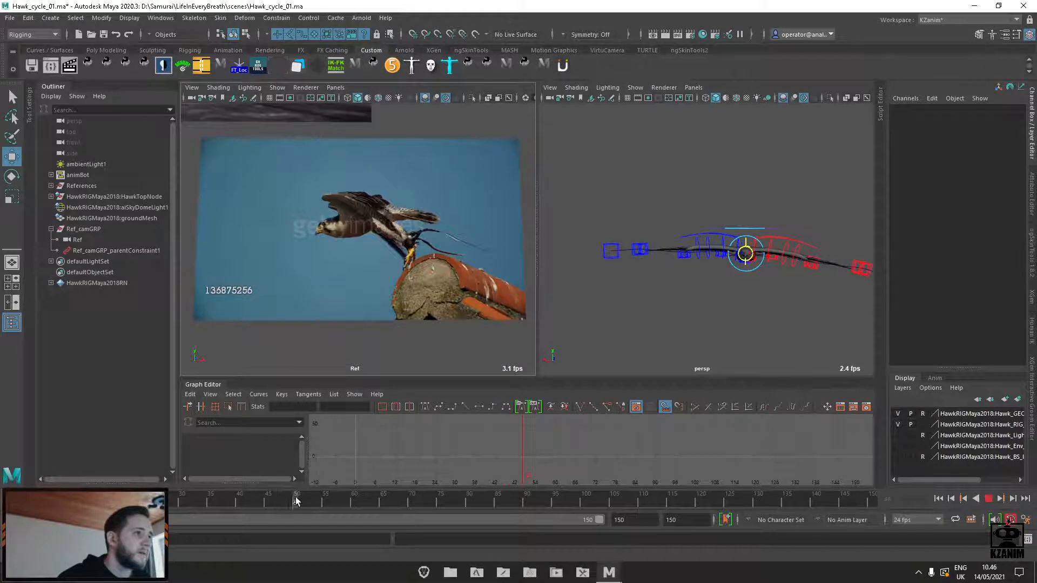
{"action": "left_click", "coordinate": [290, 500]}
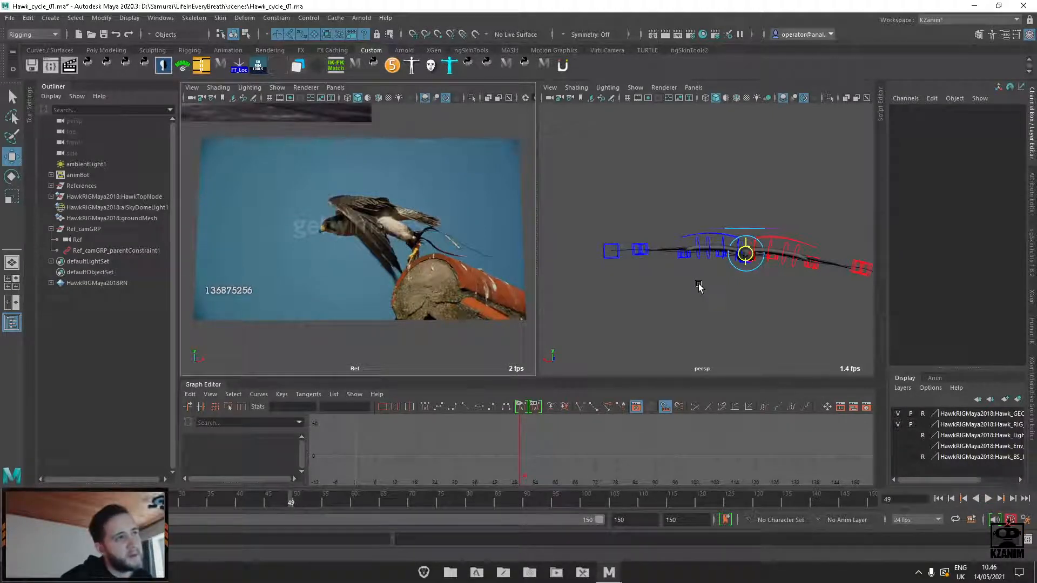
{"action": "left_click_drag", "start_coordinate": [788, 303], "coordinate": [722, 296], "text": "alt"}
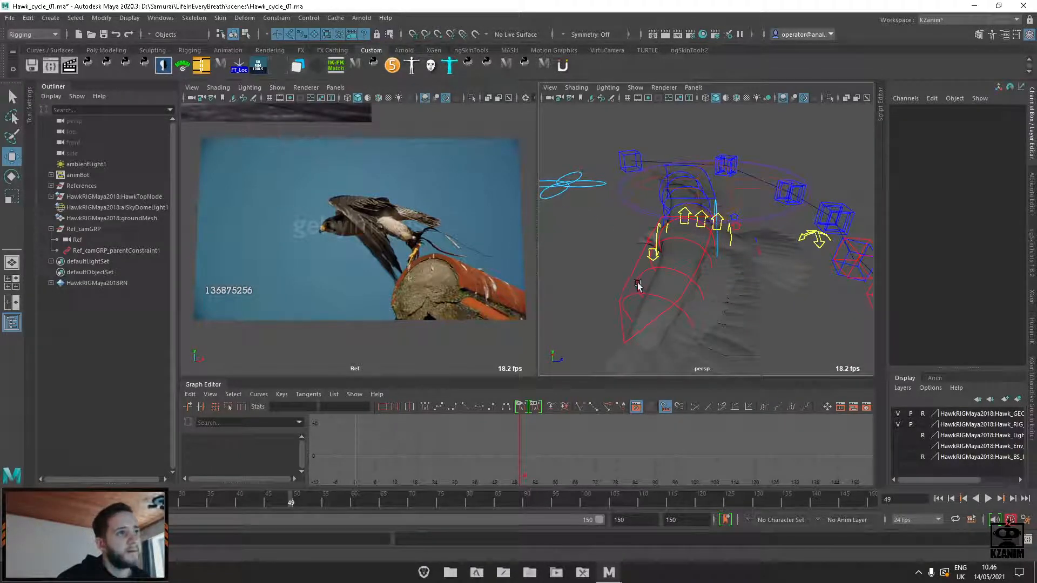
Rotate the left wing controls: LT_Wing1_Ctl to about X 12, Y -0.5, Z -10 and LT_Wing2_Ctl to about Z 53
{"action": "left_click", "coordinate": [675, 239]}
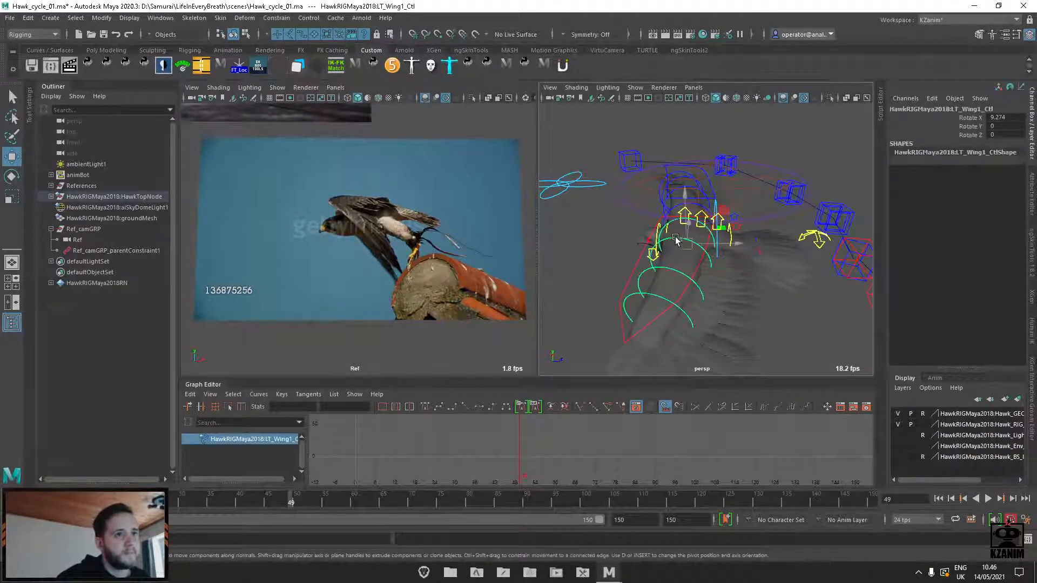
{"action": "key", "text": "e"}
{"action": "mouse_move", "coordinate": [681, 254]}
{"action": "left_mouse_down"}
{"action": "mouse_move", "coordinate": [695, 261]}
{"action": "mouse_move", "coordinate": [667, 248]}
{"action": "left_mouse_up"}
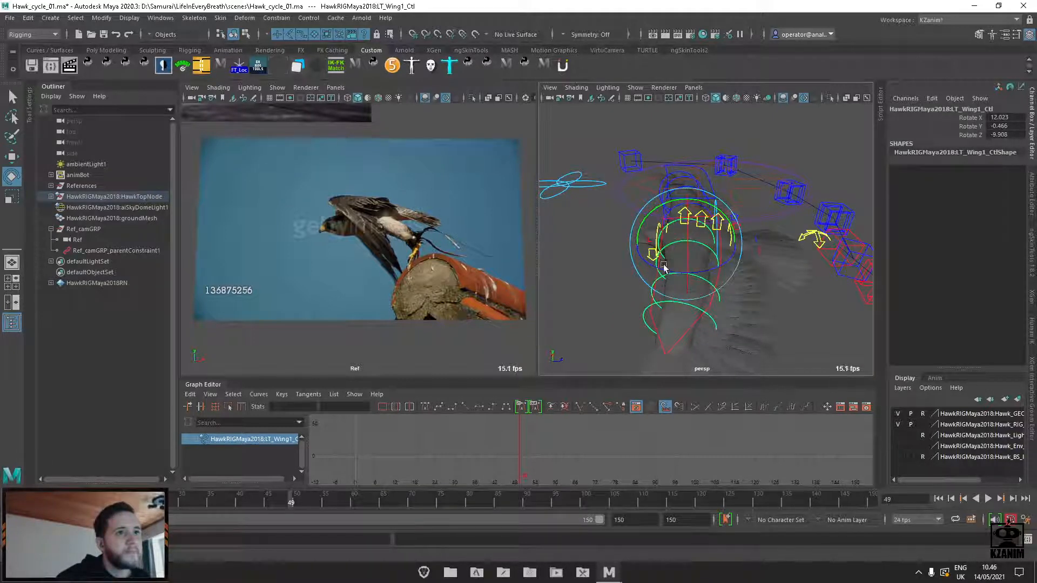
{"action": "left_click", "coordinate": [692, 251]}
{"action": "left_click", "coordinate": [681, 242]}
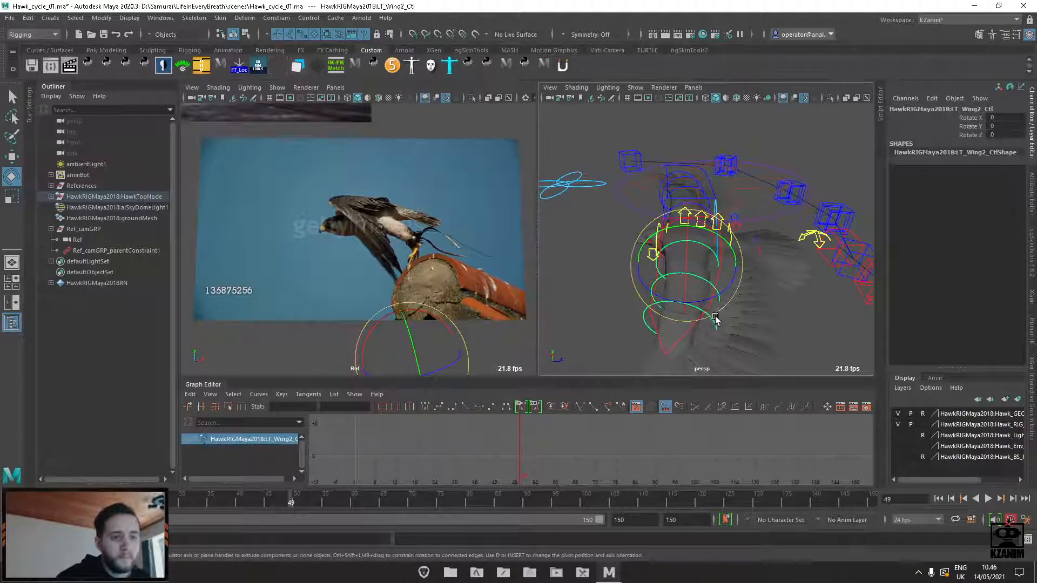
{"action": "left_click_drag", "start_coordinate": [715, 318], "coordinate": [671, 286]}
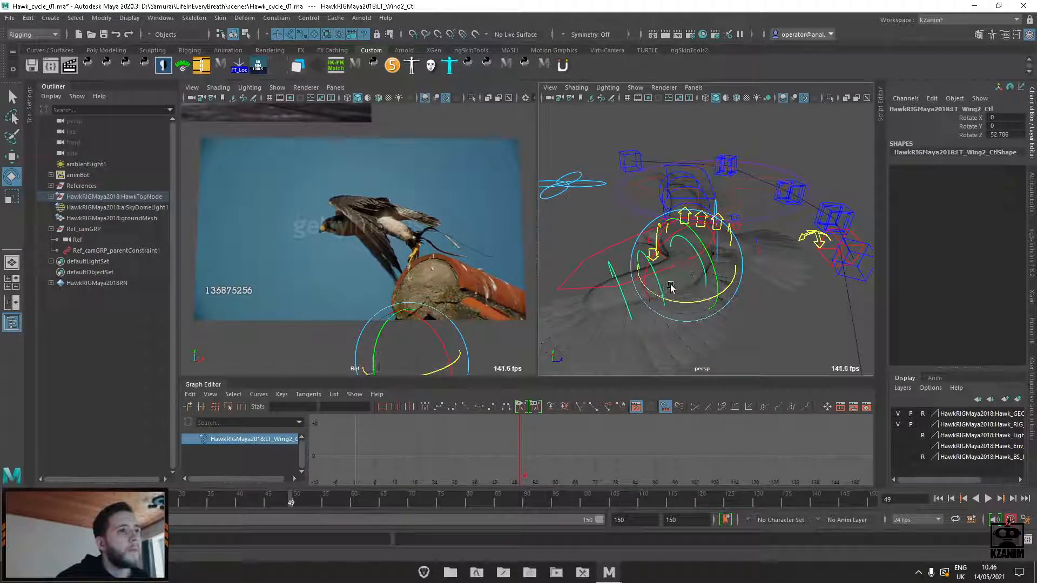
Rotate LT_Wing3_Ctl to about X 17, Y 0, Z -75 to bend the outer left wing back, and deselect it
{"action": "left_click", "coordinate": [594, 237]}
{"action": "left_click", "coordinate": [643, 257]}
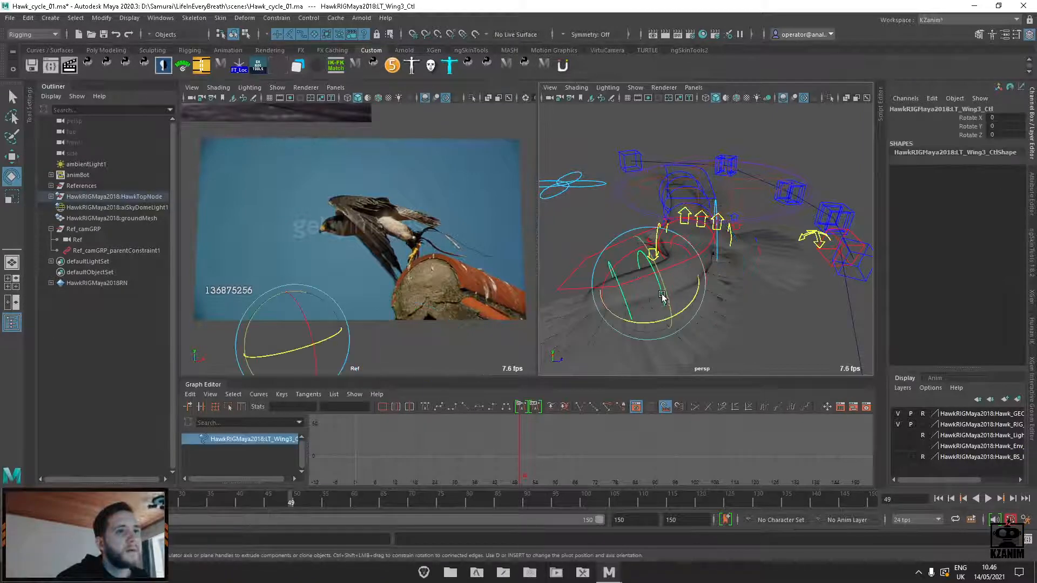
{"action": "left_click_drag", "start_coordinate": [649, 321], "coordinate": [671, 273]}
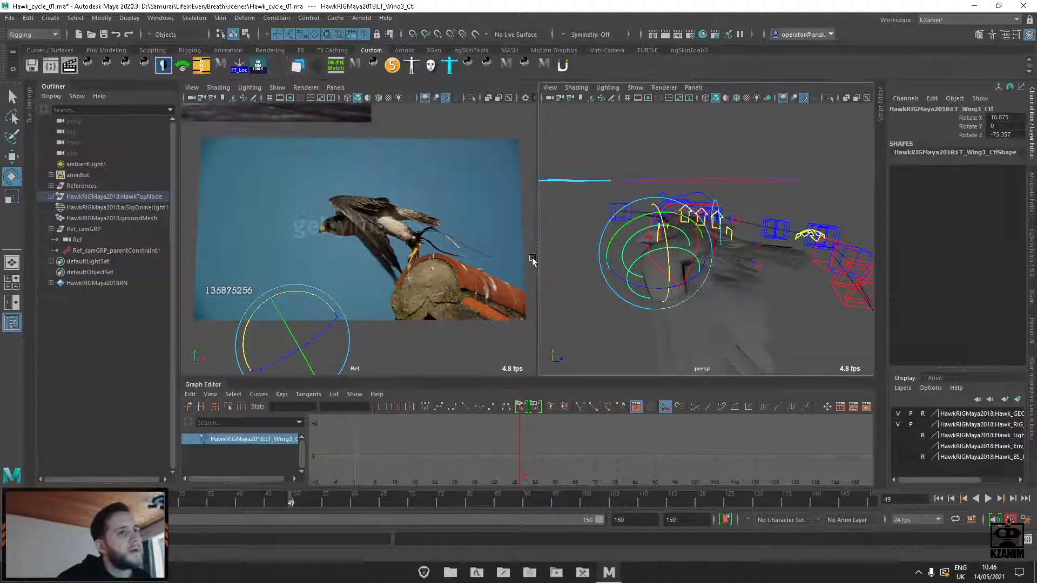
{"action": "left_click", "coordinate": [611, 333]}
Check the pose from the front and rotate LT_Wing1_Ctl to about X -7, Y -2, Z -28
{"action": "left_click_drag", "start_coordinate": [622, 293], "coordinate": [729, 216], "text": "alt"}
{"action": "left_click", "coordinate": [701, 235]}
{"action": "left_click", "coordinate": [749, 244]}
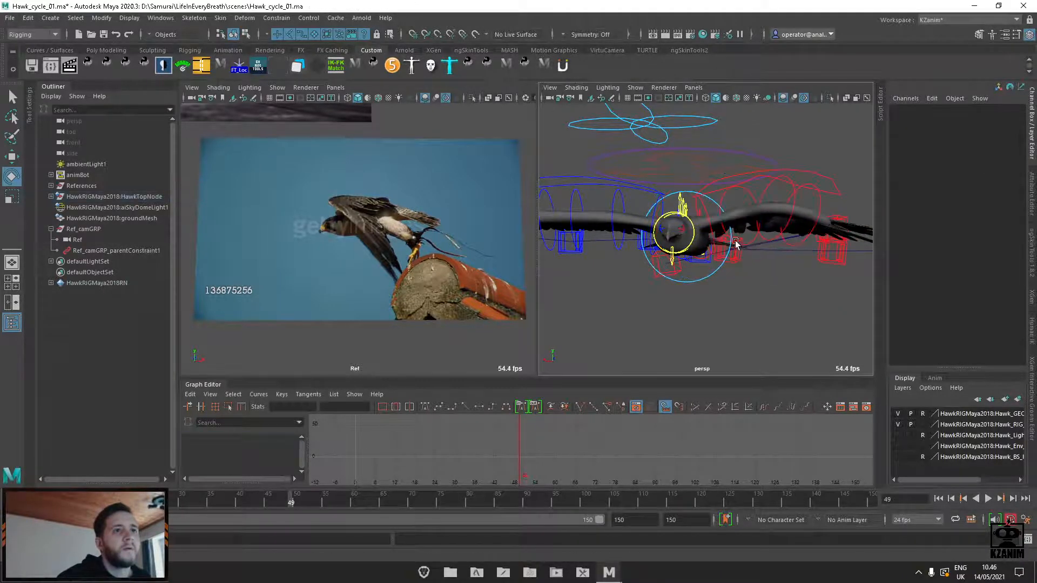
{"action": "left_click", "coordinate": [730, 240]}
{"action": "left_click", "coordinate": [762, 257]}
{"action": "scroll", "coordinate": [751, 263], "scroll_direction": "up", "scroll_amount": 3}
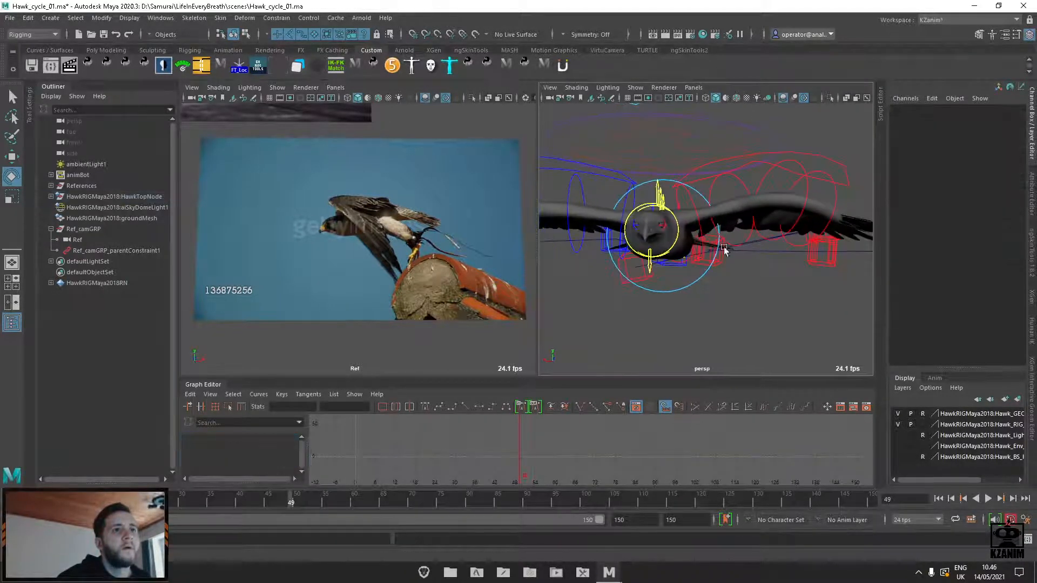
{"action": "left_click", "coordinate": [700, 229]}
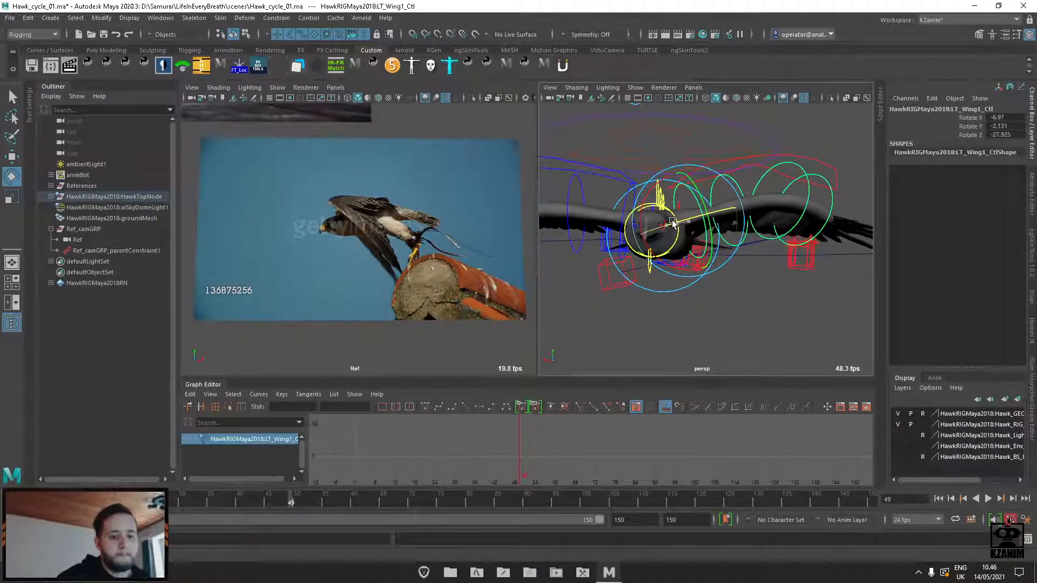
{"action": "left_click", "coordinate": [738, 255]}
Rotate LT_Wing2_Ctl to about X -10, Y -22, Z 98 and clear the selection
{"action": "left_click", "coordinate": [699, 215]}
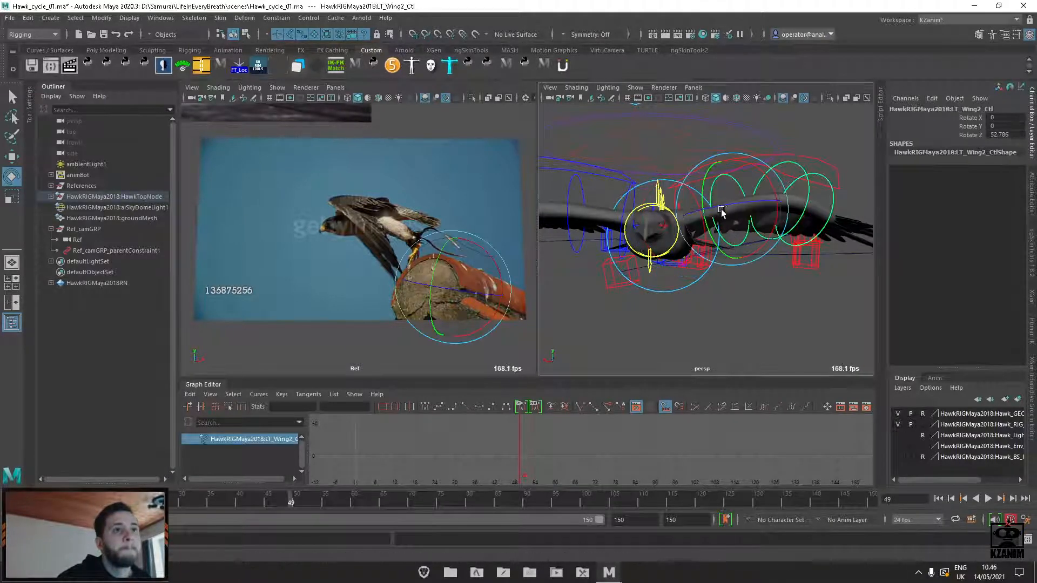
{"action": "left_click_drag", "start_coordinate": [698, 215], "coordinate": [632, 260]}
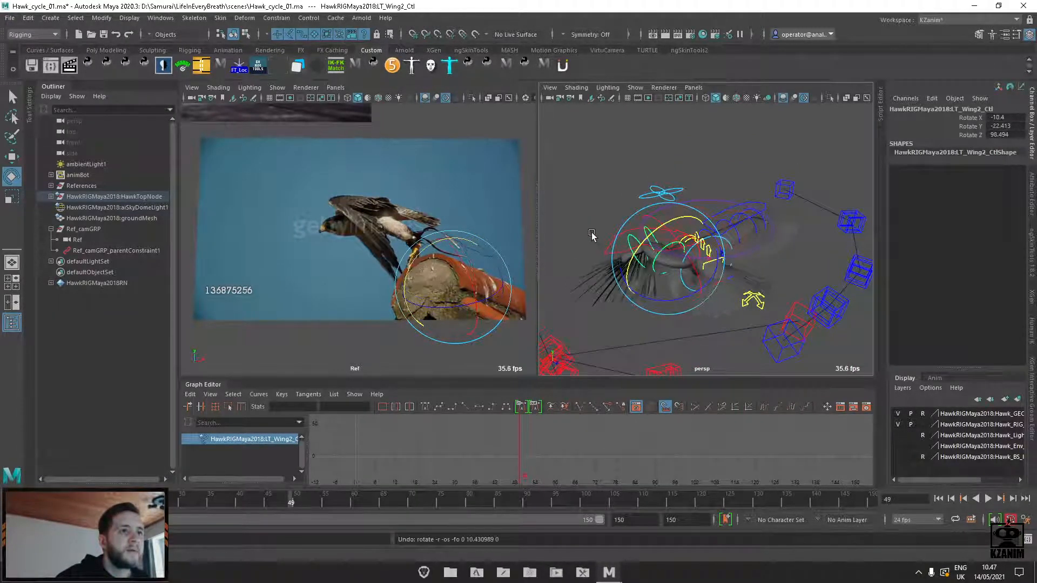
{"action": "left_click", "coordinate": [610, 238]}
{"action": "left_click", "coordinate": [613, 242]}
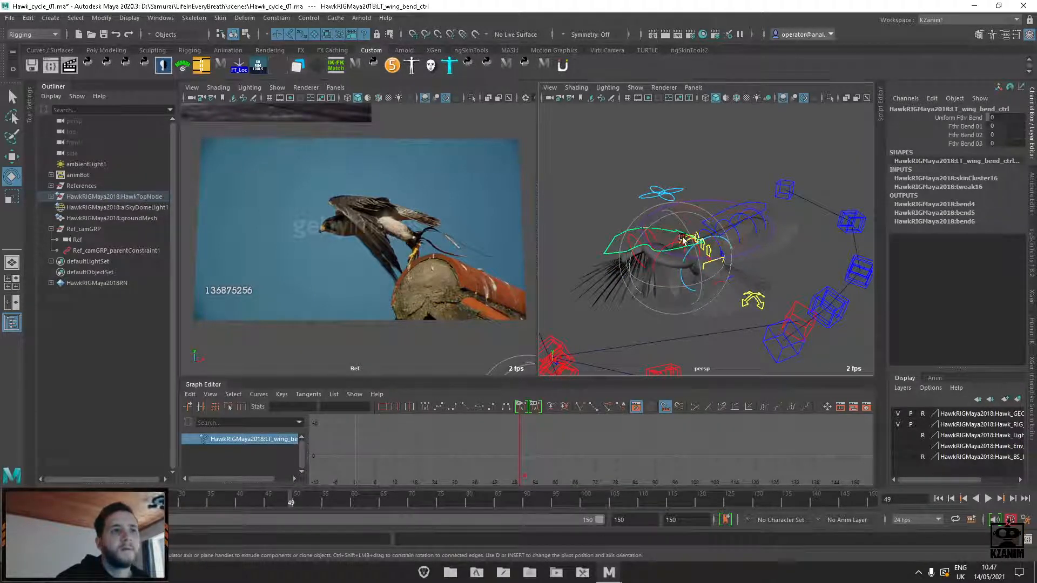
{"action": "left_click", "coordinate": [650, 210]}
Set Left Wing Fold on the hawk's Control_box to 4.2 and view the wing from the side
{"action": "scroll", "coordinate": [669, 283], "scroll_direction": "up", "scroll_amount": 2}
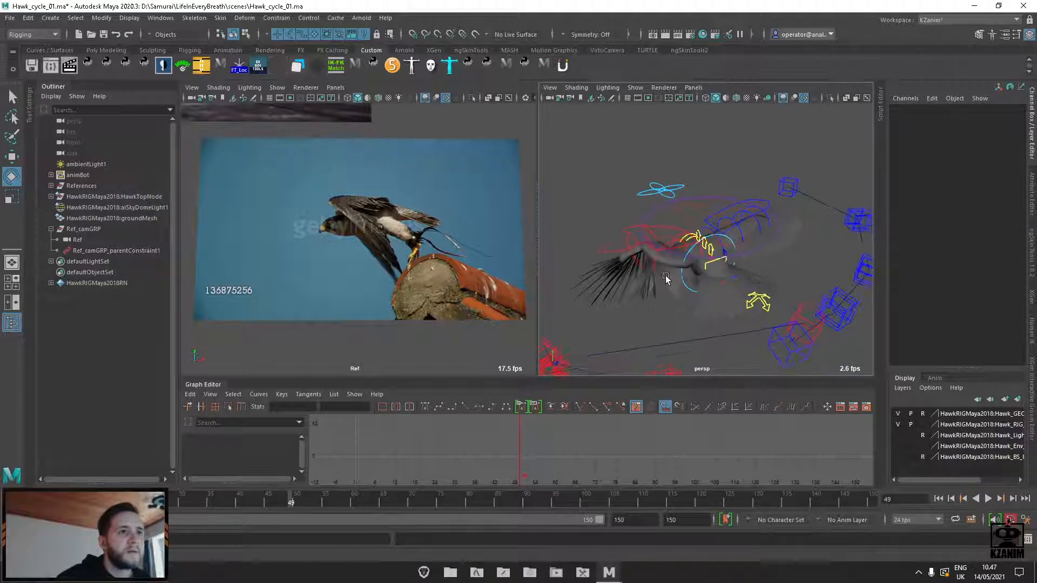
{"action": "left_click", "coordinate": [649, 177]}
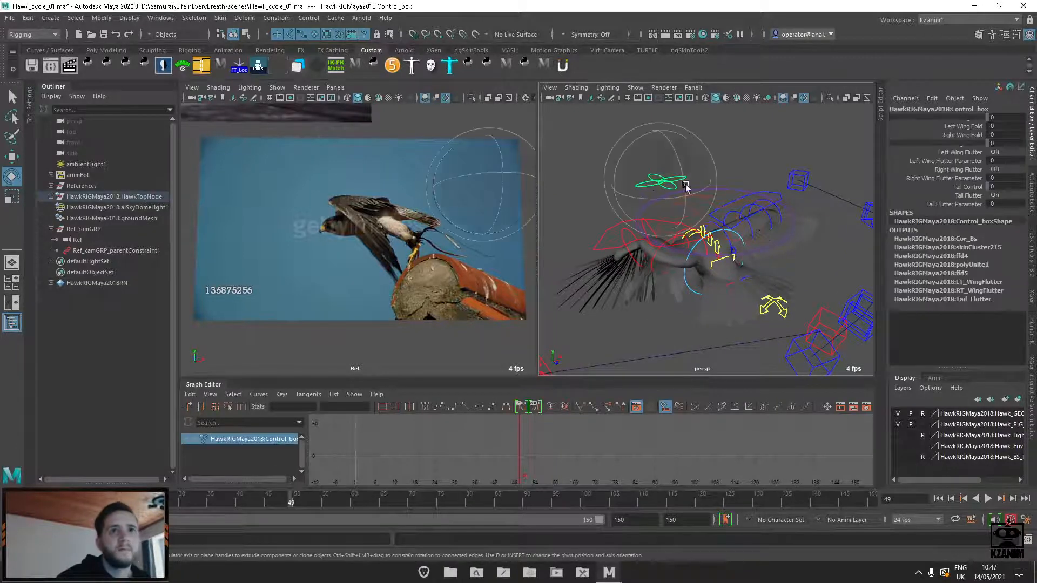
{"action": "left_click", "coordinate": [967, 126]}
{"action": "mouse_move", "coordinate": [786, 181]}
{"action": "middle_mouse_down"}
{"action": "mouse_move", "coordinate": [810, 180]}
{"action": "mouse_move", "coordinate": [801, 180]}
{"action": "middle_mouse_up"}
{"action": "left_click_drag", "start_coordinate": [767, 227], "coordinate": [721, 297], "text": "alt"}
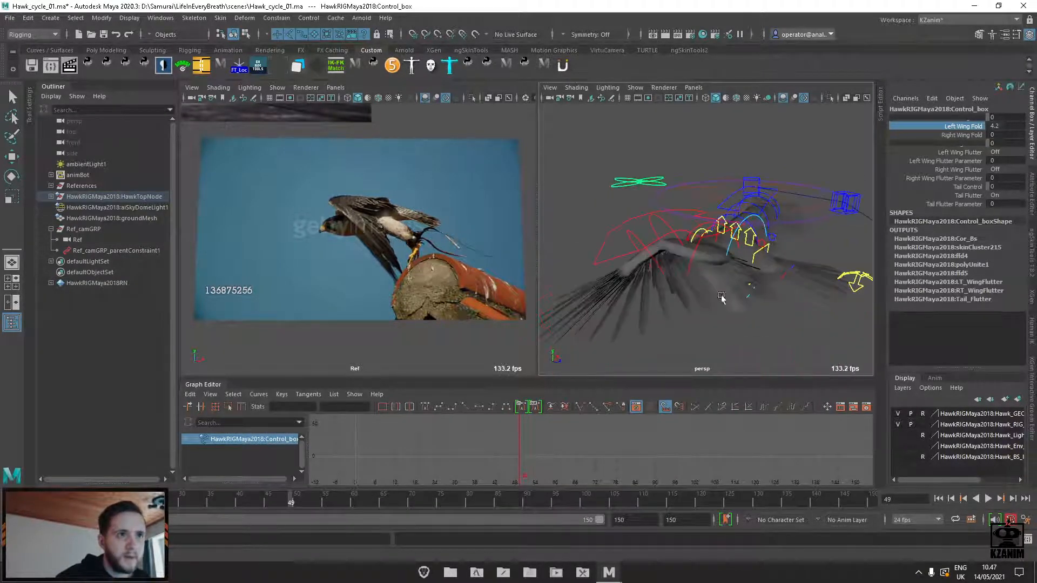
Rotate LT_Wing3_Ctl to about X 21, Y 37, Z -62 to lower the outer left wing
{"action": "left_click", "coordinate": [671, 236]}
{"action": "key", "text": "e"}
{"action": "left_click", "coordinate": [630, 199]}
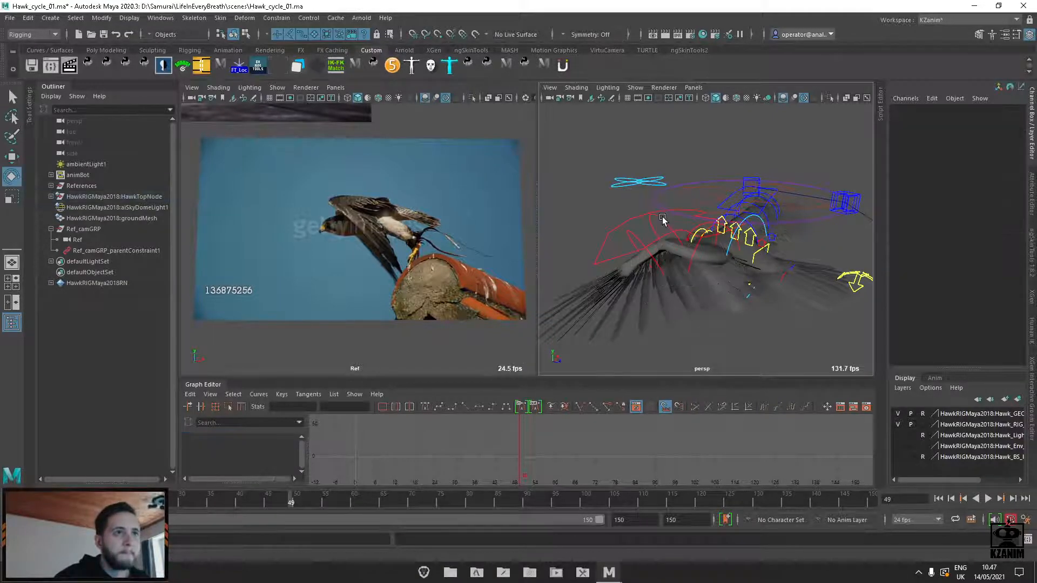
{"action": "left_click", "coordinate": [664, 221]}
{"action": "left_click_drag", "start_coordinate": [679, 224], "coordinate": [672, 195]}
{"action": "scroll", "coordinate": [693, 256], "scroll_direction": "down", "scroll_amount": 2}
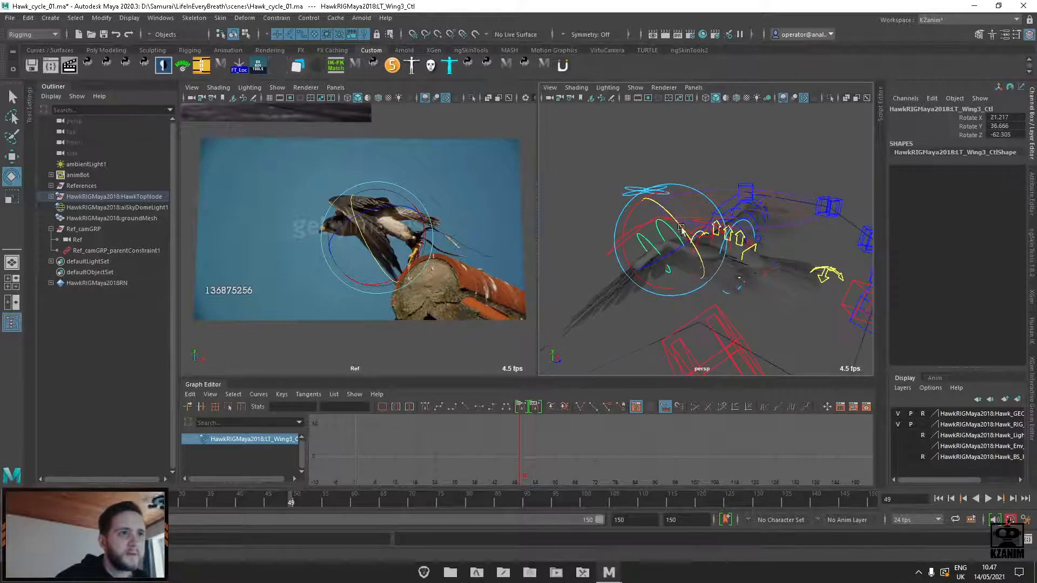
{"action": "scroll", "coordinate": [694, 277], "scroll_direction": "down", "scroll_amount": 2}
Try moving the left wing feather control LT_WingFthrC_Ctl and undo the move
{"action": "left_click_drag", "start_coordinate": [695, 279], "coordinate": [785, 239], "text": "alt"}
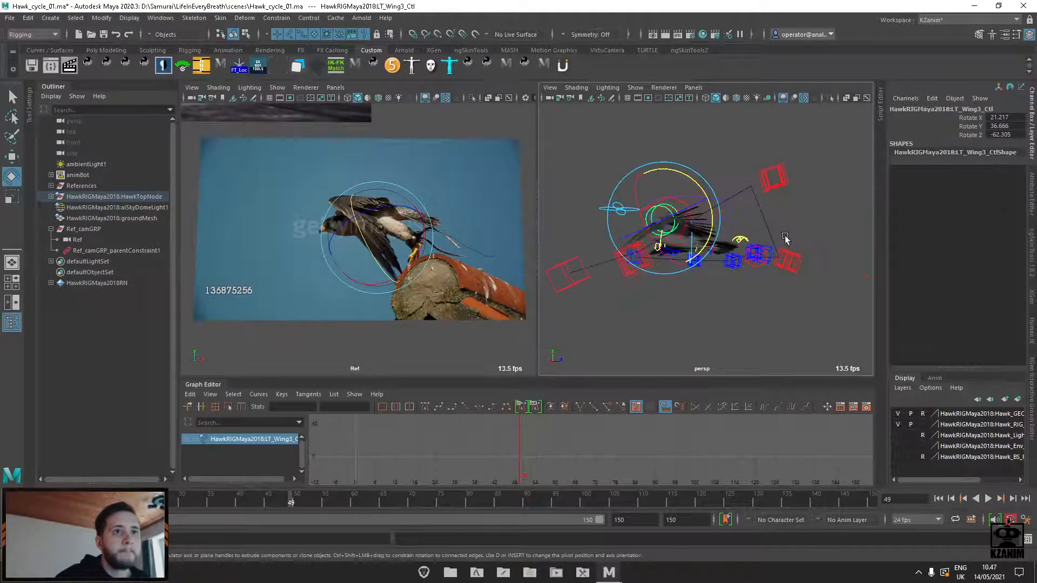
{"action": "left_click", "coordinate": [785, 187]}
{"action": "key", "text": "w"}
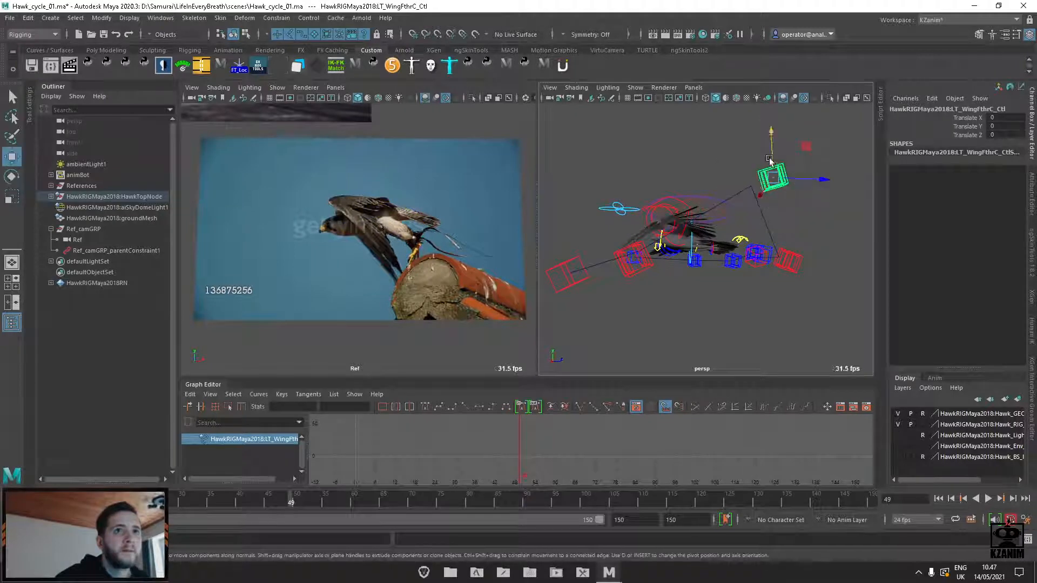
{"action": "left_click_drag", "start_coordinate": [770, 159], "coordinate": [705, 263]}
{"action": "key", "text": "ctrl+z"}
{"action": "key", "text": "super"}
Rotate LT_Wing3_Ctl slightly further to refine the angle of the outer left wing
{"action": "left_click", "coordinate": [697, 260]}
{"action": "left_click", "coordinate": [694, 254]}
{"action": "key", "text": "e"}
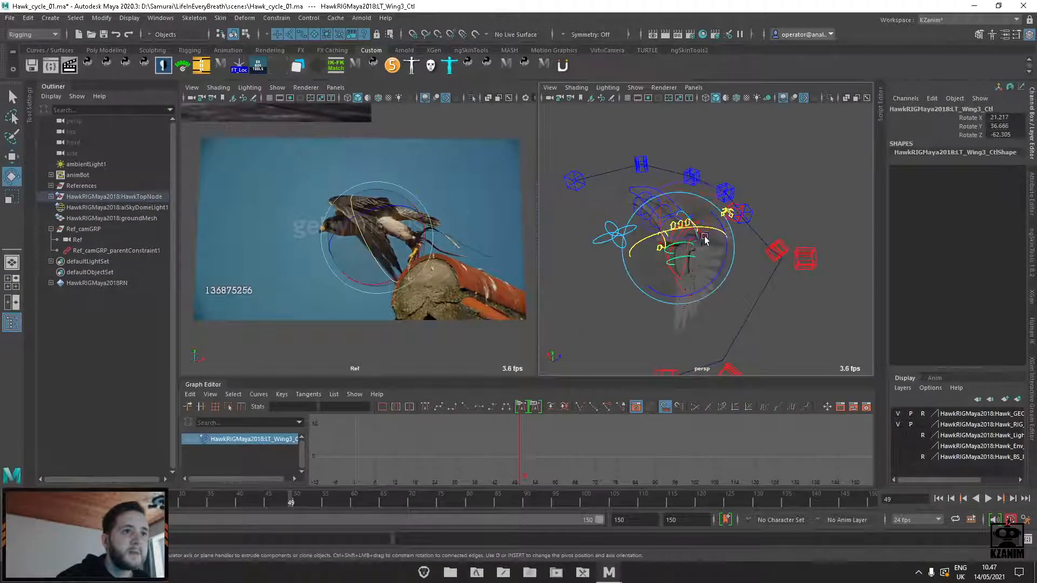
{"action": "left_click_drag", "start_coordinate": [713, 231], "coordinate": [723, 235]}
{"action": "right_click_drag", "start_coordinate": [722, 264], "coordinate": [737, 289], "text": "alt"}
Rotate LT_Wing4_Ctl to about X 18, Y 18, Z -43 to sweep the wing tip back, and deselect it
{"action": "left_click_drag", "start_coordinate": [737, 289], "coordinate": [696, 258], "text": "alt"}
{"action": "left_click", "coordinate": [644, 211]}
{"action": "left_click", "coordinate": [627, 195]}
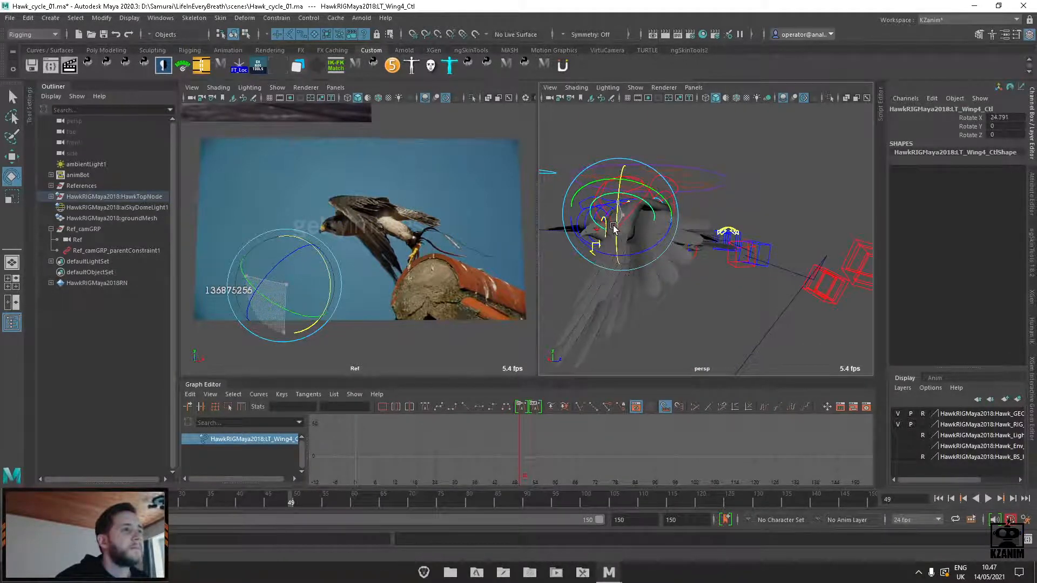
{"action": "left_click_drag", "start_coordinate": [614, 225], "coordinate": [696, 222]}
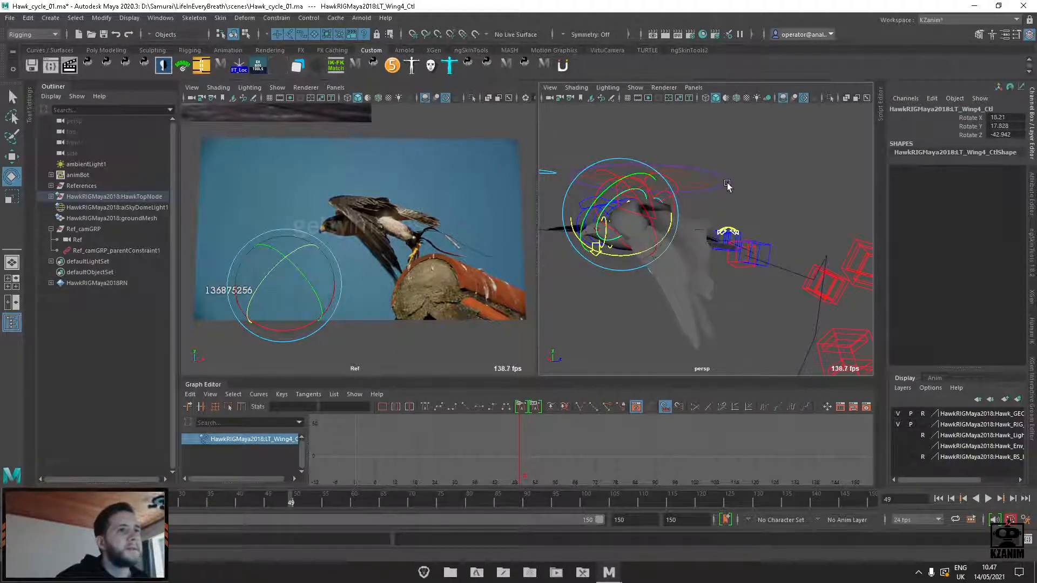
{"action": "left_click_drag", "start_coordinate": [735, 184], "coordinate": [617, 255], "text": "alt"}
{"action": "left_click", "coordinate": [617, 255]}
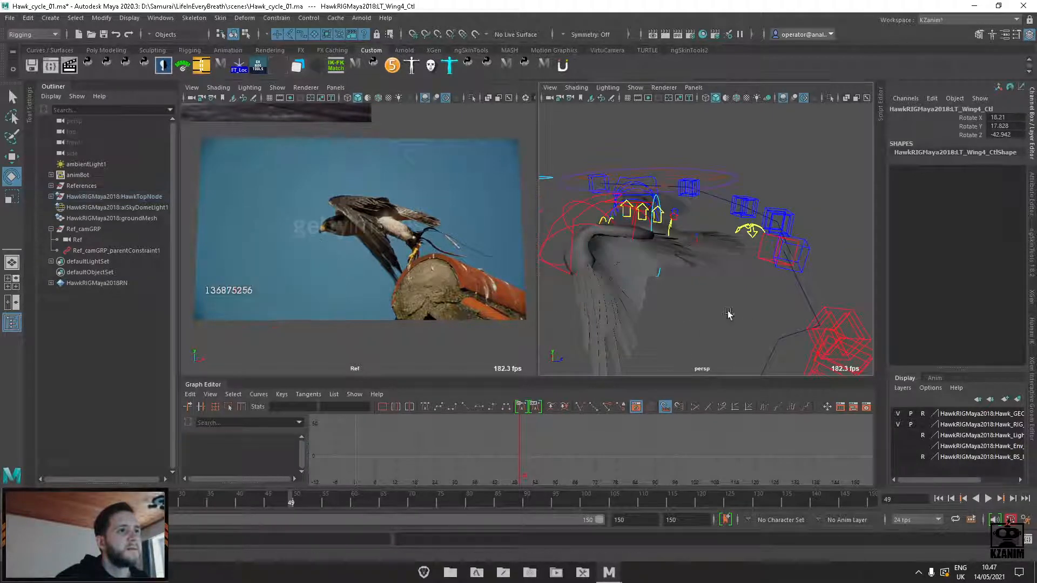
Try moving the left wing feather control LT_WingFthrD_Ctl and undo the move
{"action": "scroll", "coordinate": [668, 256], "scroll_direction": "down", "scroll_amount": 4}
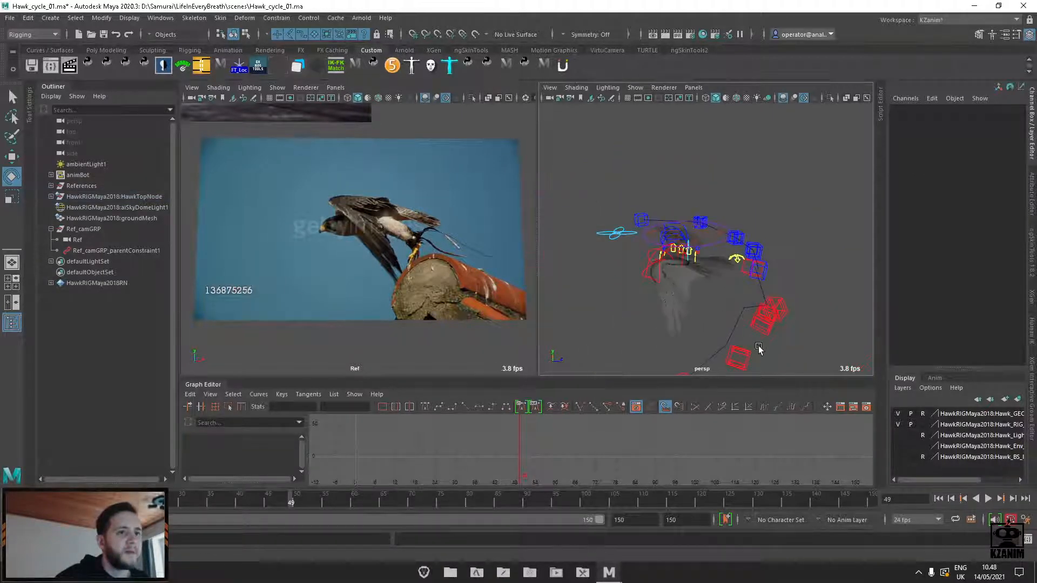
{"action": "left_click", "coordinate": [741, 347]}
{"action": "key", "text": "w"}
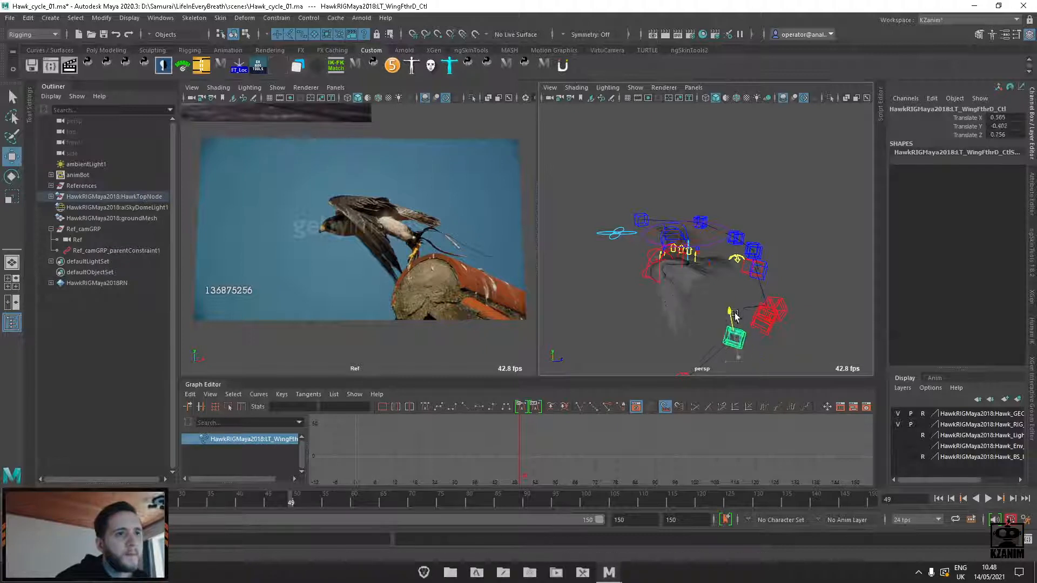
{"action": "key", "text": "ctrl+z"}
Move the left wing feather control LT_WingFthrC_Ctl to about X -3.3, Y 1.9, Z -1.9
{"action": "left_click_drag", "start_coordinate": [736, 320], "coordinate": [757, 315]}
{"action": "left_click", "coordinate": [754, 320]}
{"action": "left_click_drag", "start_coordinate": [758, 317], "coordinate": [667, 315], "text": "alt"}
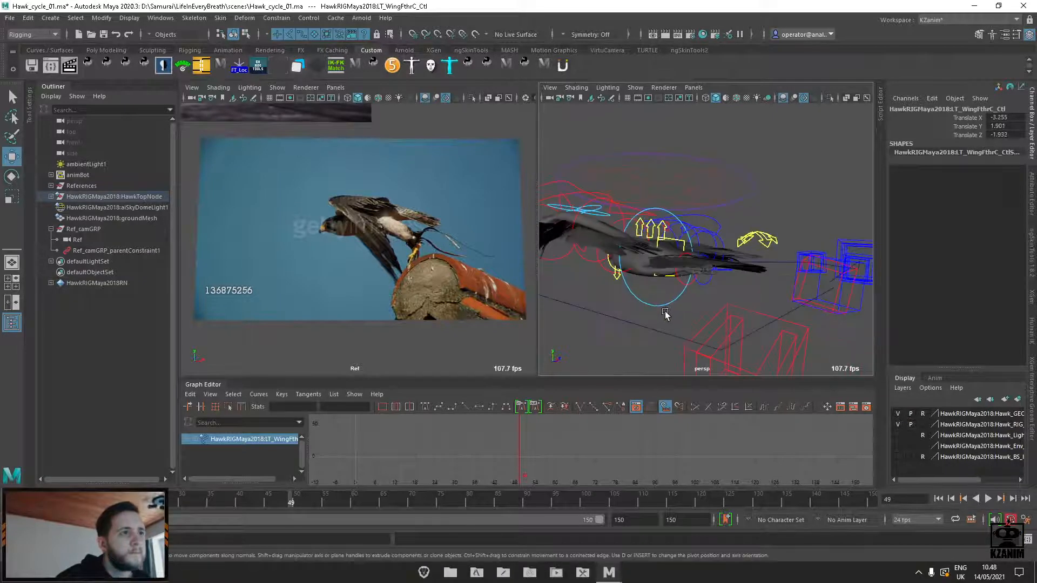
Try repositioning LT_WingFthrD_Ctl to spread the wing-tip feathers, and undo the changes
{"action": "right_click_drag", "start_coordinate": [667, 315], "coordinate": [629, 302], "text": "alt"}
{"action": "middle_click_drag", "start_coordinate": [630, 303], "coordinate": [609, 284], "text": "alt"}
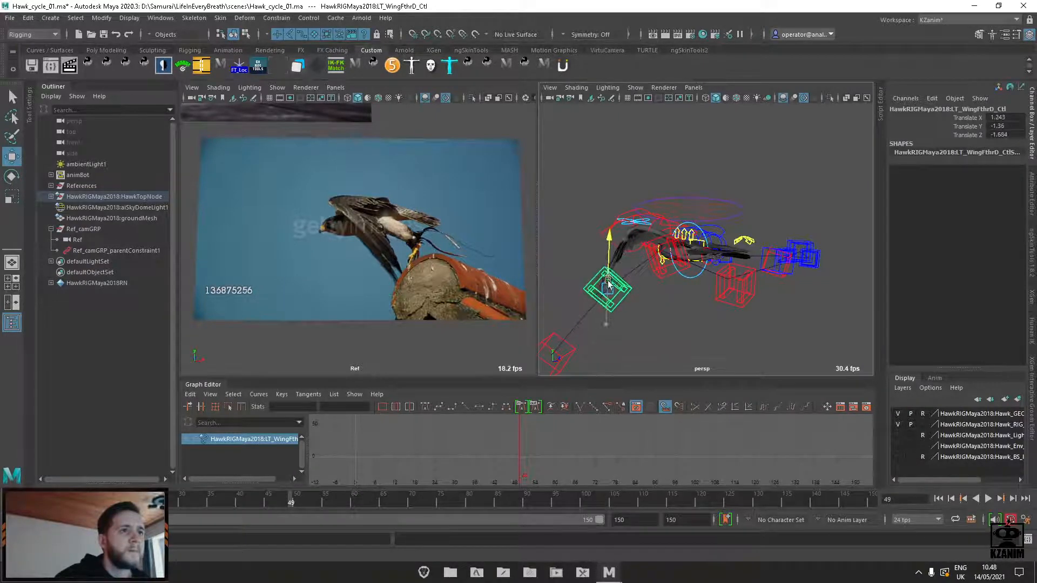
{"action": "key", "text": "ctrl+z"}
{"action": "key", "text": "ctrl+z"}
{"action": "scroll", "coordinate": [645, 249], "scroll_direction": "up", "scroll_amount": 5}
{"action": "left_click_drag", "start_coordinate": [647, 257], "coordinate": [618, 244], "text": "alt"}
{"action": "left_click", "coordinate": [617, 240]}
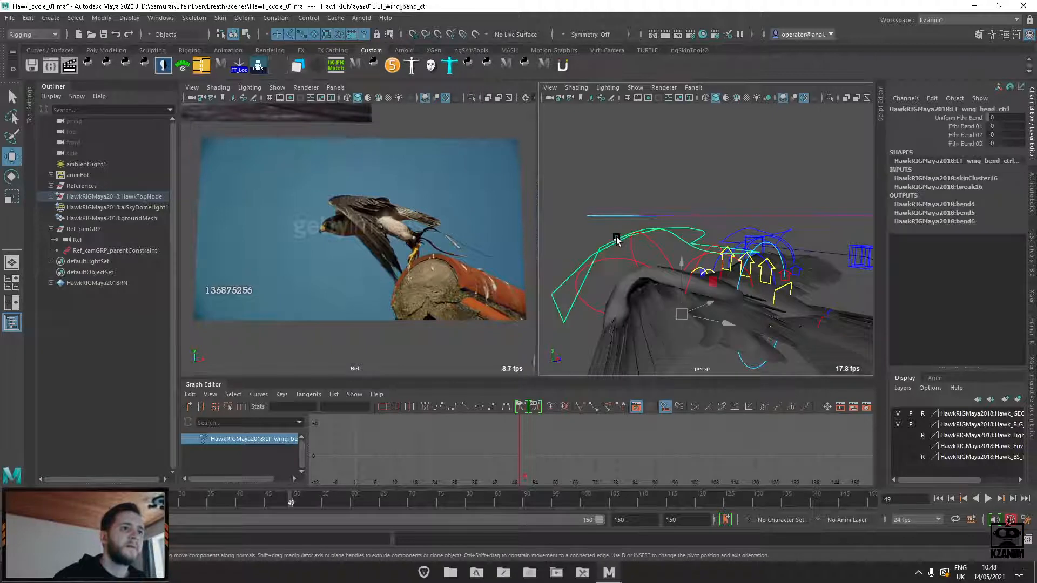
{"action": "left_click", "coordinate": [958, 126]}
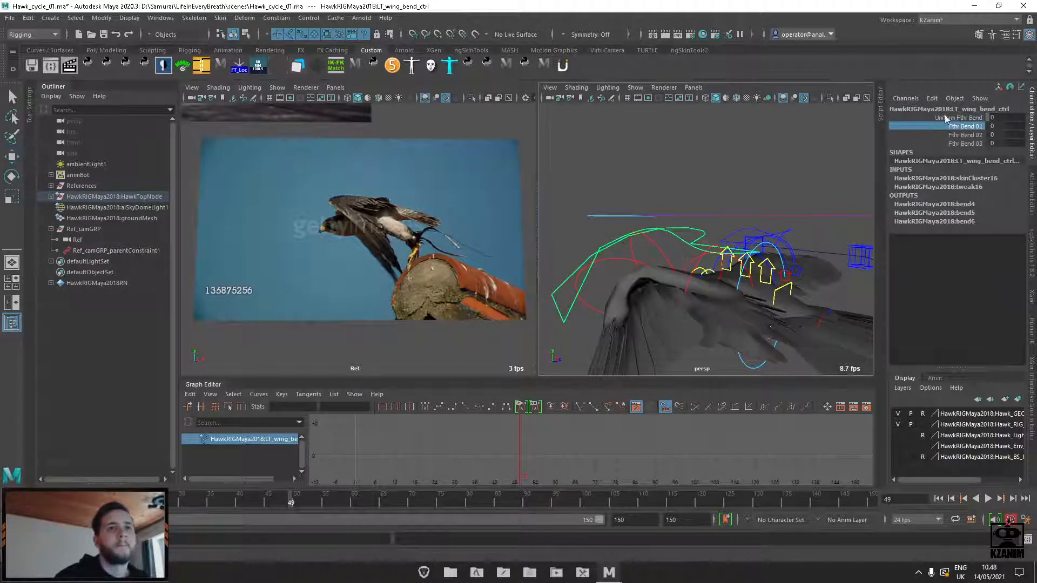
{"action": "left_click", "coordinate": [746, 209]}
Set Left Wing Fold on the hawk's Control_box to 8 and check the fold from behind
{"action": "left_click_drag", "start_coordinate": [746, 228], "coordinate": [699, 239], "text": "alt"}
{"action": "left_click", "coordinate": [640, 212]}
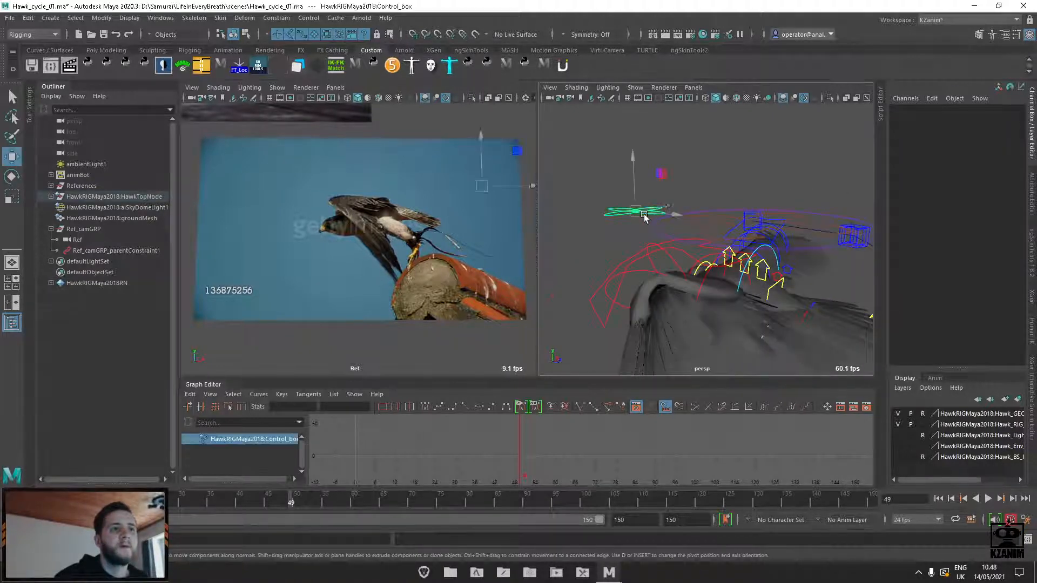
{"action": "left_click", "coordinate": [962, 128]}
{"action": "middle_click_drag", "start_coordinate": [780, 185], "coordinate": [804, 178]}
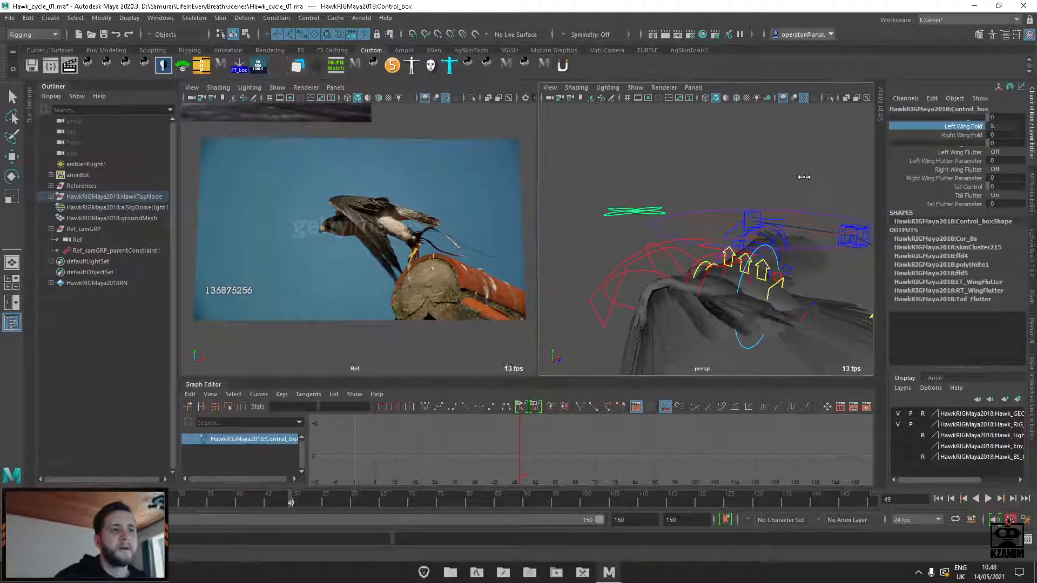
{"action": "left_click_drag", "start_coordinate": [793, 215], "coordinate": [698, 268], "text": "alt"}
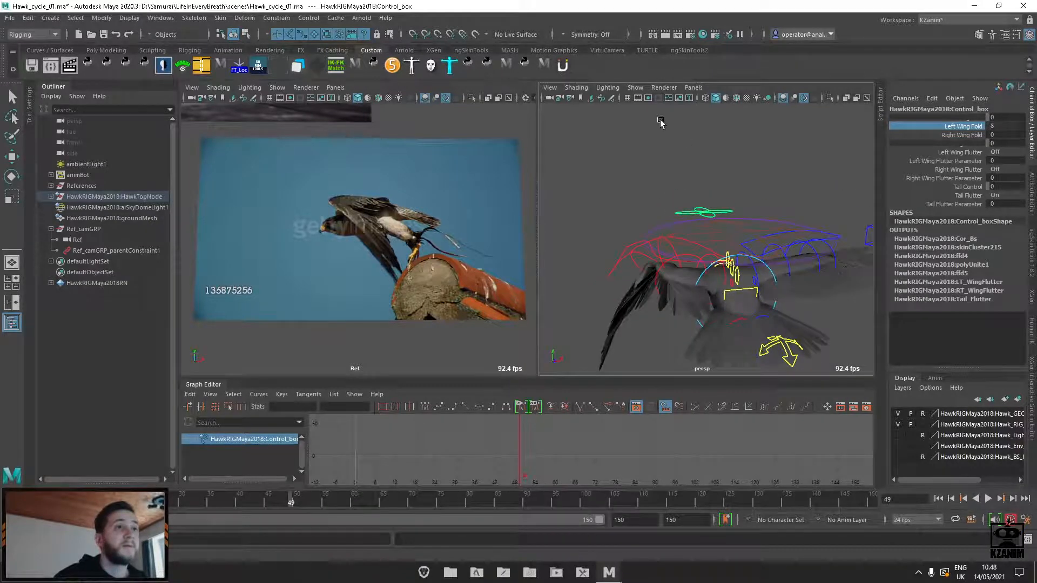
Turn on textured display in the perspective view and compare the folded left wing with the falcon reference
{"action": "left_click", "coordinate": [745, 98]}
{"action": "left_click_drag", "start_coordinate": [704, 212], "coordinate": [764, 257], "text": "alt"}
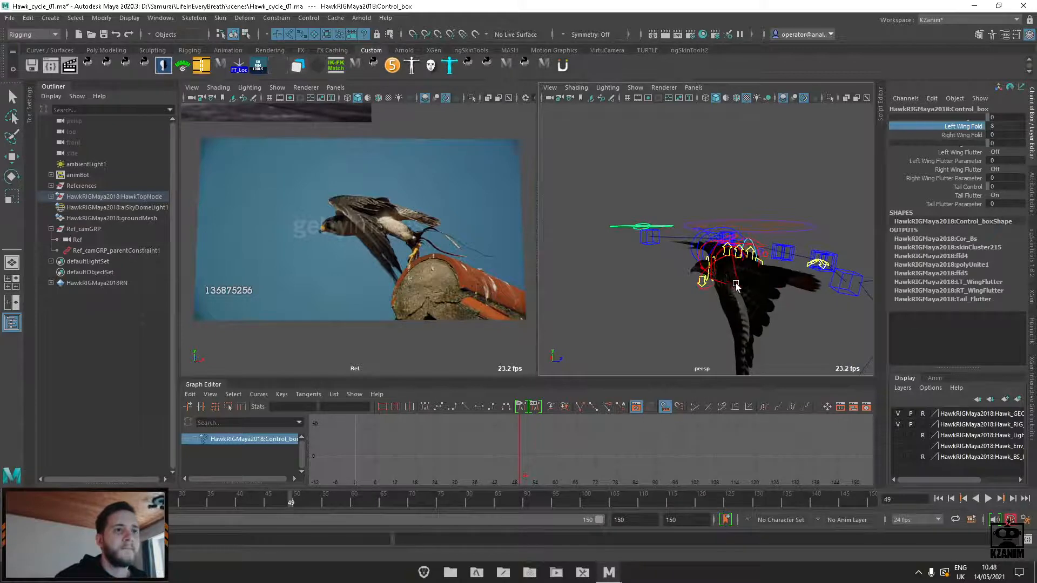
{"action": "right_click_drag", "start_coordinate": [756, 281], "coordinate": [773, 308], "text": "alt"}
{"action": "middle_click_drag", "start_coordinate": [773, 308], "coordinate": [748, 282], "text": "alt"}
{"action": "right_click_drag", "start_coordinate": [749, 282], "coordinate": [769, 319], "text": "alt"}
{"action": "left_click_drag", "start_coordinate": [769, 318], "coordinate": [741, 259], "text": "alt"}
Reduce Left Wing Fold on the hawk's Control_box to 4.1 and check the partly folded left wing against the reference
{"action": "left_click", "coordinate": [721, 263]}
{"action": "key", "text": "w"}
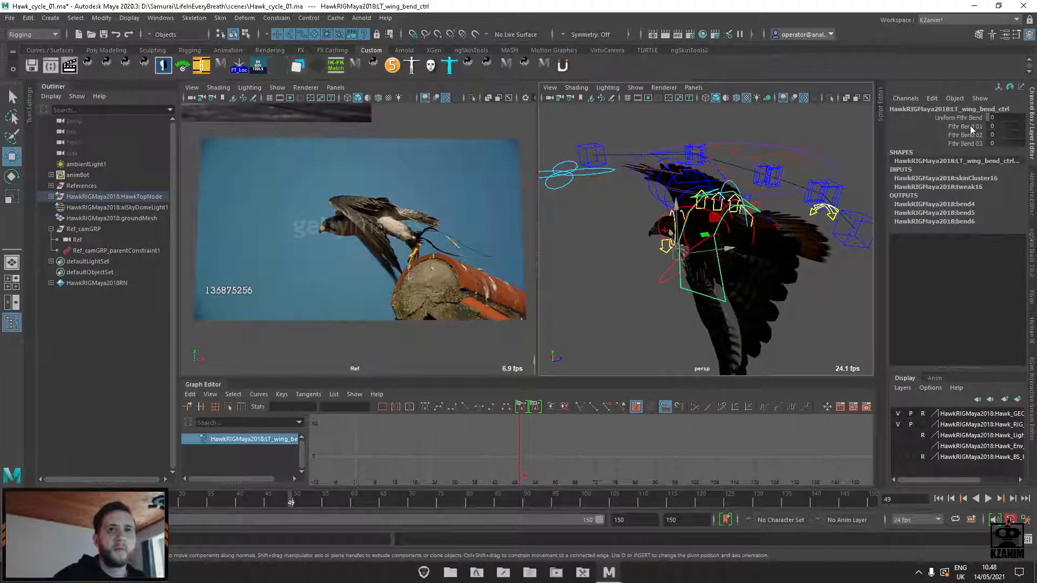
{"action": "left_click", "coordinate": [575, 182]}
{"action": "left_click", "coordinate": [981, 128]}
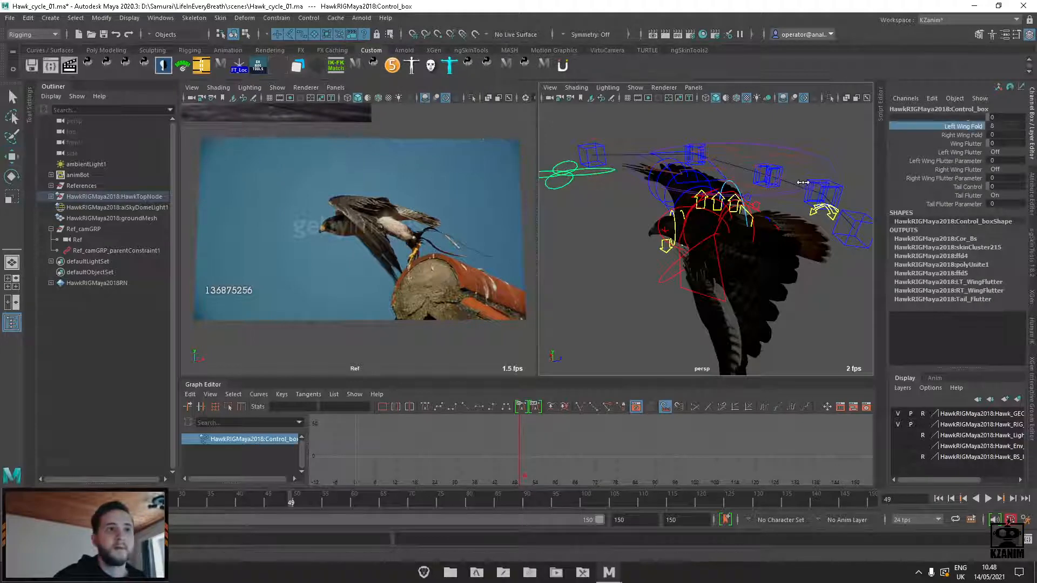
{"action": "mouse_move", "coordinate": [804, 183]}
{"action": "middle_mouse_down"}
{"action": "mouse_move", "coordinate": [759, 183]}
{"action": "mouse_move", "coordinate": [785, 182]}
{"action": "middle_mouse_up"}
{"action": "scroll", "coordinate": [758, 284], "scroll_direction": "down", "scroll_amount": 2}
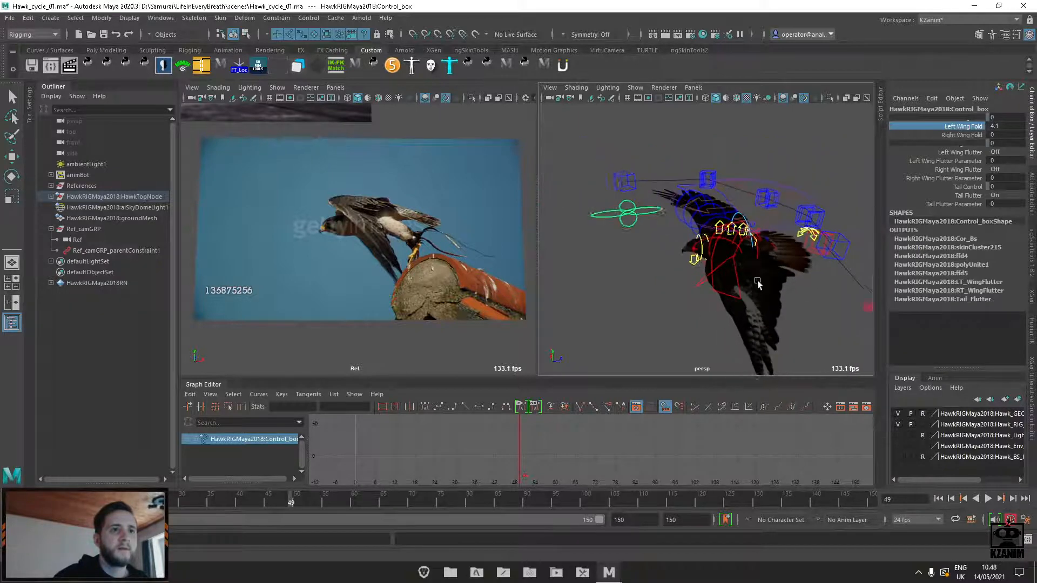
{"action": "left_click_drag", "start_coordinate": [758, 284], "coordinate": [758, 260], "text": "alt"}
{"action": "middle_click_drag", "start_coordinate": [775, 287], "coordinate": [745, 279], "text": "alt"}
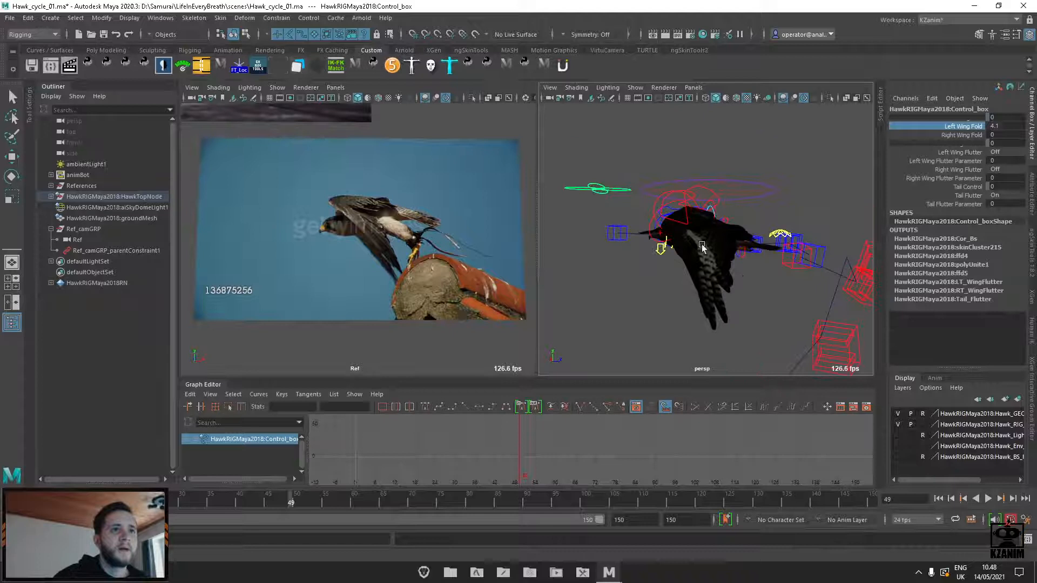
Try the feather bend attributes Fthr Bend 03 and Fthr Bend 02 on the left wing's LT_wing_bend_ctrl
{"action": "left_click", "coordinate": [684, 209]}
{"action": "key", "text": "w"}
{"action": "left_click", "coordinate": [966, 143]}
{"action": "middle_click_drag", "start_coordinate": [736, 226], "coordinate": [749, 207]}
{"action": "left_click", "coordinate": [966, 135]}
{"action": "scroll", "coordinate": [756, 308], "scroll_direction": "down", "scroll_amount": 3}
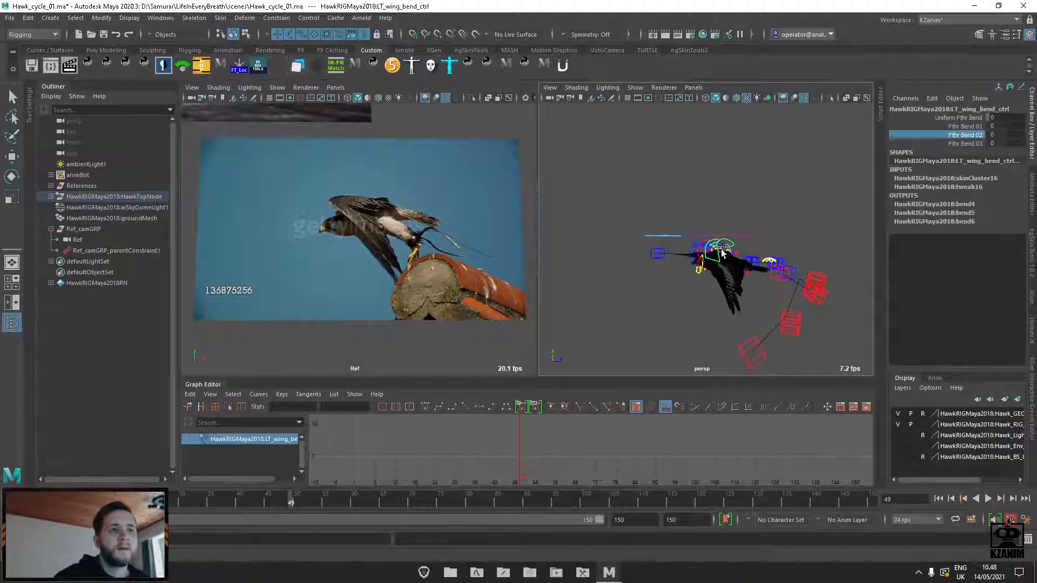
Try raising the left wing-tip feather controls, including LT_WingFthrD_Ctl, and undo the move
{"action": "left_click", "coordinate": [751, 357]}
{"action": "key", "text": "w"}
{"action": "left_click_drag", "start_coordinate": [762, 360], "coordinate": [812, 251]}
{"action": "left_click", "coordinate": [811, 340]}
{"action": "key", "text": "ctrl+z"}
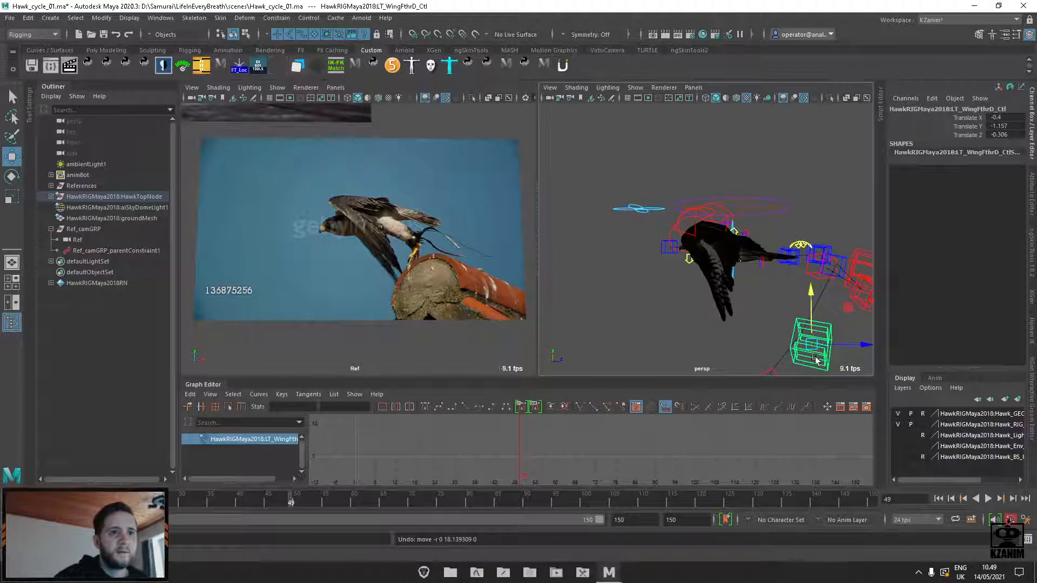
Pull the wing-tip feather control LT_WingFthrE_Ctl toward the head, and try shifting LT_WingFthrD_Ctl before undoing that move
{"action": "left_click_drag", "start_coordinate": [817, 359], "coordinate": [675, 294], "text": "alt"}
{"action": "left_click_drag", "start_coordinate": [675, 294], "coordinate": [743, 299], "text": "alt"}
{"action": "left_click", "coordinate": [808, 355]}
{"action": "left_click_drag", "start_coordinate": [808, 355], "coordinate": [745, 288], "text": "alt"}
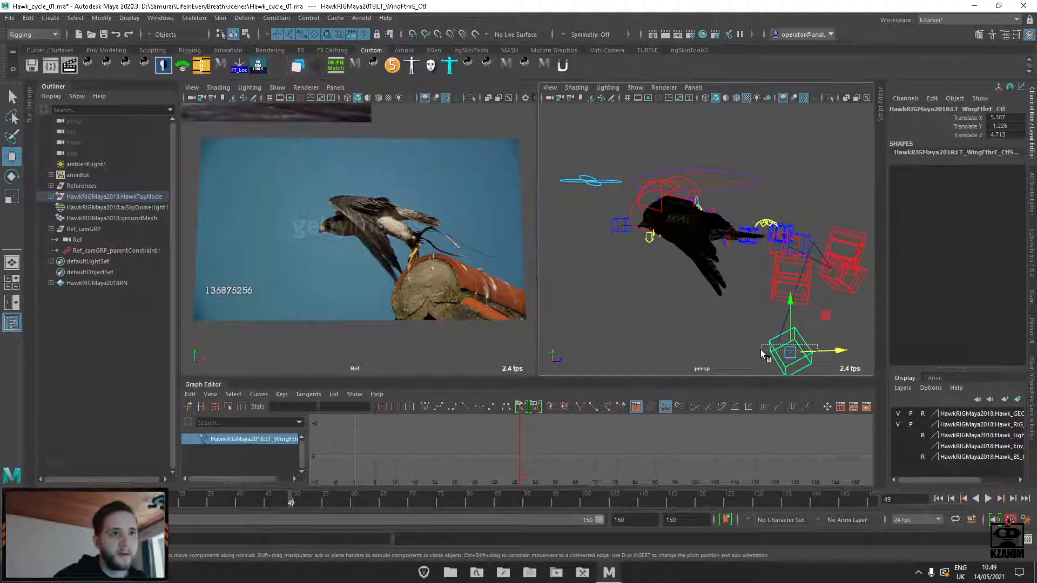
{"action": "left_click_drag", "start_coordinate": [831, 351], "coordinate": [762, 355]}
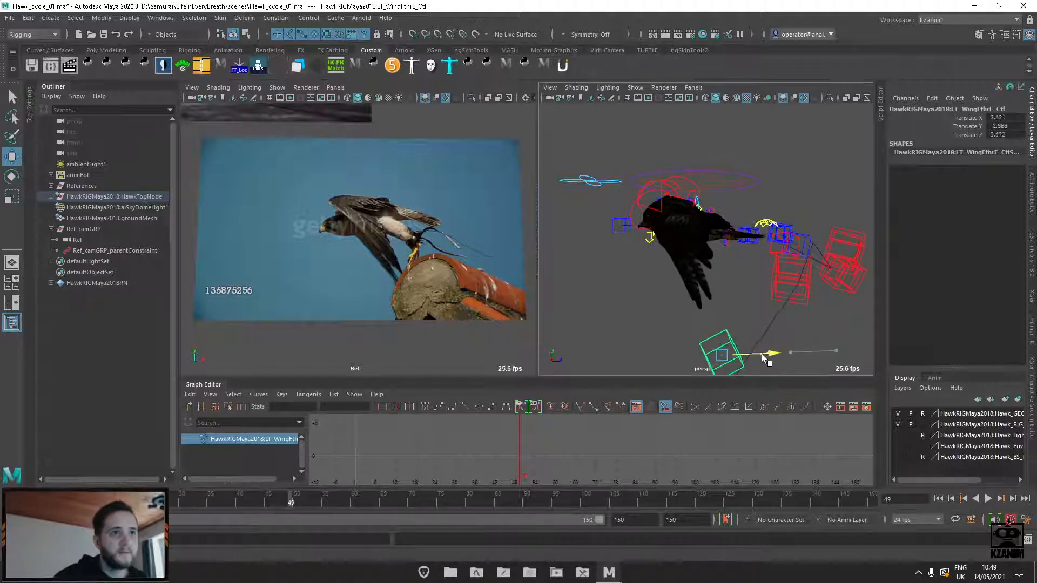
{"action": "left_click", "coordinate": [789, 295]}
{"action": "left_click_drag", "start_coordinate": [789, 295], "coordinate": [633, 326]}
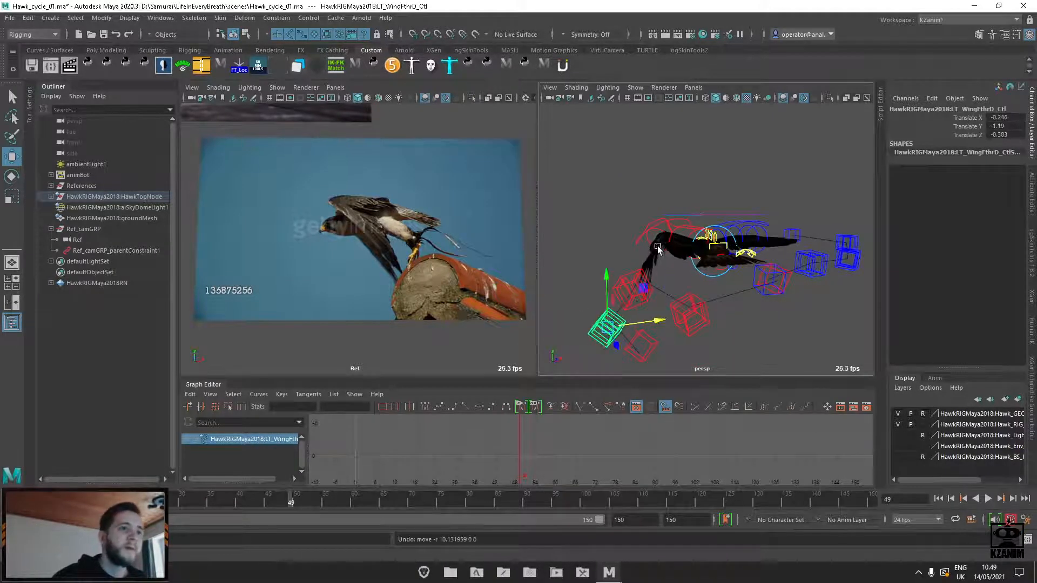
Inspect the left wing around LT_Wing4_Ctl from above and in front, and turn off scene lighting in the perspective view
{"action": "left_click_drag", "start_coordinate": [613, 238], "coordinate": [673, 292], "text": "alt"}
{"action": "left_click", "coordinate": [679, 282]}
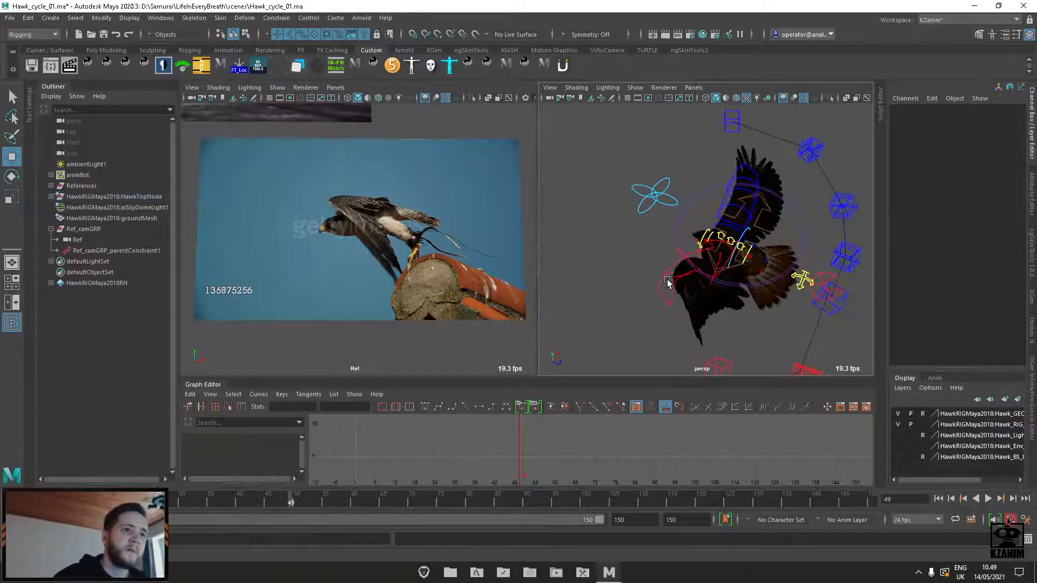
{"action": "right_click_drag", "start_coordinate": [679, 282], "coordinate": [697, 315], "text": "alt"}
{"action": "left_click_drag", "start_coordinate": [697, 315], "coordinate": [760, 266], "text": "alt"}
{"action": "key", "text": "e"}
{"action": "left_click_drag", "start_coordinate": [763, 272], "coordinate": [816, 275], "text": "alt"}
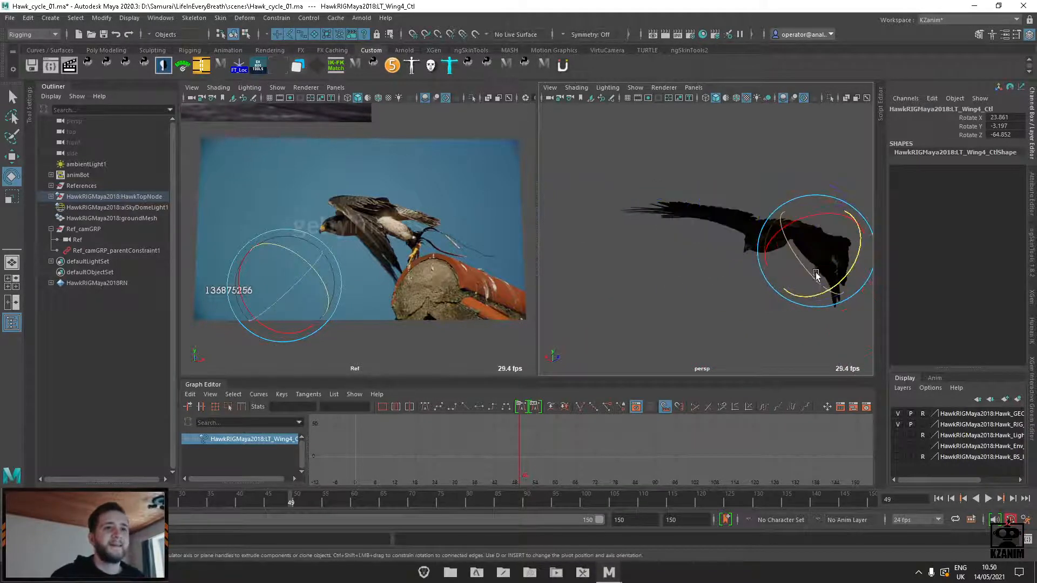
{"action": "left_click", "coordinate": [745, 102]}
{"action": "mouse_move", "coordinate": [723, 167]}
{"action": "left_mouse_down", "text": "alt"}
{"action": "mouse_move", "coordinate": [704, 177]}
{"action": "mouse_move", "coordinate": [771, 180]}
{"action": "mouse_move", "coordinate": [754, 163]}
{"action": "mouse_move", "coordinate": [767, 193]}
{"action": "mouse_move", "coordinate": [797, 206]}
{"action": "mouse_move", "coordinate": [793, 228]}
{"action": "left_mouse_up", "text": "alt"}
{"action": "left_click", "coordinate": [764, 289]}
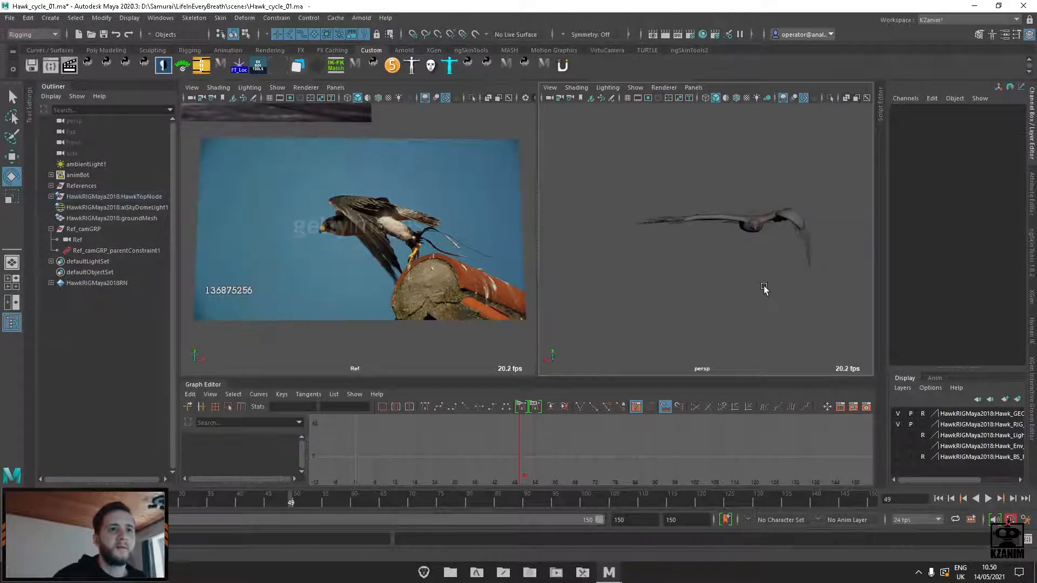
Rotate the left wing control LT_Wing3_Ctl to about X 5.2, Y -17.6, Z -78.4
{"action": "left_click", "coordinate": [789, 201]}
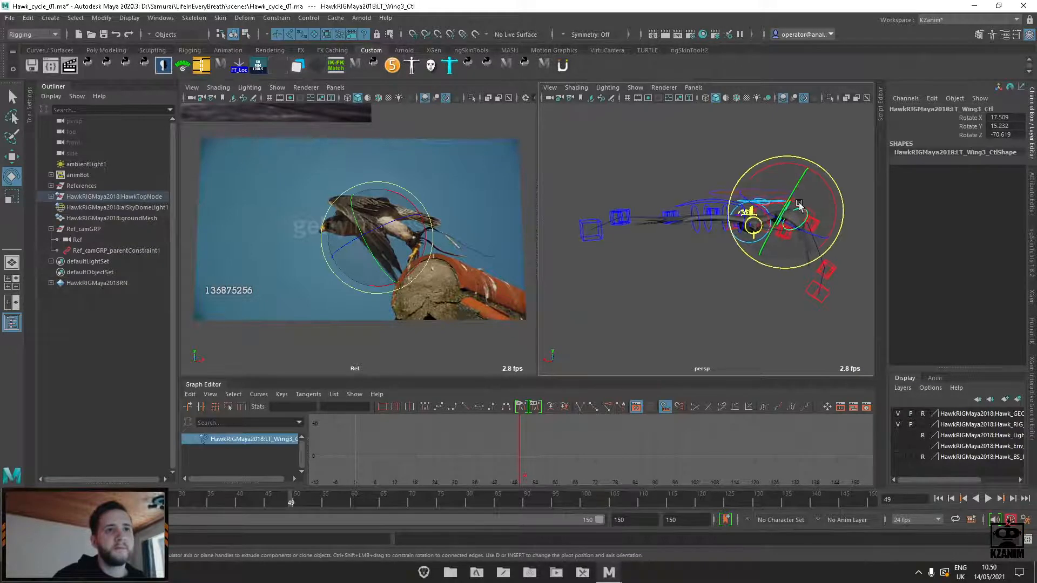
{"action": "key", "text": "f"}
{"action": "left_click_drag", "start_coordinate": [705, 211], "coordinate": [600, 231]}
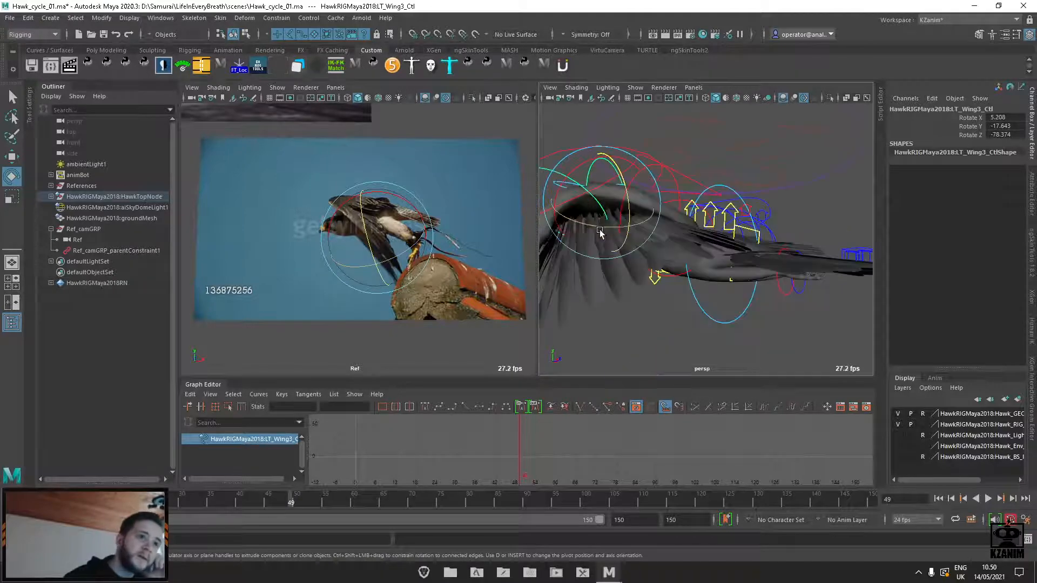
Show the wireframe over the shaded hawk in the perspective view and inspect the left wing's feathers
{"action": "left_click", "coordinate": [726, 98]}
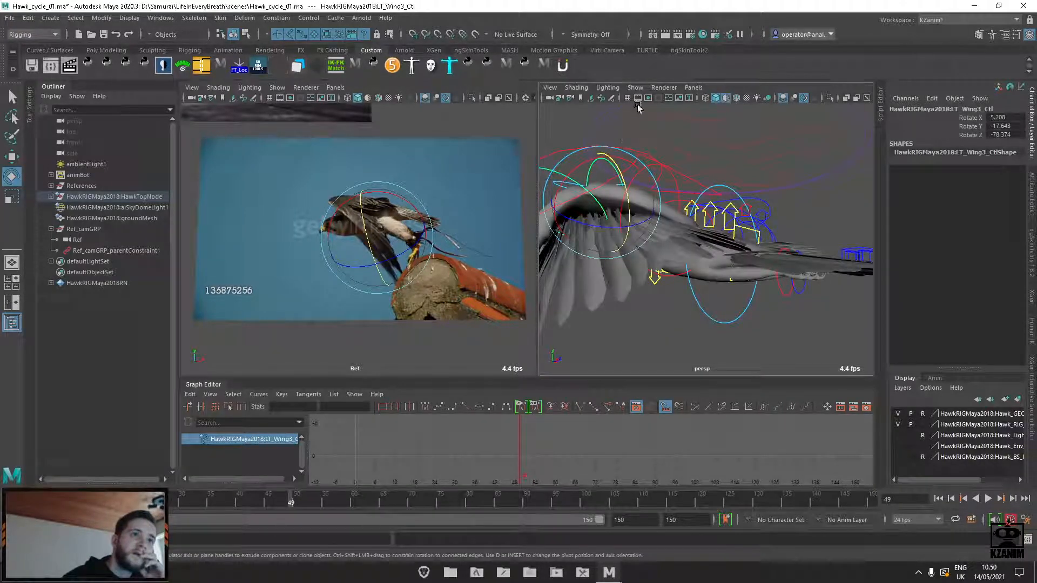
{"action": "left_click", "coordinate": [605, 121]}
{"action": "scroll", "coordinate": [614, 168], "scroll_direction": "down", "scroll_amount": 5}
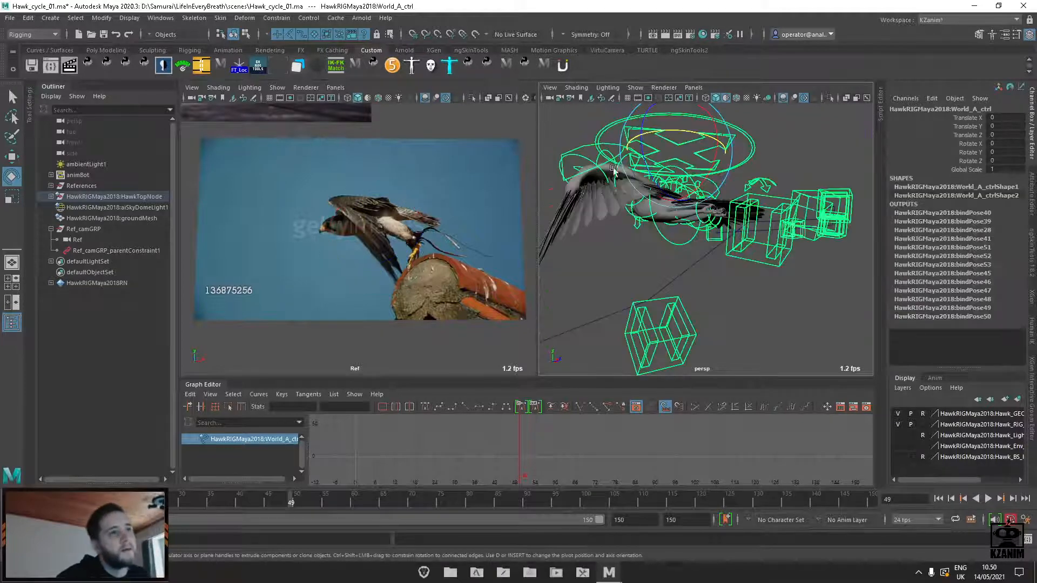
{"action": "left_click_drag", "start_coordinate": [612, 192], "coordinate": [610, 228], "text": "alt"}
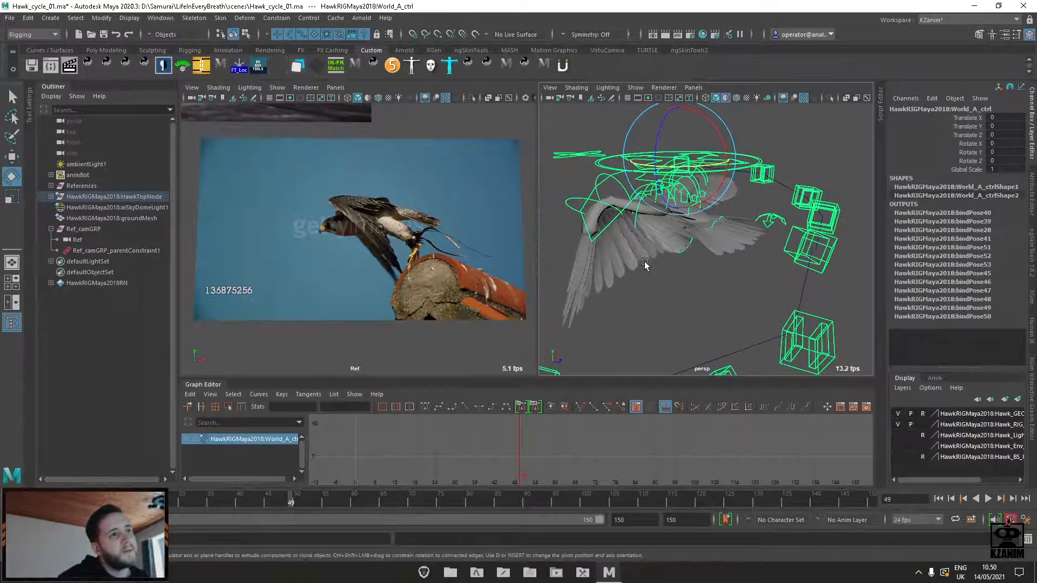
{"action": "left_click_drag", "start_coordinate": [644, 264], "coordinate": [602, 180], "text": "alt"}
Set Left Wing Fold on the hawk's Control_box to 0 and frame the whole rig
{"action": "left_click", "coordinate": [589, 180]}
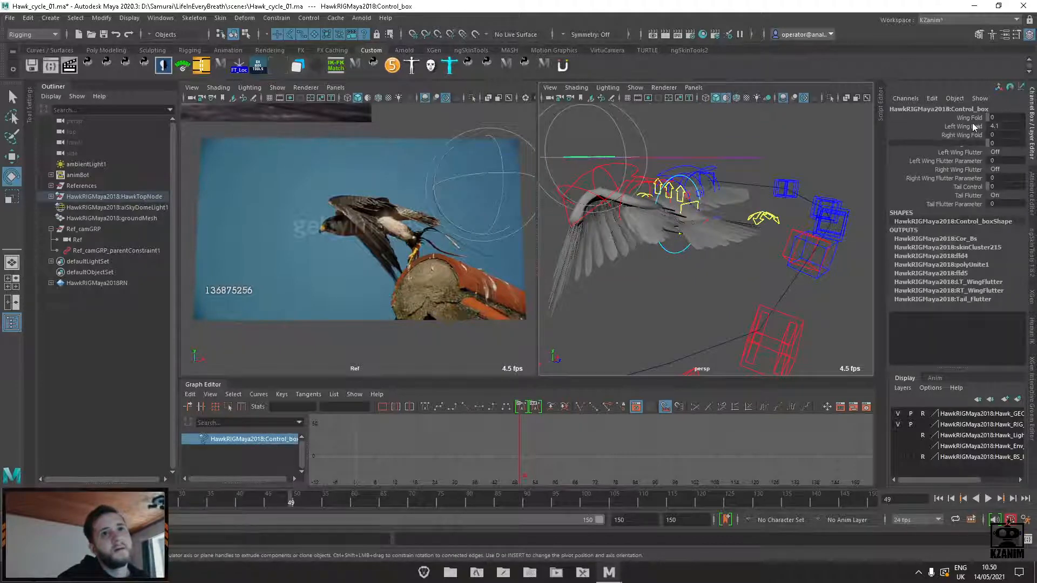
{"action": "left_click", "coordinate": [973, 126]}
{"action": "middle_click_drag", "start_coordinate": [669, 177], "coordinate": [624, 178]}
{"action": "scroll", "coordinate": [695, 302], "scroll_direction": "down", "scroll_amount": 5}
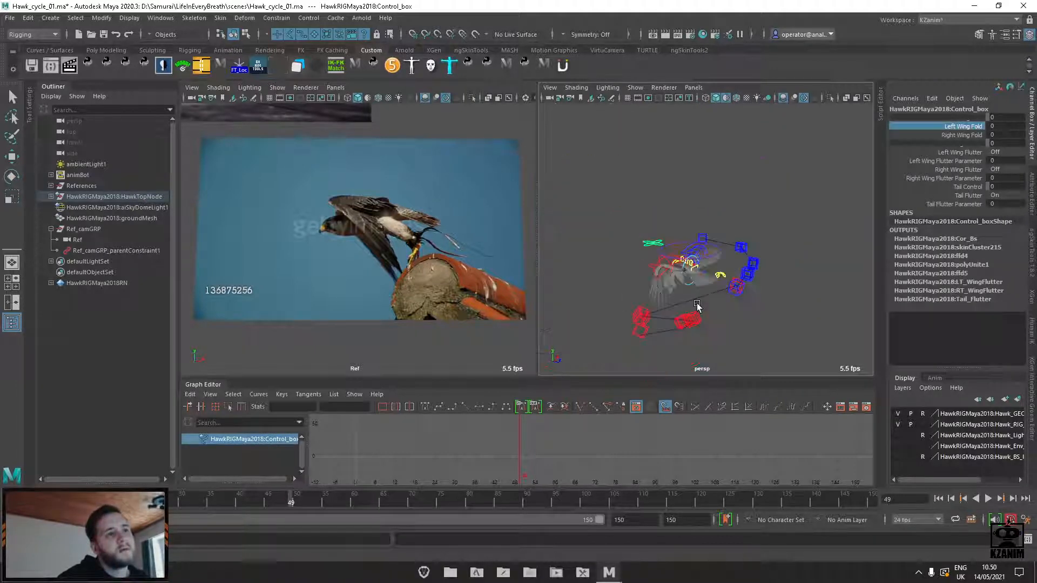
{"action": "mouse_move", "coordinate": [698, 305]}
{"action": "left_mouse_down", "text": "alt"}
{"action": "mouse_move", "coordinate": [657, 337]}
{"action": "mouse_move", "coordinate": [709, 316]}
{"action": "left_mouse_up", "text": "alt"}
Move LT_WingFthrB_Ctl to about X 6.9, Y -9.3, Z 7.5, and shift LT_WingFthrD_Ctl toward the wing-tip control
{"action": "left_click", "coordinate": [648, 329]}
{"action": "key", "text": "e"}
{"action": "key", "text": "w"}
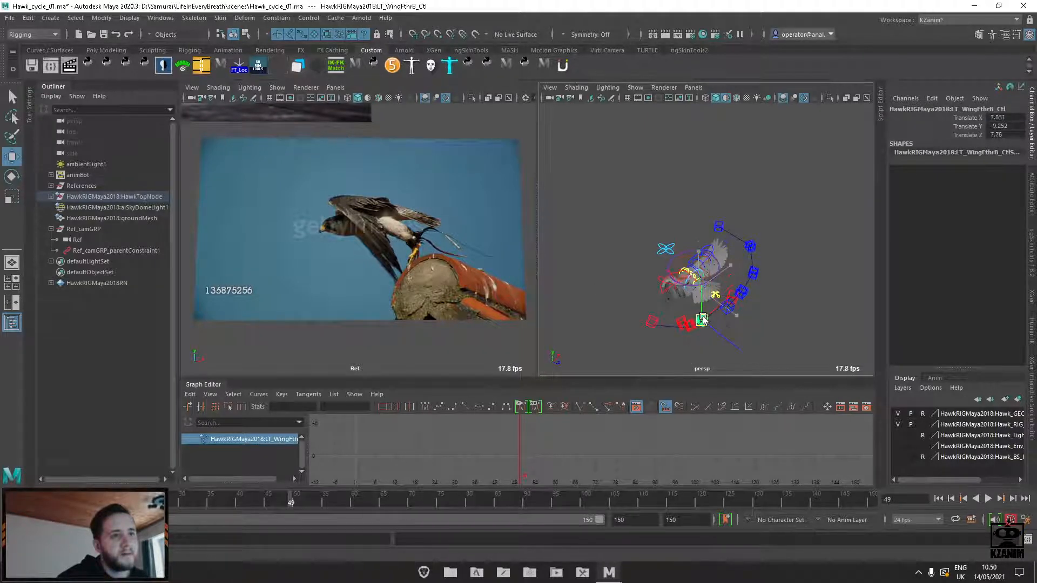
{"action": "scroll", "coordinate": [708, 320], "scroll_direction": "up", "scroll_amount": 4}
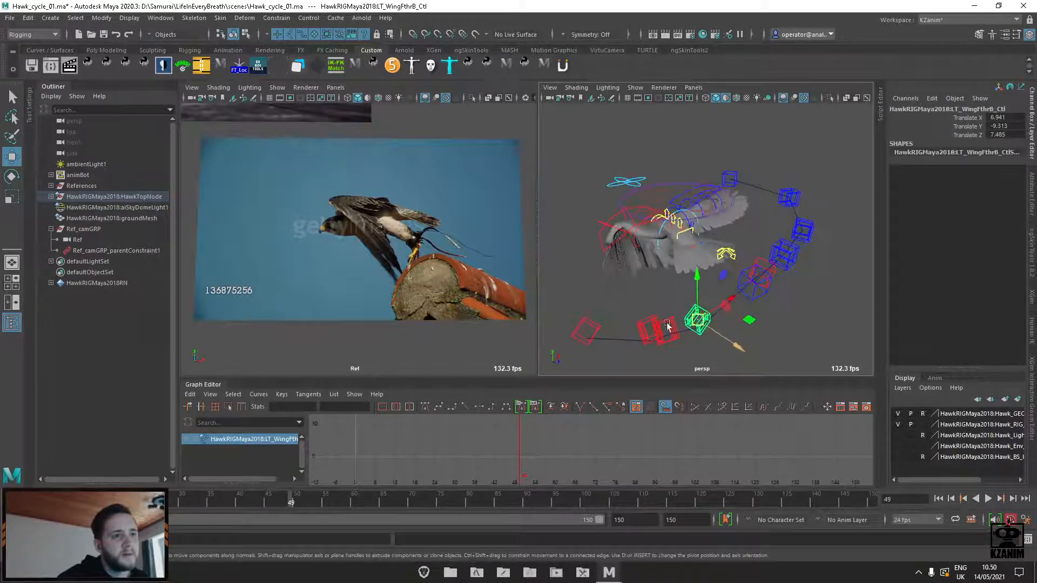
{"action": "left_click", "coordinate": [642, 339]}
{"action": "left_click_drag", "start_coordinate": [643, 336], "coordinate": [631, 326]}
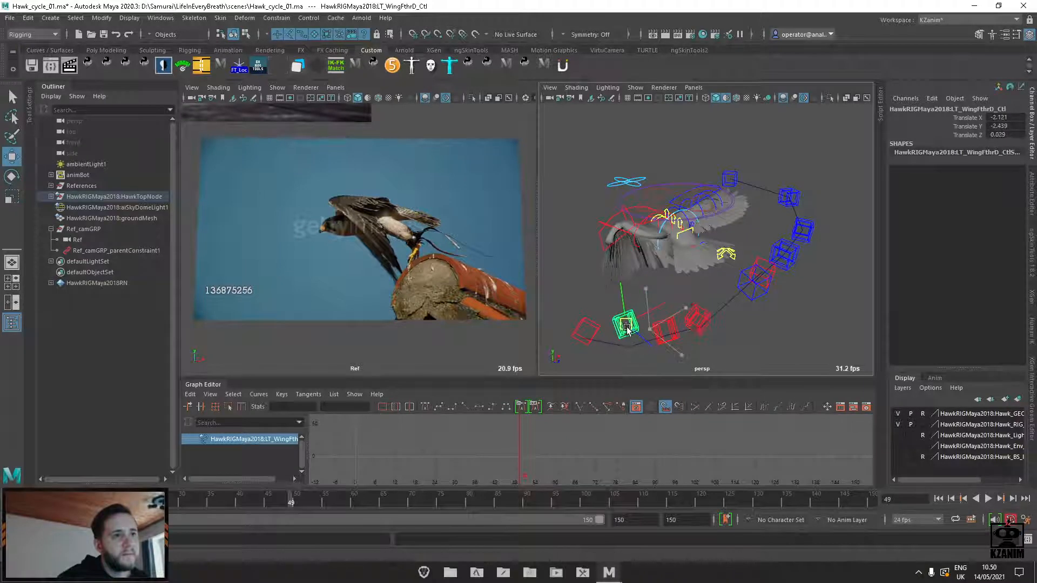
Move LT_WingFthrC_Ctl toward the wing tip to even out the spacing of the left wing's feather controls
{"action": "left_click", "coordinate": [680, 342]}
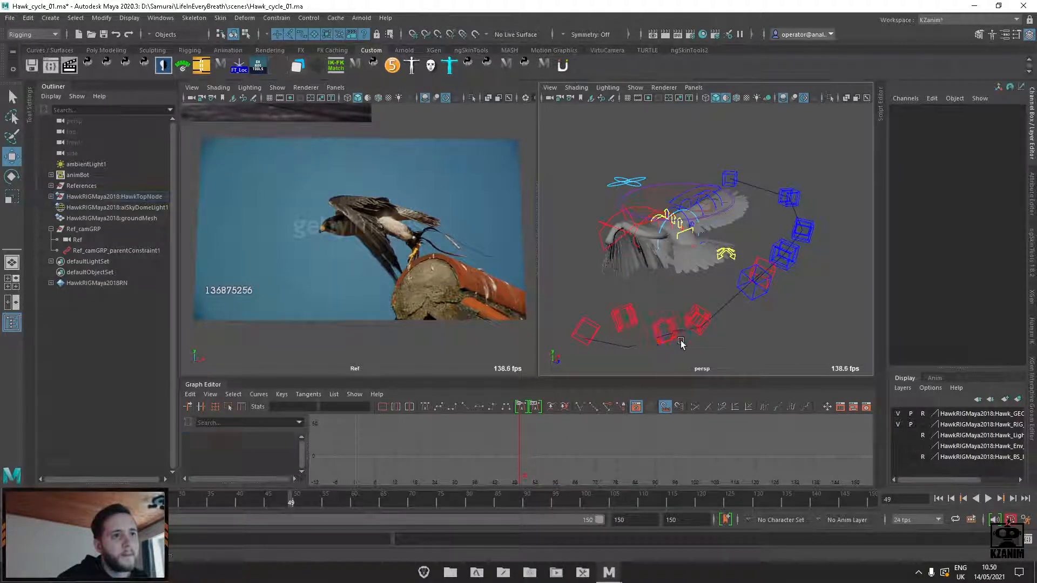
{"action": "left_click", "coordinate": [674, 340]}
{"action": "left_click_drag", "start_coordinate": [666, 332], "coordinate": [627, 354]}
{"action": "left_click", "coordinate": [636, 331]}
{"action": "left_click", "coordinate": [625, 323]}
{"action": "left_click_drag", "start_coordinate": [627, 345], "coordinate": [707, 302], "text": "alt"}
Select the left wing feather controls E, D, C and B together and raise them as a group
{"action": "left_click", "coordinate": [691, 339], "text": "shift"}
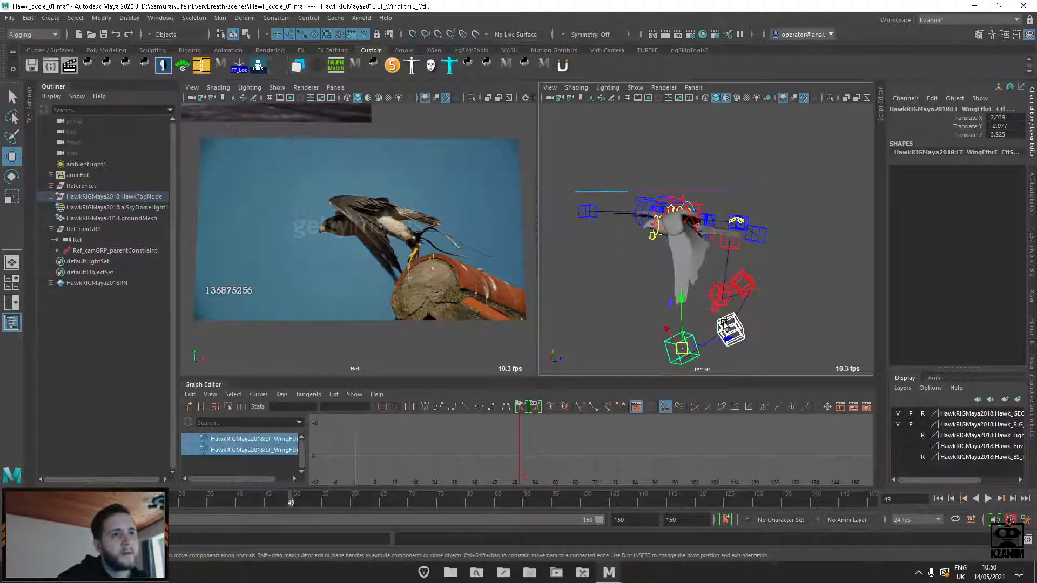
{"action": "left_click", "coordinate": [746, 276], "text": "shift"}
{"action": "left_click", "coordinate": [707, 298], "text": "shift"}
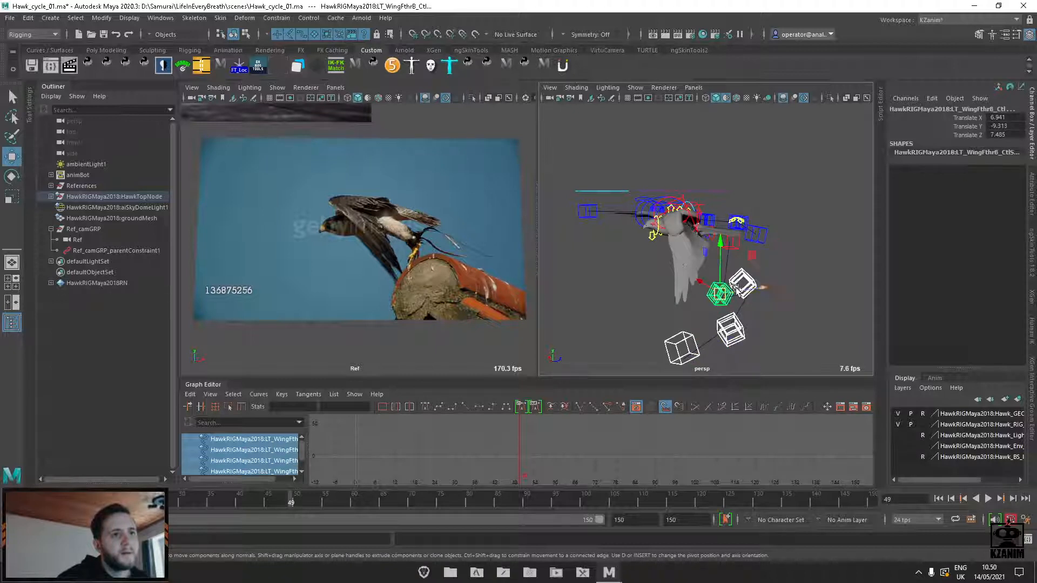
{"action": "left_click_drag", "start_coordinate": [708, 299], "coordinate": [716, 267]}
{"action": "left_click", "coordinate": [796, 305]}
{"action": "left_click", "coordinate": [812, 264]}
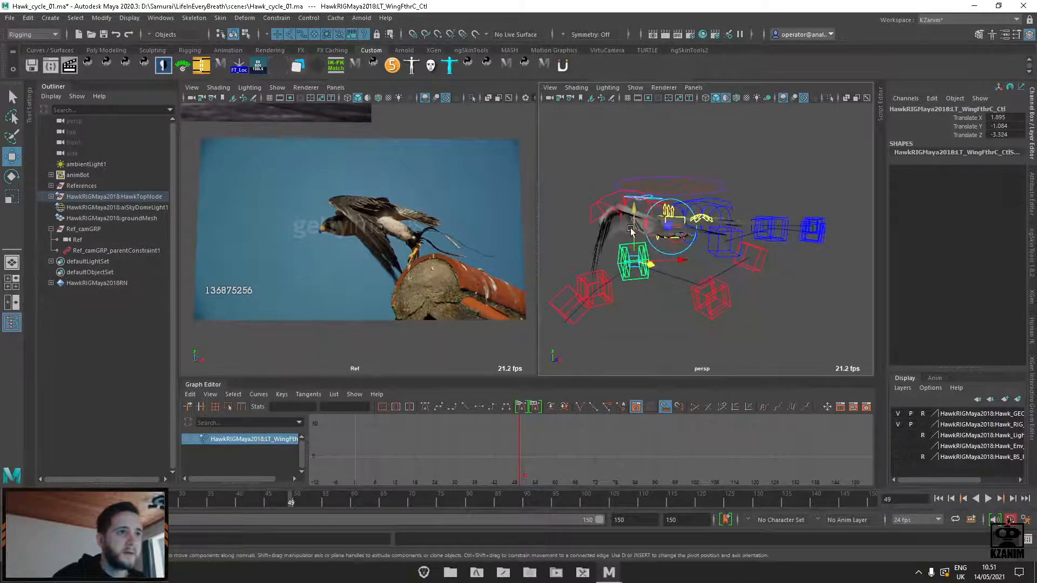
Move LT_WingFthrC_Ctl to about X 1.8, Y -0.1, Z -2.3 and LT_WingFthrB_Ctl to about X 11.5, Y -10.3, Z 1.5
{"action": "left_click_drag", "start_coordinate": [630, 240], "coordinate": [635, 246]}
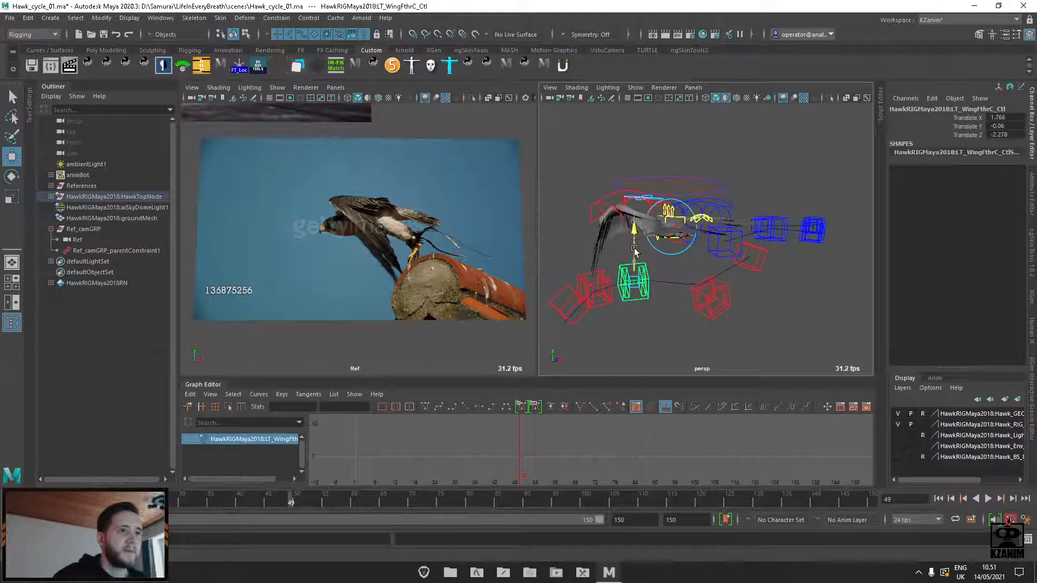
{"action": "left_click", "coordinate": [713, 299]}
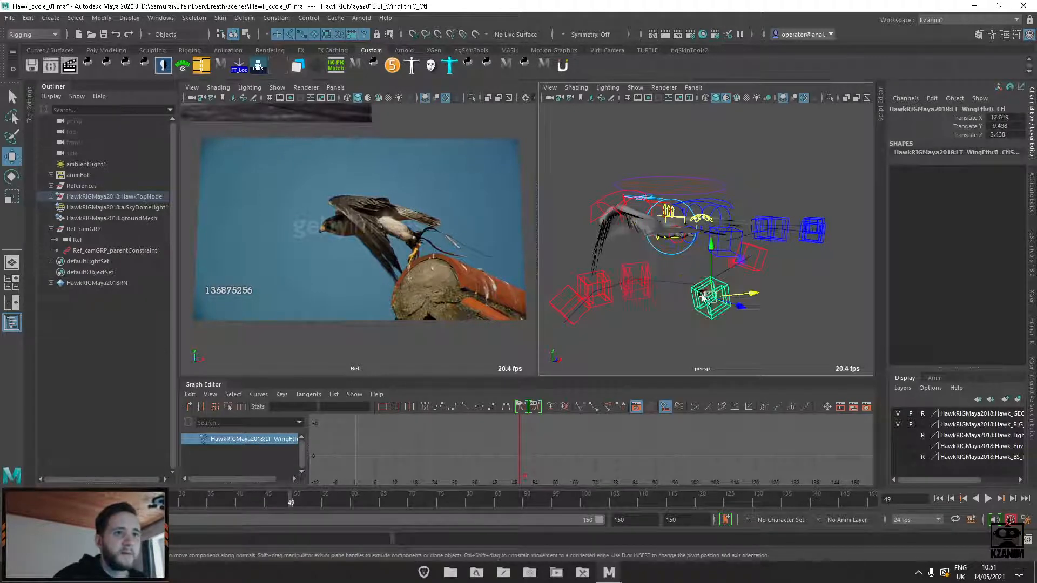
{"action": "left_click_drag", "start_coordinate": [711, 281], "coordinate": [705, 253]}
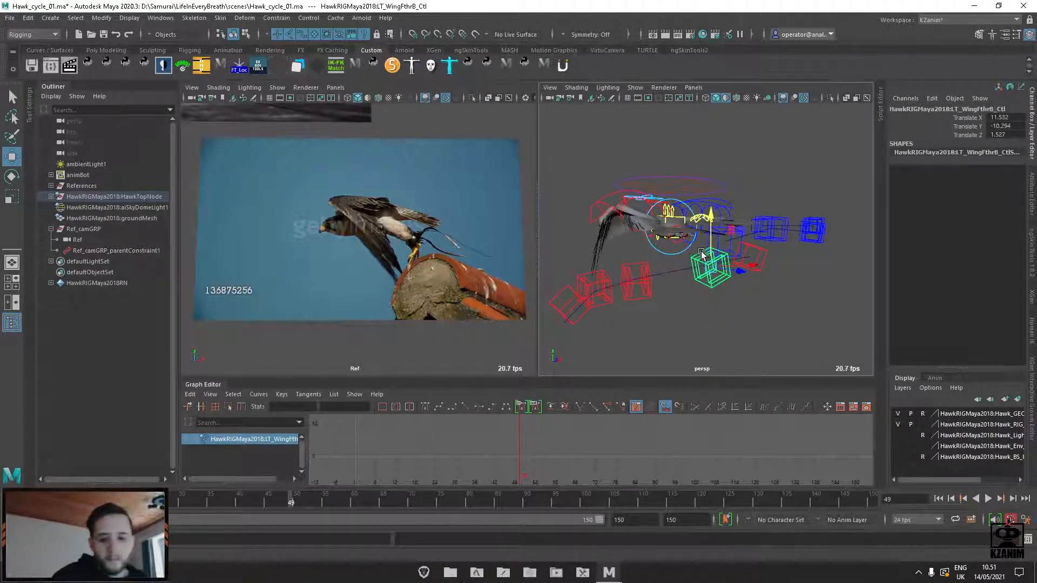
Move the innermost left wing feather control LT_WingFthrA_Ctl to about X -2.6, Y -1.5, Z 0.7
{"action": "left_click_drag", "start_coordinate": [672, 295], "coordinate": [730, 289], "text": "alt"}
{"action": "left_click", "coordinate": [739, 276]}
{"action": "key", "text": "ctrl+z"}
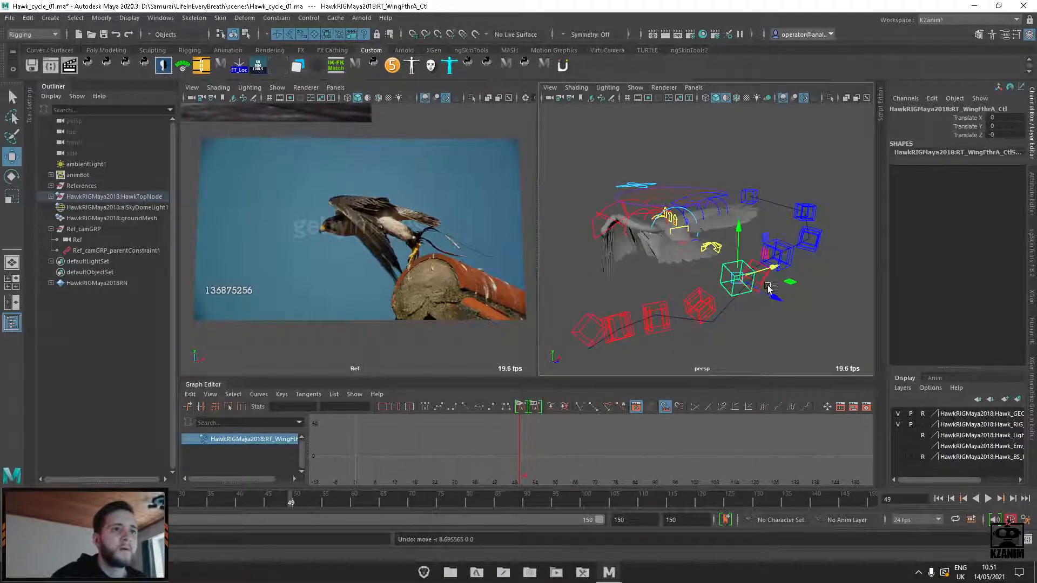
{"action": "left_click", "coordinate": [750, 284]}
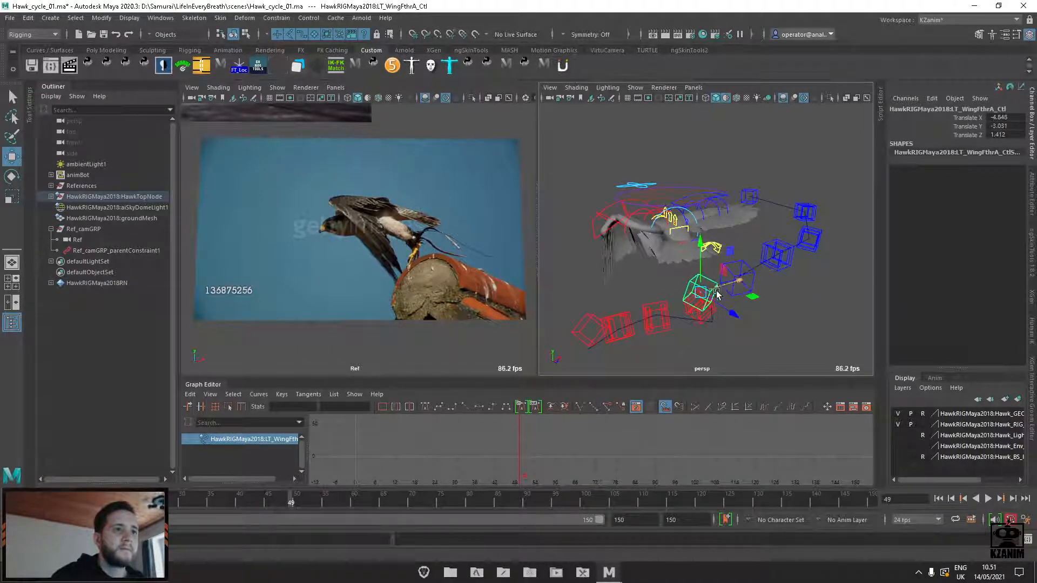
{"action": "left_click", "coordinate": [714, 320], "text": "shift"}
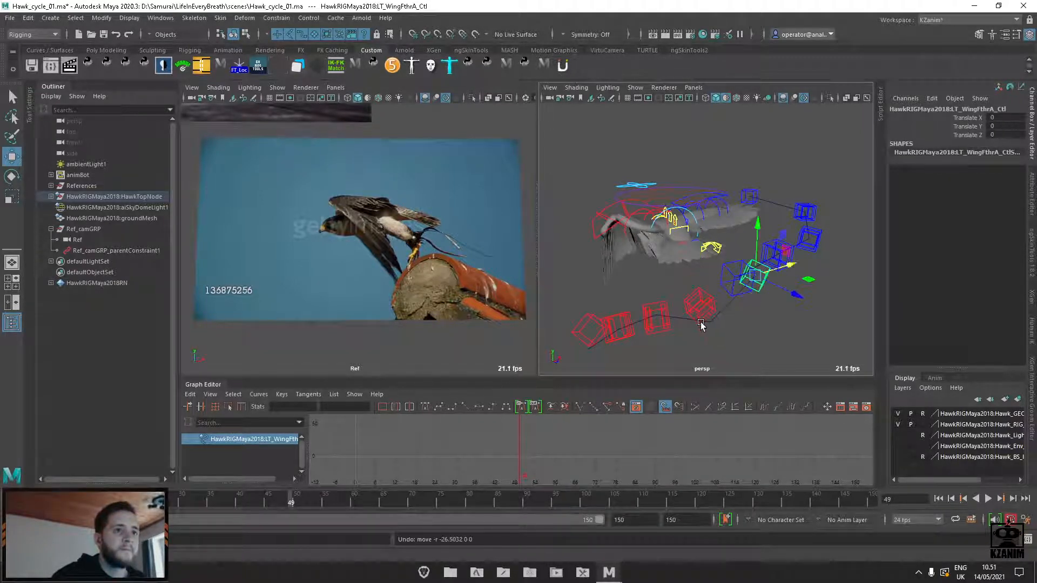
{"action": "left_click", "coordinate": [752, 319]}
{"action": "left_click", "coordinate": [765, 291]}
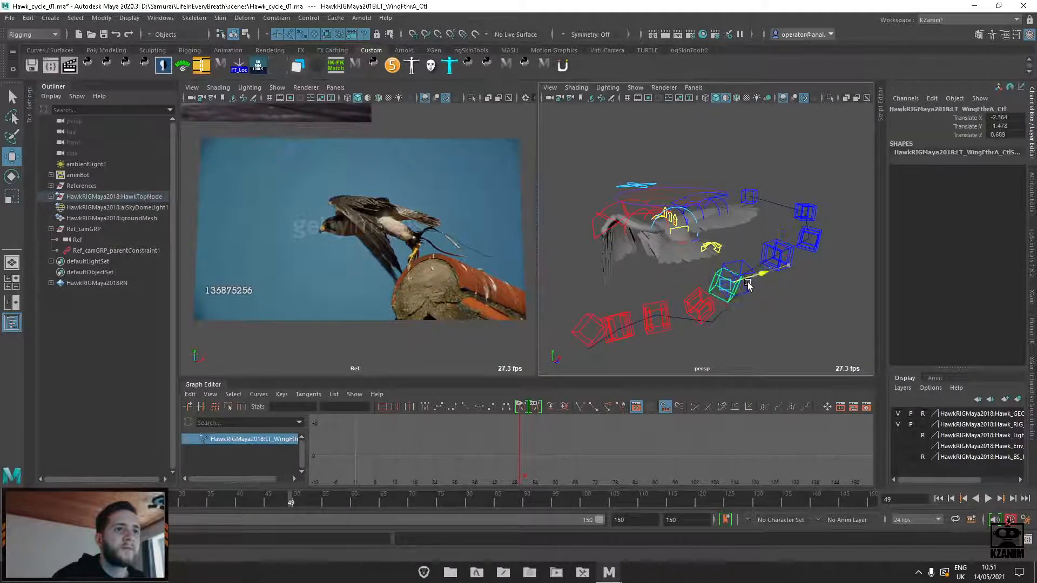
Rotate LT_Wing3_Ctl to about X 5.7, Y 29.8, Z -73.9 to swing the outer left wing upward
{"action": "left_click_drag", "start_coordinate": [677, 271], "coordinate": [785, 243], "text": "alt"}
{"action": "left_click", "coordinate": [685, 193]}
{"action": "key", "text": "e"}
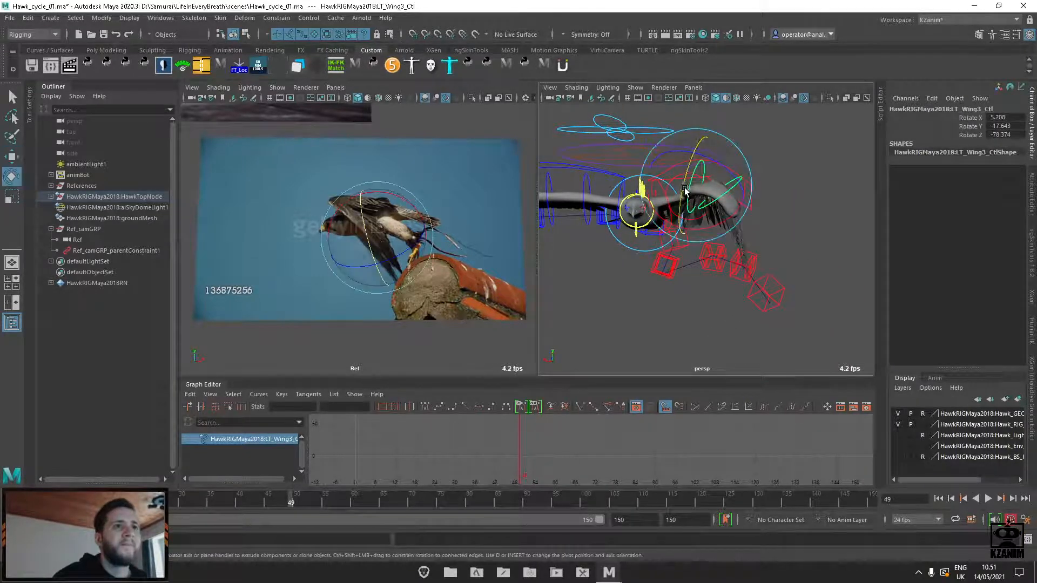
{"action": "left_click_drag", "start_coordinate": [670, 193], "coordinate": [661, 221]}
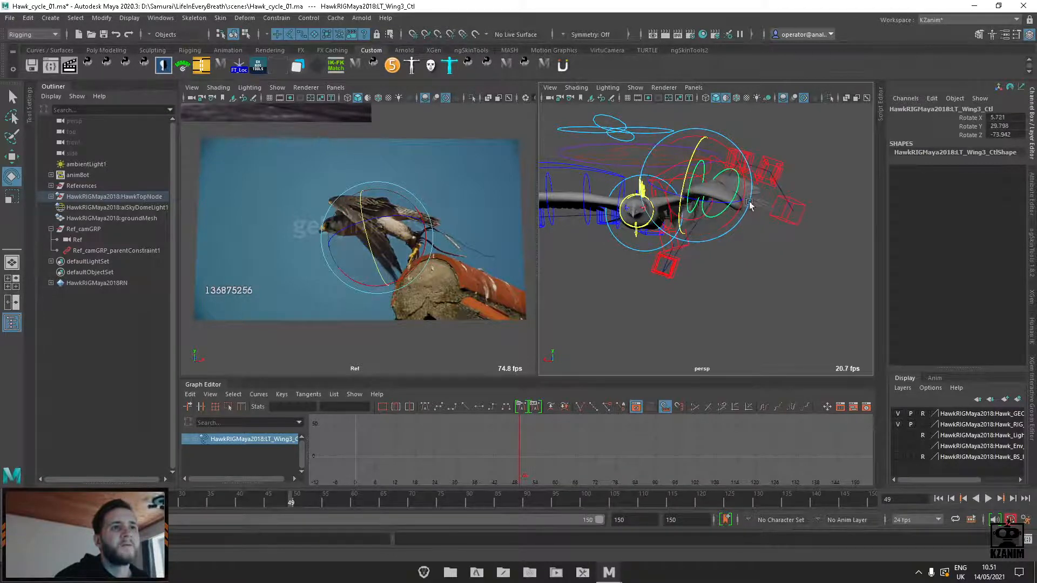
Examine the posed left wing from several angles around the hawk
{"action": "left_click_drag", "start_coordinate": [753, 206], "coordinate": [606, 181], "text": "alt"}
{"action": "key", "text": "ctrl+z"}
{"action": "scroll", "coordinate": [621, 237], "scroll_direction": "up", "scroll_amount": 3}
{"action": "scroll", "coordinate": [625, 230], "scroll_direction": "down", "scroll_amount": 3}
{"action": "left_click_drag", "start_coordinate": [626, 230], "coordinate": [610, 198], "text": "alt"}
{"action": "scroll", "coordinate": [648, 217], "scroll_direction": "down", "scroll_amount": 3}
{"action": "left_click_drag", "start_coordinate": [667, 222], "coordinate": [768, 254], "text": "alt"}
Select the left wing feather controls D, E and C together and move them as a group
{"action": "left_click", "coordinate": [823, 214]}
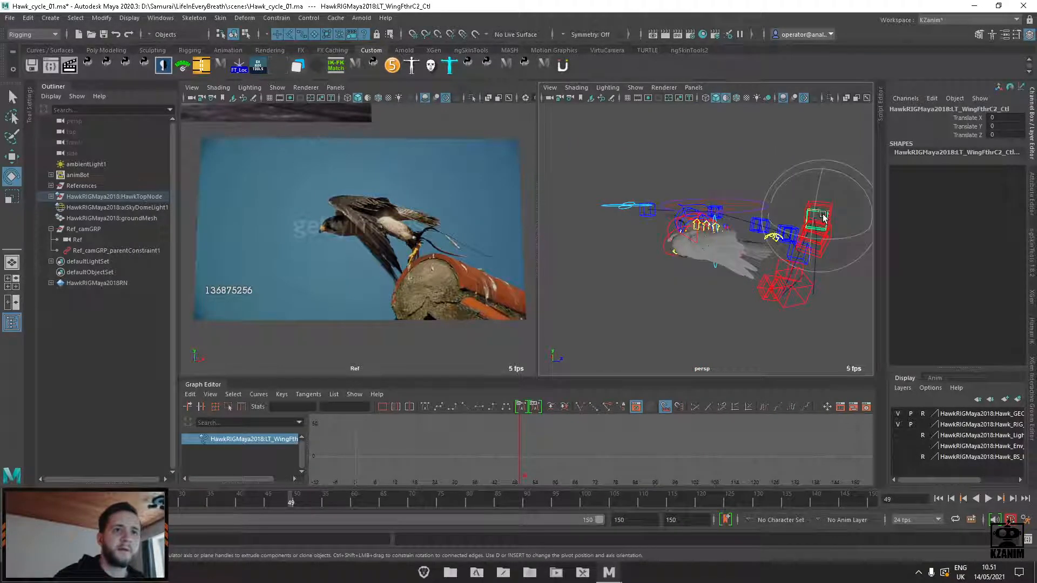
{"action": "left_click", "coordinate": [844, 292]}
{"action": "mouse_move", "coordinate": [845, 294]}
{"action": "left_mouse_down", "text": "alt"}
{"action": "mouse_move", "coordinate": [852, 299]}
{"action": "mouse_move", "coordinate": [851, 286]}
{"action": "left_mouse_up", "text": "alt"}
{"action": "left_click", "coordinate": [817, 232]}
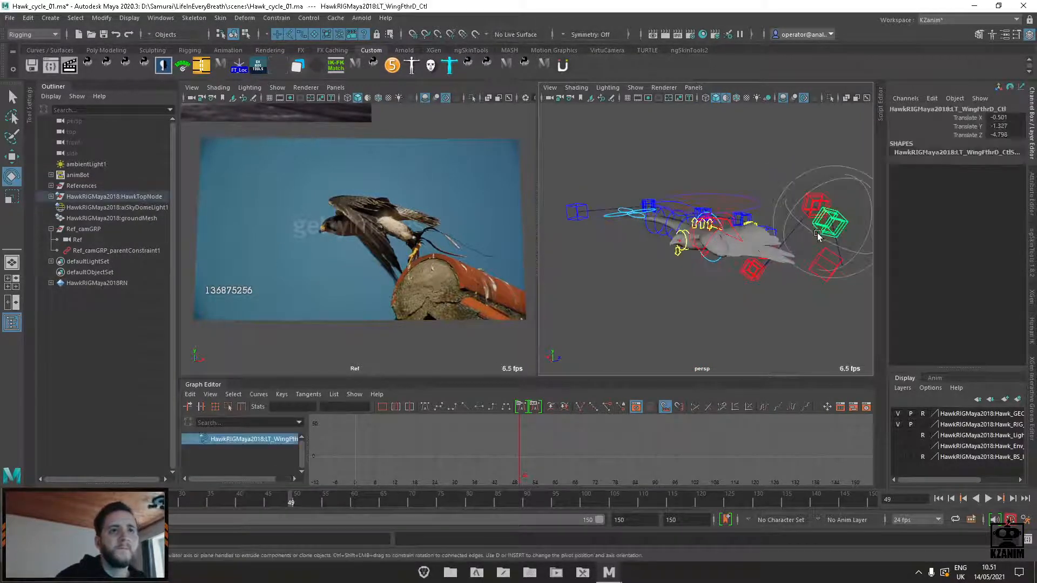
{"action": "key", "text": "q"}
{"action": "left_click", "coordinate": [816, 204], "text": "shift"}
{"action": "left_click", "coordinate": [822, 261], "text": "shift"}
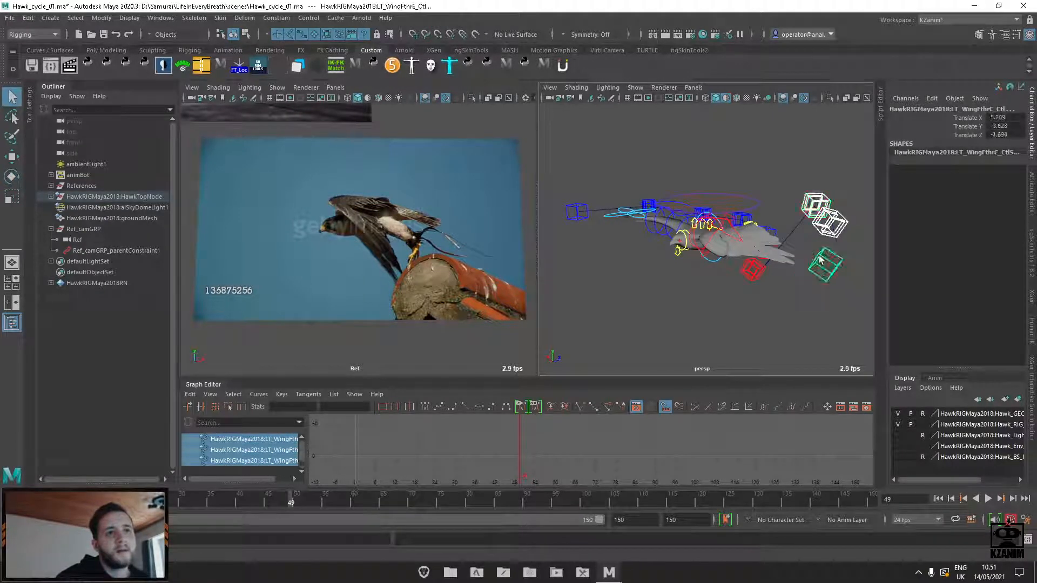
{"action": "key", "text": "w"}
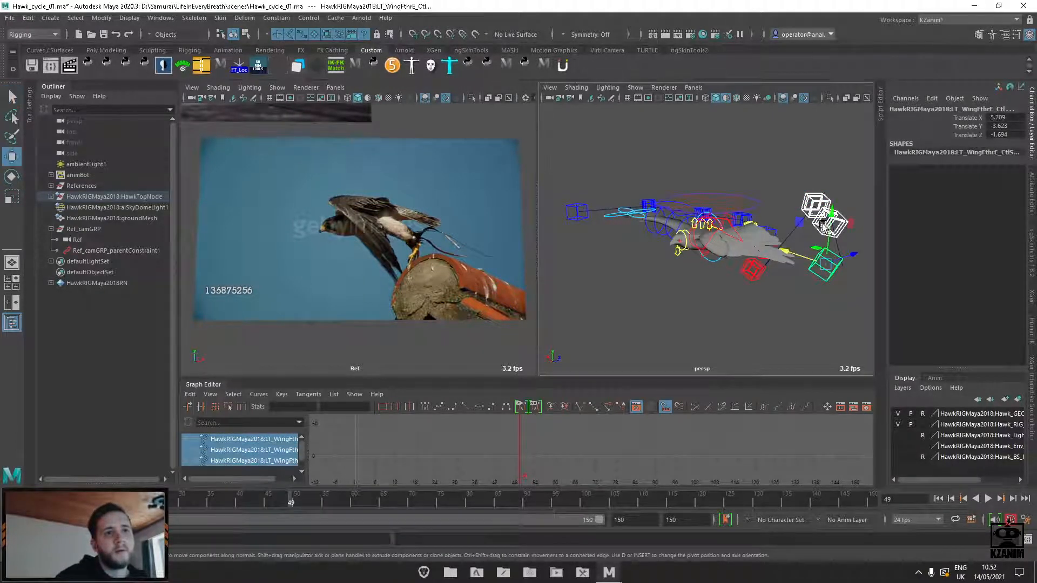
{"action": "left_click_drag", "start_coordinate": [824, 225], "coordinate": [804, 239]}
Raise left feather controls C to about (0.6, 0.1, 2.9), D to about (-2.4, 0.2, 0.2) and E to about (5.6, -2.5, 0.9)
{"action": "left_click", "coordinate": [804, 274]}
{"action": "left_click_drag", "start_coordinate": [806, 246], "coordinate": [799, 281], "text": "alt"}
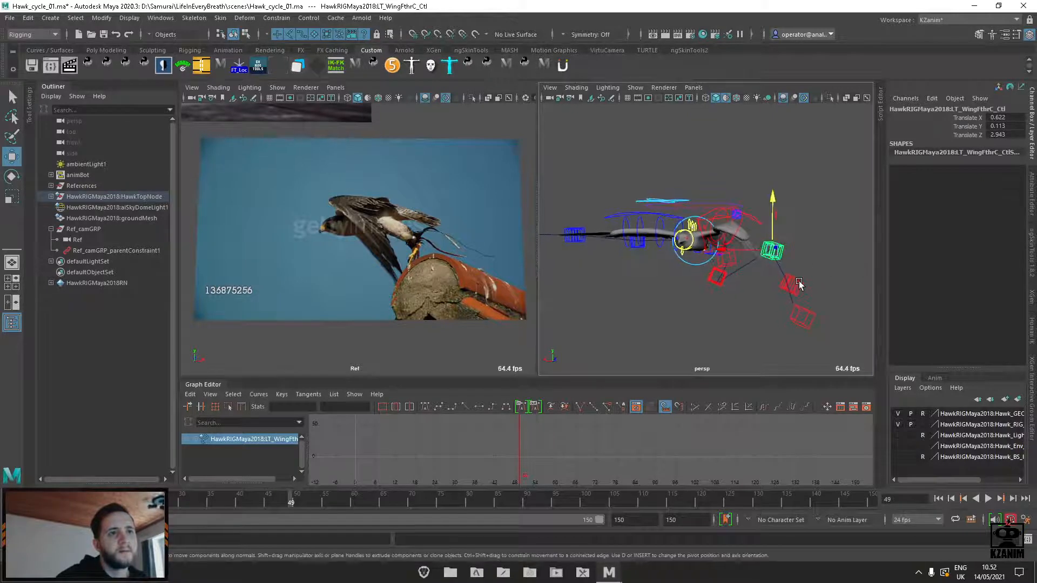
{"action": "left_click", "coordinate": [799, 277]}
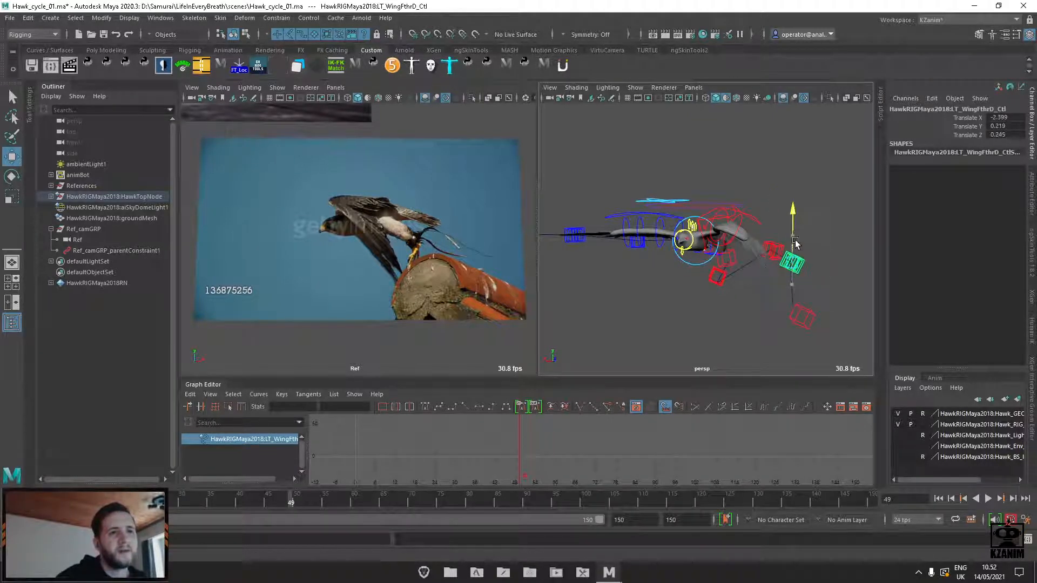
{"action": "left_click", "coordinate": [804, 311]}
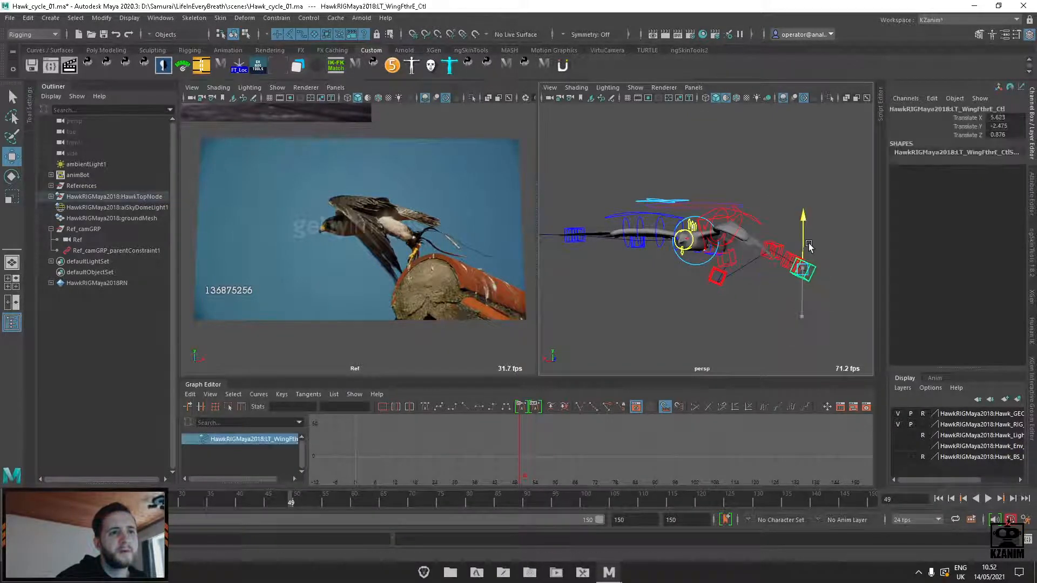
Raise LT_WingFthrC_Ctl to about X 2.0, Y -0.4, Z 0.3 and LT_WingFthrD_Ctl to about X -0.9, Y -1.0, Z -3.8
{"action": "left_click_drag", "start_coordinate": [811, 237], "coordinate": [672, 309], "text": "alt"}
{"action": "left_click", "coordinate": [664, 309]}
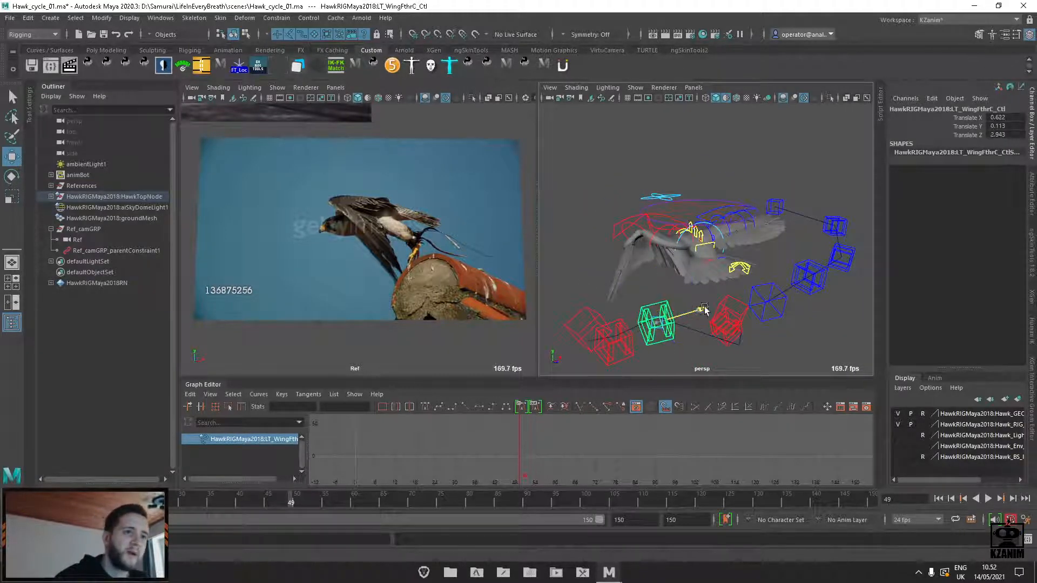
{"action": "left_click_drag", "start_coordinate": [662, 271], "coordinate": [658, 256]}
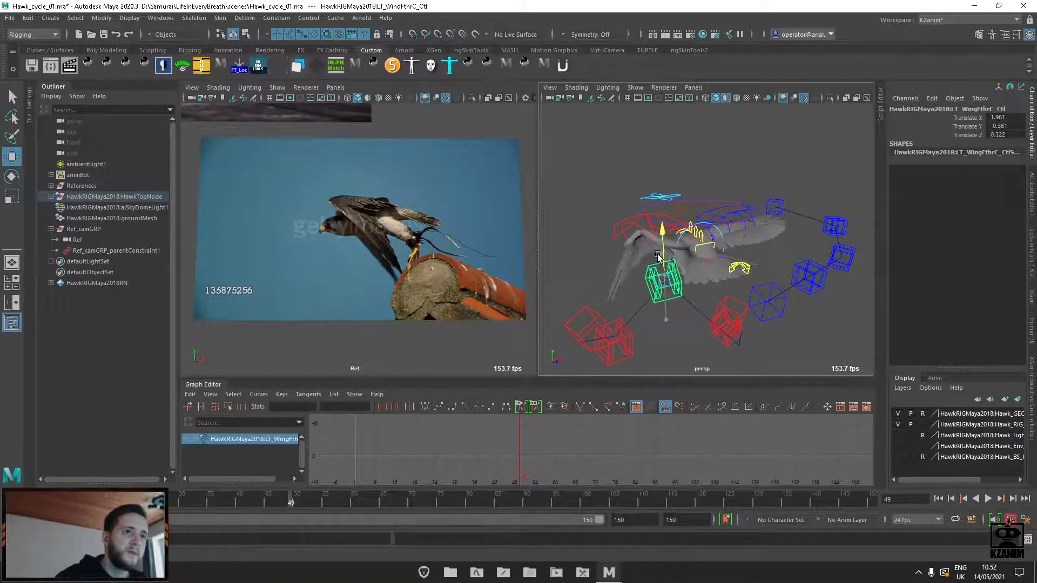
{"action": "left_click", "coordinate": [622, 320]}
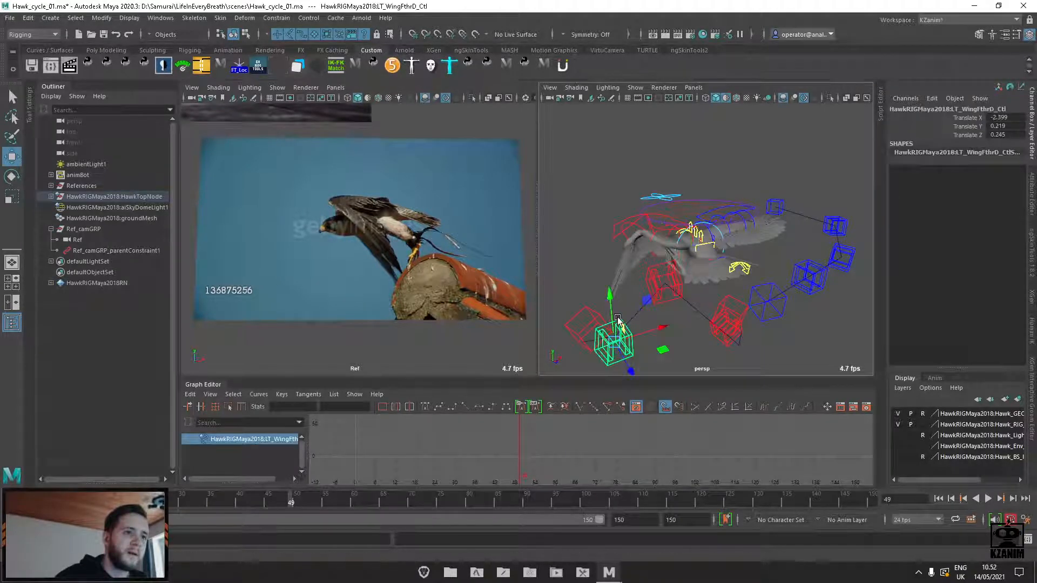
{"action": "left_click_drag", "start_coordinate": [616, 312], "coordinate": [610, 246]}
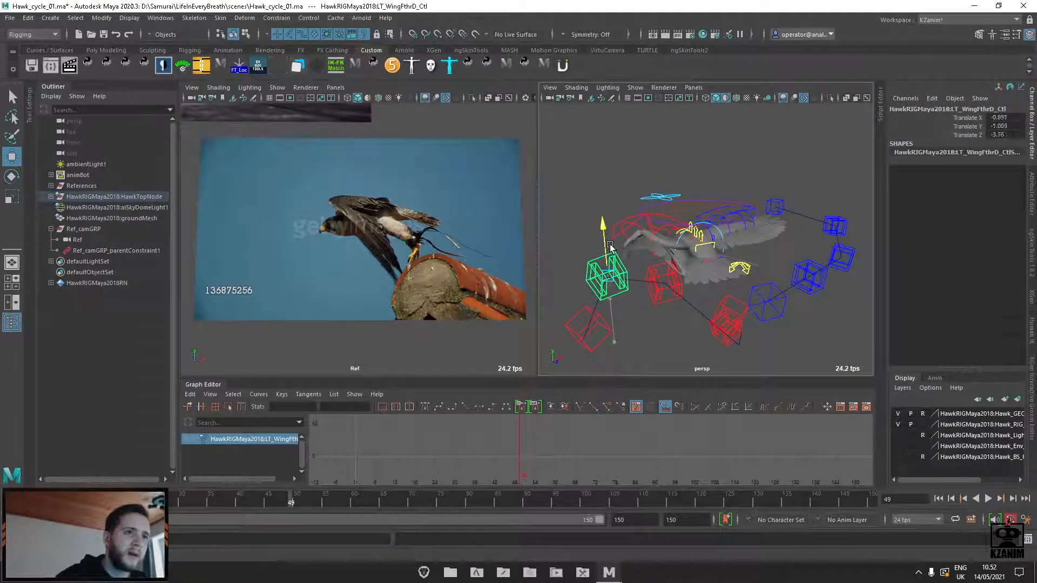
Move LT_WingFthrB_Ctl to about X 9.0, Y -7.6, Z -2.1 and clear the selection
{"action": "left_click_drag", "start_coordinate": [611, 305], "coordinate": [657, 286], "text": "alt"}
{"action": "left_click", "coordinate": [683, 326]}
{"action": "left_click", "coordinate": [685, 326]}
{"action": "left_click", "coordinate": [689, 334]}
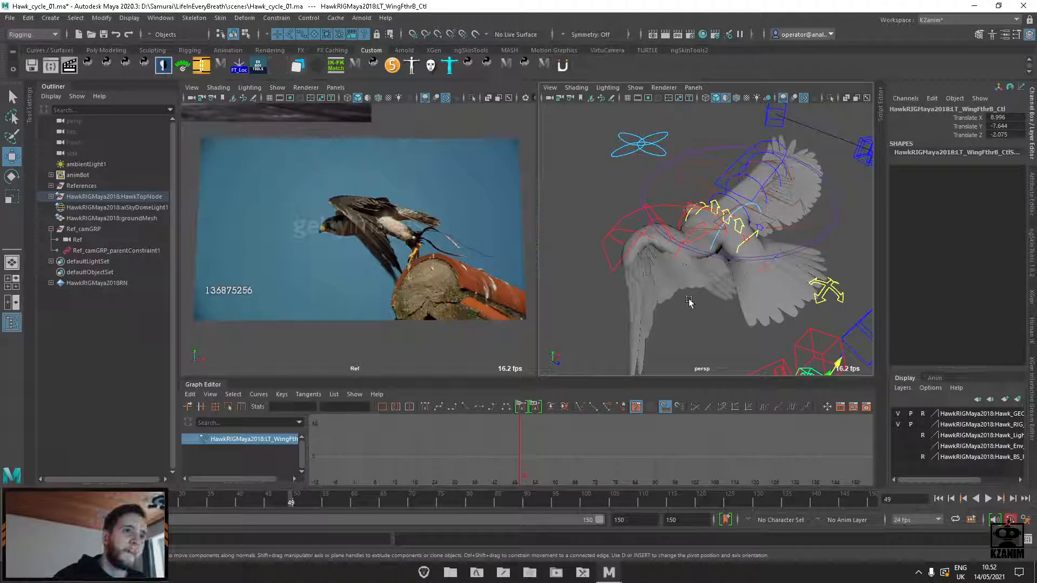
{"action": "scroll", "coordinate": [701, 297], "scroll_direction": "down", "scroll_amount": 1}
{"action": "left_click", "coordinate": [698, 321]}
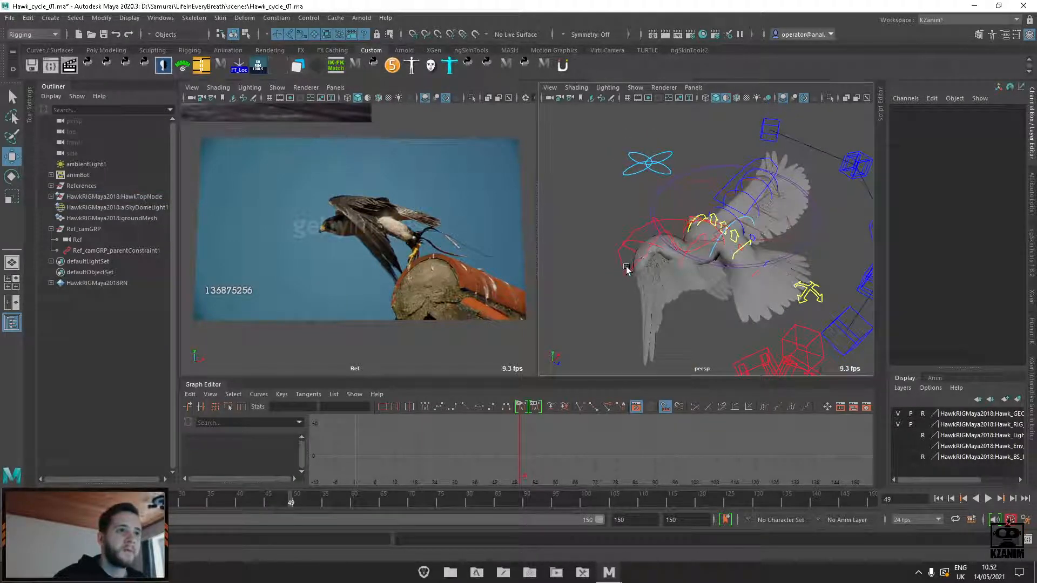
On LT_wing_bend_ctrl, set Fthr Bend 03 to 2, Fthr Bend 02 to 2.8 and Fthr Bend 01 to 0.3
{"action": "left_click", "coordinate": [624, 269]}
{"action": "left_click", "coordinate": [967, 144]}
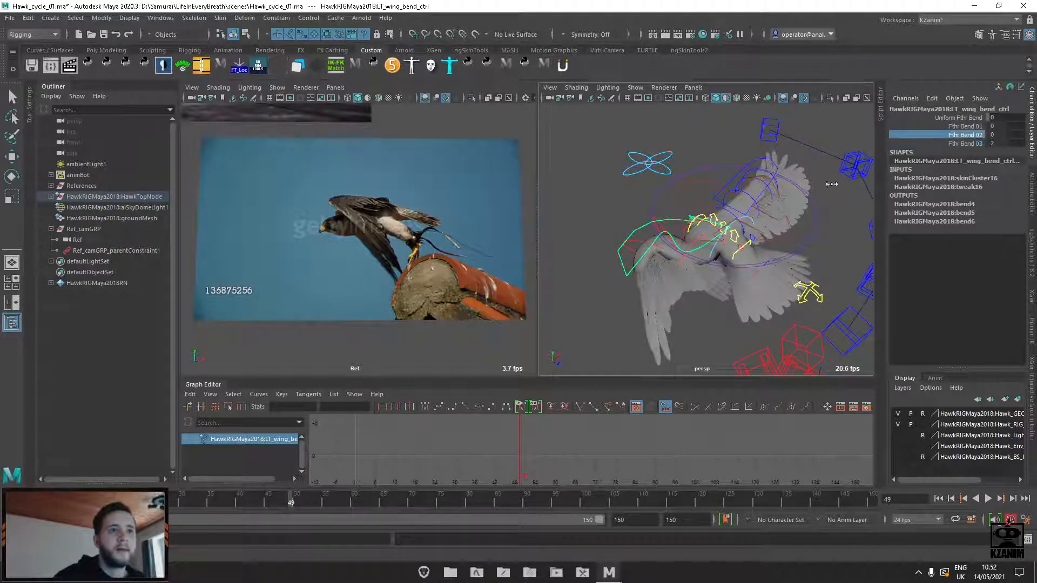
{"action": "middle_click_drag", "start_coordinate": [832, 184], "coordinate": [835, 186]}
{"action": "left_click", "coordinate": [965, 127]}
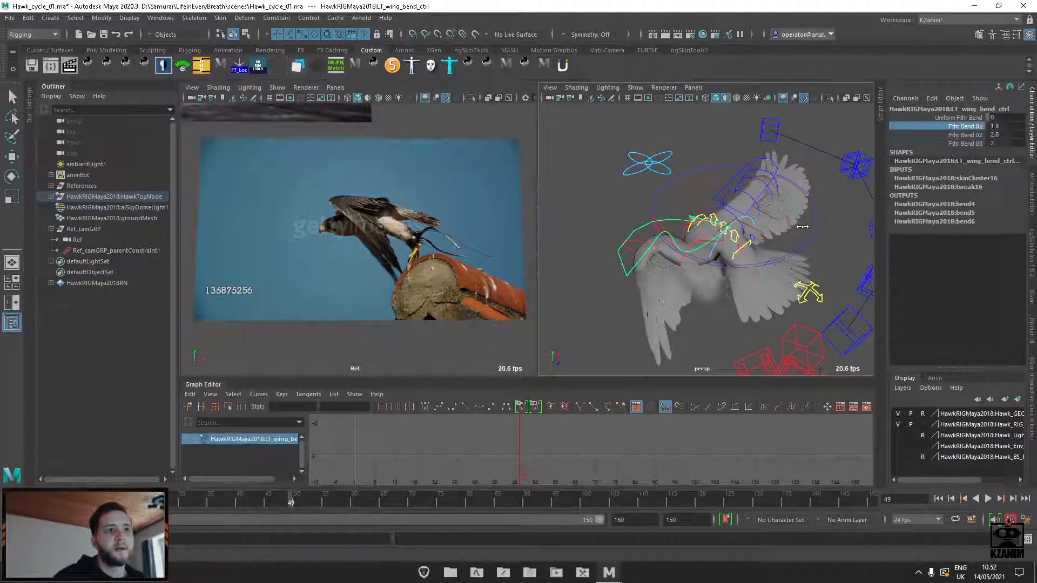
{"action": "left_click_drag", "start_coordinate": [754, 280], "coordinate": [765, 272], "text": "alt"}
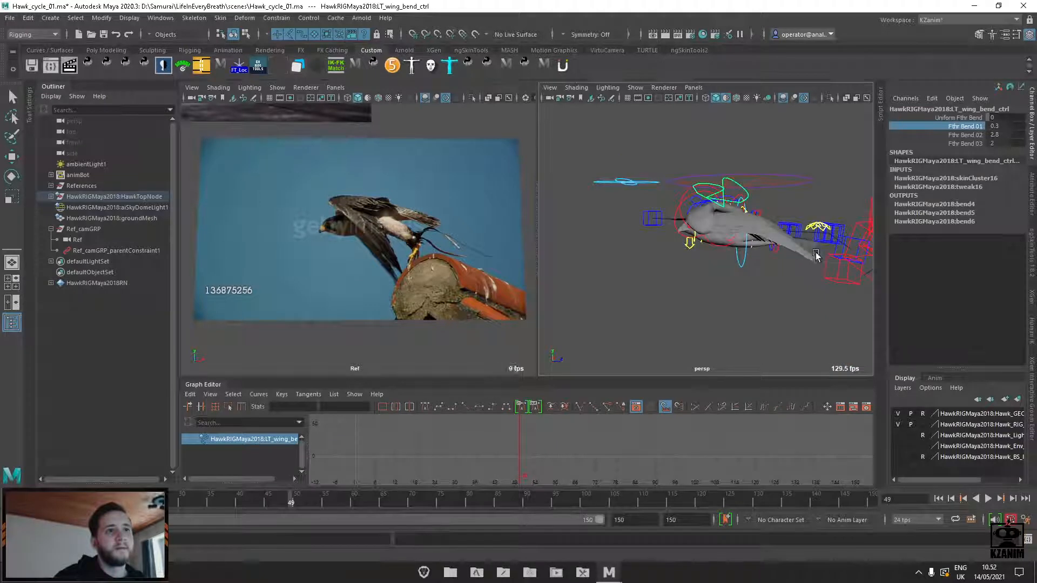
Try stronger feather bending on LT_wing_bend_ctrl, raising Fthr Bend 03 to about 3.5
{"action": "left_click", "coordinate": [965, 135]}
{"action": "mouse_move", "coordinate": [799, 185]}
{"action": "middle_mouse_down"}
{"action": "mouse_move", "coordinate": [838, 185]}
{"action": "mouse_move", "coordinate": [816, 178]}
{"action": "middle_mouse_up"}
{"action": "left_click", "coordinate": [968, 143]}
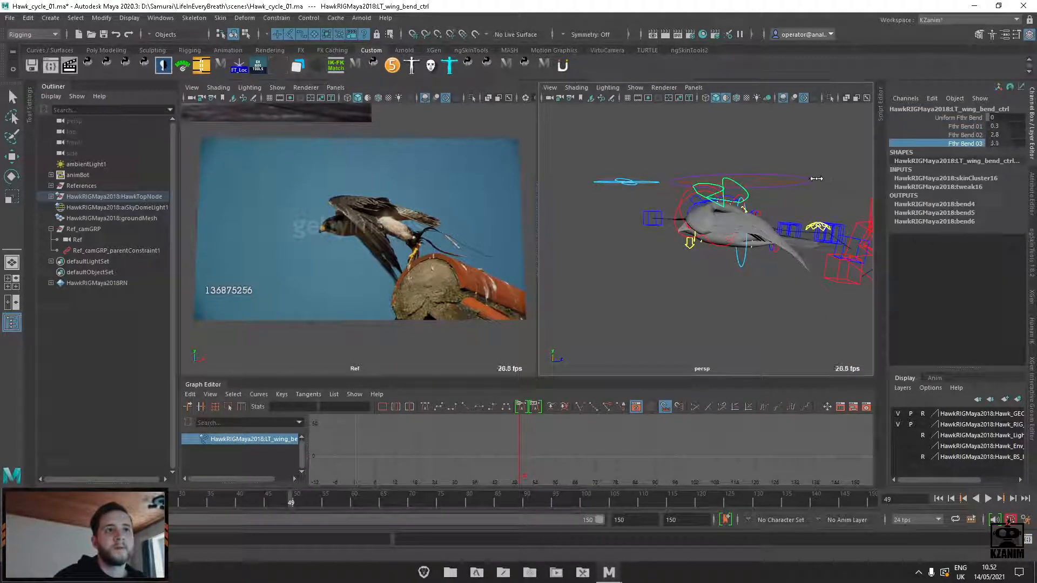
{"action": "left_click", "coordinate": [966, 126]}
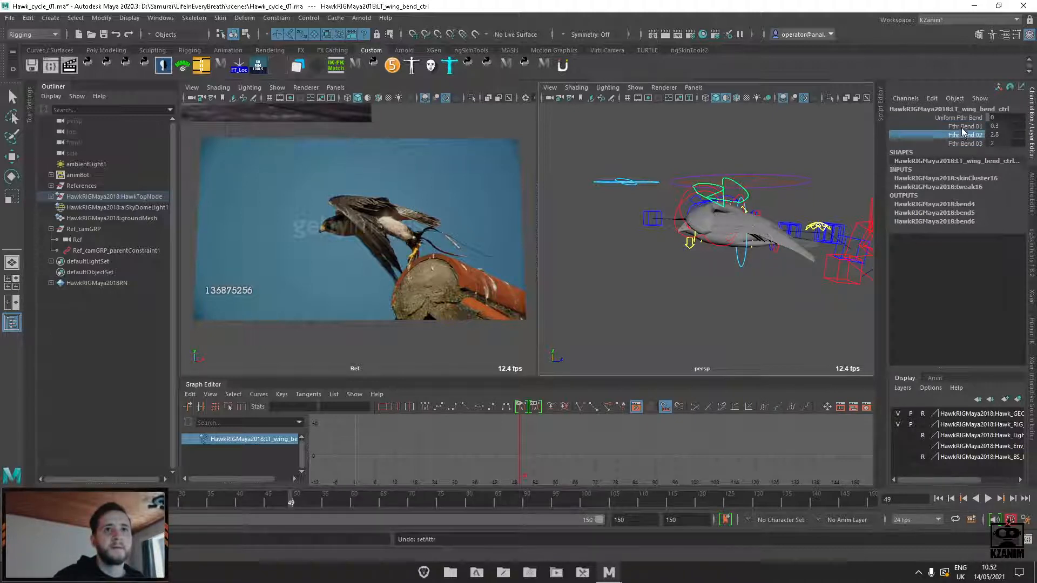
Rotate LT_Wing3_Ctl to about X 32.6, Y 11.2, Z -65.3 to fold the outer left wing
{"action": "mouse_move", "coordinate": [741, 233]}
{"action": "left_mouse_down", "text": "alt"}
{"action": "mouse_move", "coordinate": [756, 247]}
{"action": "mouse_move", "coordinate": [757, 237]}
{"action": "left_mouse_up", "text": "alt"}
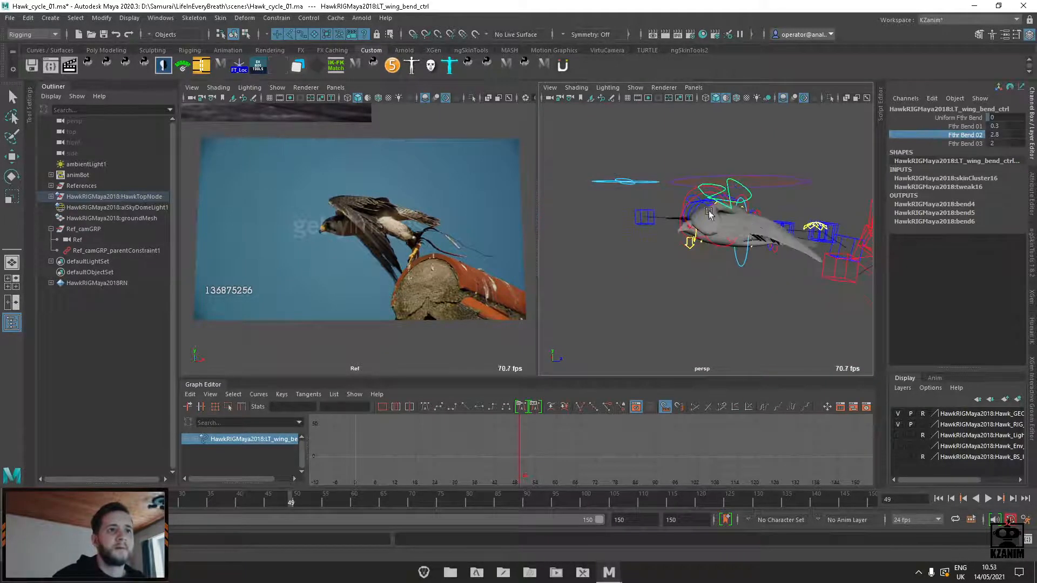
{"action": "left_click", "coordinate": [700, 216]}
{"action": "key", "text": "e"}
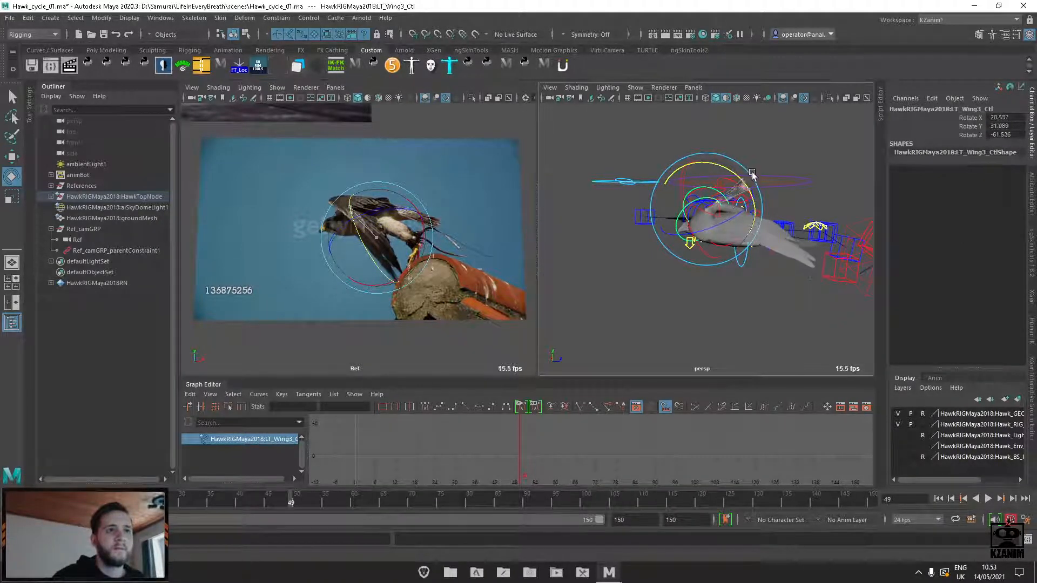
{"action": "mouse_move", "coordinate": [689, 221]}
{"action": "left_mouse_down"}
{"action": "mouse_move", "coordinate": [683, 206]}
{"action": "mouse_move", "coordinate": [679, 228]}
{"action": "left_mouse_up"}
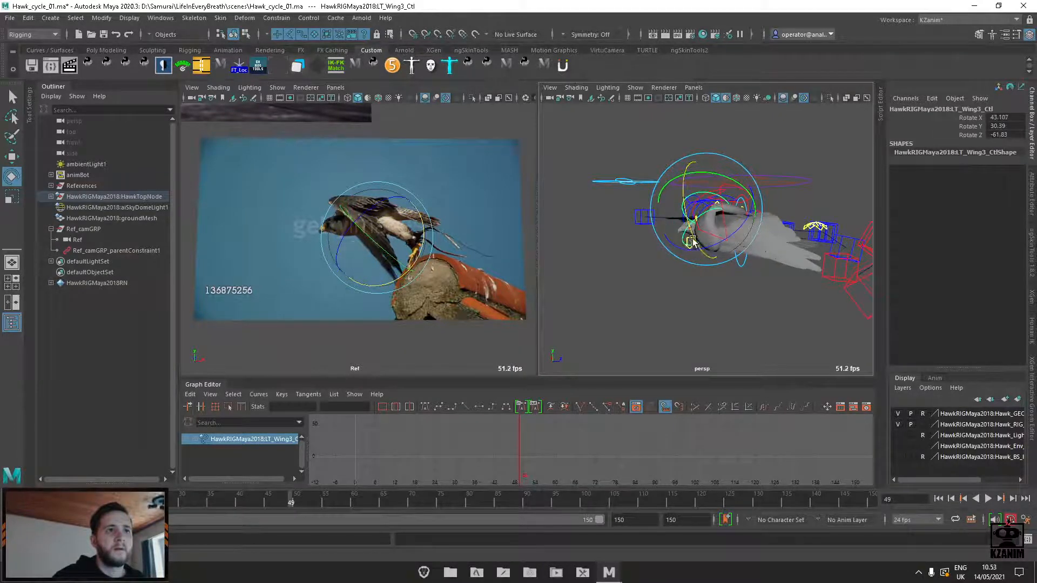
{"action": "key", "text": "ctrl+z"}
{"action": "left_click_drag", "start_coordinate": [735, 229], "coordinate": [711, 237]}
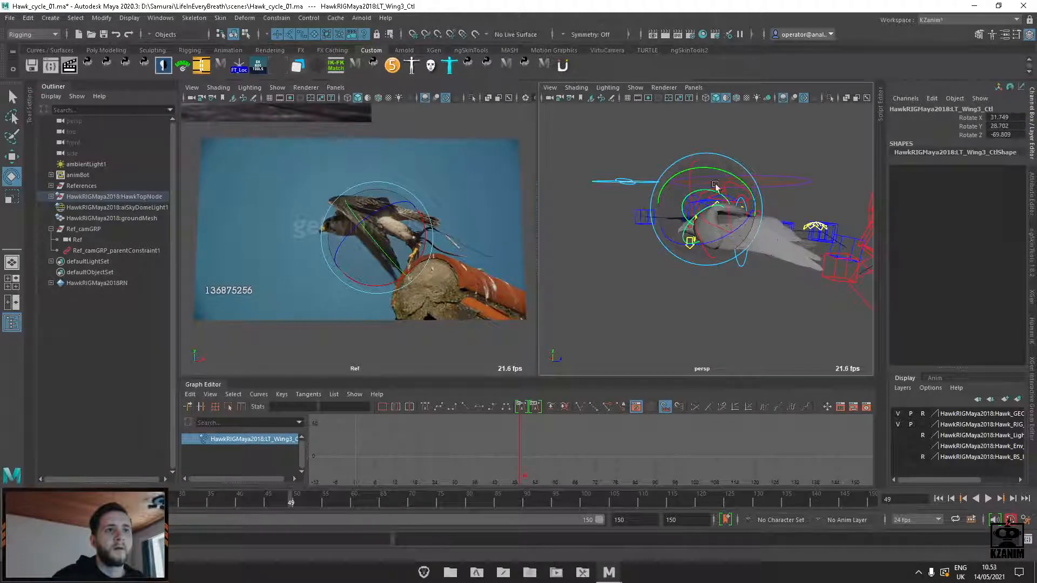
{"action": "left_click_drag", "start_coordinate": [715, 186], "coordinate": [660, 215]}
Rotate LT_Wing1_Ctl to about X -14.0, Y -1.9, Z -26.3 to adjust the base of the left wing
{"action": "left_click_drag", "start_coordinate": [648, 260], "coordinate": [854, 258], "text": "alt"}
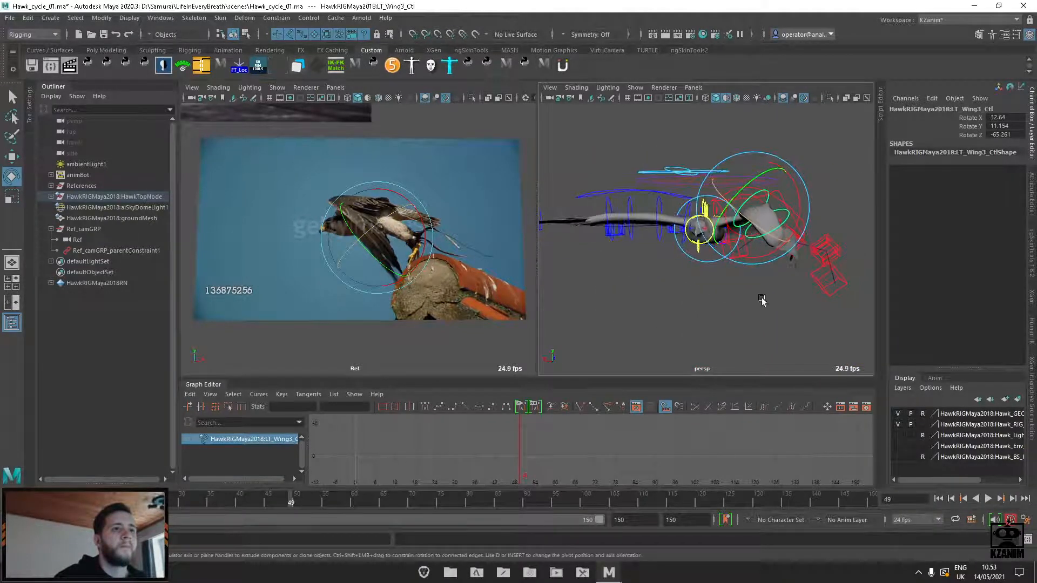
{"action": "left_click", "coordinate": [764, 301]}
{"action": "left_click", "coordinate": [726, 224]}
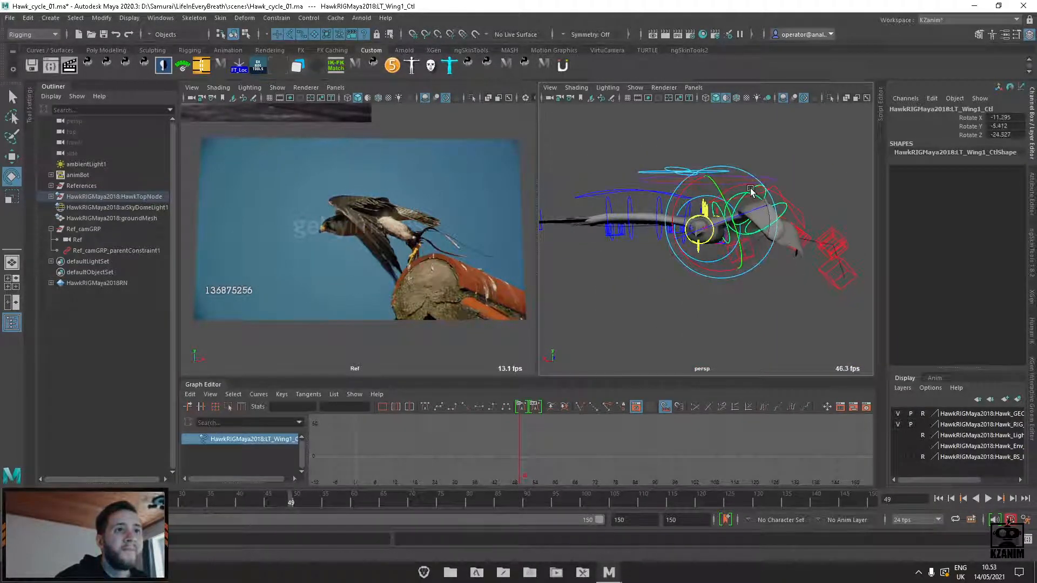
{"action": "key", "text": "ctrl+z"}
{"action": "left_click_drag", "start_coordinate": [683, 195], "coordinate": [691, 224]}
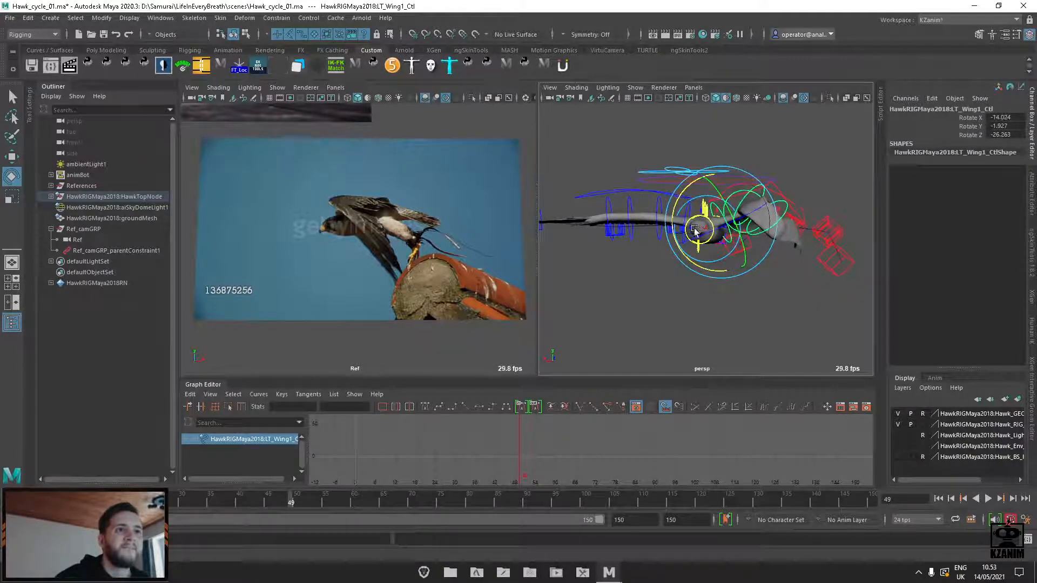
Review the wing pose from the front, the side and a distance, hiding the rig controls temporarily
{"action": "left_click", "coordinate": [759, 219]}
{"action": "scroll", "coordinate": [769, 224], "scroll_direction": "up", "scroll_amount": 3}
{"action": "left_click_drag", "start_coordinate": [767, 224], "coordinate": [766, 235], "text": "alt"}
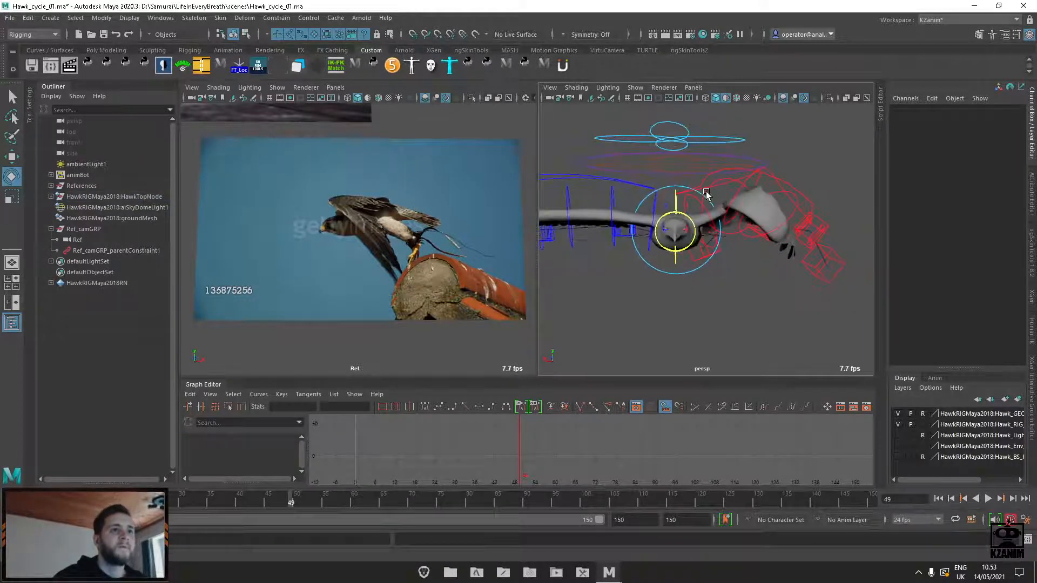
{"action": "left_click", "coordinate": [708, 195]}
{"action": "left_click_drag", "start_coordinate": [686, 224], "coordinate": [664, 246]}
{"action": "left_click", "coordinate": [651, 308]}
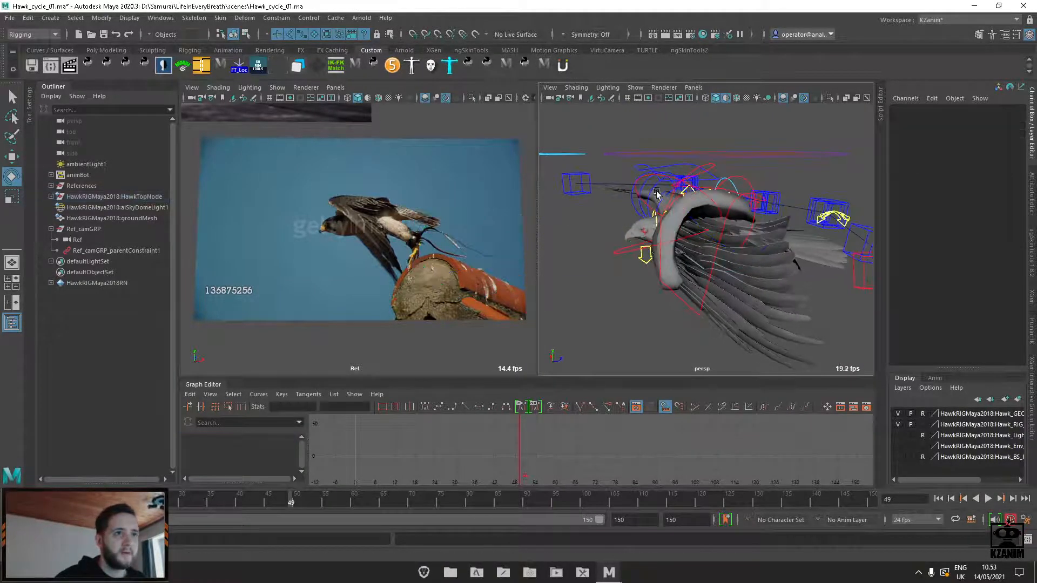
{"action": "left_click", "coordinate": [639, 181]}
{"action": "left_click_drag", "start_coordinate": [664, 185], "coordinate": [764, 290]}
{"action": "scroll", "coordinate": [764, 290], "scroll_direction": "down", "scroll_amount": 5}
{"action": "left_click", "coordinate": [781, 321]}
{"action": "key", "text": "alt+1"}
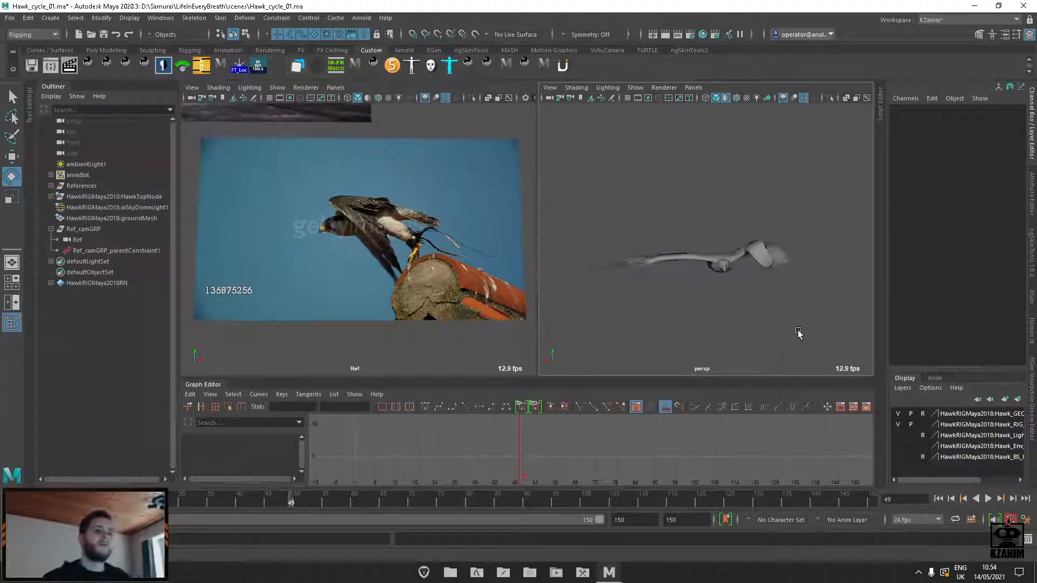
{"action": "left_click_drag", "start_coordinate": [799, 333], "coordinate": [554, 316], "text": "alt"}
{"action": "key", "text": "alt+1"}
{"action": "left_click_drag", "start_coordinate": [633, 311], "coordinate": [765, 287], "text": "alt"}
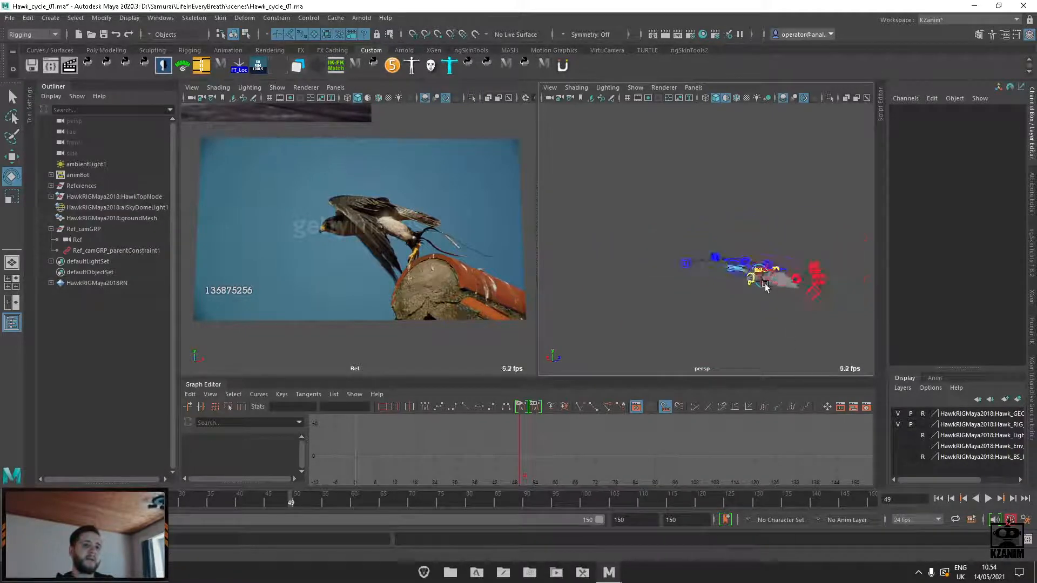
{"action": "left_click_drag", "start_coordinate": [844, 310], "coordinate": [837, 339]}
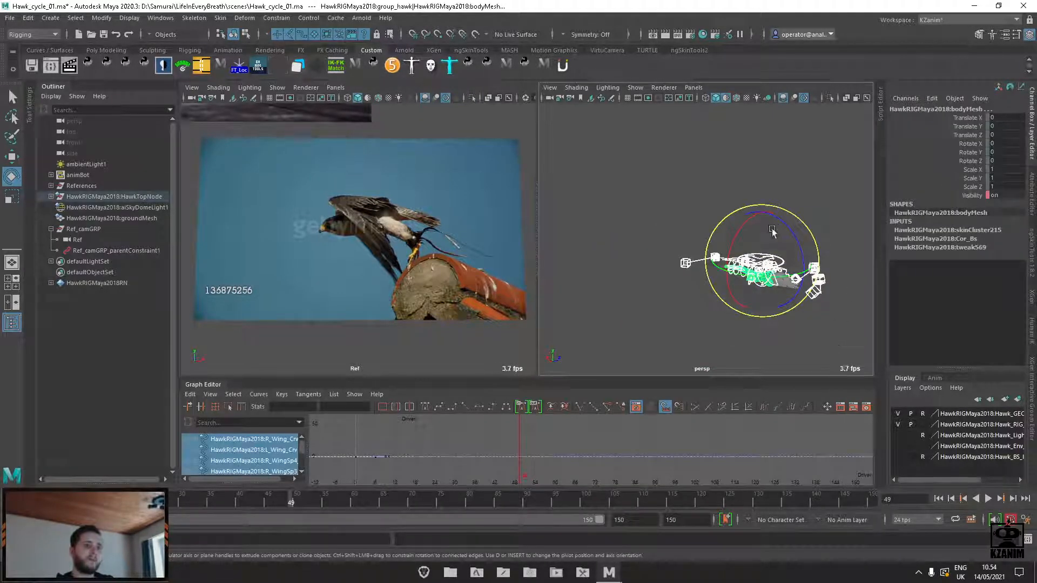
{"action": "scroll", "coordinate": [688, 241], "scroll_direction": "up", "scroll_amount": 6}
{"action": "left_click", "coordinate": [667, 258]}
{"action": "middle_click_drag", "start_coordinate": [712, 236], "coordinate": [633, 185], "text": "alt"}
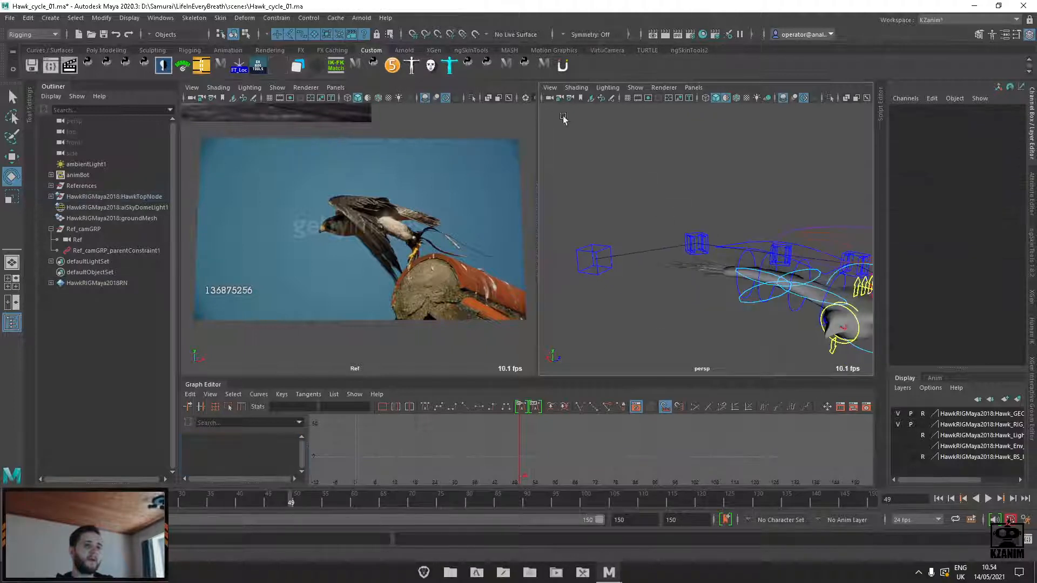
Select all the hawk rig's controls and reset their translate and rotate values to 0, then clear the selection
{"action": "scroll", "coordinate": [595, 138], "scroll_direction": "down", "scroll_amount": 5}
{"action": "left_click_drag", "start_coordinate": [611, 158], "coordinate": [844, 275]}
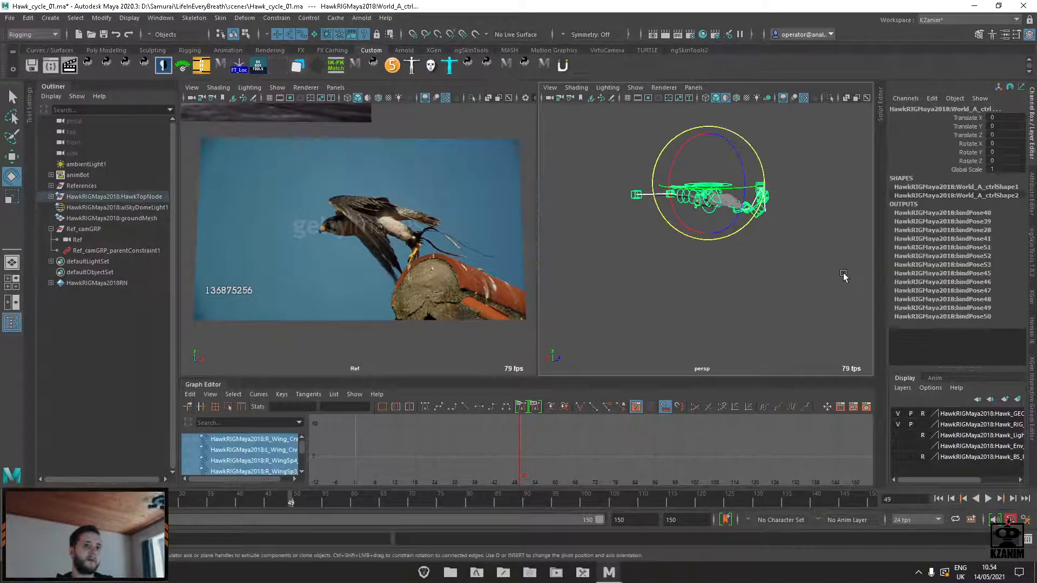
{"action": "left_click_drag", "start_coordinate": [1008, 116], "coordinate": [1010, 149]}
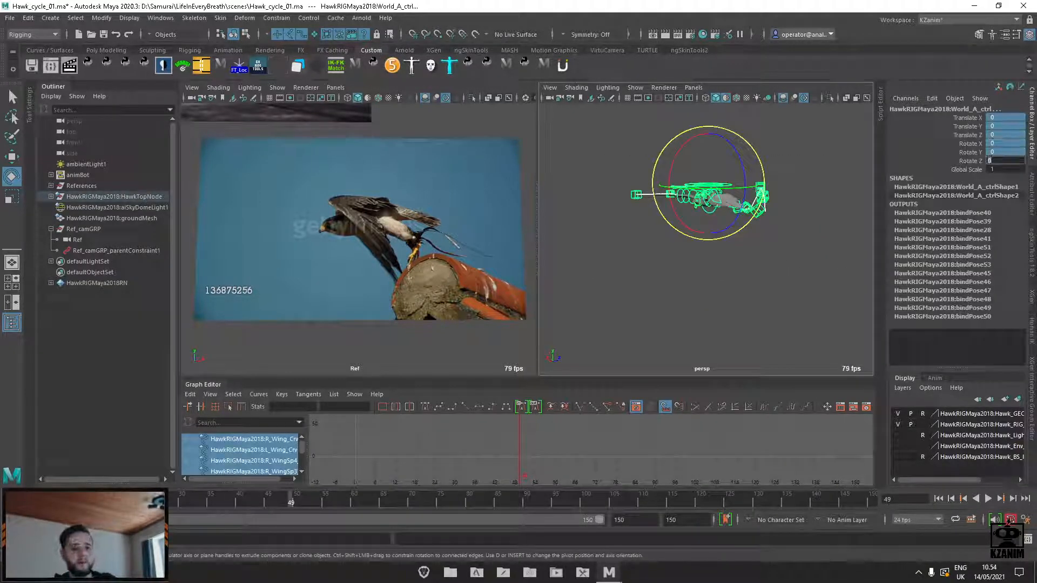
{"action": "key", "text": "Return"}
{"action": "left_click", "coordinate": [857, 248]}
{"action": "scroll", "coordinate": [844, 252], "scroll_direction": "up", "scroll_amount": 5}
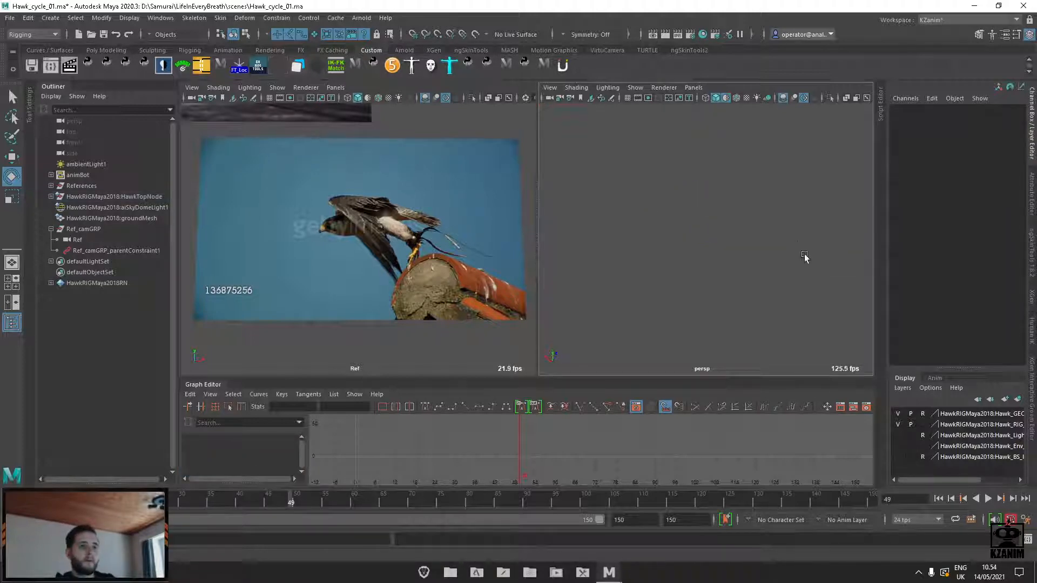
{"action": "scroll", "coordinate": [804, 257], "scroll_direction": "down", "scroll_amount": 8}
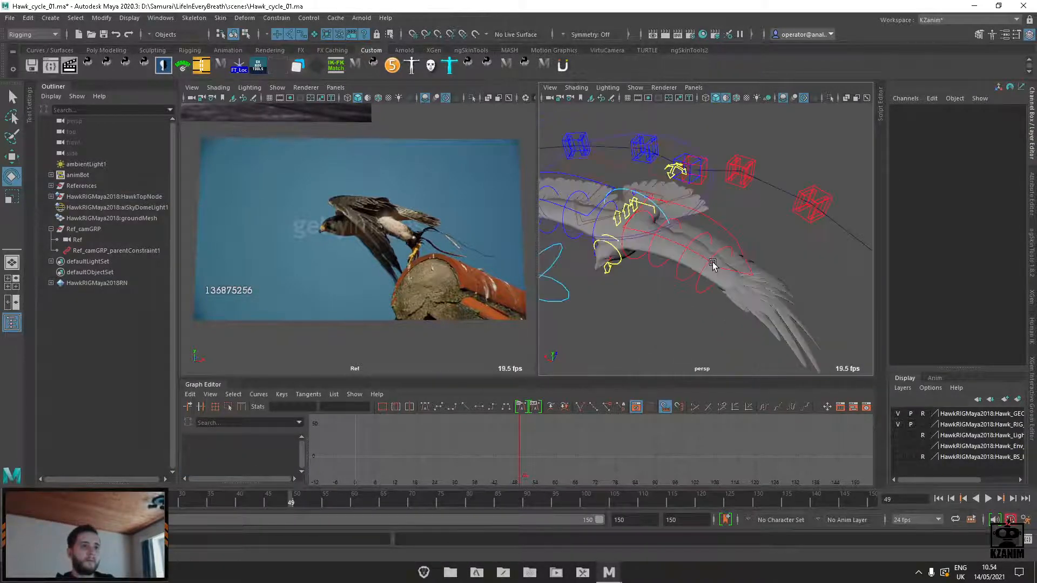
Reset the feather bend values on LT_wing_bend_ctrl to 0
{"action": "scroll", "coordinate": [712, 258], "scroll_direction": "up", "scroll_amount": 3}
{"action": "left_click", "coordinate": [720, 265]}
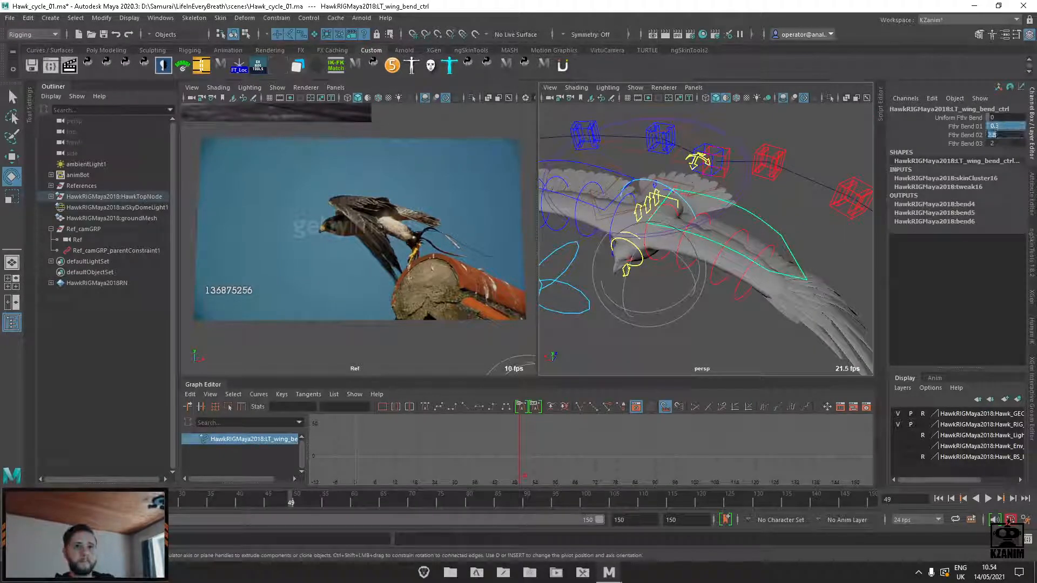
{"action": "left_click_drag", "start_coordinate": [1006, 135], "coordinate": [1006, 142]}
{"action": "type", "text": "0"}
{"action": "key", "text": "Return"}
Check LT_Wing1_Ctl and the rig's Control_box for leftover channel values, then clear the selection
{"action": "left_click", "coordinate": [747, 254]}
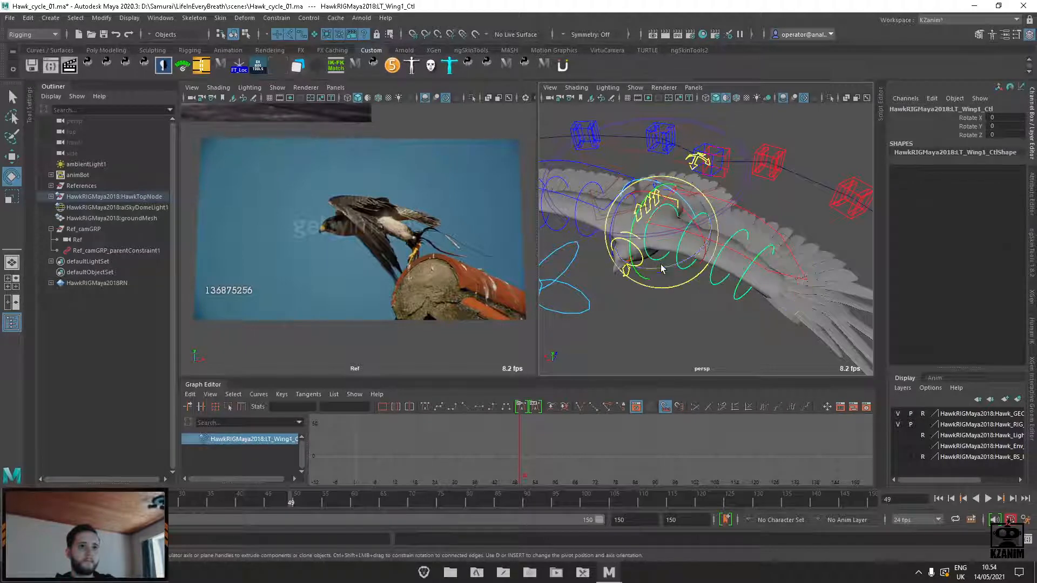
{"action": "left_click", "coordinate": [783, 210]}
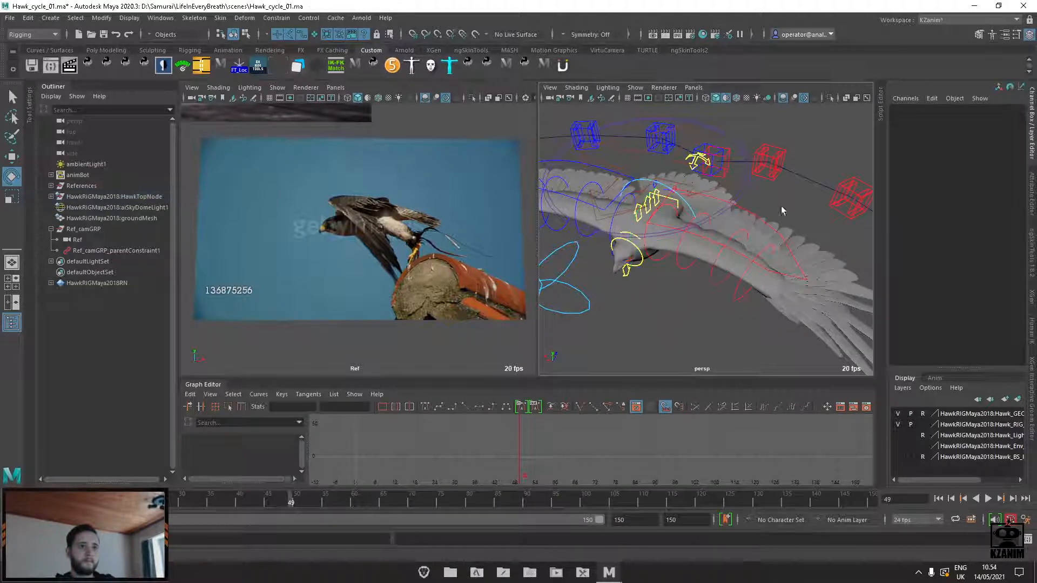
{"action": "left_click", "coordinate": [586, 308]}
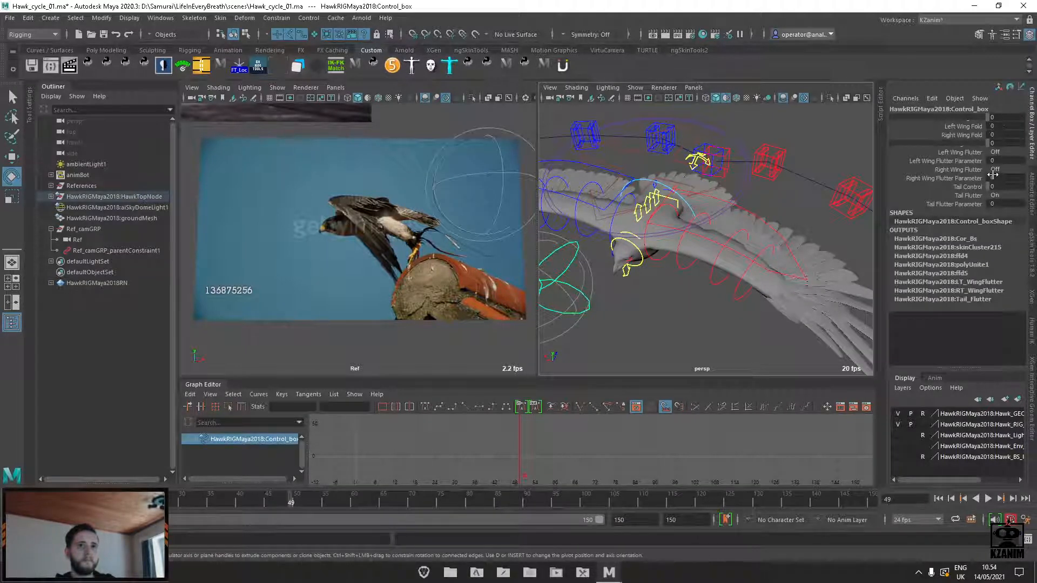
{"action": "left_click", "coordinate": [703, 336]}
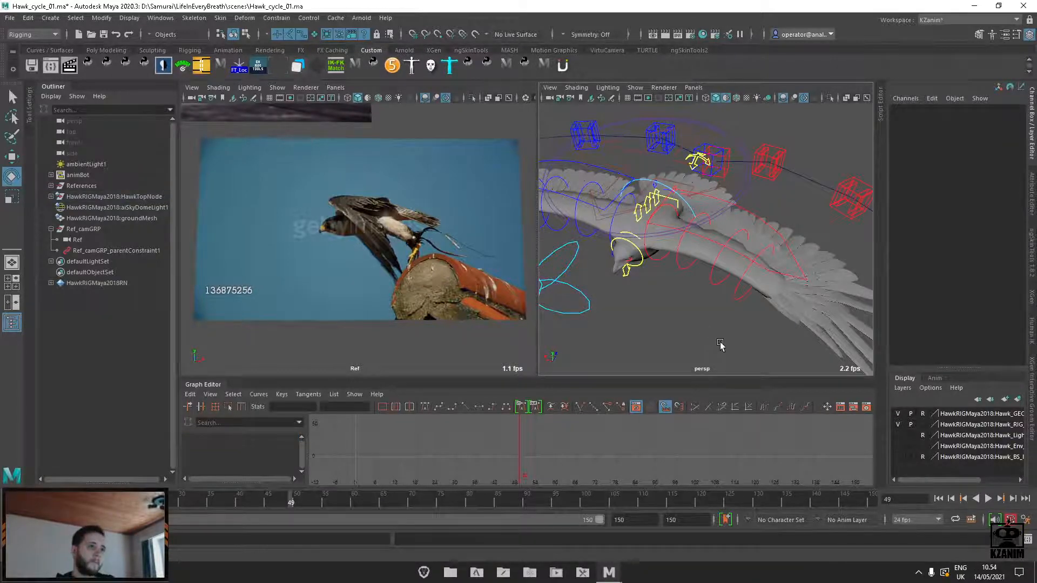
Try rotating LT_Wing1_Ctl to about X -2.4, Z -16.0 from a front view of the hawk
{"action": "left_click_drag", "start_coordinate": [721, 344], "coordinate": [756, 250], "text": "alt"}
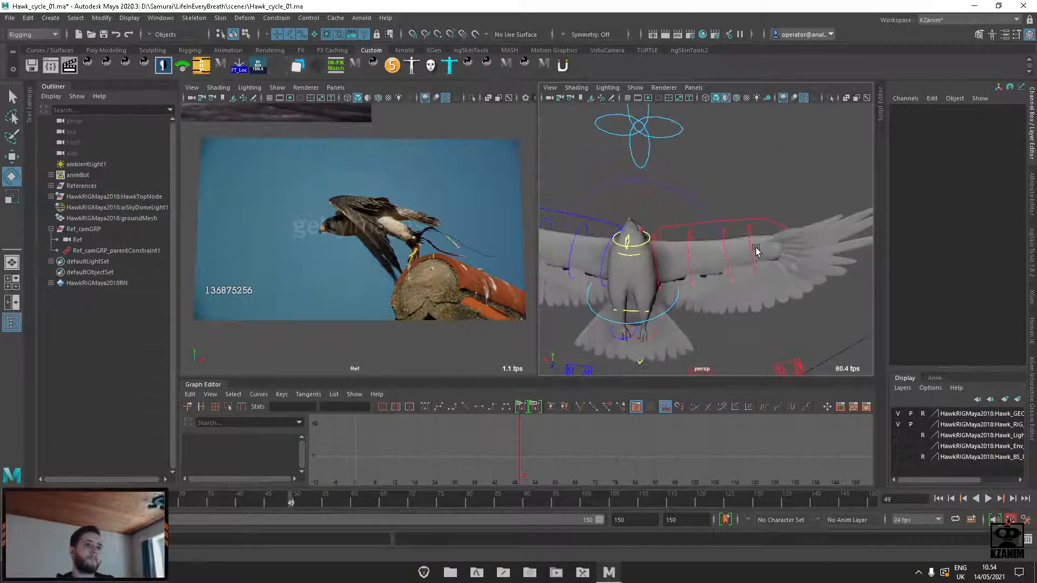
{"action": "left_click", "coordinate": [655, 257]}
{"action": "left_click_drag", "start_coordinate": [673, 229], "coordinate": [692, 284]}
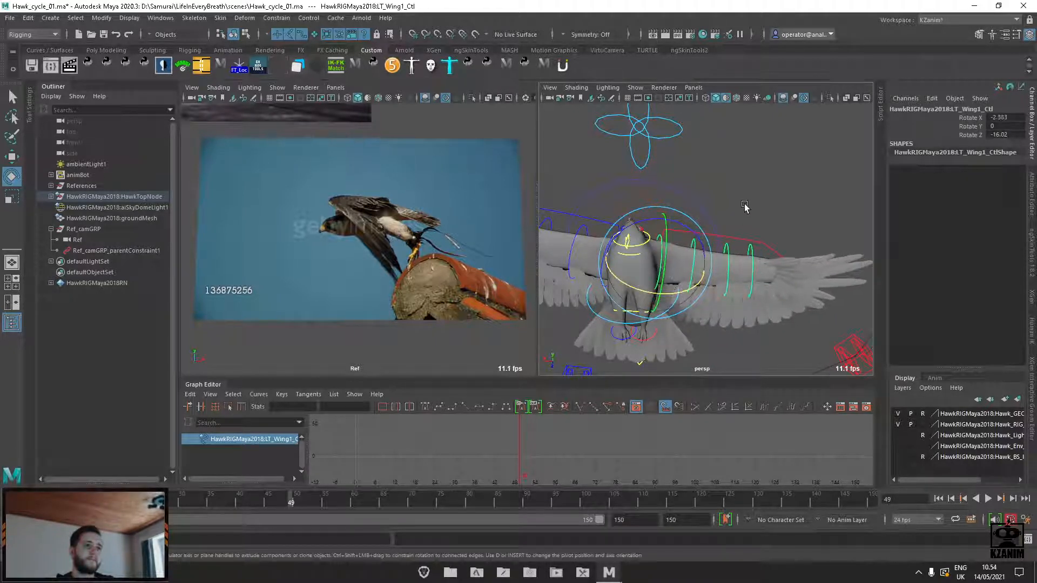
Try folding the left wing by rotating LT_Wing2_Ctl to about Z 86.7, then undo that rotation
{"action": "left_click", "coordinate": [698, 261]}
{"action": "left_click_drag", "start_coordinate": [739, 274], "coordinate": [651, 225]}
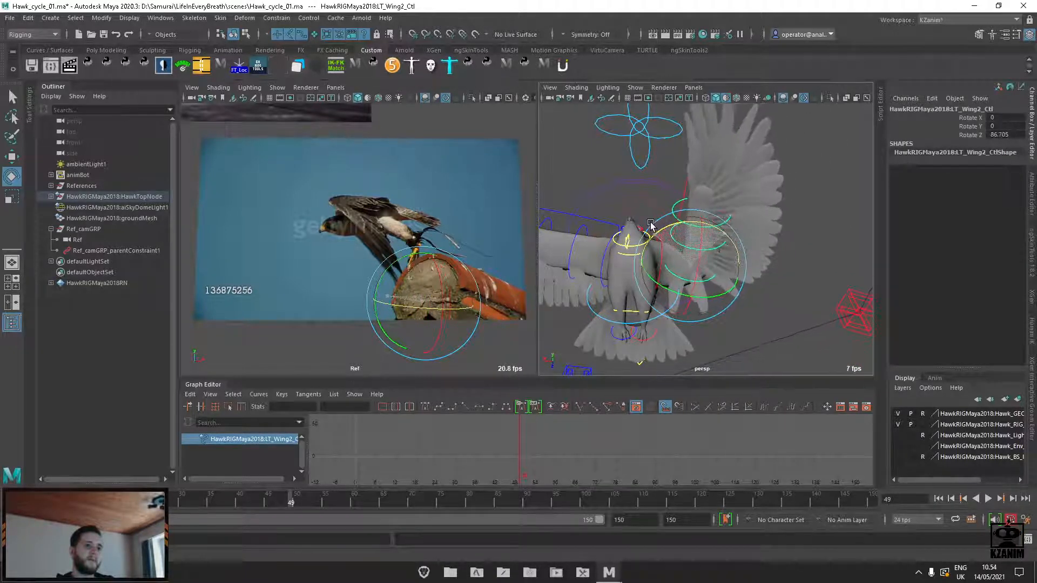
{"action": "key", "text": "ctrl+z"}
{"action": "key", "text": "ctrl+z"}
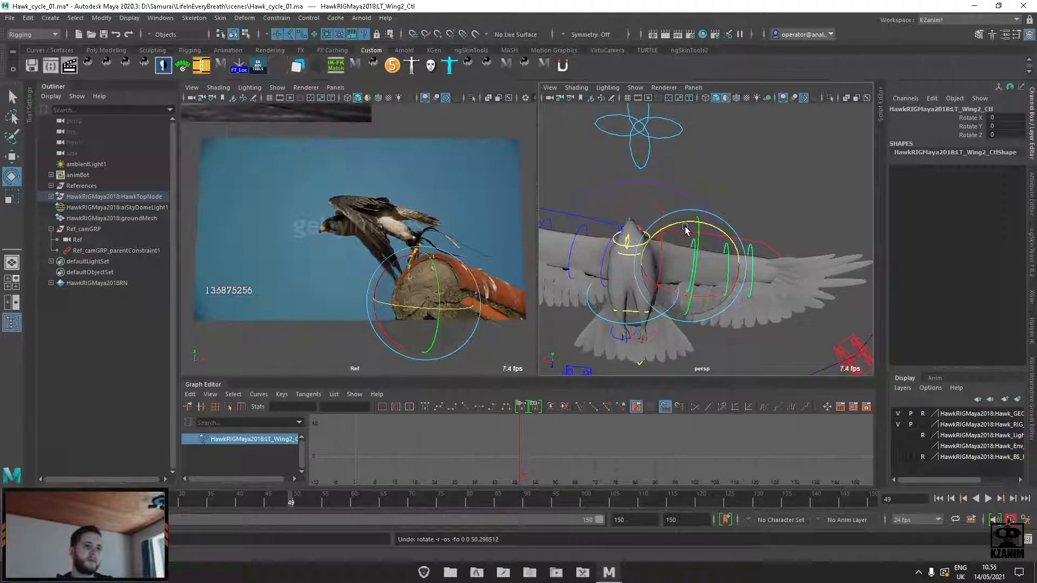
Try rotating LT_Wing2_Ctl to about Z -56.3 and inspect how the left wing bends from different angles
{"action": "left_click_drag", "start_coordinate": [713, 223], "coordinate": [620, 281]}
{"action": "left_click", "coordinate": [565, 277]}
{"action": "left_click", "coordinate": [630, 253]}
{"action": "left_click", "coordinate": [635, 331]}
{"action": "left_click", "coordinate": [644, 319]}
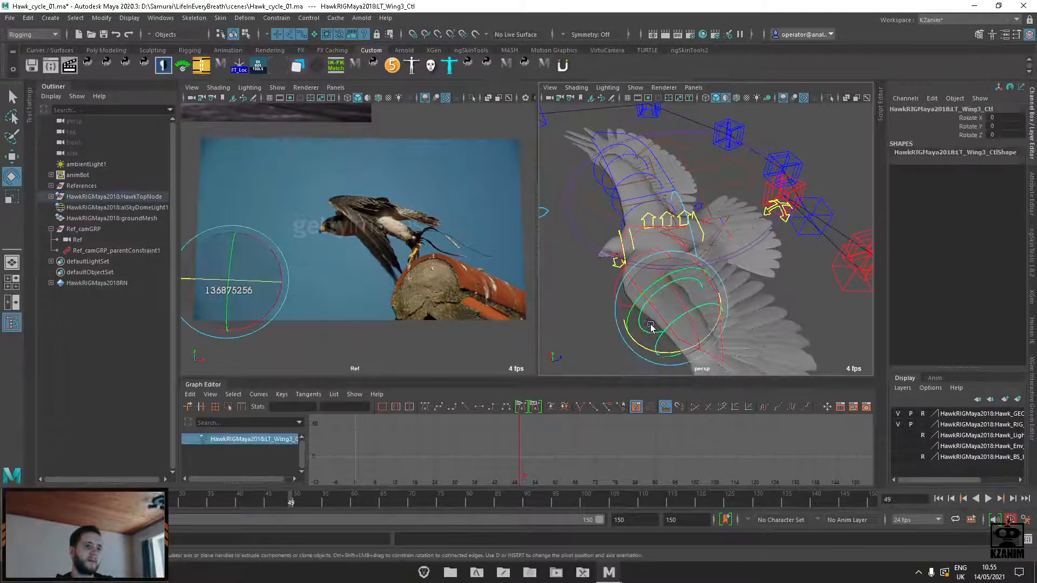
{"action": "left_click_drag", "start_coordinate": [648, 323], "coordinate": [717, 238], "text": "alt"}
{"action": "left_click", "coordinate": [717, 236]}
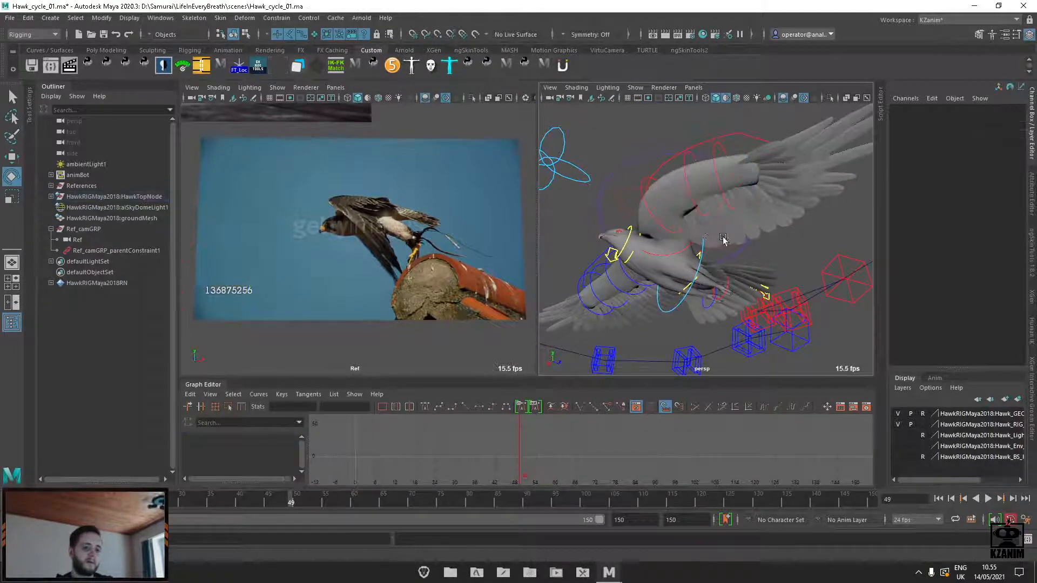
Try rotating LT_Wing4_Ctl to about X 13.4, Y -8.2, Z -19.1 to bend the left wing tip
{"action": "left_click", "coordinate": [724, 199]}
{"action": "left_click_drag", "start_coordinate": [740, 147], "coordinate": [758, 164]}
{"action": "left_click_drag", "start_coordinate": [731, 203], "coordinate": [658, 222]}
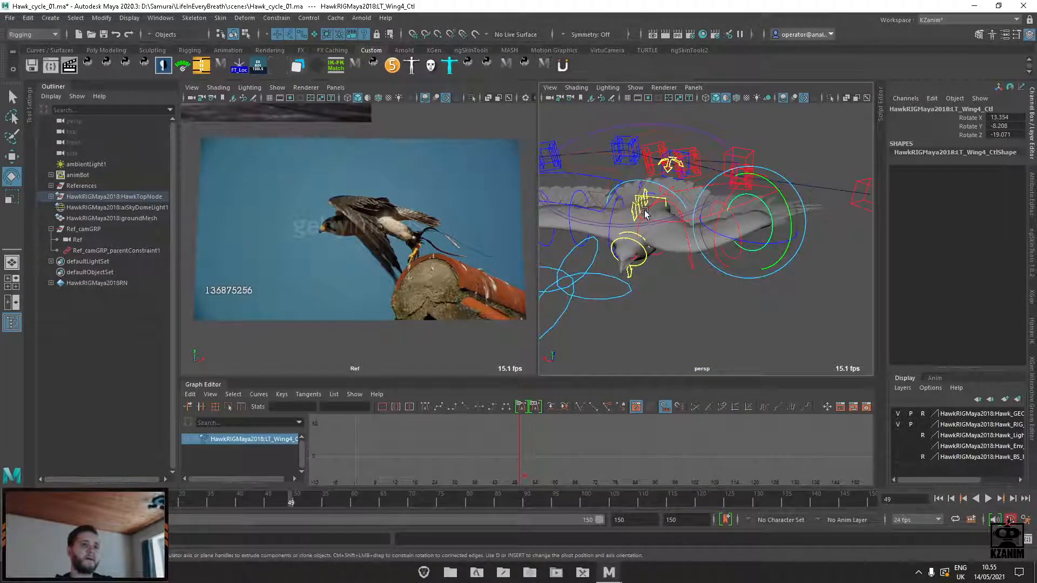
Try rotating LT_Wing1_Ctl to twist the whole left wing from its base
{"action": "left_click", "coordinate": [663, 196]}
{"action": "left_click", "coordinate": [784, 279]}
{"action": "left_click_drag", "start_coordinate": [785, 279], "coordinate": [640, 239], "text": "alt"}
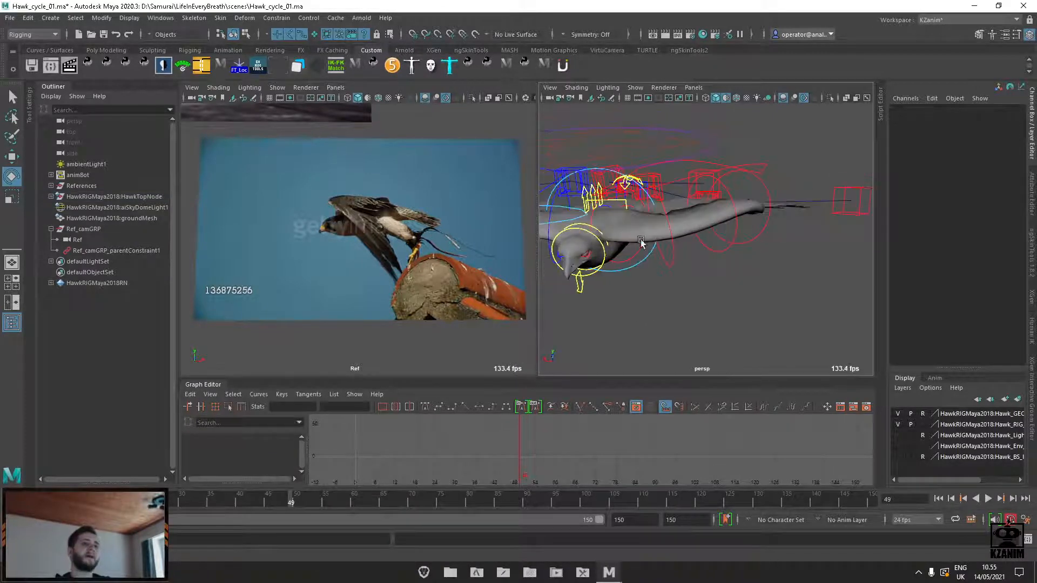
{"action": "left_click", "coordinate": [591, 215]}
{"action": "left_click_drag", "start_coordinate": [591, 215], "coordinate": [667, 256], "text": "alt"}
Undo all the test rotations on the left wing controls, back to the neutral wing pose
{"action": "key", "text": "ctrl+z"}
{"action": "key", "text": "ctrl+z"}
{"action": "key", "text": "ctrl+z"}
{"action": "key", "text": "ctrl+z"}
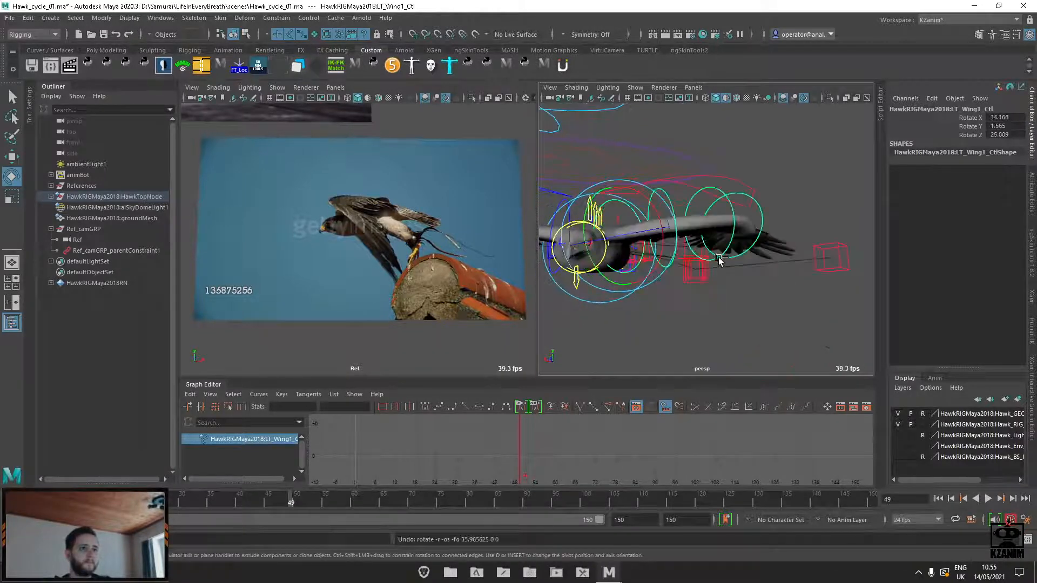
{"action": "key", "text": "ctrl+z"}
{"action": "key", "text": "ctrl+z"}
{"action": "key", "text": "ctrl+z"}
{"action": "key", "text": "ctrl+z"}
{"action": "key", "text": "ctrl+z"}
{"action": "key", "text": "ctrl+z"}
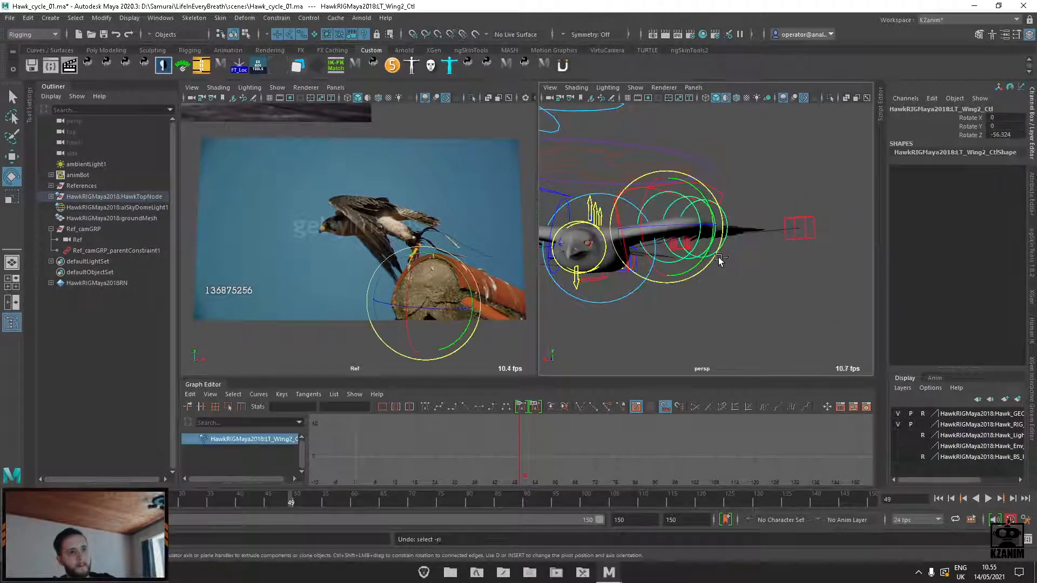
{"action": "key", "text": "ctrl+z"}
{"action": "key", "text": "ctrl+z"}
{"action": "key", "text": "ctrl+z"}
{"action": "key", "text": "ctrl+z"}
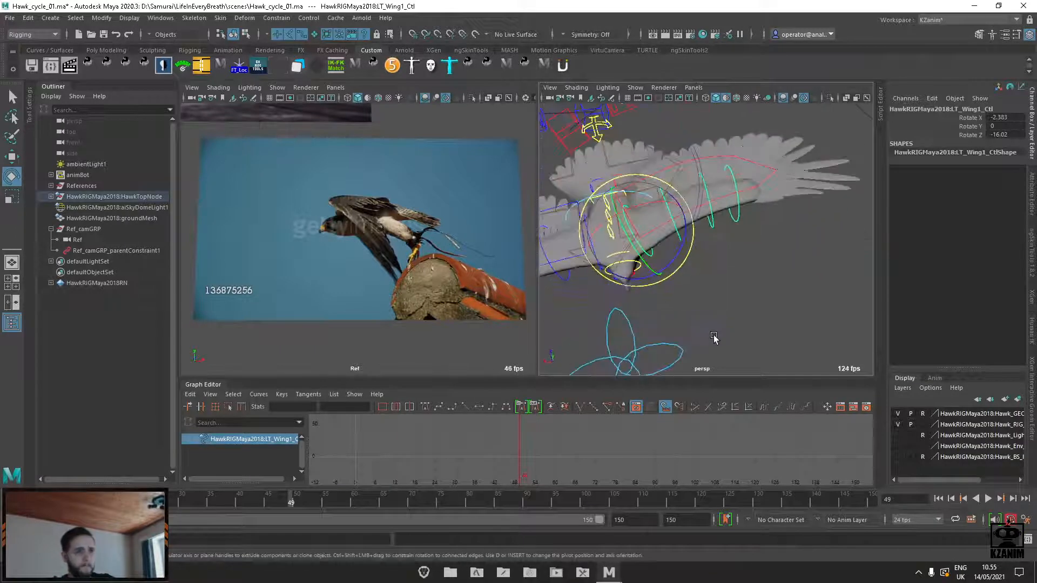
{"action": "key", "text": "ctrl+z"}
{"action": "key", "text": "ctrl+z"}
{"action": "key", "text": "ctrl+z"}
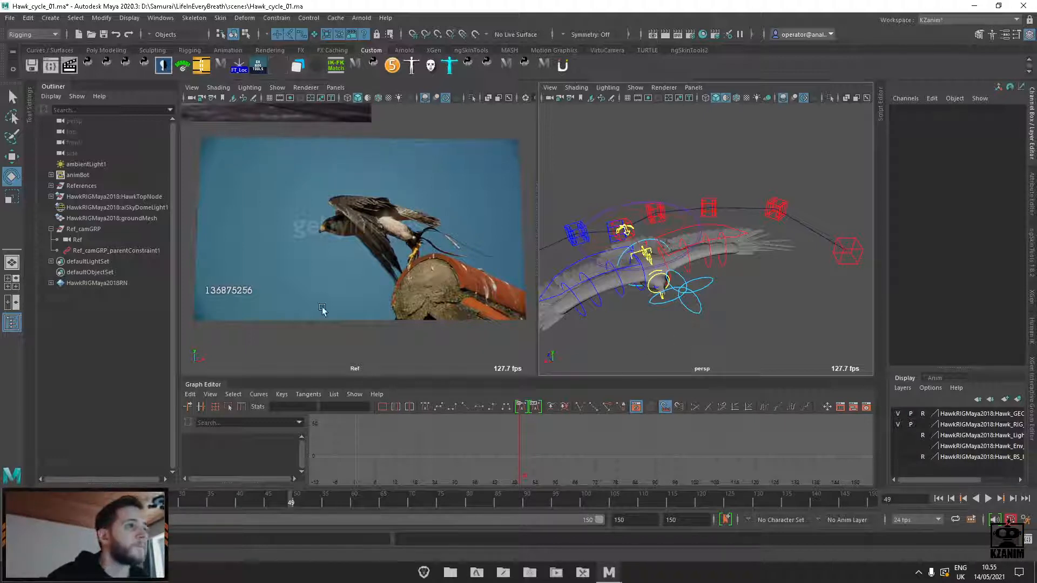
Compare the bird reference images with the neutral hawk rig, examining its wings, legs and tail from several angles
{"action": "scroll", "coordinate": [388, 279], "scroll_direction": "down", "scroll_amount": 4}
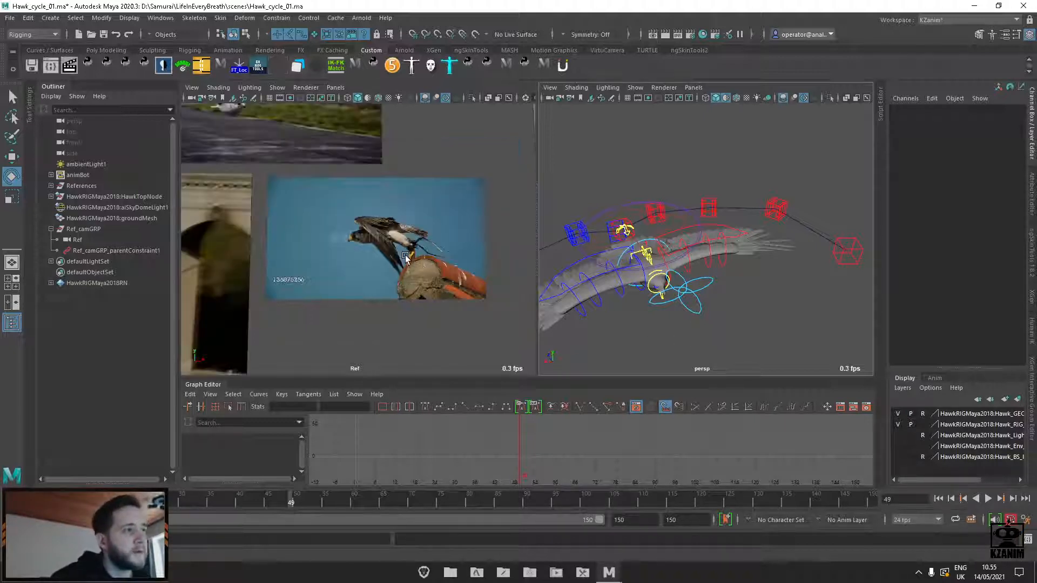
{"action": "middle_click_drag", "start_coordinate": [423, 289], "coordinate": [459, 326], "text": "alt"}
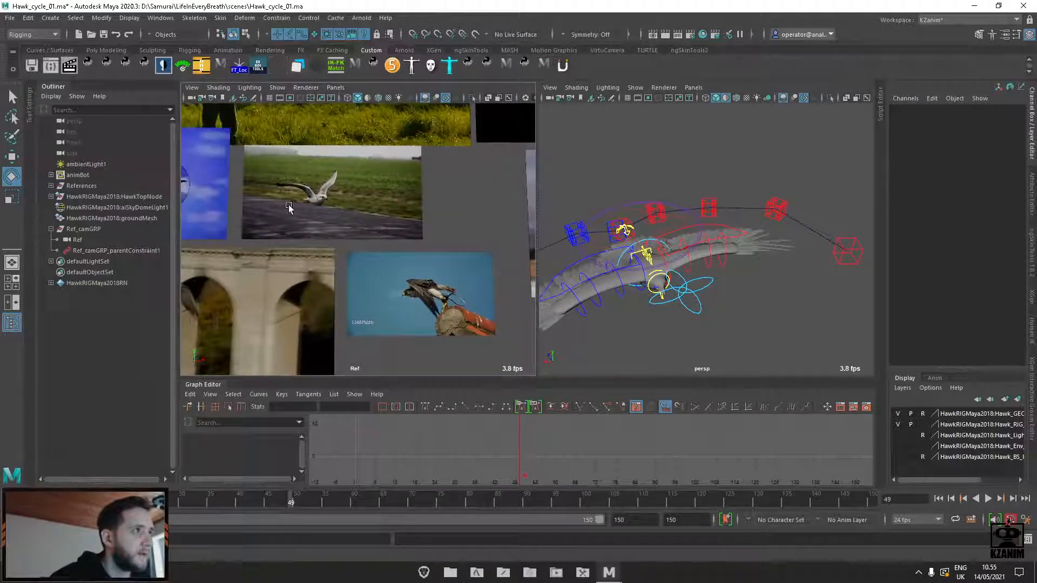
{"action": "left_click_drag", "start_coordinate": [627, 292], "coordinate": [685, 223], "text": "alt"}
{"action": "scroll", "coordinate": [711, 253], "scroll_direction": "up", "scroll_amount": 6}
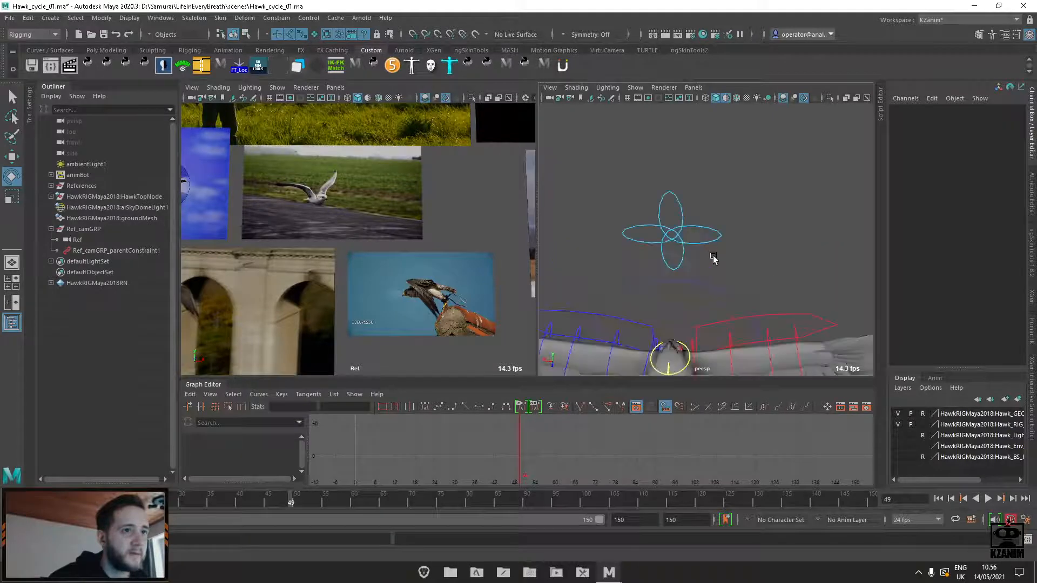
{"action": "middle_click_drag", "start_coordinate": [703, 329], "coordinate": [710, 202], "text": "alt"}
{"action": "scroll", "coordinate": [695, 267], "scroll_direction": "up", "scroll_amount": 3}
{"action": "middle_click_drag", "start_coordinate": [692, 268], "coordinate": [683, 192], "text": "alt"}
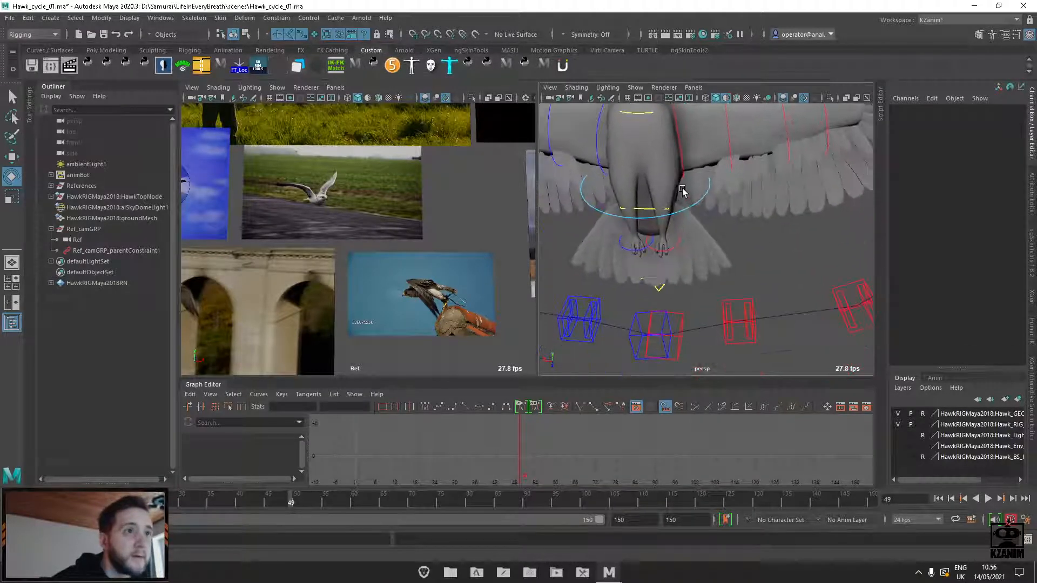
{"action": "scroll", "coordinate": [688, 210], "scroll_direction": "up", "scroll_amount": 2}
{"action": "left_click_drag", "start_coordinate": [688, 211], "coordinate": [710, 231], "text": "alt"}
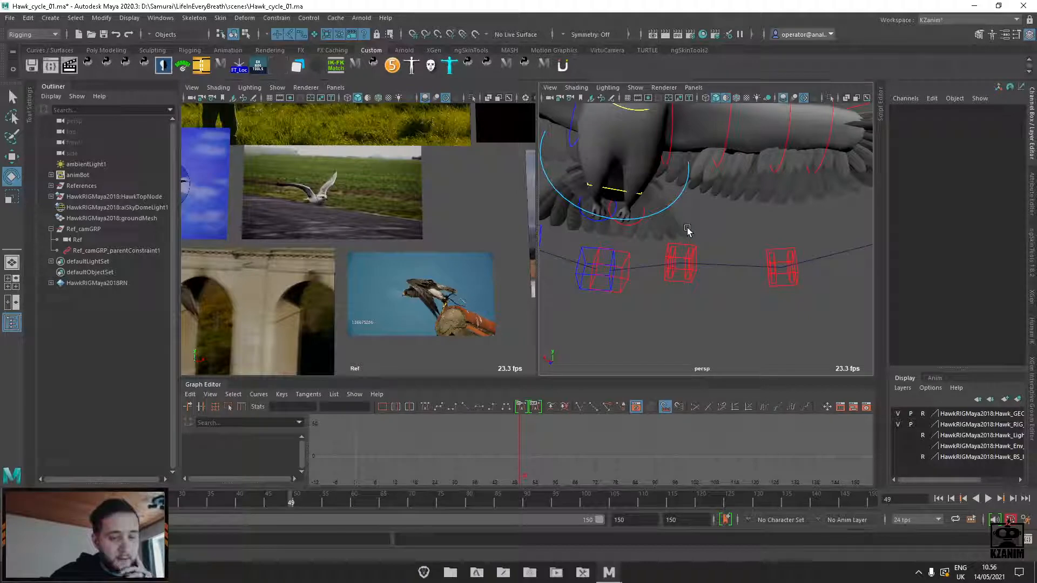
{"action": "right_click_drag", "start_coordinate": [685, 312], "coordinate": [665, 287], "text": "alt"}
{"action": "left_click_drag", "start_coordinate": [666, 288], "coordinate": [674, 240], "text": "alt"}
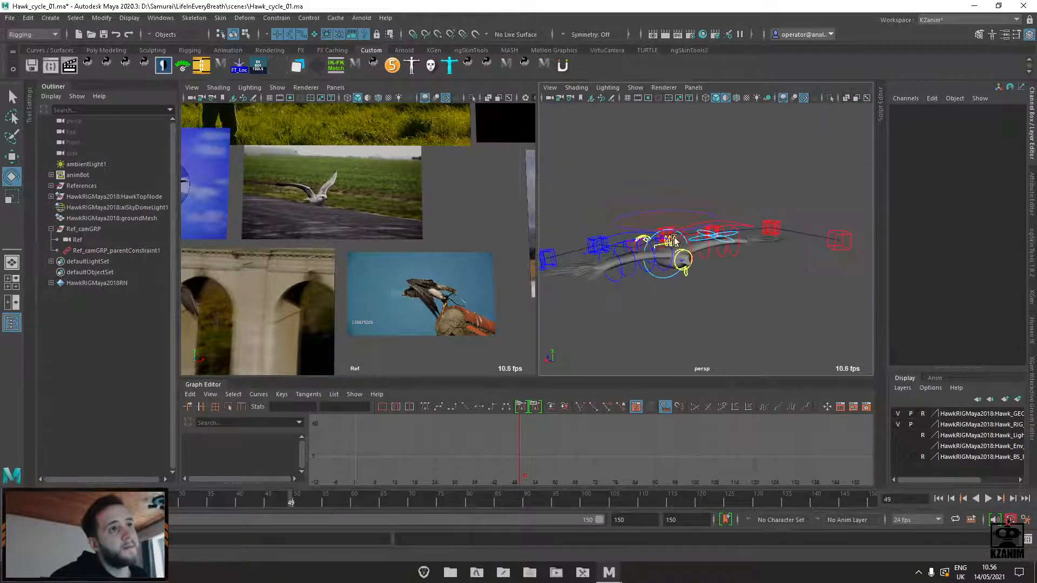
{"action": "right_click_drag", "start_coordinate": [674, 240], "coordinate": [702, 338], "text": "alt"}
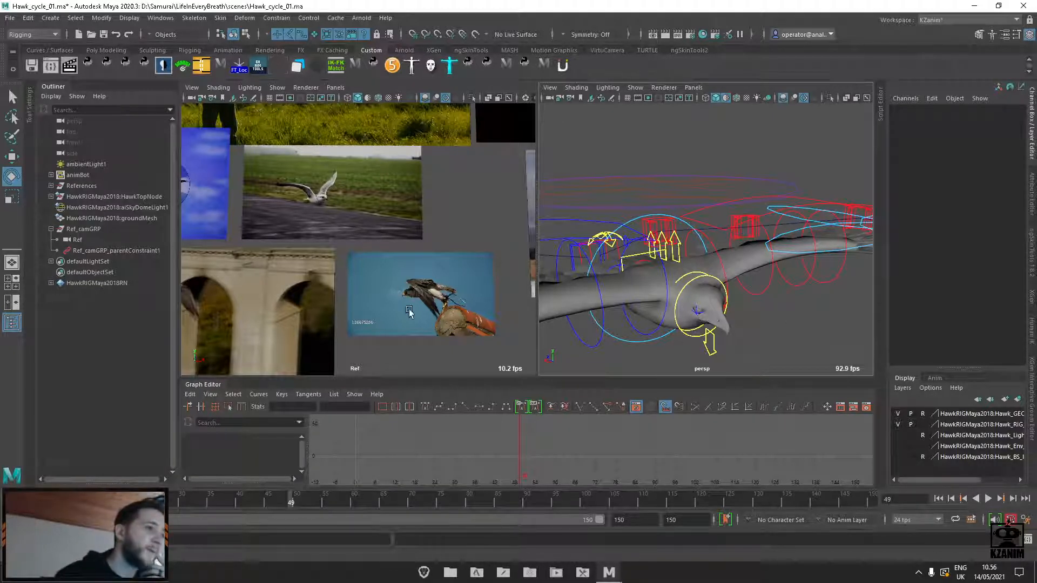
Play the reference clips up to frame 65 to study the wing downstroke in the Wings_Body_HeadRef image plane
{"action": "key", "text": "alt+v"}
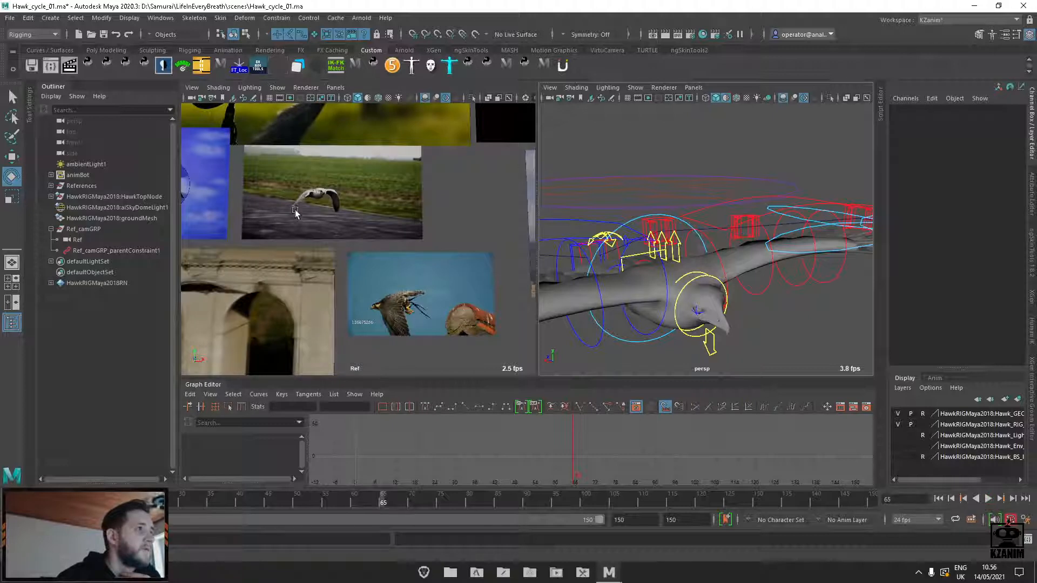
{"action": "key", "text": "alt+v"}
{"action": "left_click_drag", "start_coordinate": [341, 216], "coordinate": [342, 215]}
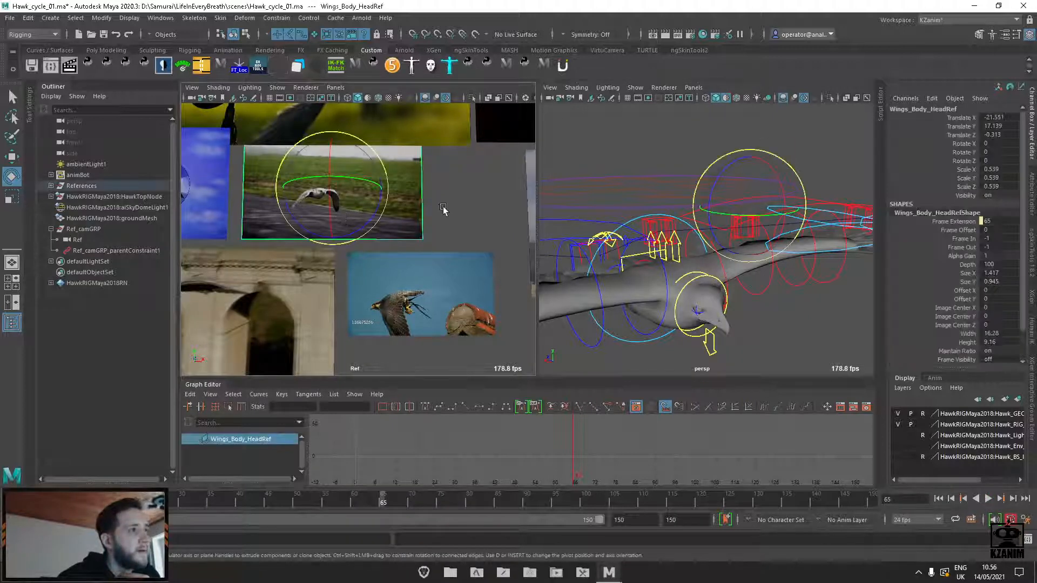
{"action": "left_click", "coordinate": [444, 208]}
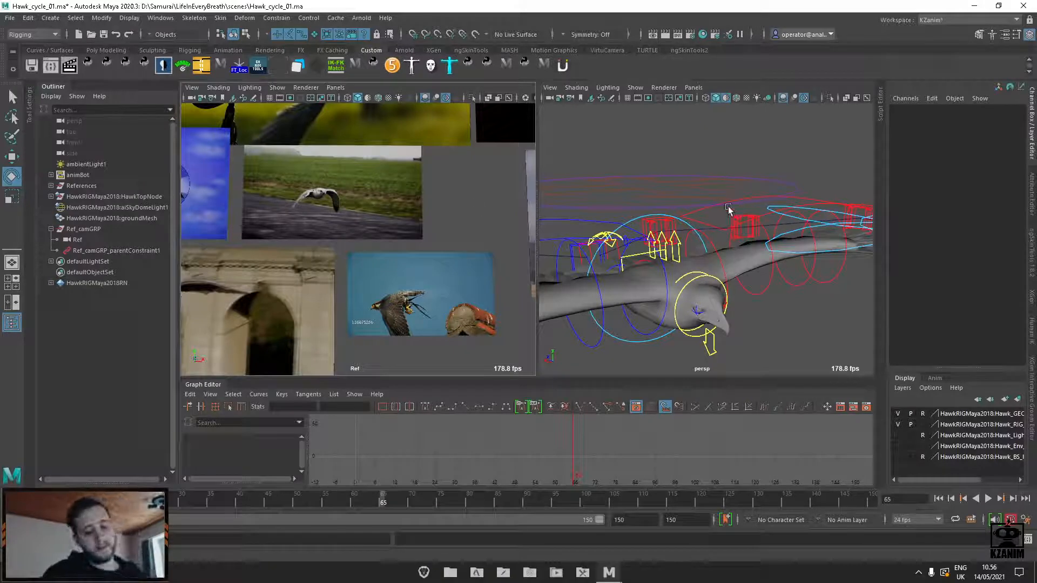
Widen the perspective view slightly and frame the entire hawk rig beside the references
{"action": "left_click_drag", "start_coordinate": [712, 182], "coordinate": [703, 277], "text": "alt"}
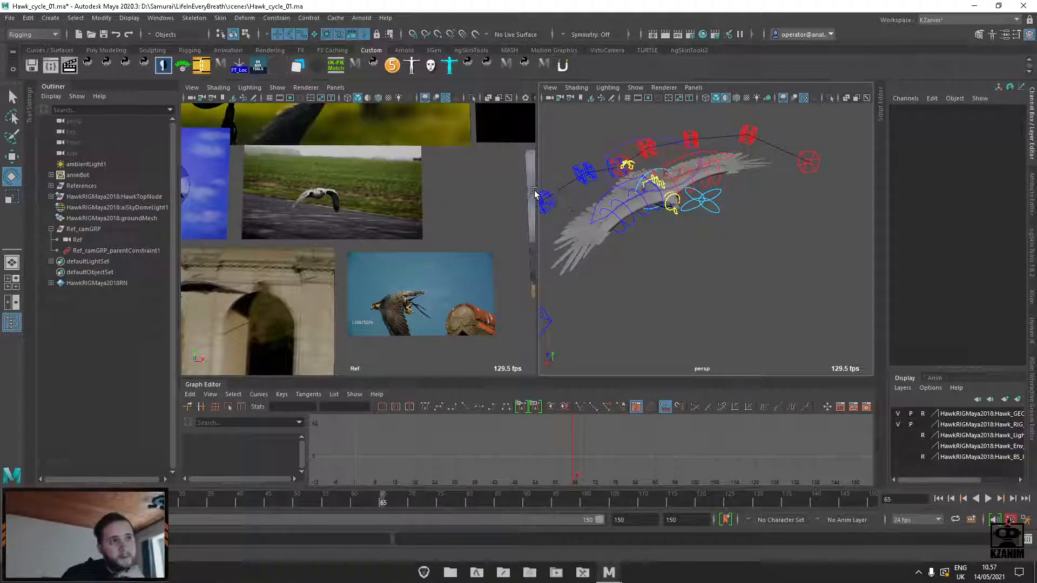
{"action": "left_click_drag", "start_coordinate": [537, 192], "coordinate": [522, 189]}
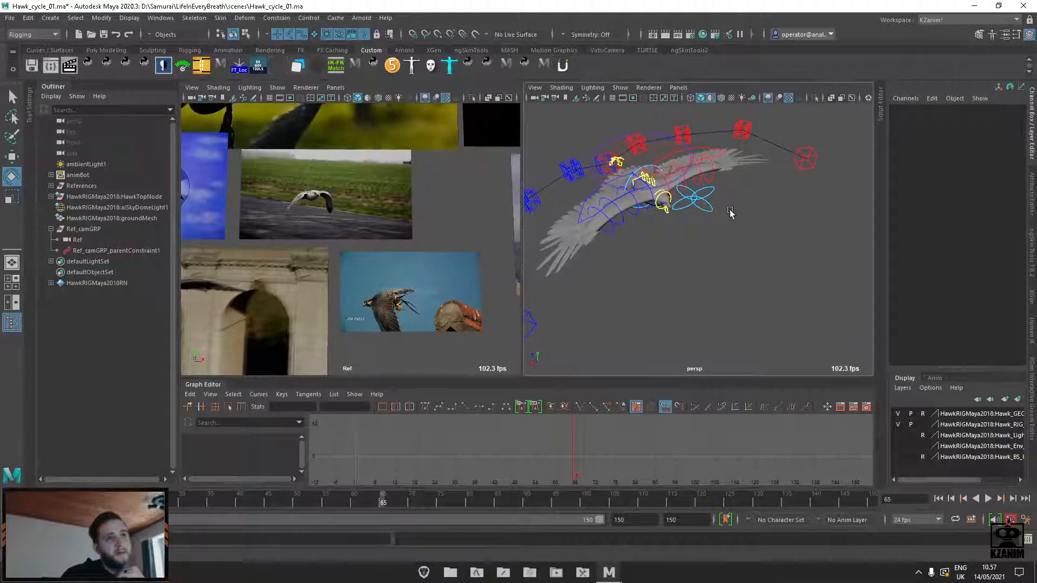
{"action": "scroll", "coordinate": [760, 199], "scroll_direction": "down", "scroll_amount": 3}
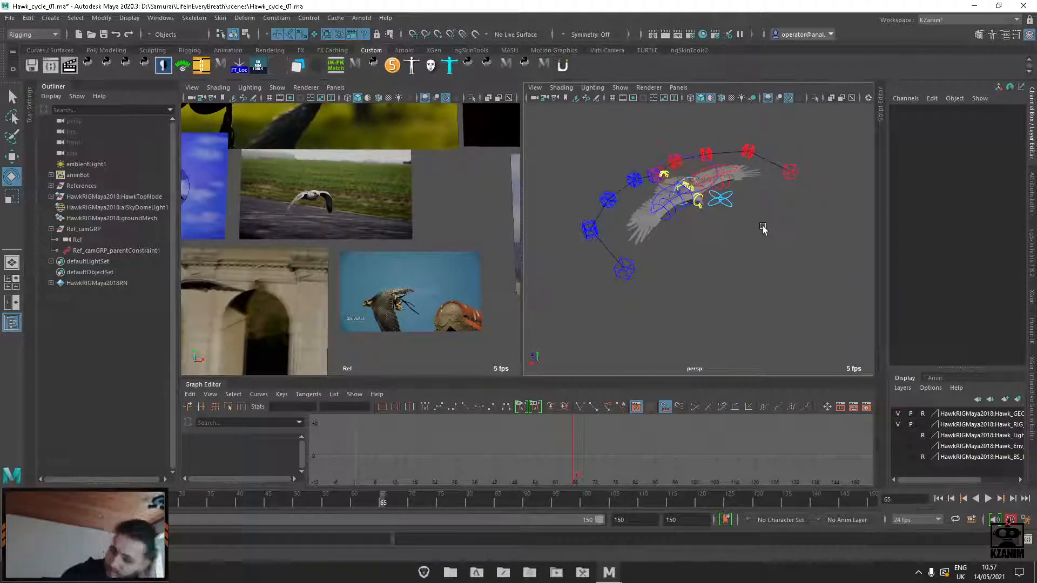